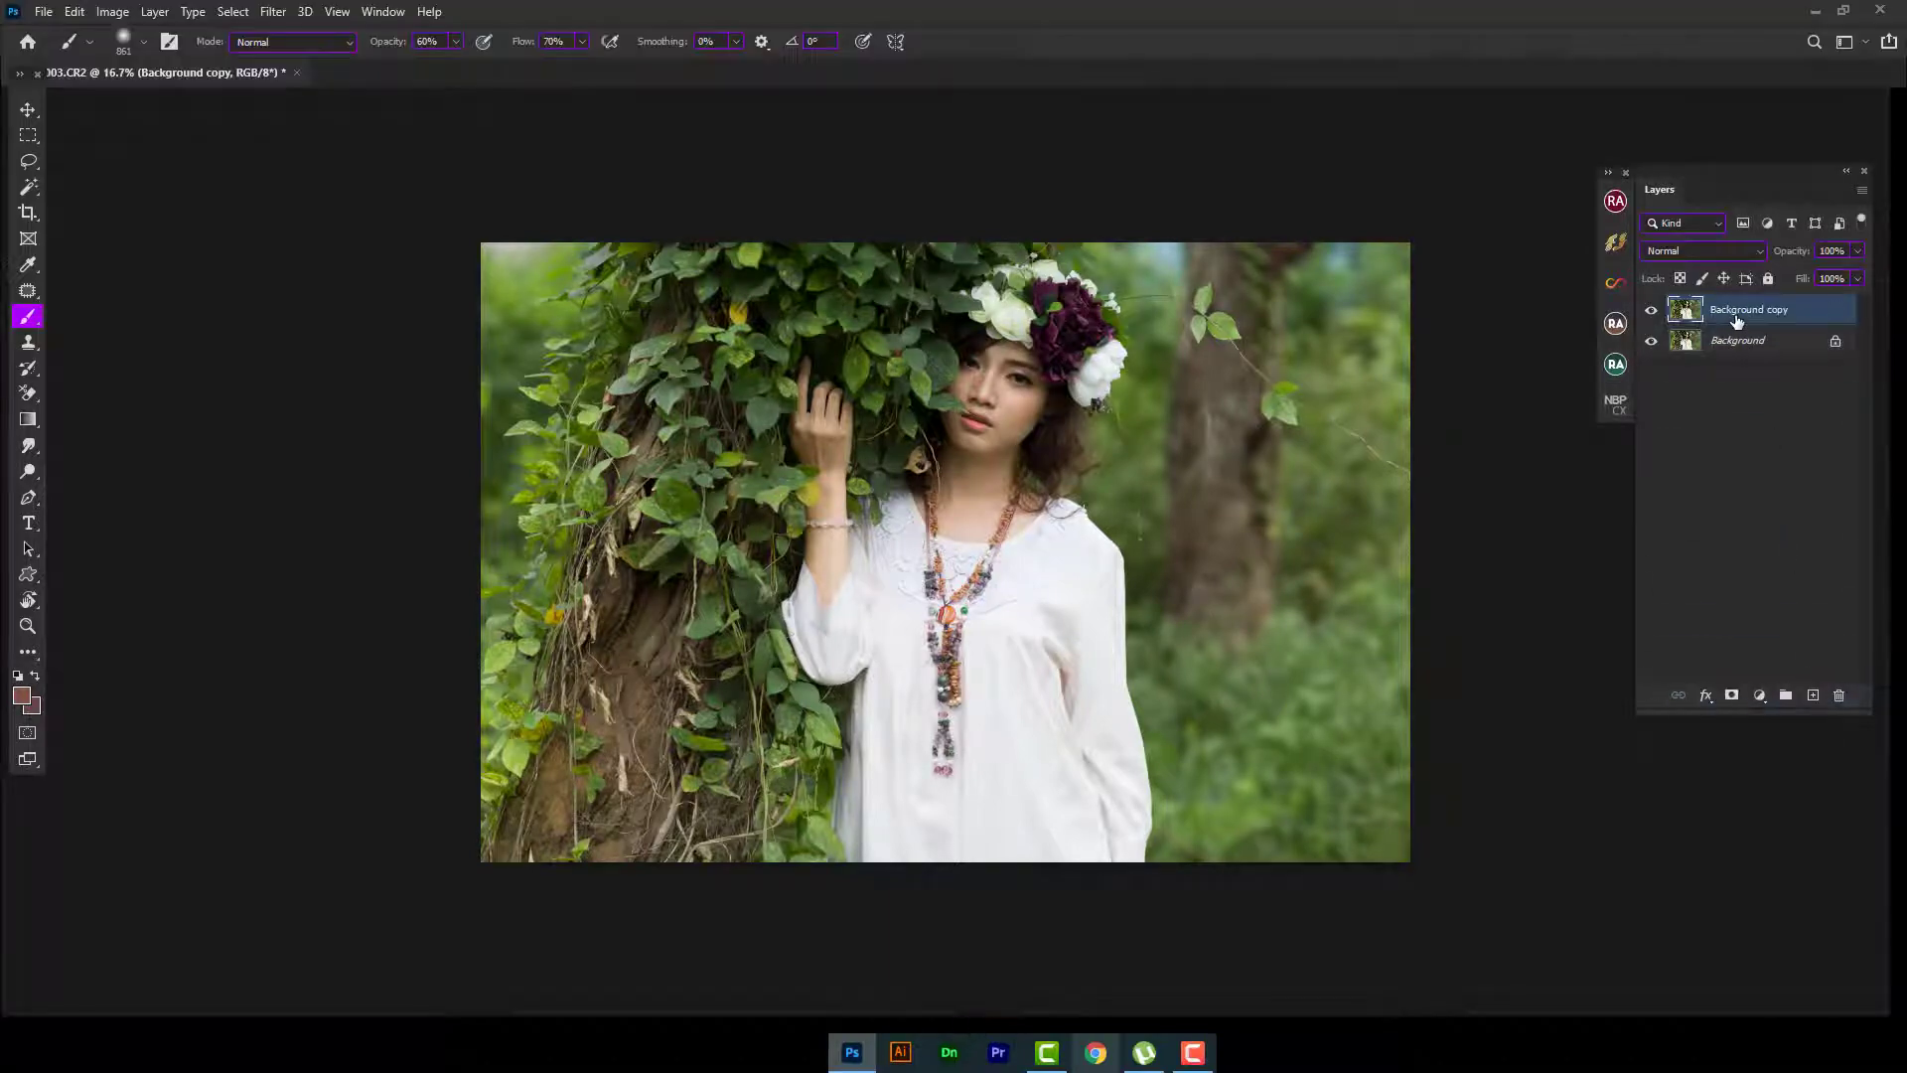
- Zoom in to inspect the face detail up close
scroll(1043, 437, up, 5)
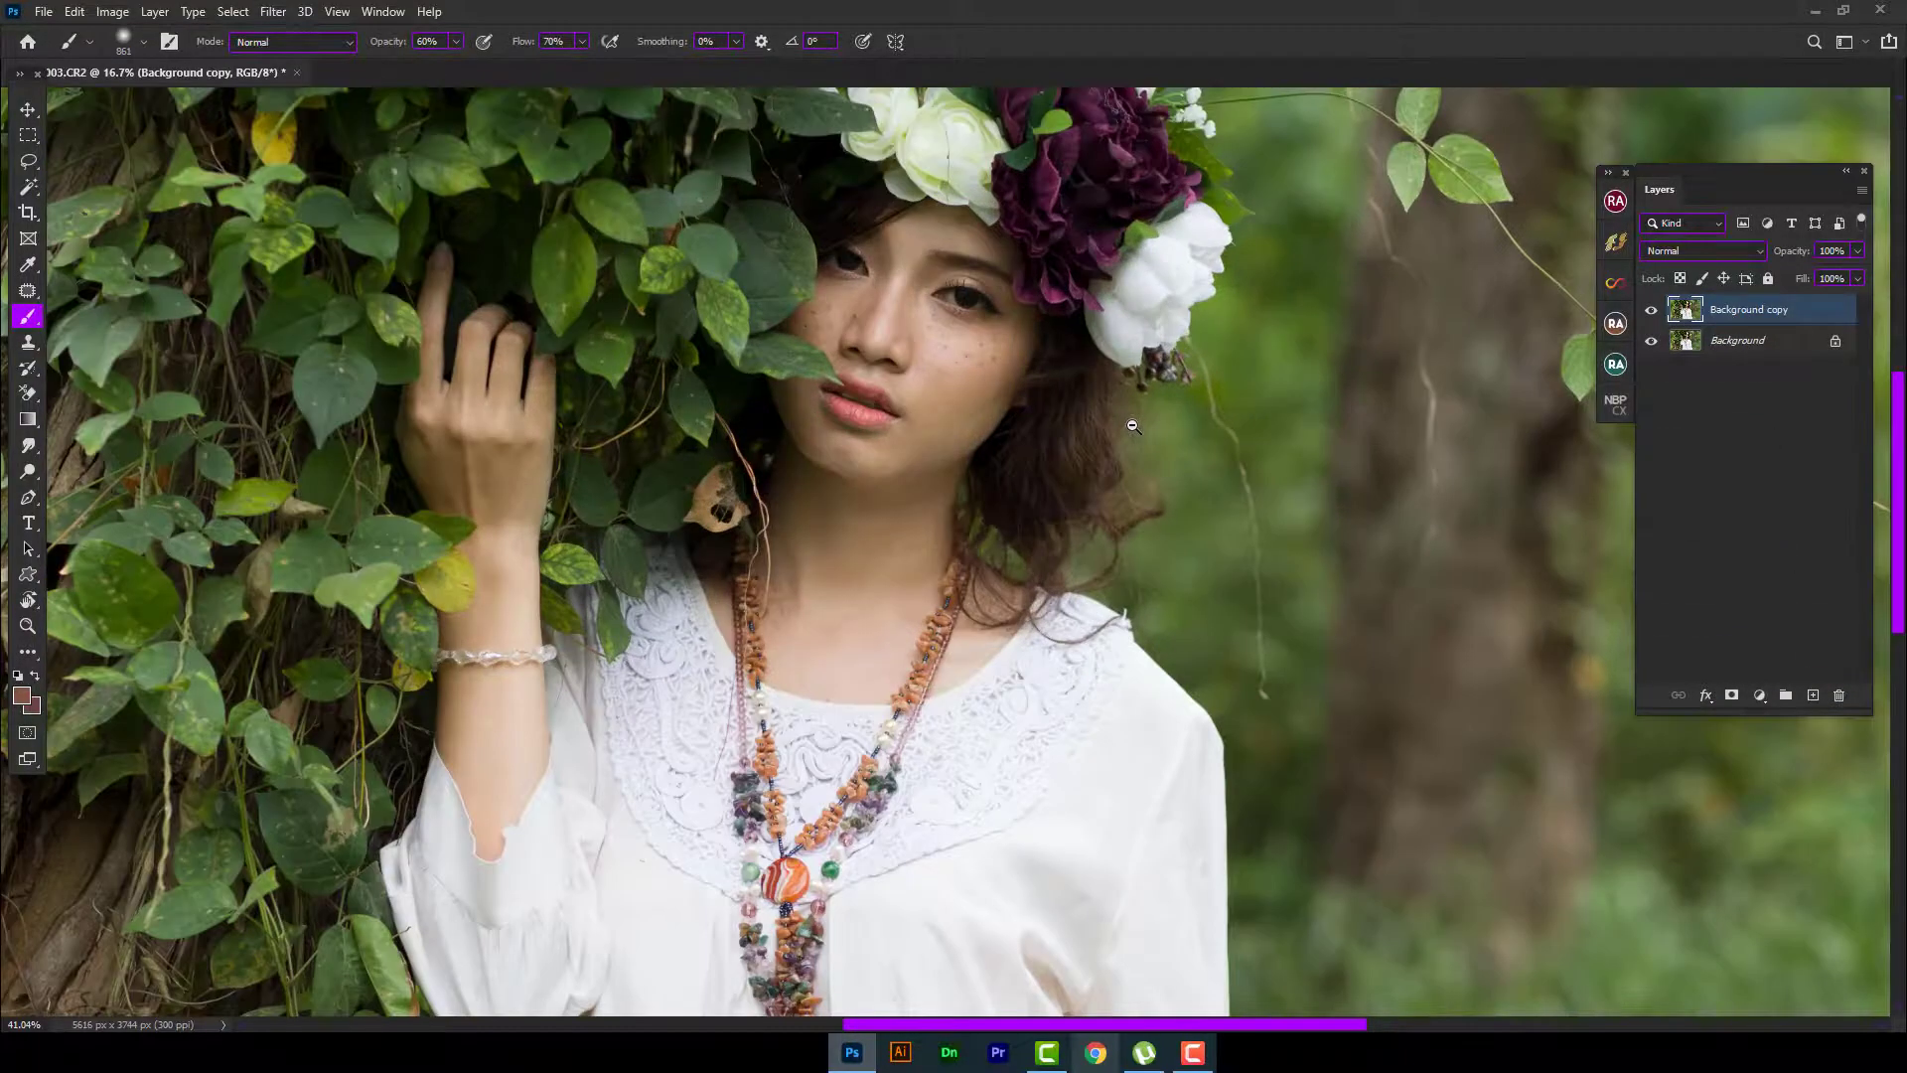
scroll(1132, 425, up, 2)
scroll(1152, 412, up, 2)
scroll(1181, 391, up, 2)
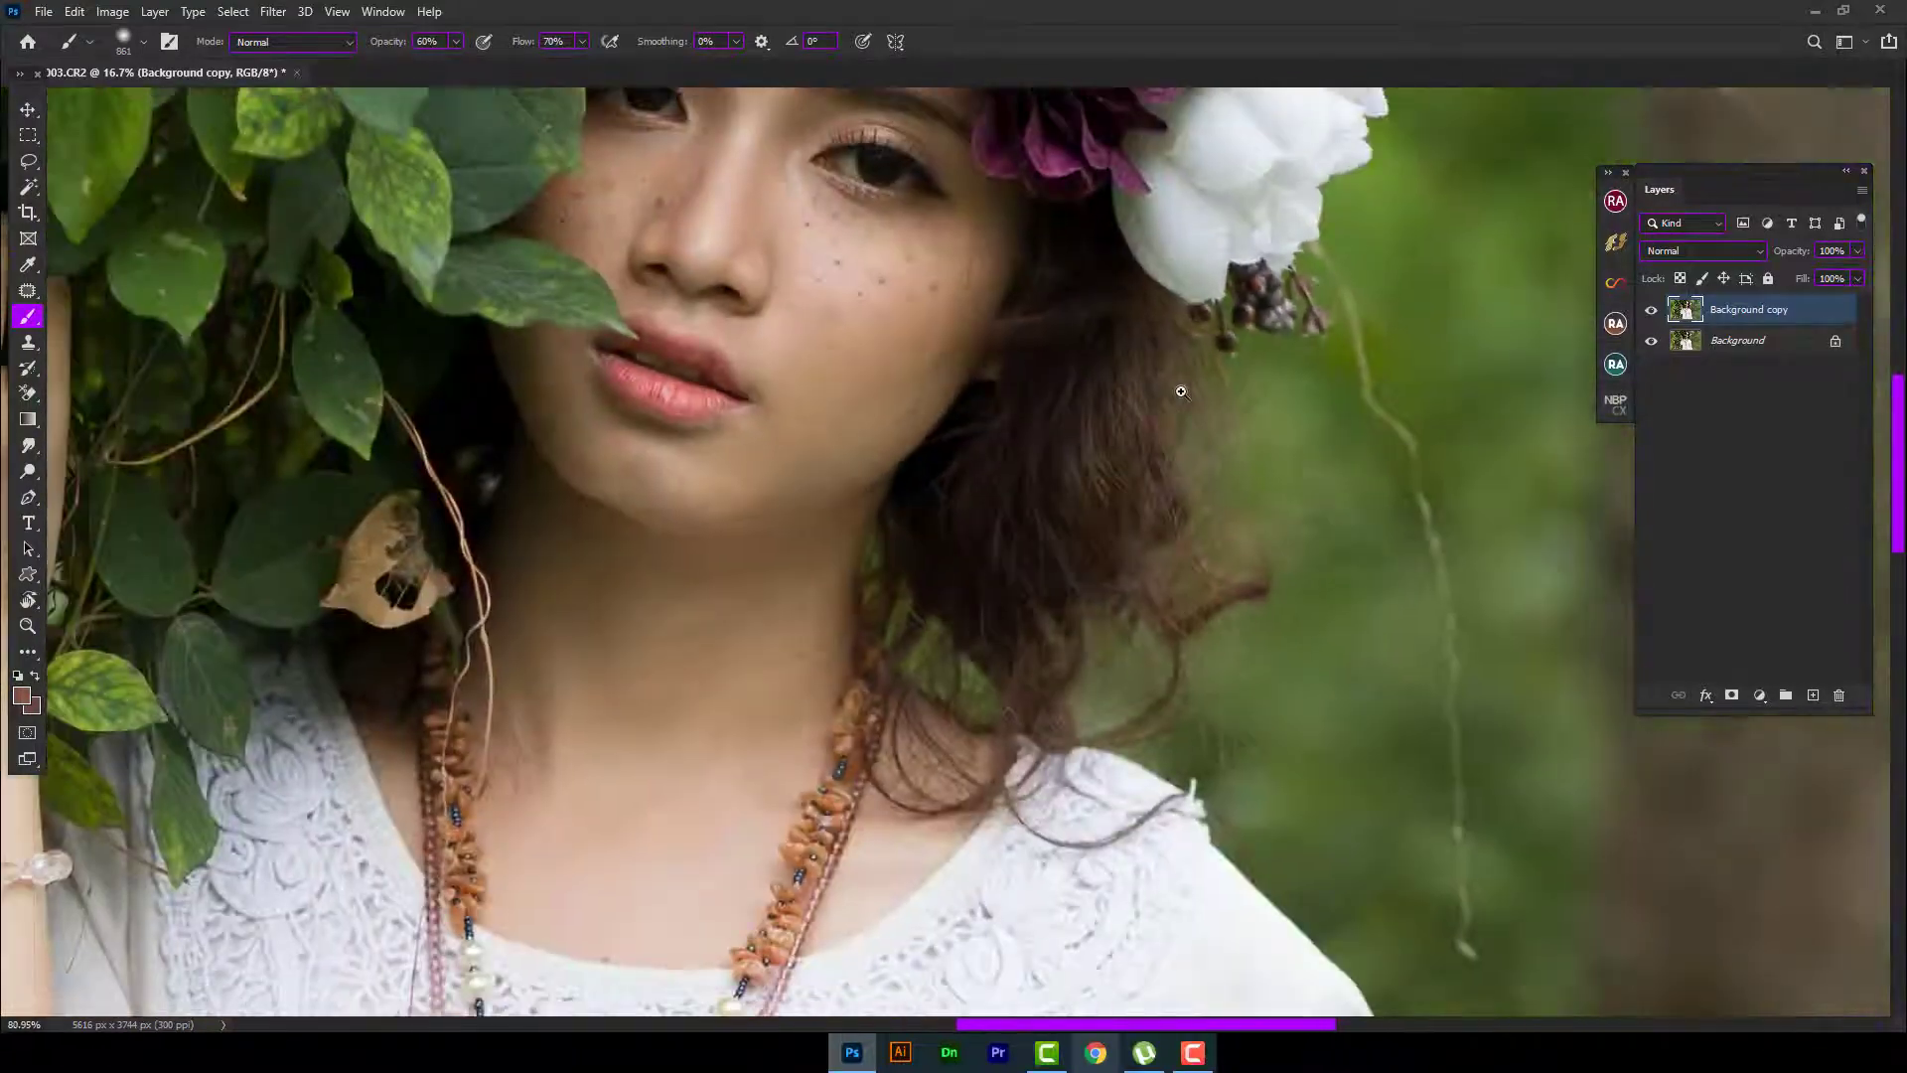
- Fit the whole photo on screen and apply the Camera Raw Filter to the Background copy layer
key(ctrl+0)
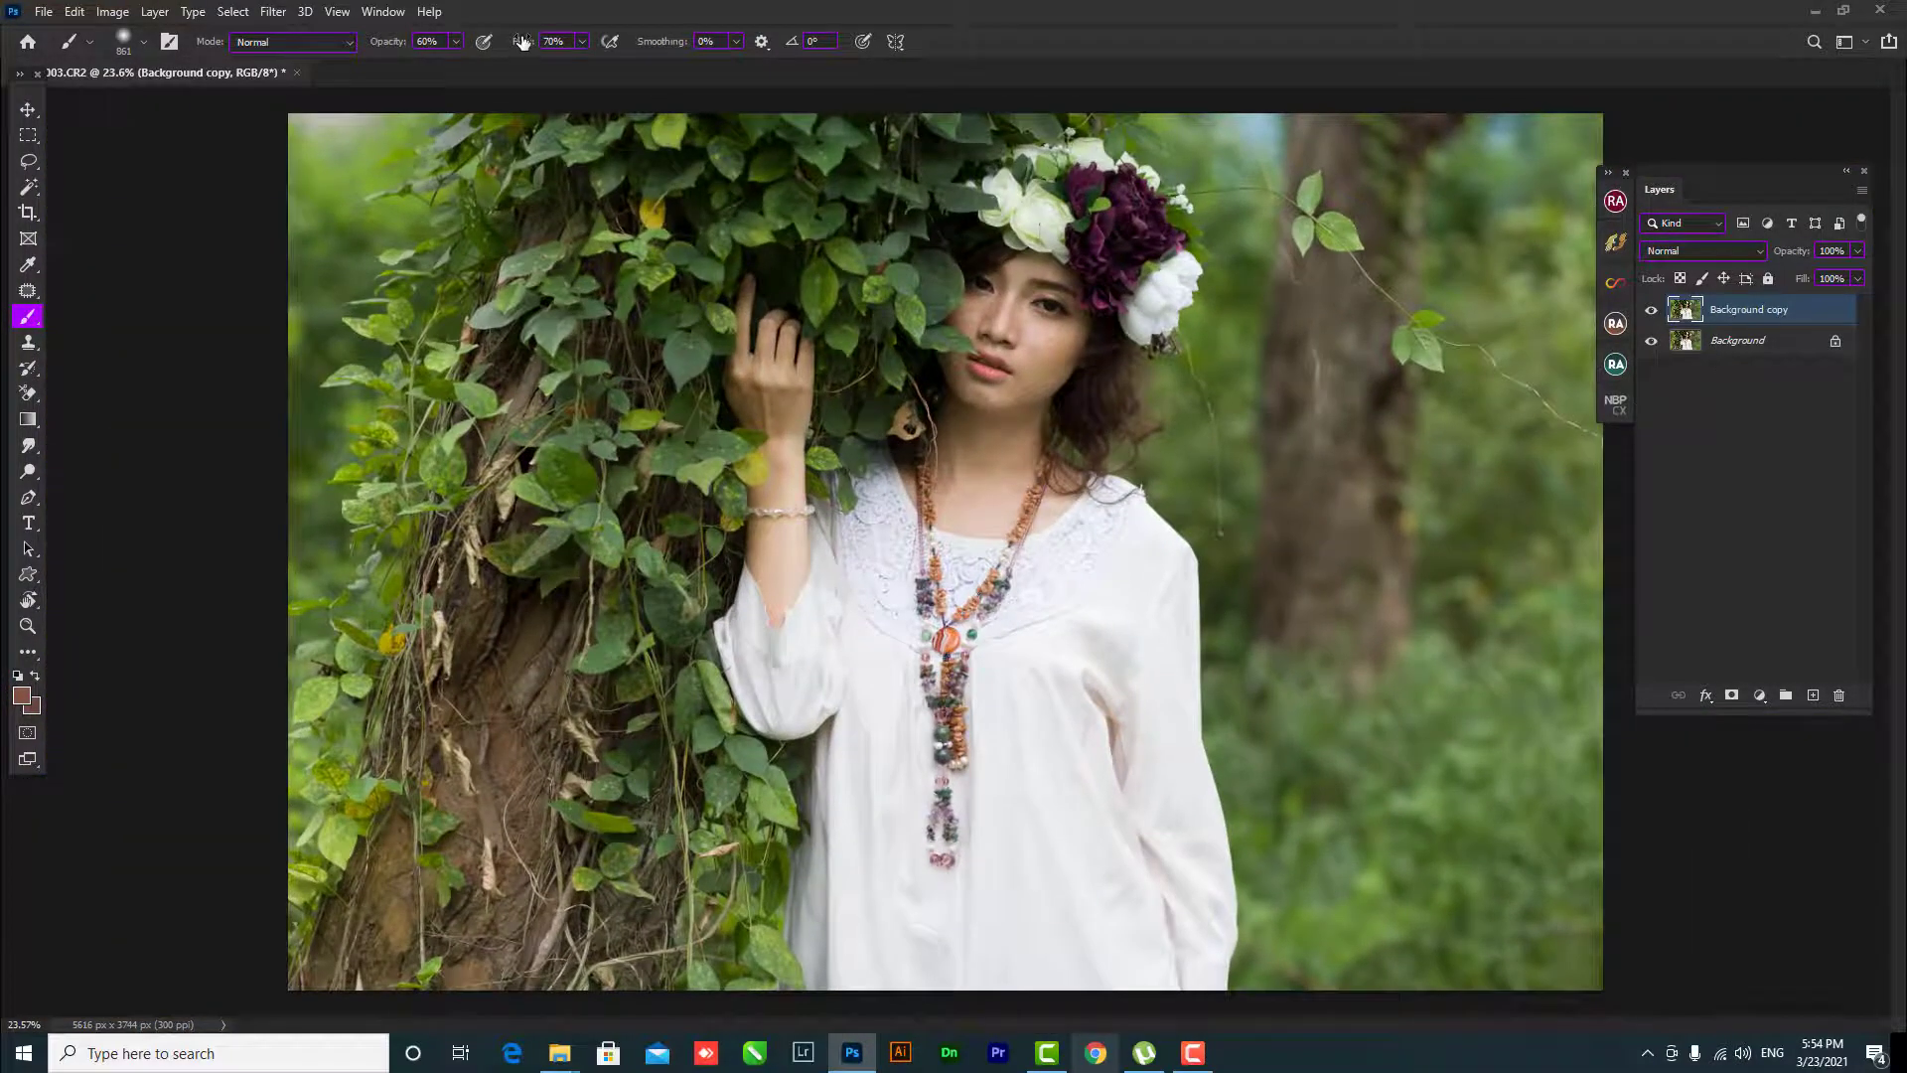
click(274, 12)
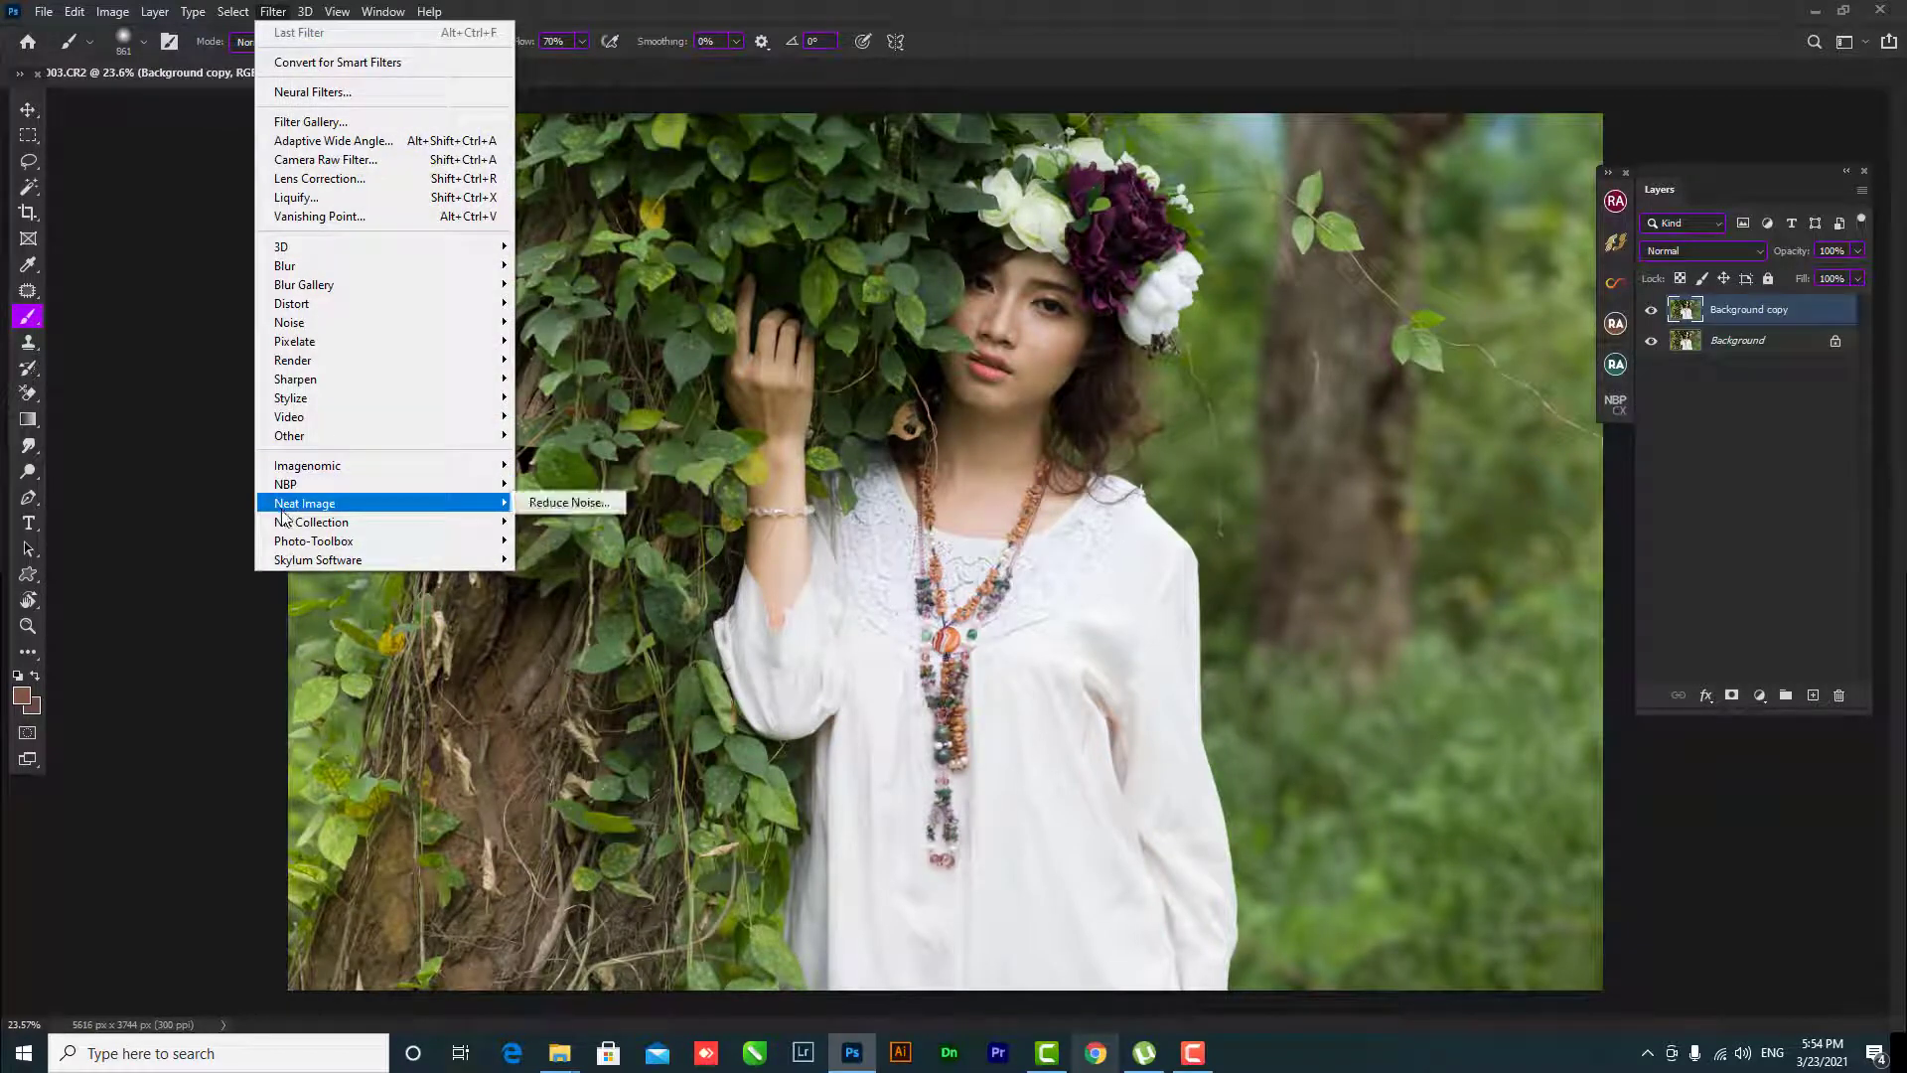
click(309, 161)
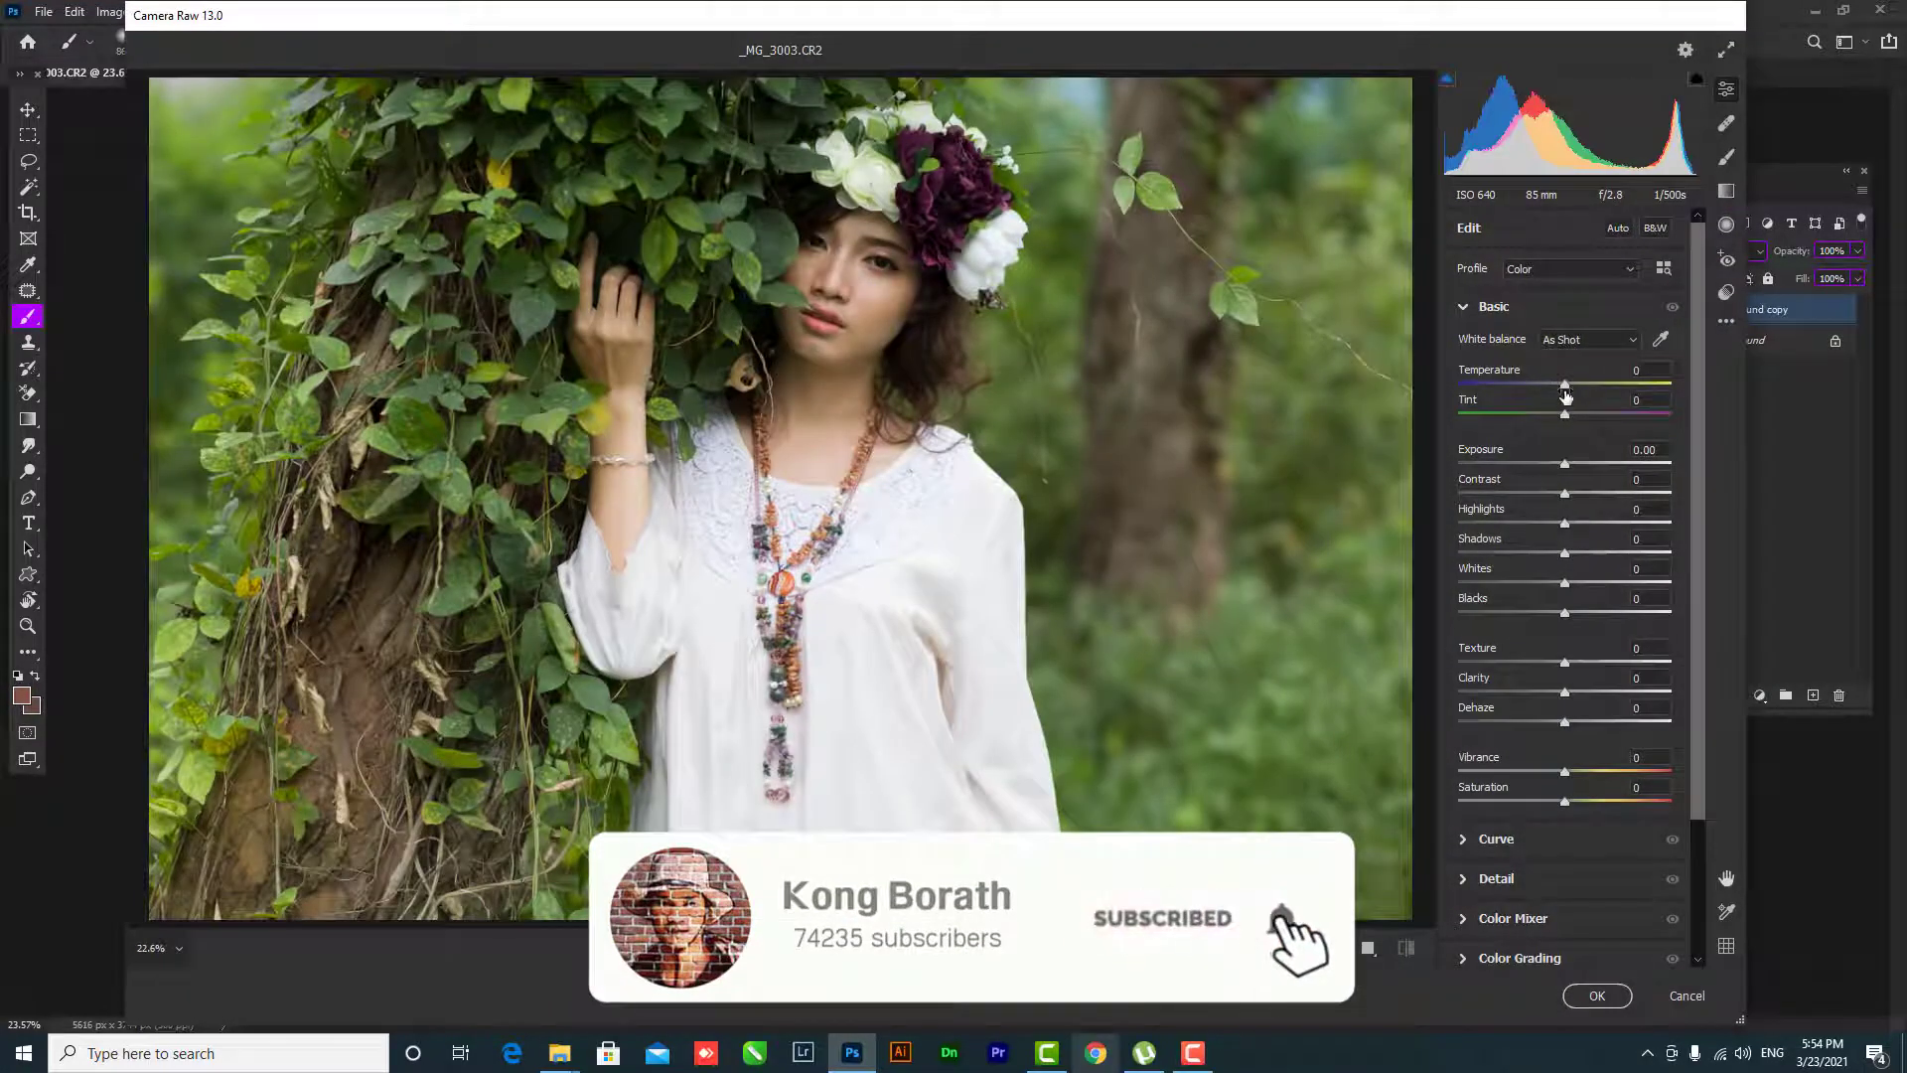
- Set Contrast +16, Highlights −46, Shadows +34, Whites −25, Vibrance −11, and lower Saturation
click(1564, 387)
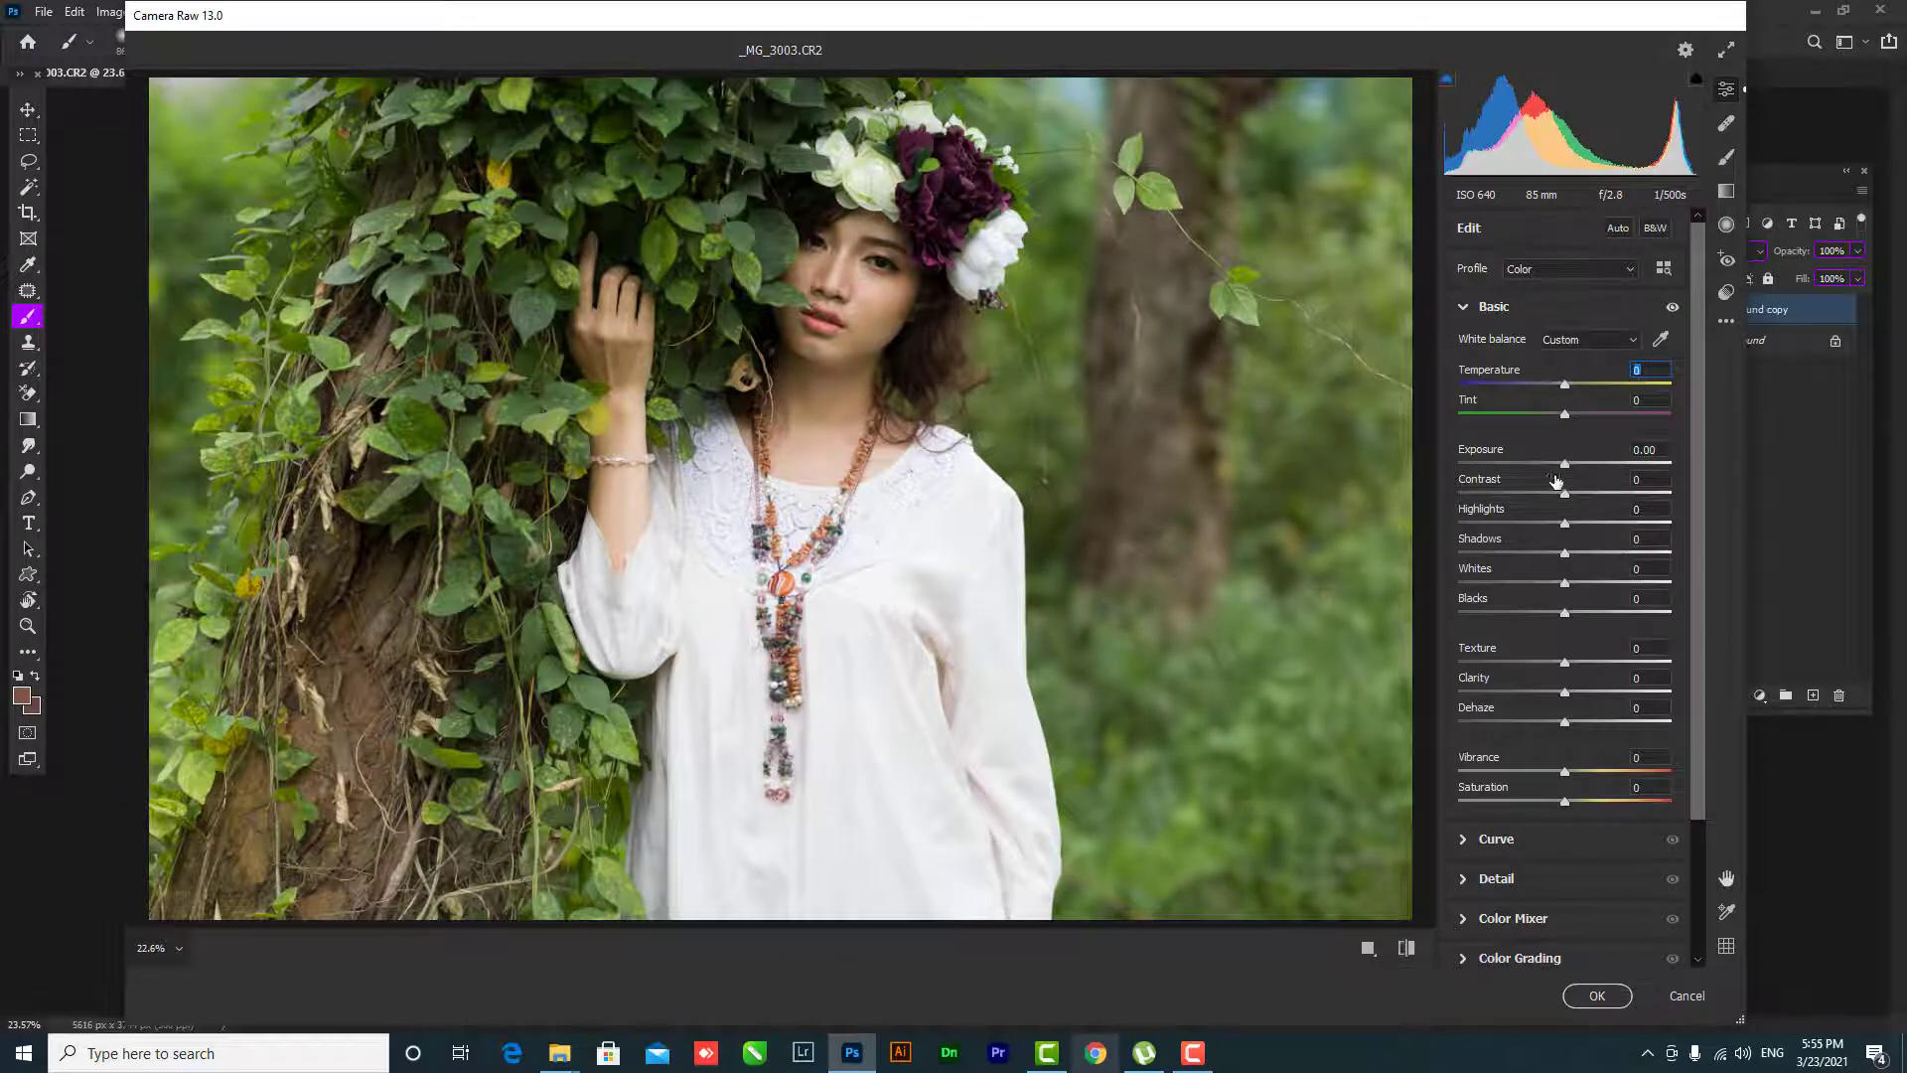
drag(1564, 492, 1596, 553)
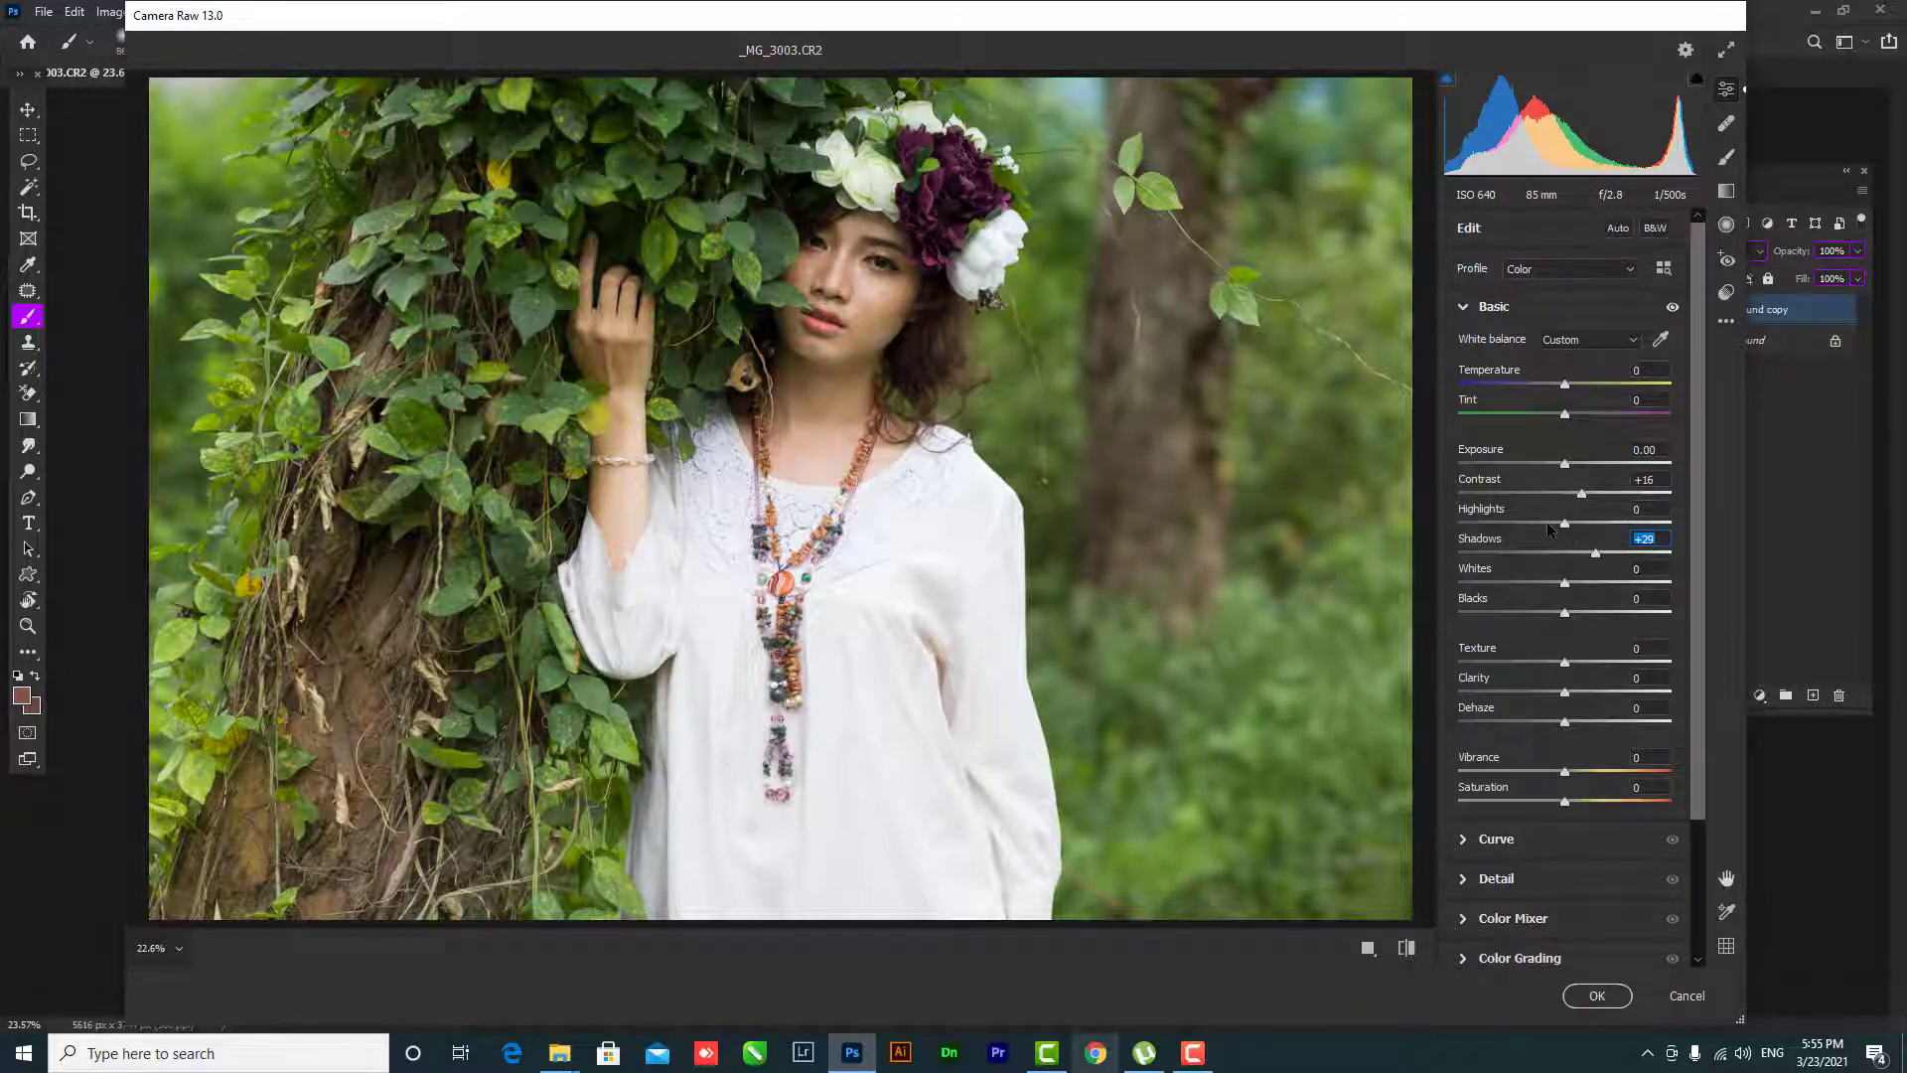
mouse_move(1564, 523)
mouse_down()
mouse_move(1524, 553)
mouse_move(1600, 554)
mouse_up()
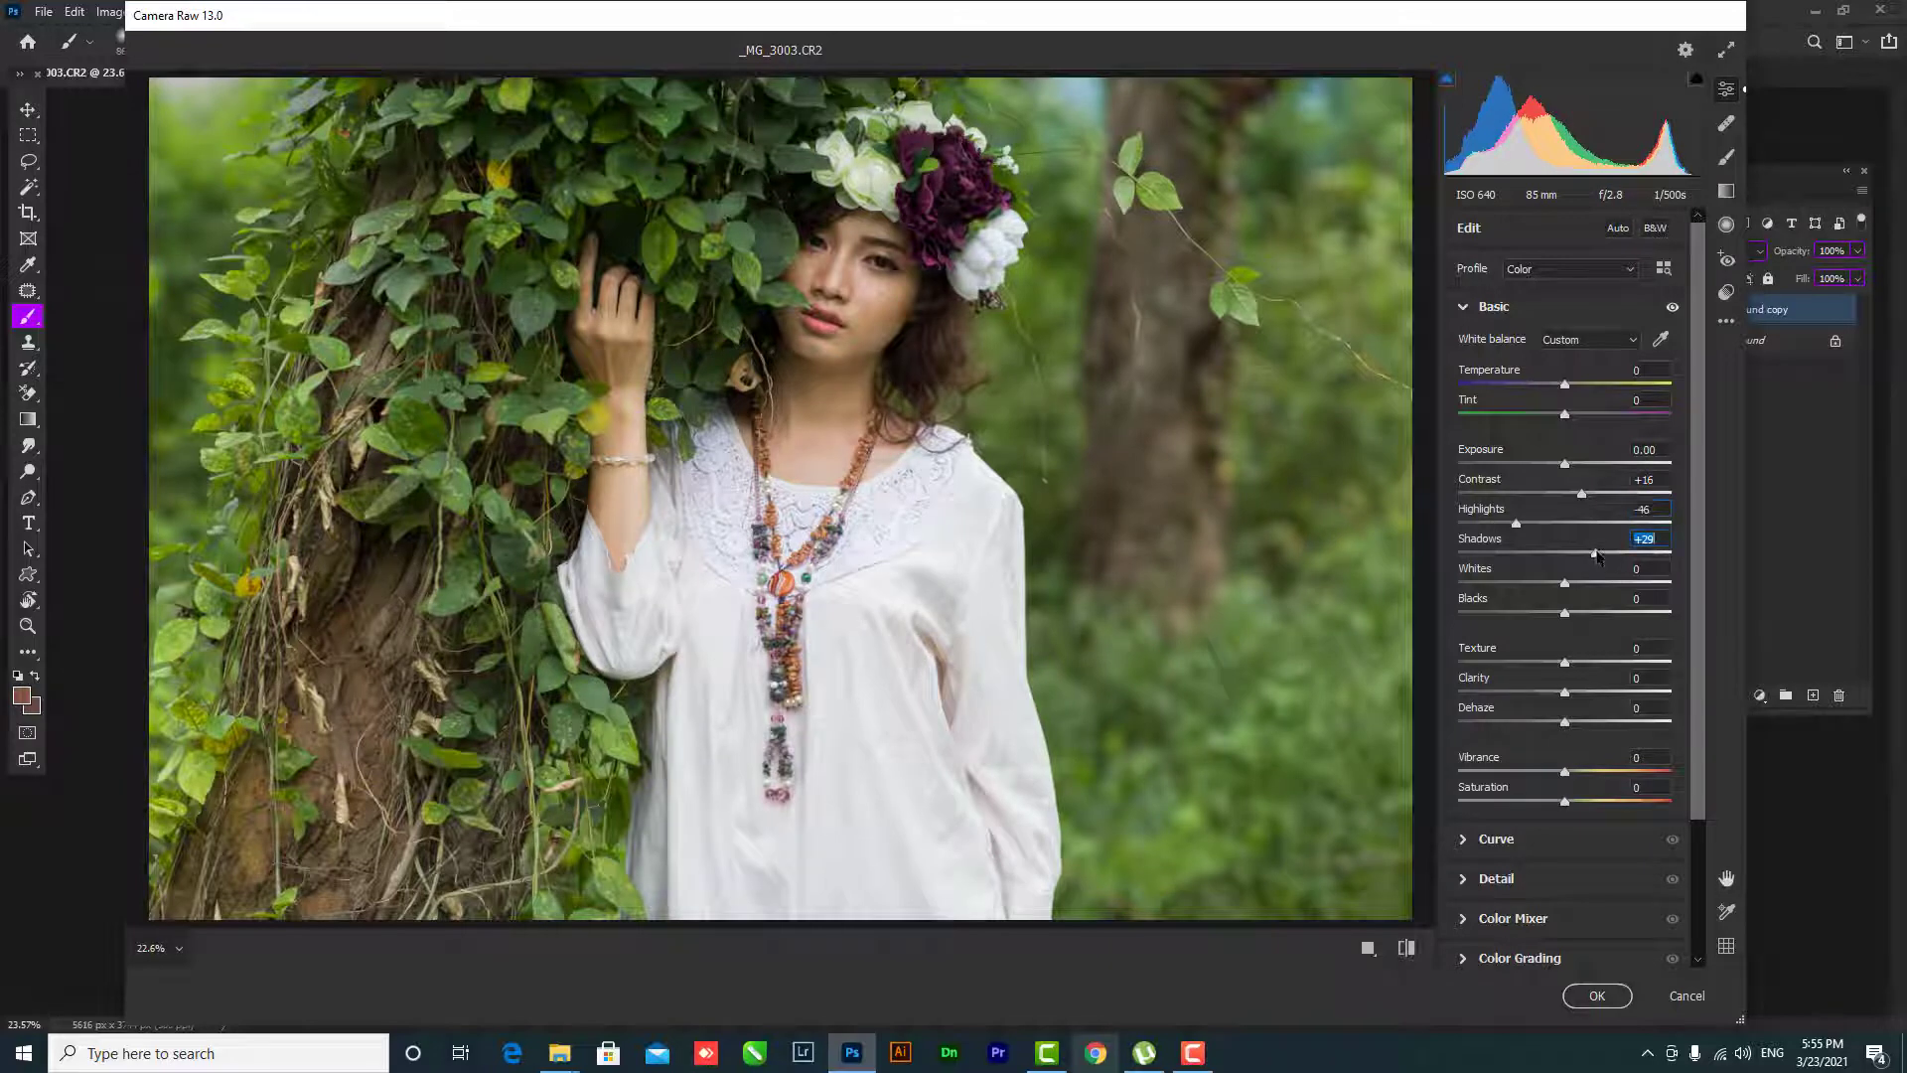
click(1541, 592)
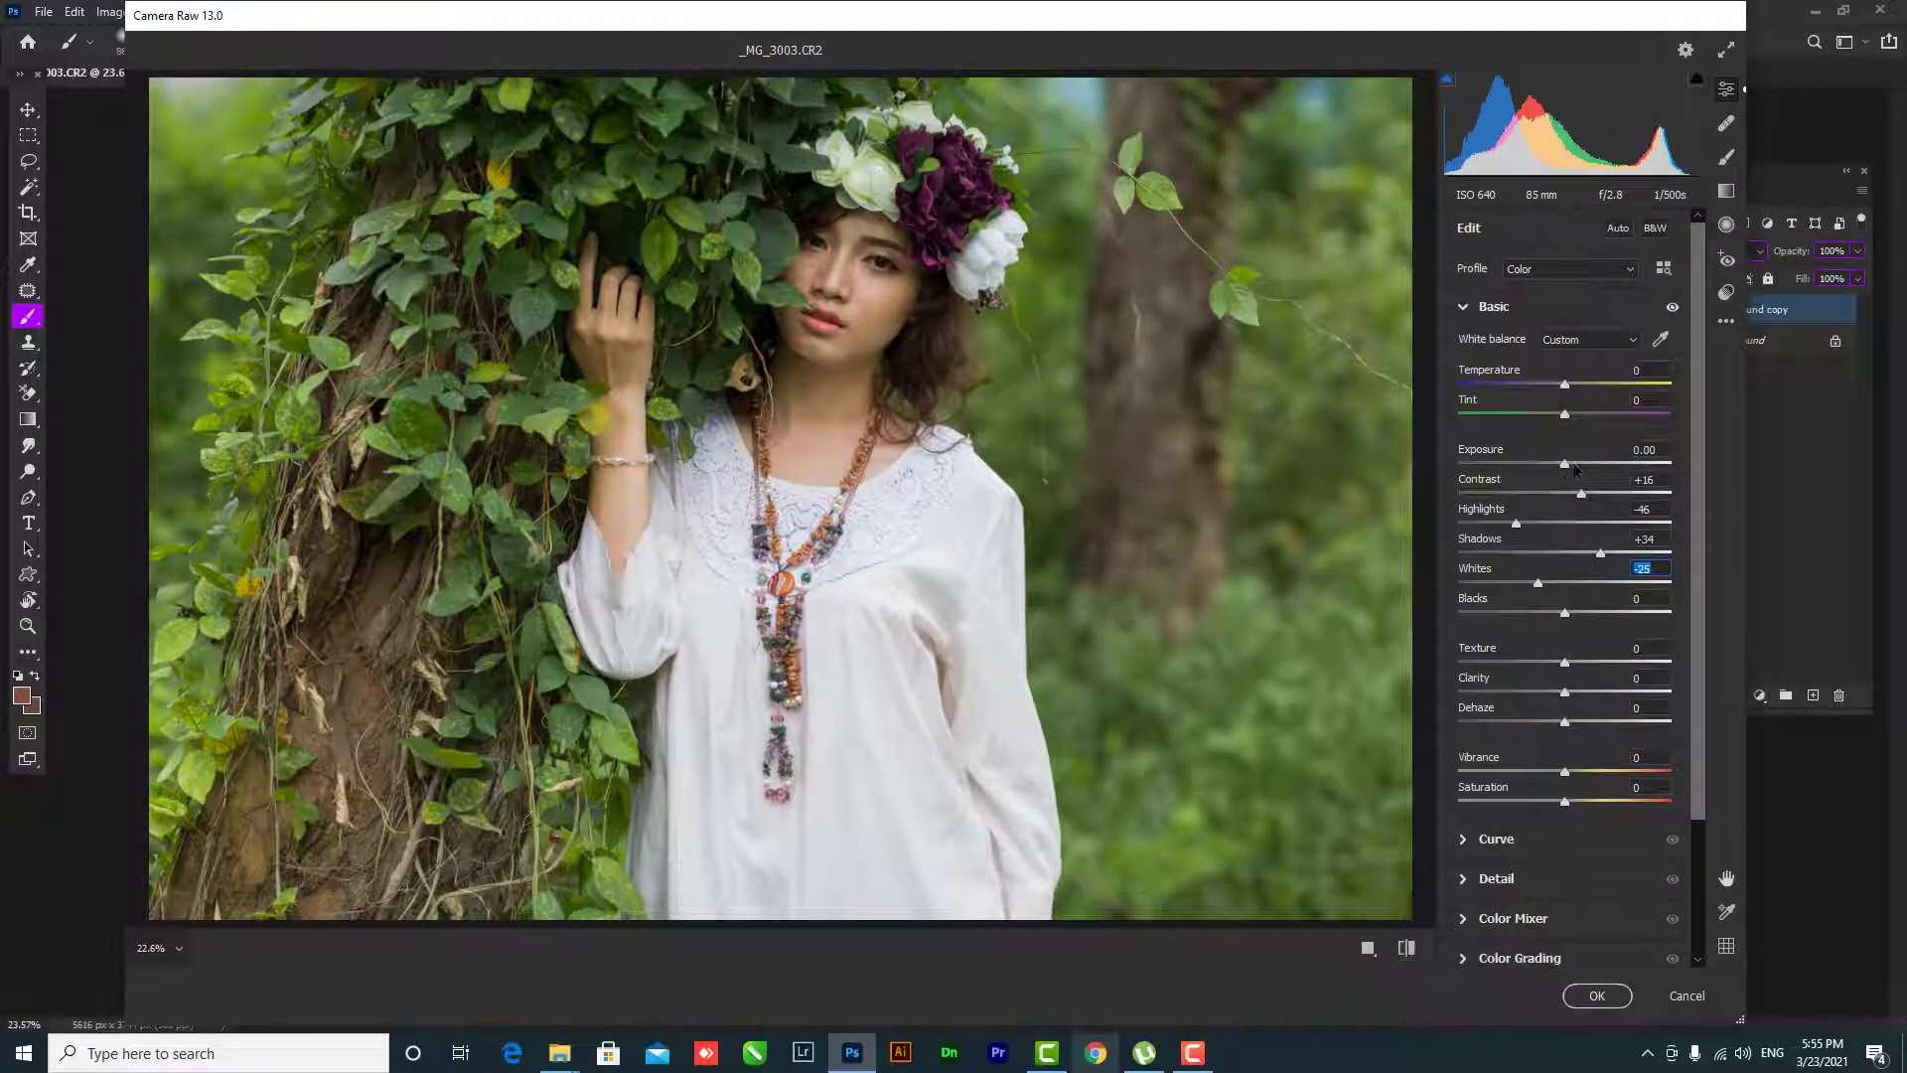
drag(1572, 468, 1568, 468)
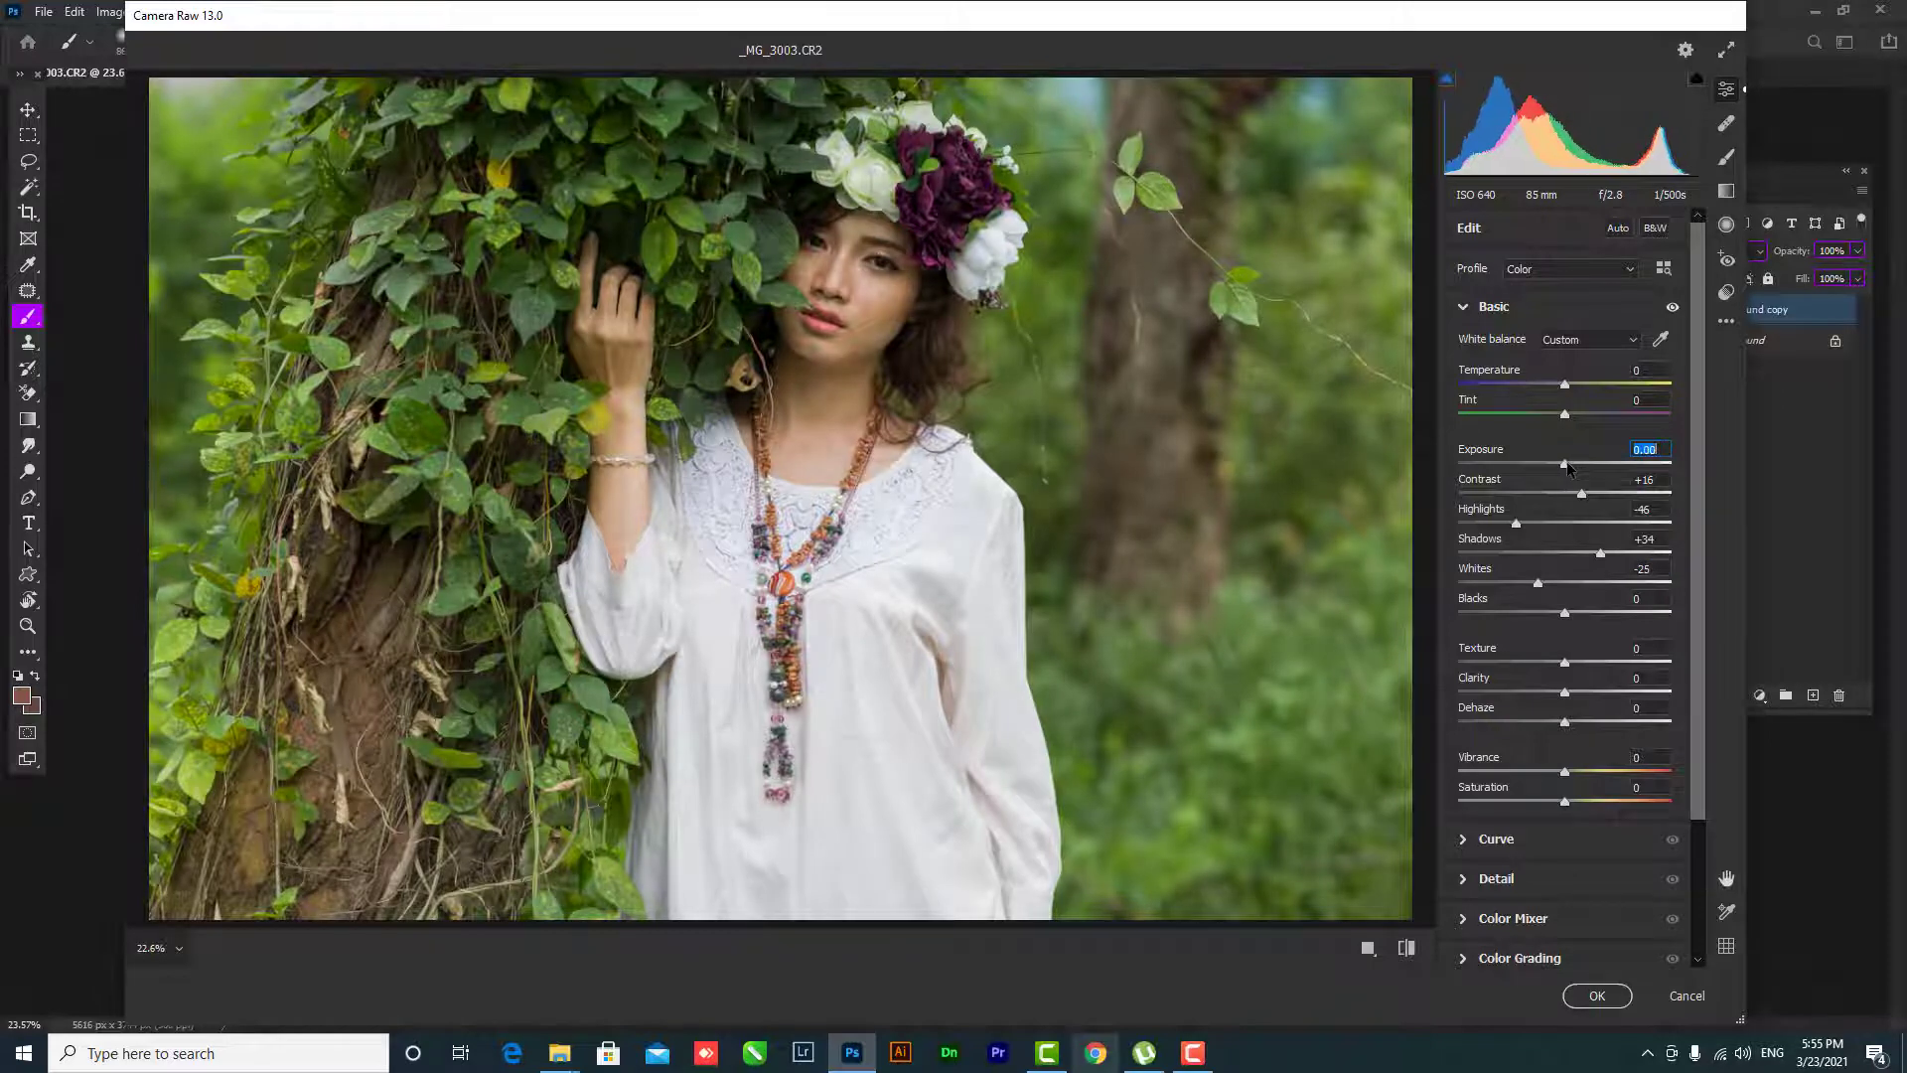
mouse_move(1565, 772)
mouse_down()
mouse_move(1546, 772)
mouse_move(1567, 800)
mouse_up()
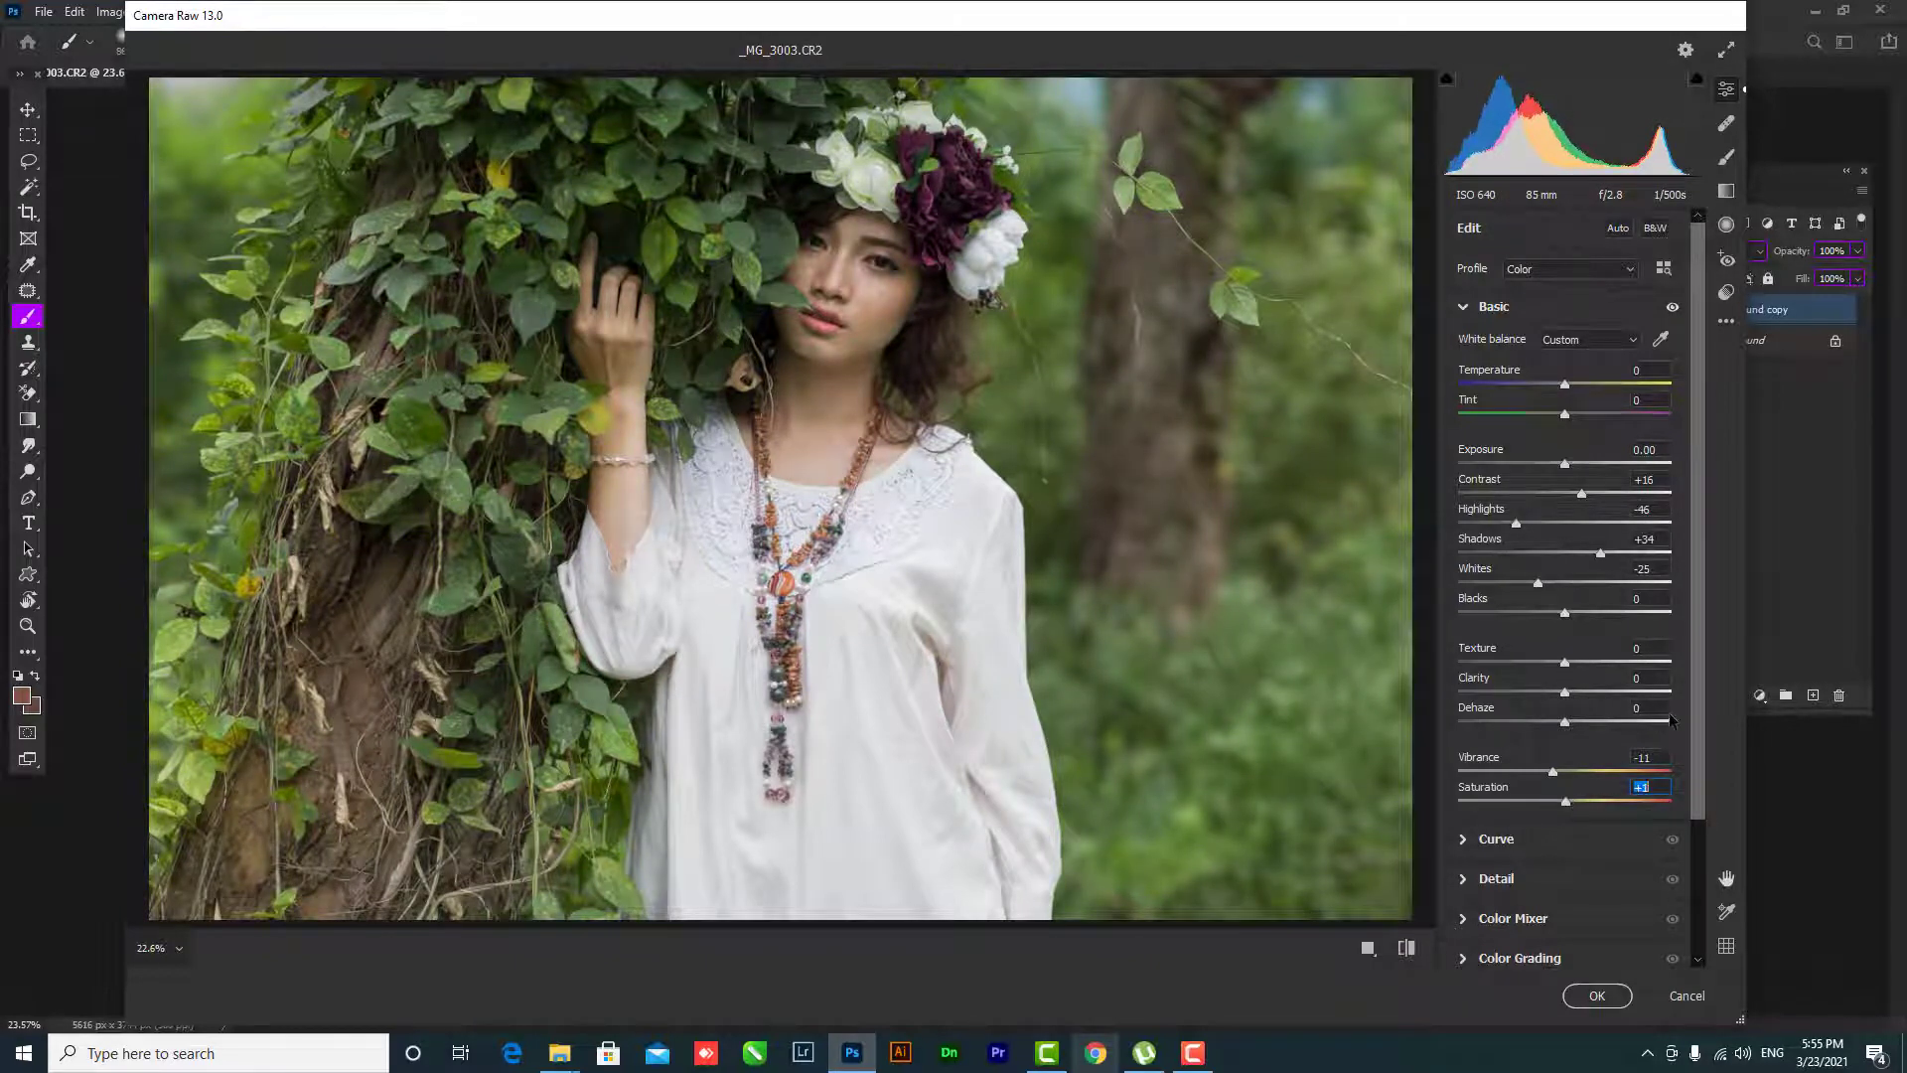
drag(1695, 728, 1695, 923)
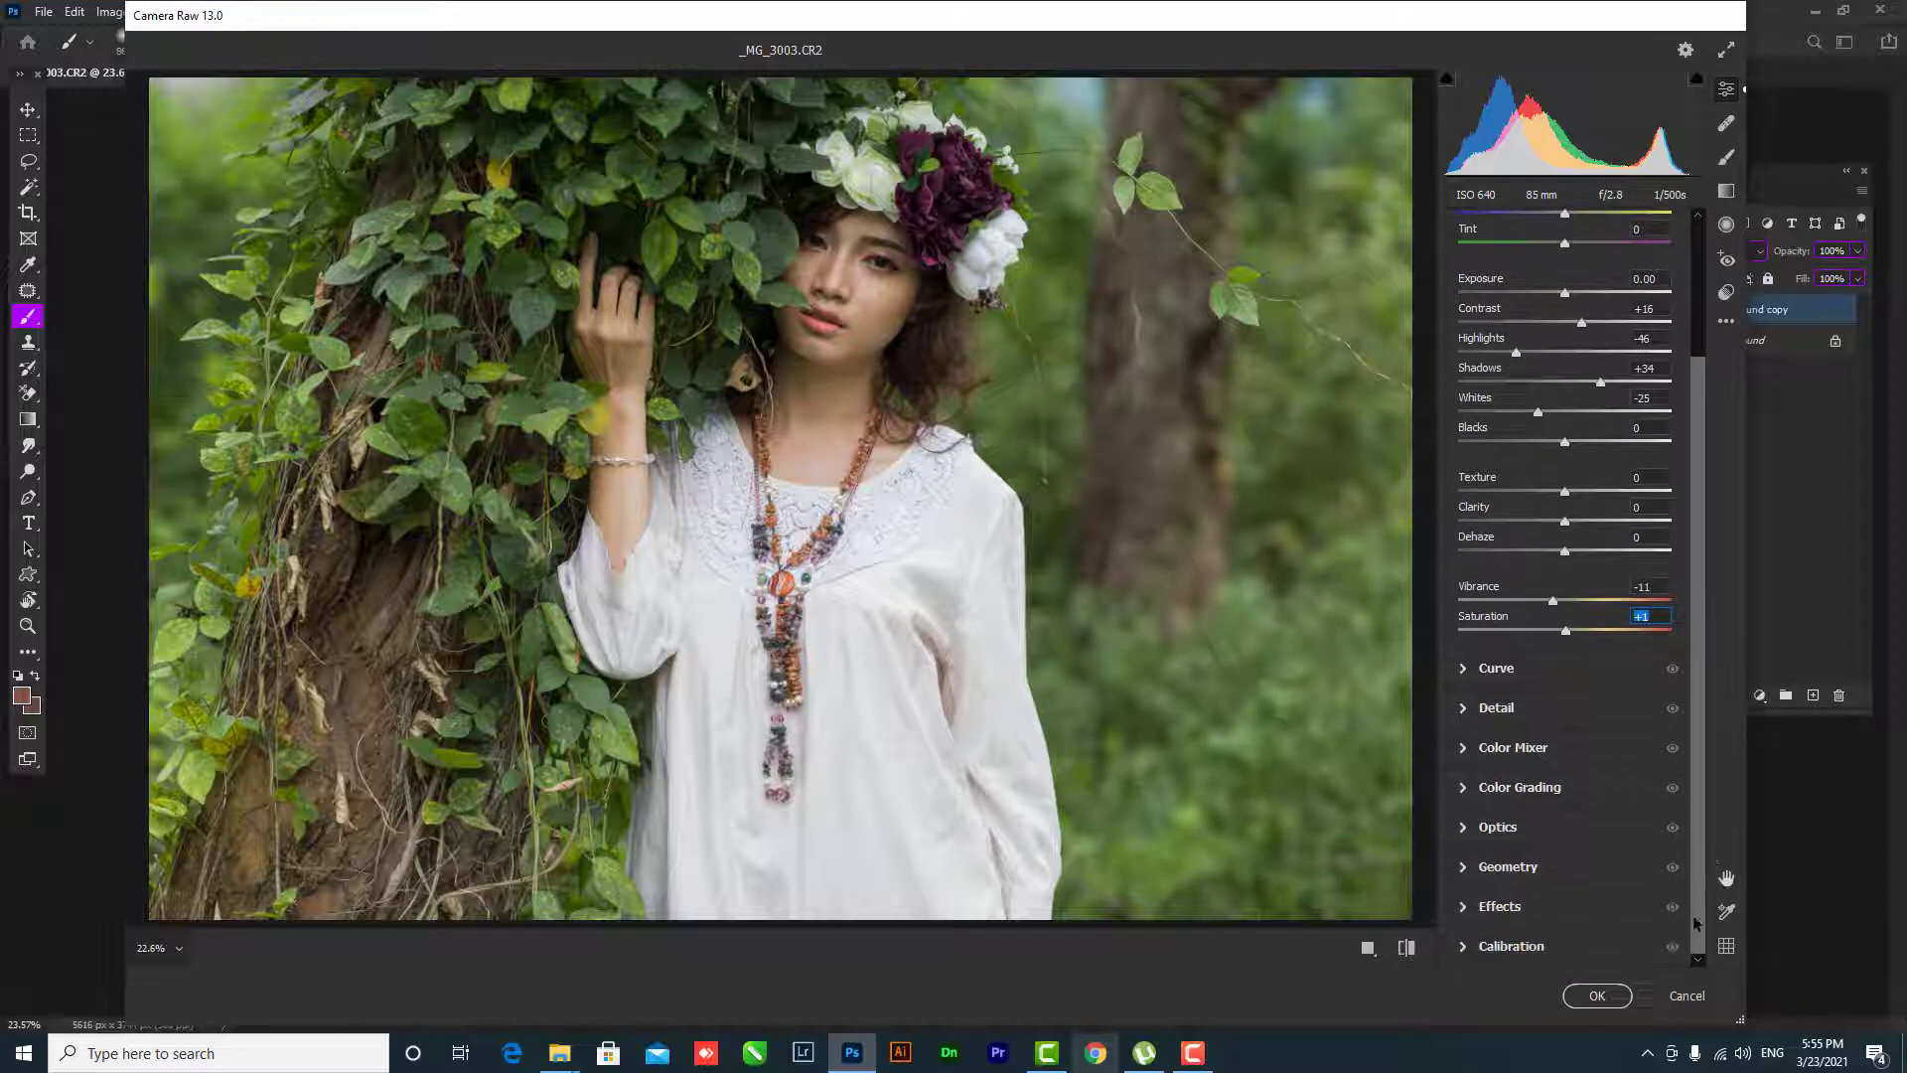
click(1463, 669)
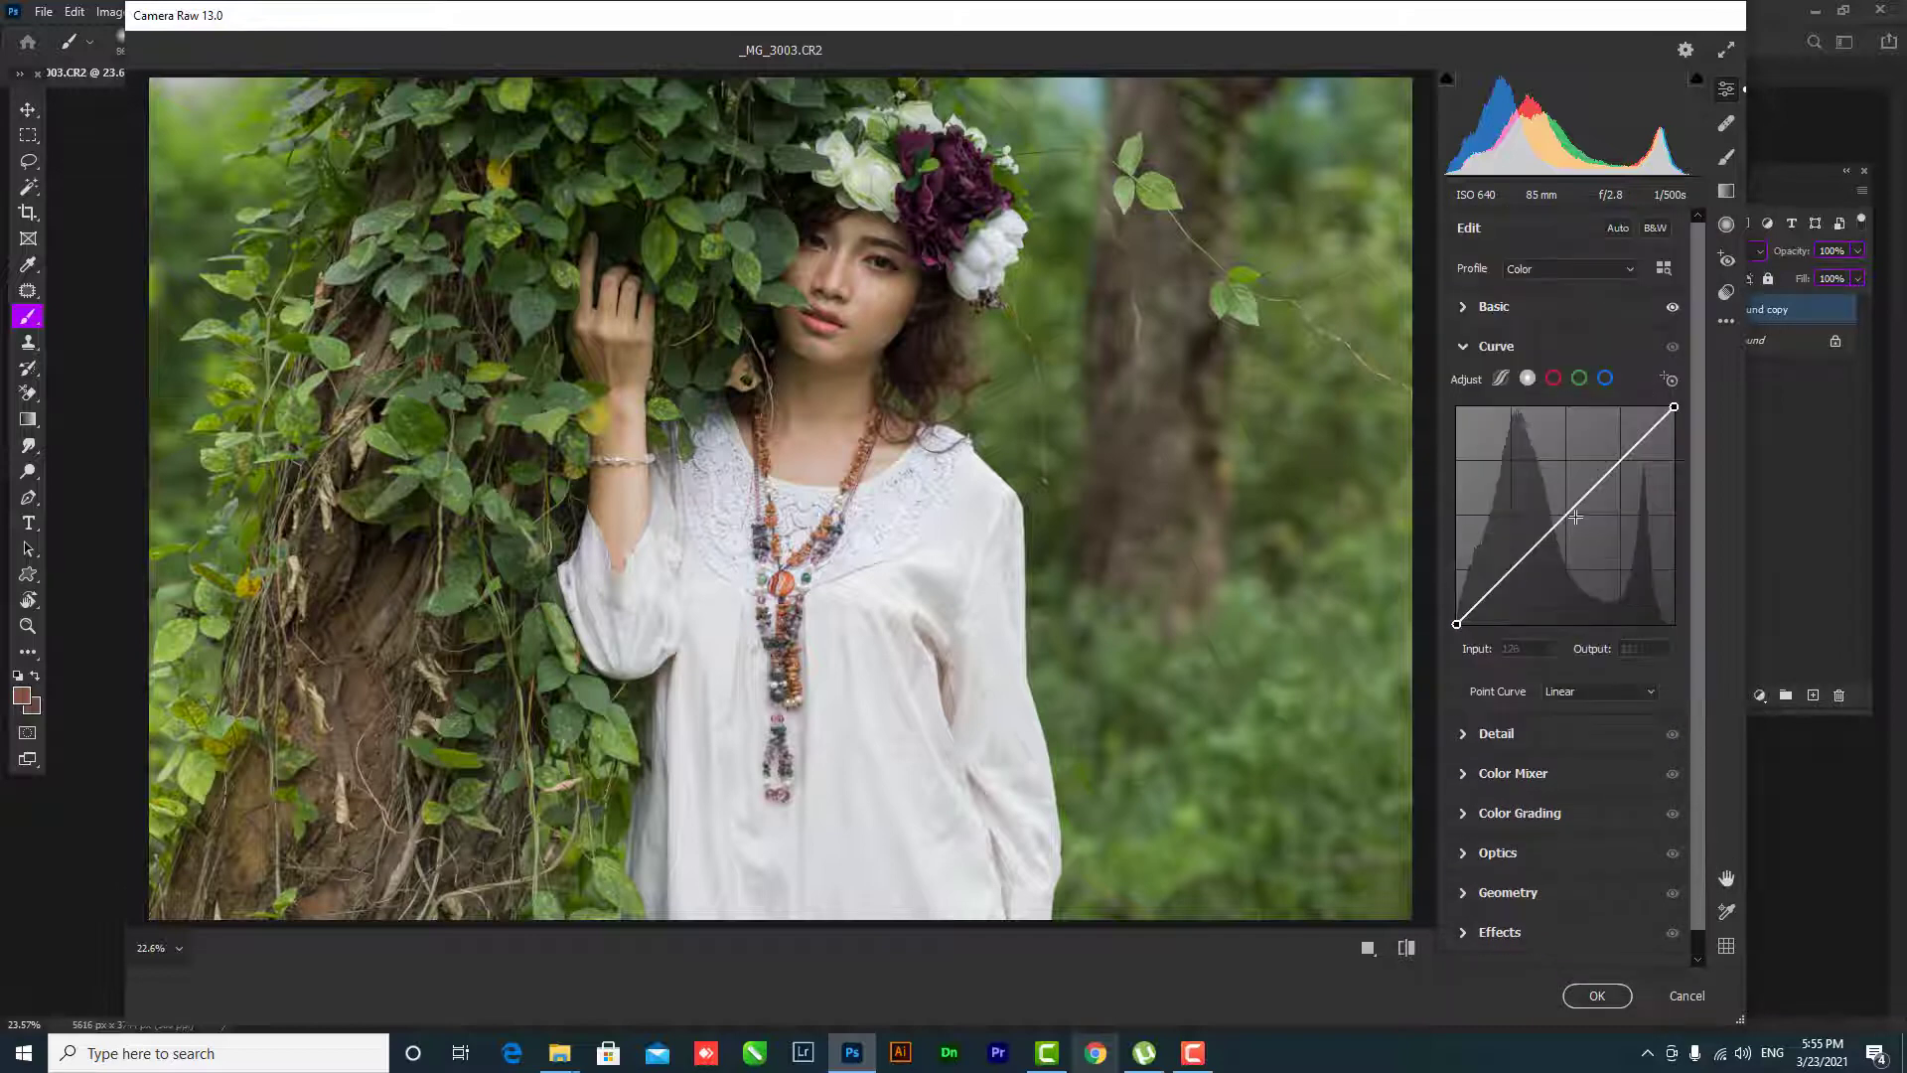
- Shape a soft S tone curve, setting the shadow point to 95/89
drag(1591, 490, 1601, 478)
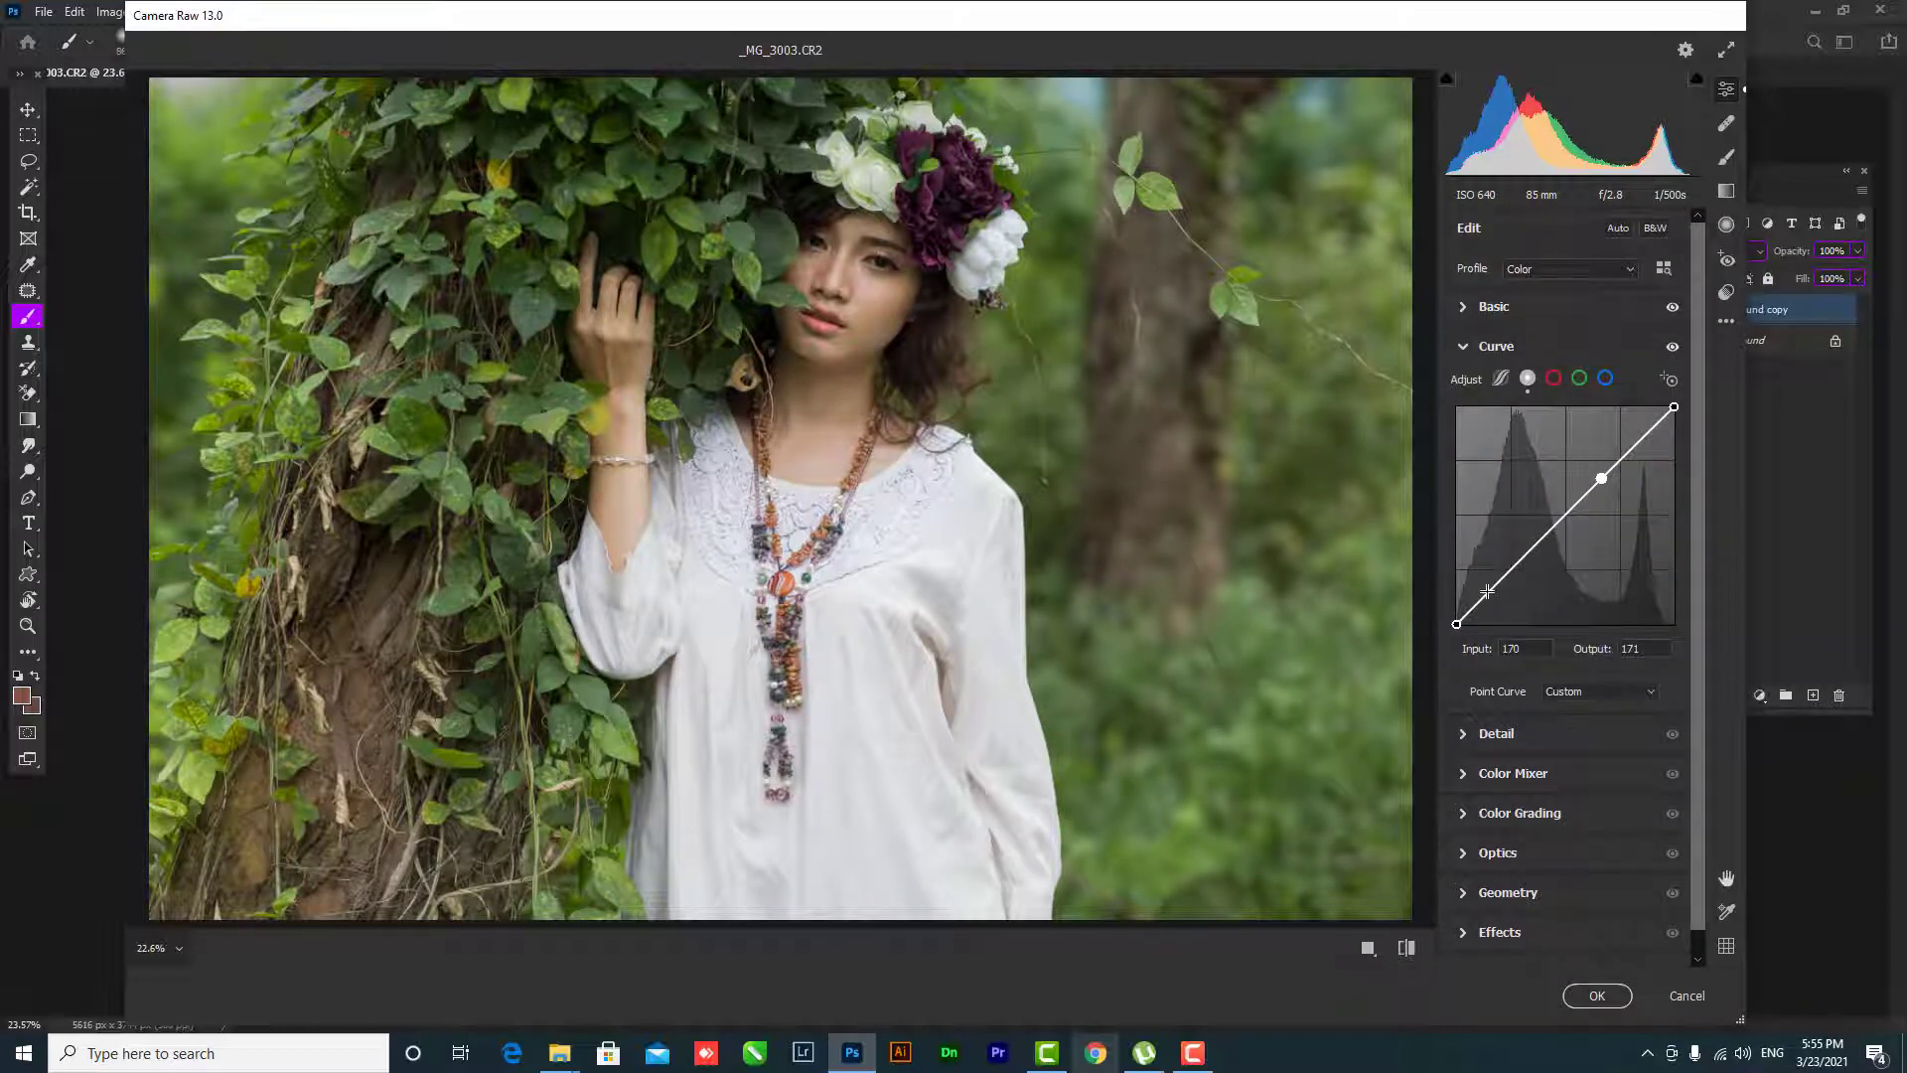
click(1487, 593)
drag(1531, 549, 1536, 553)
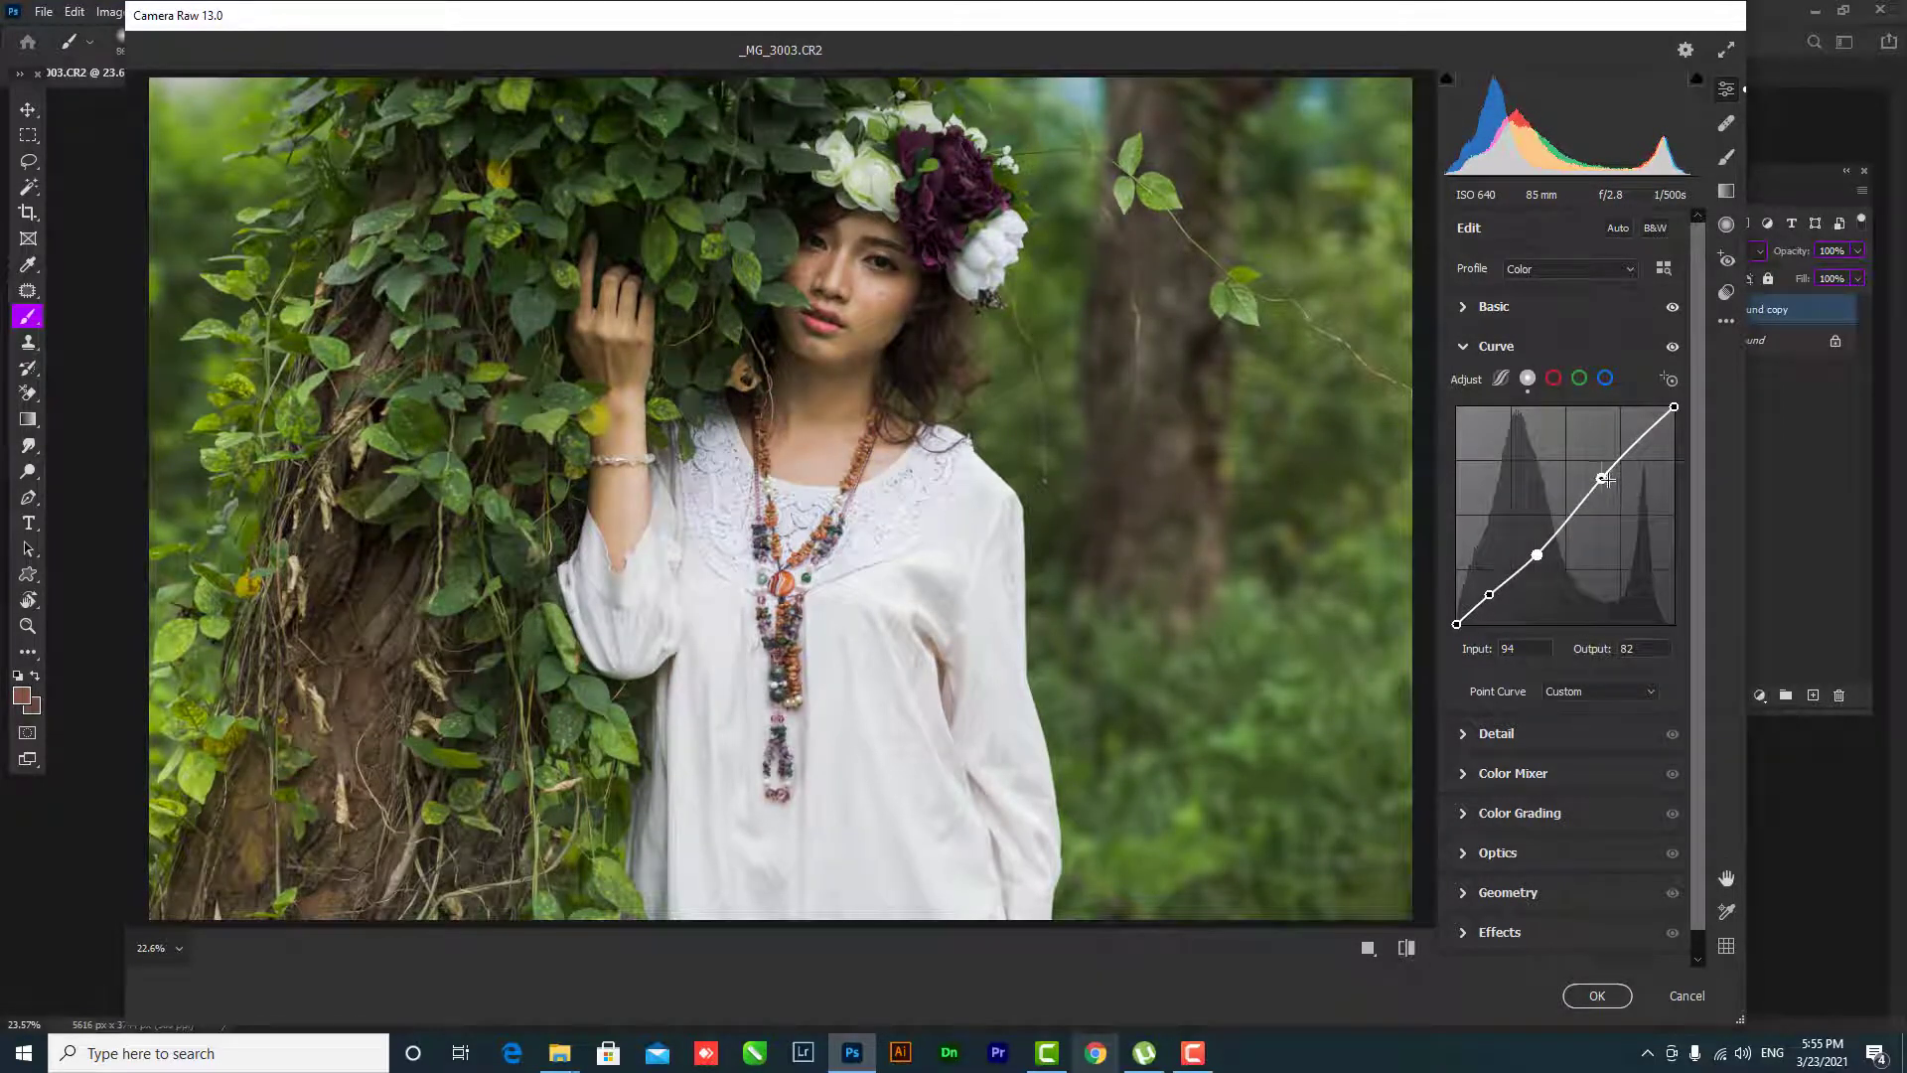
click(1601, 477)
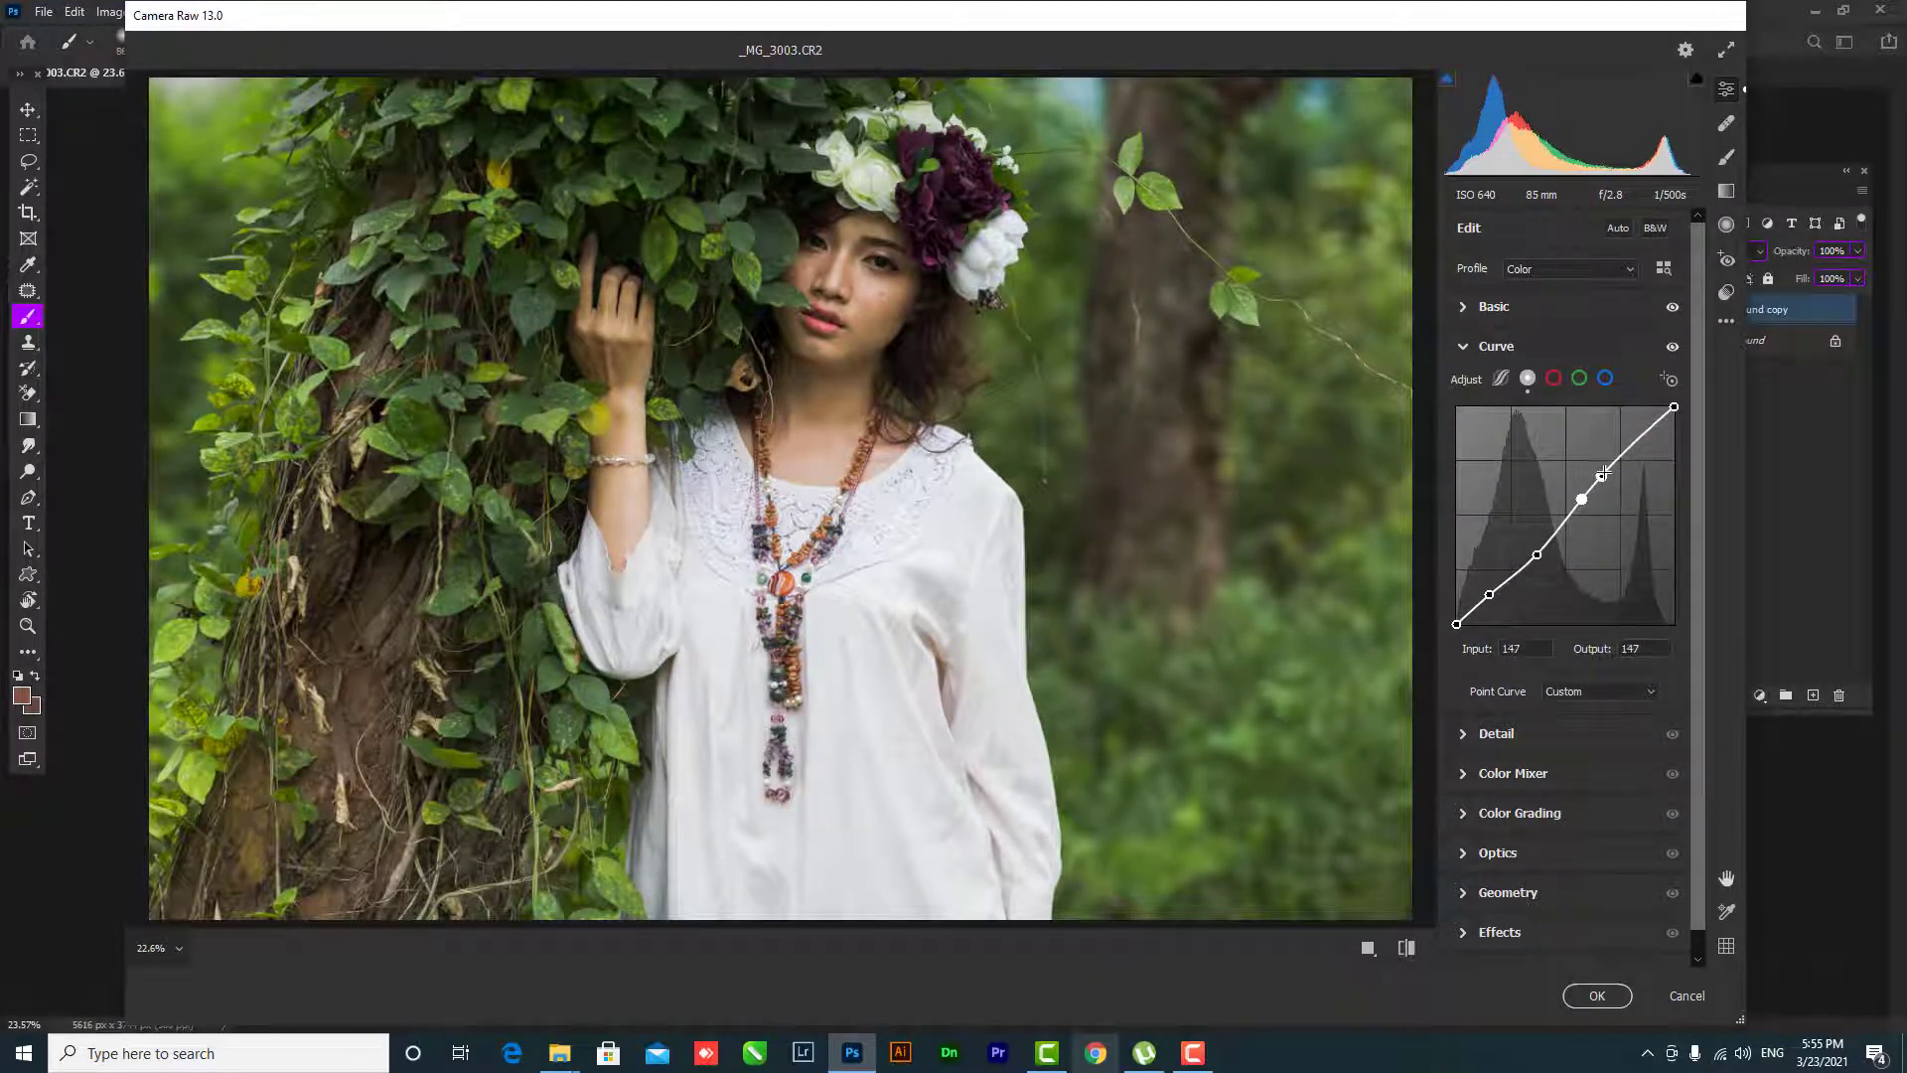
drag(1601, 477, 1610, 467)
click(1581, 499)
click(1537, 553)
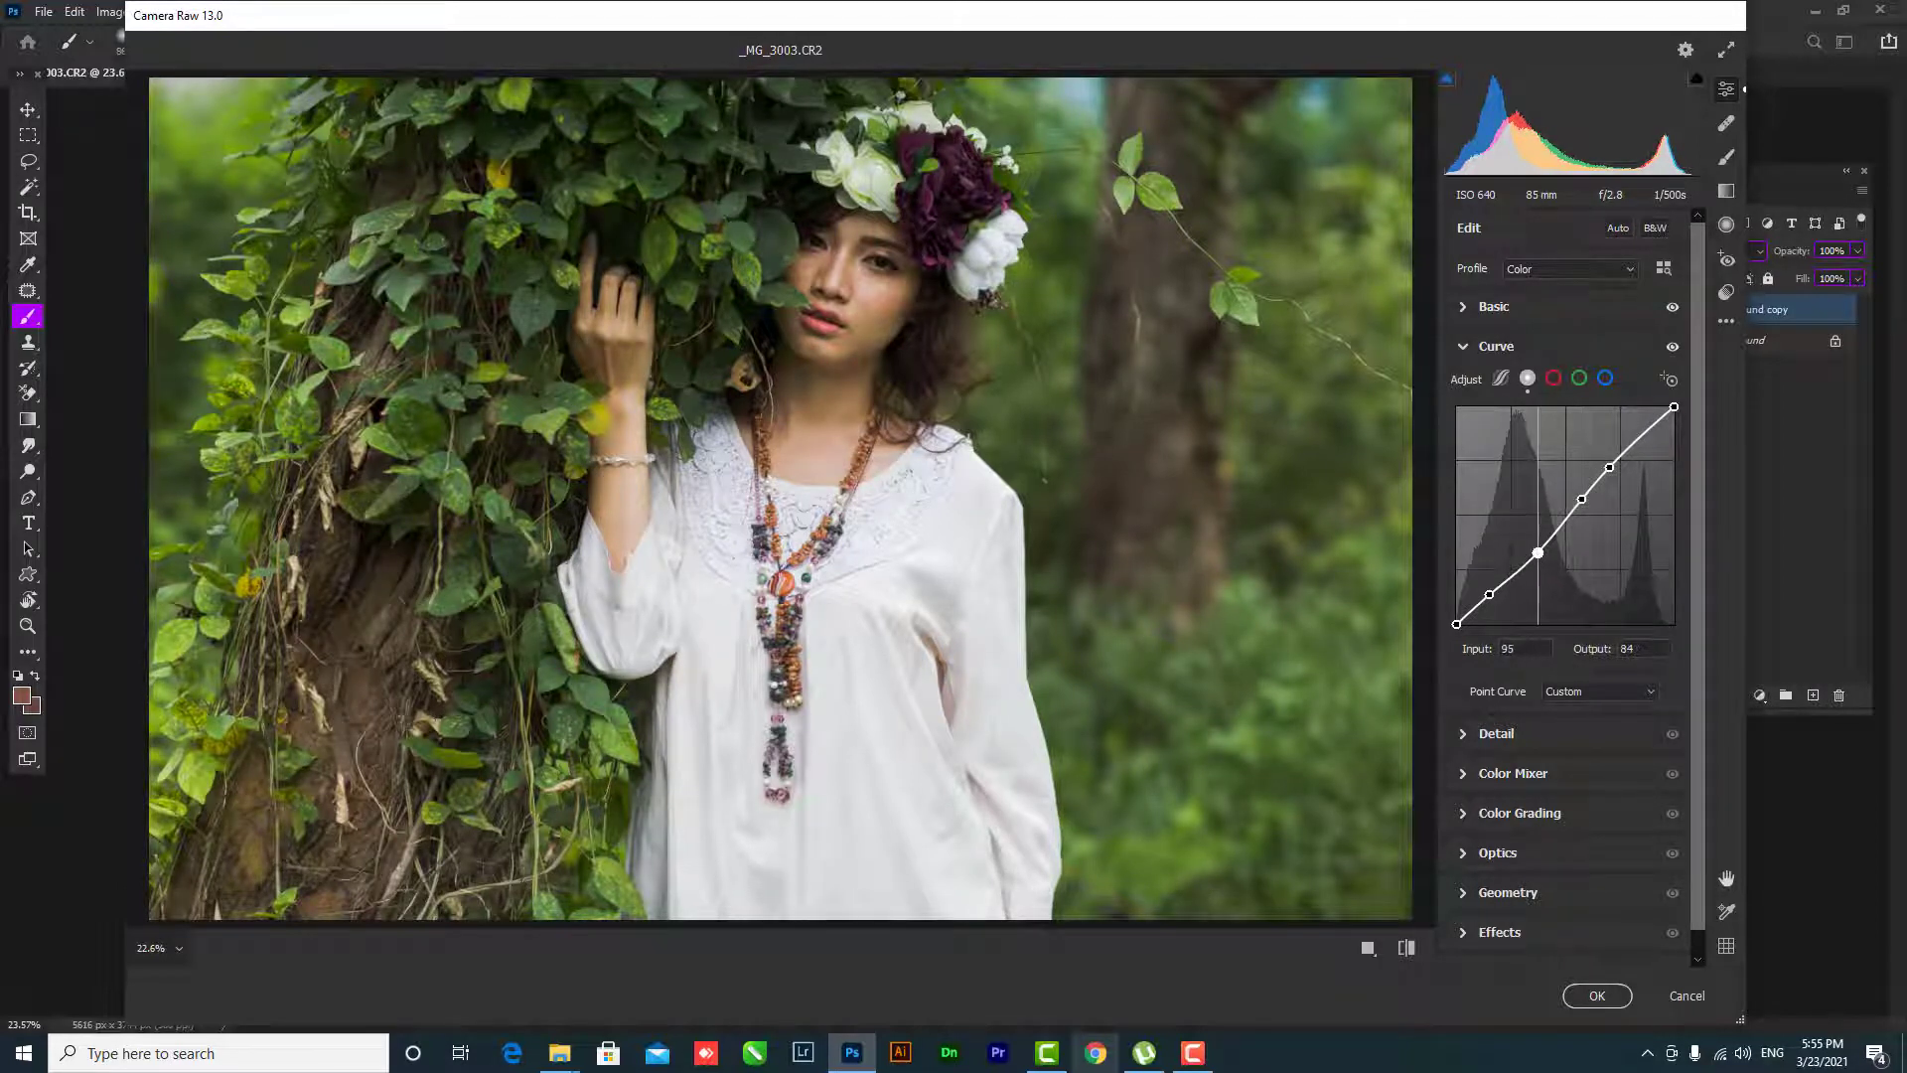
drag(1535, 550, 1537, 548)
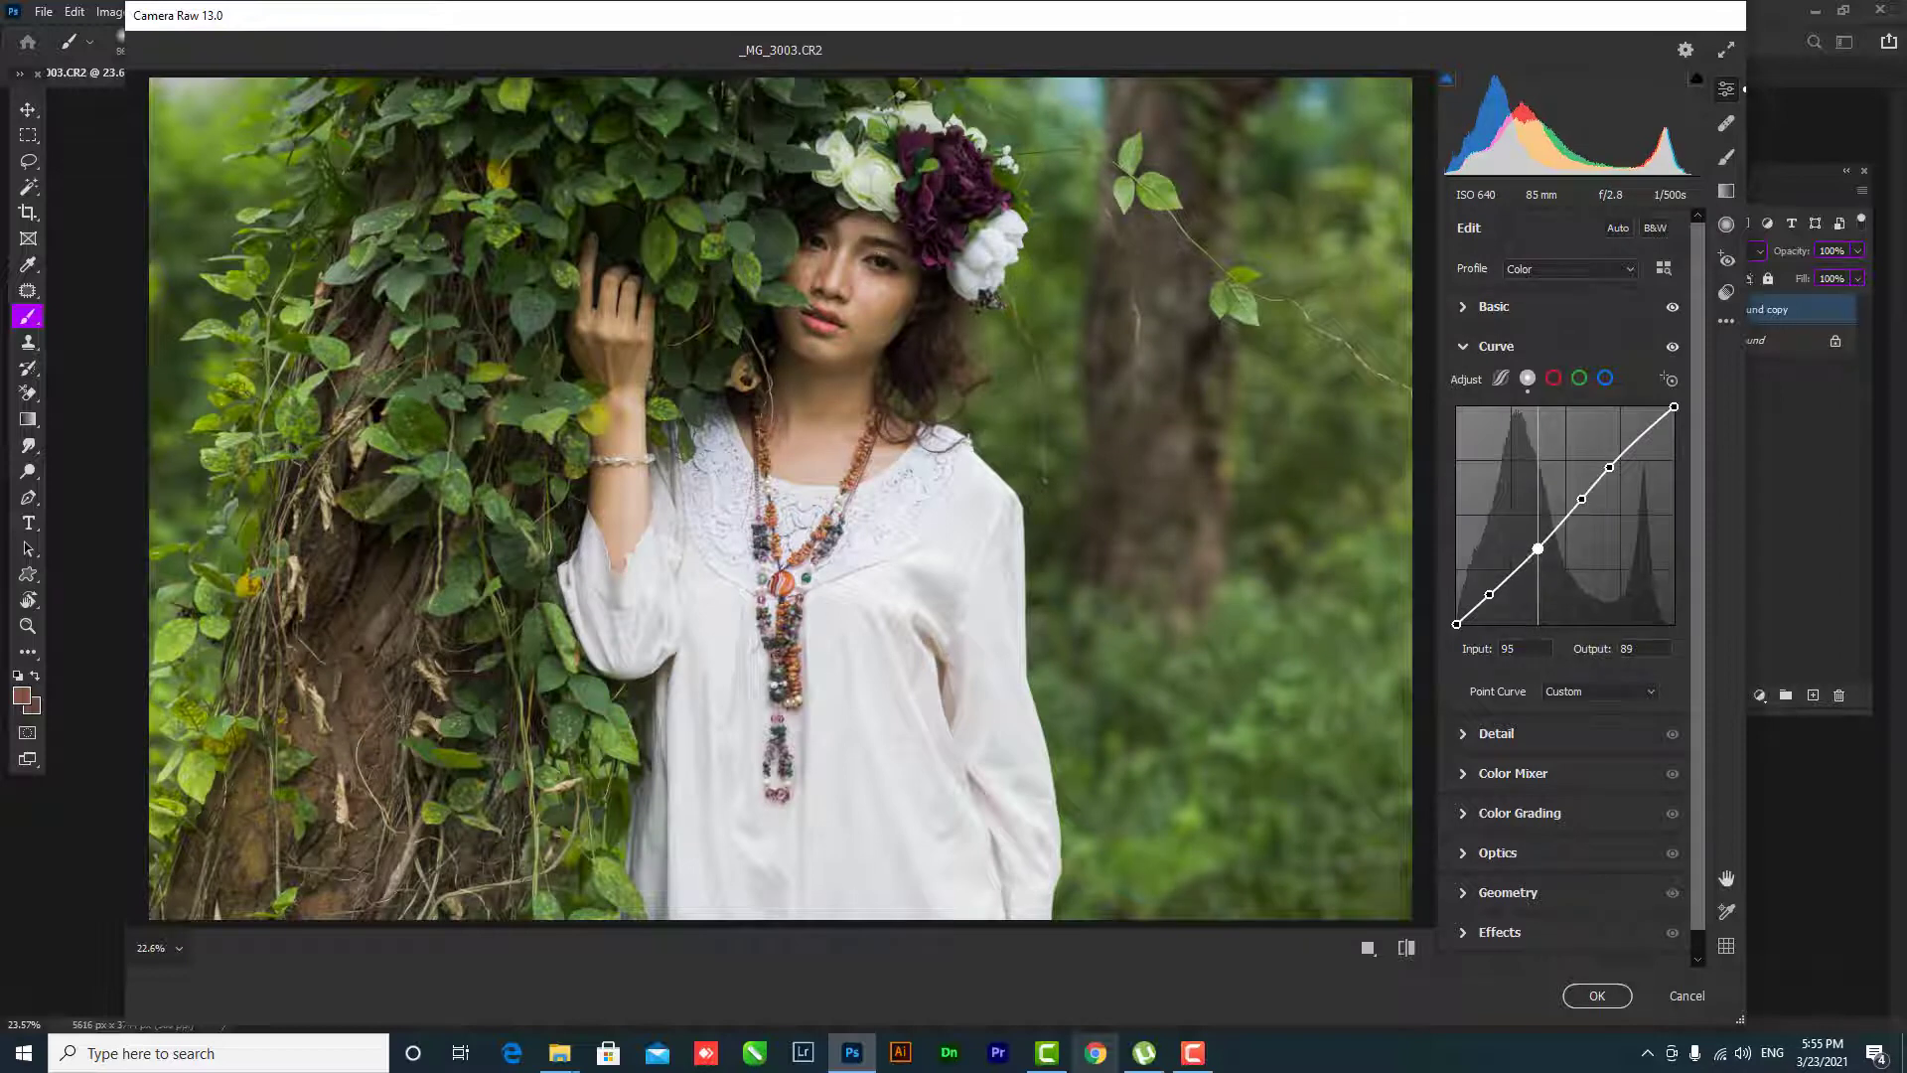
- Add three anchor points on the Blue channel curve
click(1603, 378)
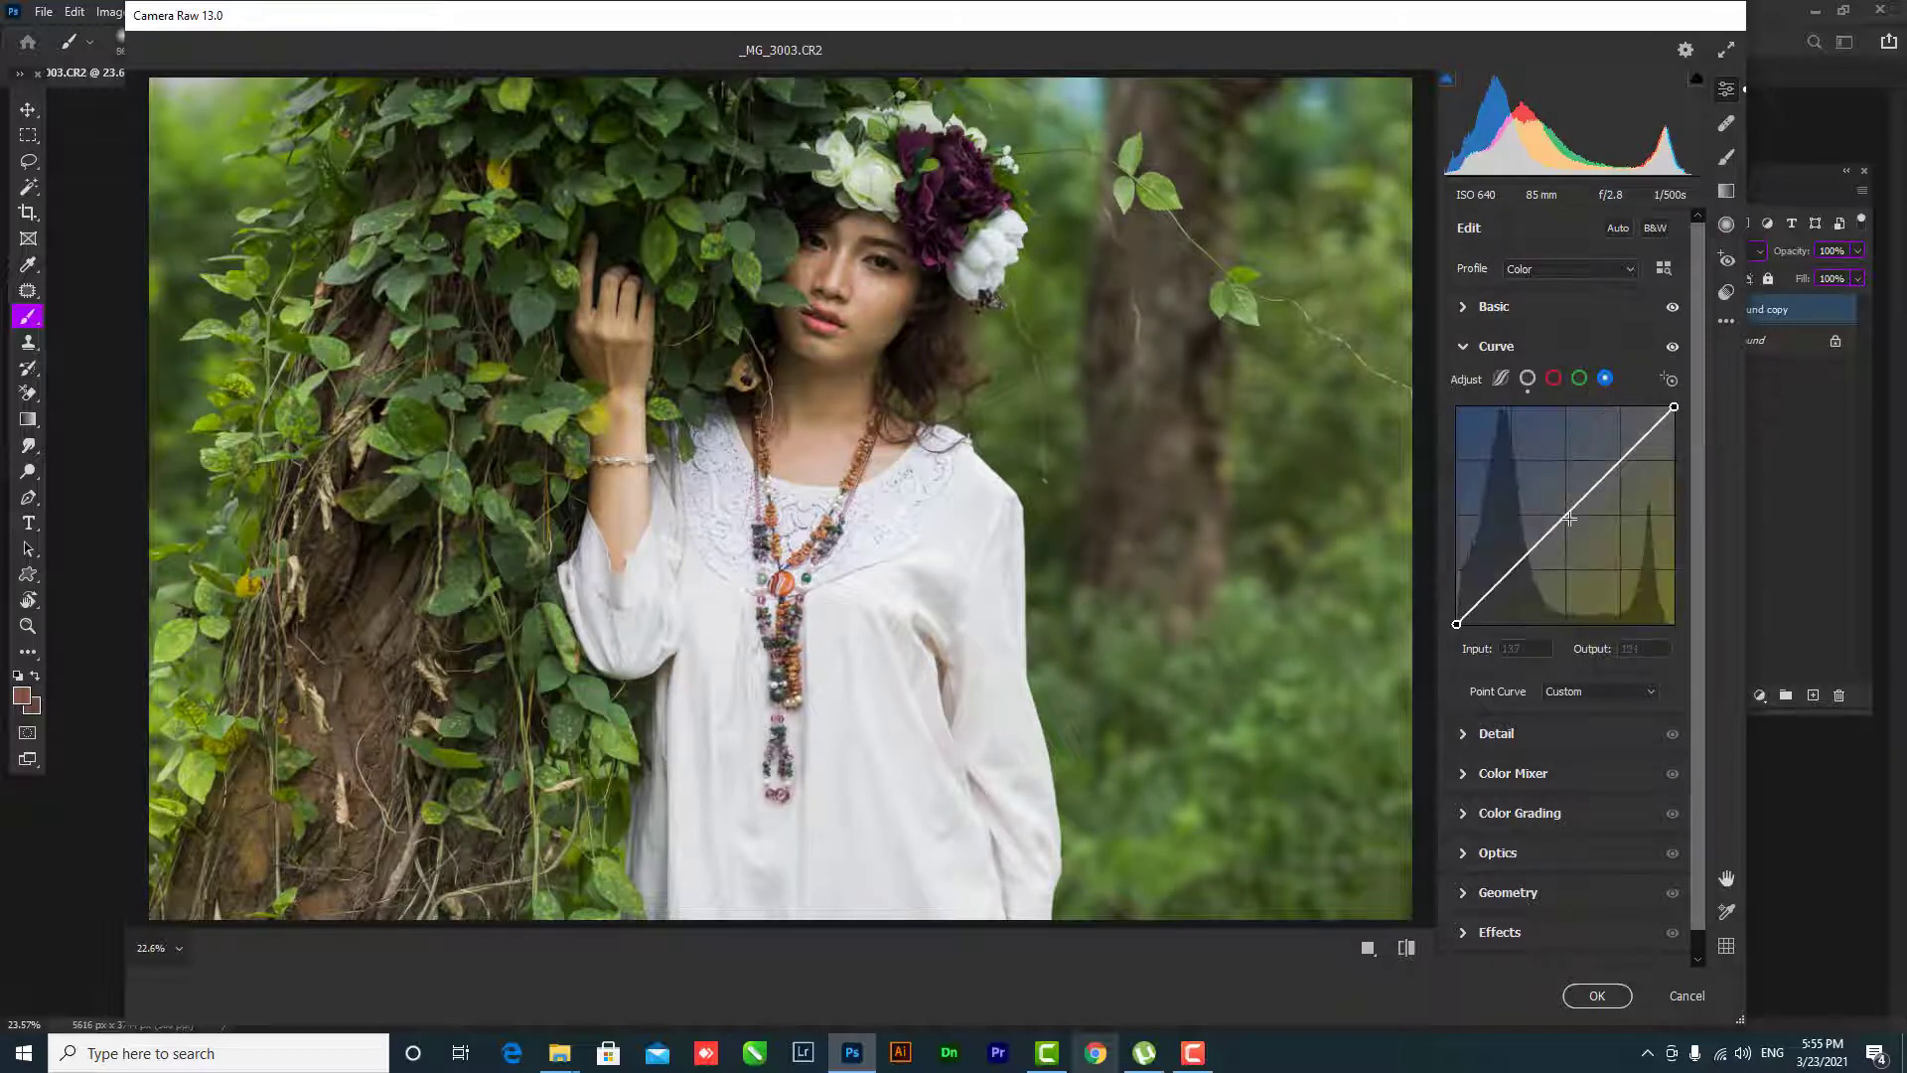
click(1566, 515)
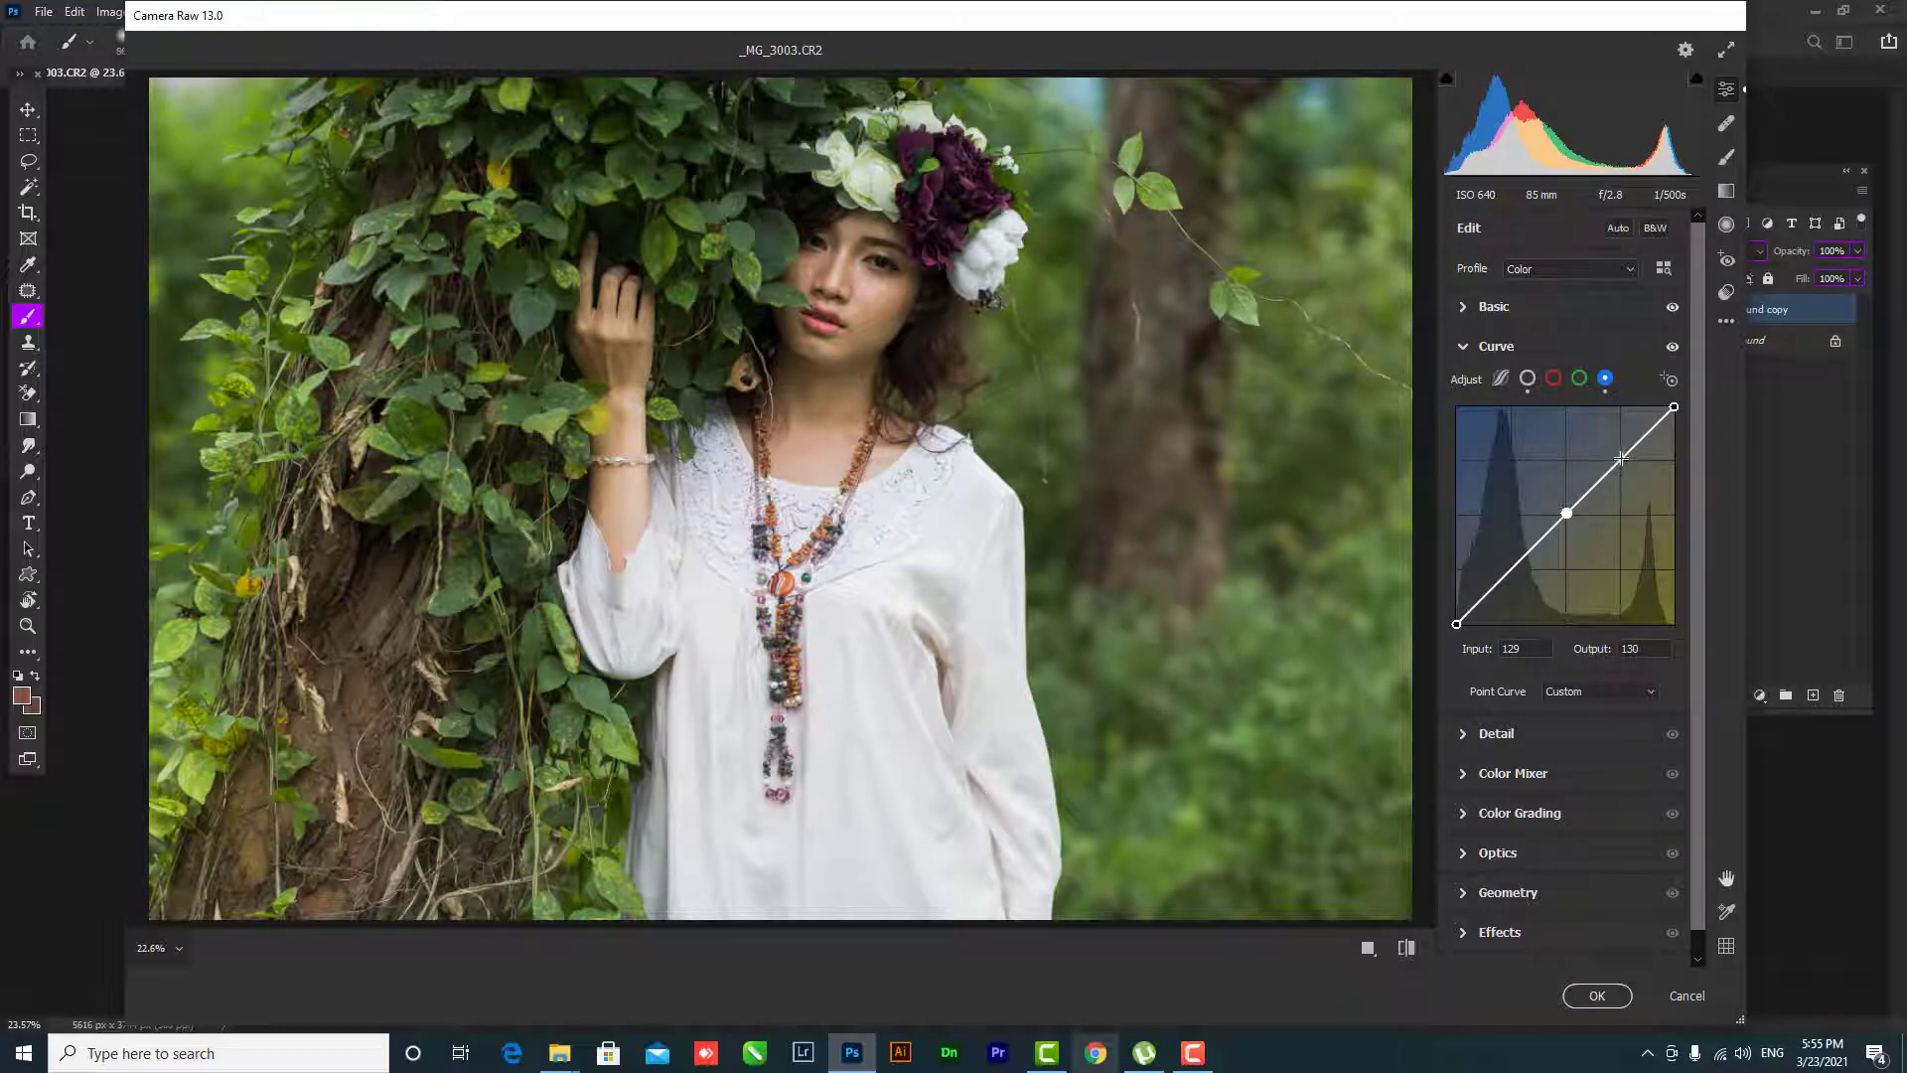
click(1623, 455)
click(1516, 564)
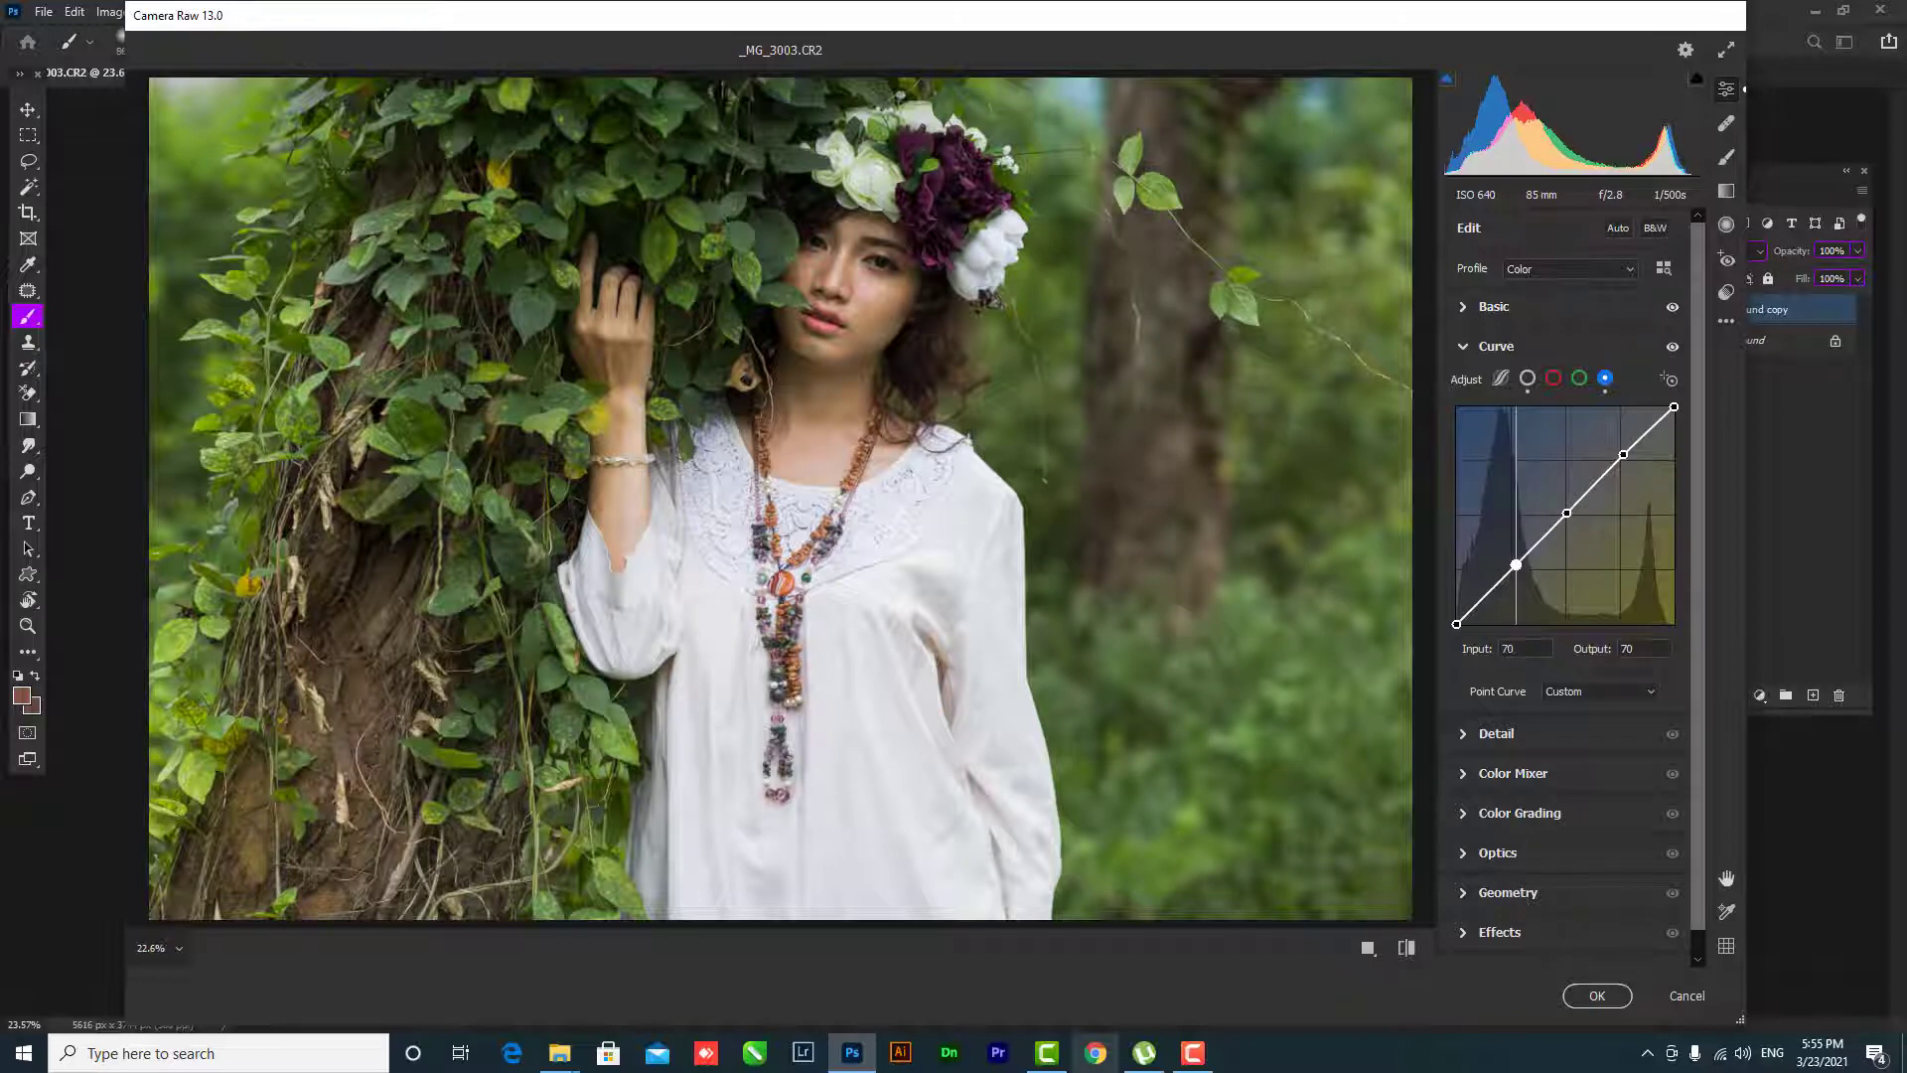
- Add points on the Red curve with the shadow point at input 73, output 70, then collapse Curve
click(1553, 378)
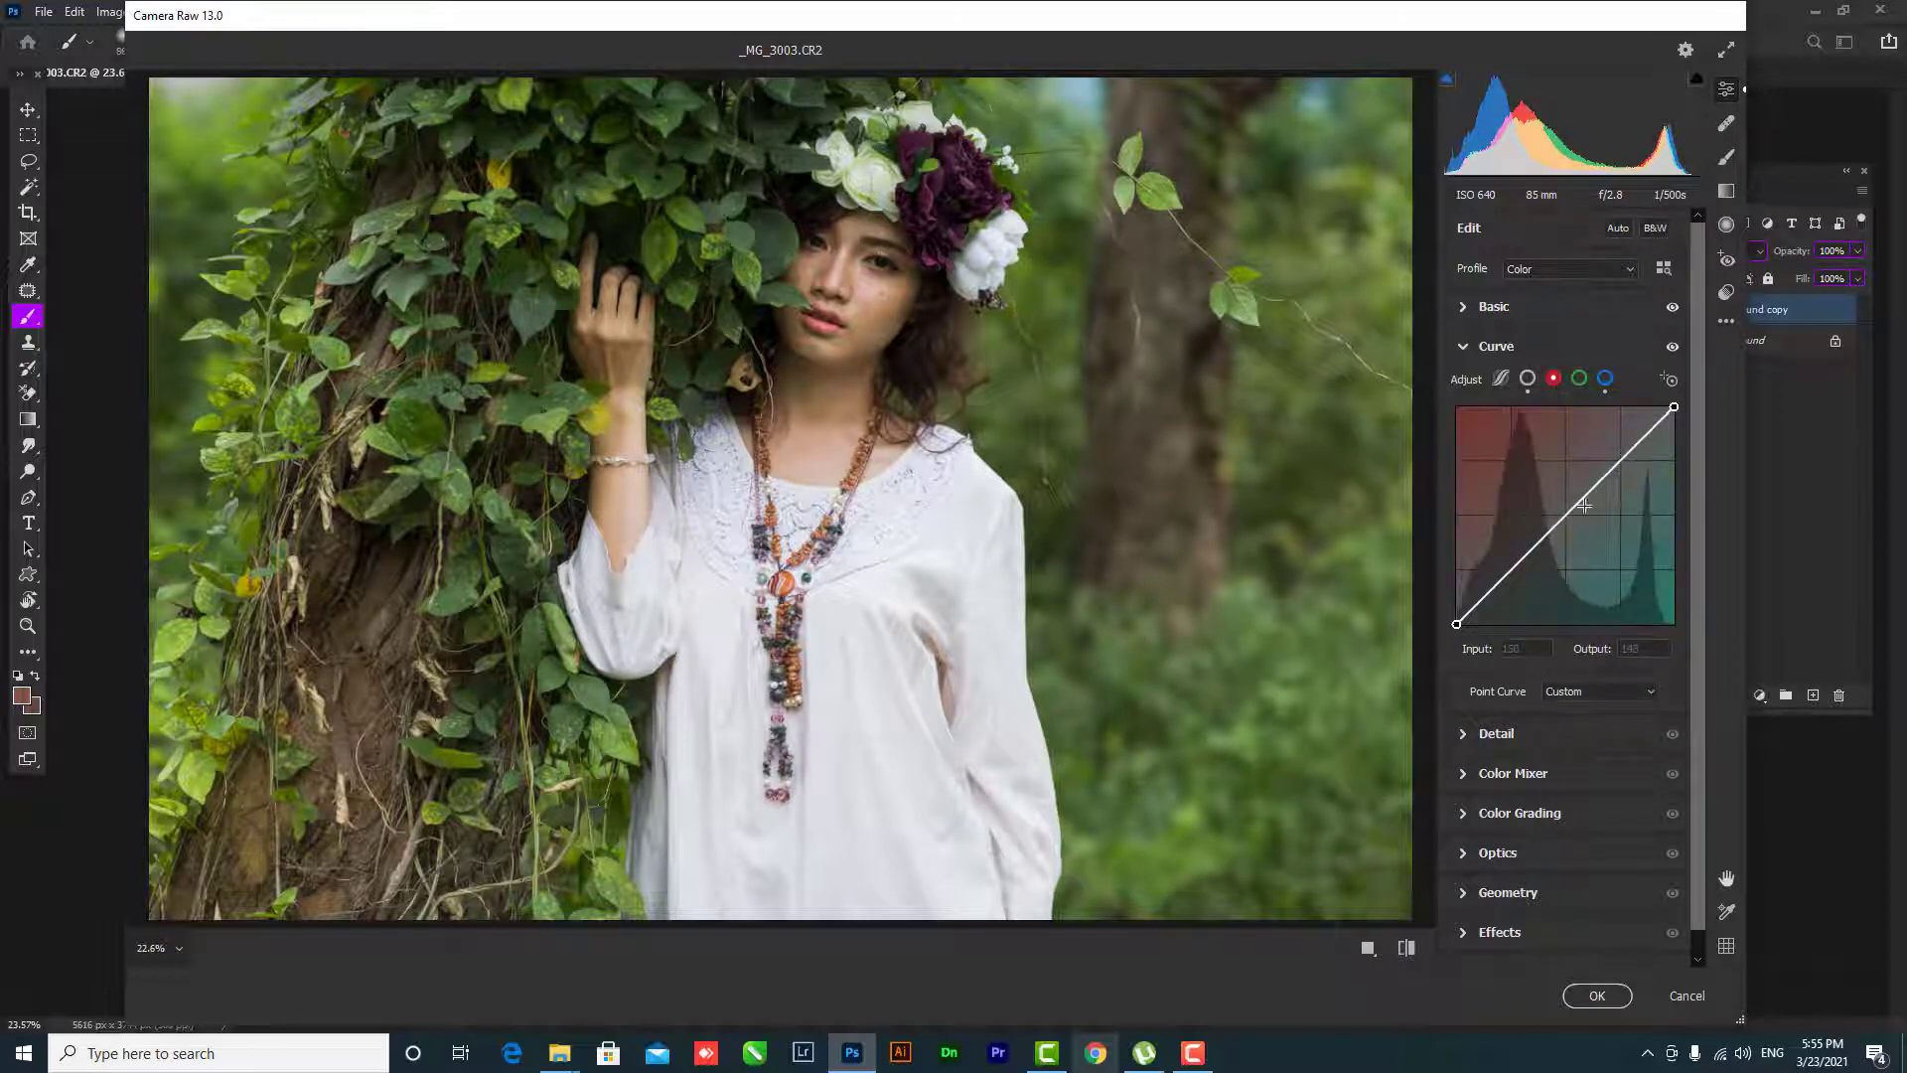
click(1517, 564)
click(1638, 440)
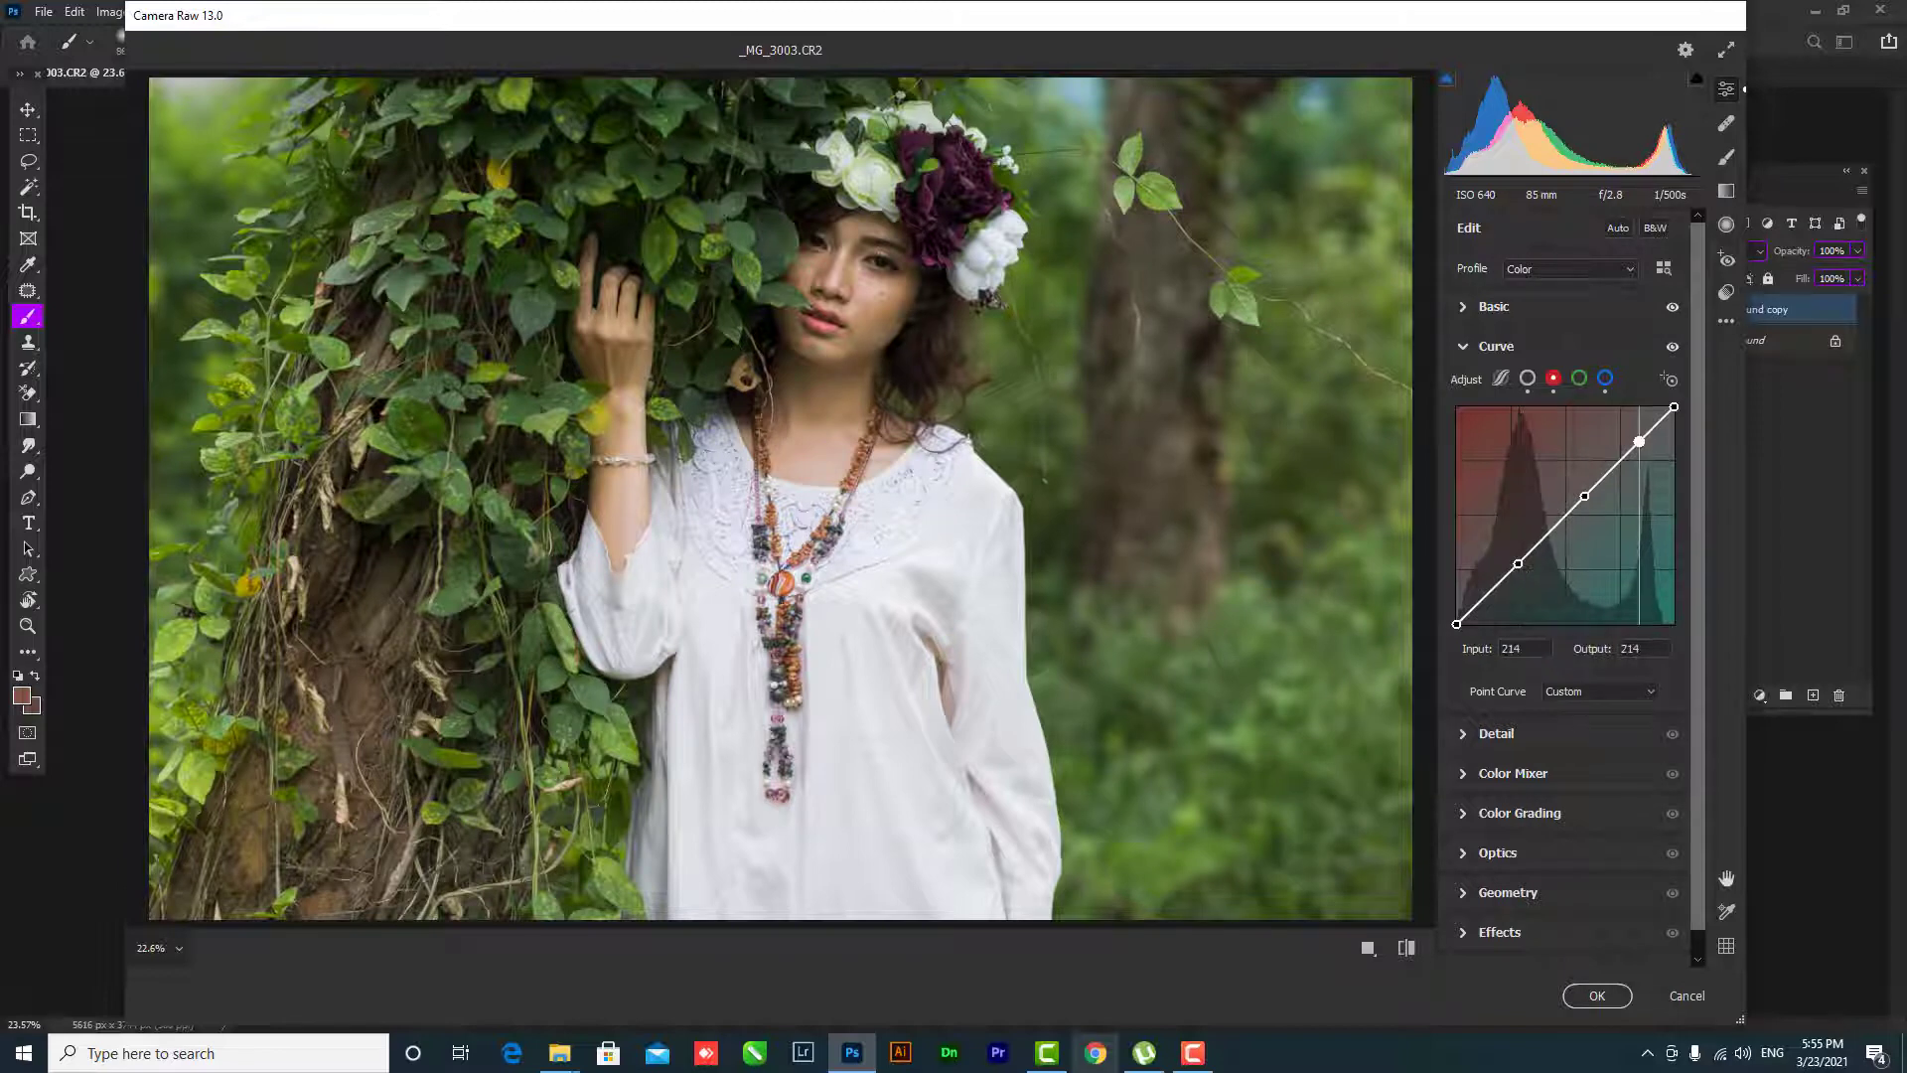
click(1584, 496)
drag(1517, 564, 1518, 566)
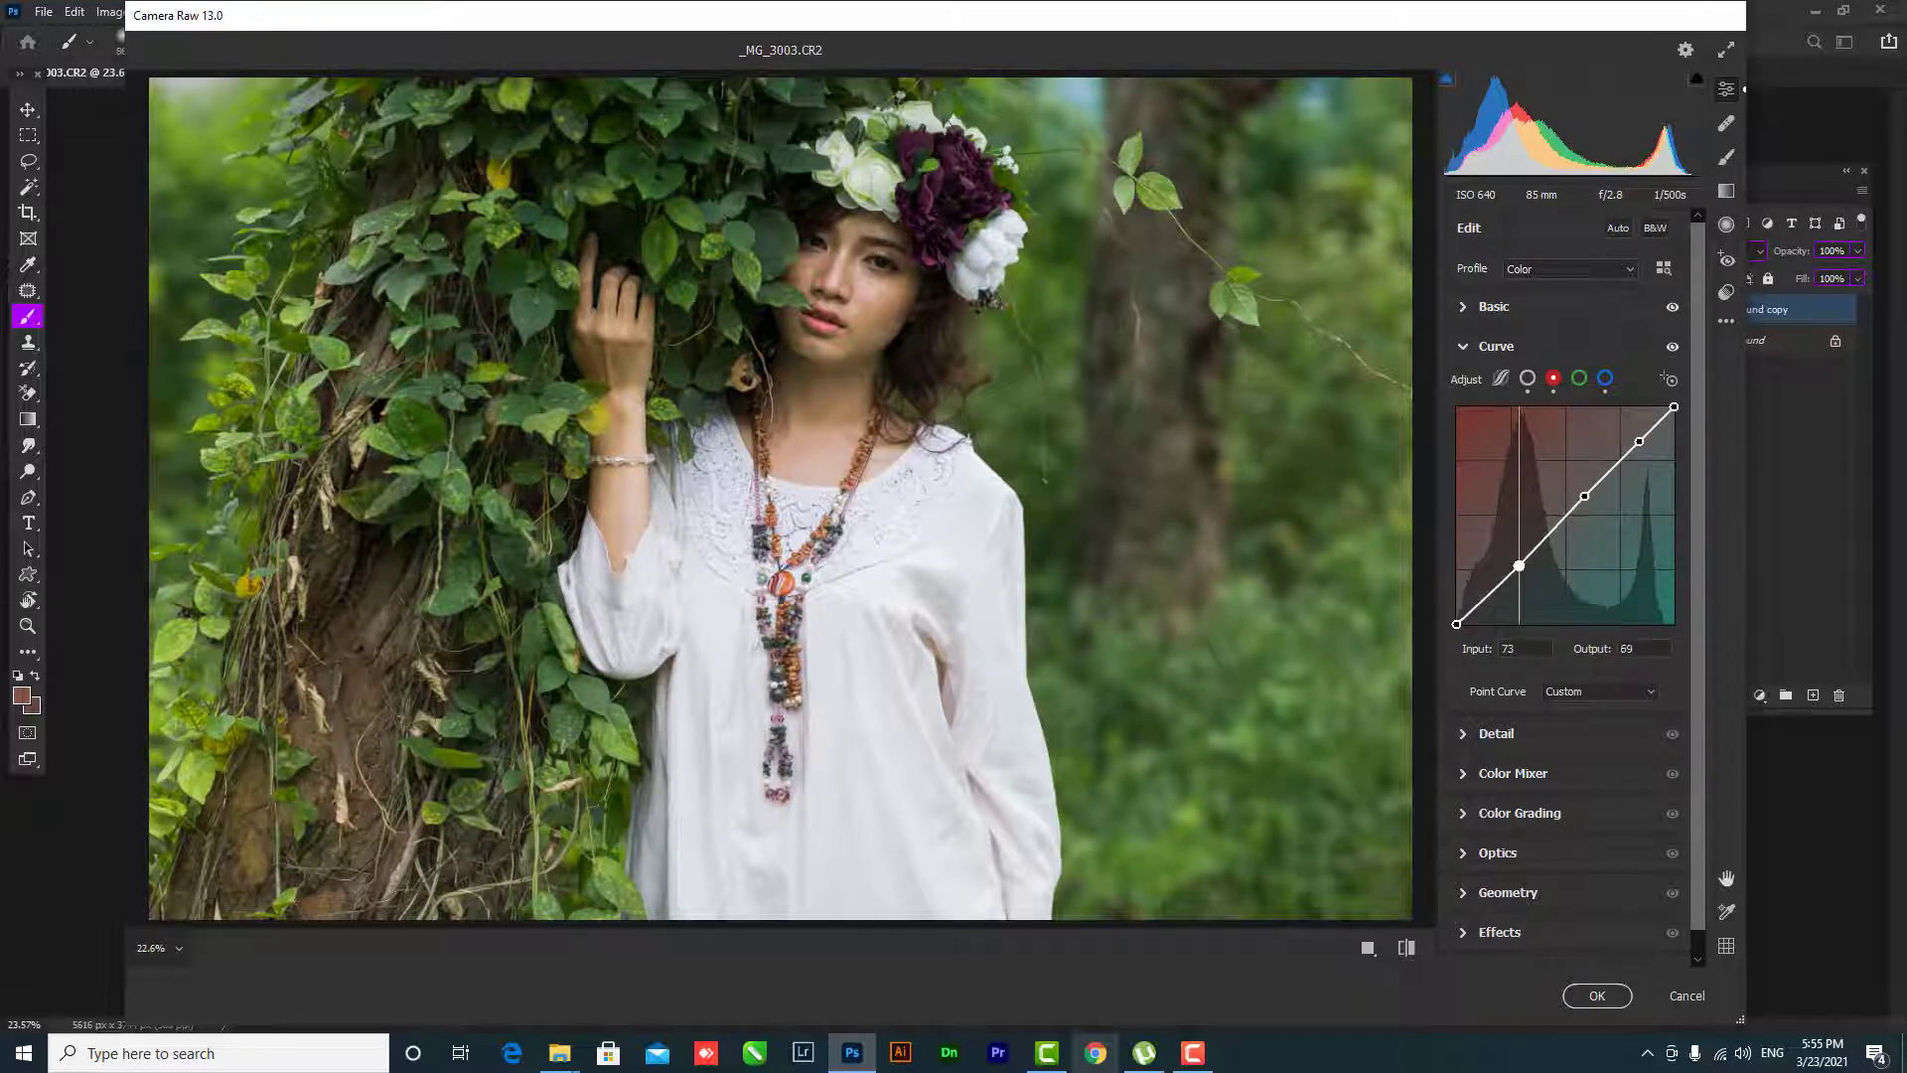
key(Up)
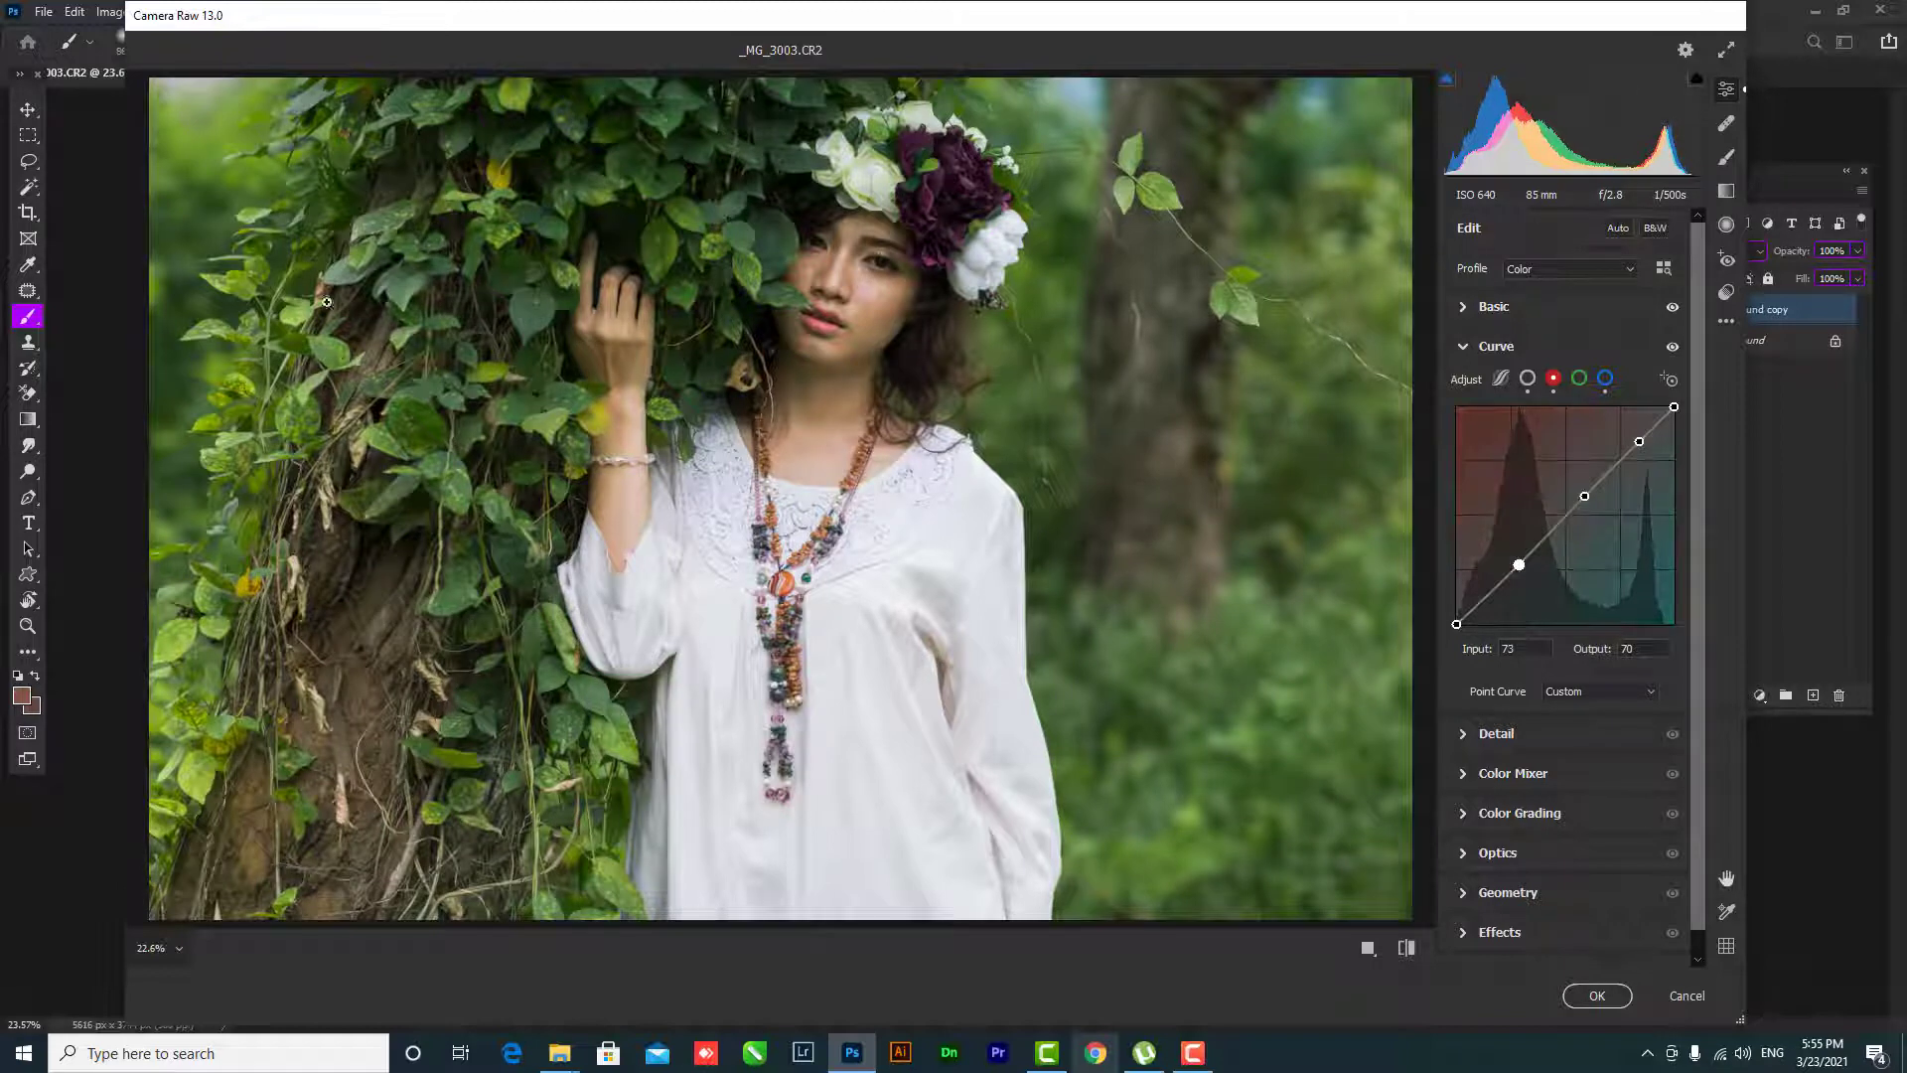
click(1468, 348)
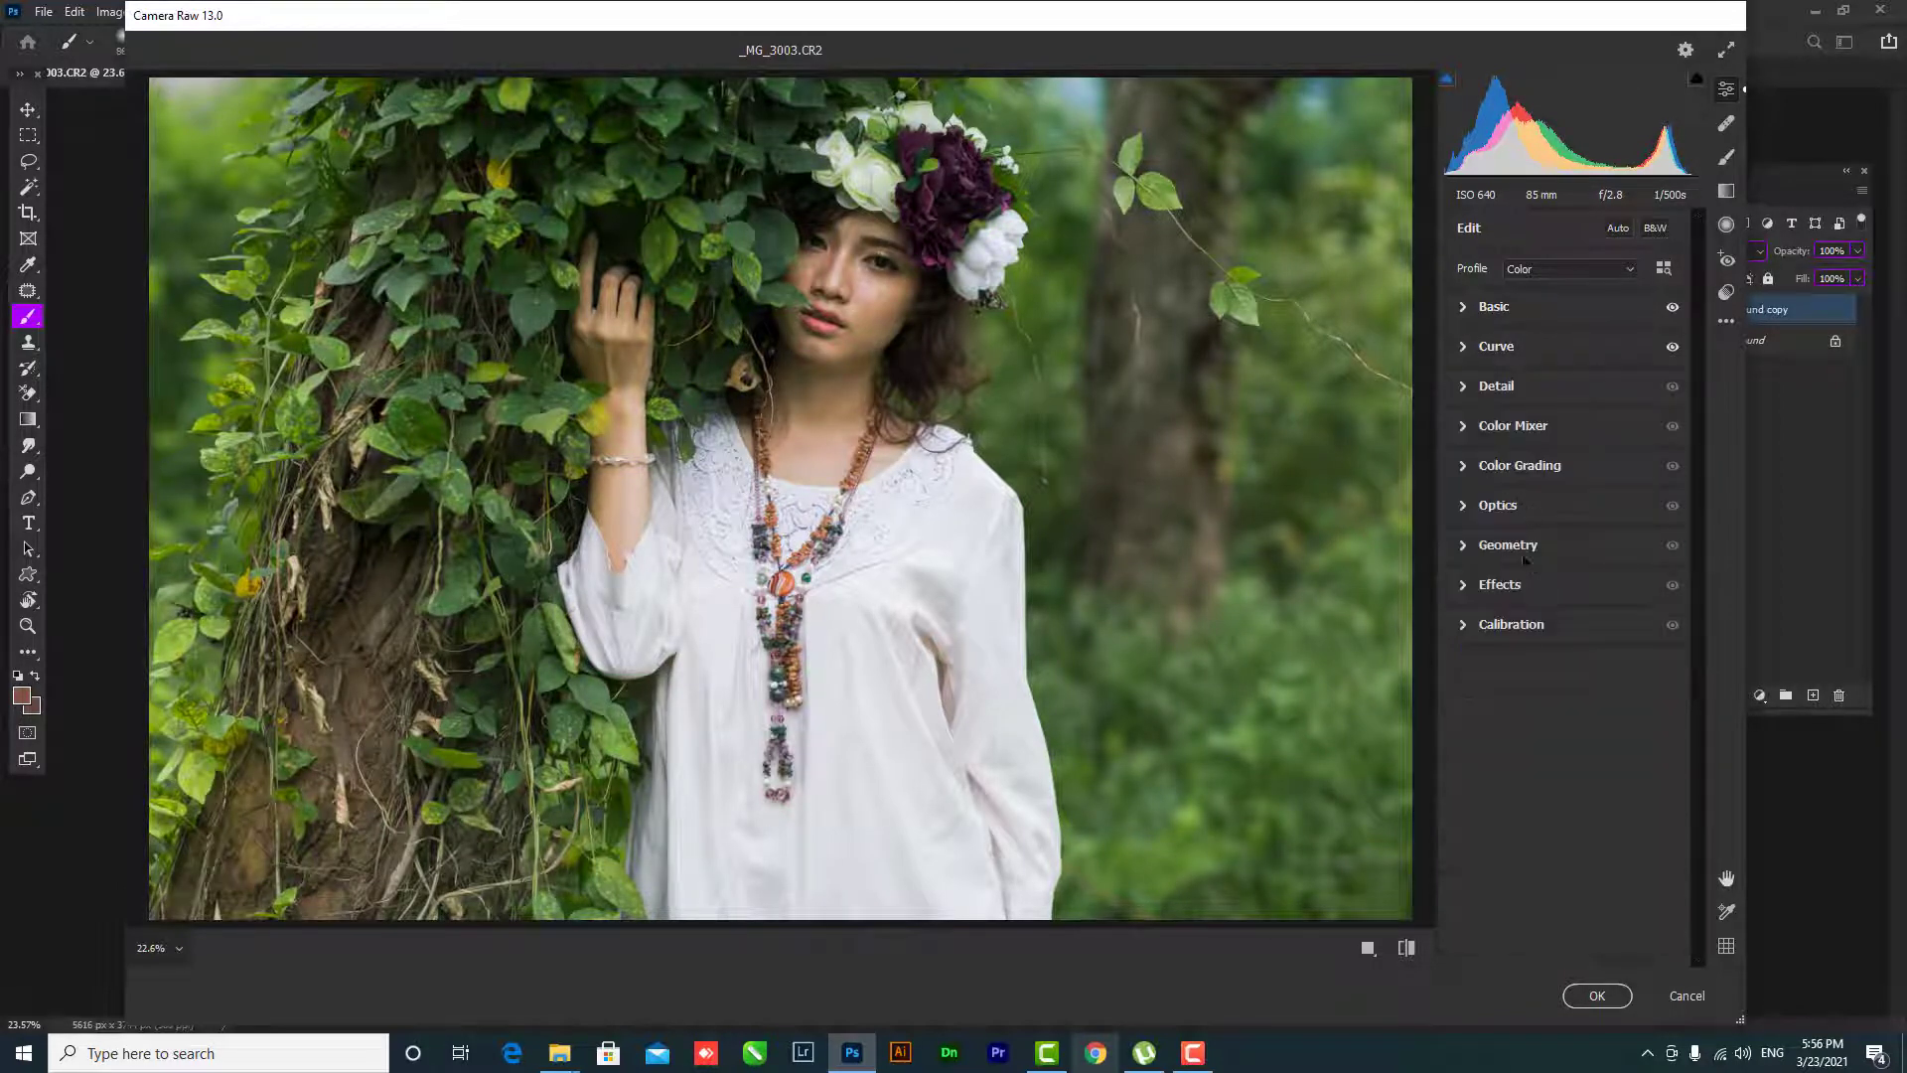
- In the Color Mixer, nudge Greens hue to +5 and cut their saturation
click(1467, 467)
click(1462, 427)
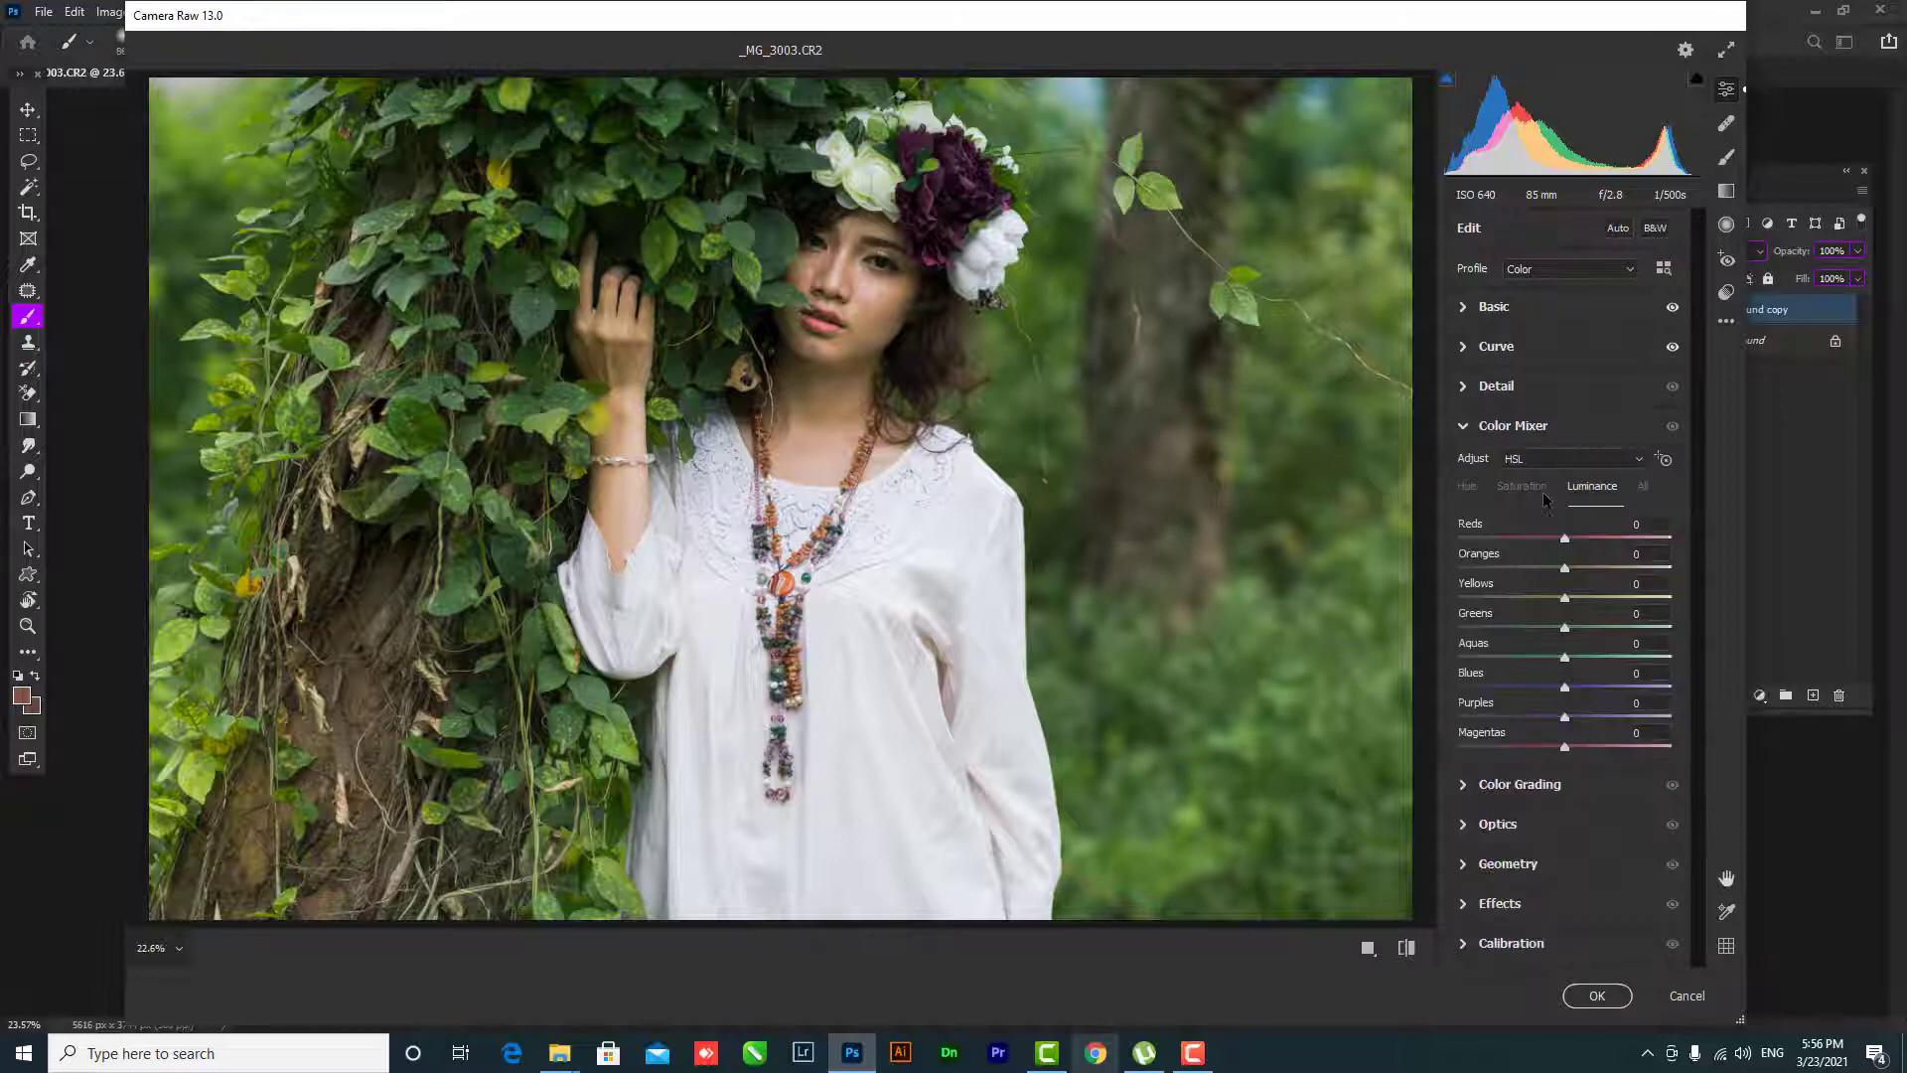
click(1540, 459)
click(1518, 494)
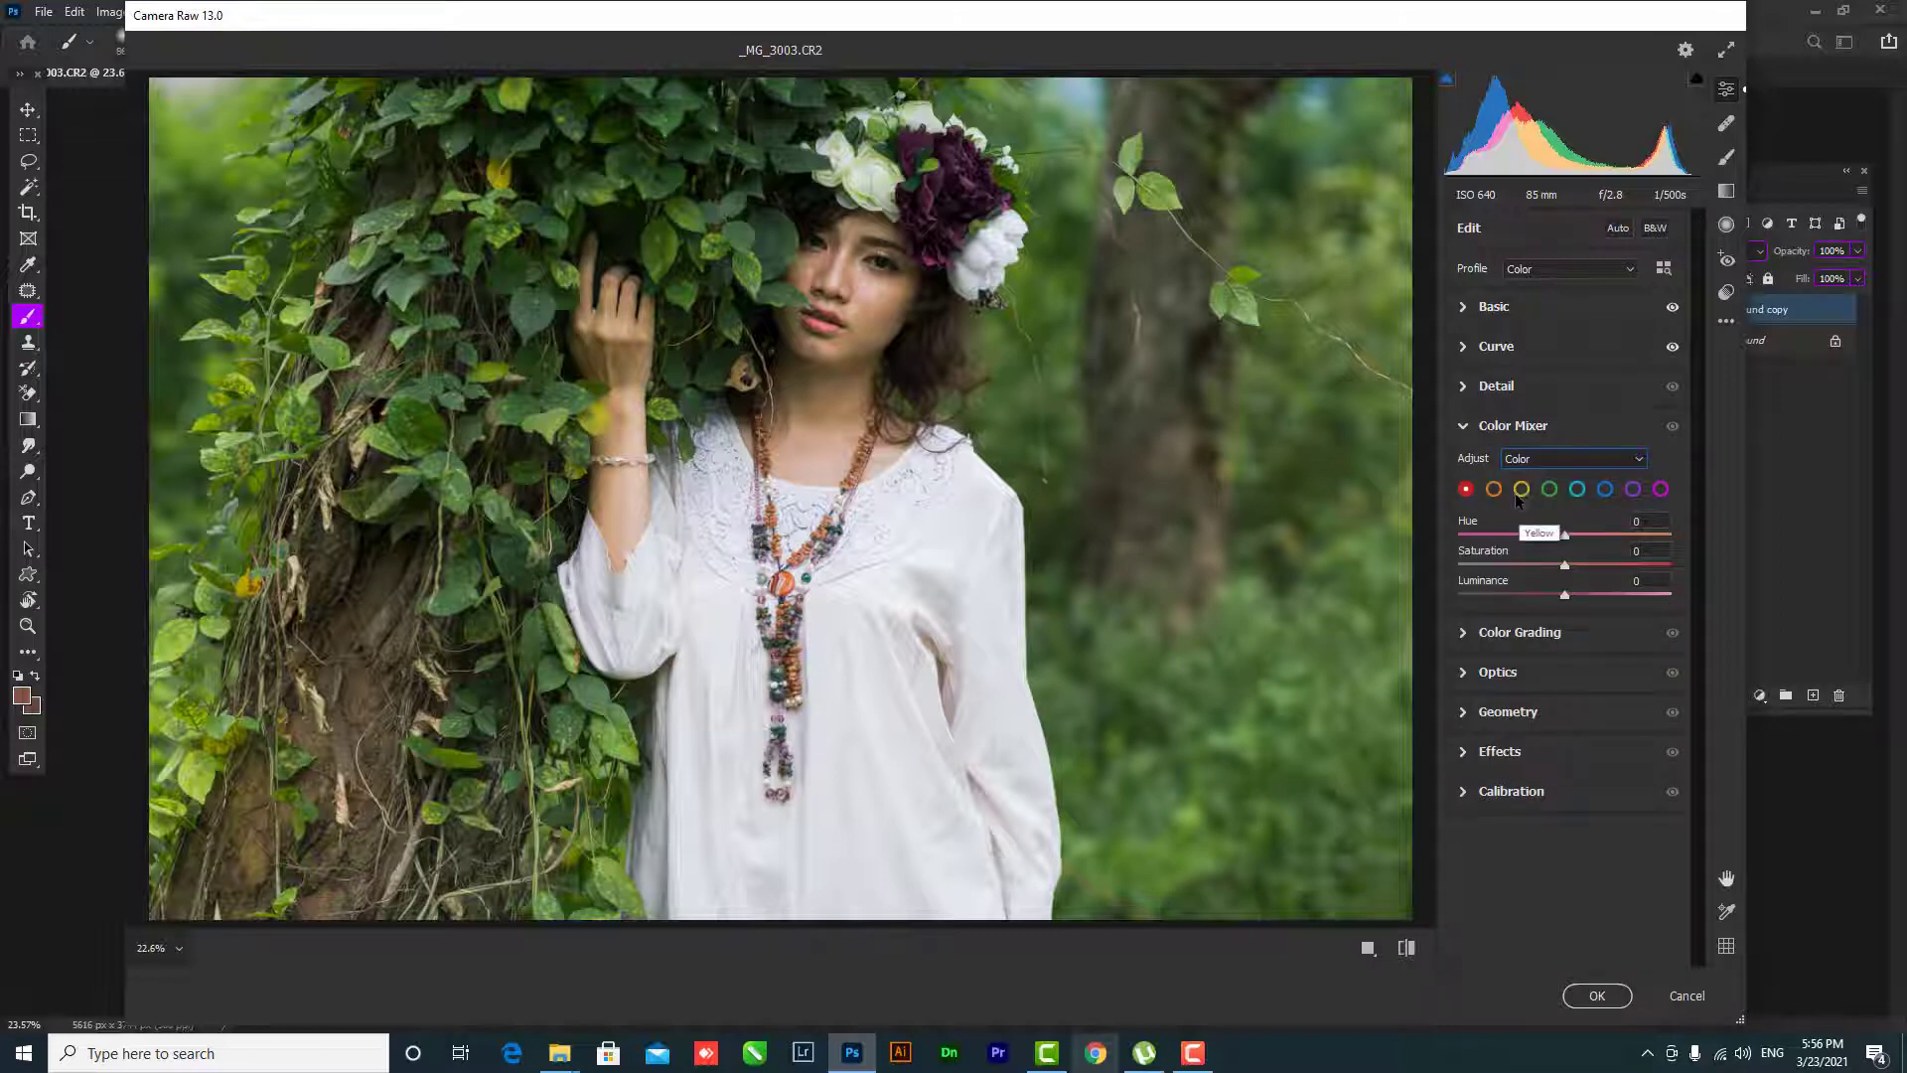
click(1549, 491)
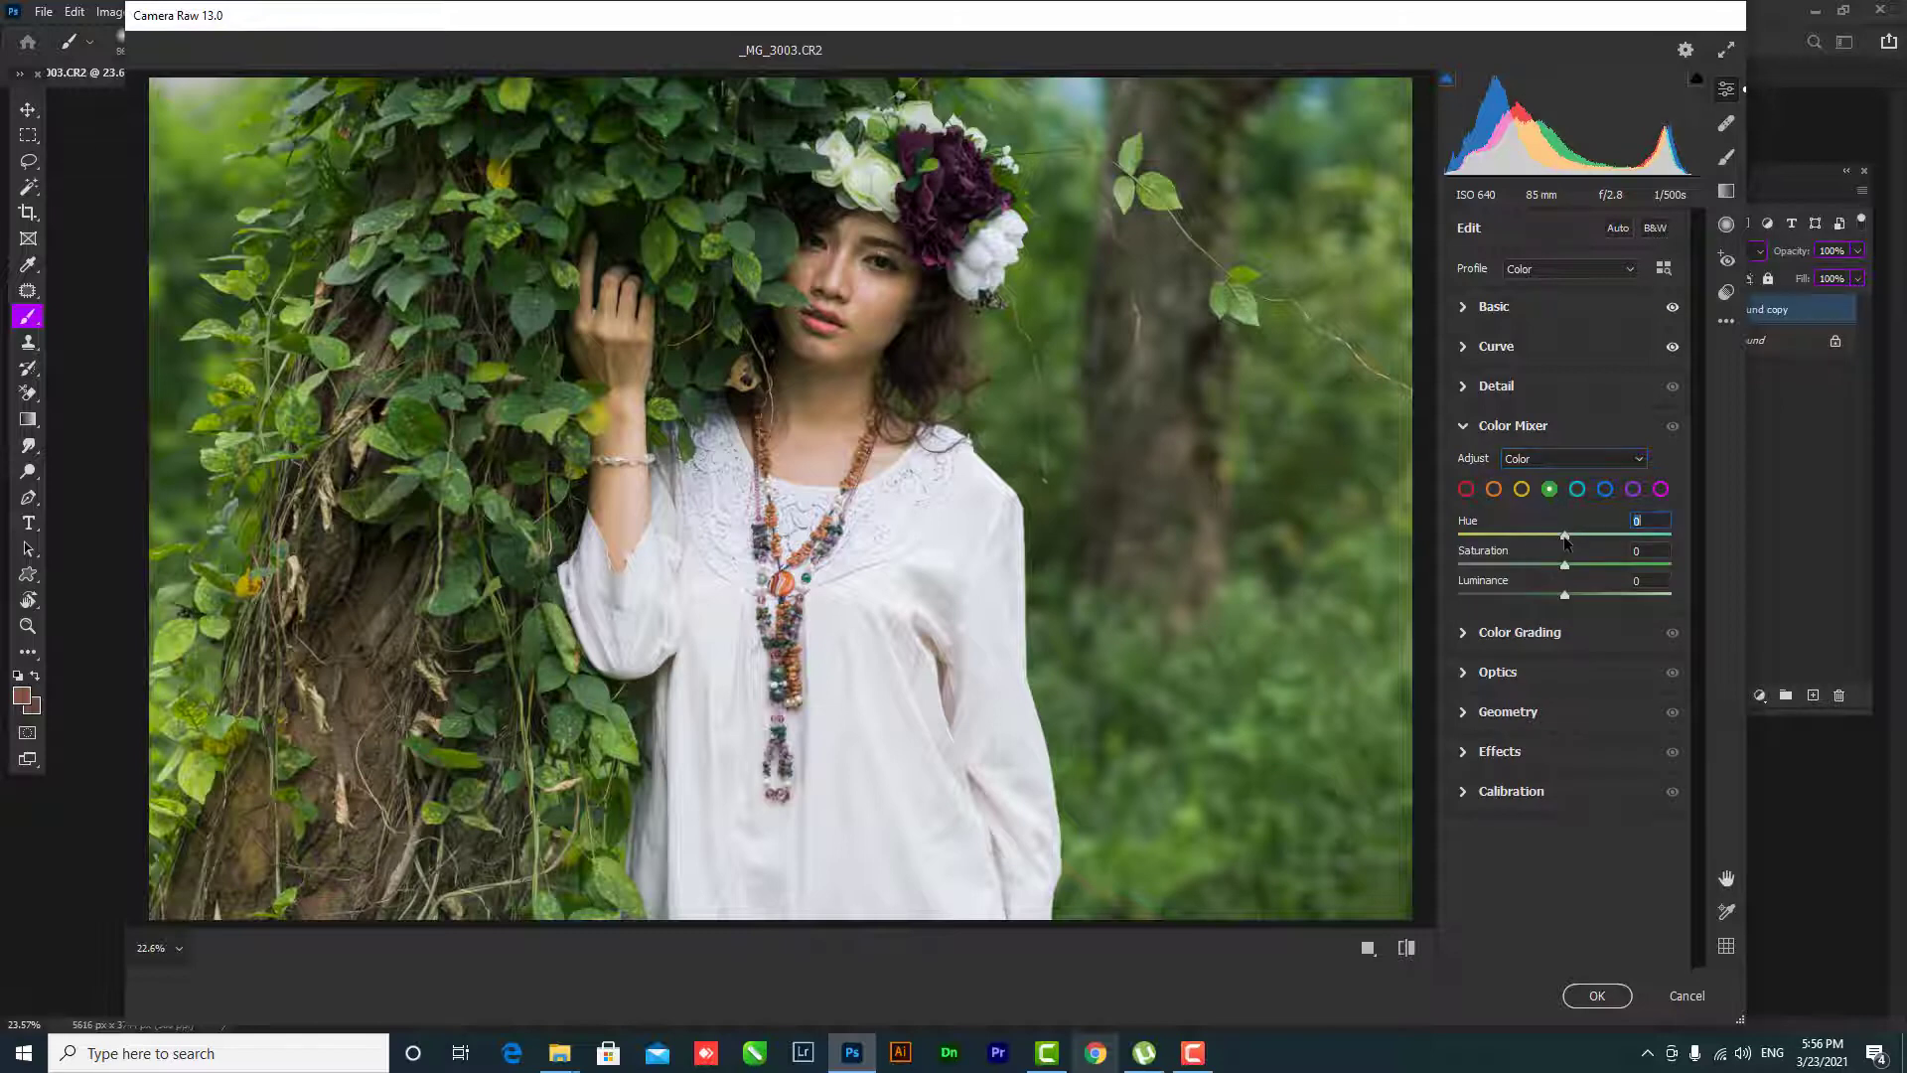
mouse_move(1567, 543)
mouse_down()
mouse_move(1589, 537)
mouse_move(1567, 538)
mouse_up()
mouse_move(1571, 566)
mouse_down()
mouse_move(1502, 574)
mouse_move(1524, 563)
mouse_move(1573, 596)
mouse_up()
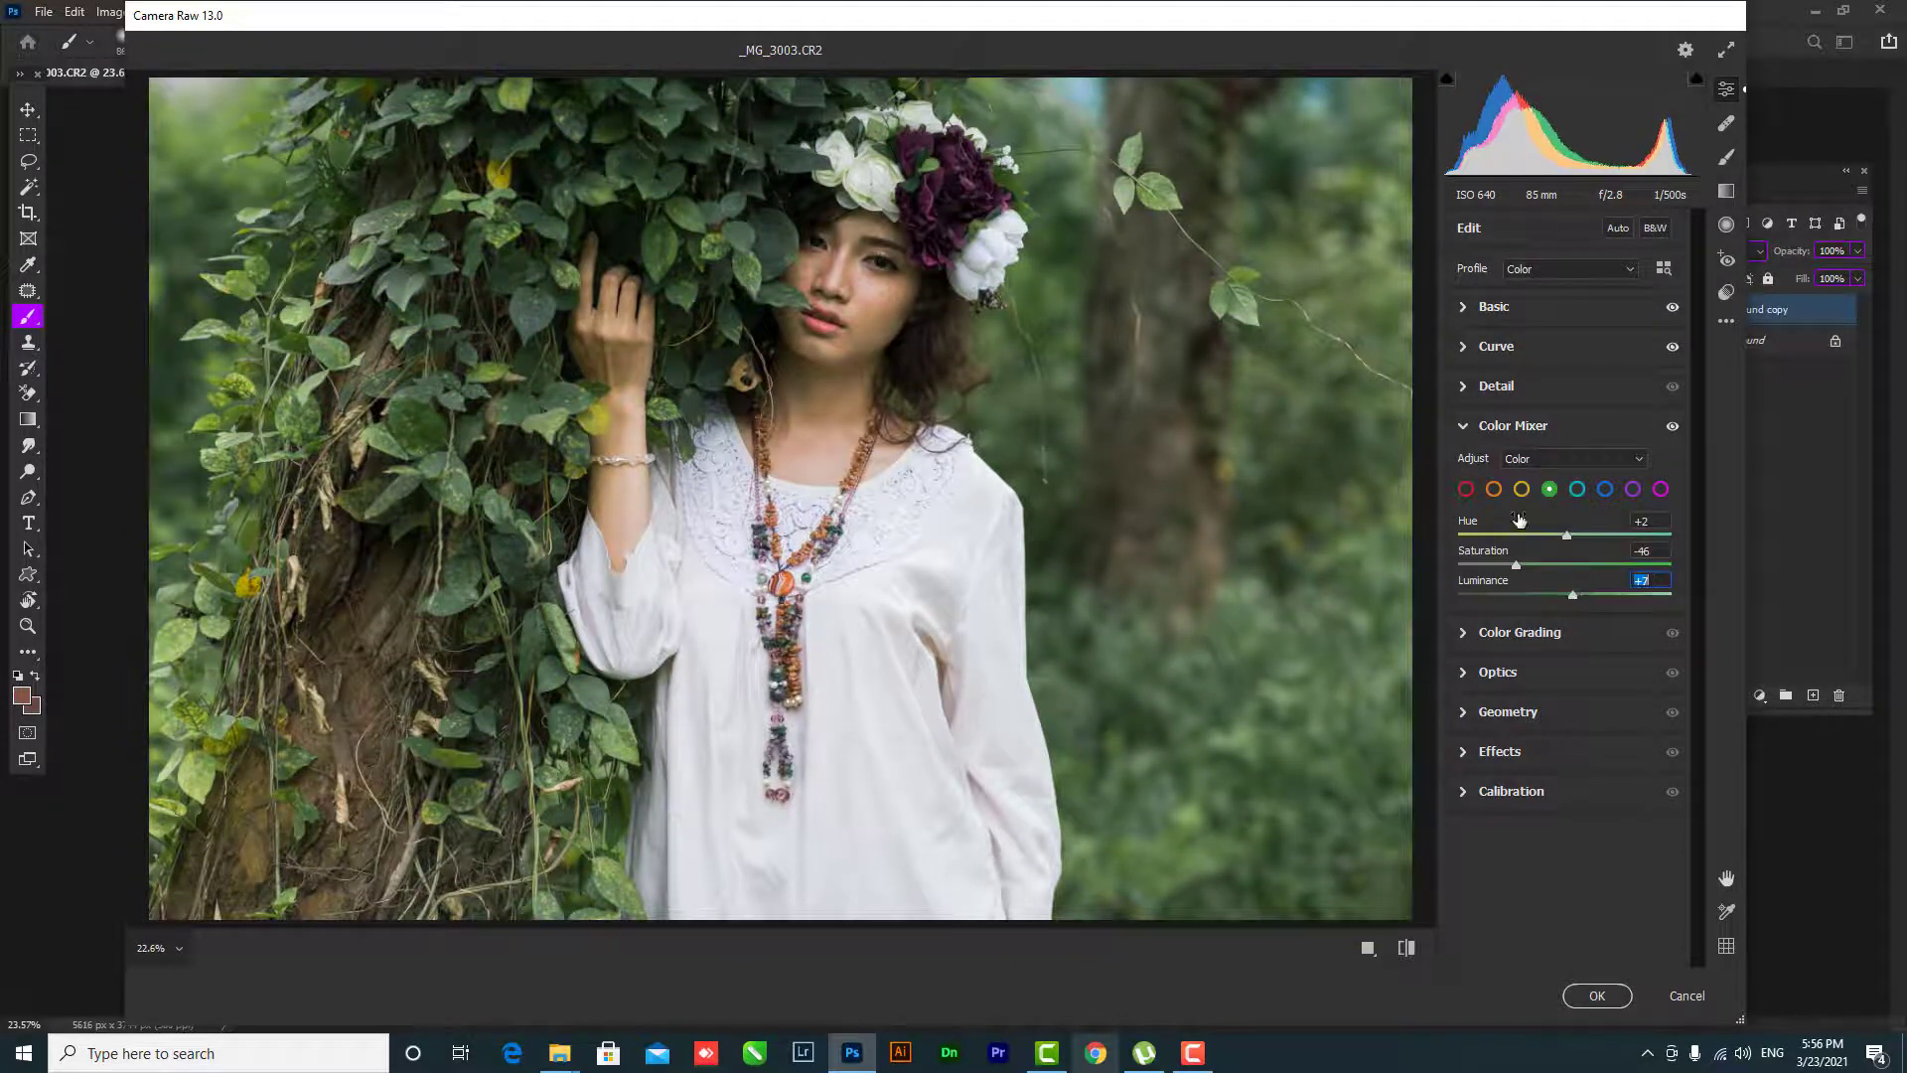
- Raise Yellows saturation to +37 and brighten them, then settle Greens saturation at −65
click(1522, 489)
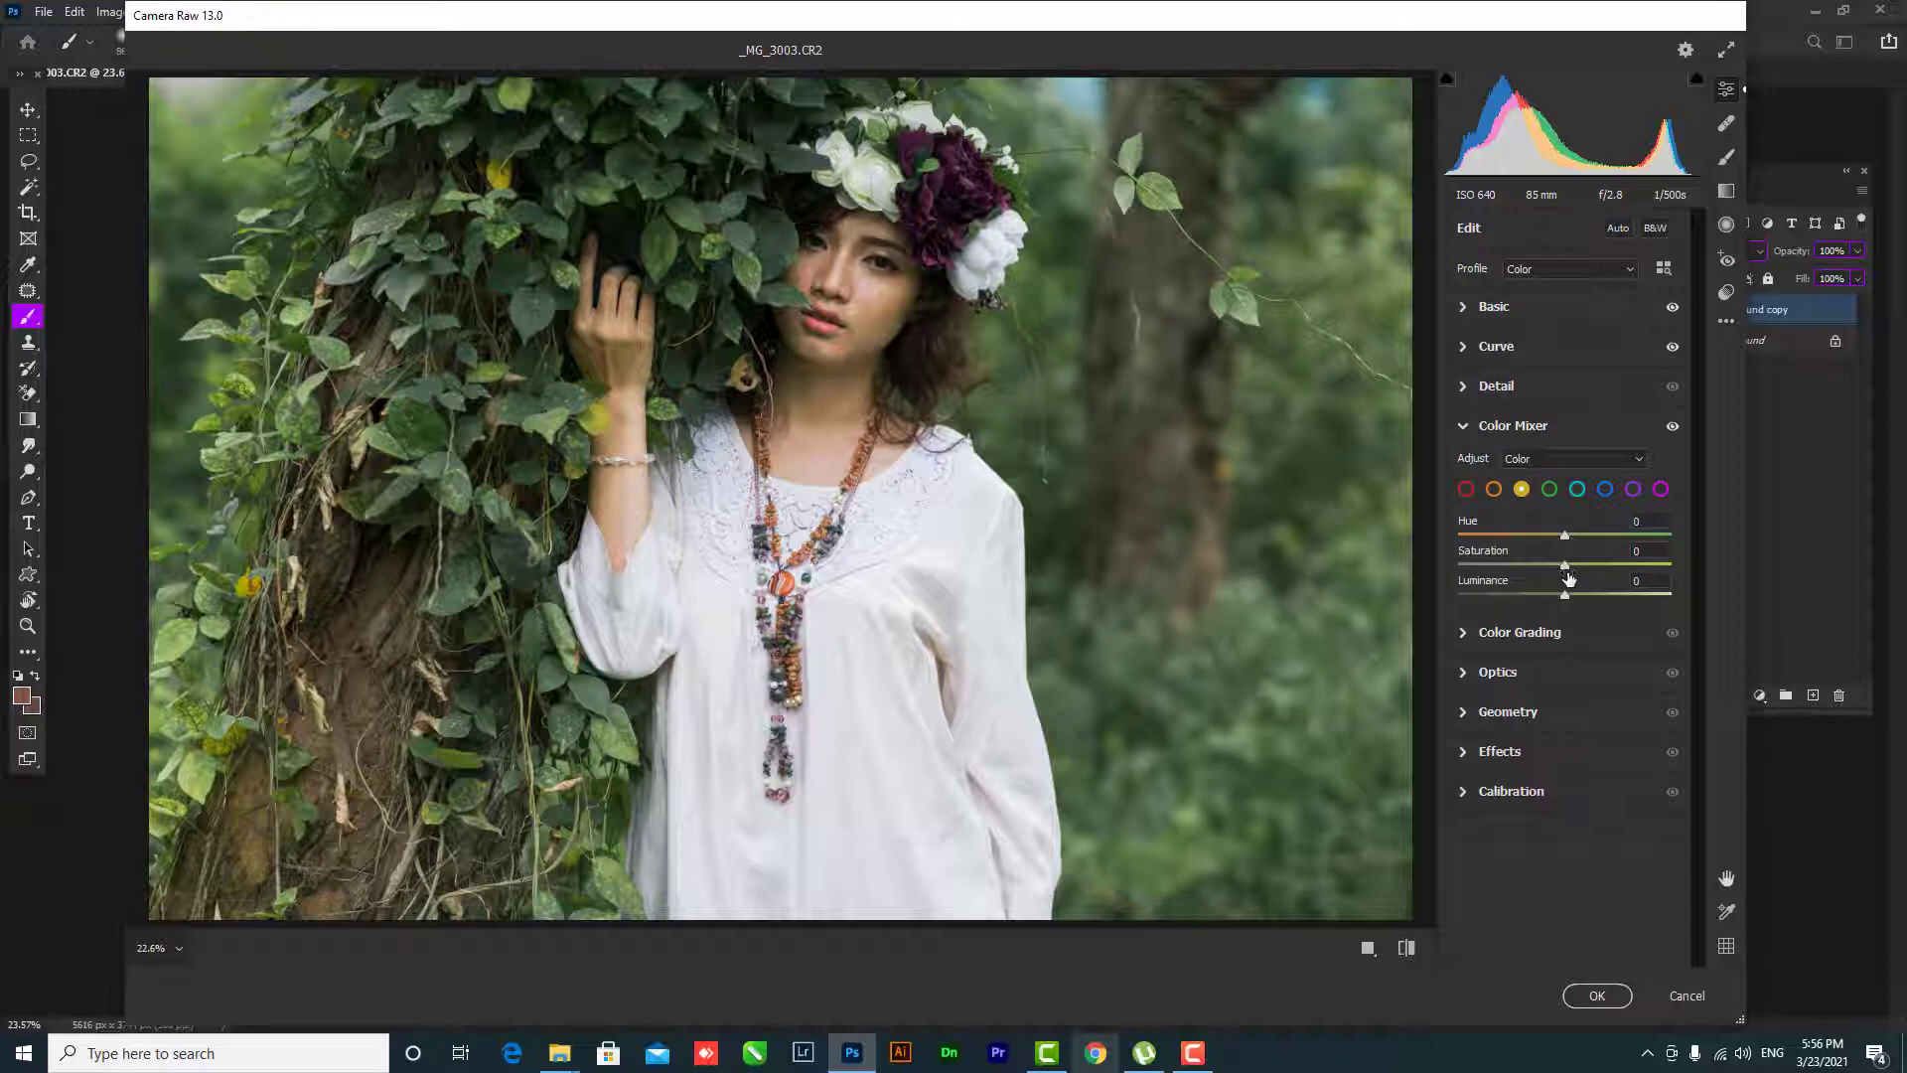
mouse_move(1565, 565)
mouse_down()
mouse_move(1605, 566)
mouse_move(1545, 535)
mouse_up()
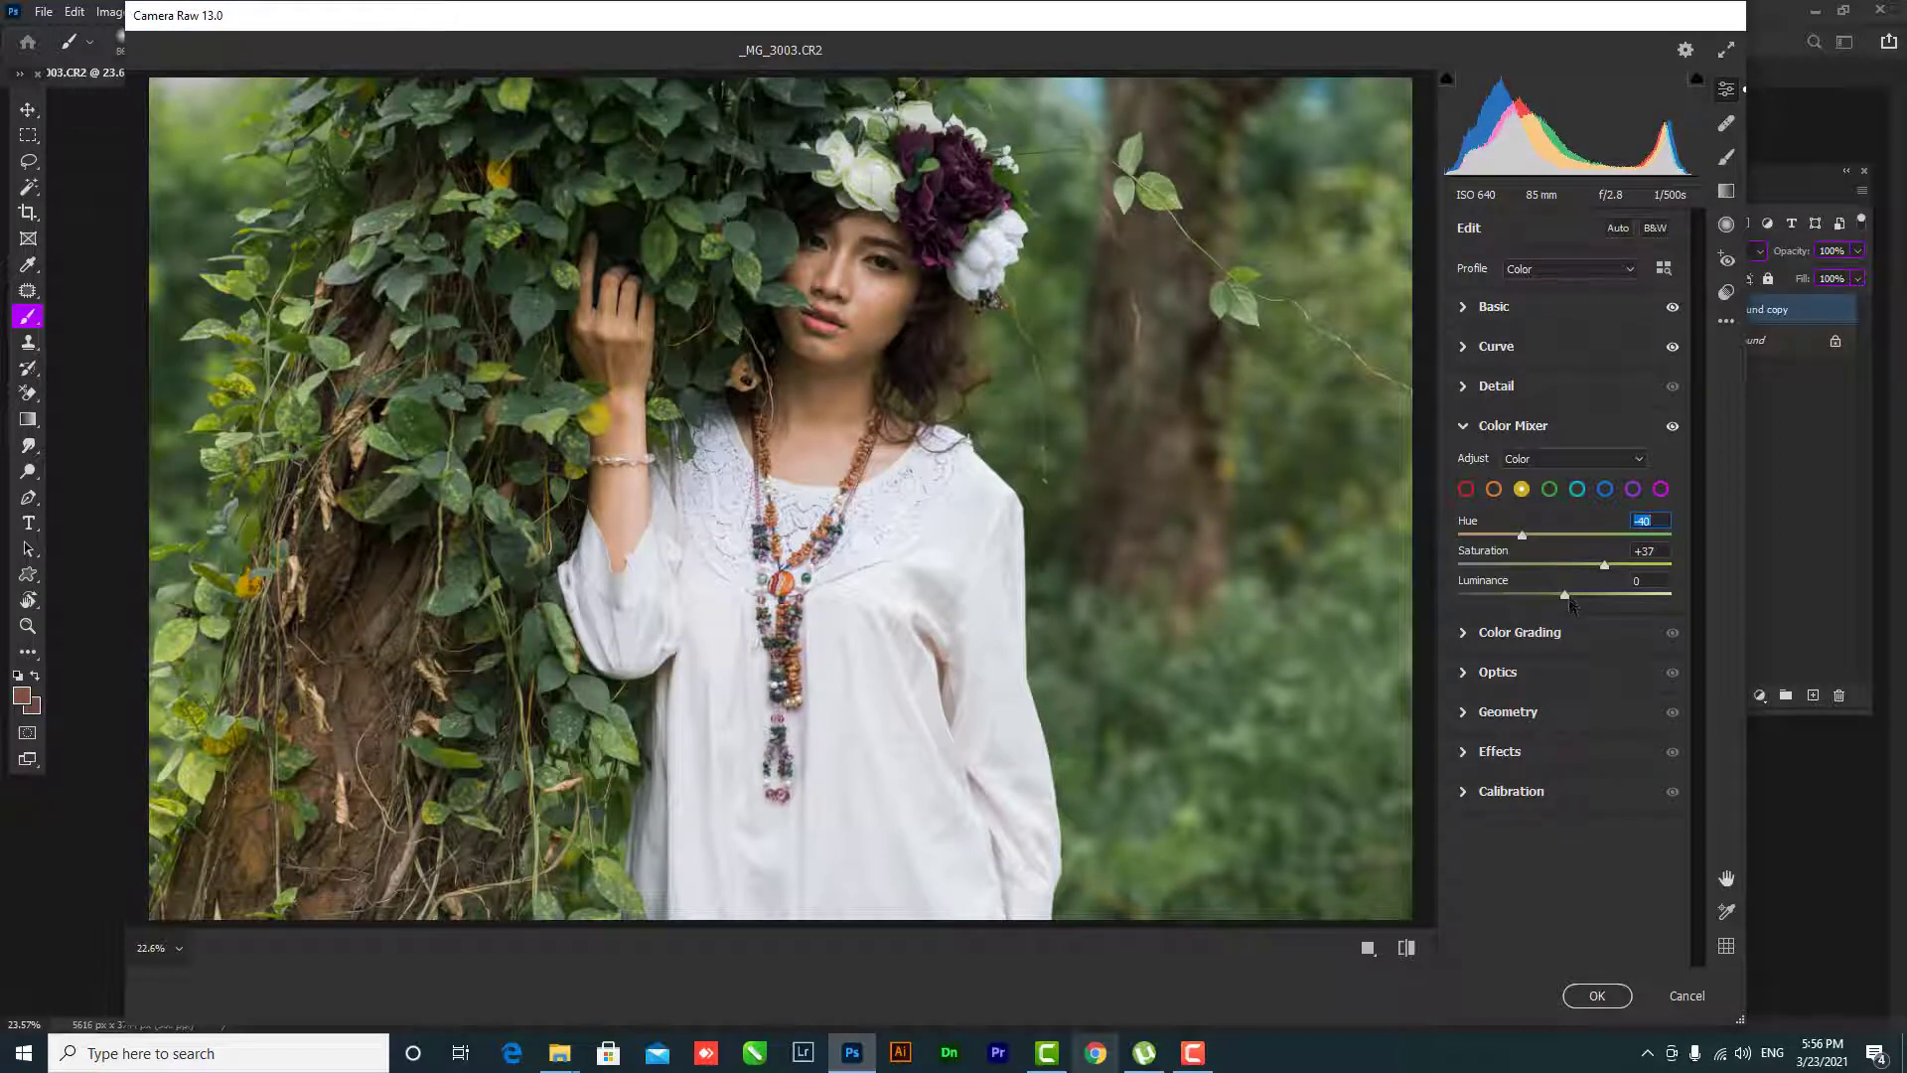
drag(1566, 595, 1552, 601)
click(1549, 489)
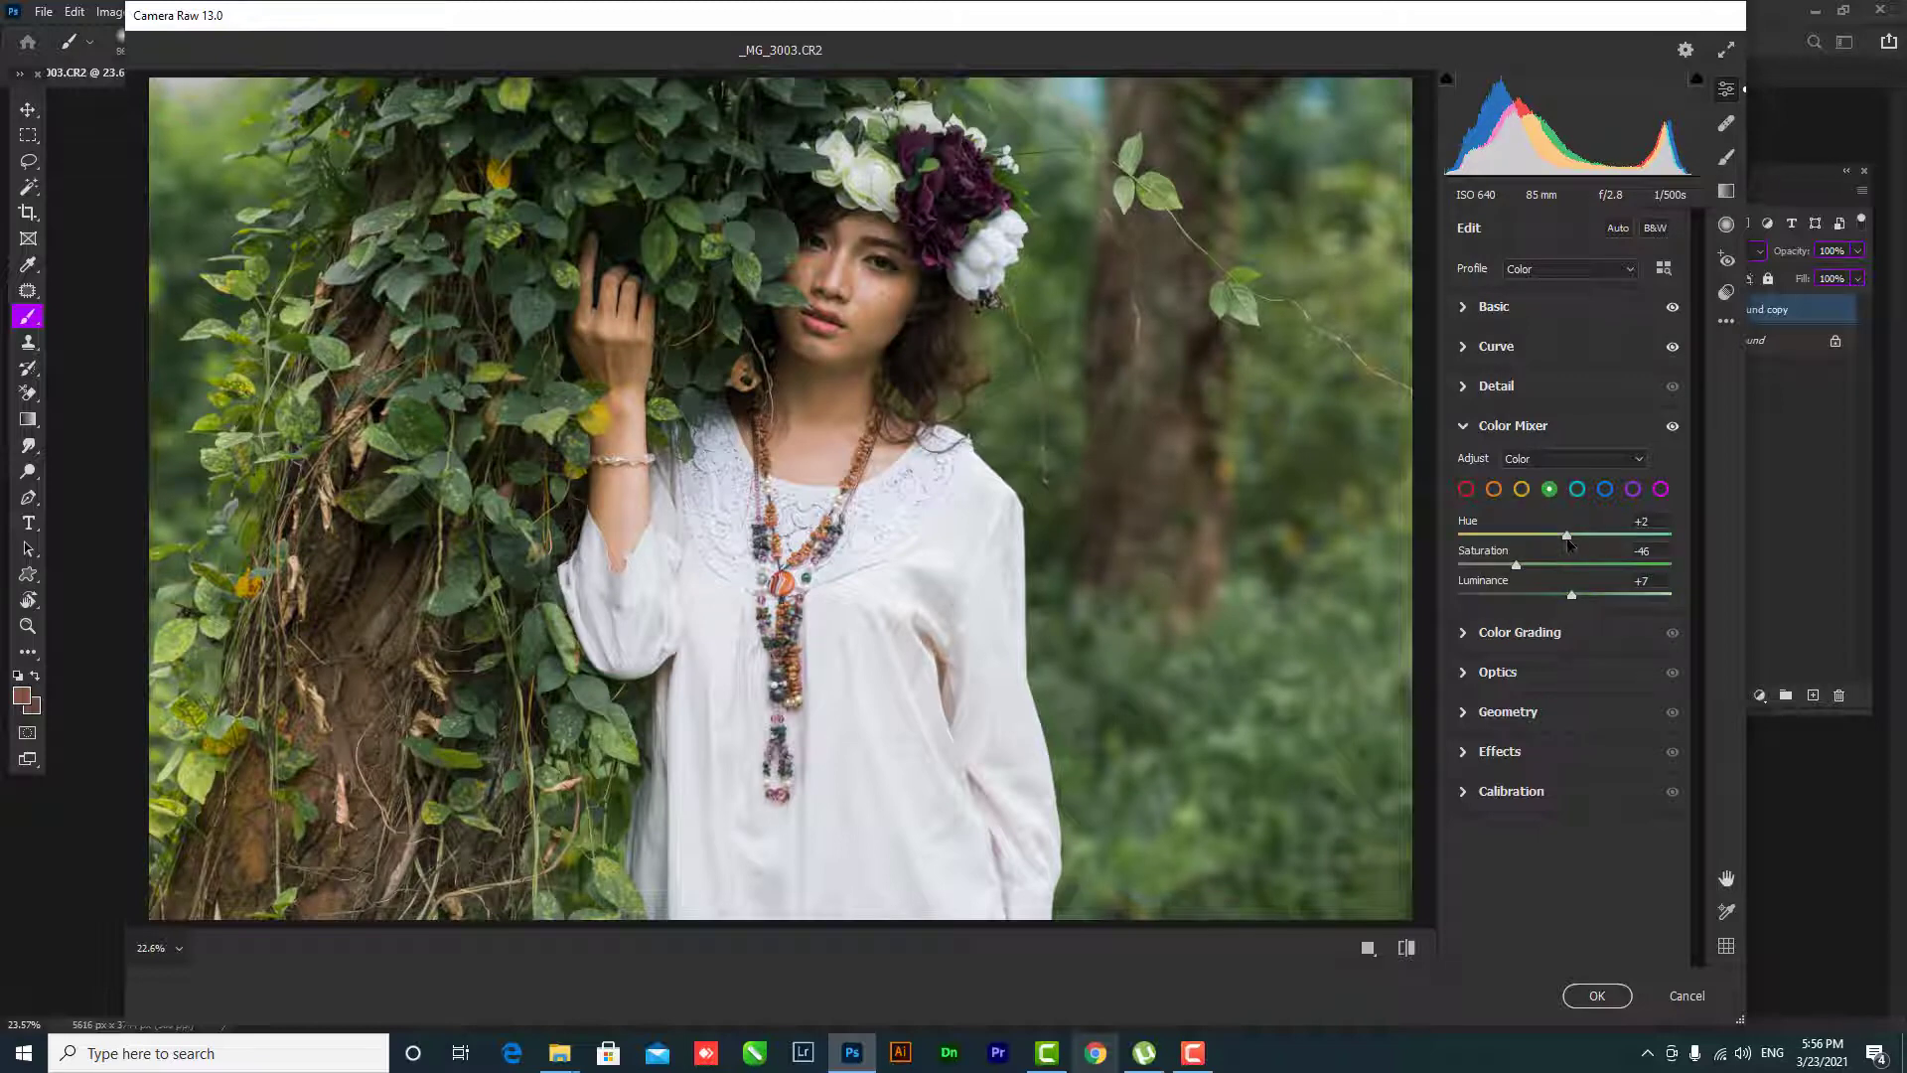
mouse_move(1515, 564)
mouse_down()
mouse_move(1497, 564)
mouse_move(1576, 541)
mouse_up()
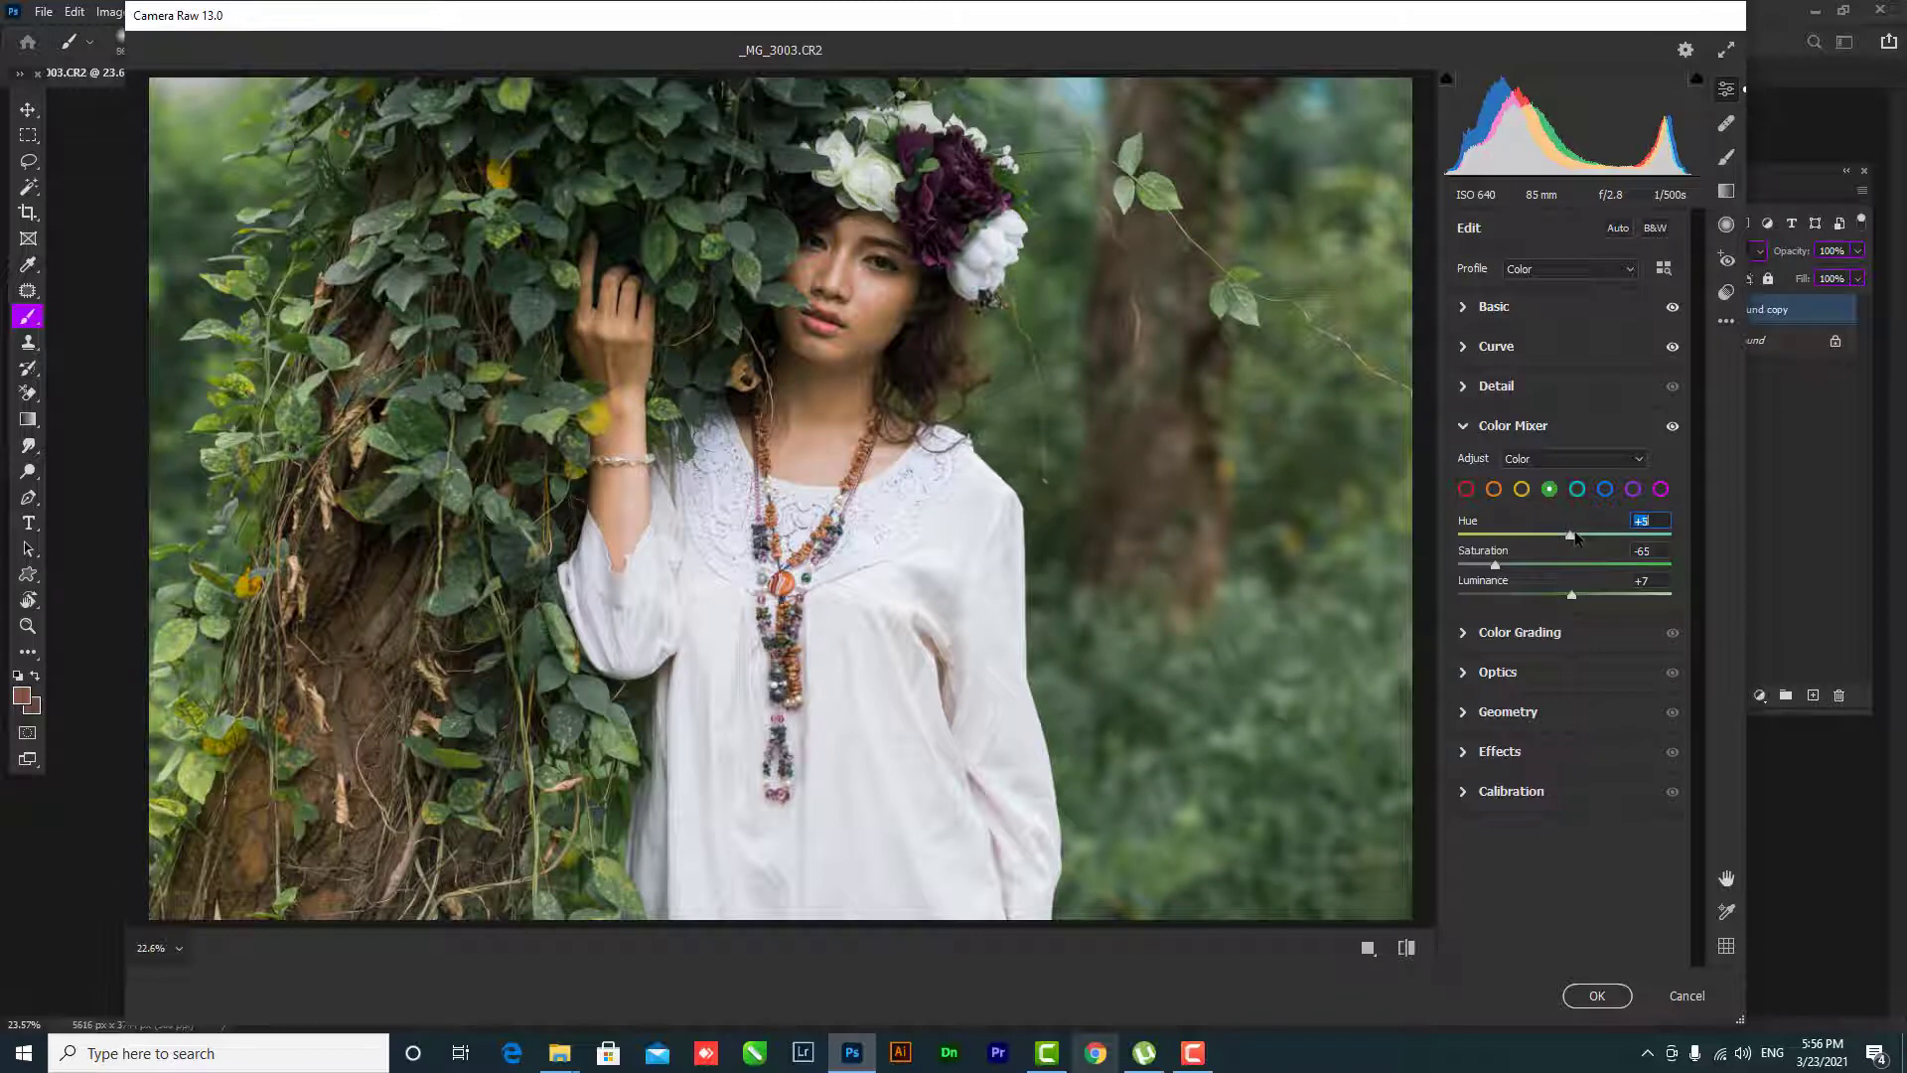
drag(1231, 518, 1200, 526)
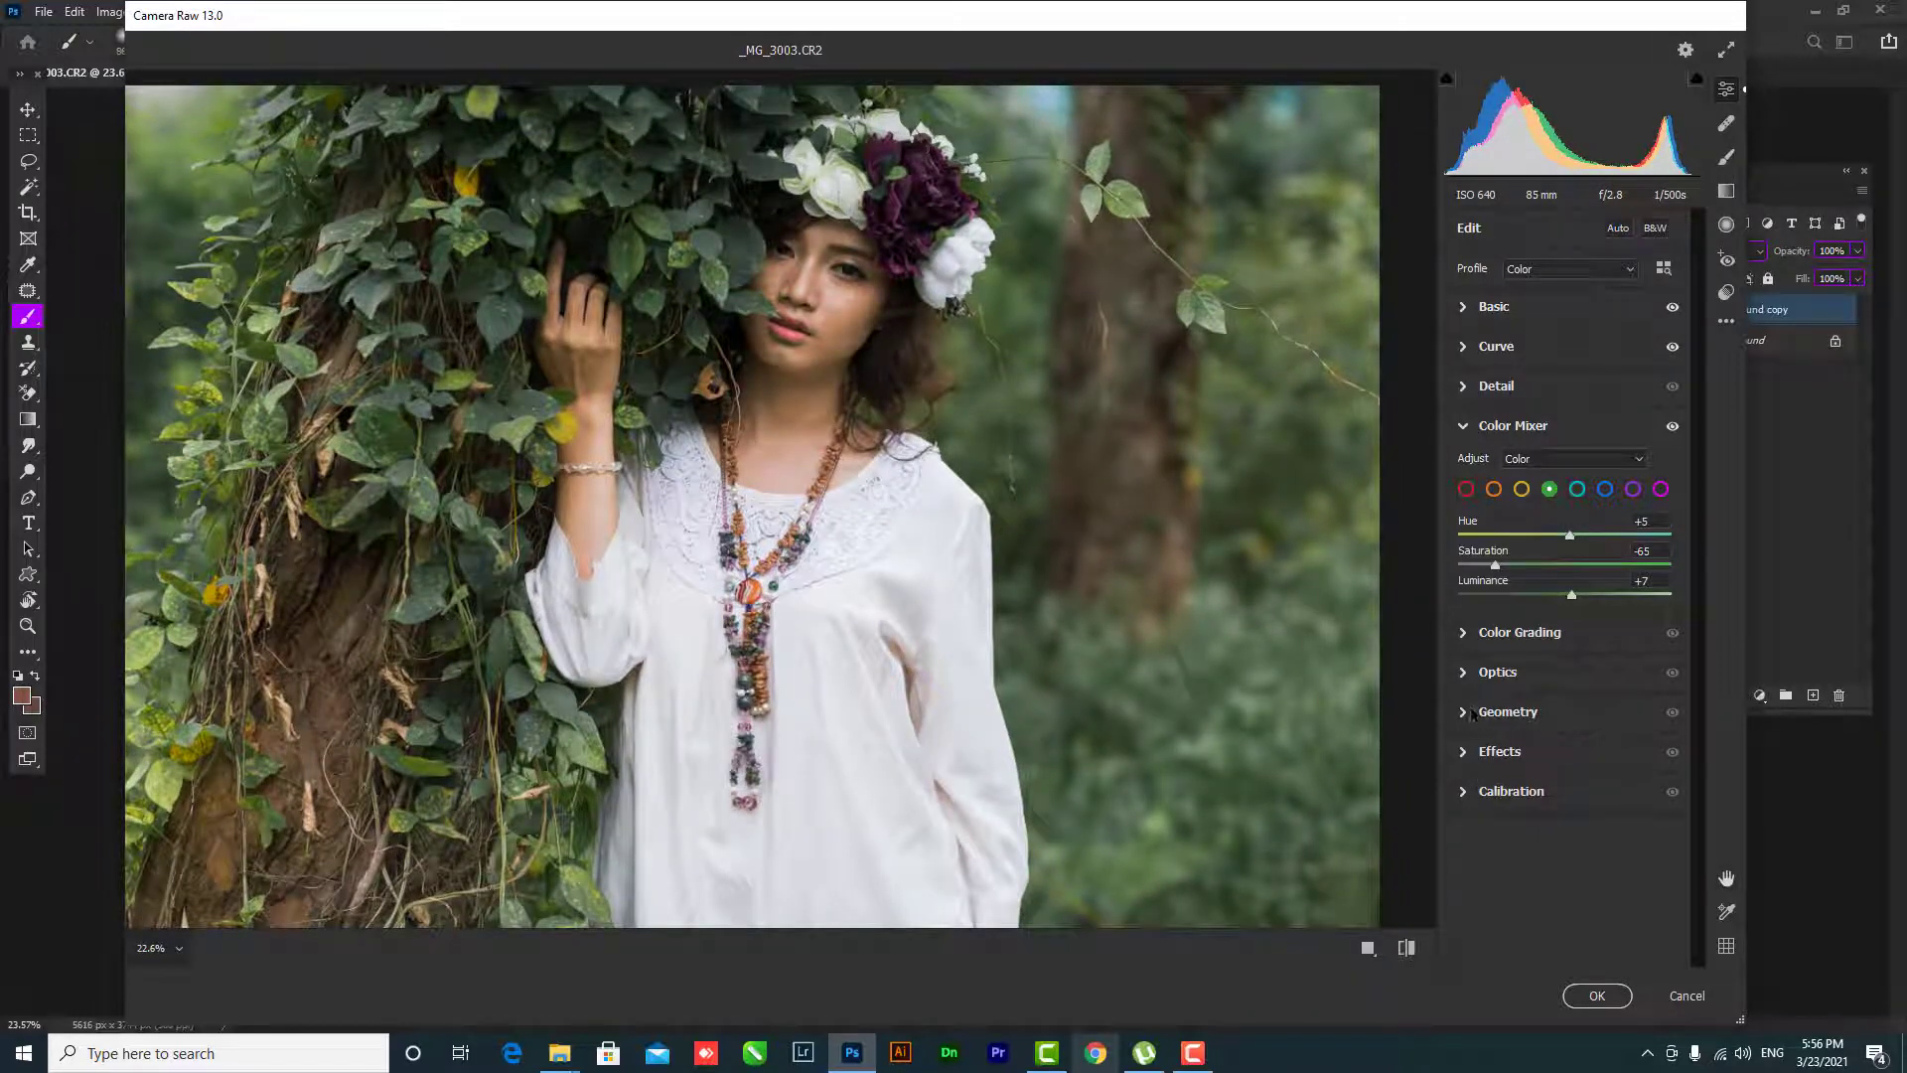
- In Color Grading, tint shadows green-teal and highlights warm orange at H 40, S 46
click(1470, 713)
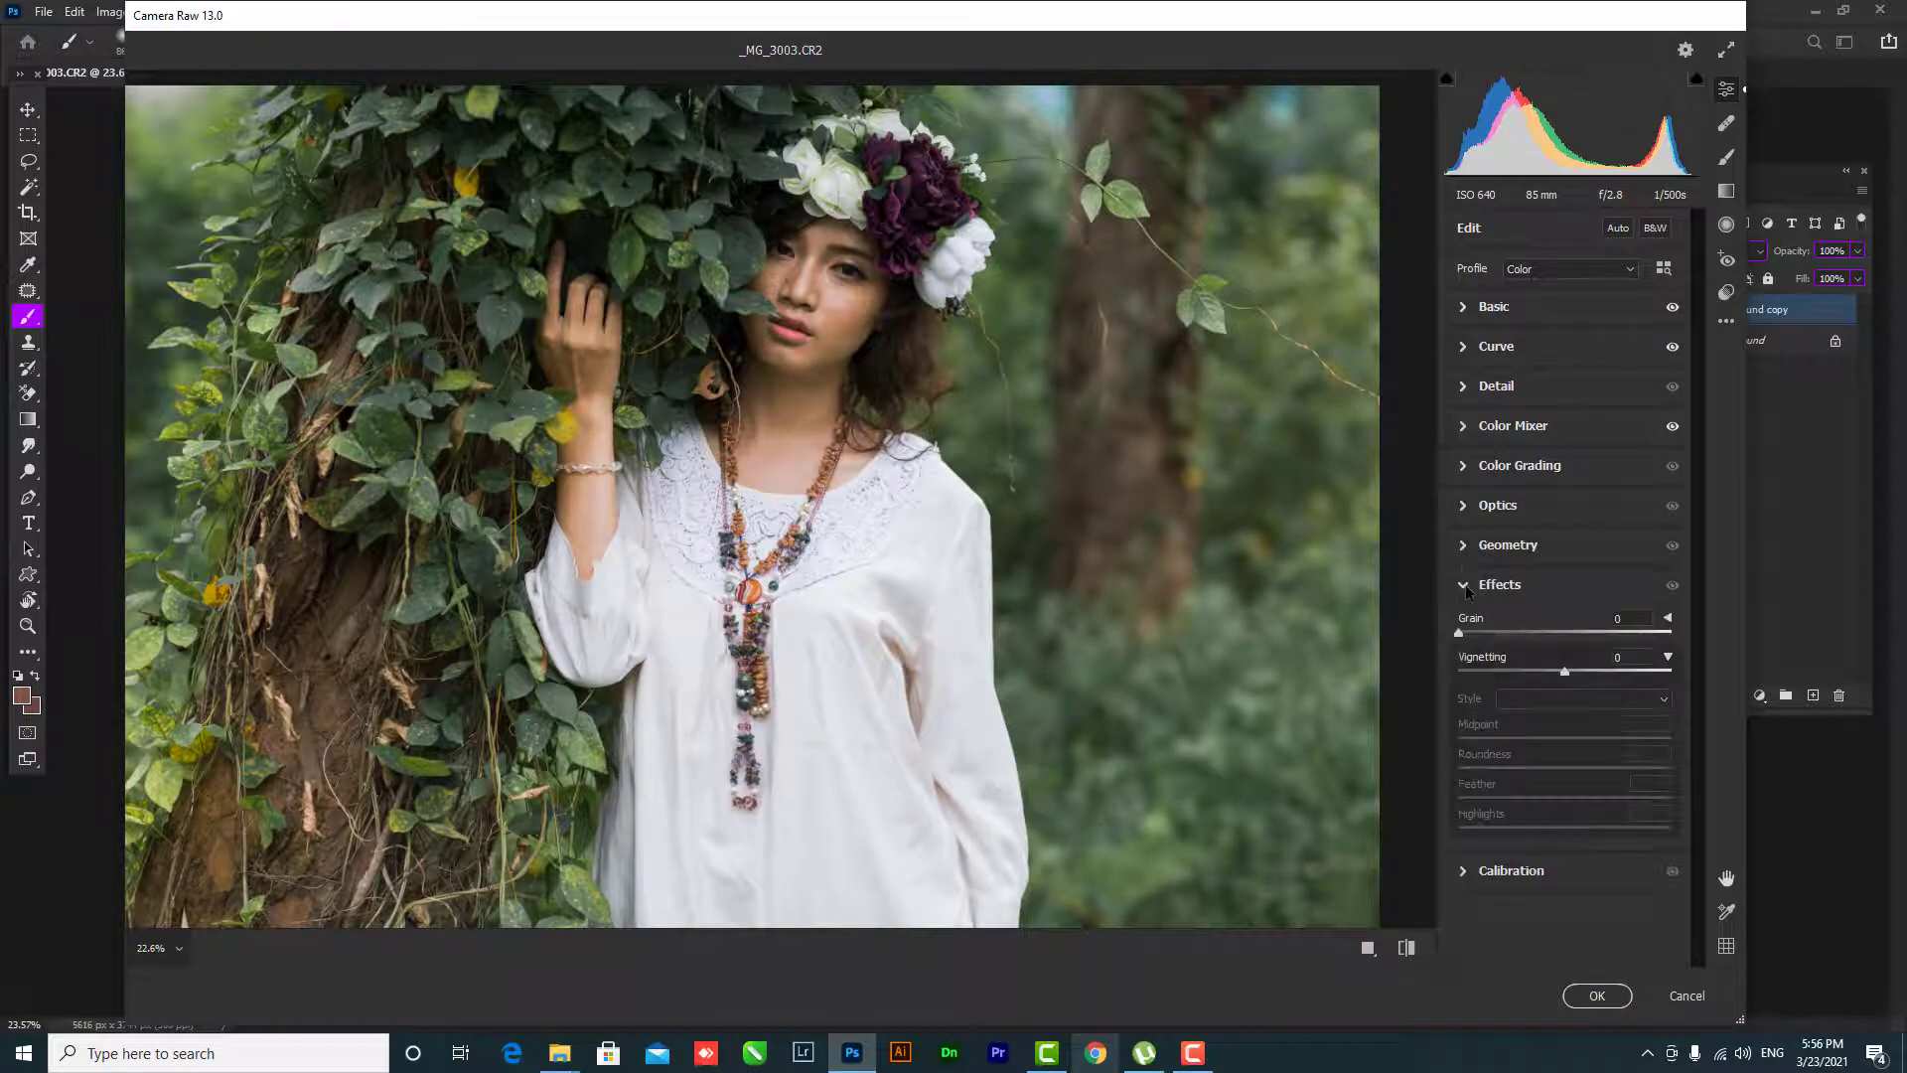
click(1473, 473)
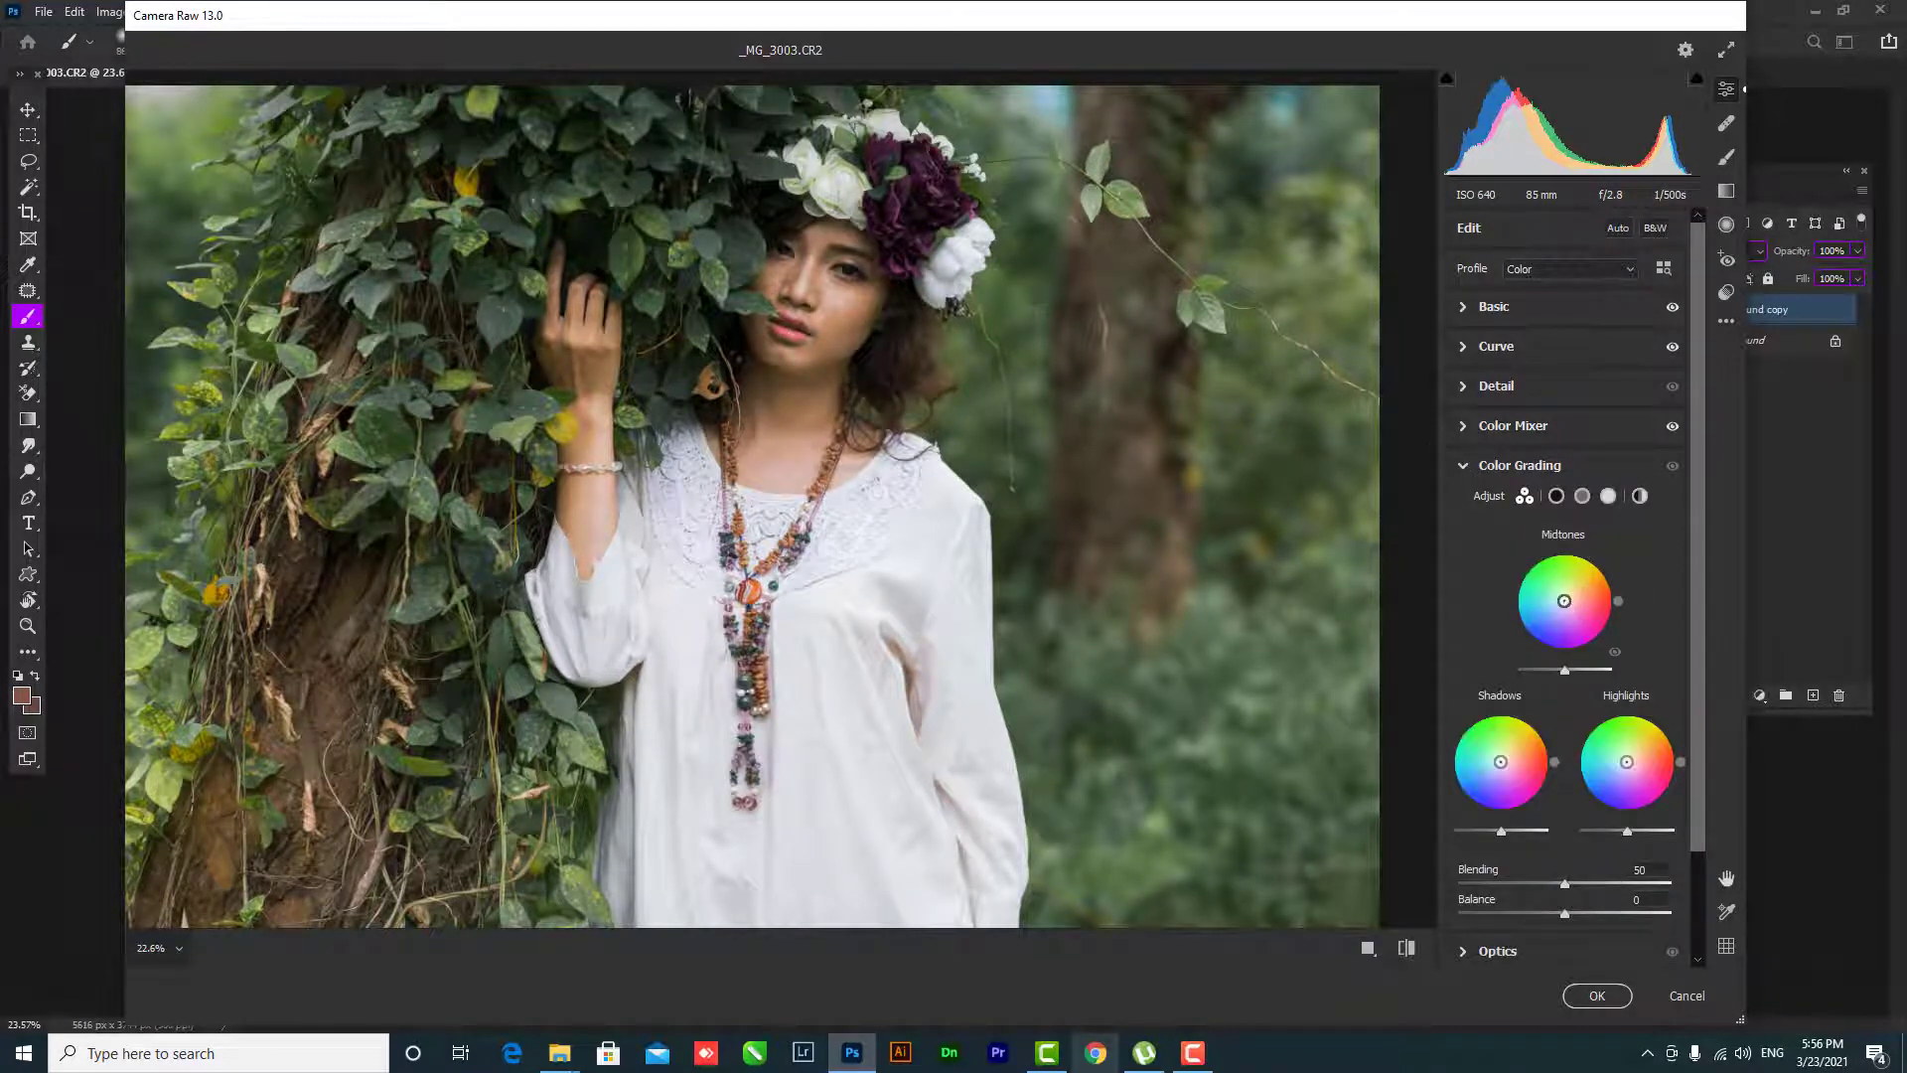
drag(1564, 601, 1563, 601)
drag(1501, 762, 1496, 760)
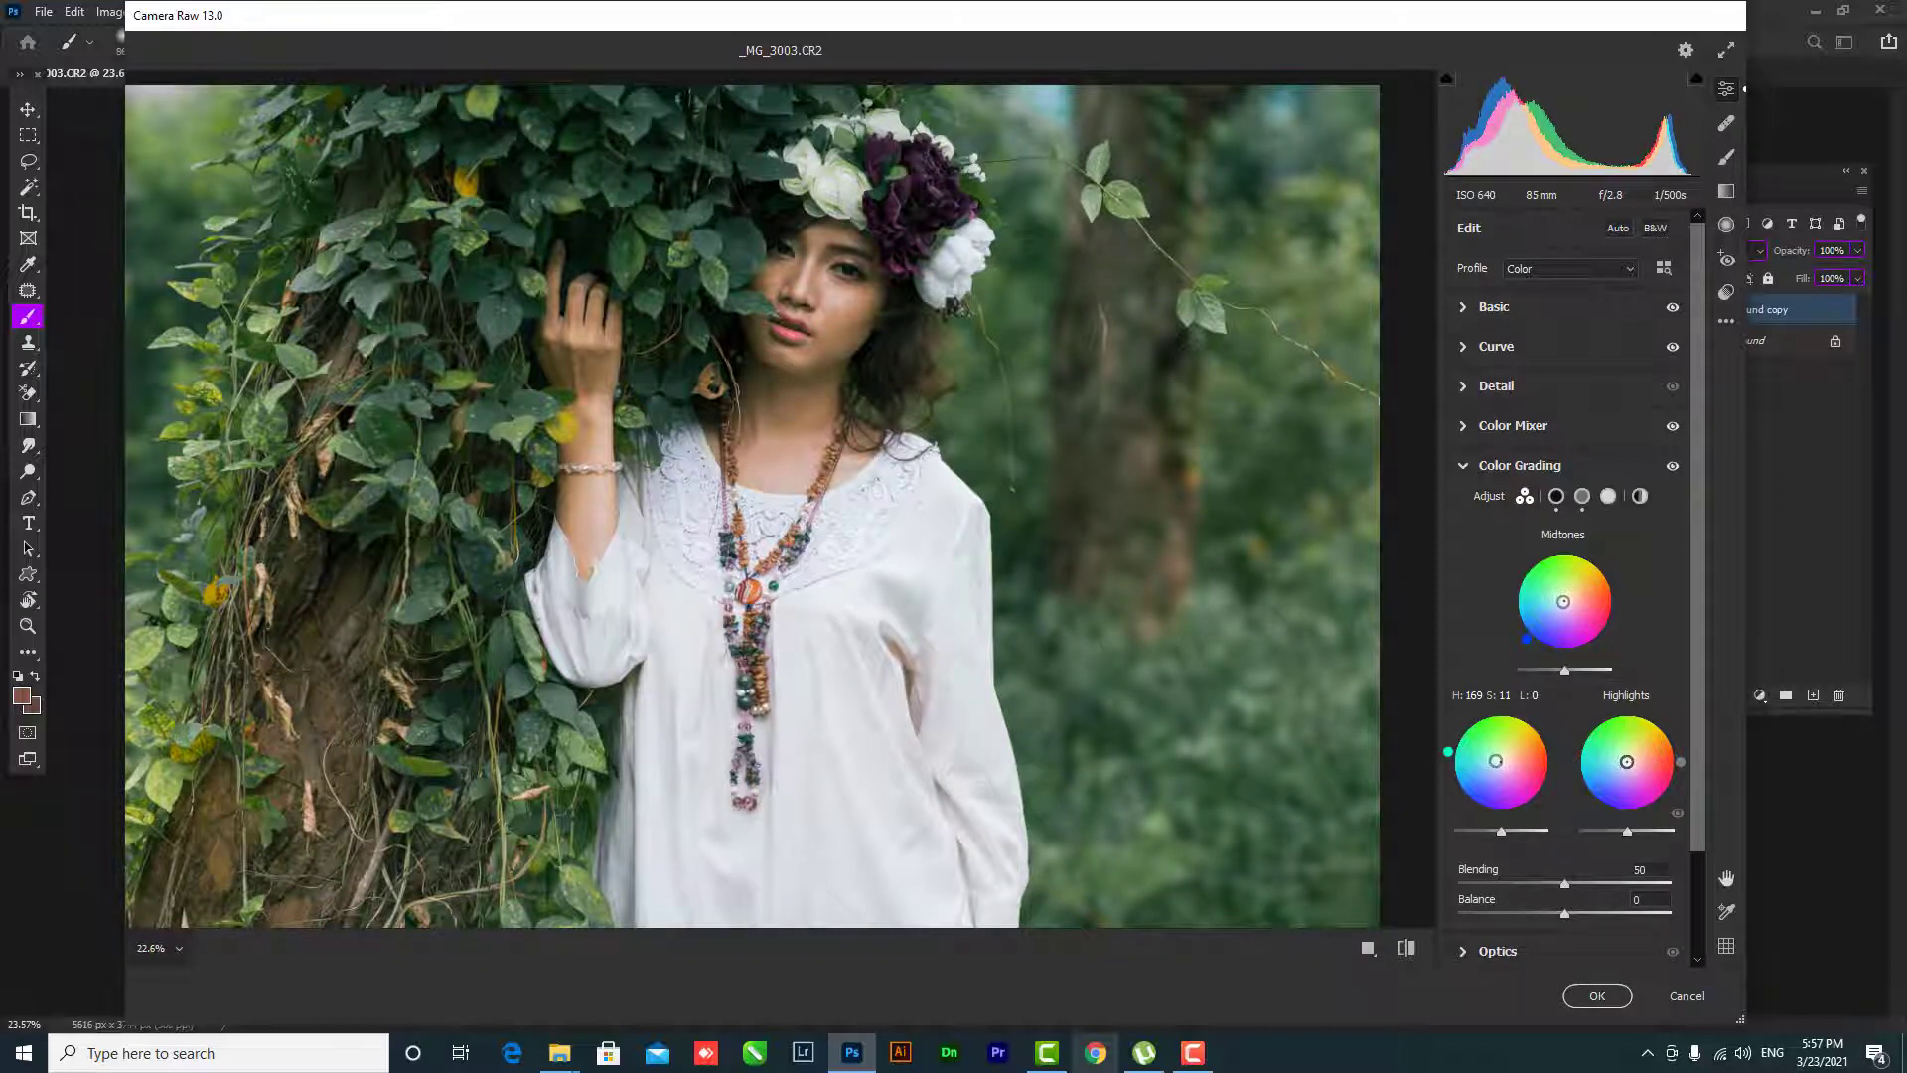
drag(1625, 761, 1639, 749)
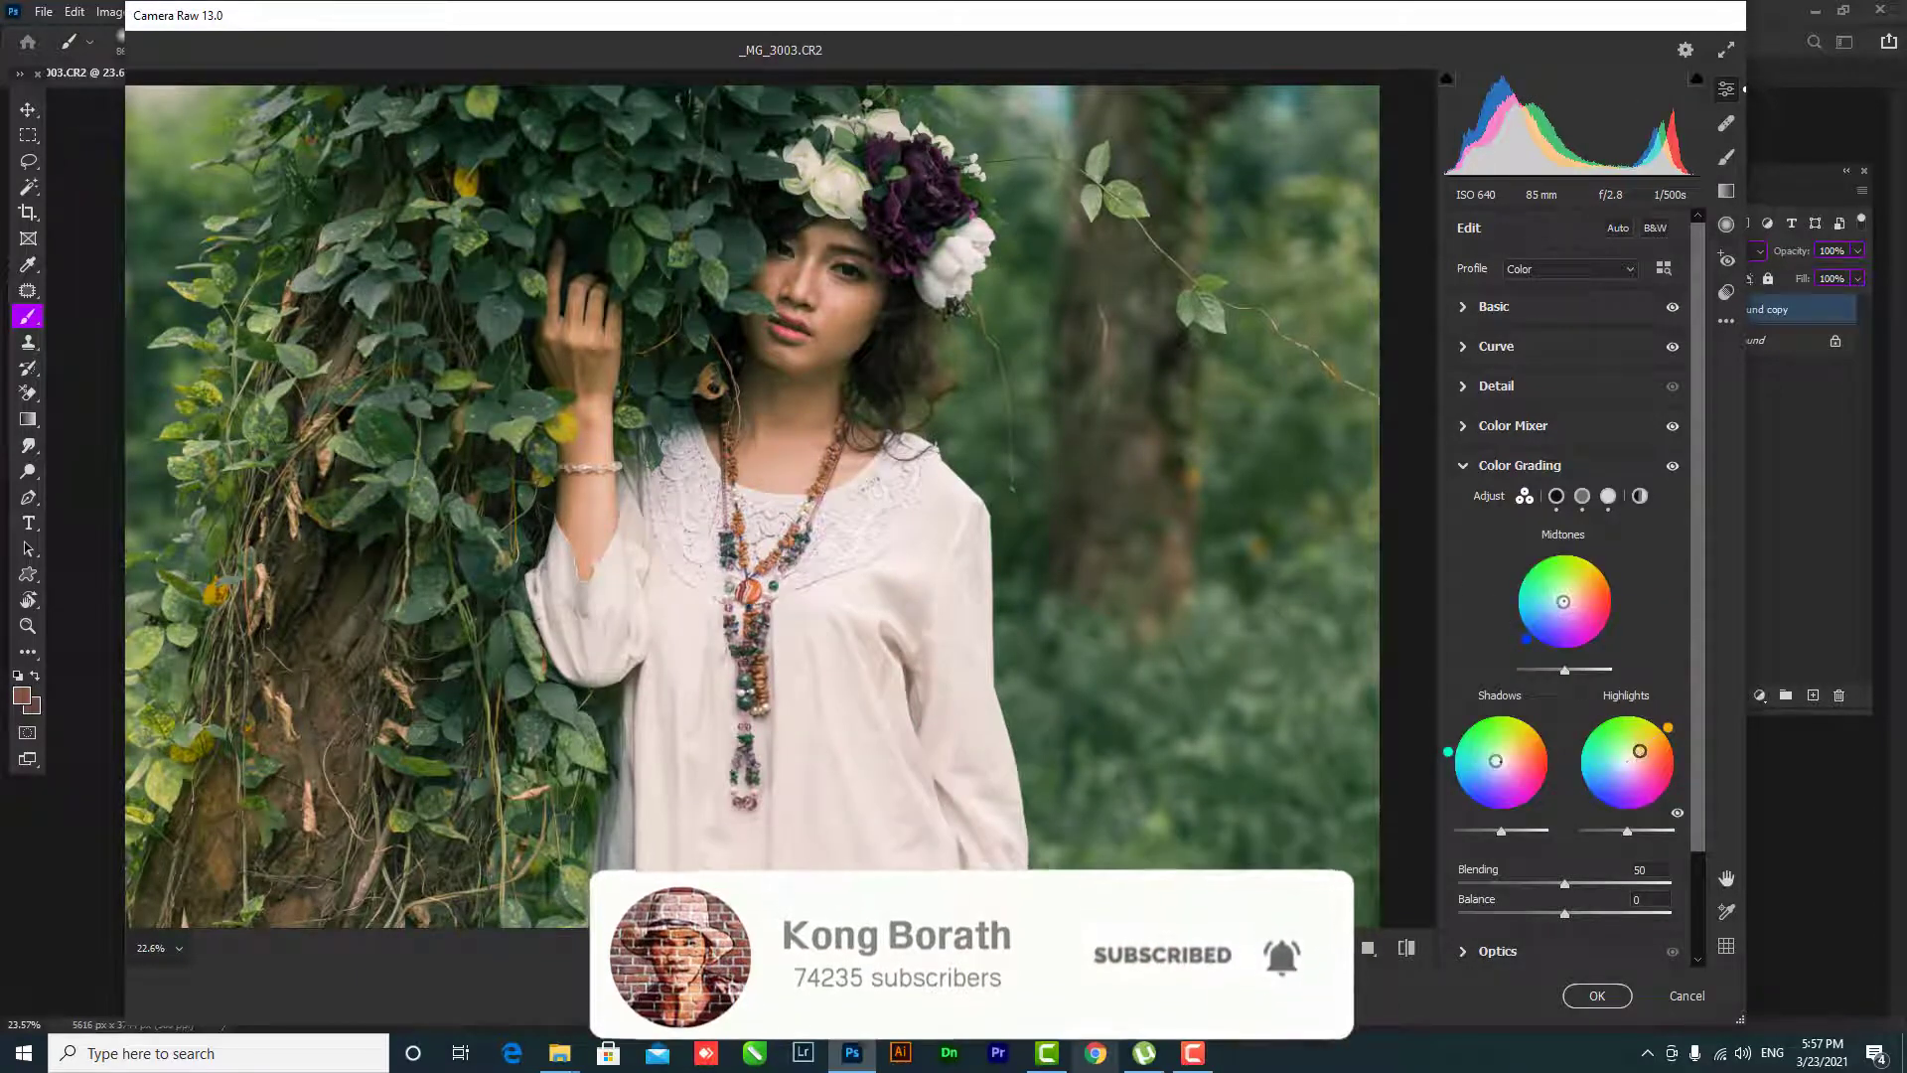
drag(1639, 750, 1640, 751)
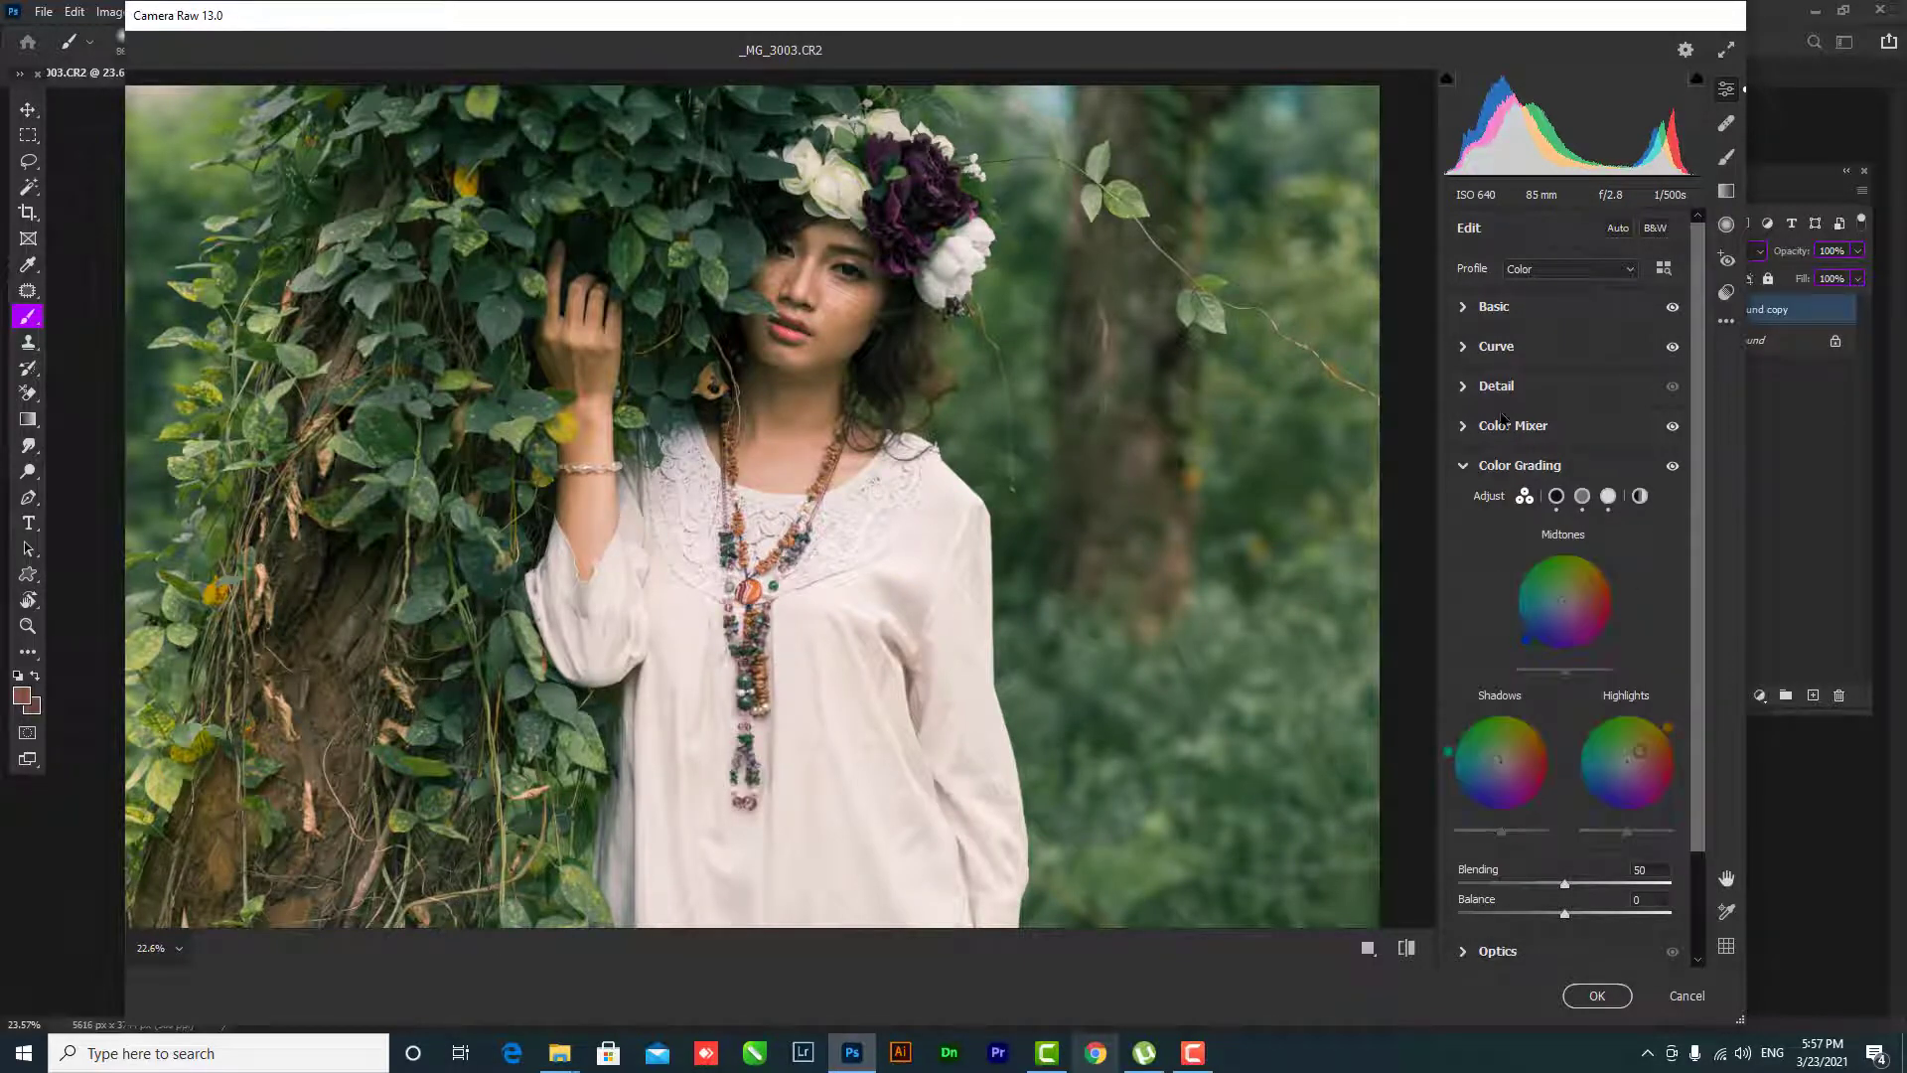
click(1463, 427)
click(1569, 458)
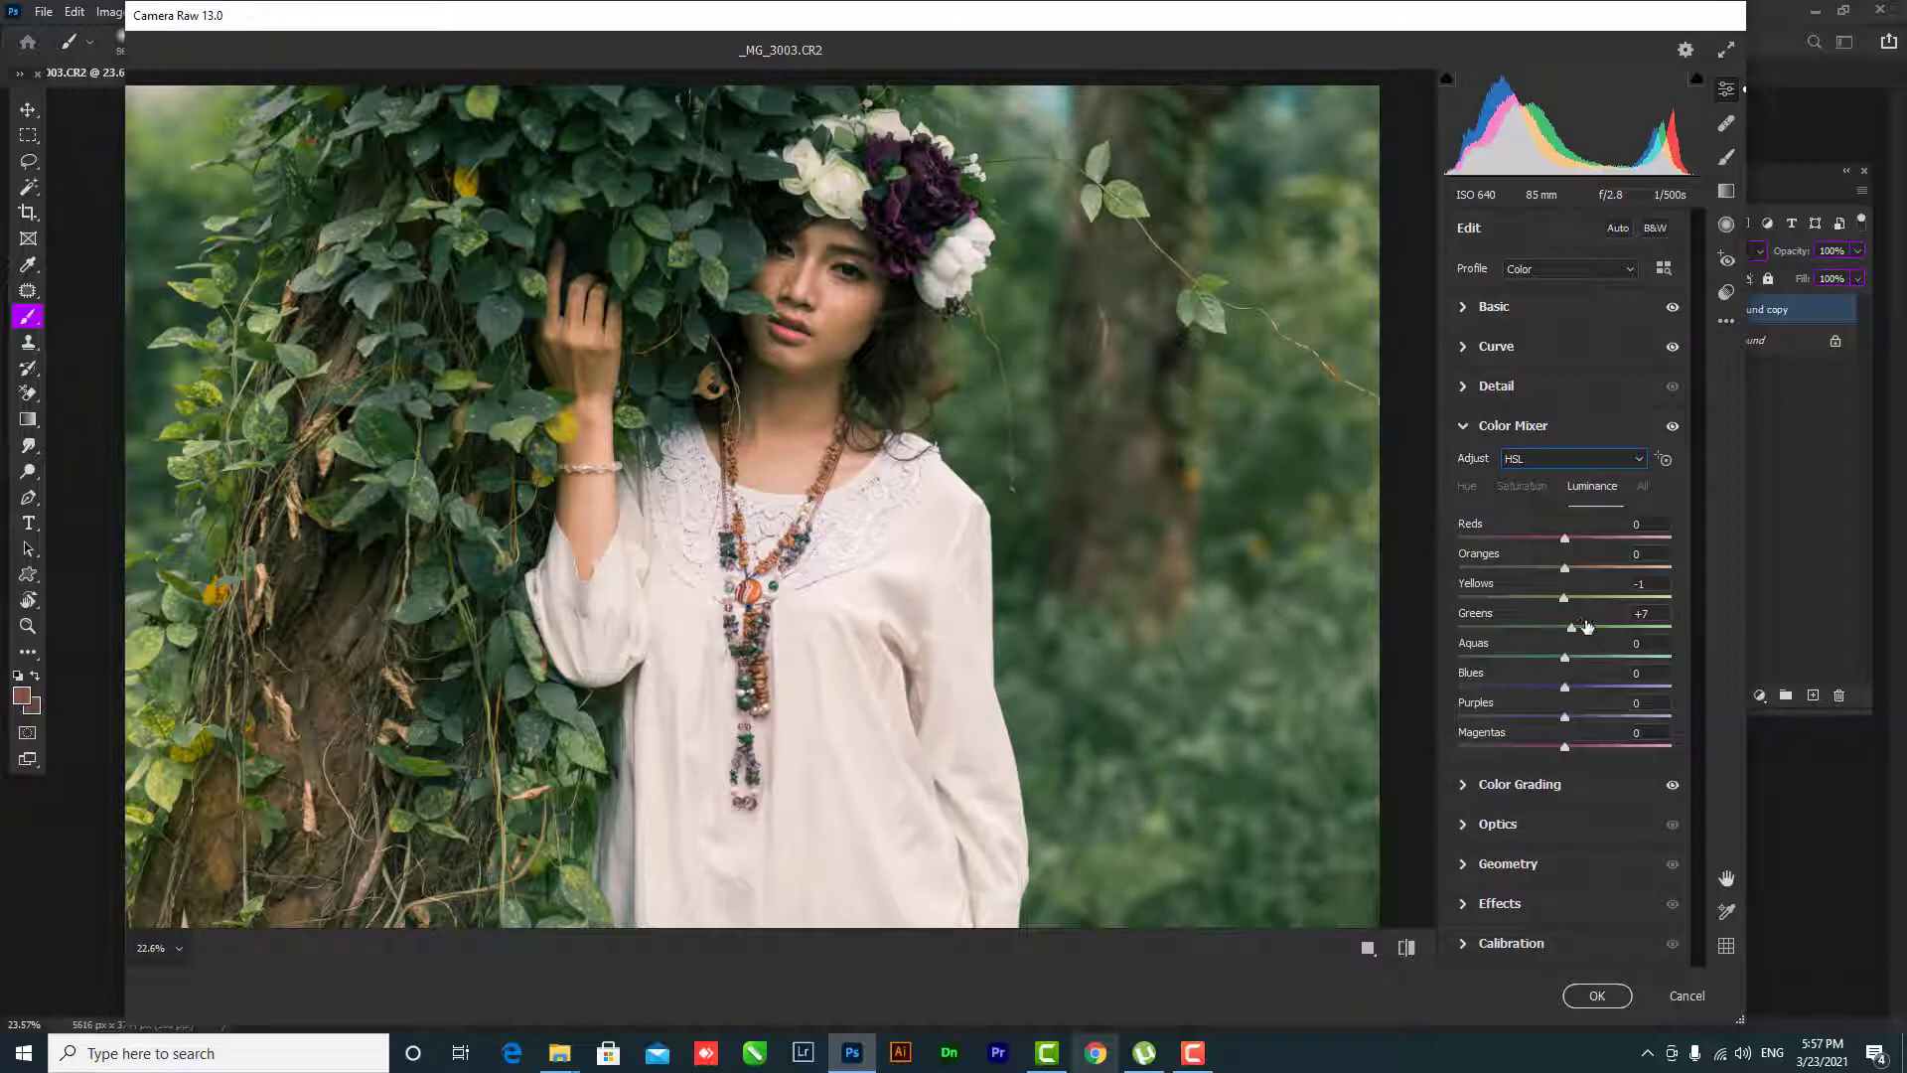
- Darken Greens luminance, set Greens saturation −64, lower Yellows saturation, and set hues Greens +26, Purples −6
drag(1573, 634, 1537, 632)
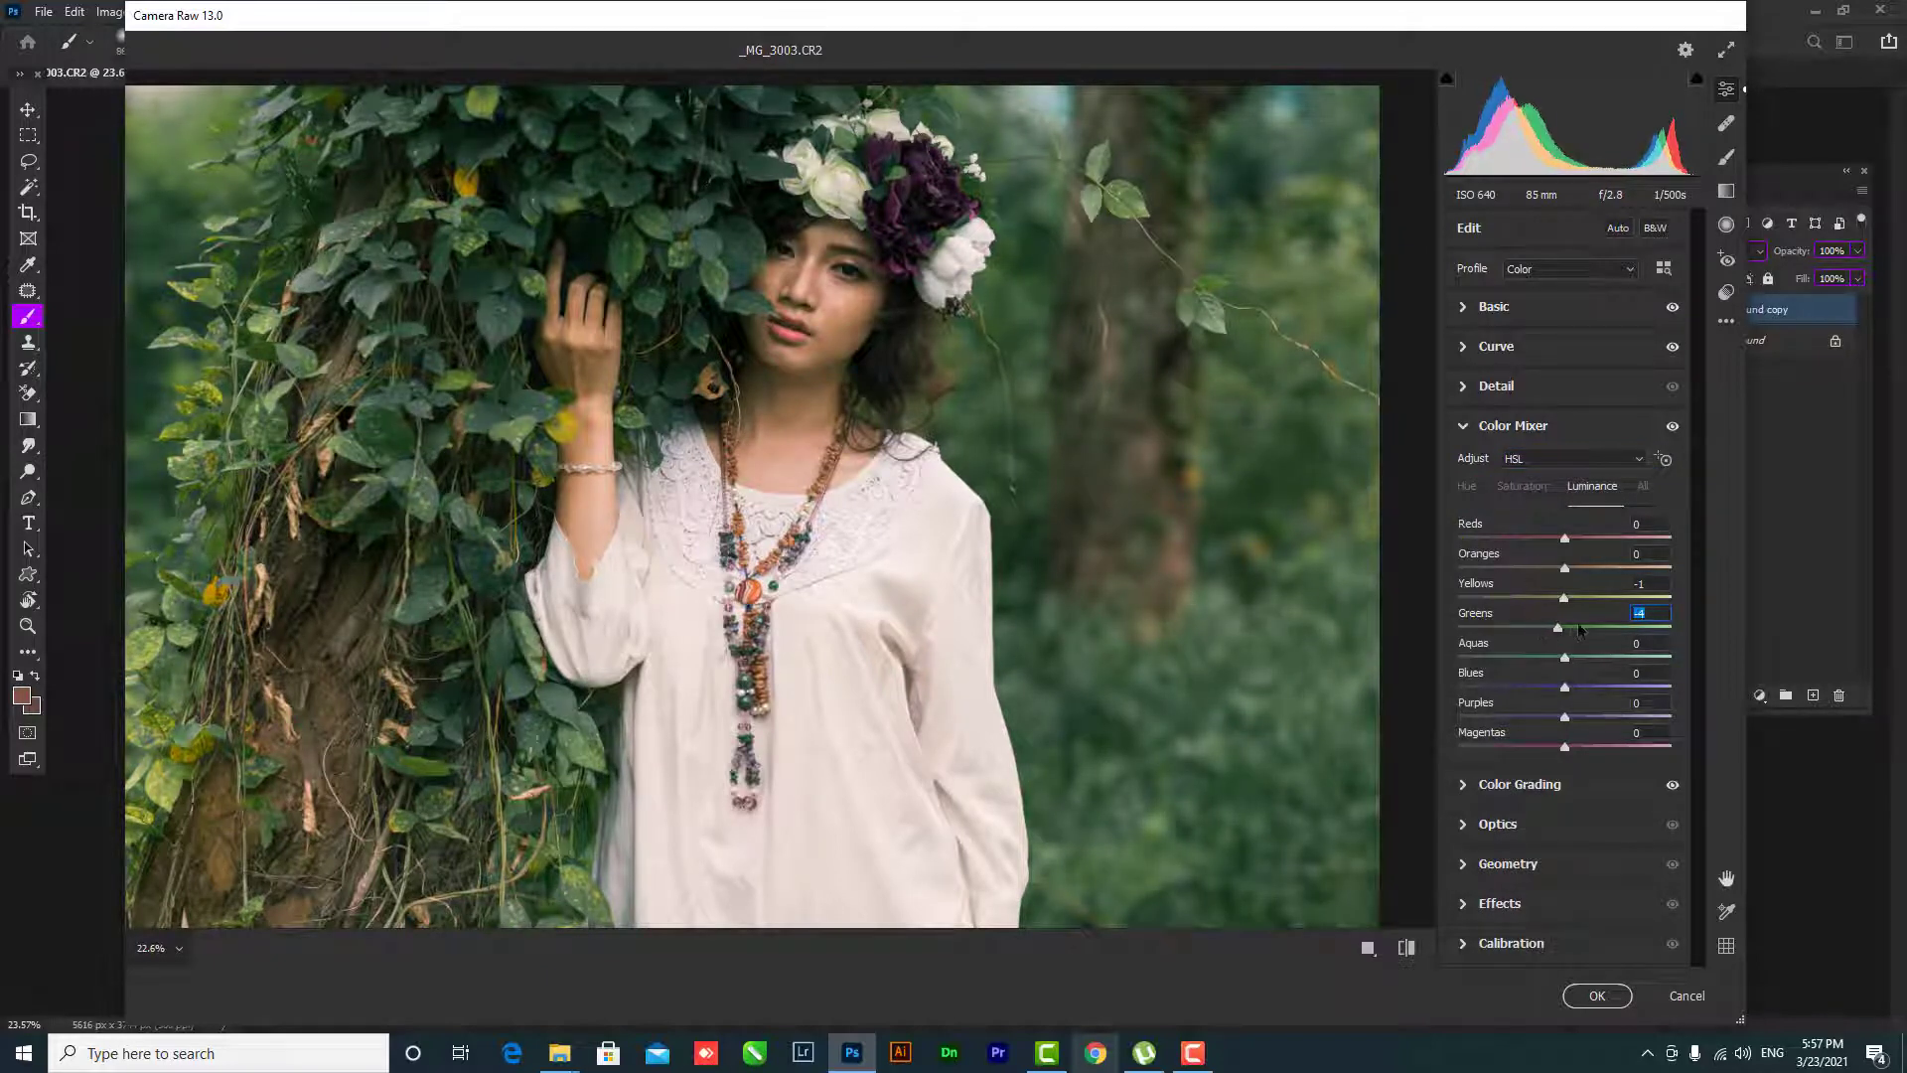
click(1511, 497)
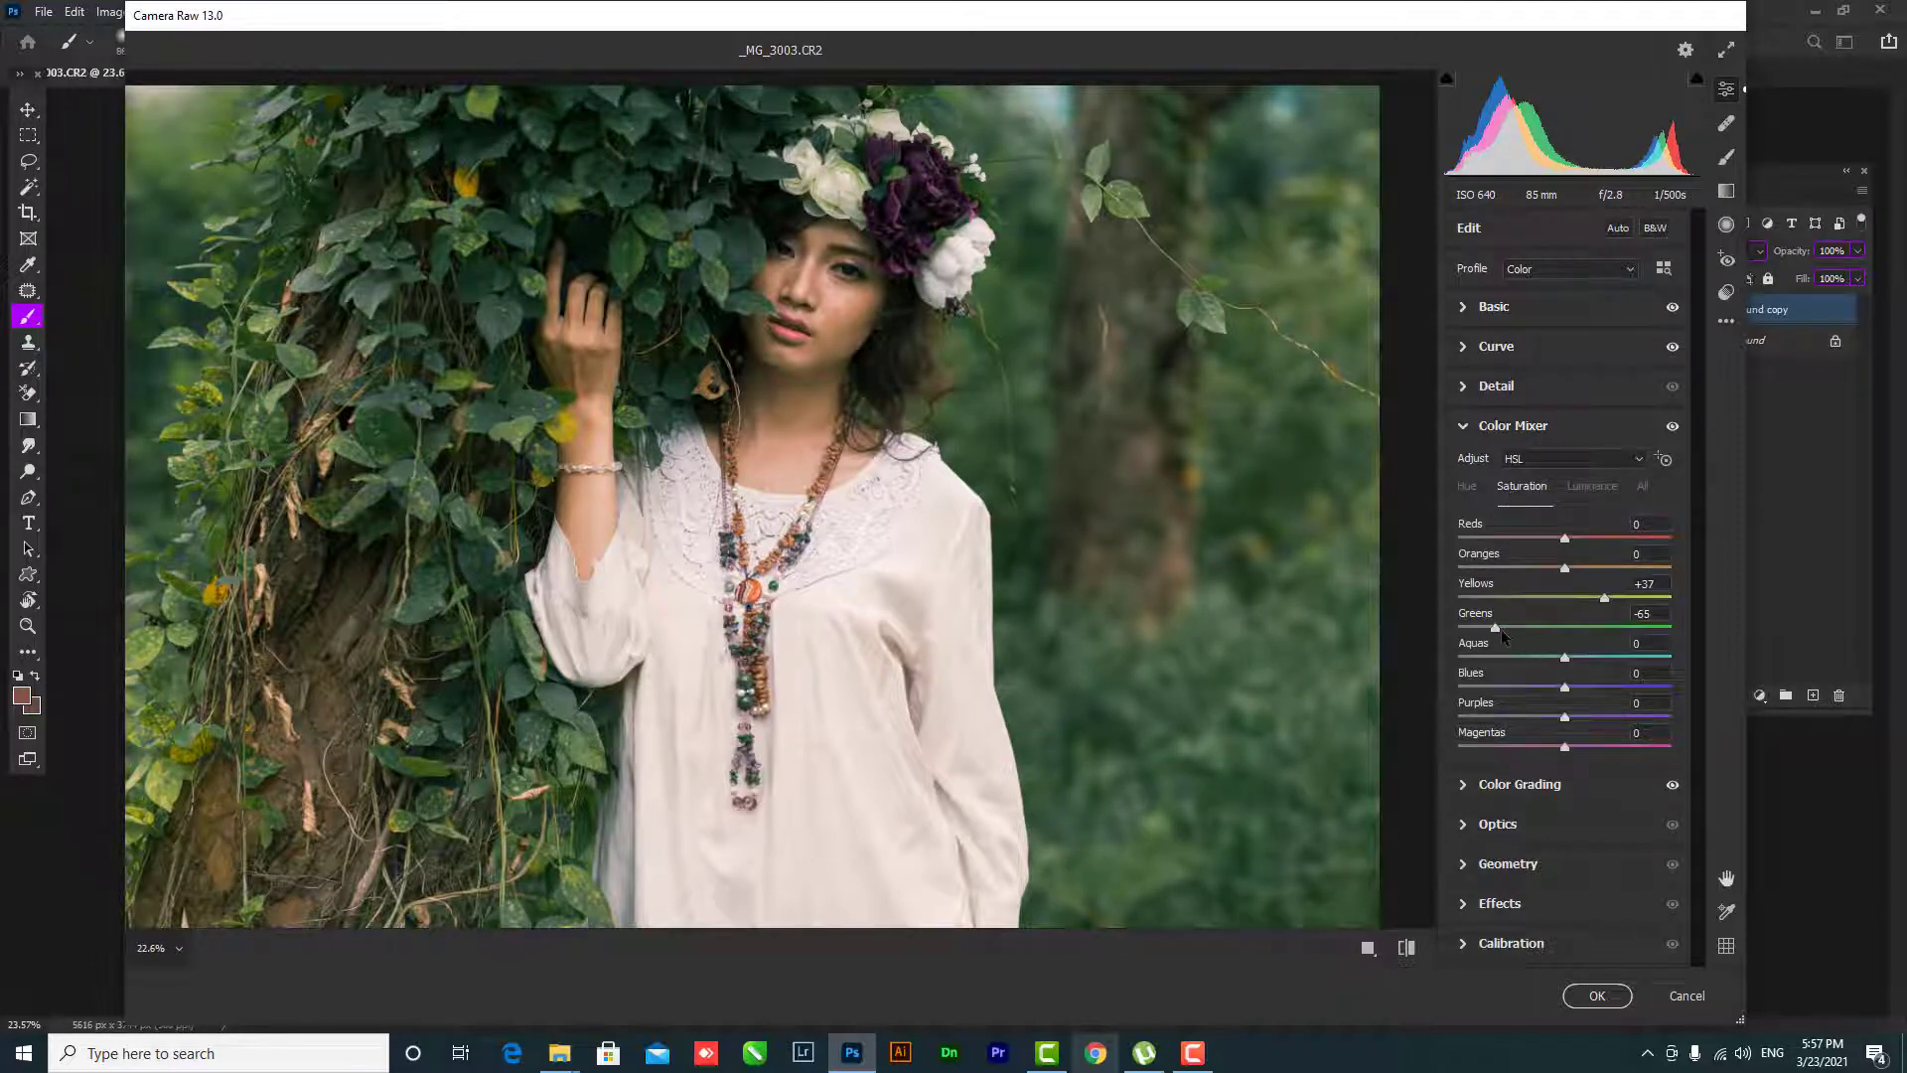
drag(1503, 635, 1497, 633)
mouse_move(1601, 600)
mouse_down()
mouse_move(1537, 598)
mouse_move(1614, 598)
mouse_up()
click(1476, 487)
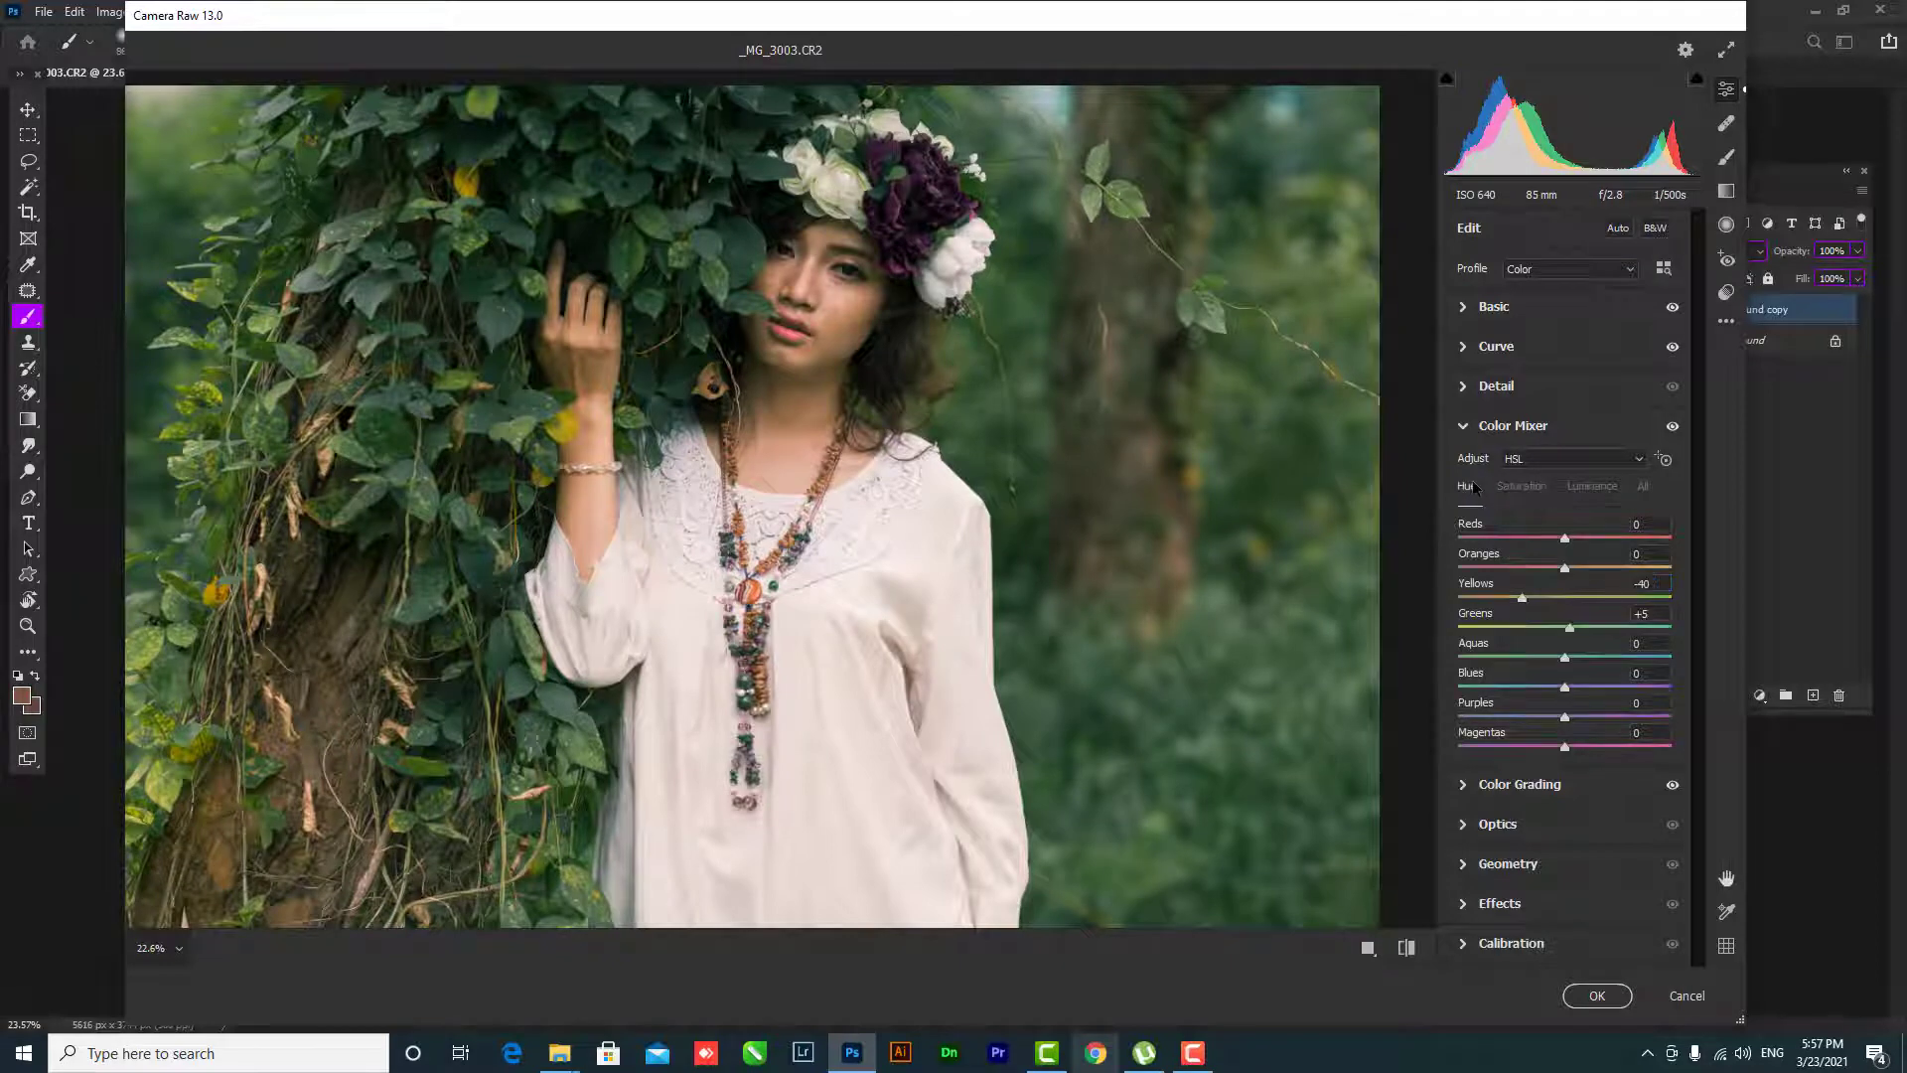
mouse_move(1573, 636)
mouse_down()
mouse_move(1592, 639)
mouse_move(1551, 597)
mouse_move(1496, 598)
mouse_up()
mouse_move(1562, 718)
mouse_down()
mouse_move(1621, 689)
mouse_move(1541, 695)
mouse_up()
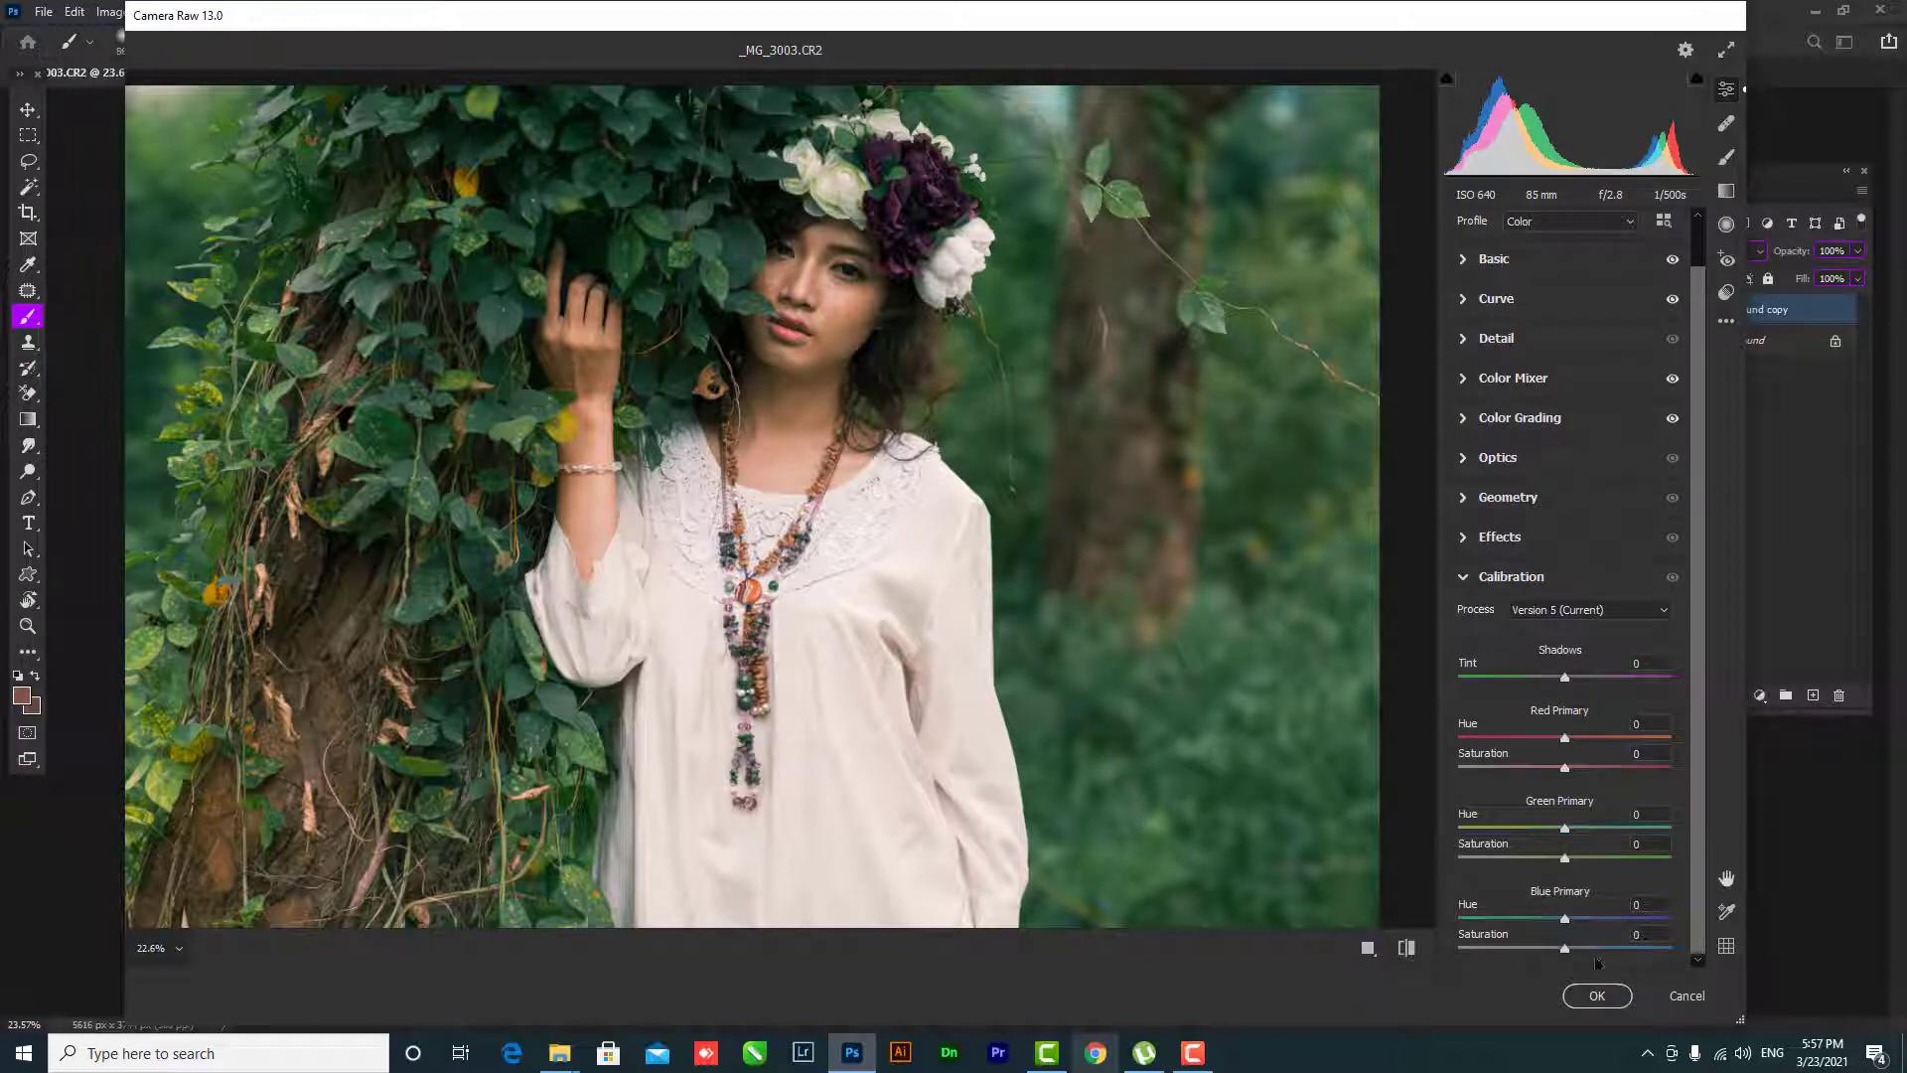
- Shift Green Primary hue toward teal and set Blue Primary saturation to +54 with hue −11
mouse_move(1565, 950)
mouse_down()
mouse_move(1595, 949)
mouse_move(1561, 915)
mouse_move(1602, 906)
mouse_move(1557, 907)
mouse_up()
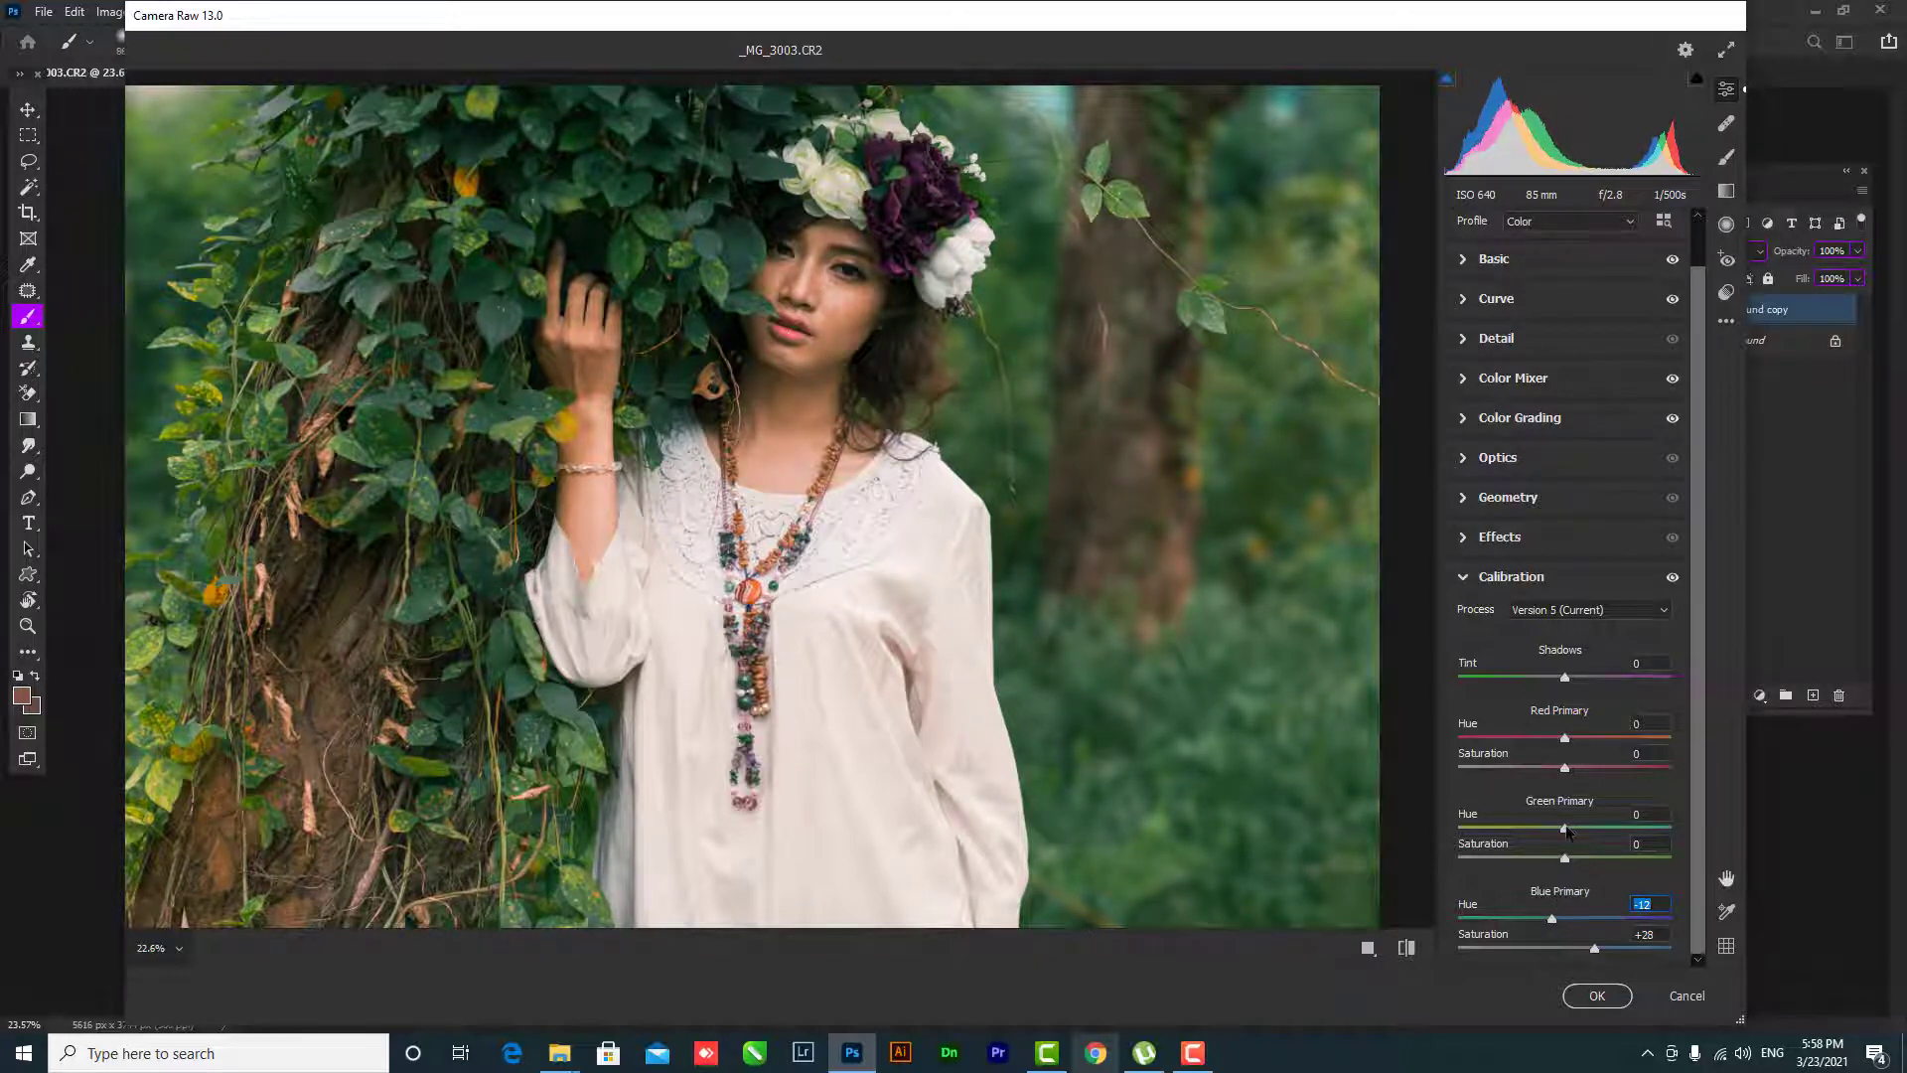
mouse_move(1566, 828)
mouse_down()
mouse_move(1627, 825)
mouse_move(1580, 862)
mouse_move(1605, 852)
mouse_move(1555, 856)
mouse_move(1646, 854)
mouse_move(1655, 827)
mouse_up()
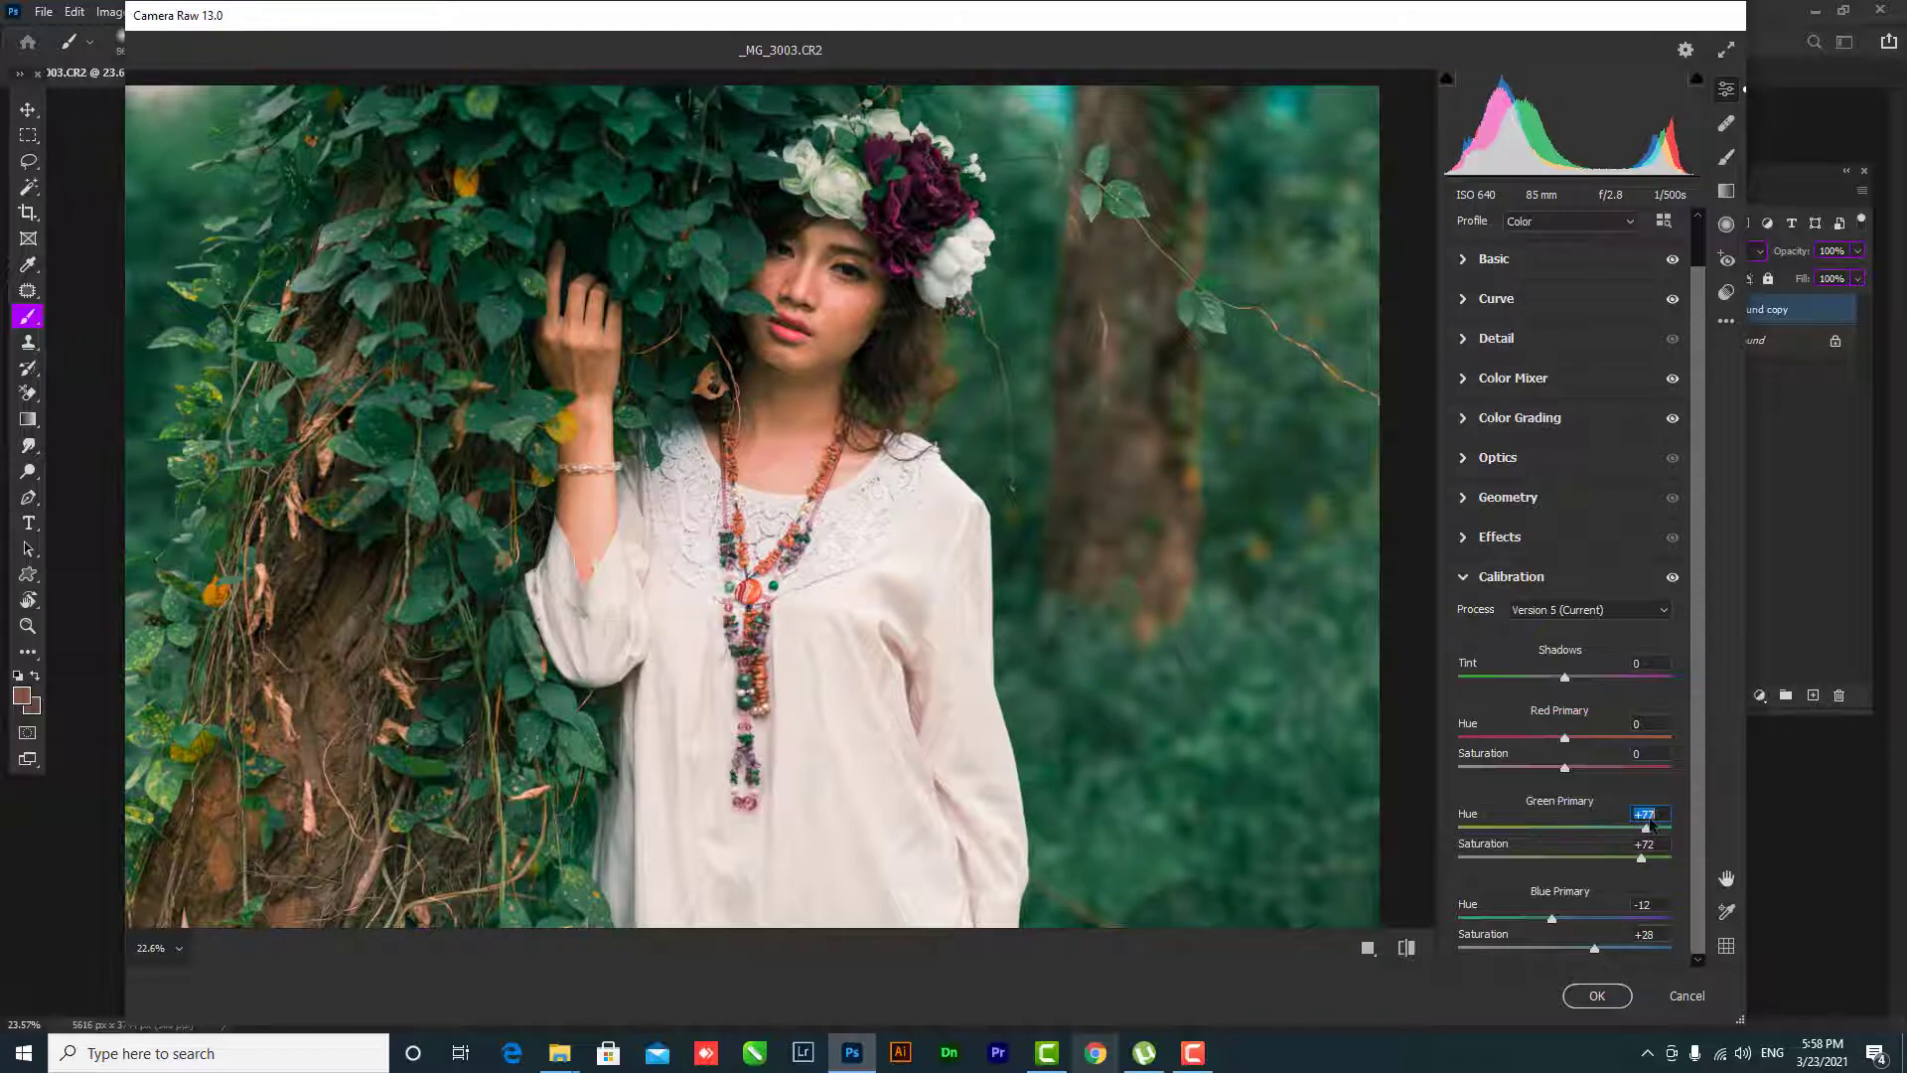
key(Up)
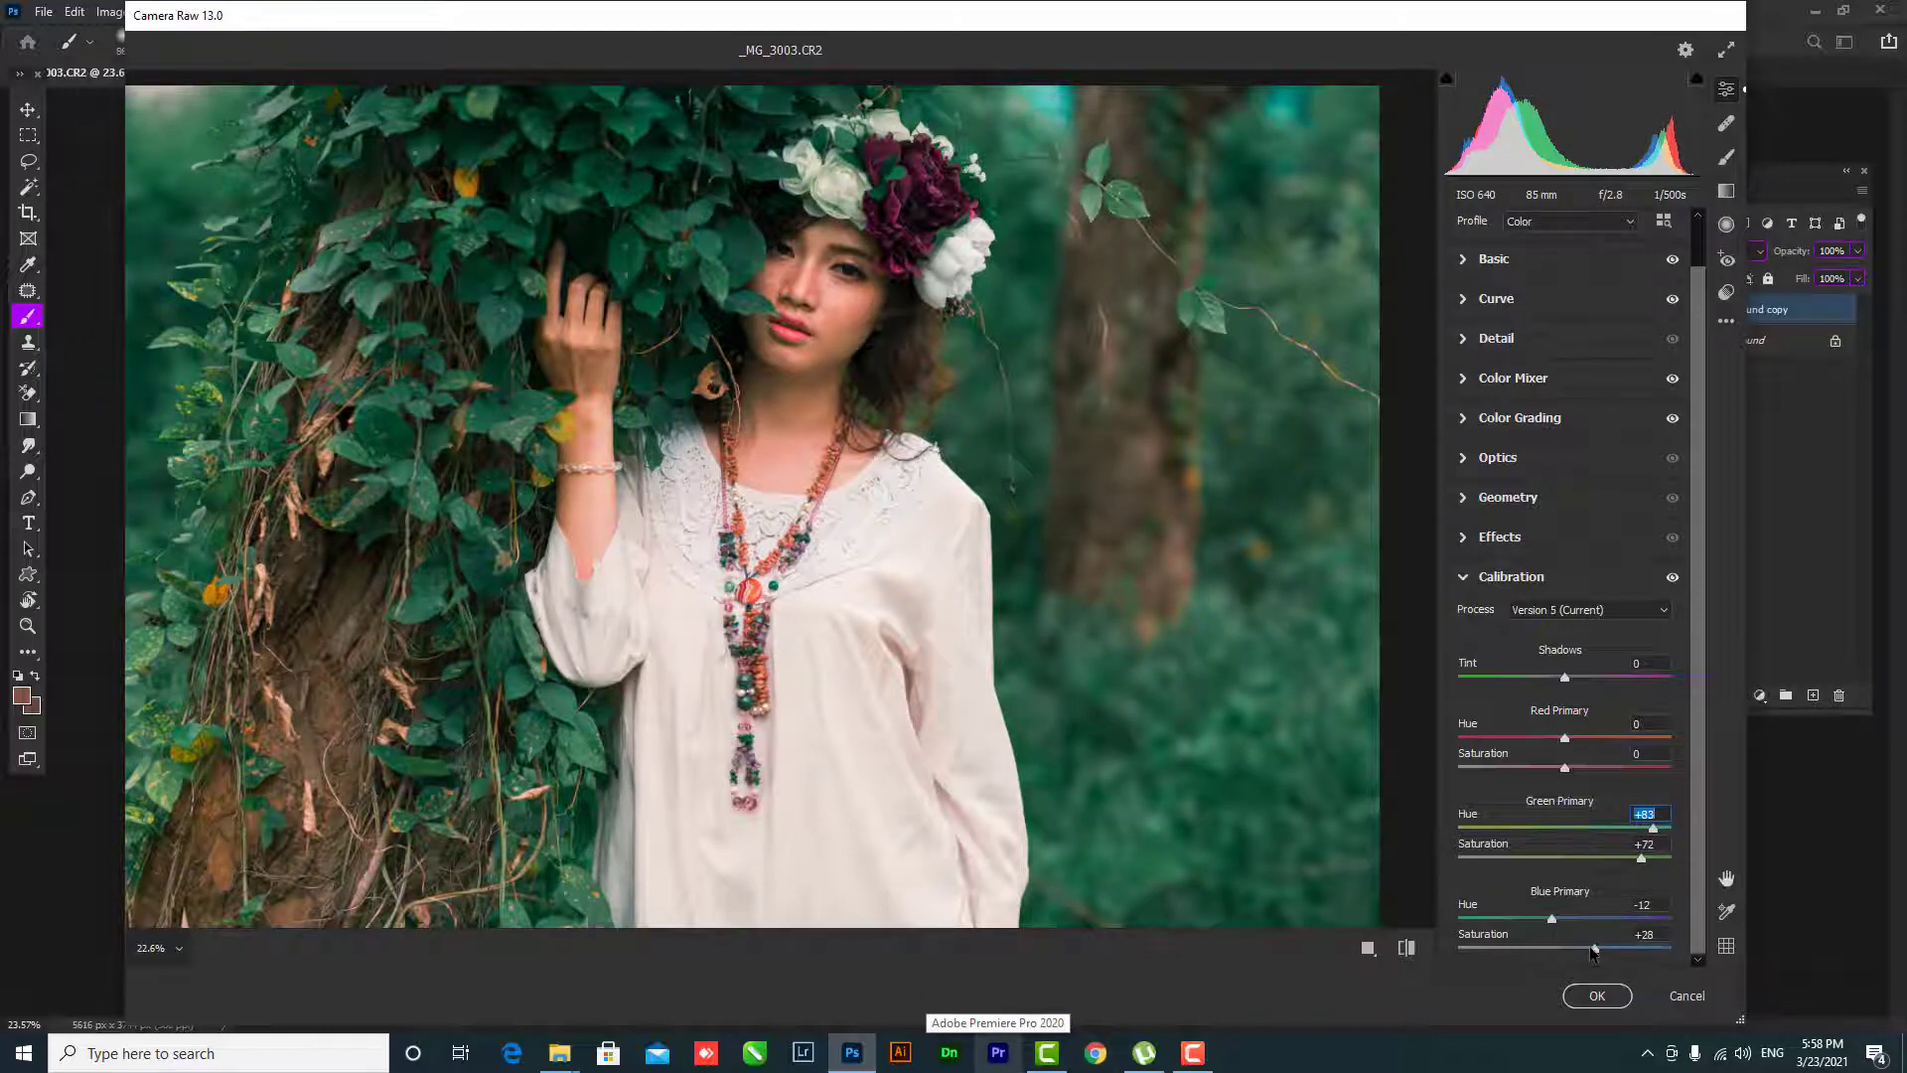
drag(1596, 951, 1612, 944)
click(1551, 920)
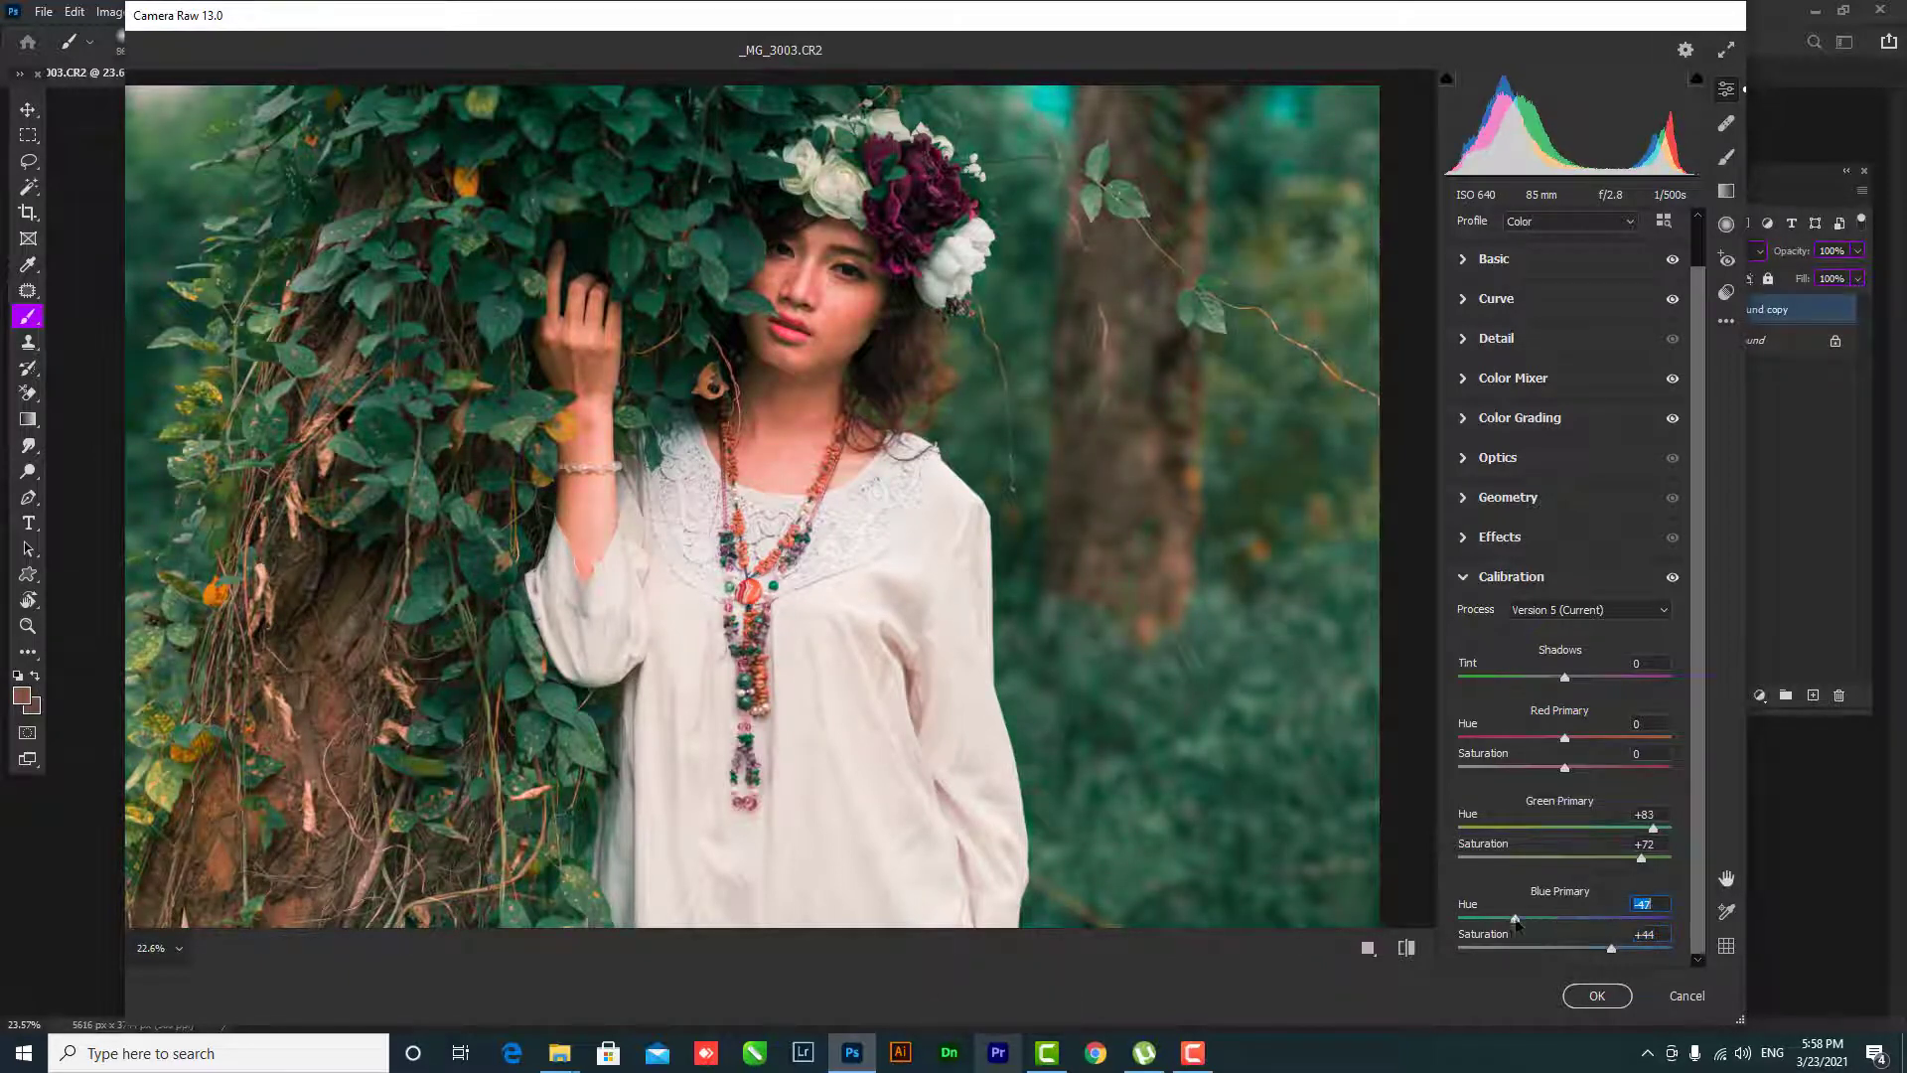
key(Up)
key(Up)
key(Up)
key(Up)
key(Up)
key(Up)
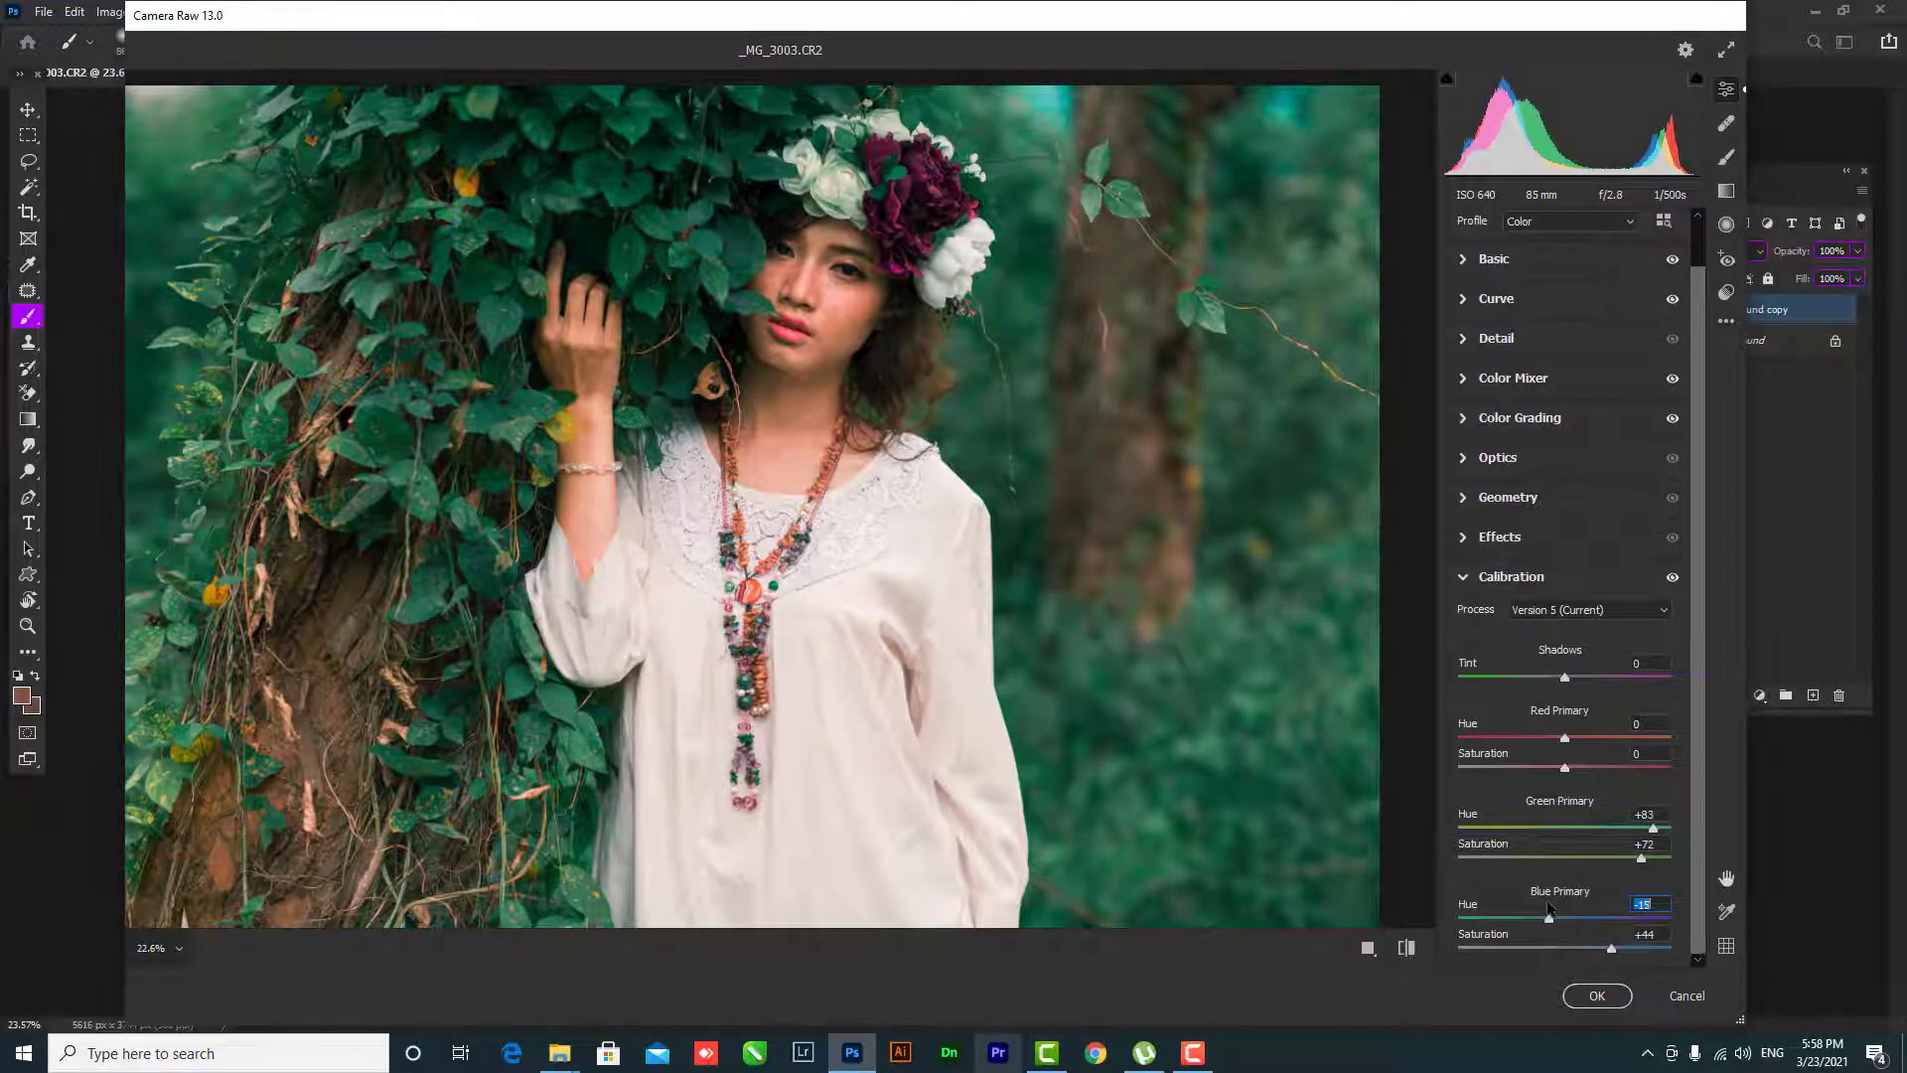
key(Down)
key(Down)
key(Down)
key(Down)
key(Down)
key(Down)
drag(1615, 950, 1627, 950)
- Push Green Primary saturation to +98, settle its hue at +72, and set Red Primary hue −10
drag(1640, 859, 1669, 859)
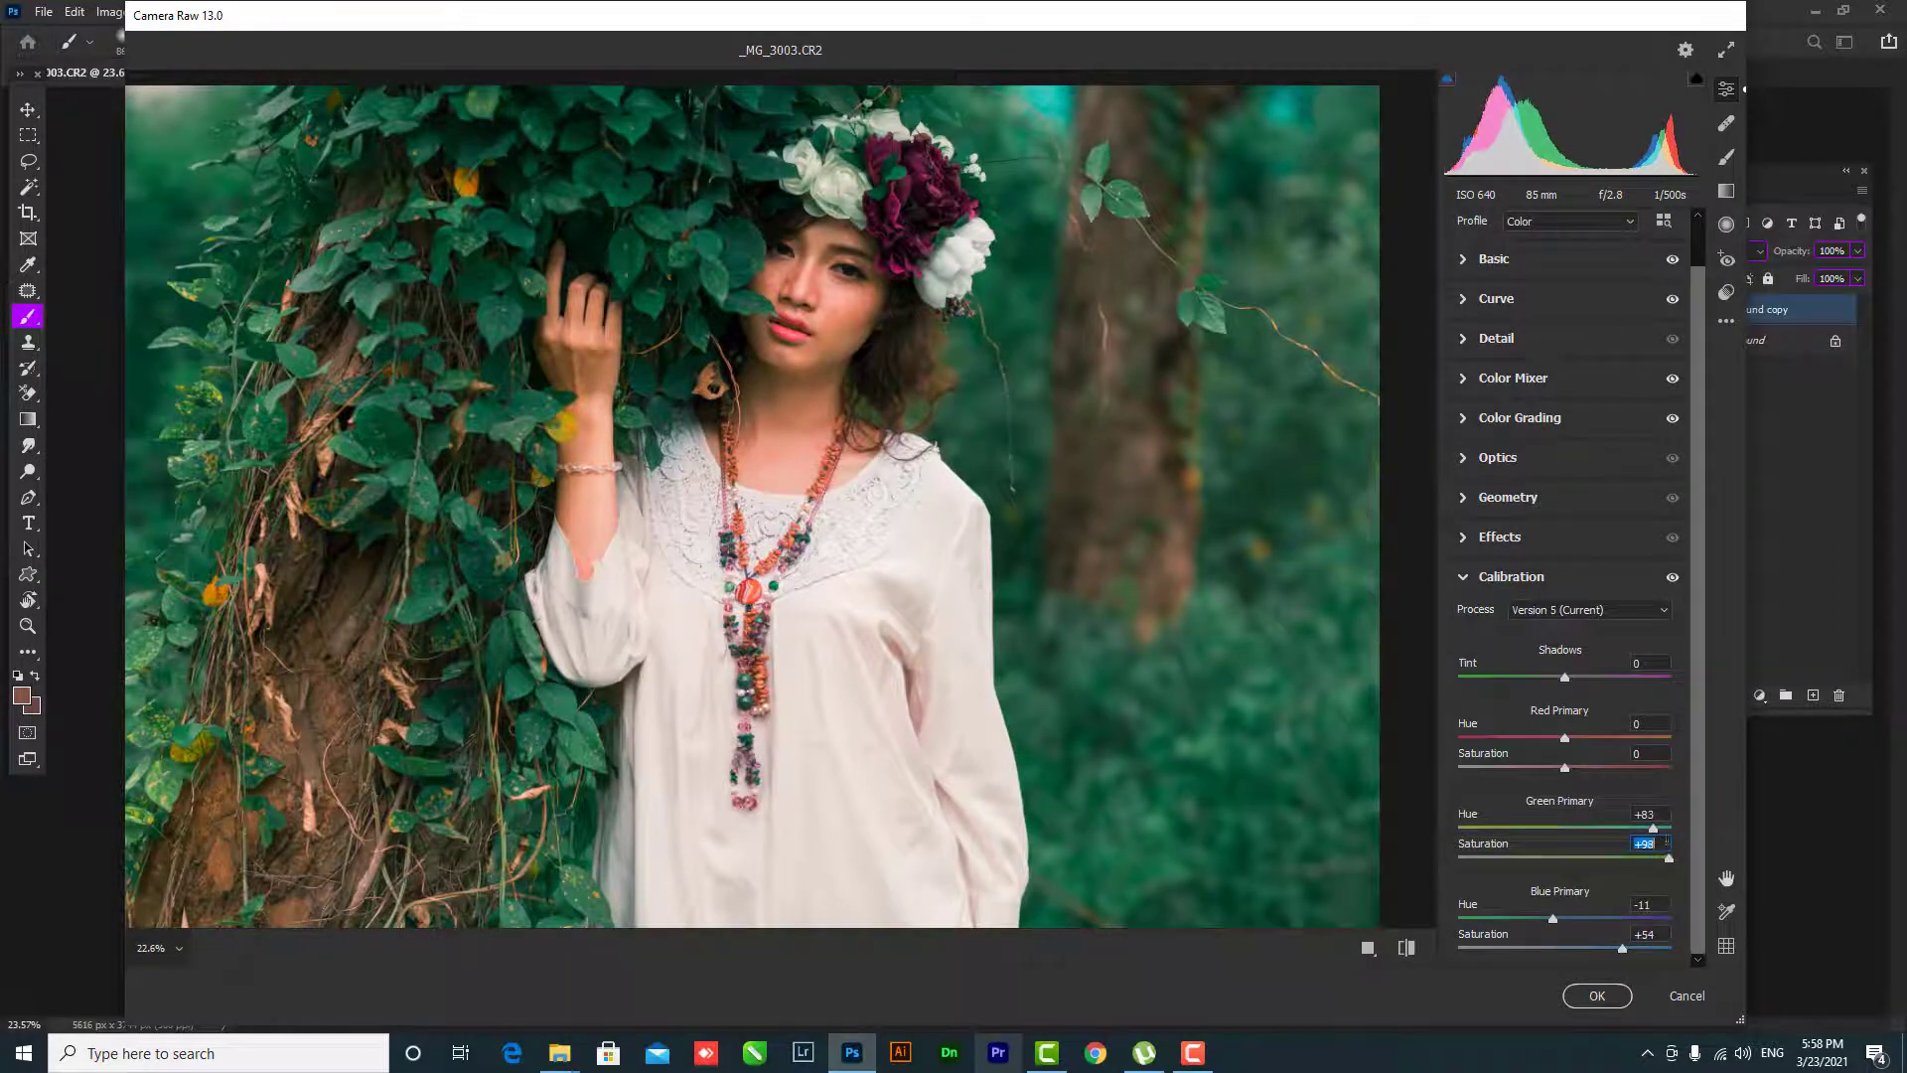
drag(1652, 828, 1663, 827)
drag(1666, 829, 1646, 822)
drag(1647, 839, 1642, 827)
click(1566, 738)
mouse_move(1570, 739)
mouse_down()
mouse_move(1541, 767)
mouse_move(1558, 766)
mouse_up()
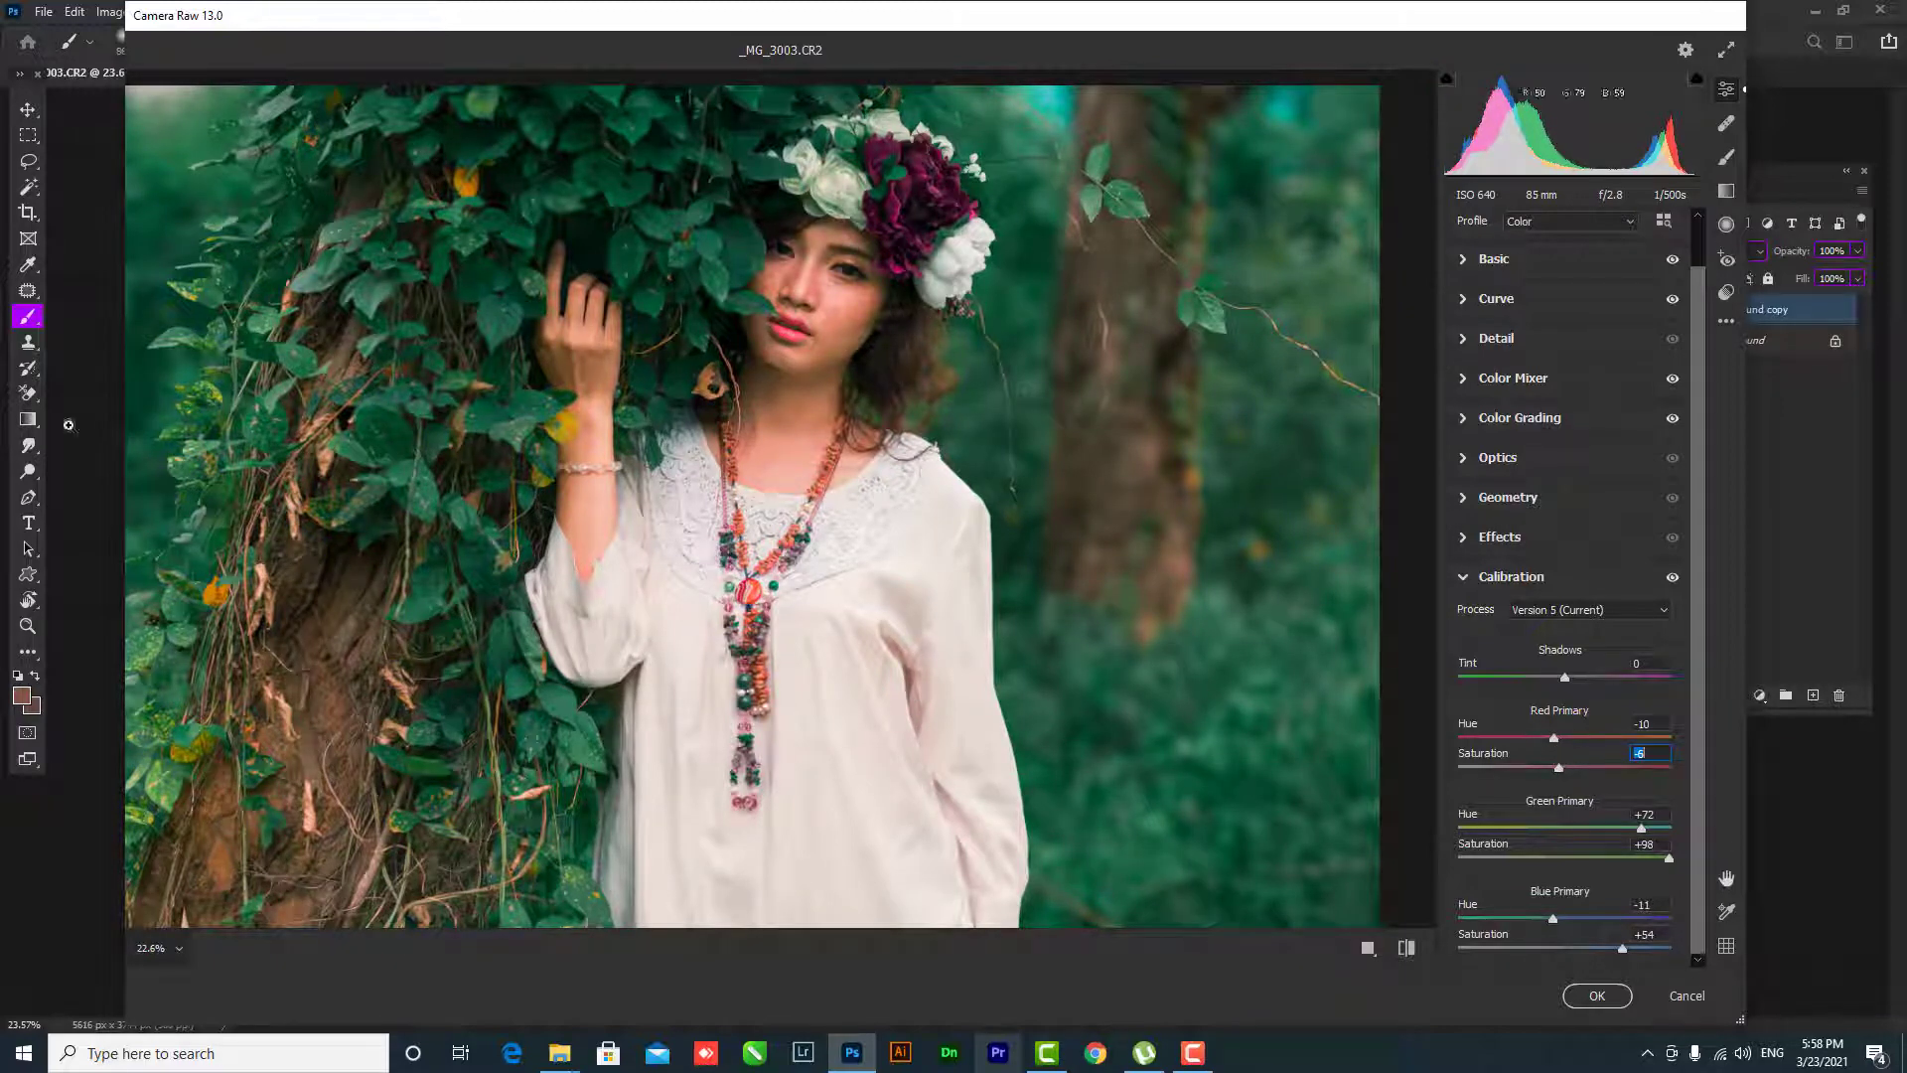
click(1472, 579)
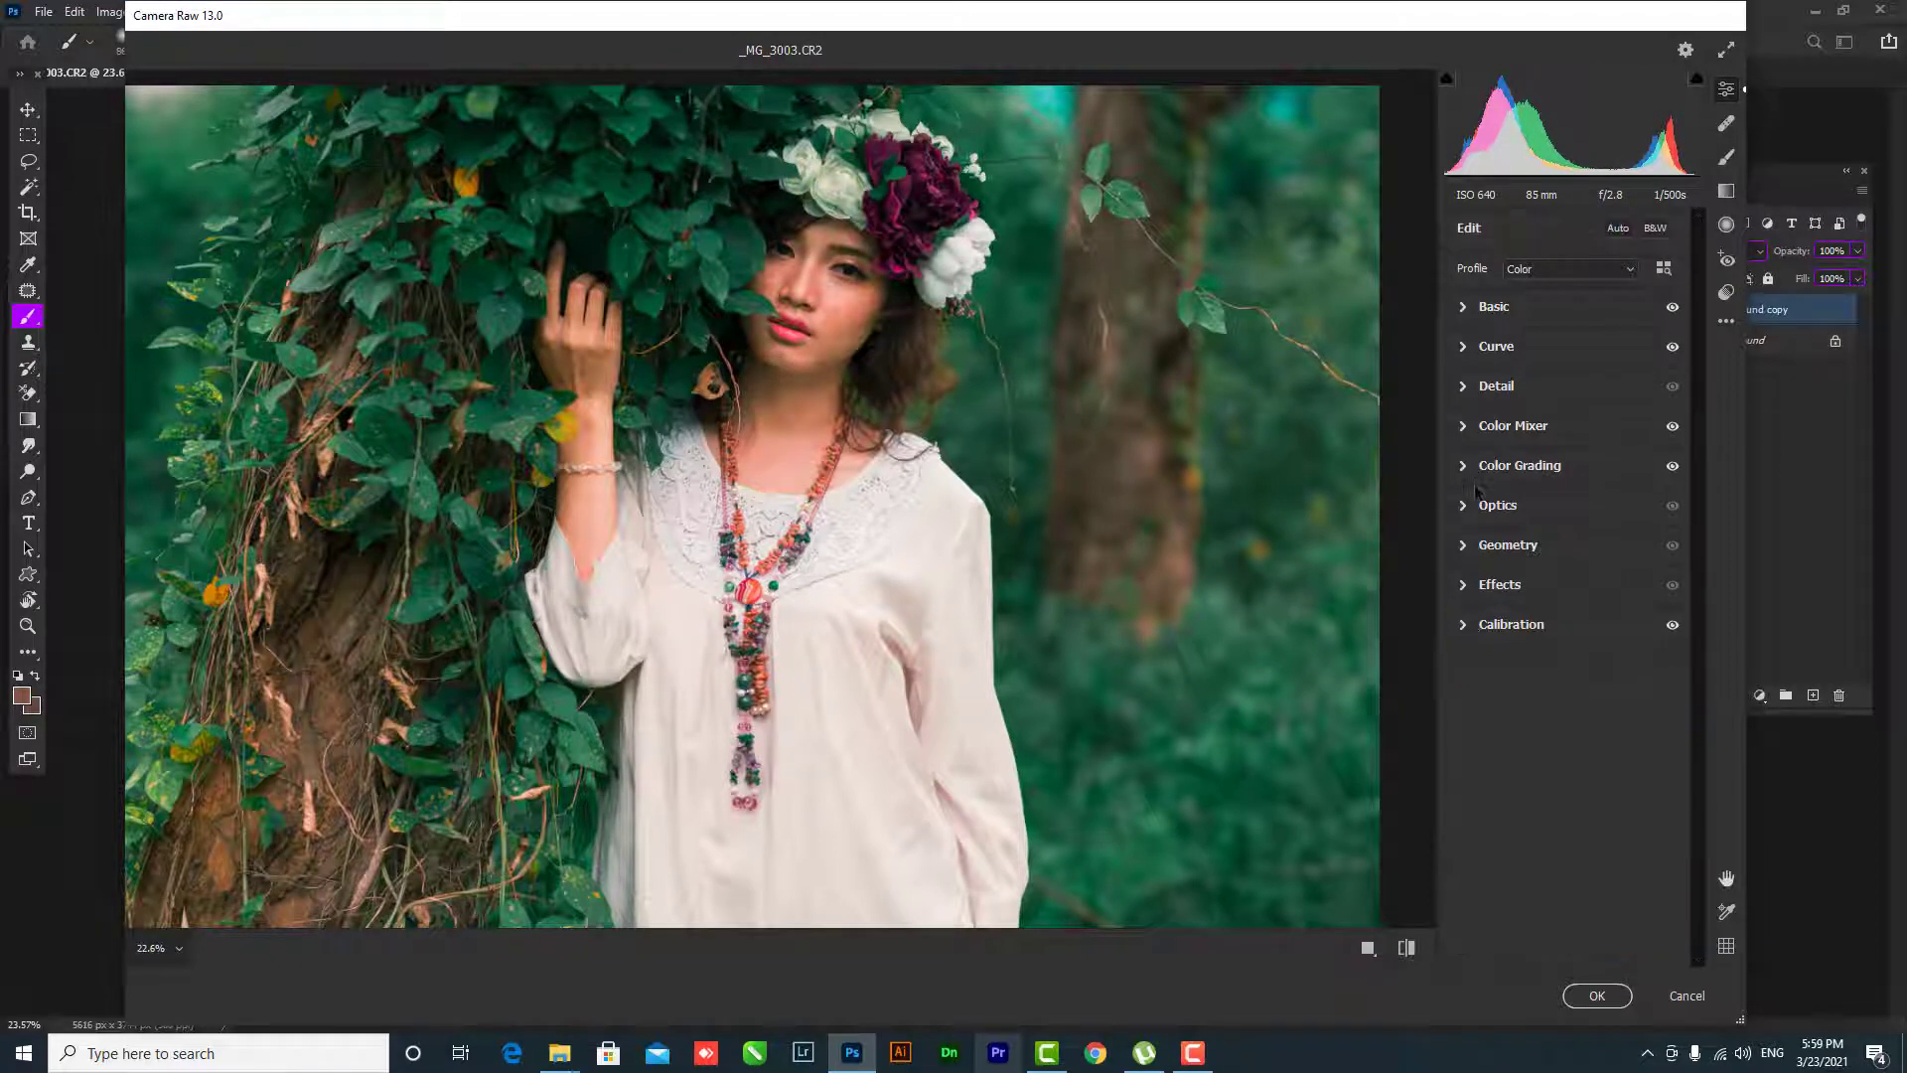
- Set Aquas hue to +9, then luminance Aquas +25, Greens −35, and Yellows slightly brighter
click(1463, 427)
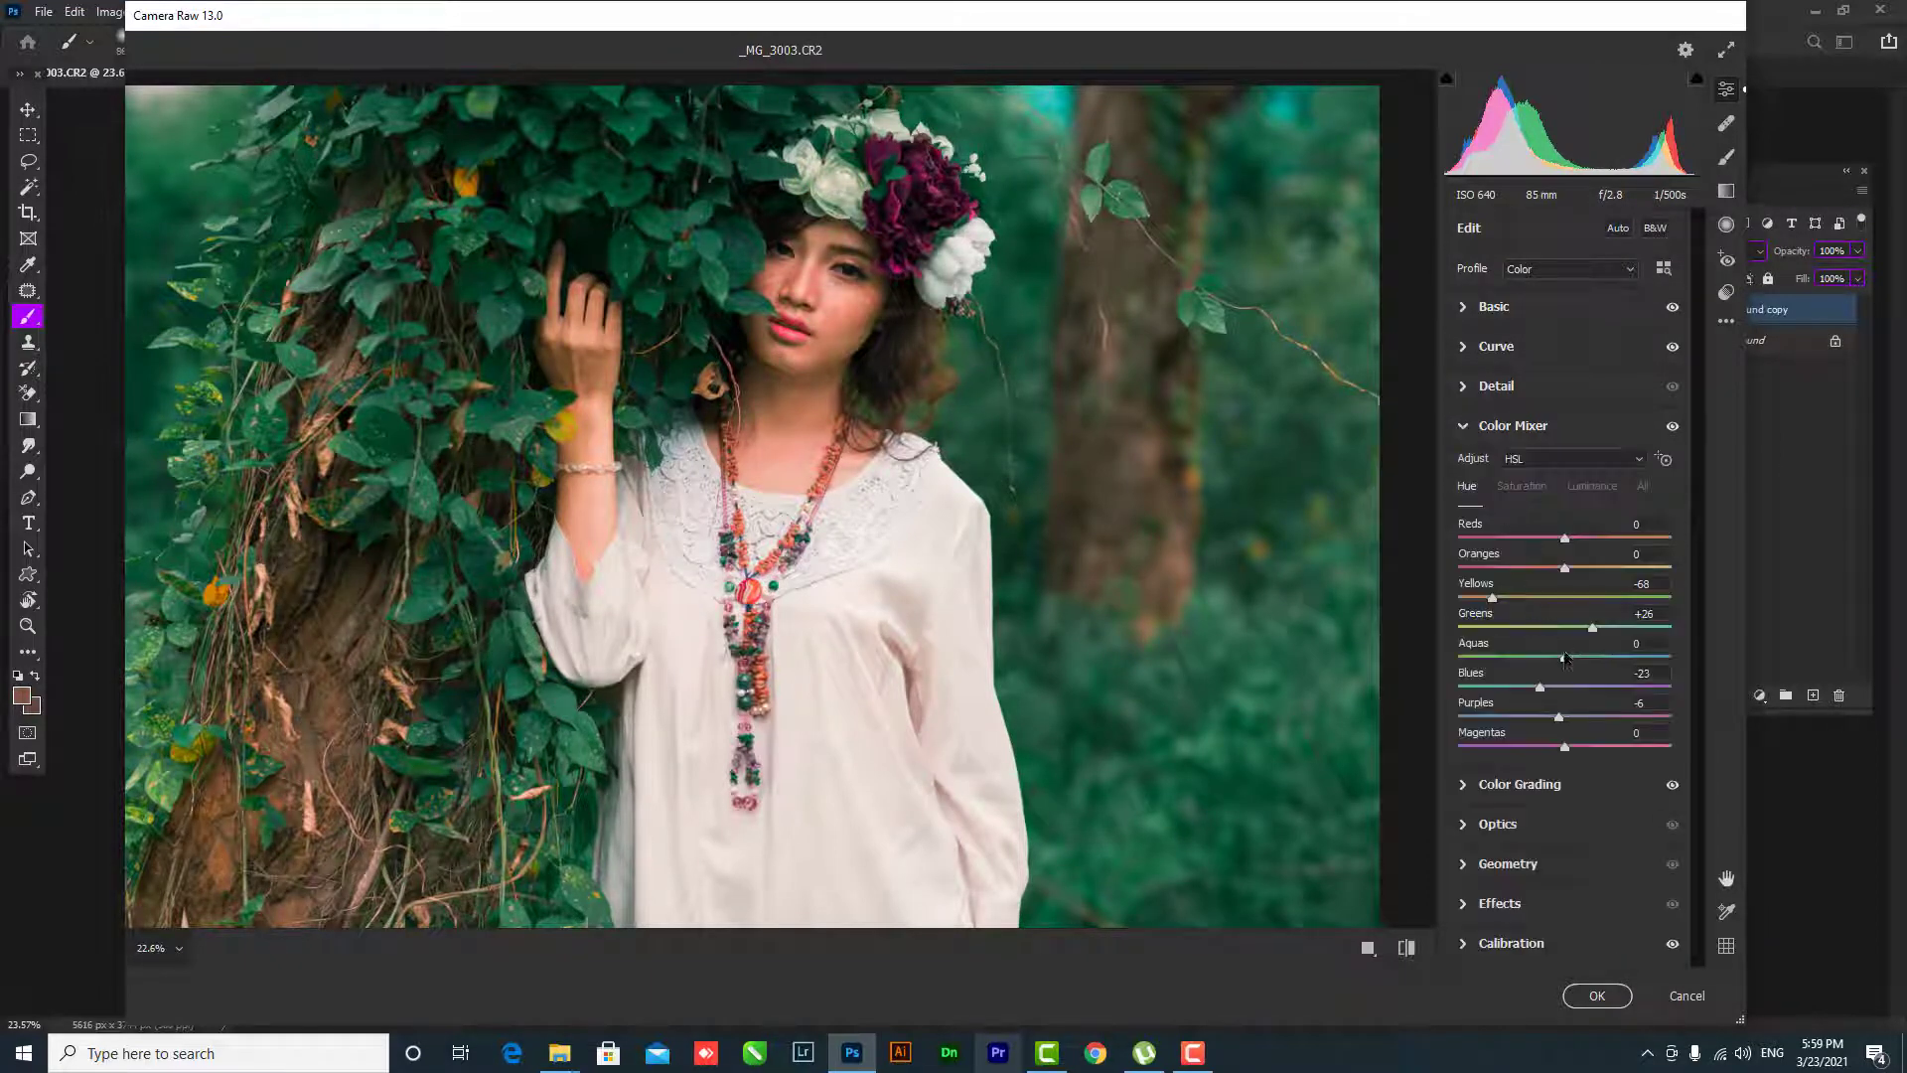
text(100)
key(Return)
drag(1589, 657, 1570, 629)
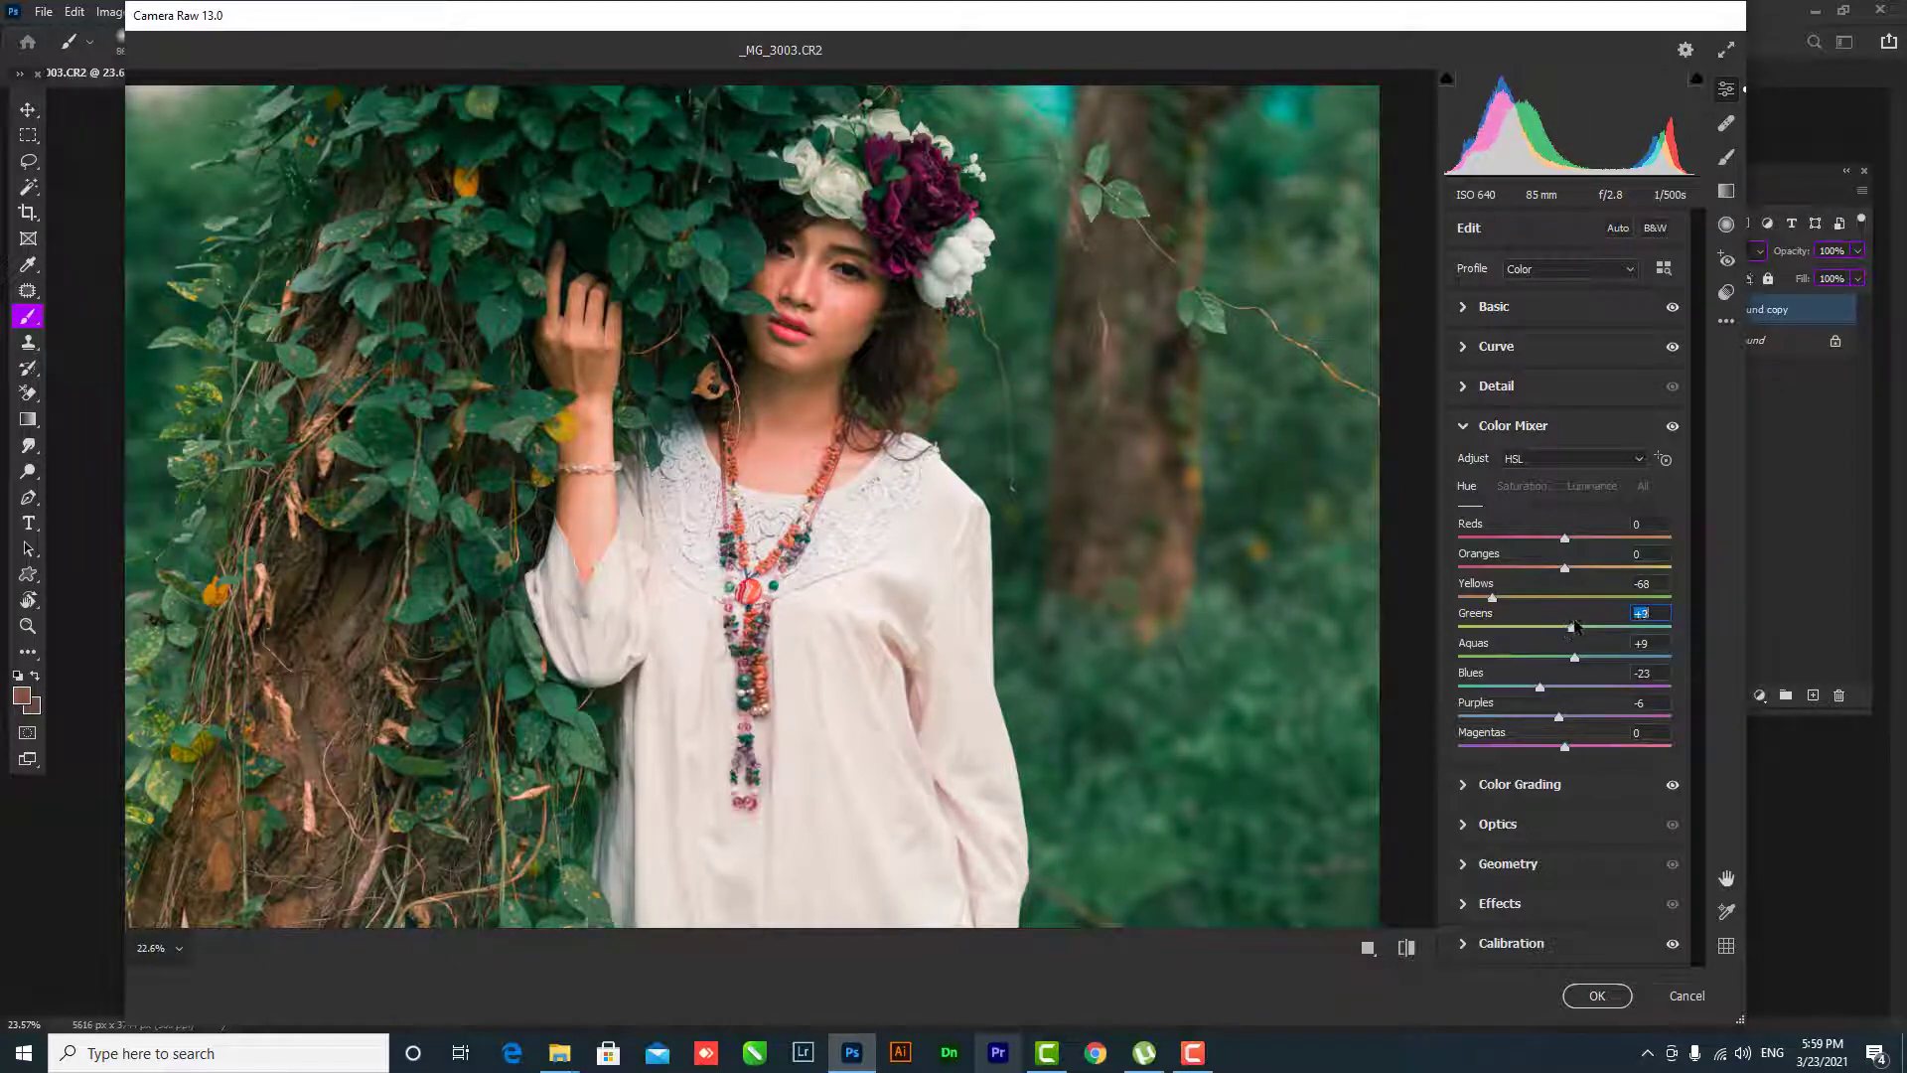
click(1550, 488)
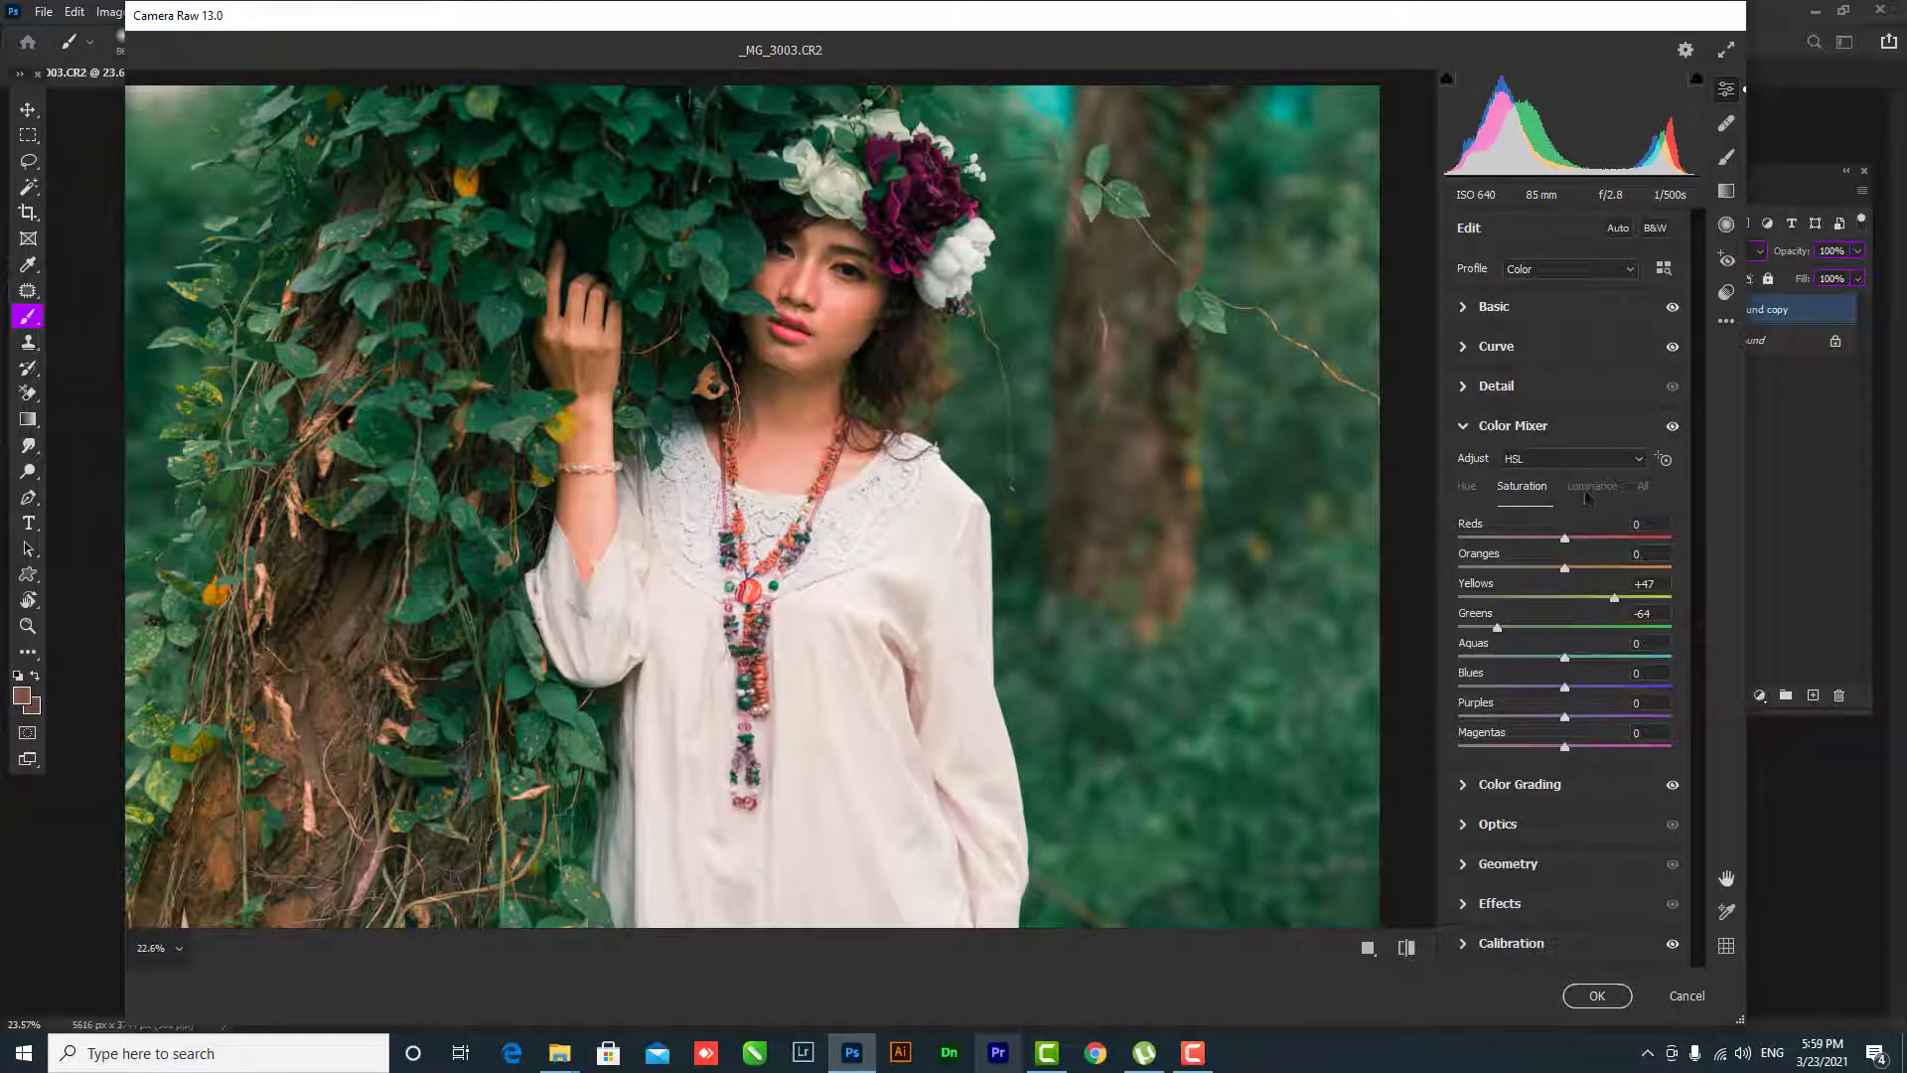
click(1589, 489)
mouse_move(1564, 658)
mouse_down()
mouse_move(1591, 657)
mouse_move(1570, 628)
mouse_move(1529, 628)
mouse_up()
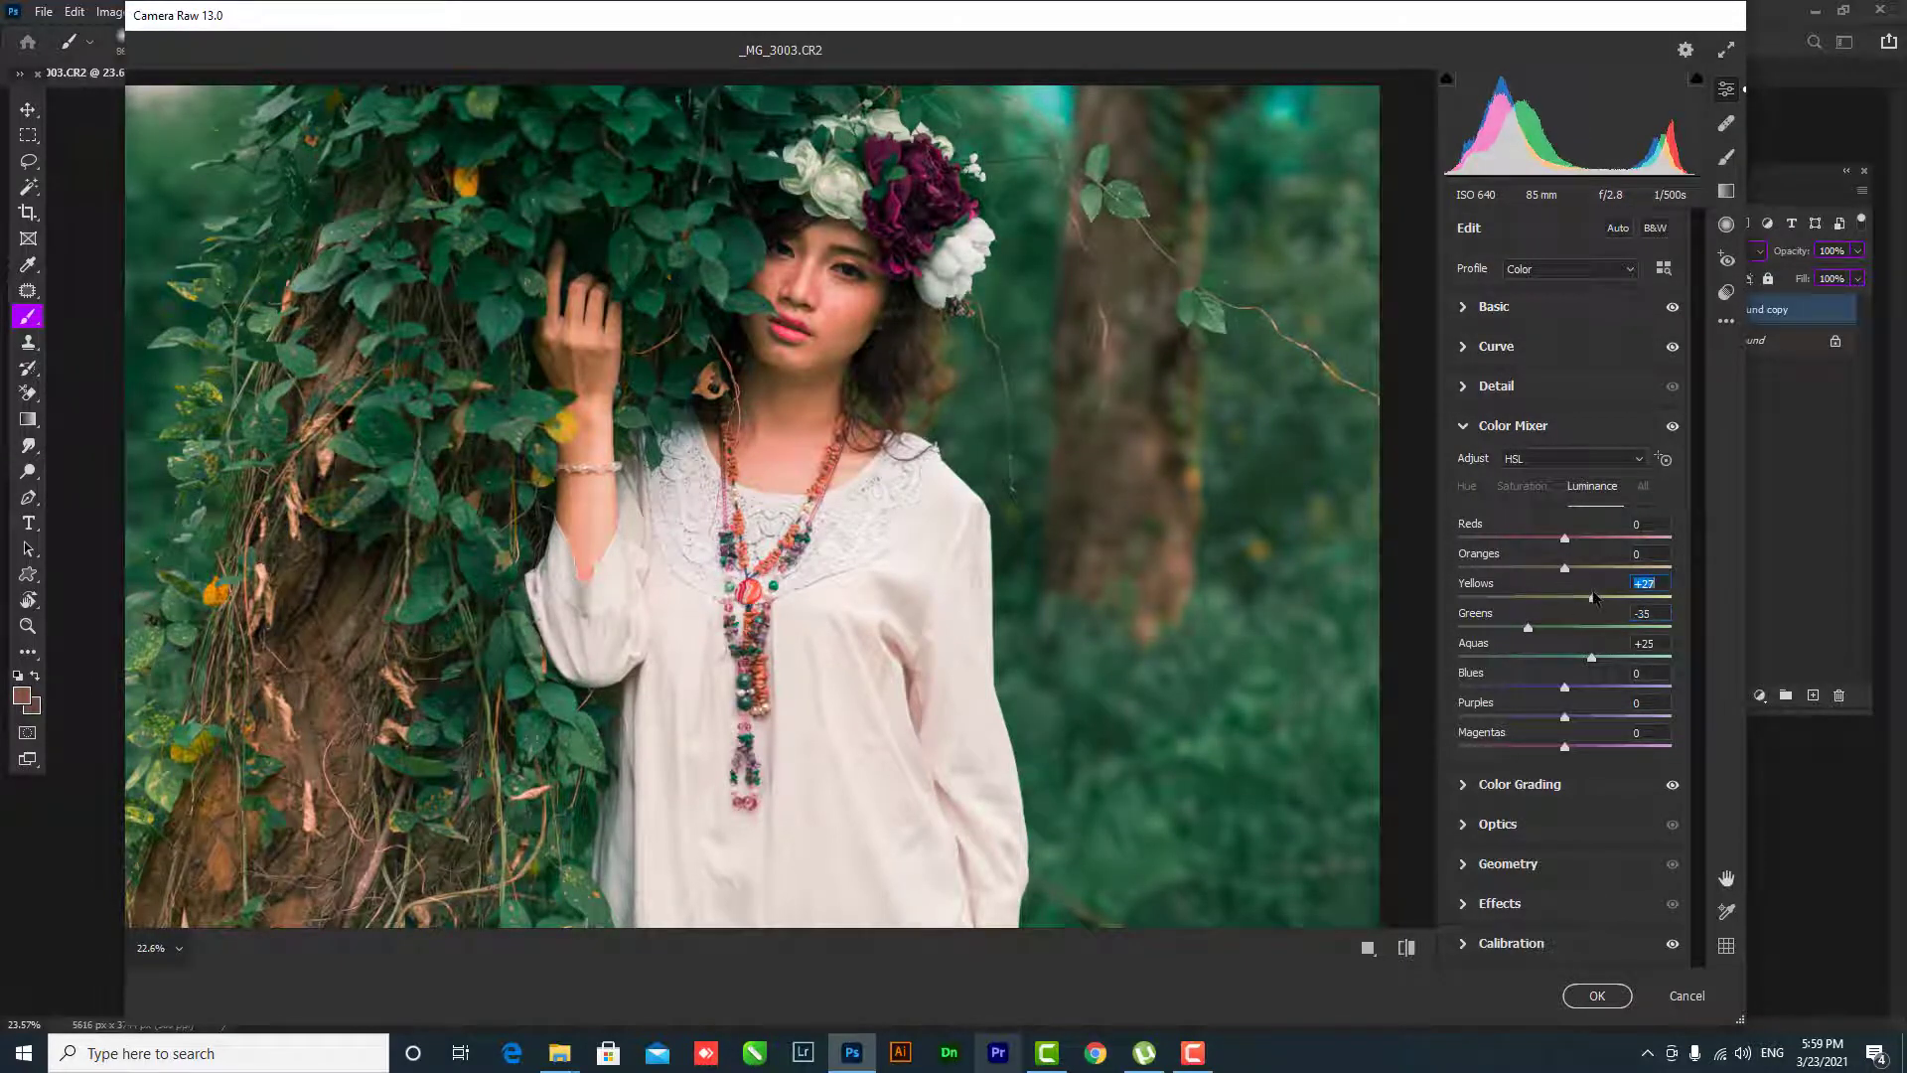
drag(1563, 597, 1562, 594)
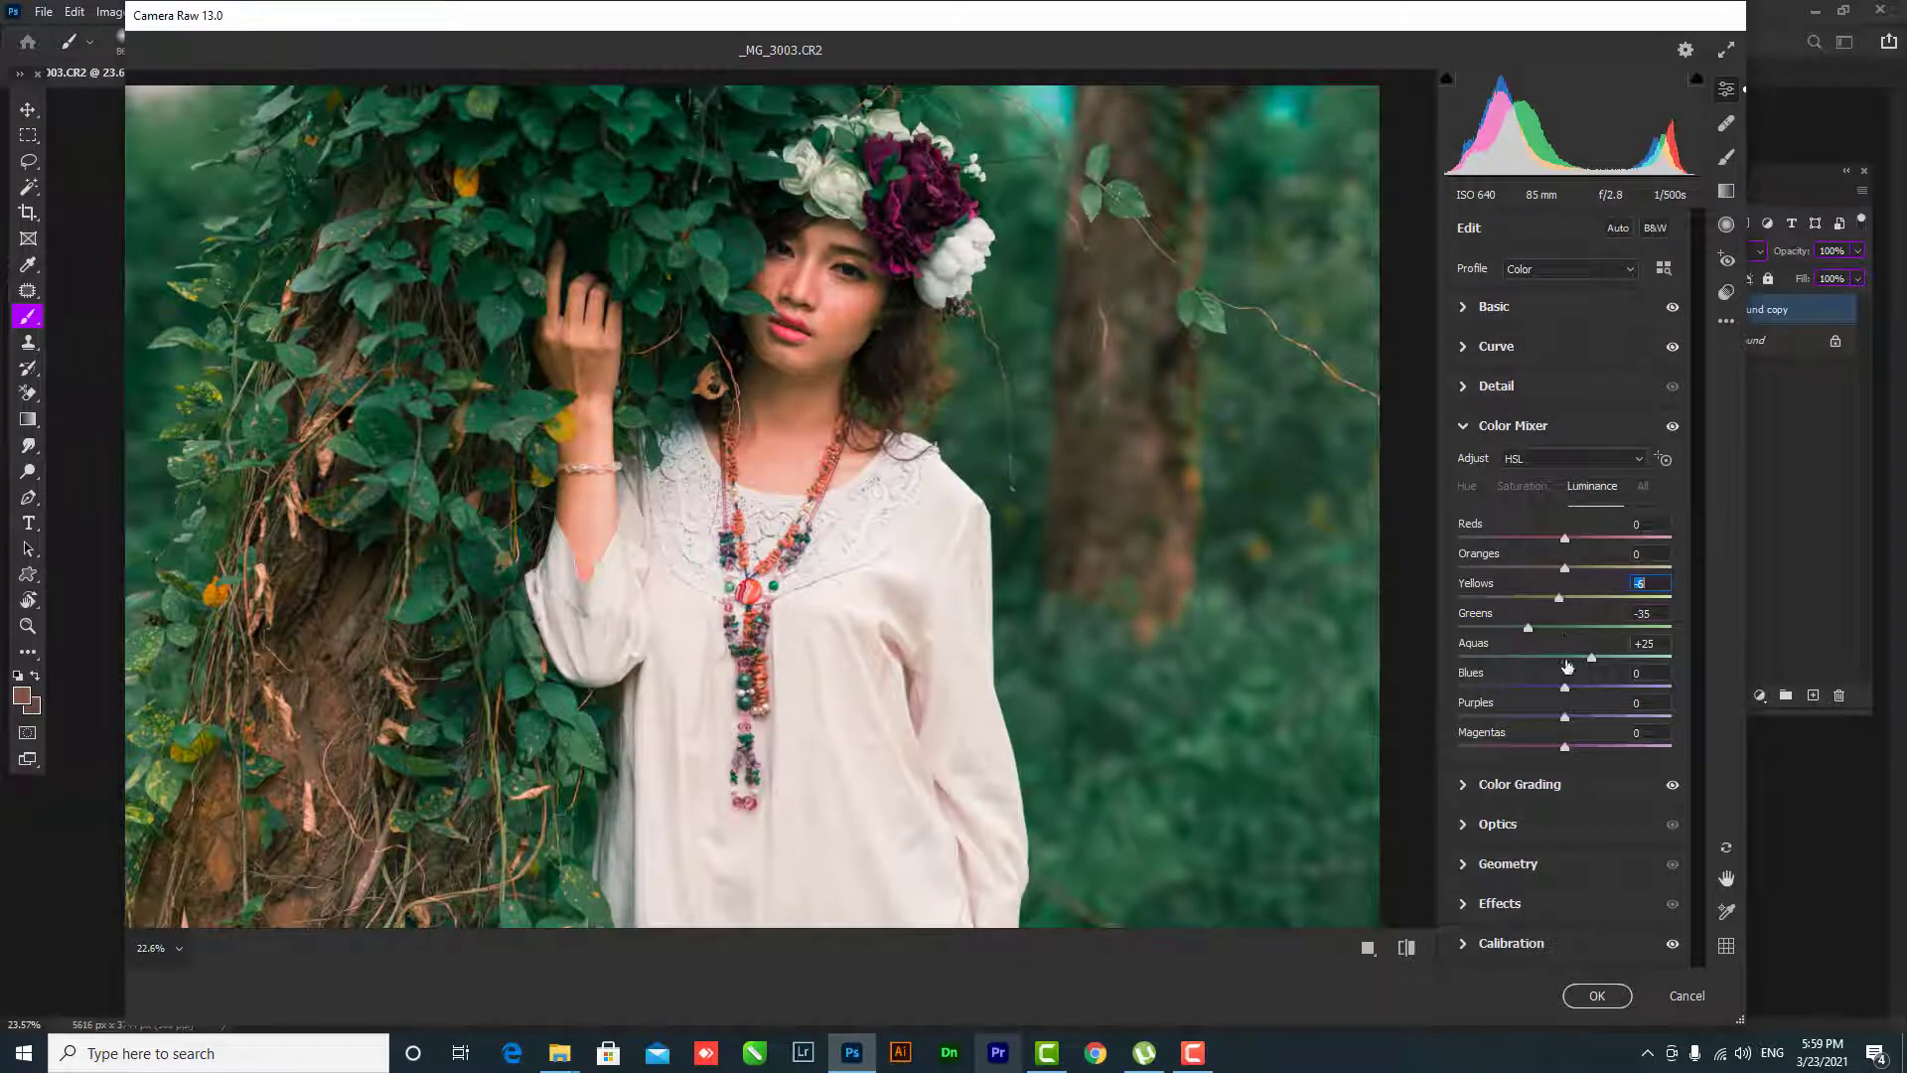
- Compare before and after, then raise Greens luminance to −14 and lower Greens saturation
click(1406, 947)
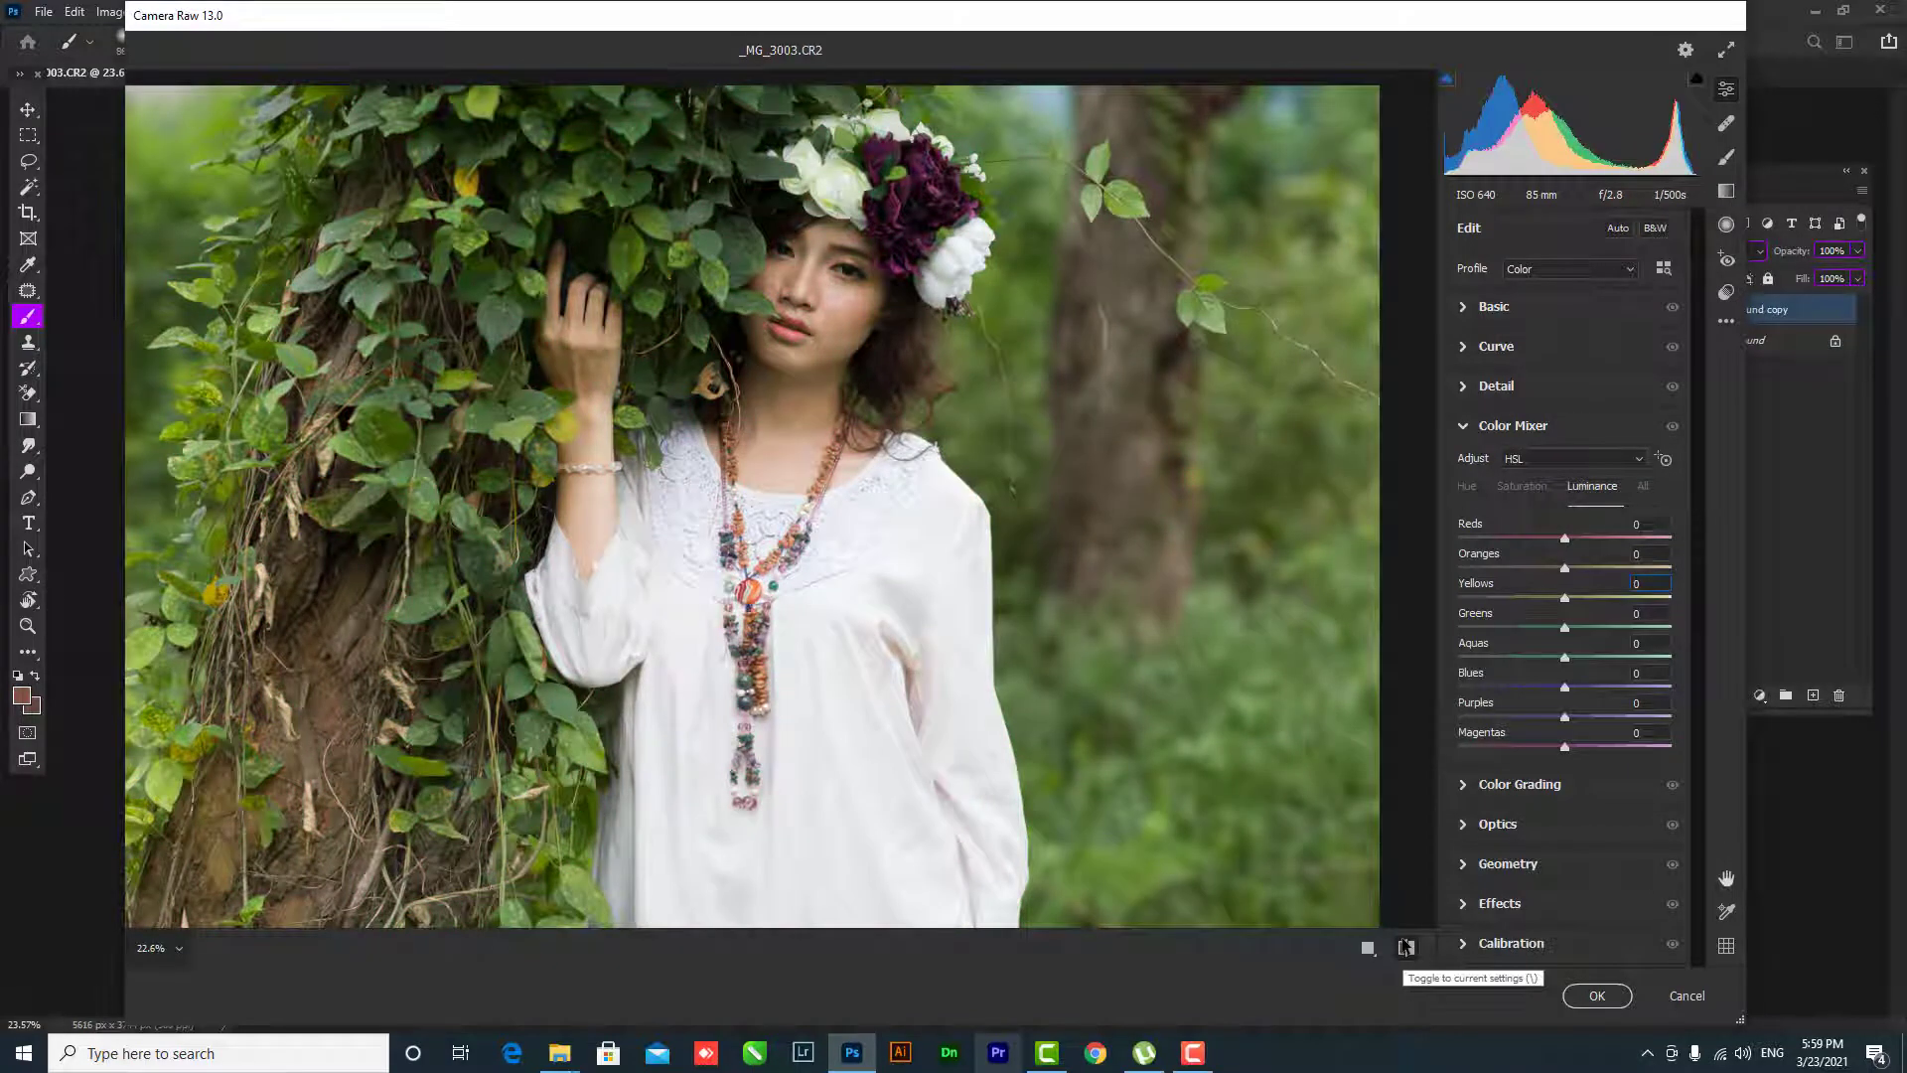
click(1406, 947)
click(1406, 946)
click(1406, 946)
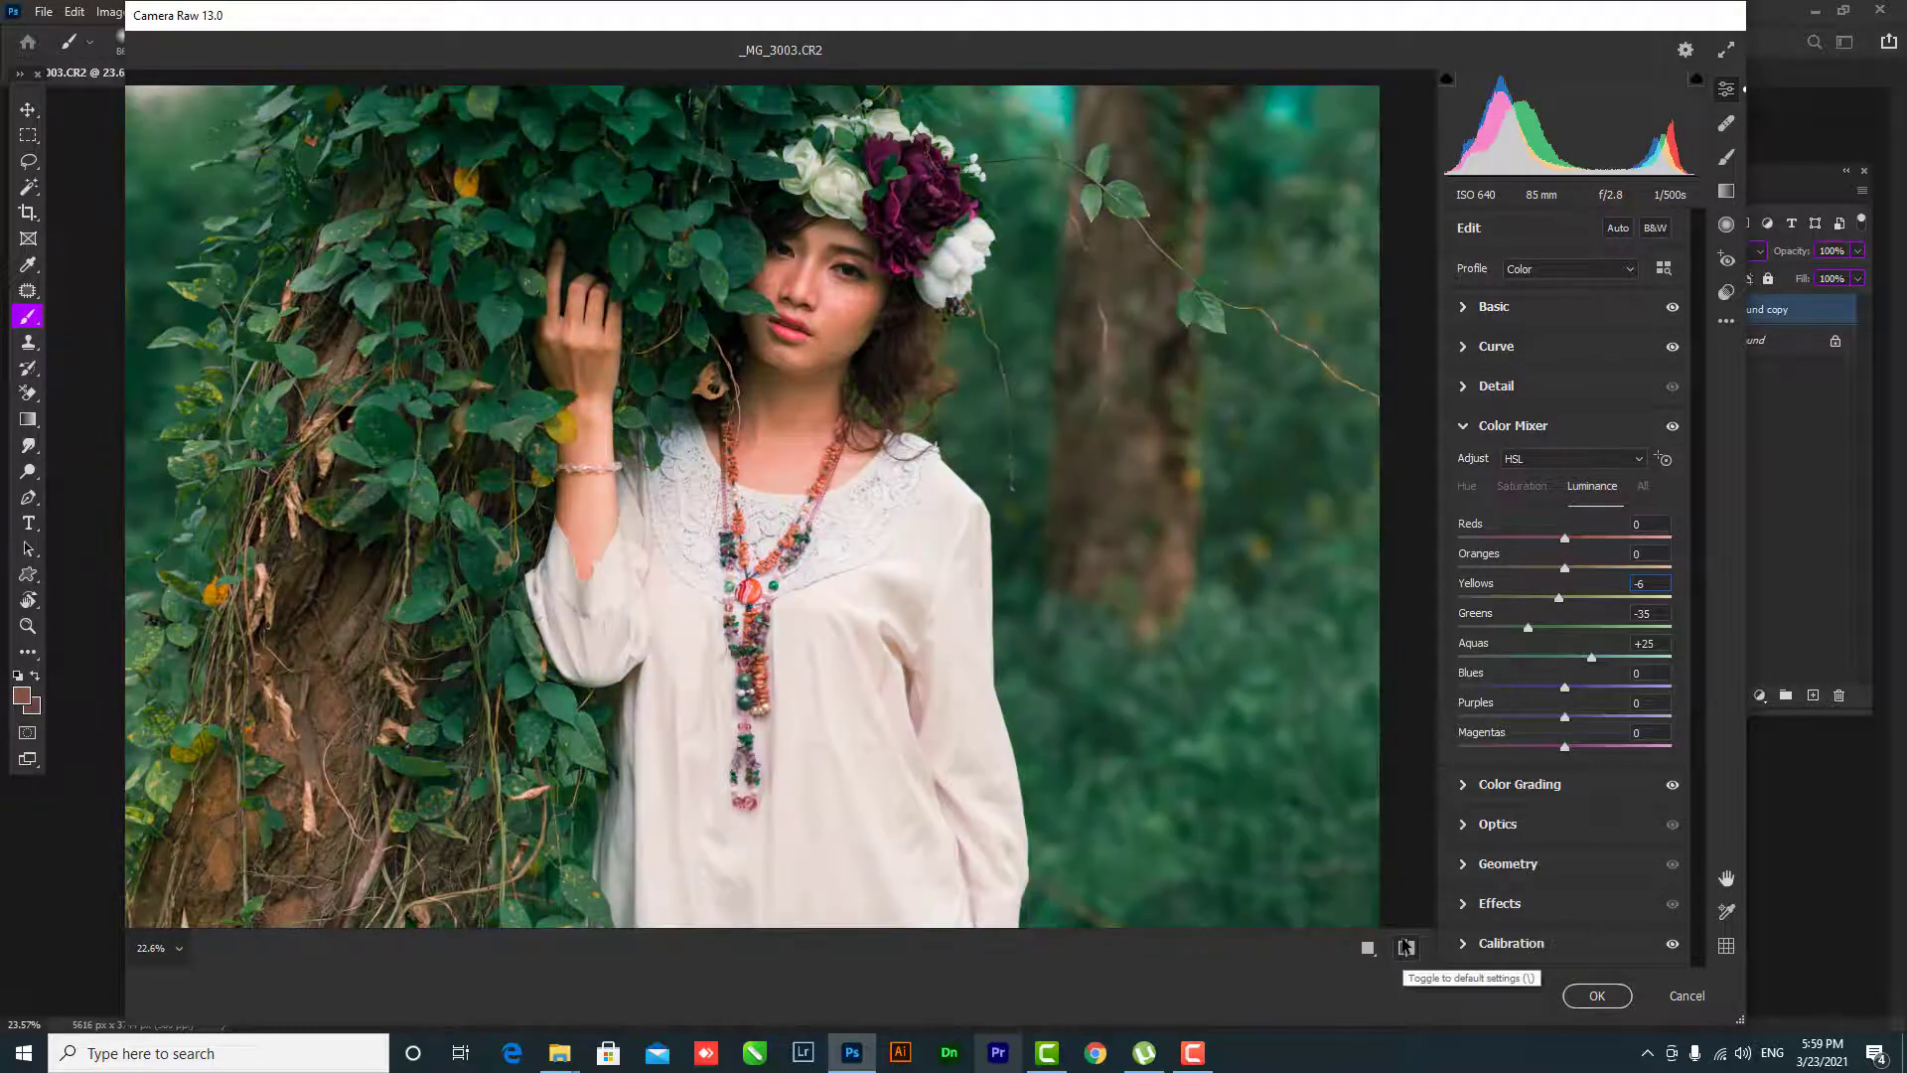
click(1406, 947)
click(1406, 947)
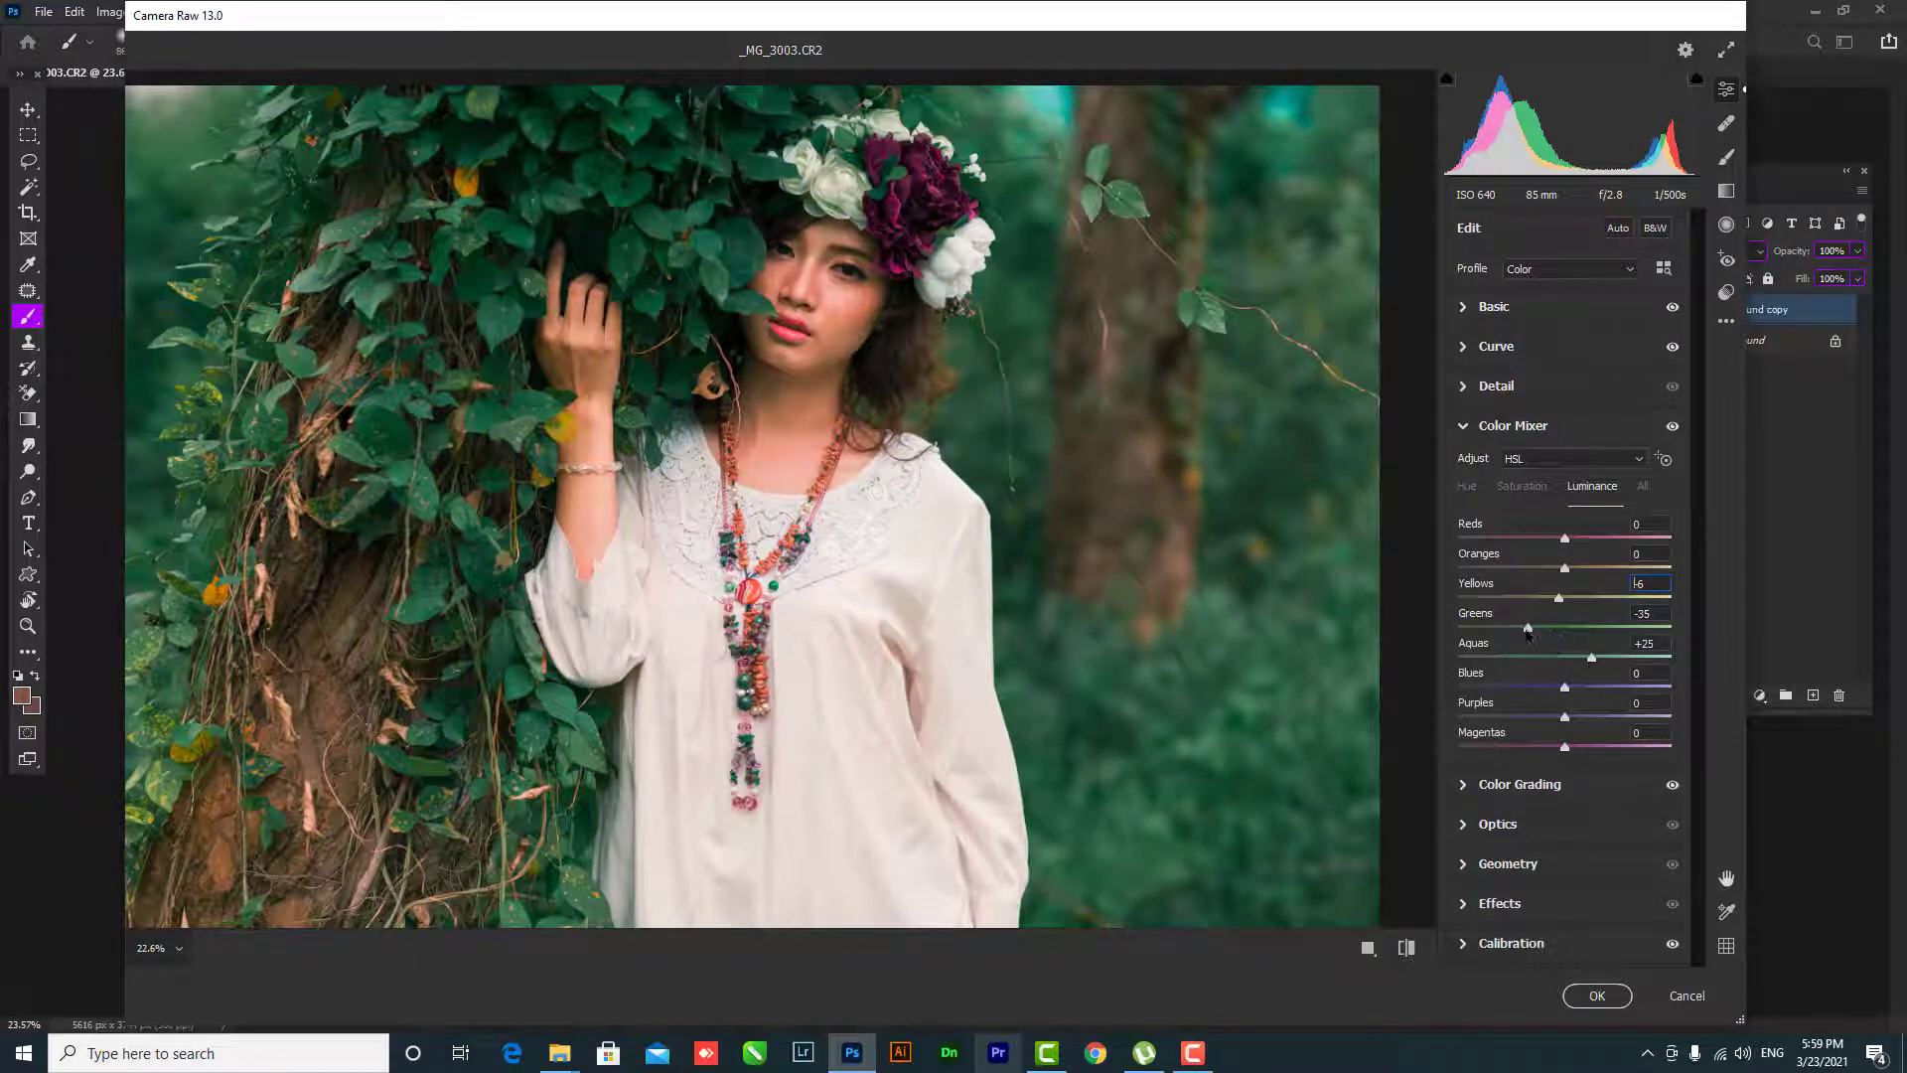
mouse_move(1527, 628)
mouse_down()
mouse_move(1552, 626)
mouse_move(1531, 597)
mouse_up()
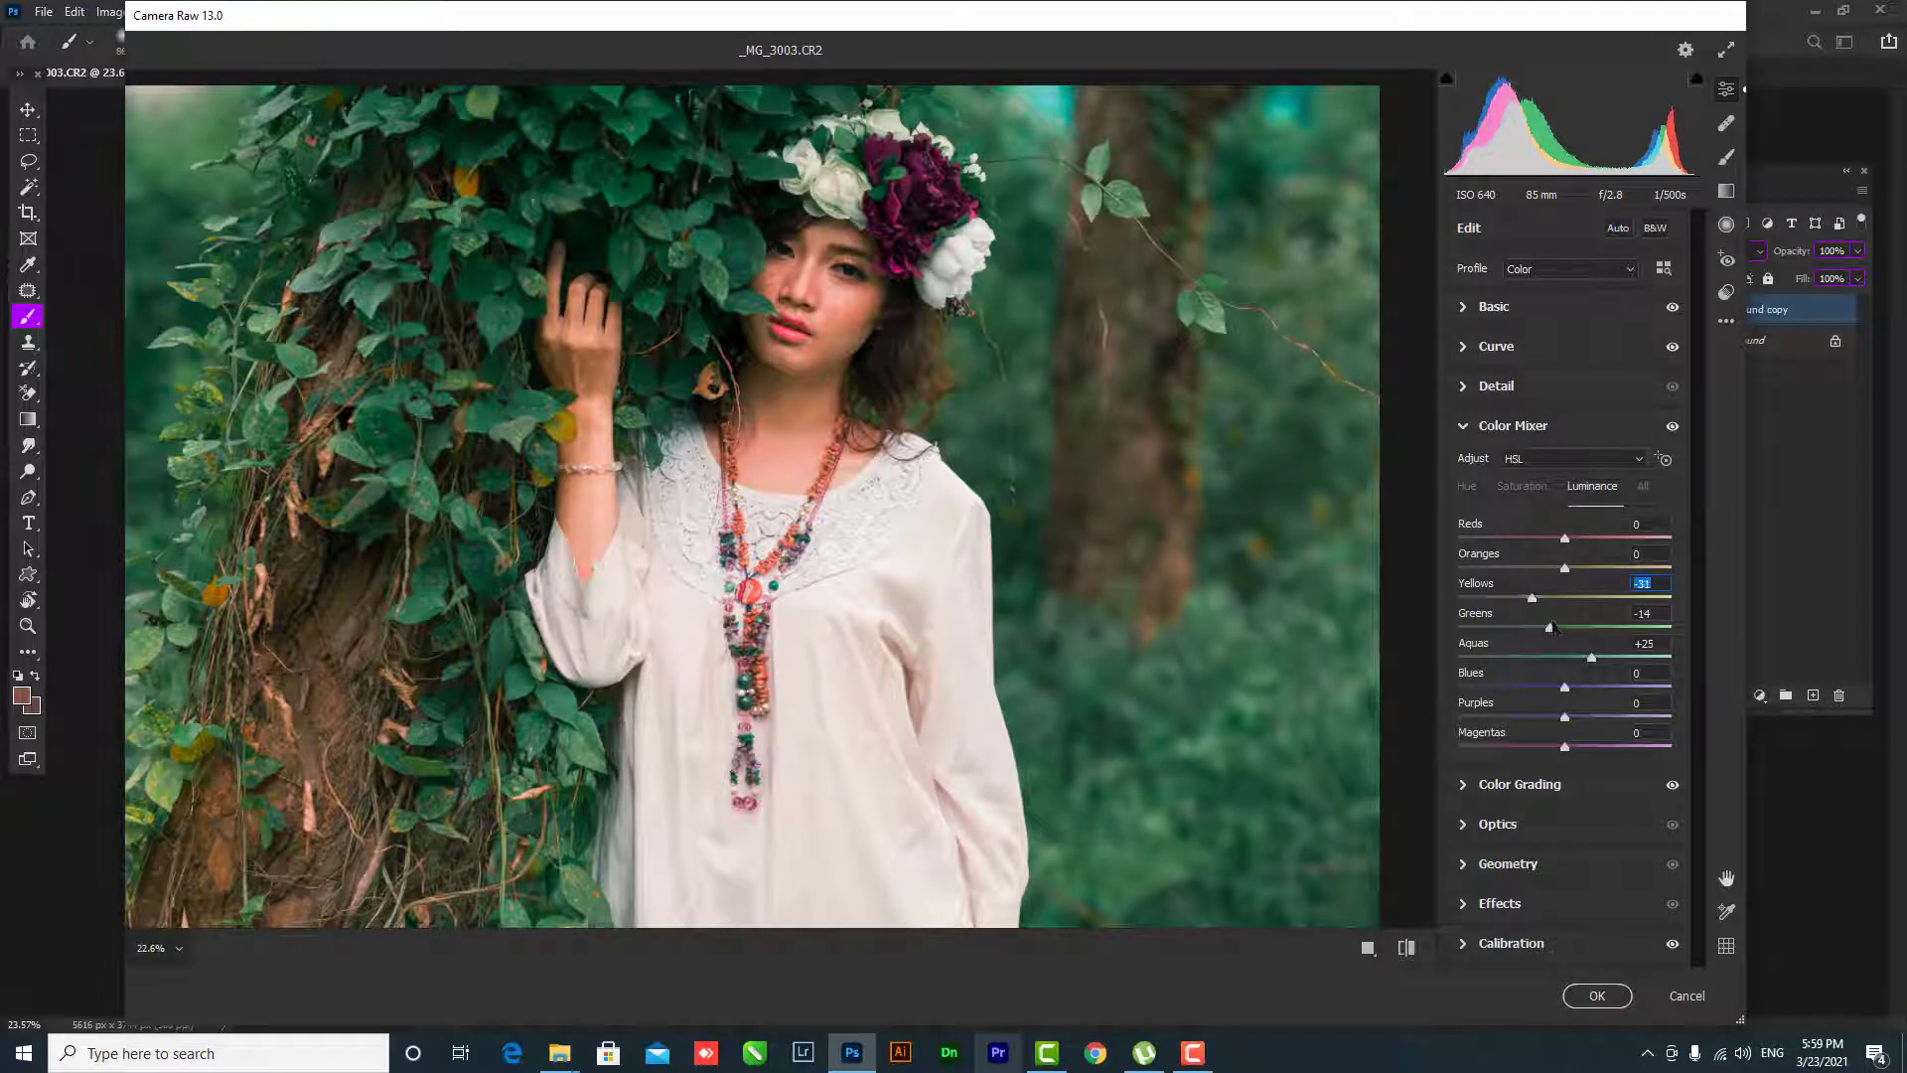
click(1521, 486)
mouse_move(1529, 629)
mouse_down()
mouse_move(1465, 626)
mouse_move(1483, 625)
mouse_up()
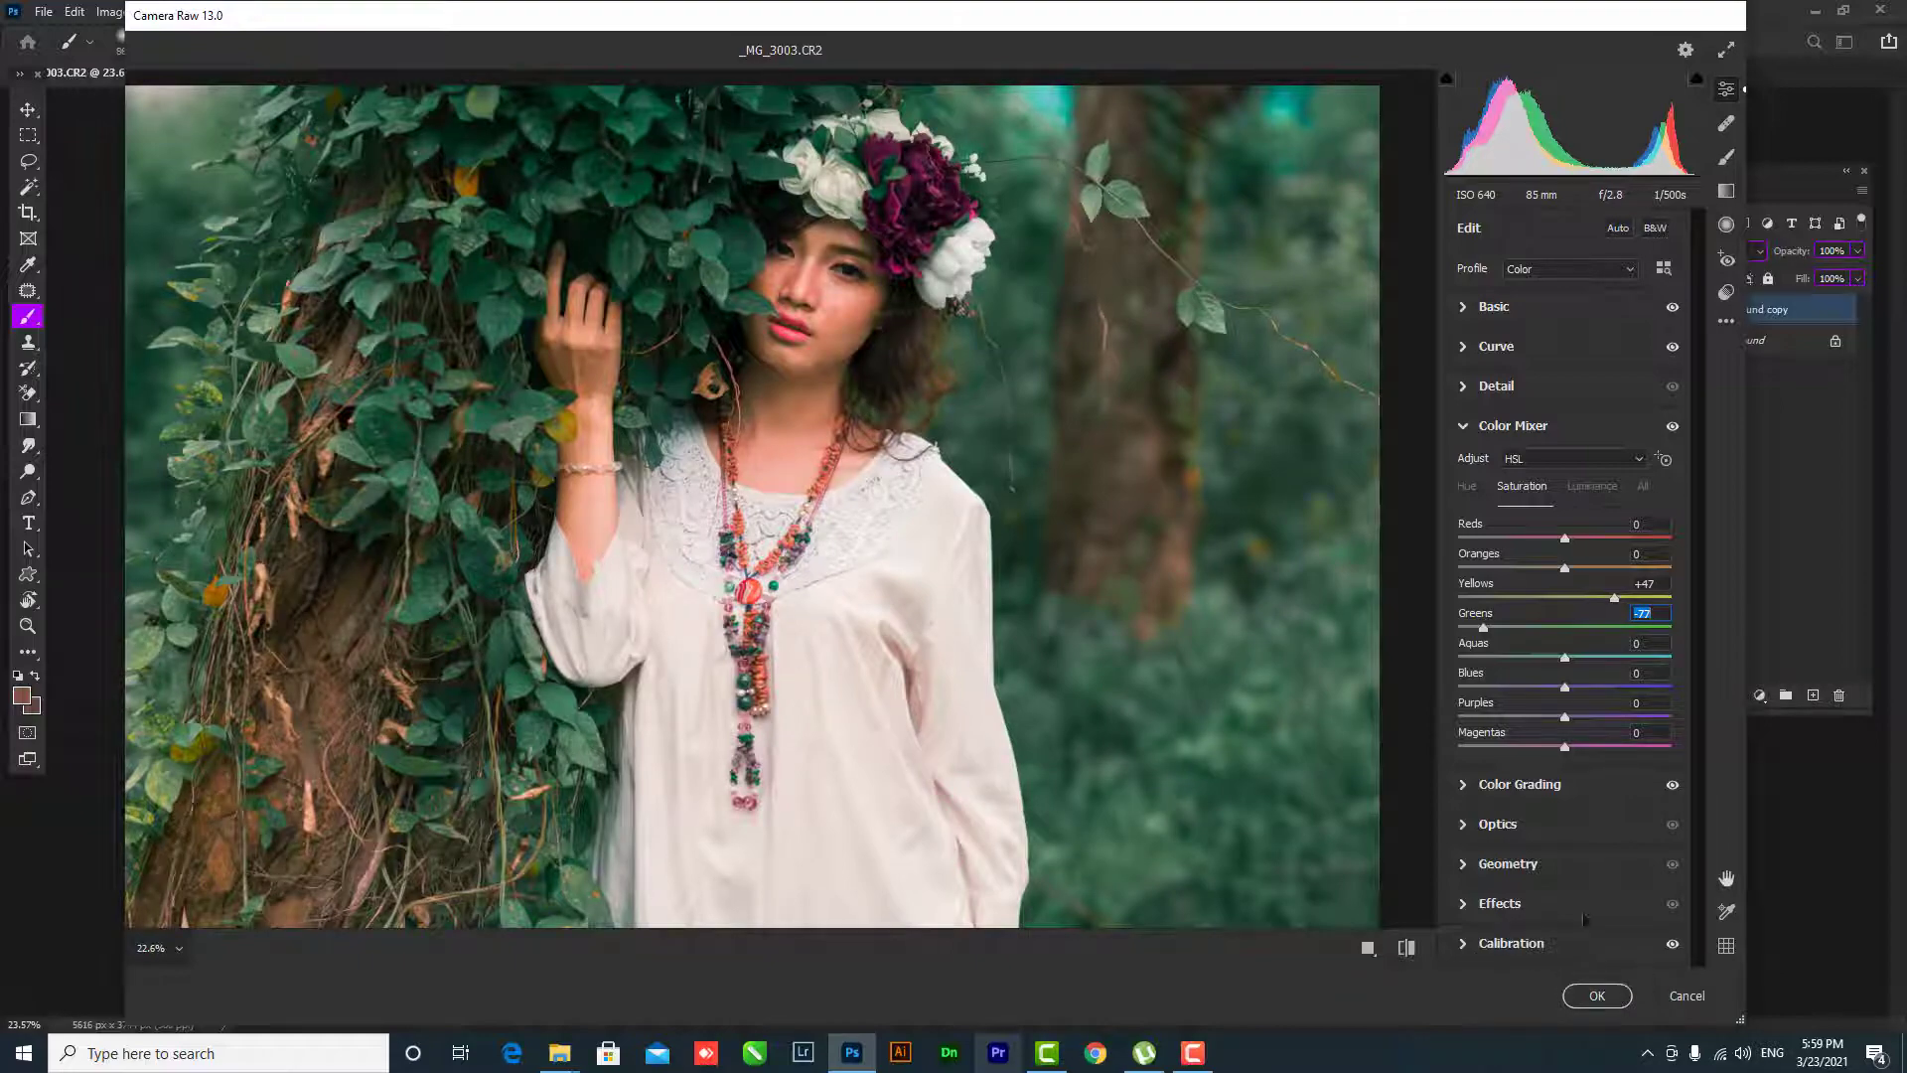
- Recheck against the original, then shift the Yellows and Aquas hues
click(1408, 947)
click(1408, 947)
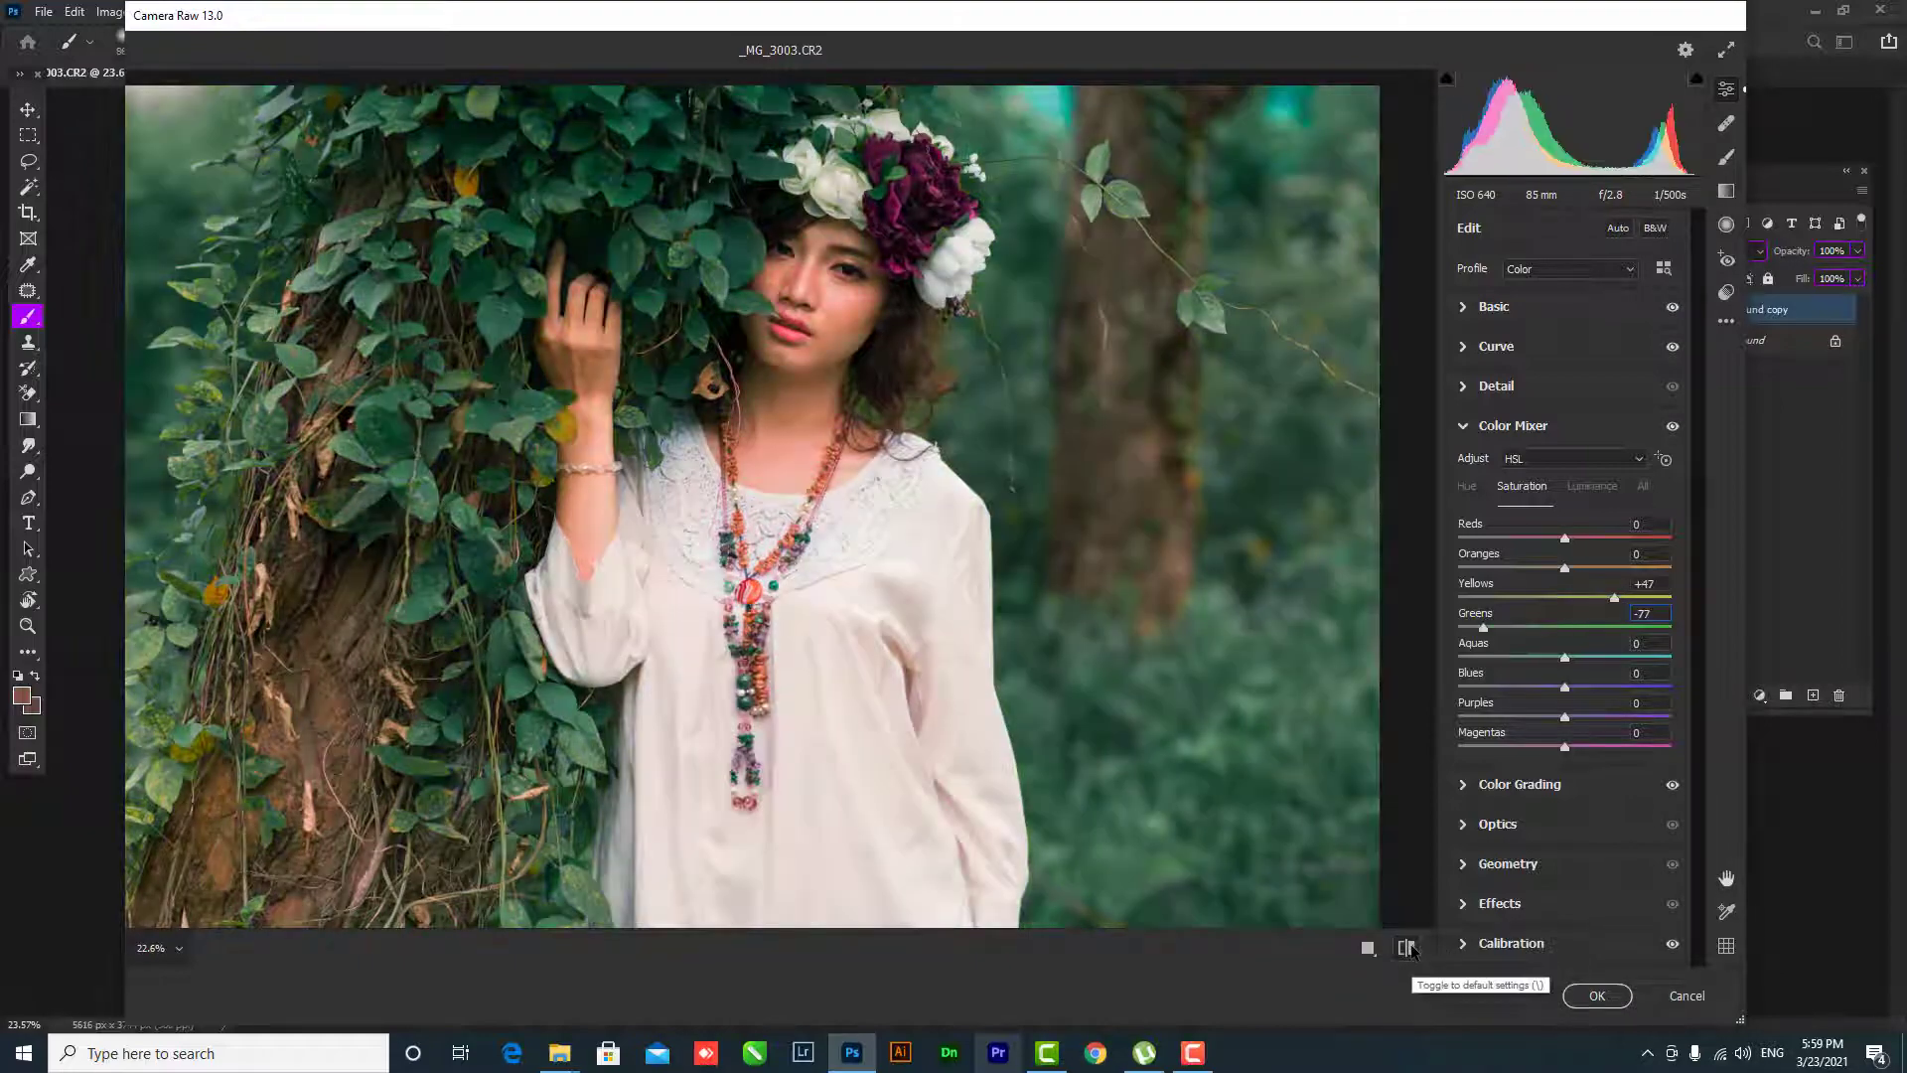
click(1408, 947)
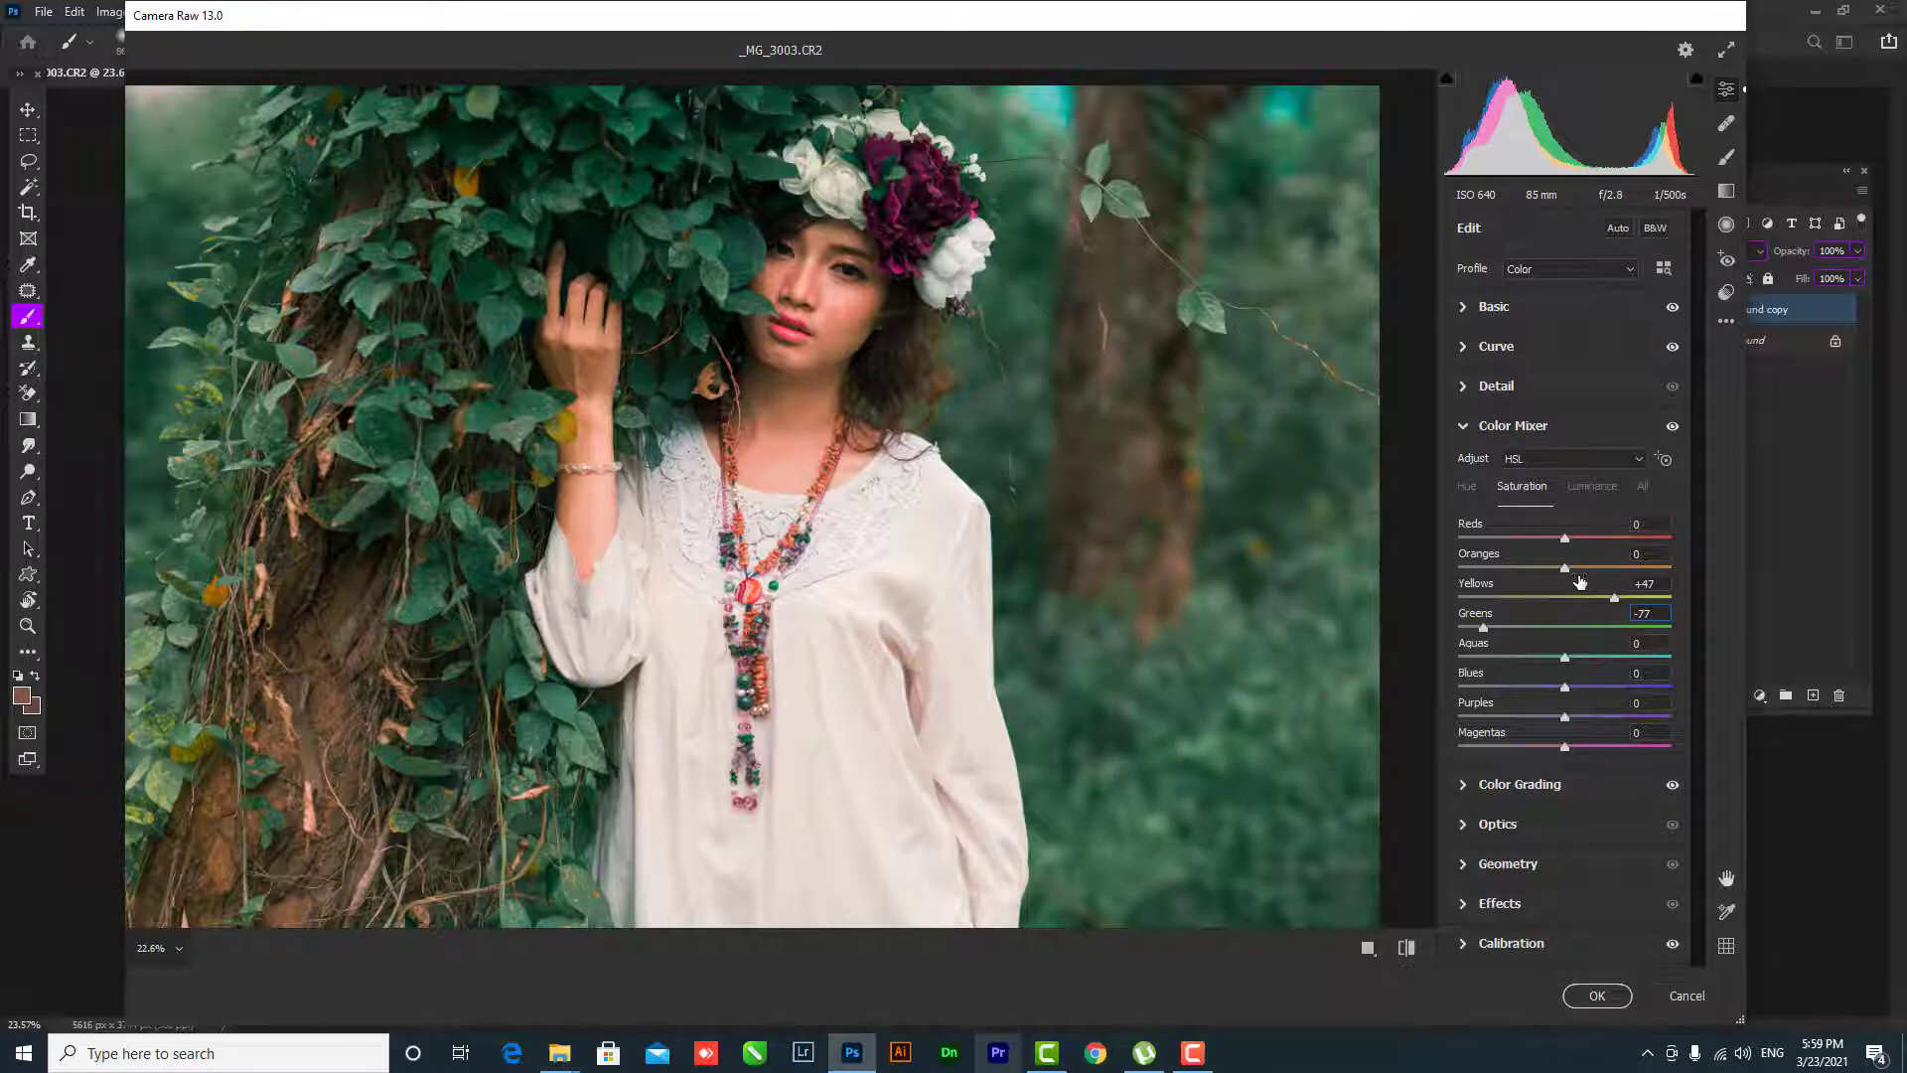
click(1468, 487)
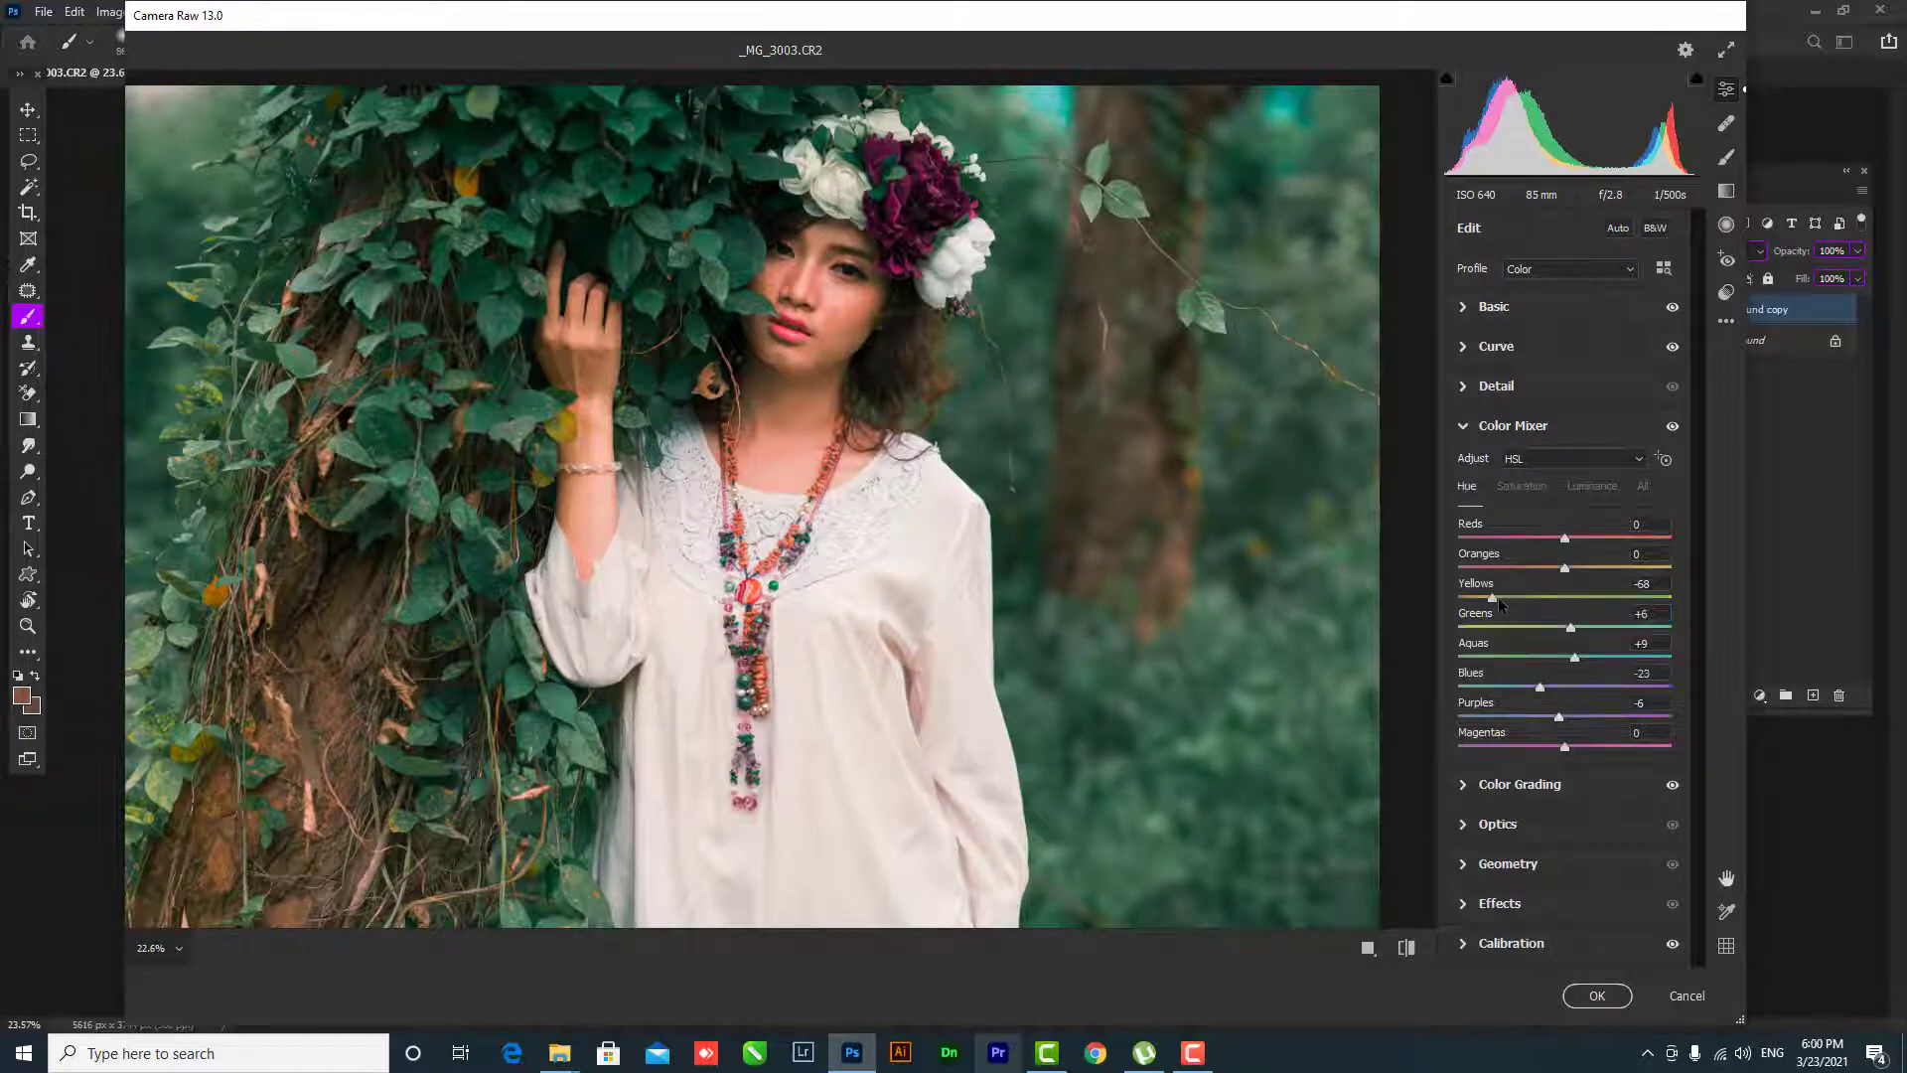
mouse_move(1493, 597)
mouse_down()
mouse_move(1608, 597)
mouse_move(1551, 594)
mouse_move(1568, 568)
mouse_up()
mouse_move(1574, 658)
mouse_down()
mouse_move(1651, 657)
mouse_move(1527, 597)
mouse_move(1598, 597)
mouse_move(1569, 571)
mouse_move(1495, 559)
mouse_move(1593, 532)
mouse_move(1568, 547)
mouse_up()
- Set saturation to Oranges +16, Yellows +43 and Greens −74
click(1535, 488)
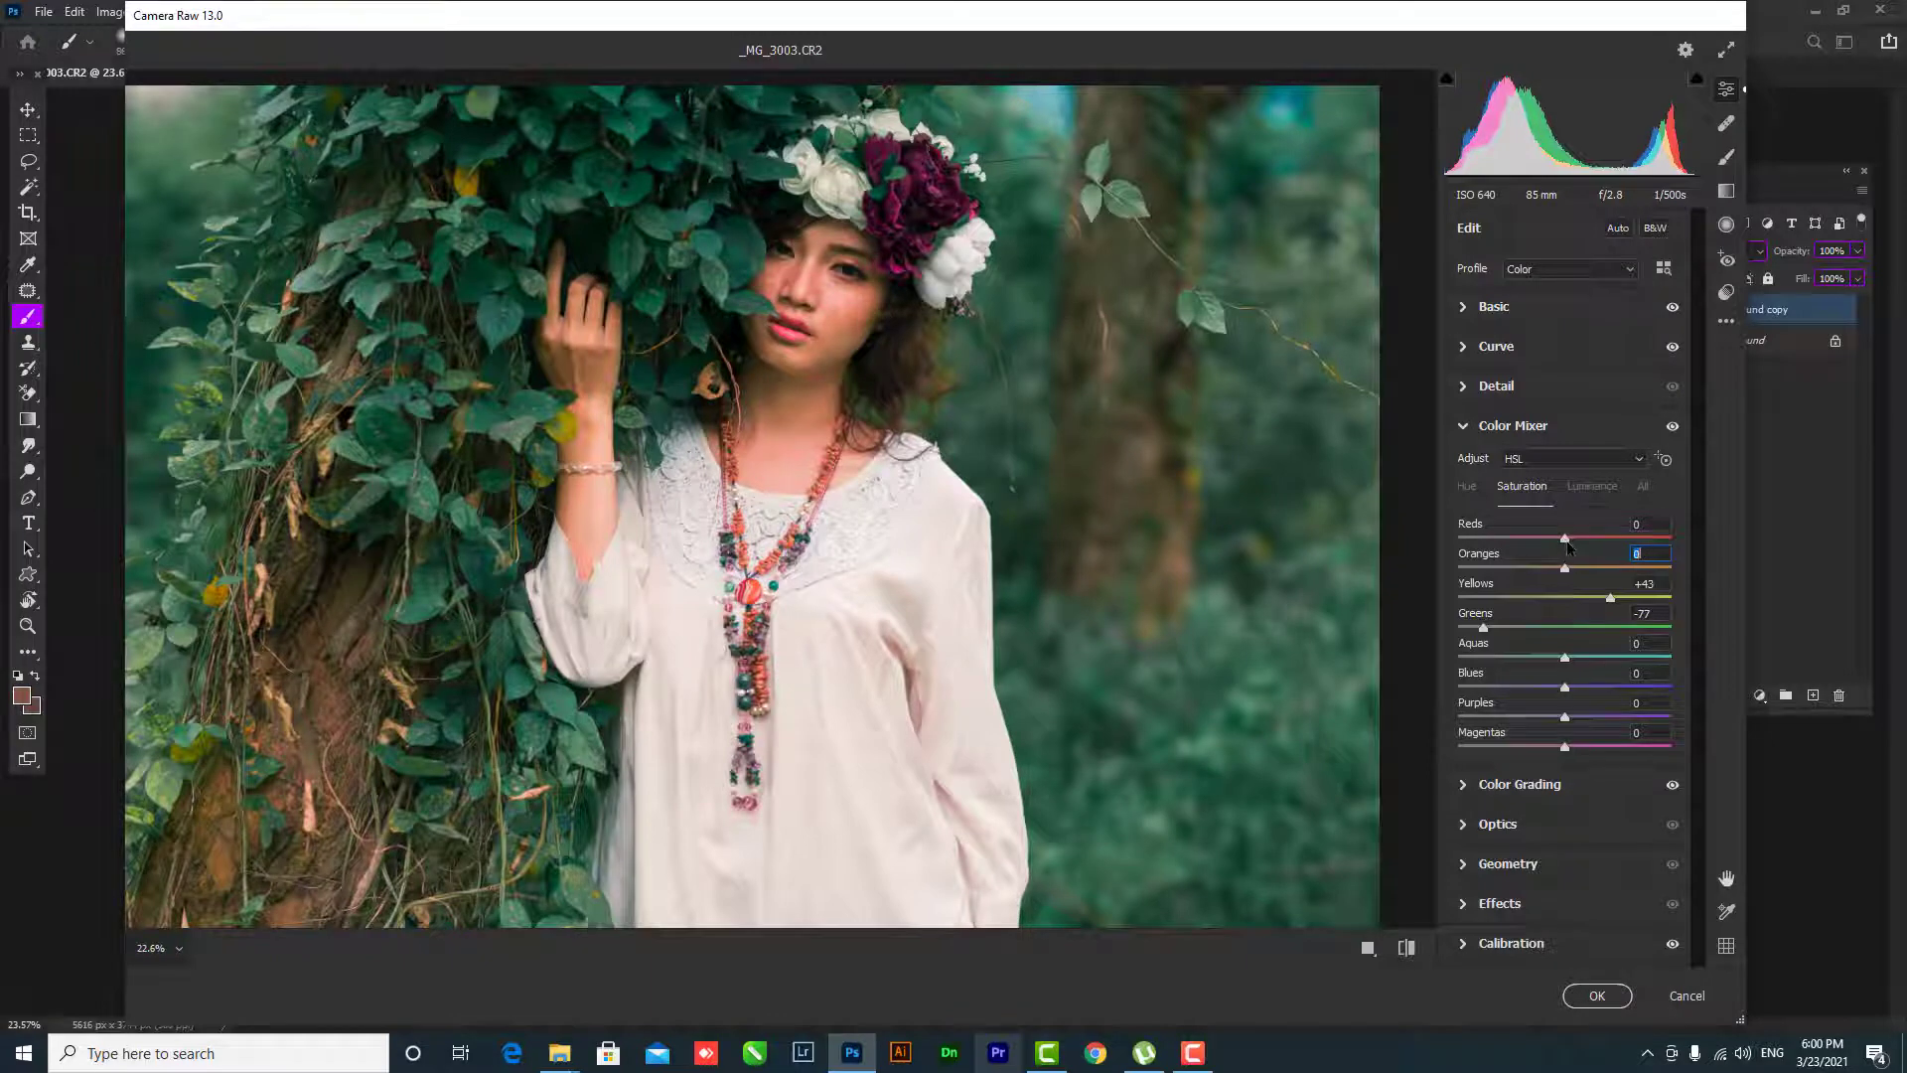
key(Up)
key(Up)
key(Up)
drag(1578, 567, 1590, 568)
mouse_move(1484, 628)
mouse_down()
mouse_move(1509, 626)
mouse_move(1487, 627)
mouse_up()
- Set Texture +24, Clarity +14, Dehaze +14, Saturation +4 and Blacks −13
click(1463, 346)
click(1469, 312)
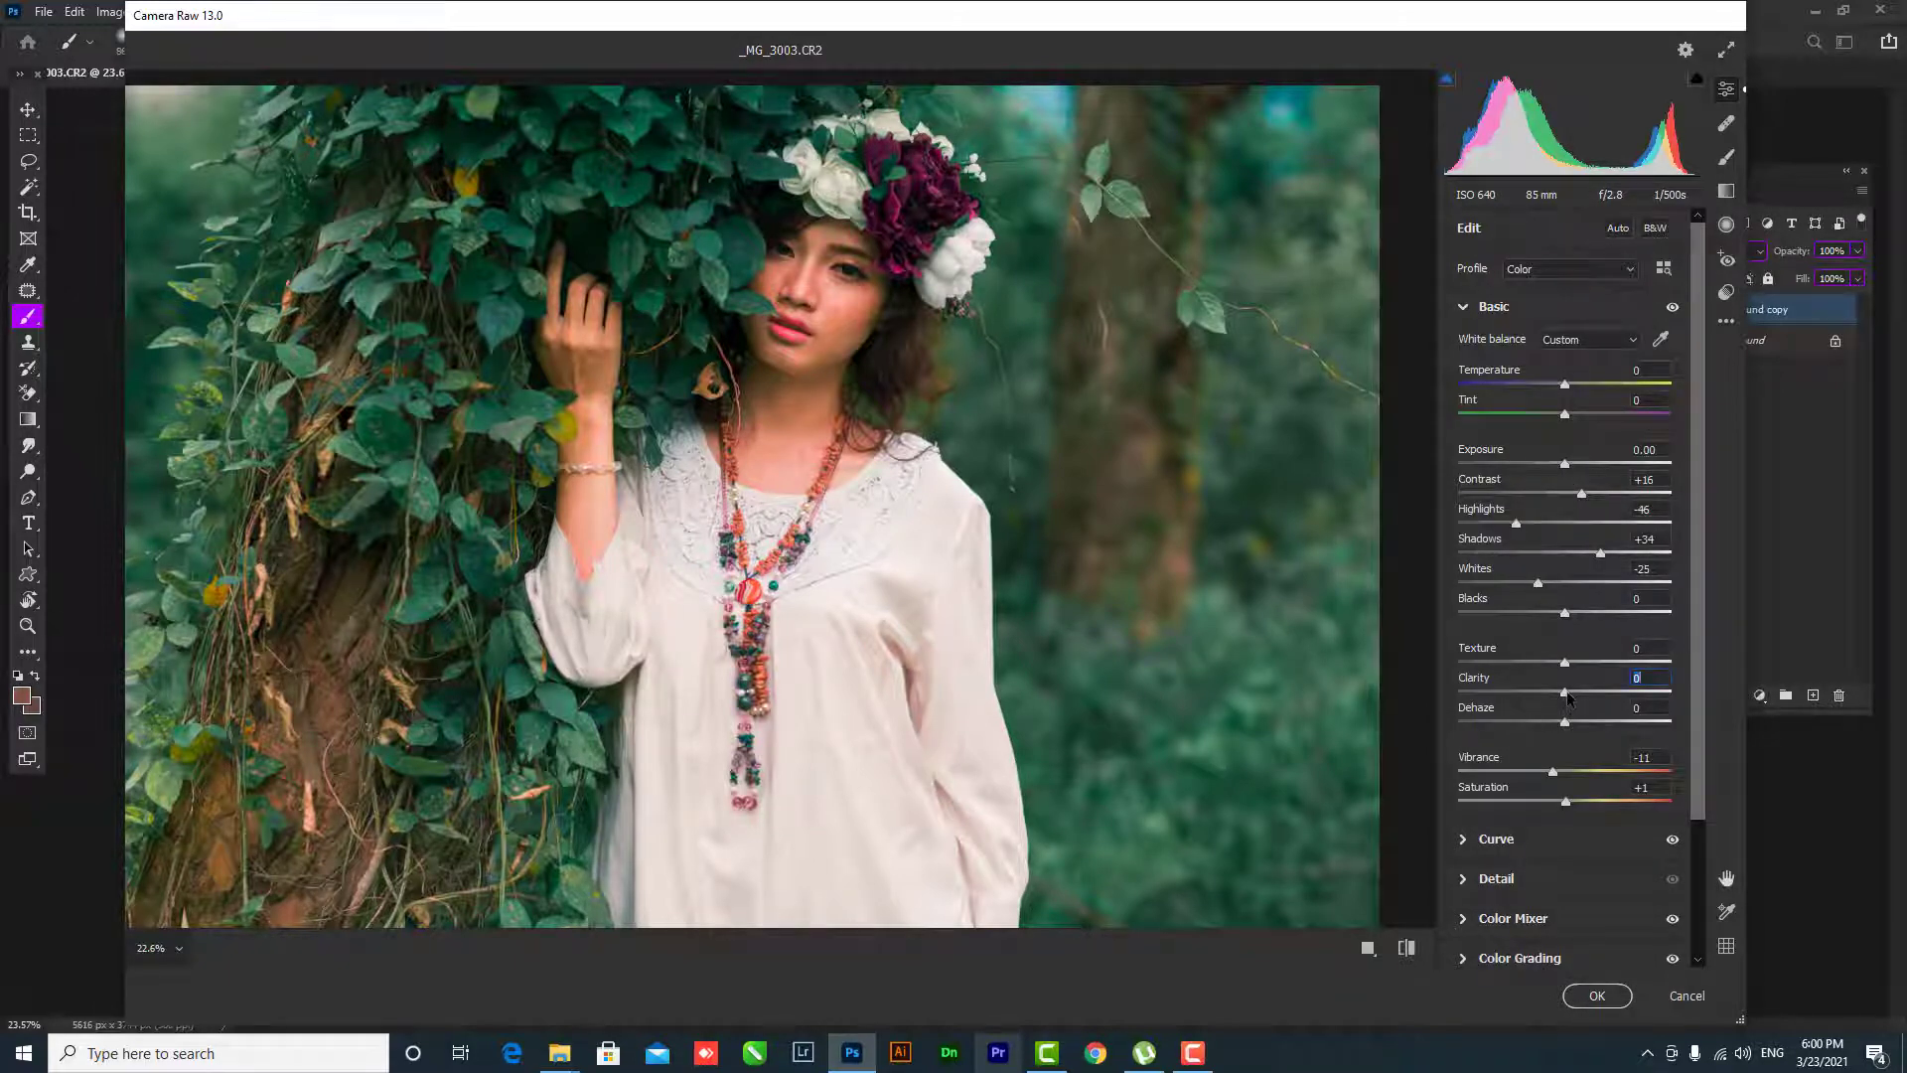
mouse_move(1566, 694)
mouse_down()
mouse_move(1586, 692)
mouse_move(1586, 661)
mouse_up()
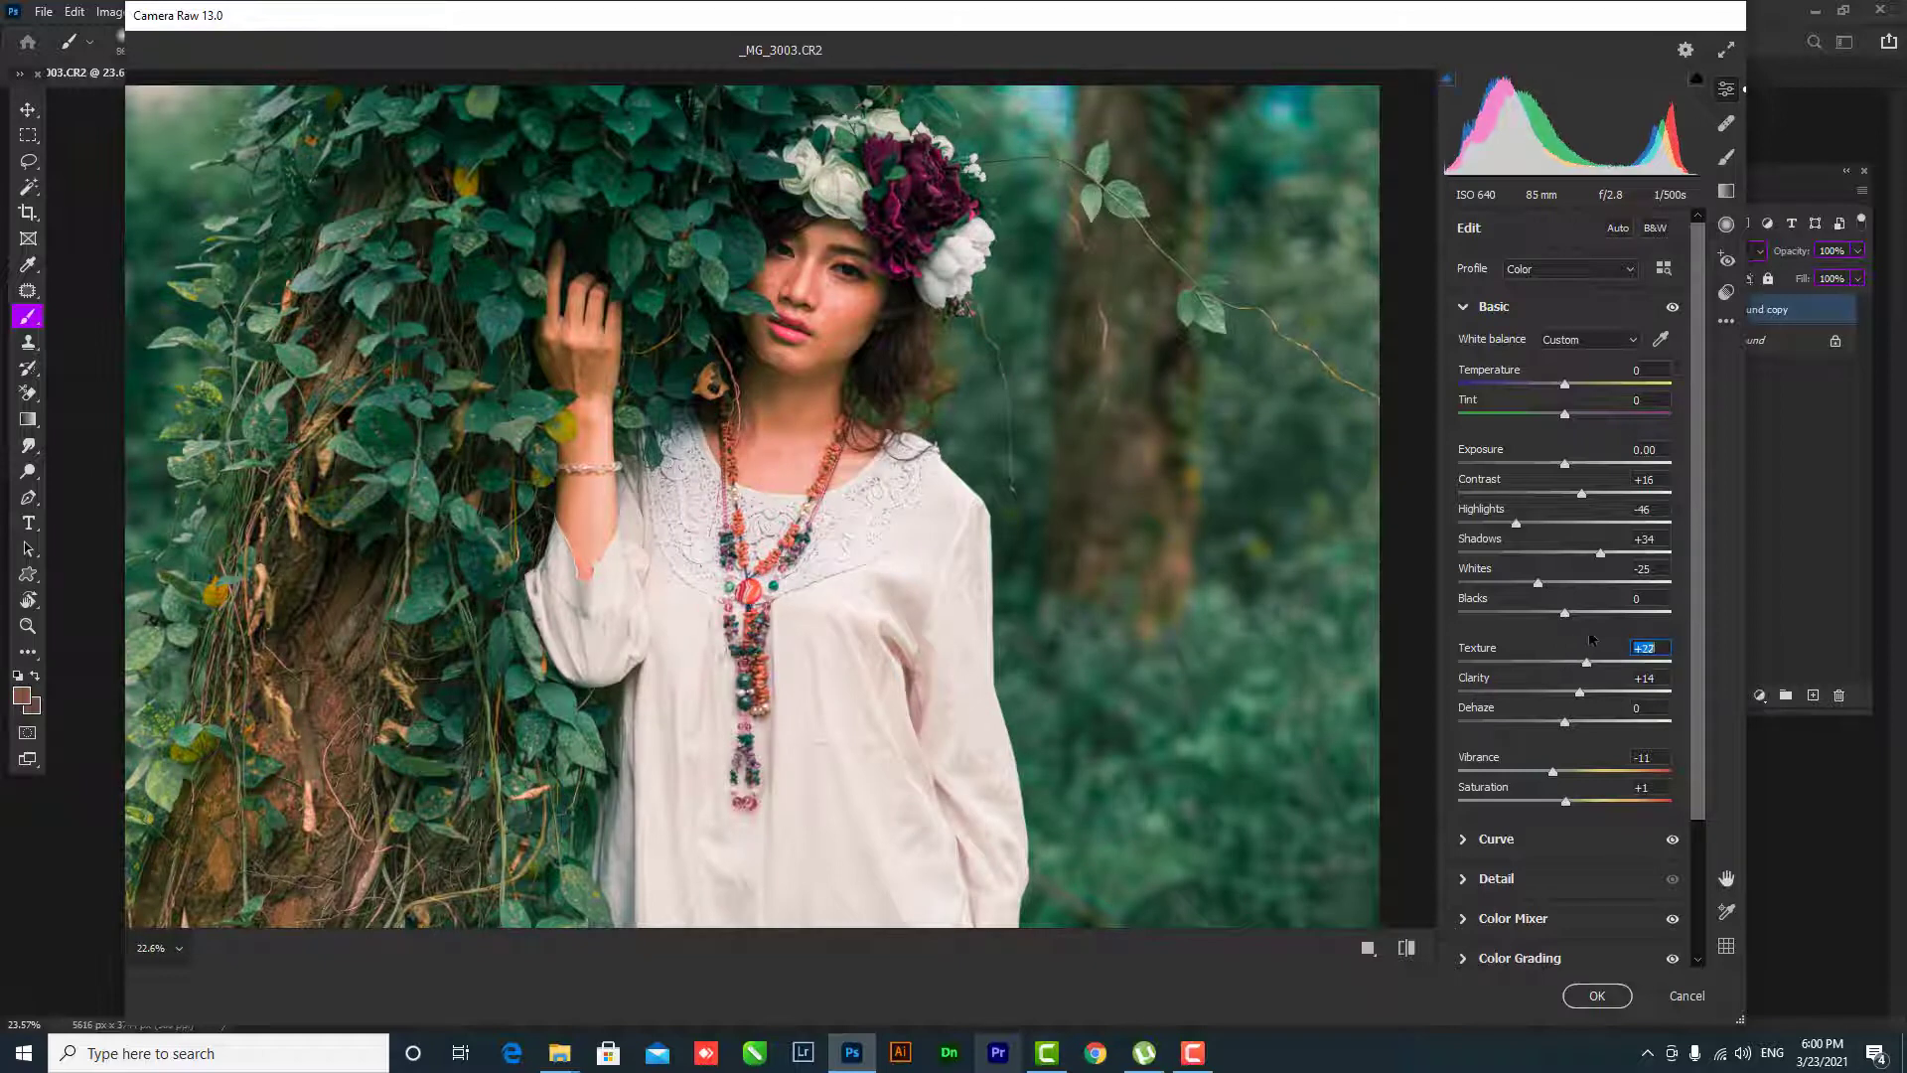
click(1565, 722)
drag(1567, 724, 1583, 724)
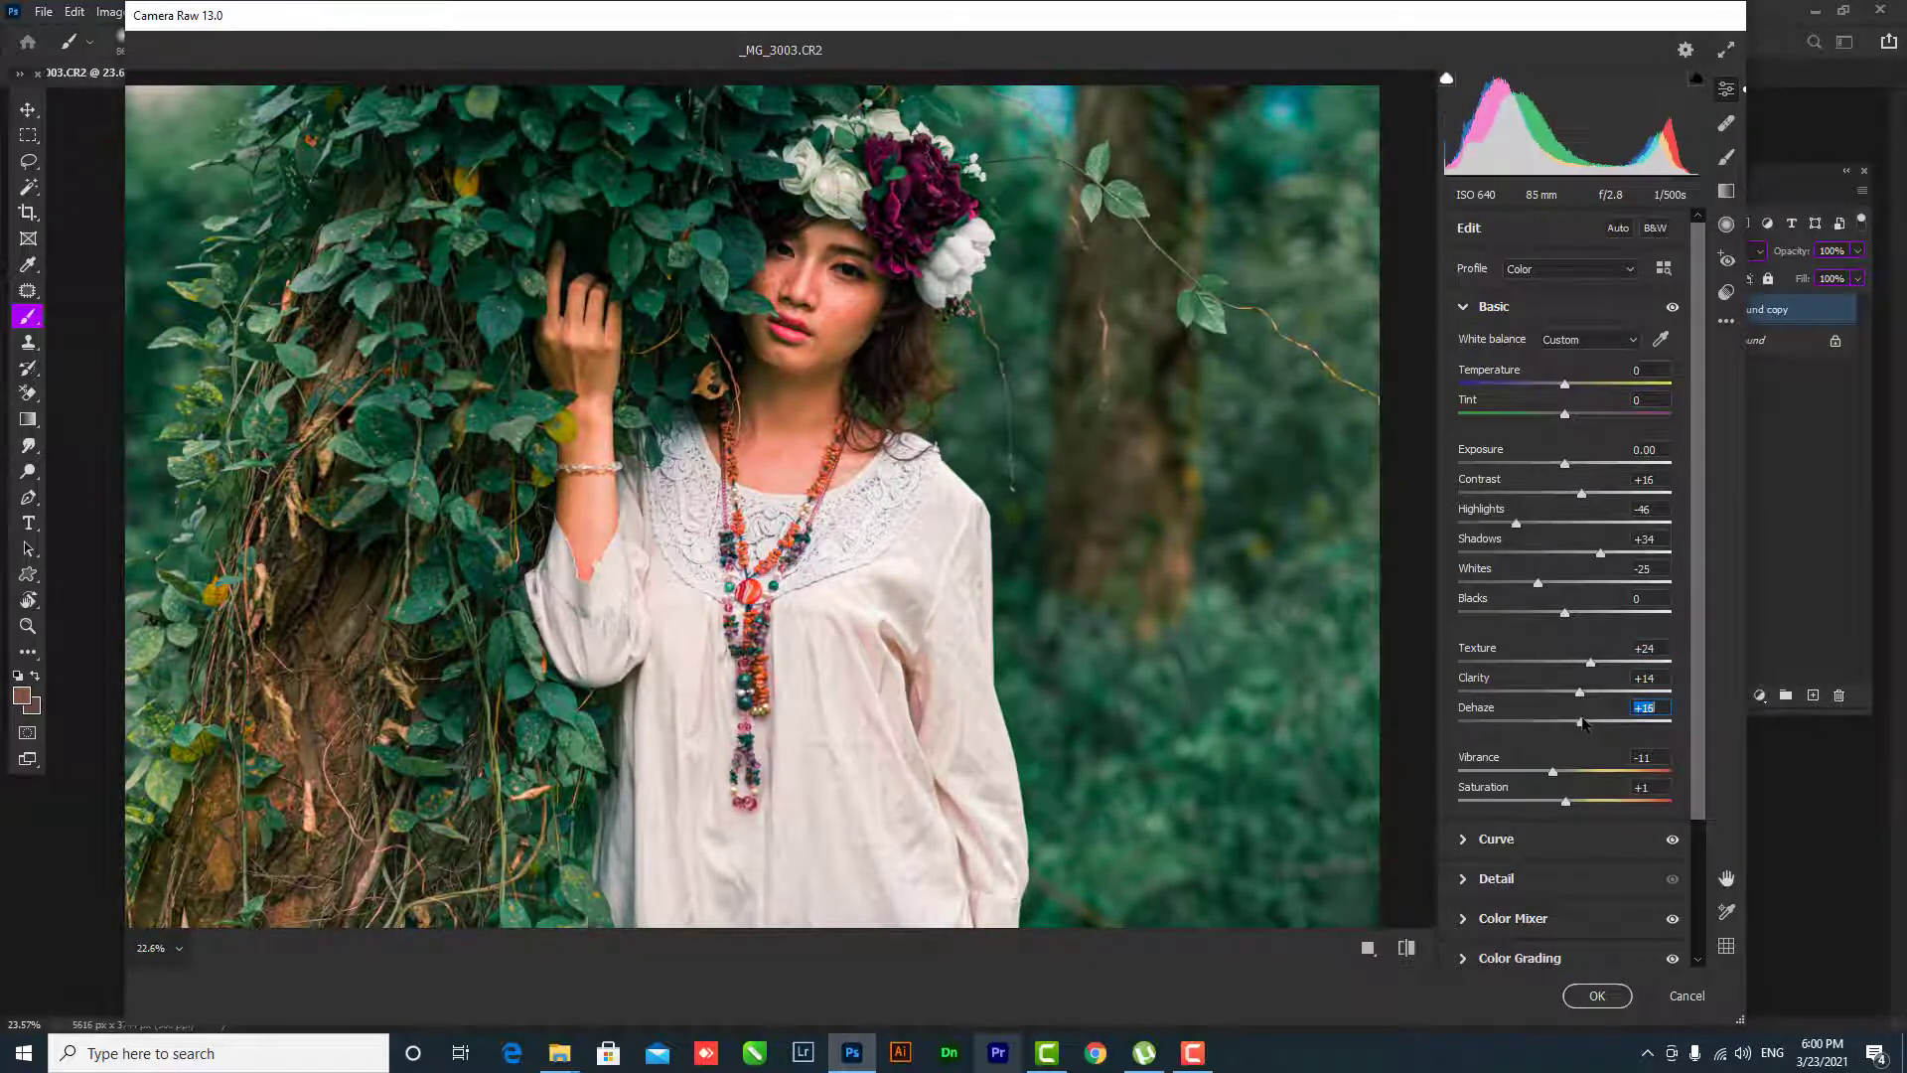
click(1555, 773)
drag(1567, 803, 1572, 800)
drag(1563, 613, 1551, 606)
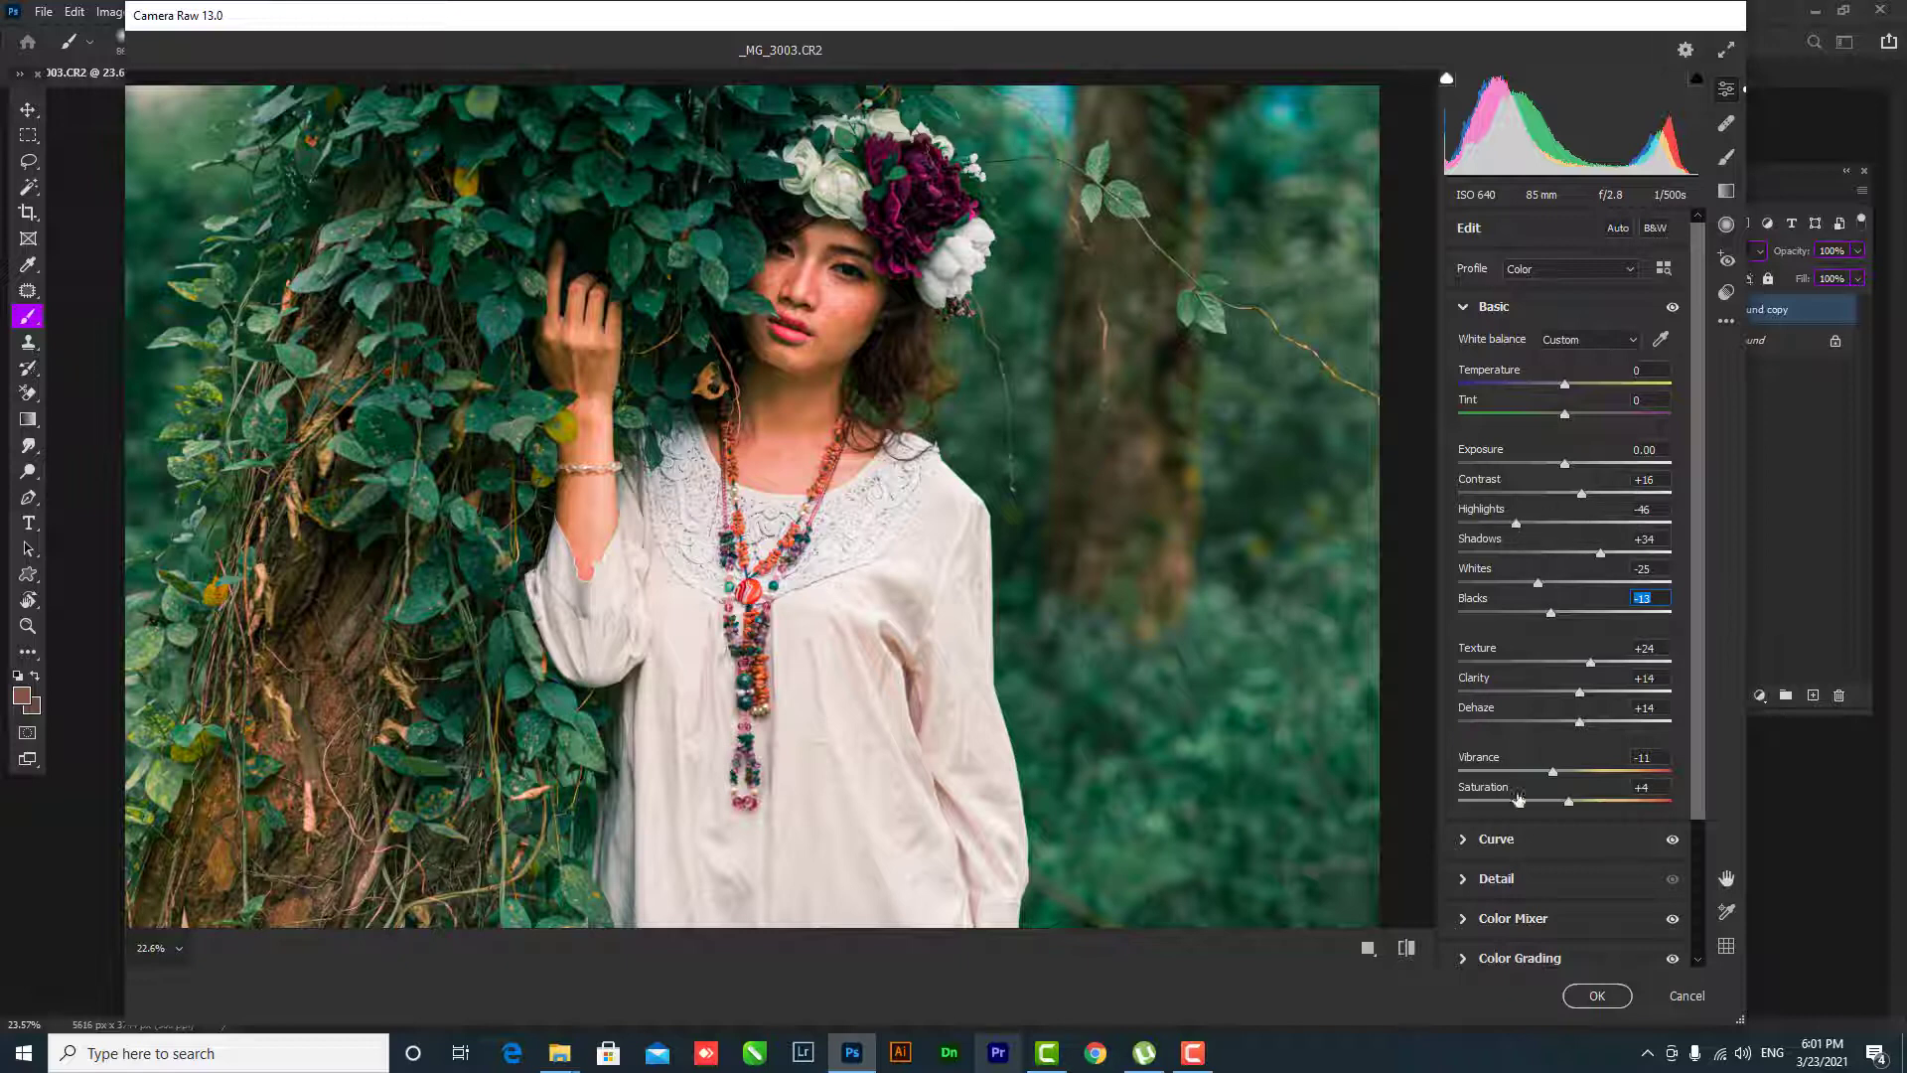
scroll(1486, 866, down, 1)
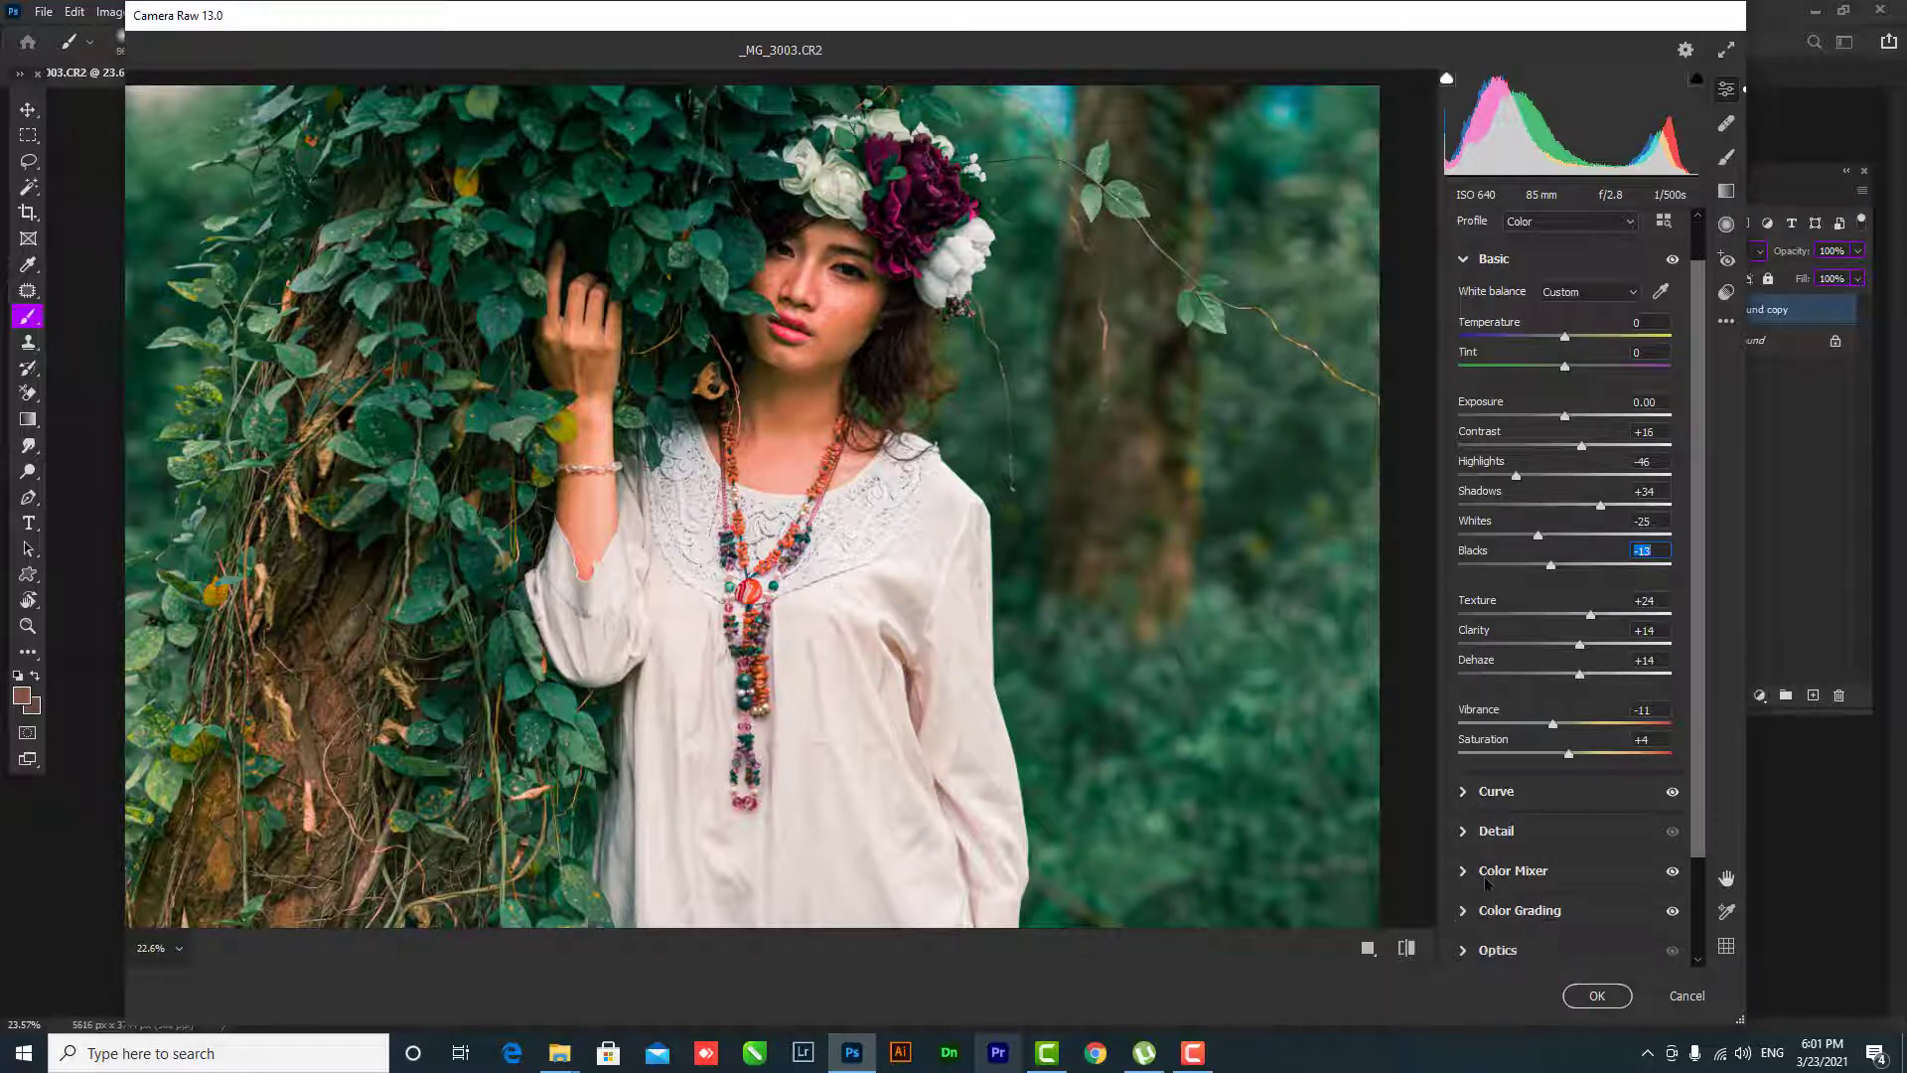
scroll(1474, 939, up, 1)
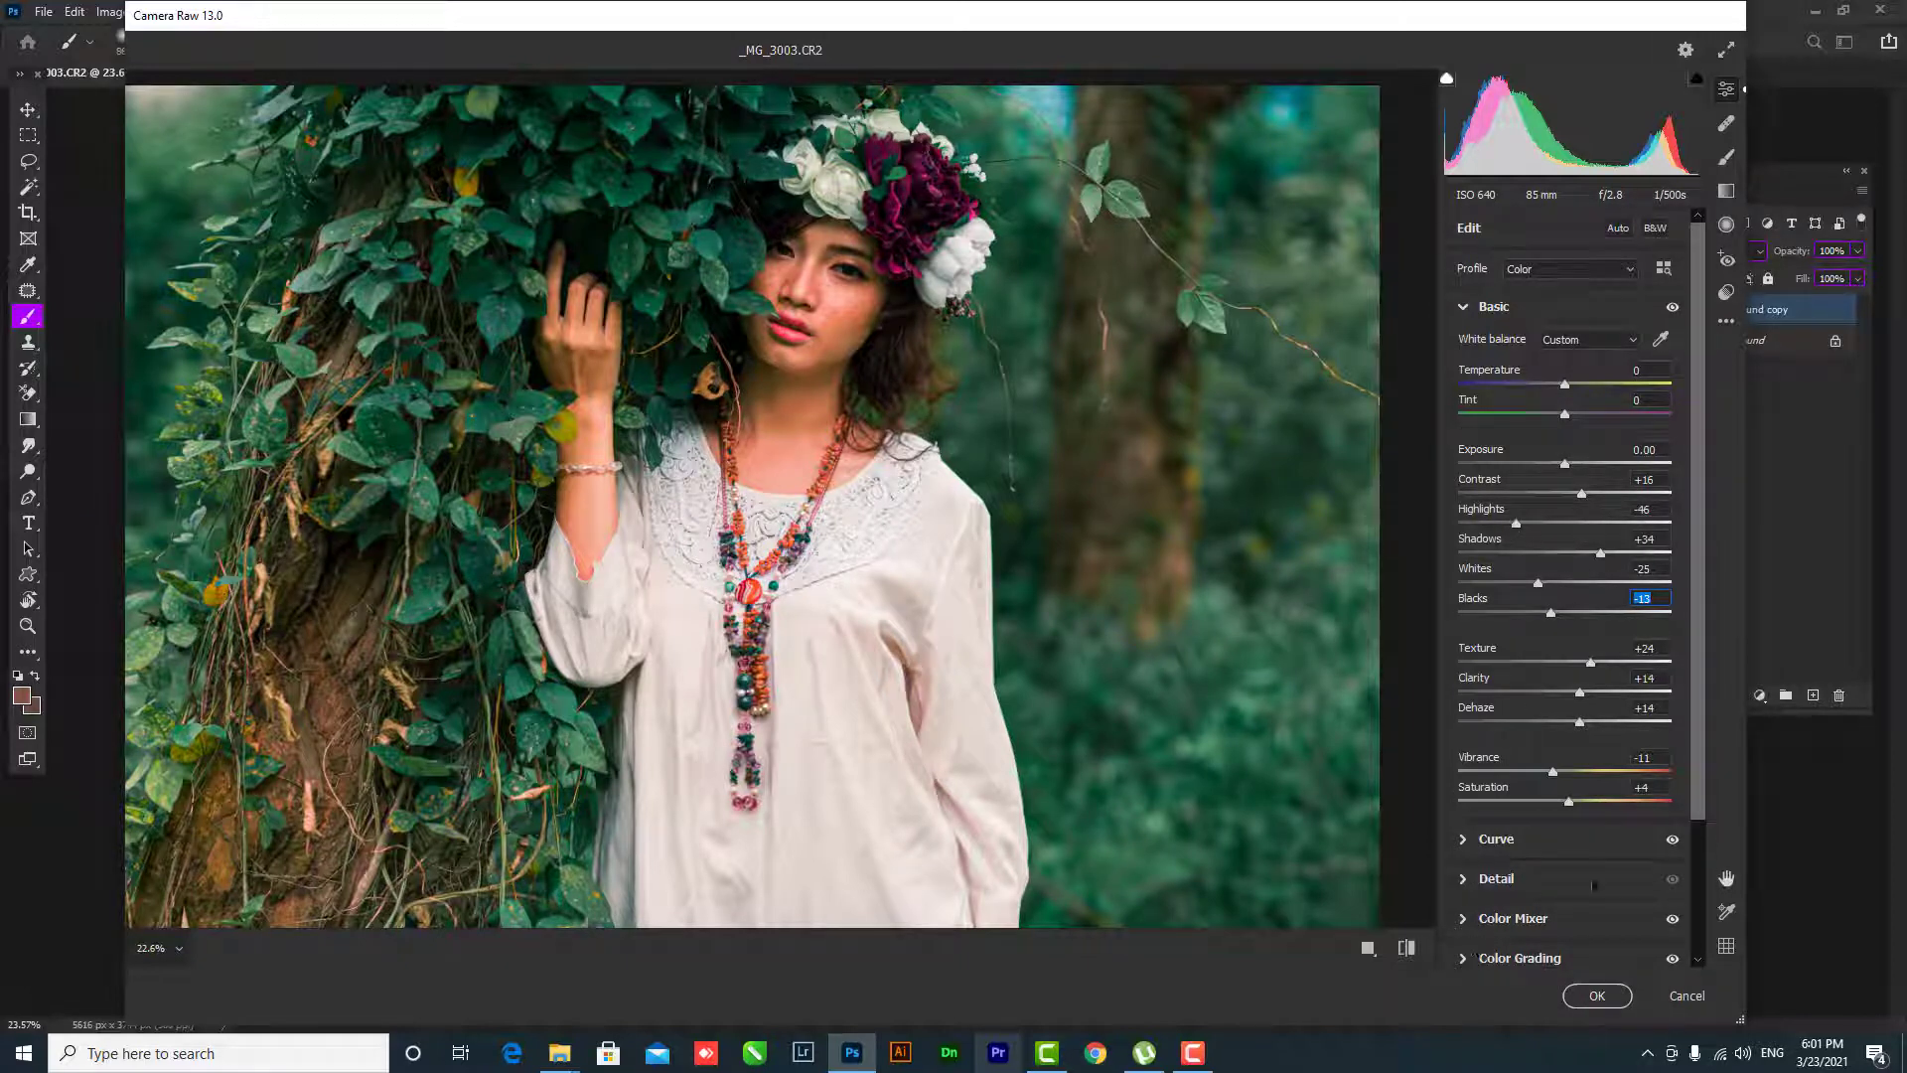
drag(1696, 788, 1698, 928)
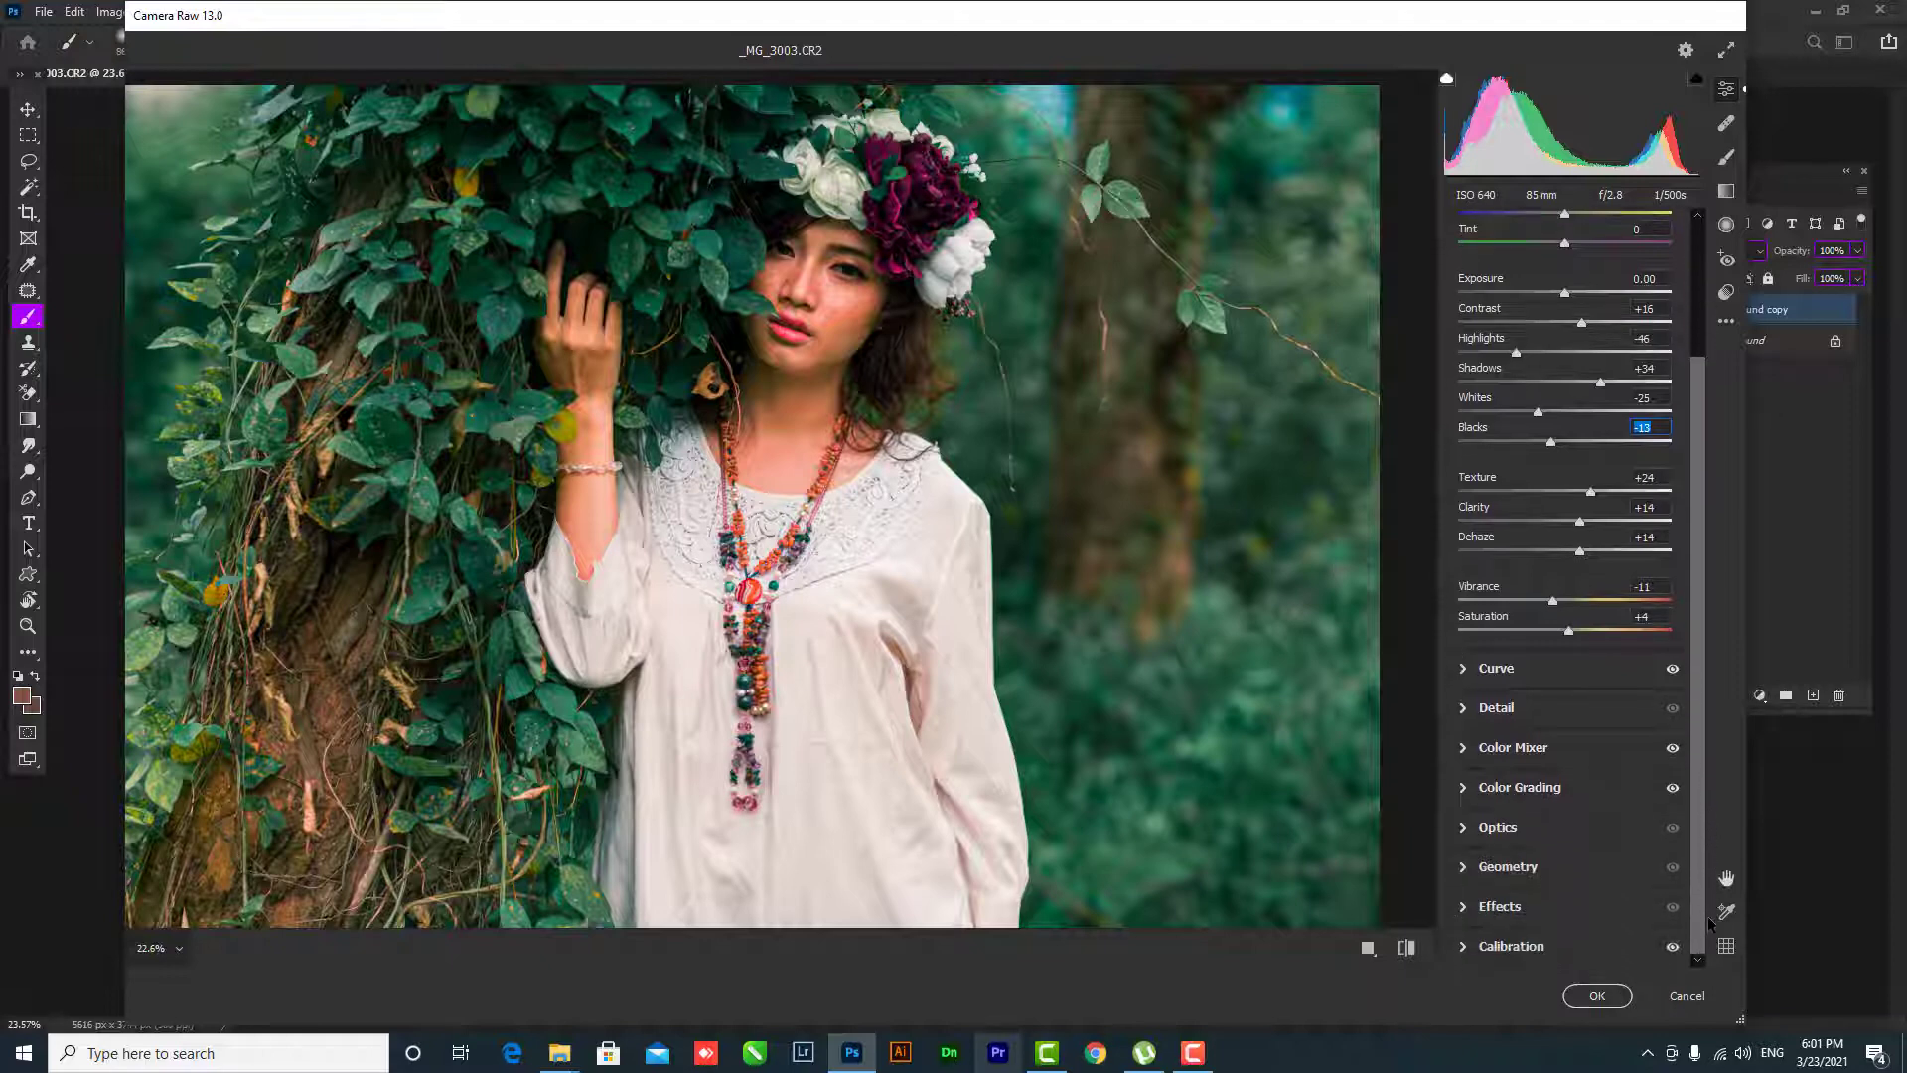
- Darken the photo's corners with an Effects vignette, then lighten it slightly
click(1462, 906)
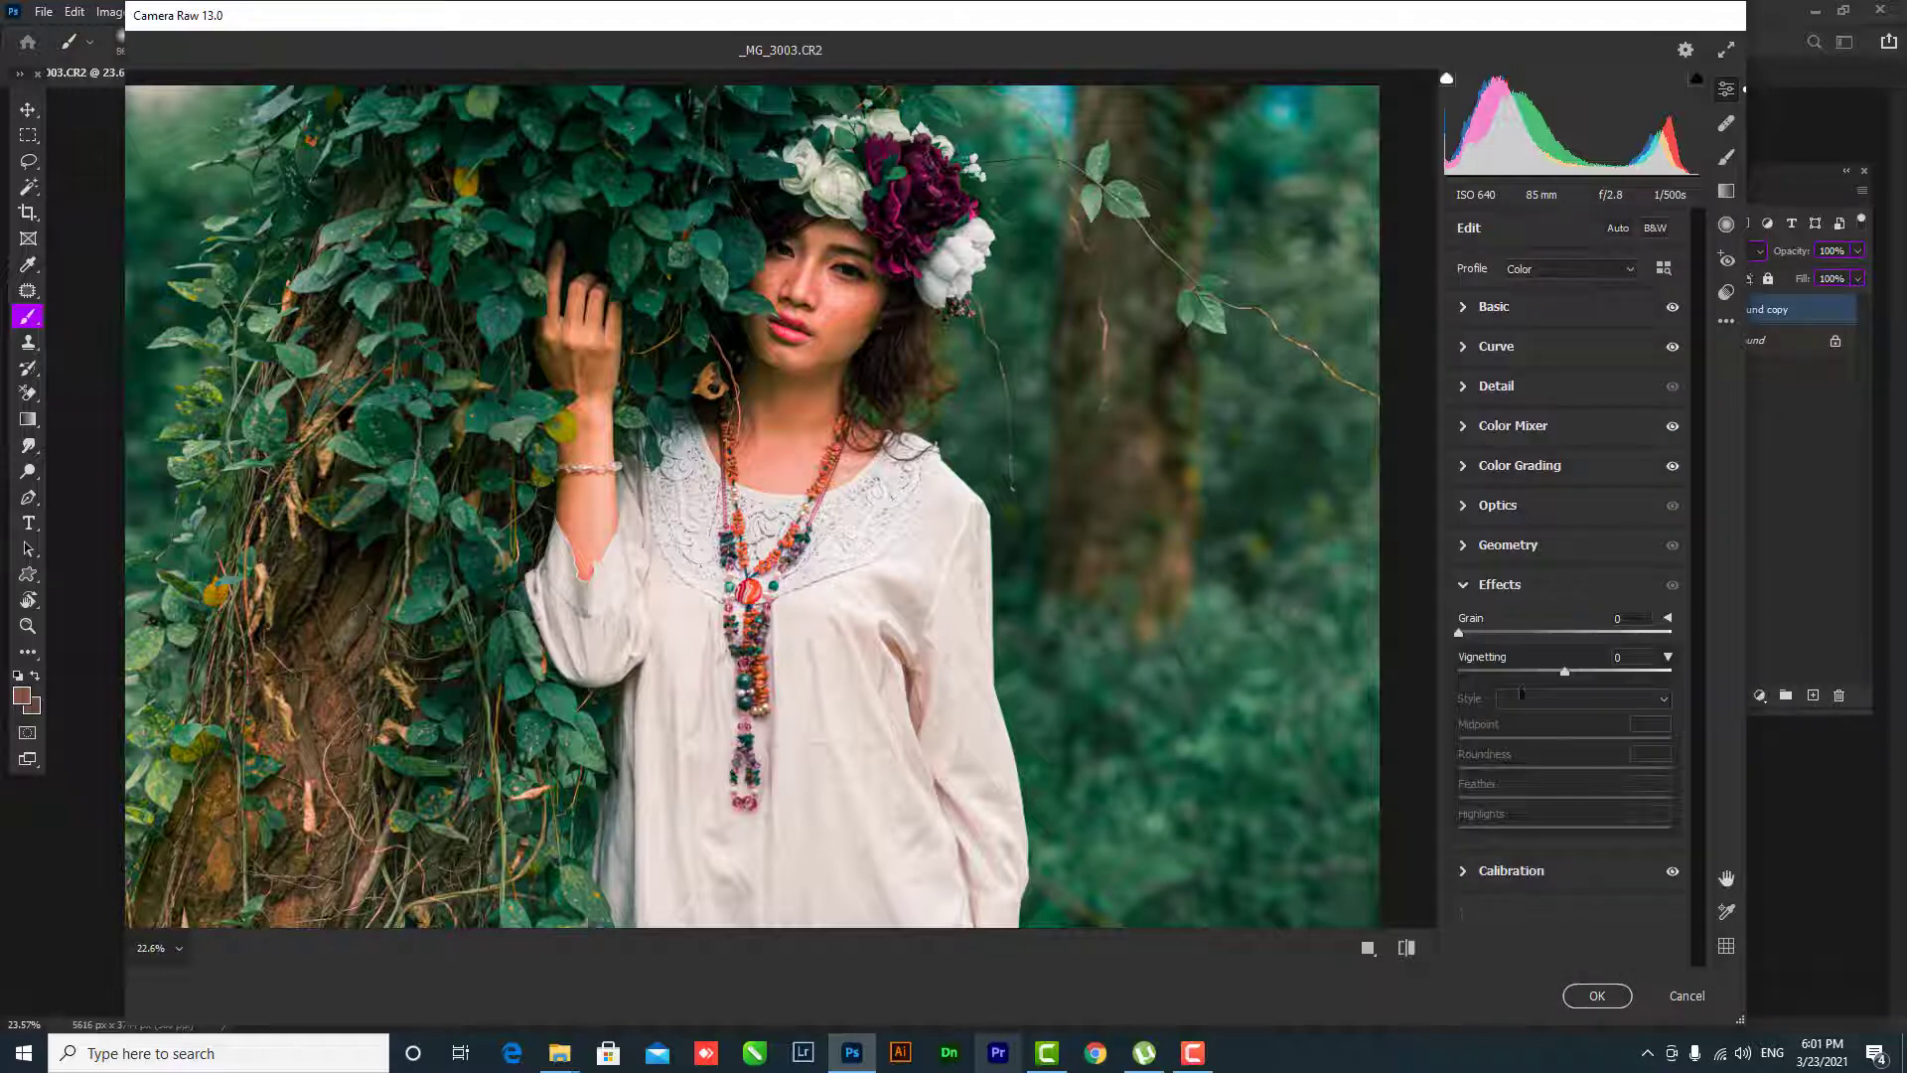
drag(1565, 672, 1538, 652)
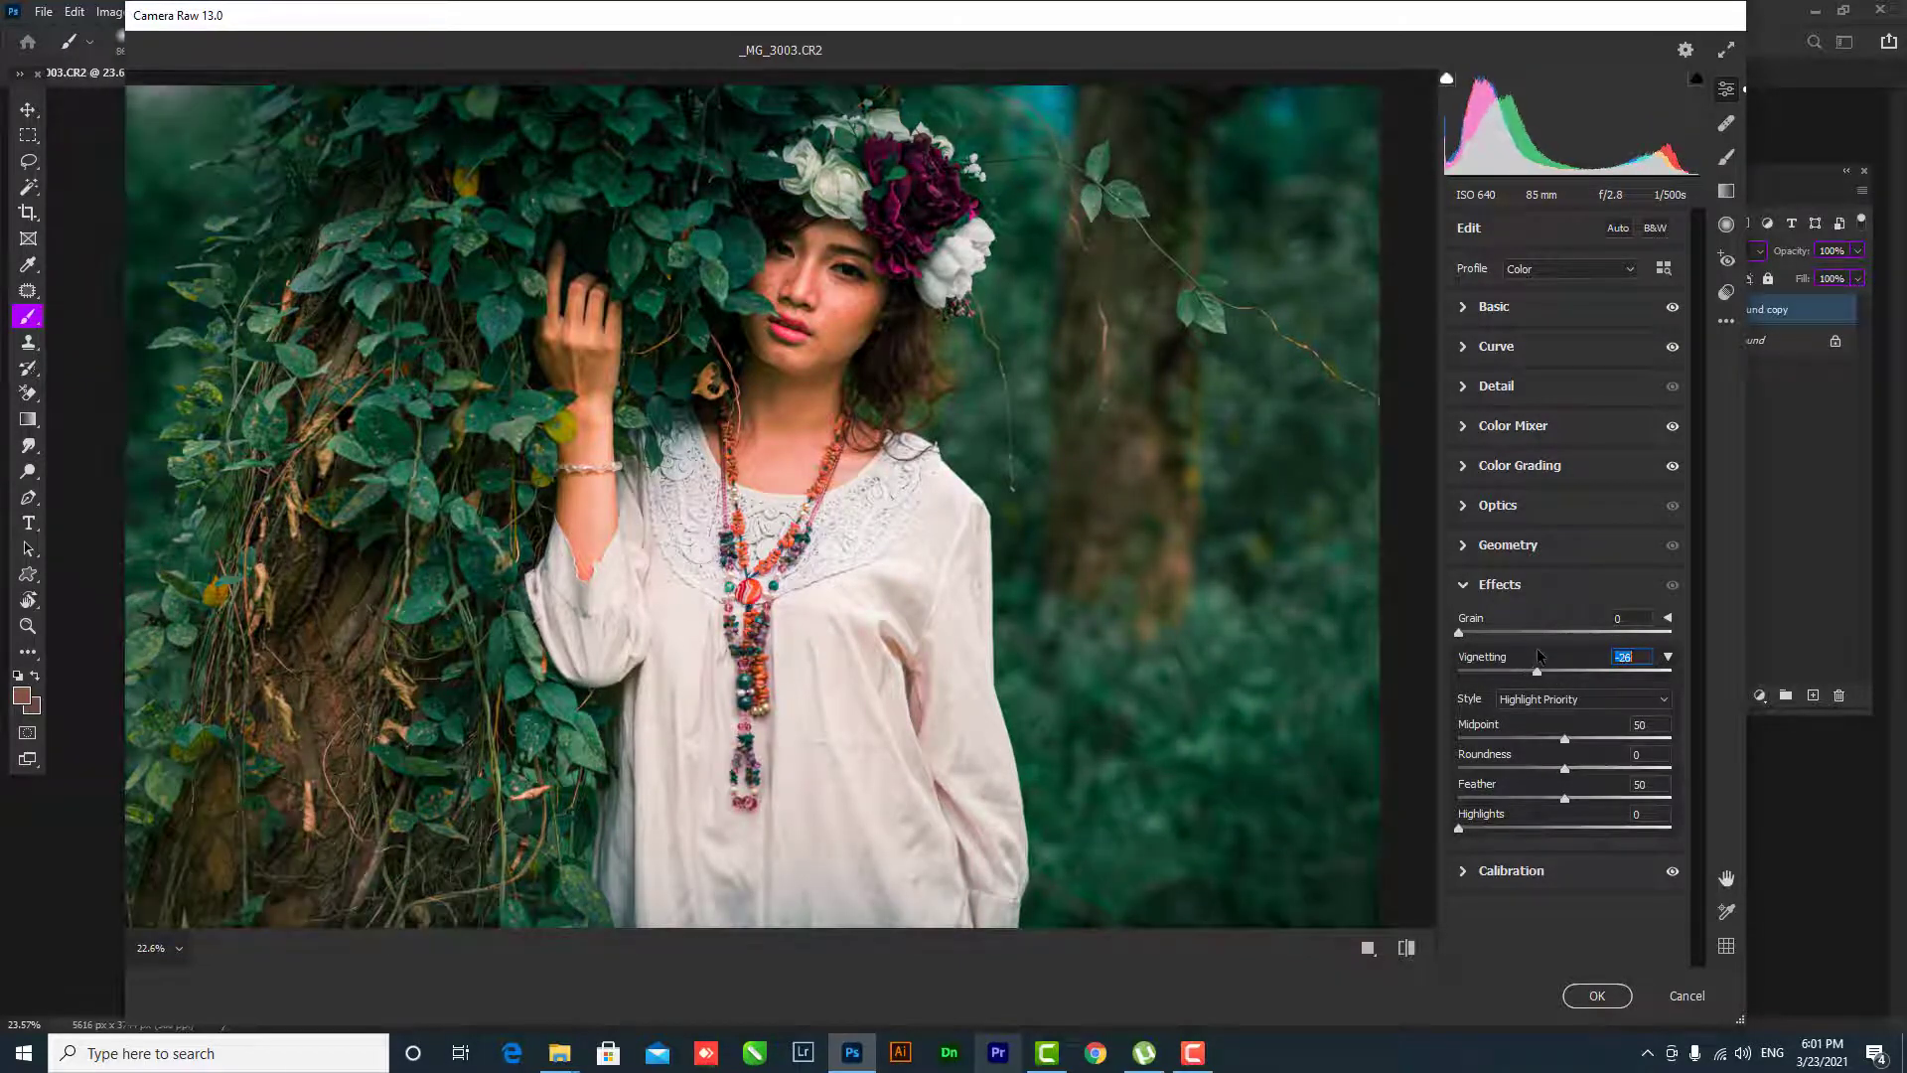
key(Up)
key(Up)
key(Up)
- Soften the Basic tones to Contrast −4, Highlights −19 and Texture +10, then compare against defaults
click(1468, 307)
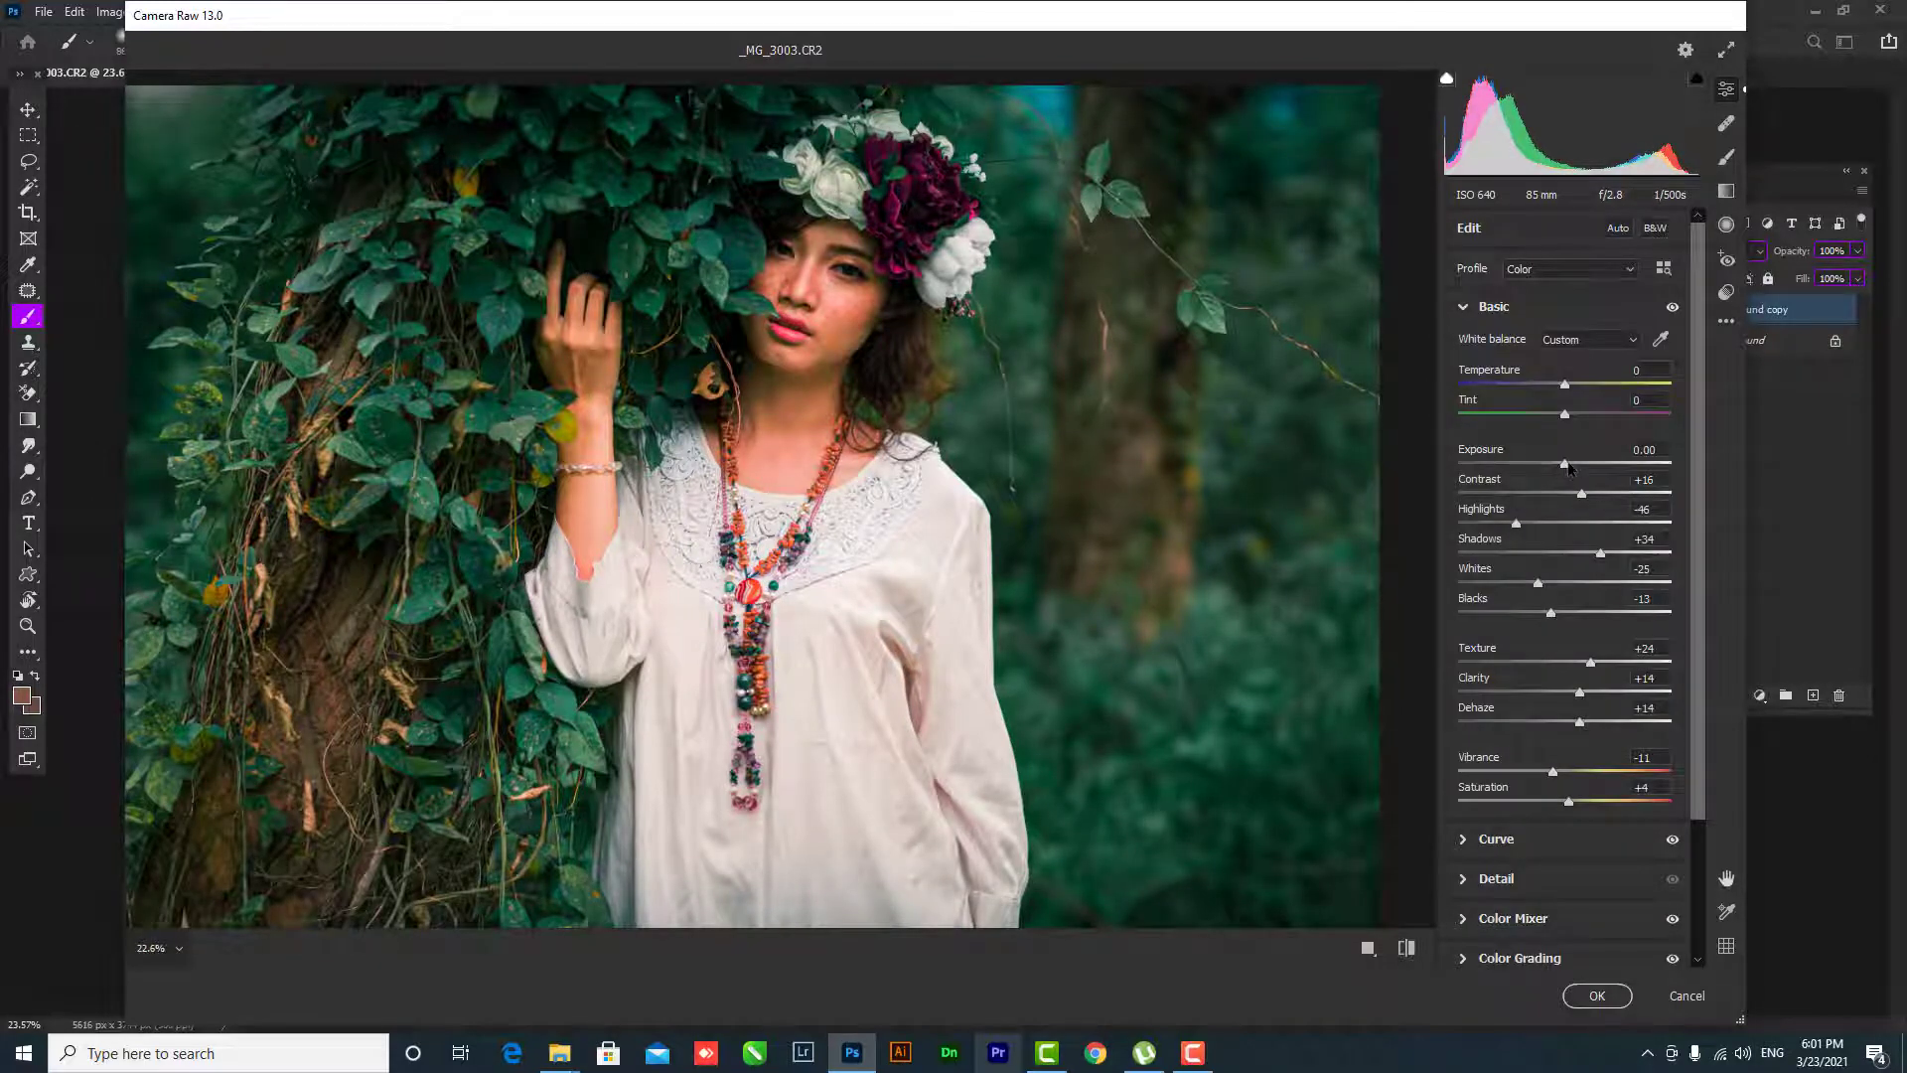
drag(1582, 495, 1543, 523)
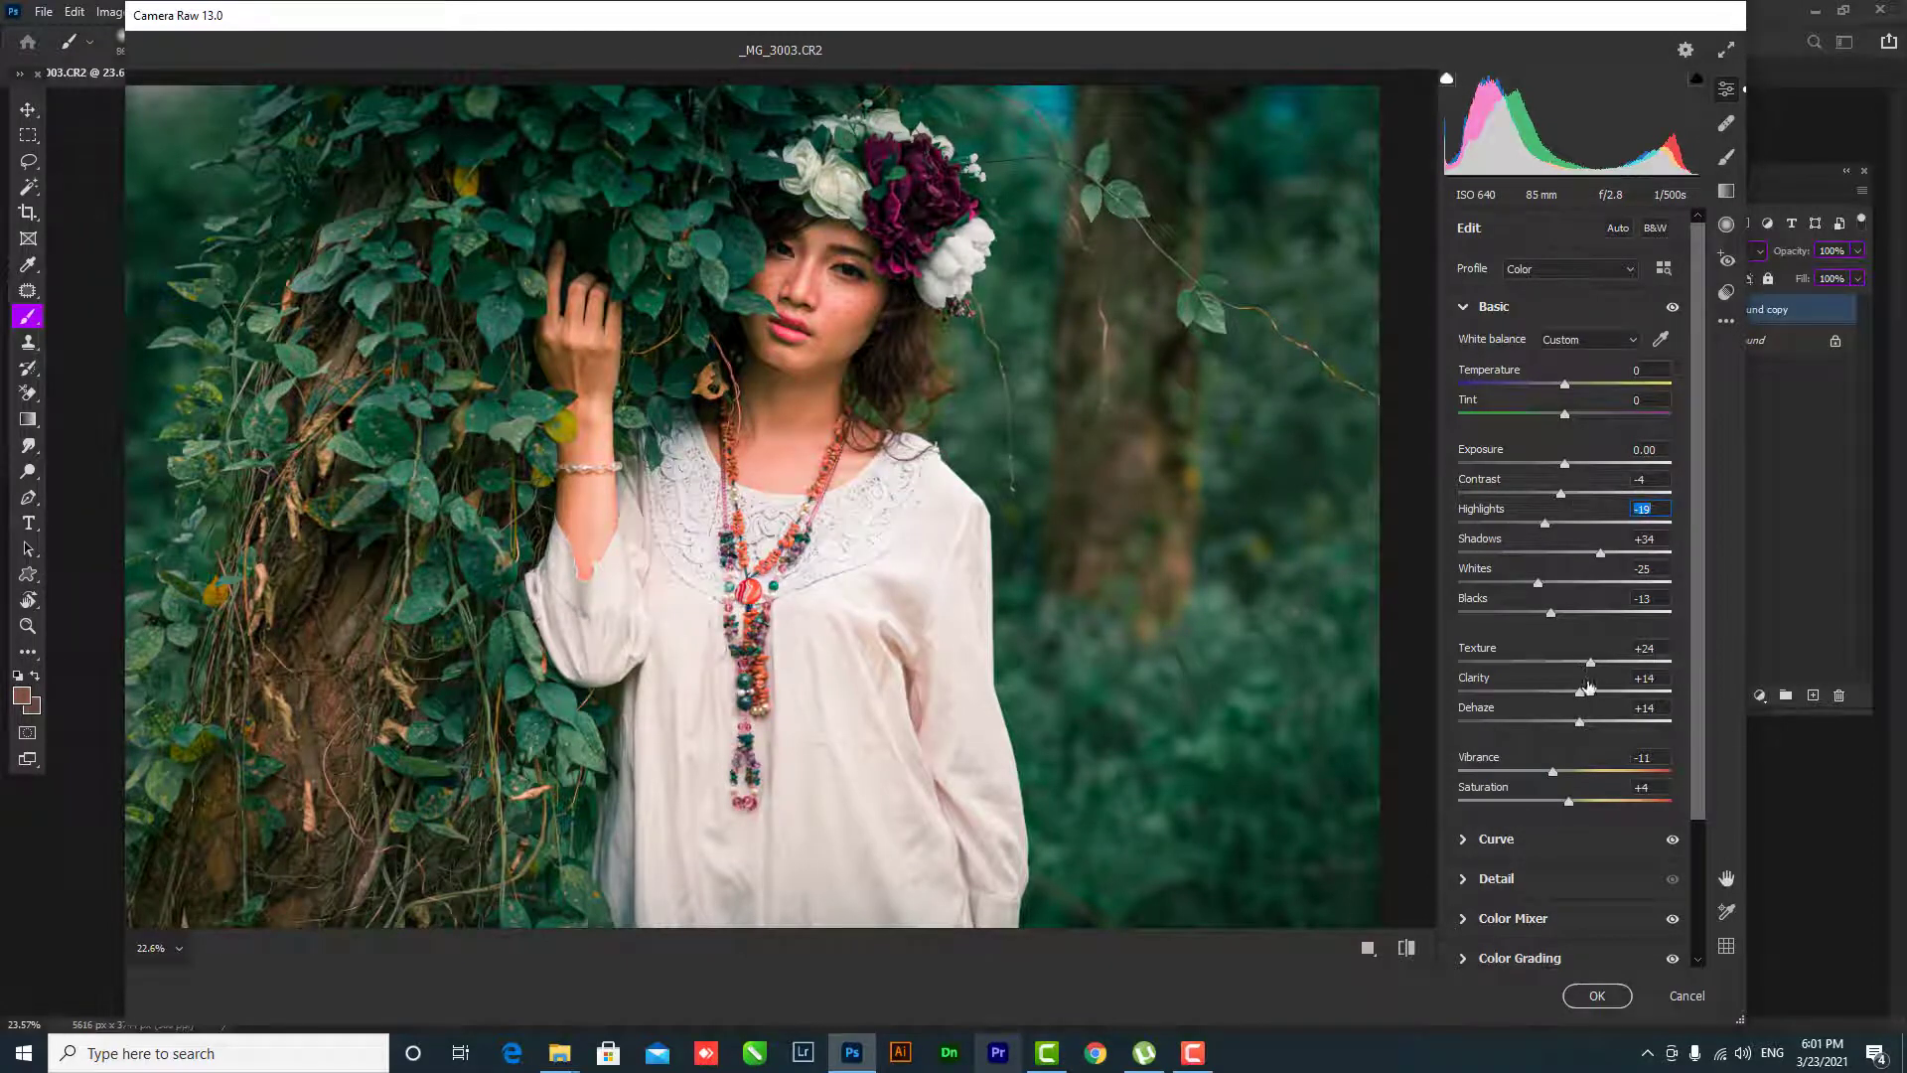
drag(1590, 663, 1579, 662)
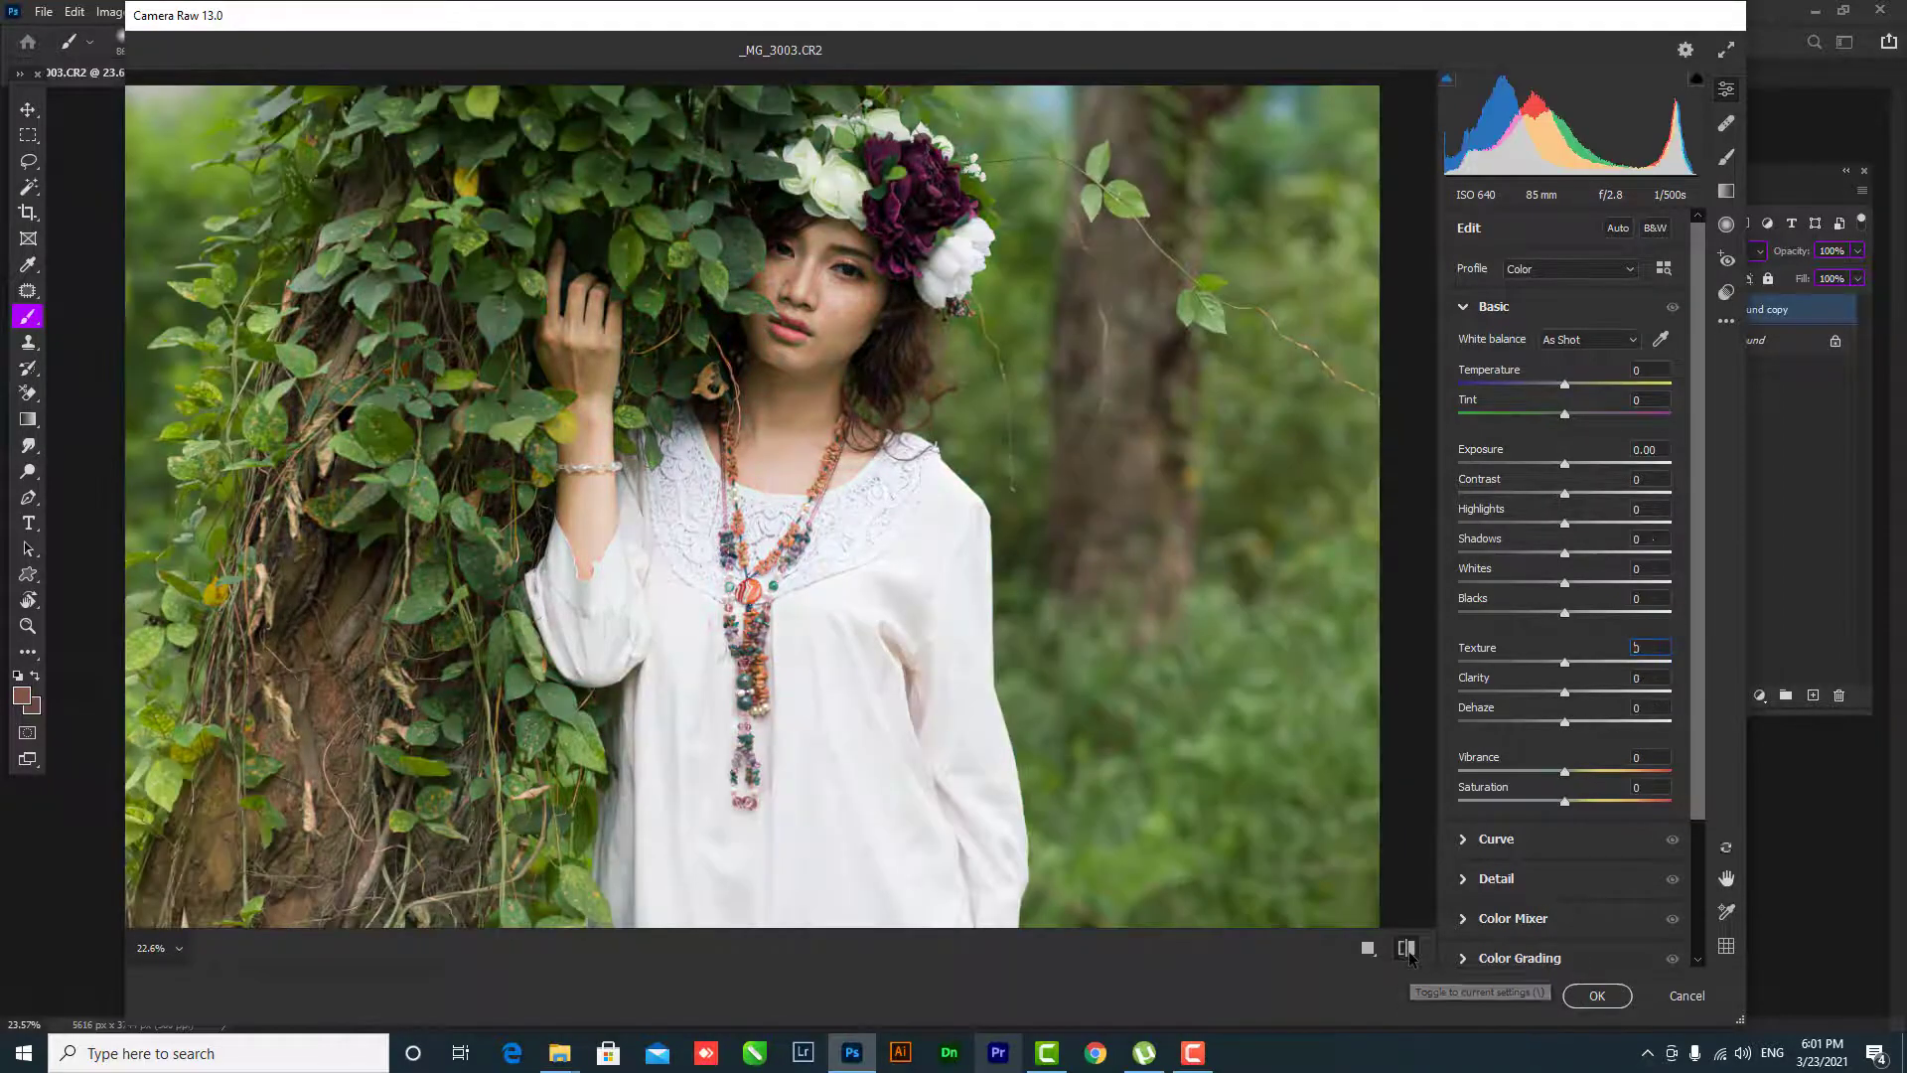
click(1407, 949)
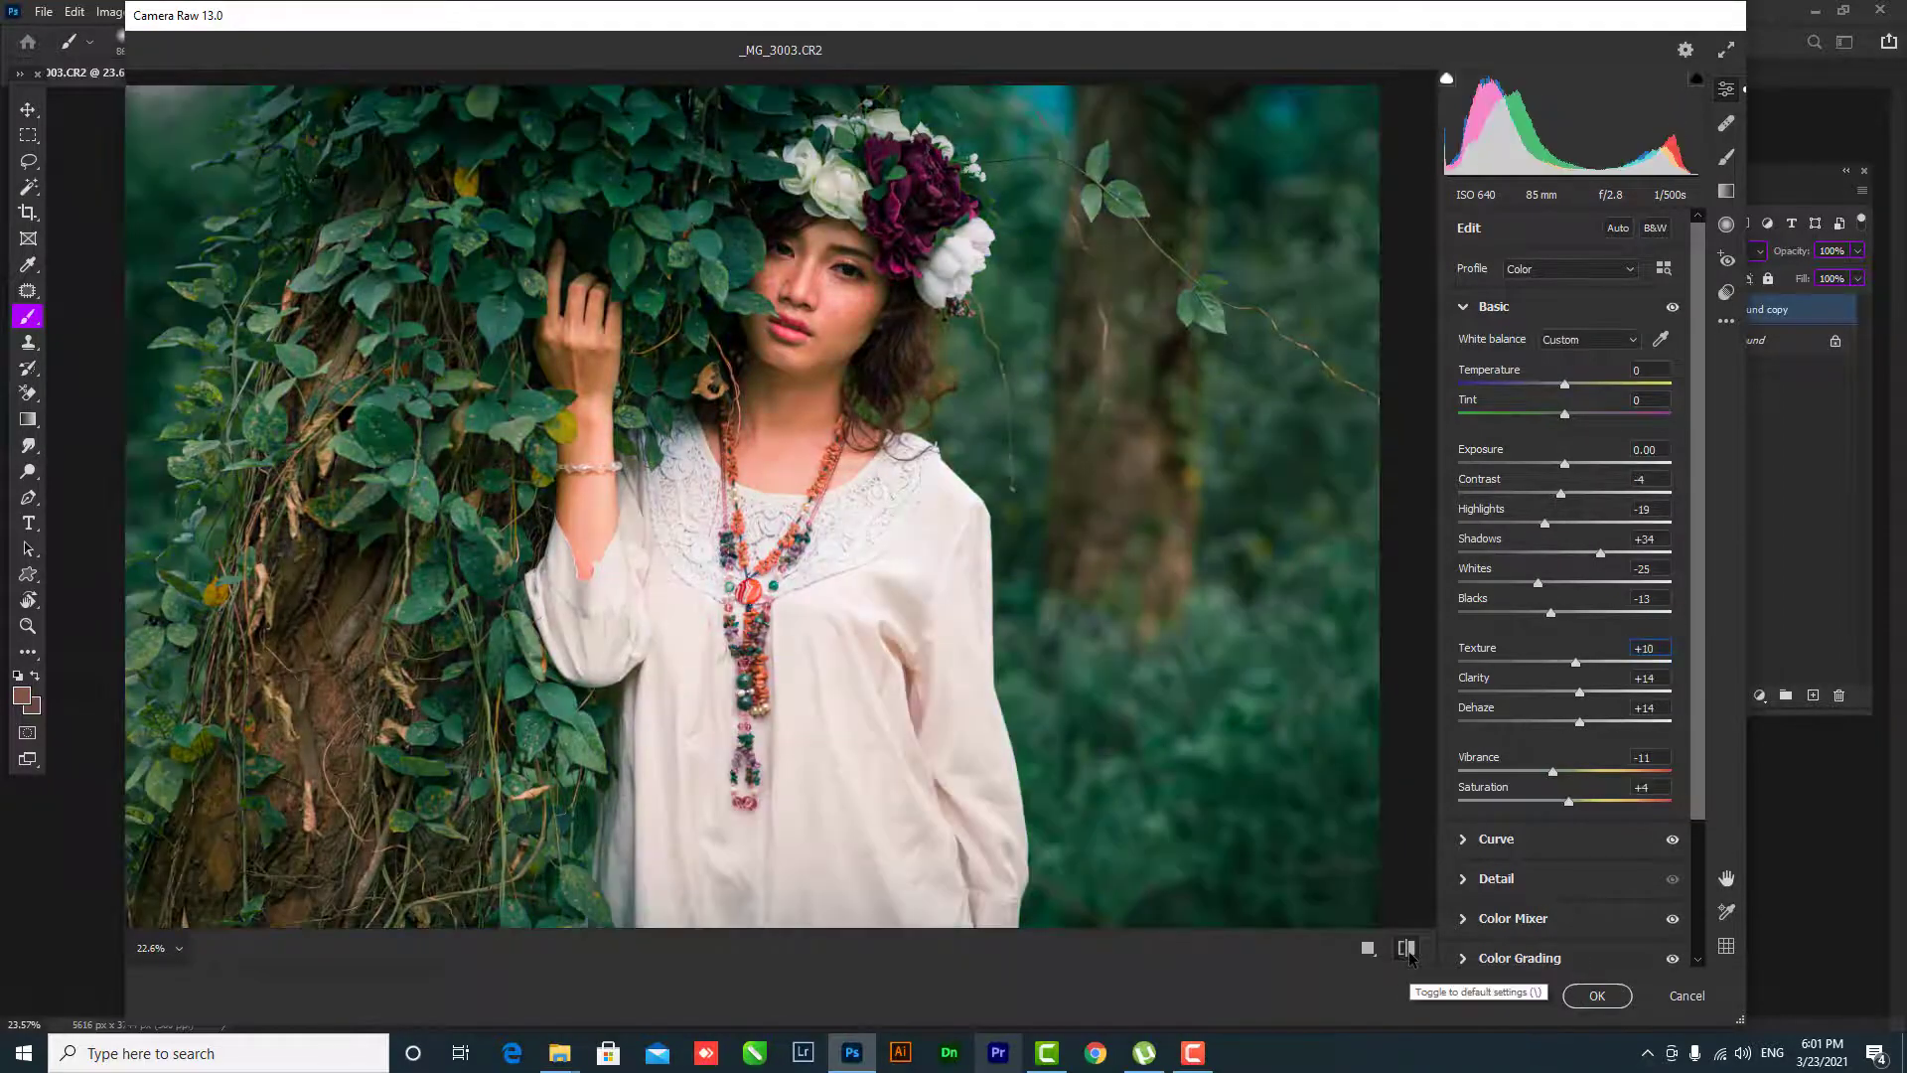
- Commit the Camera Raw grade and toggle Background copy's visibility to compare before and after
click(1596, 996)
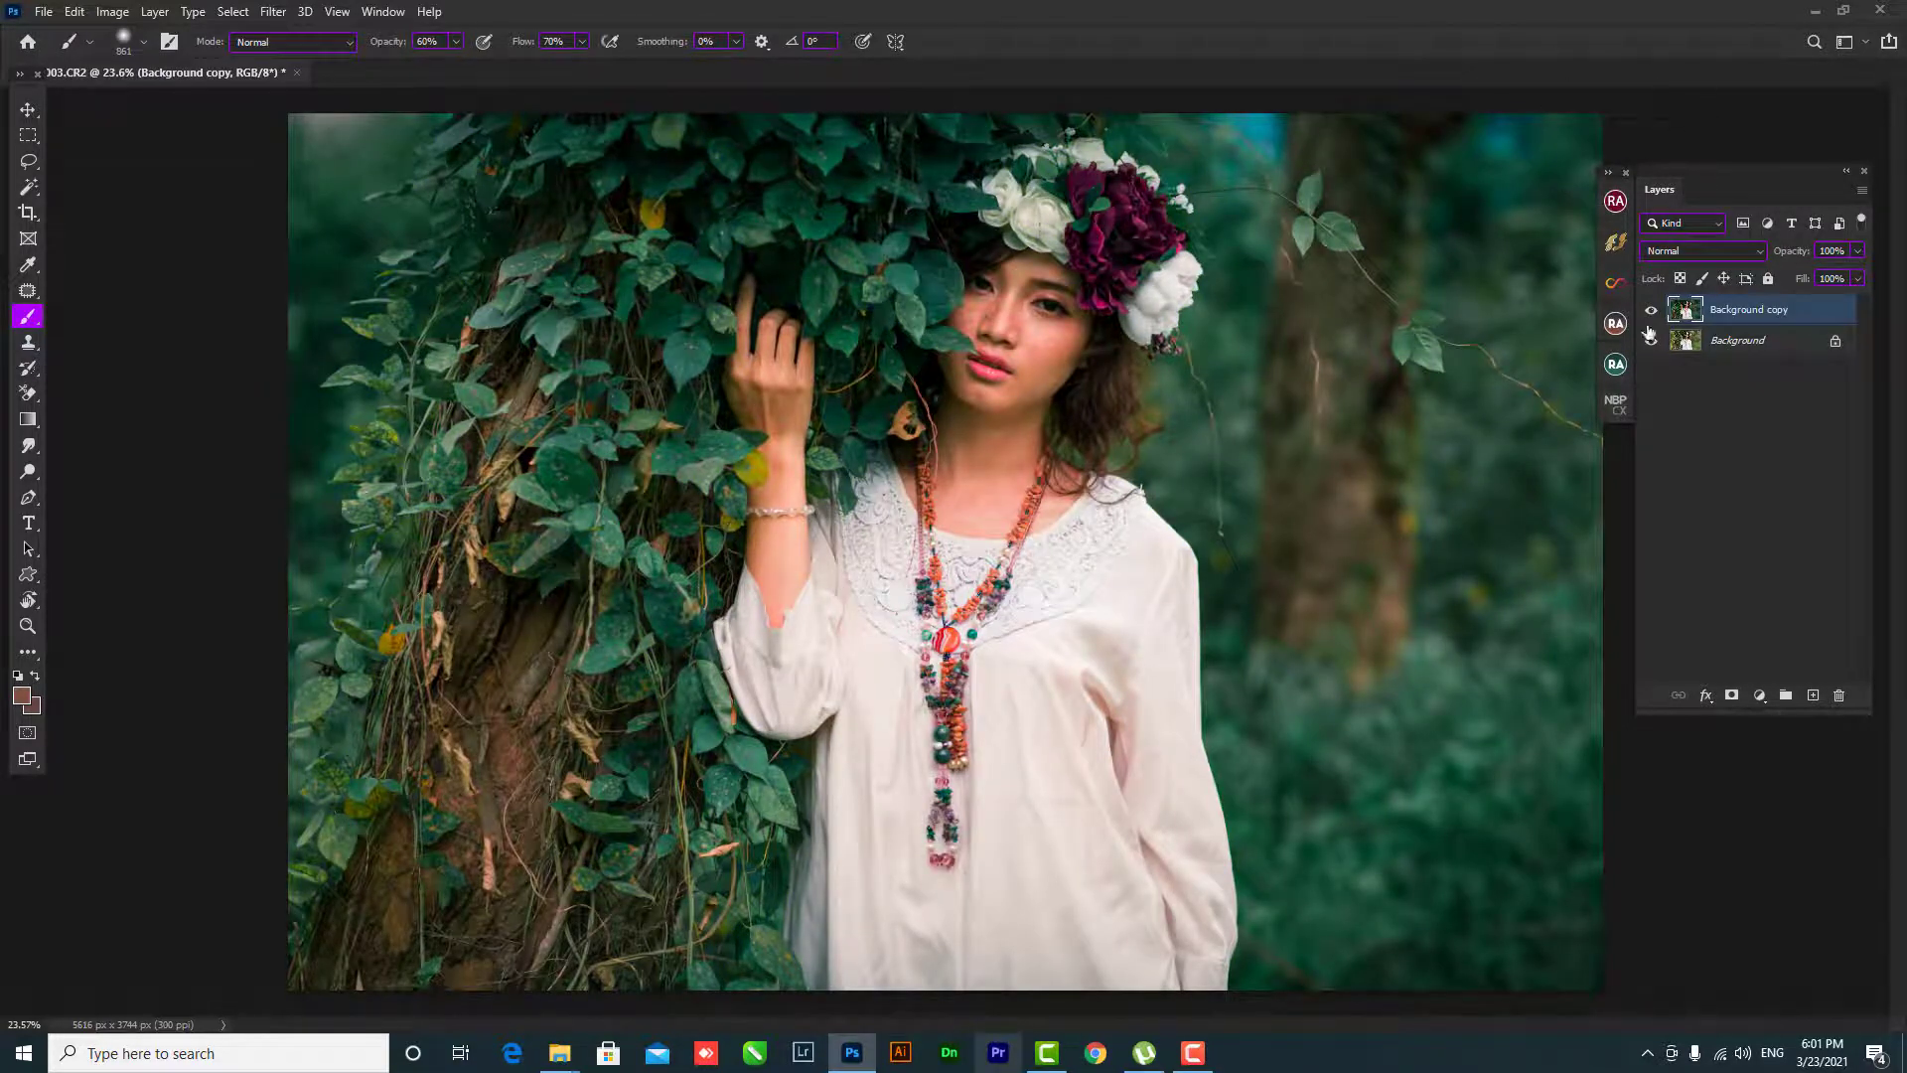
alt+click(1650, 343)
alt+click(1651, 342)
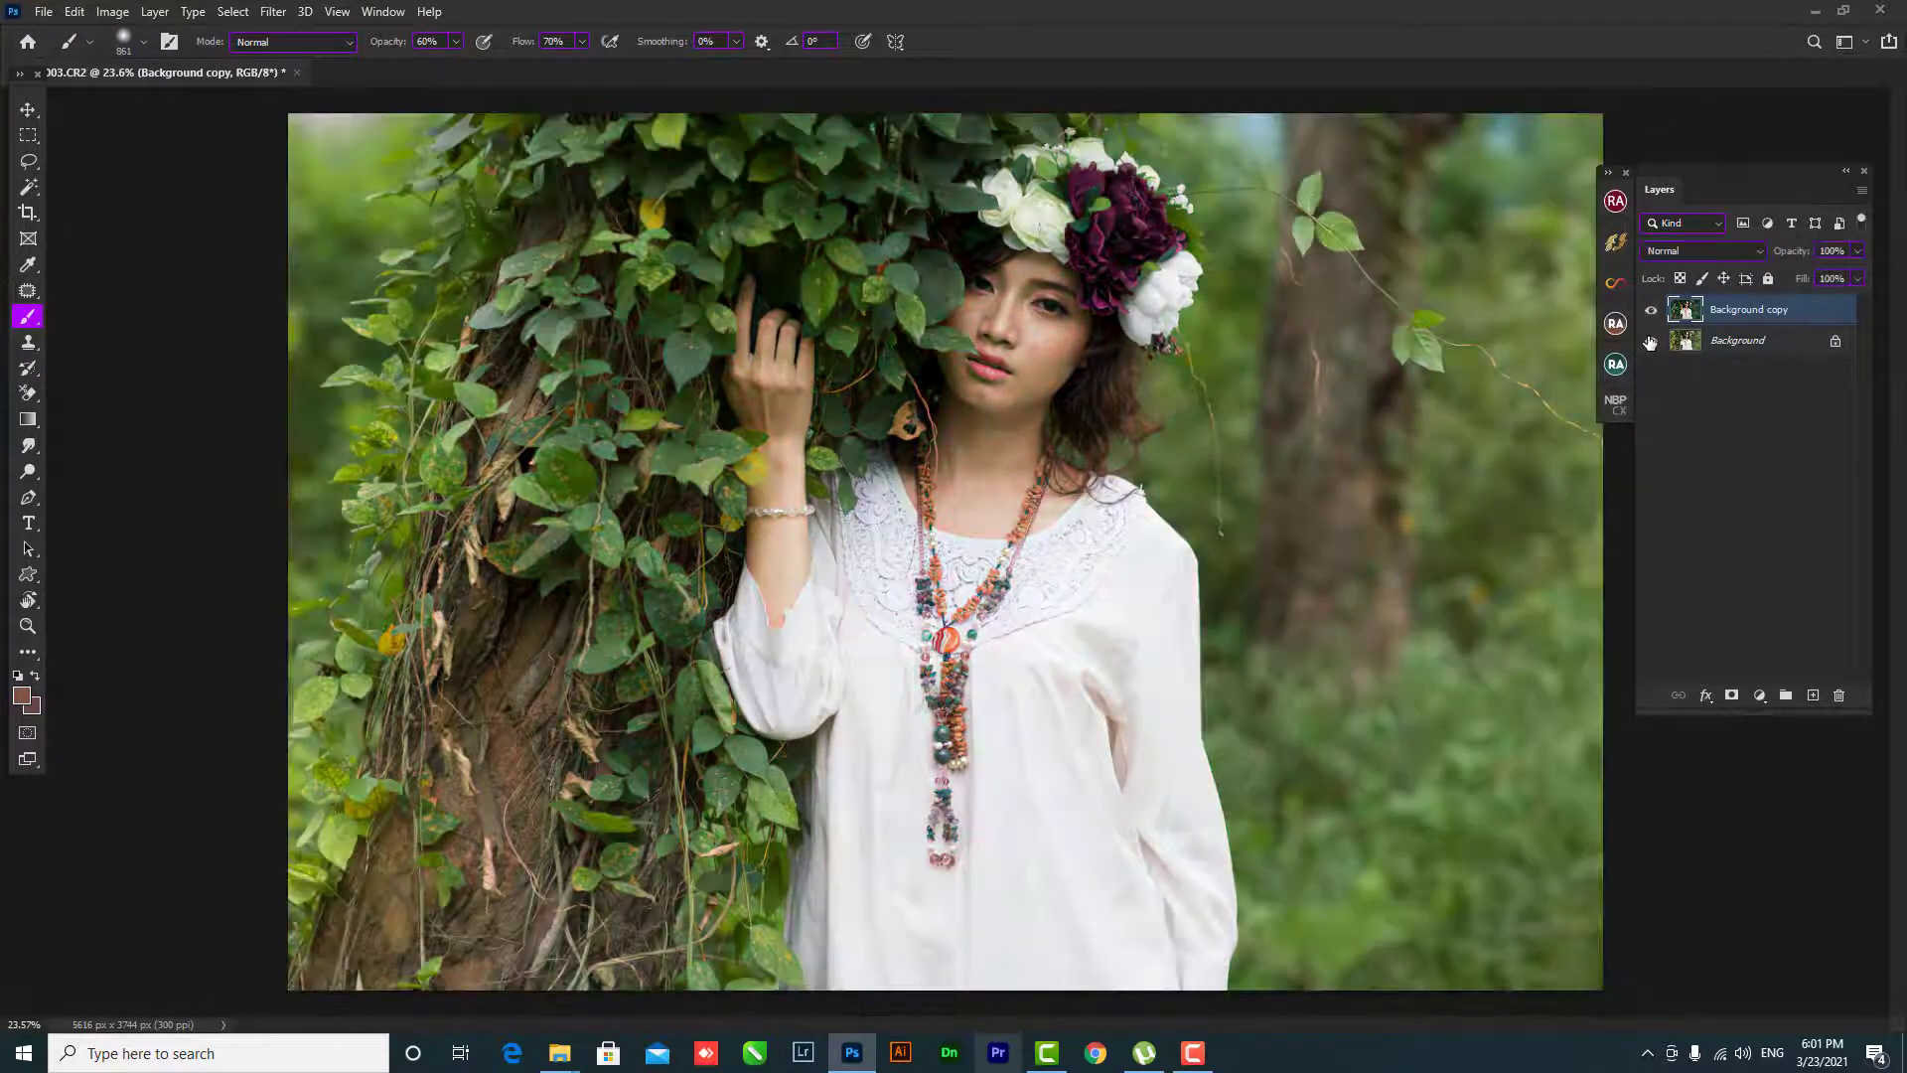
alt+click(1650, 343)
click(1650, 342)
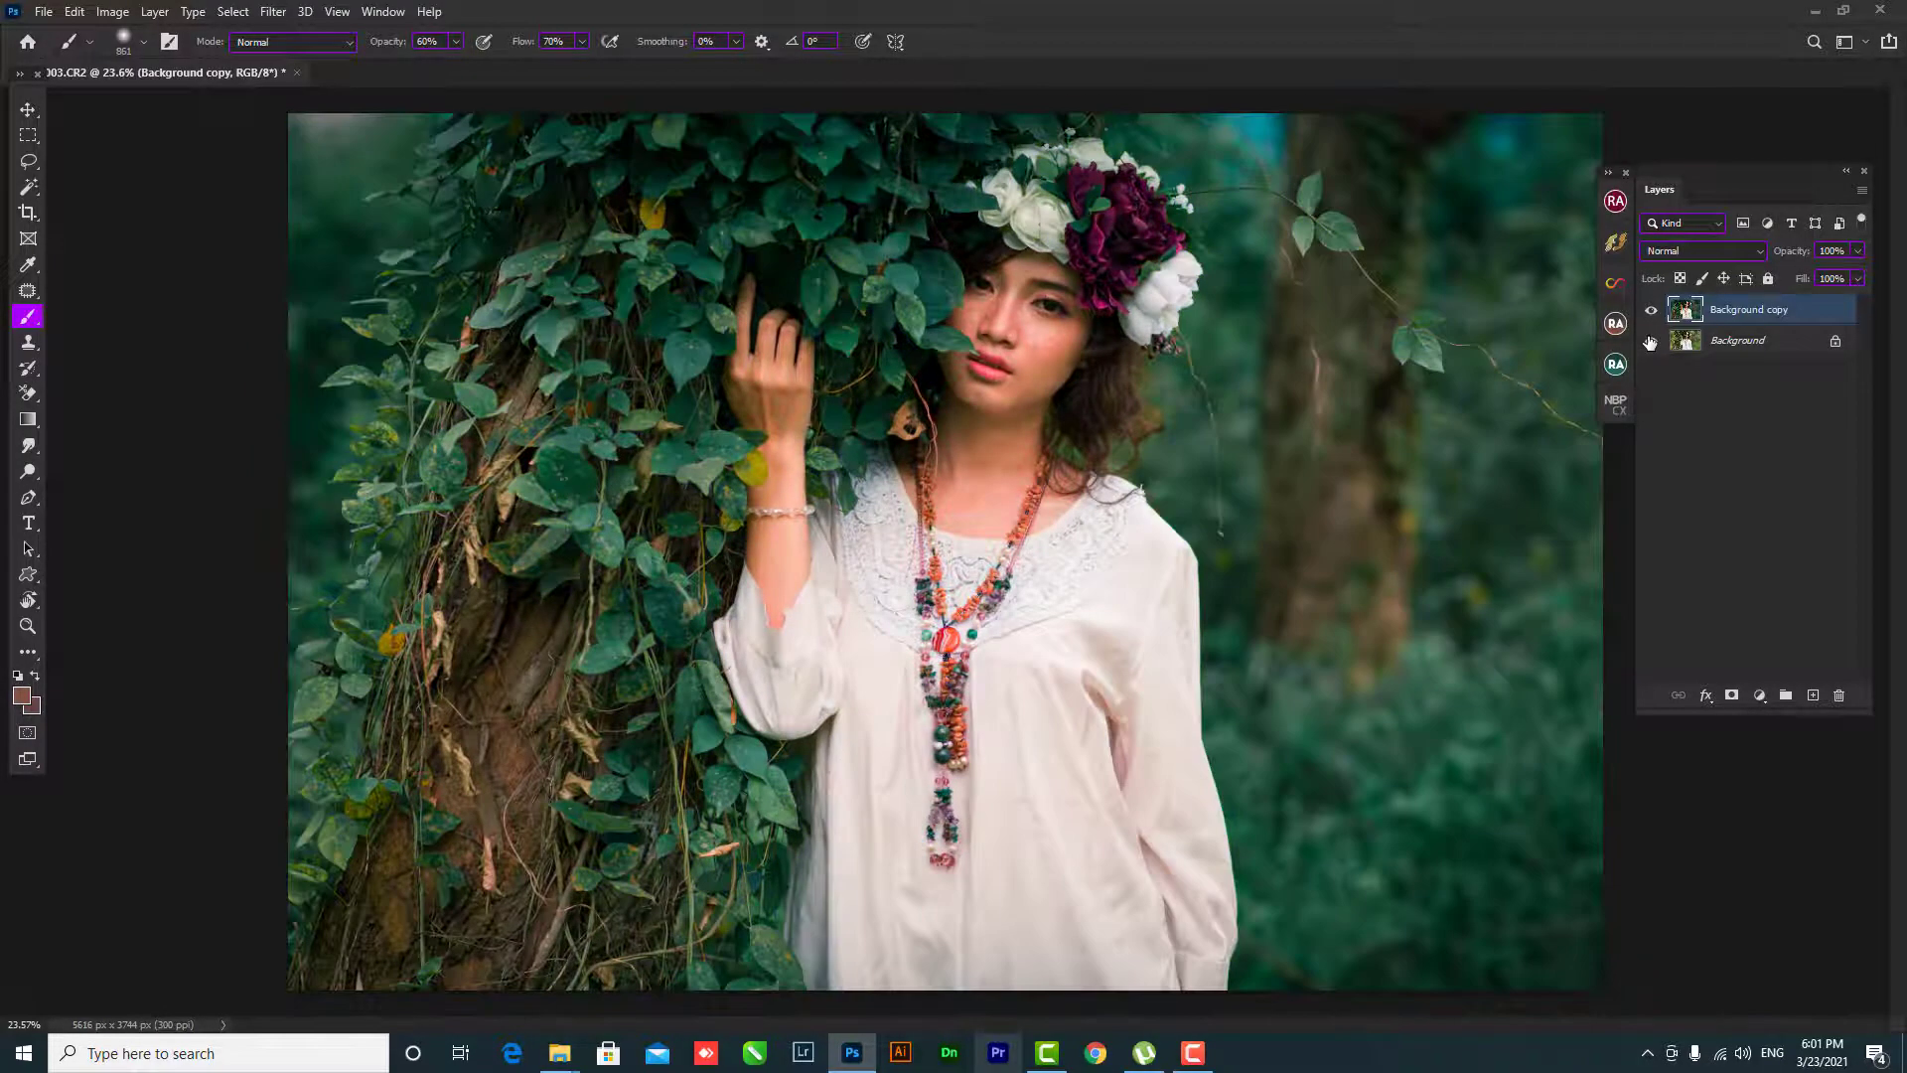
scroll(1216, 439, up, 3)
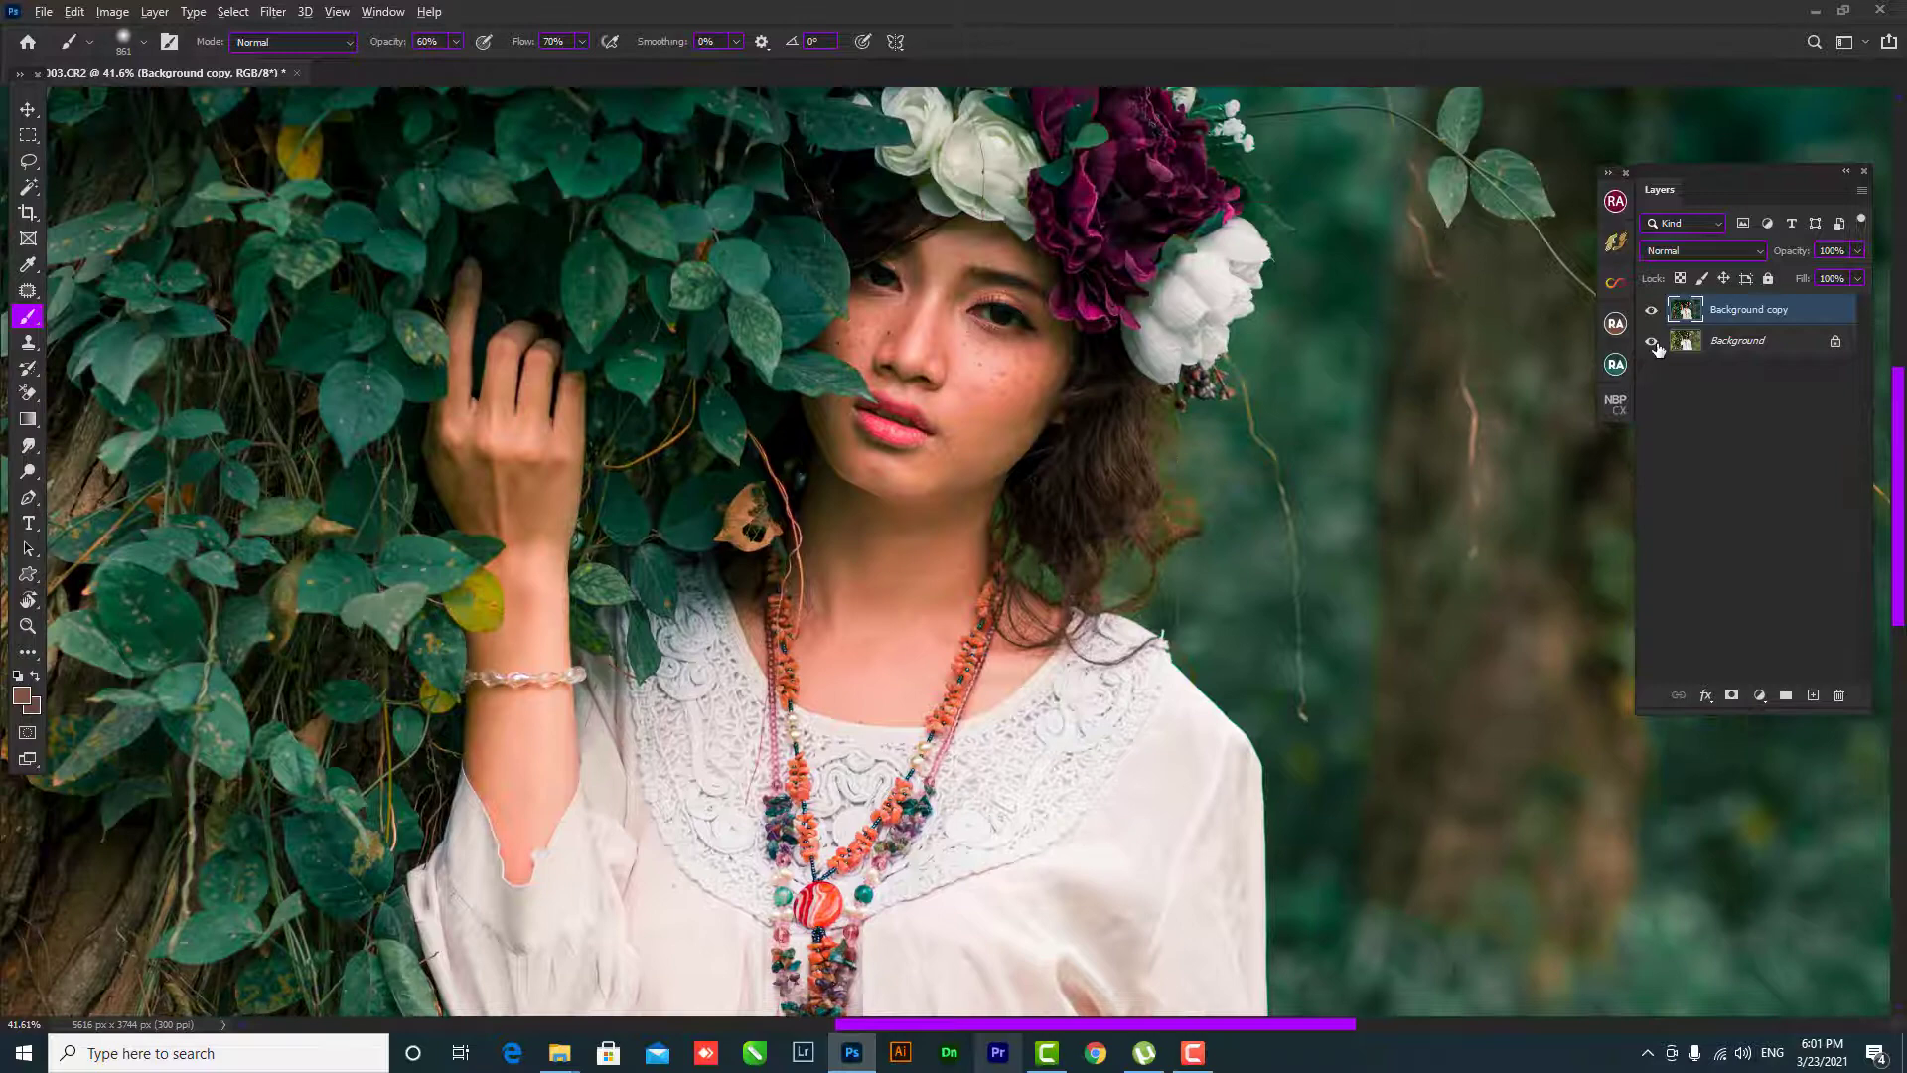
alt+click(1650, 342)
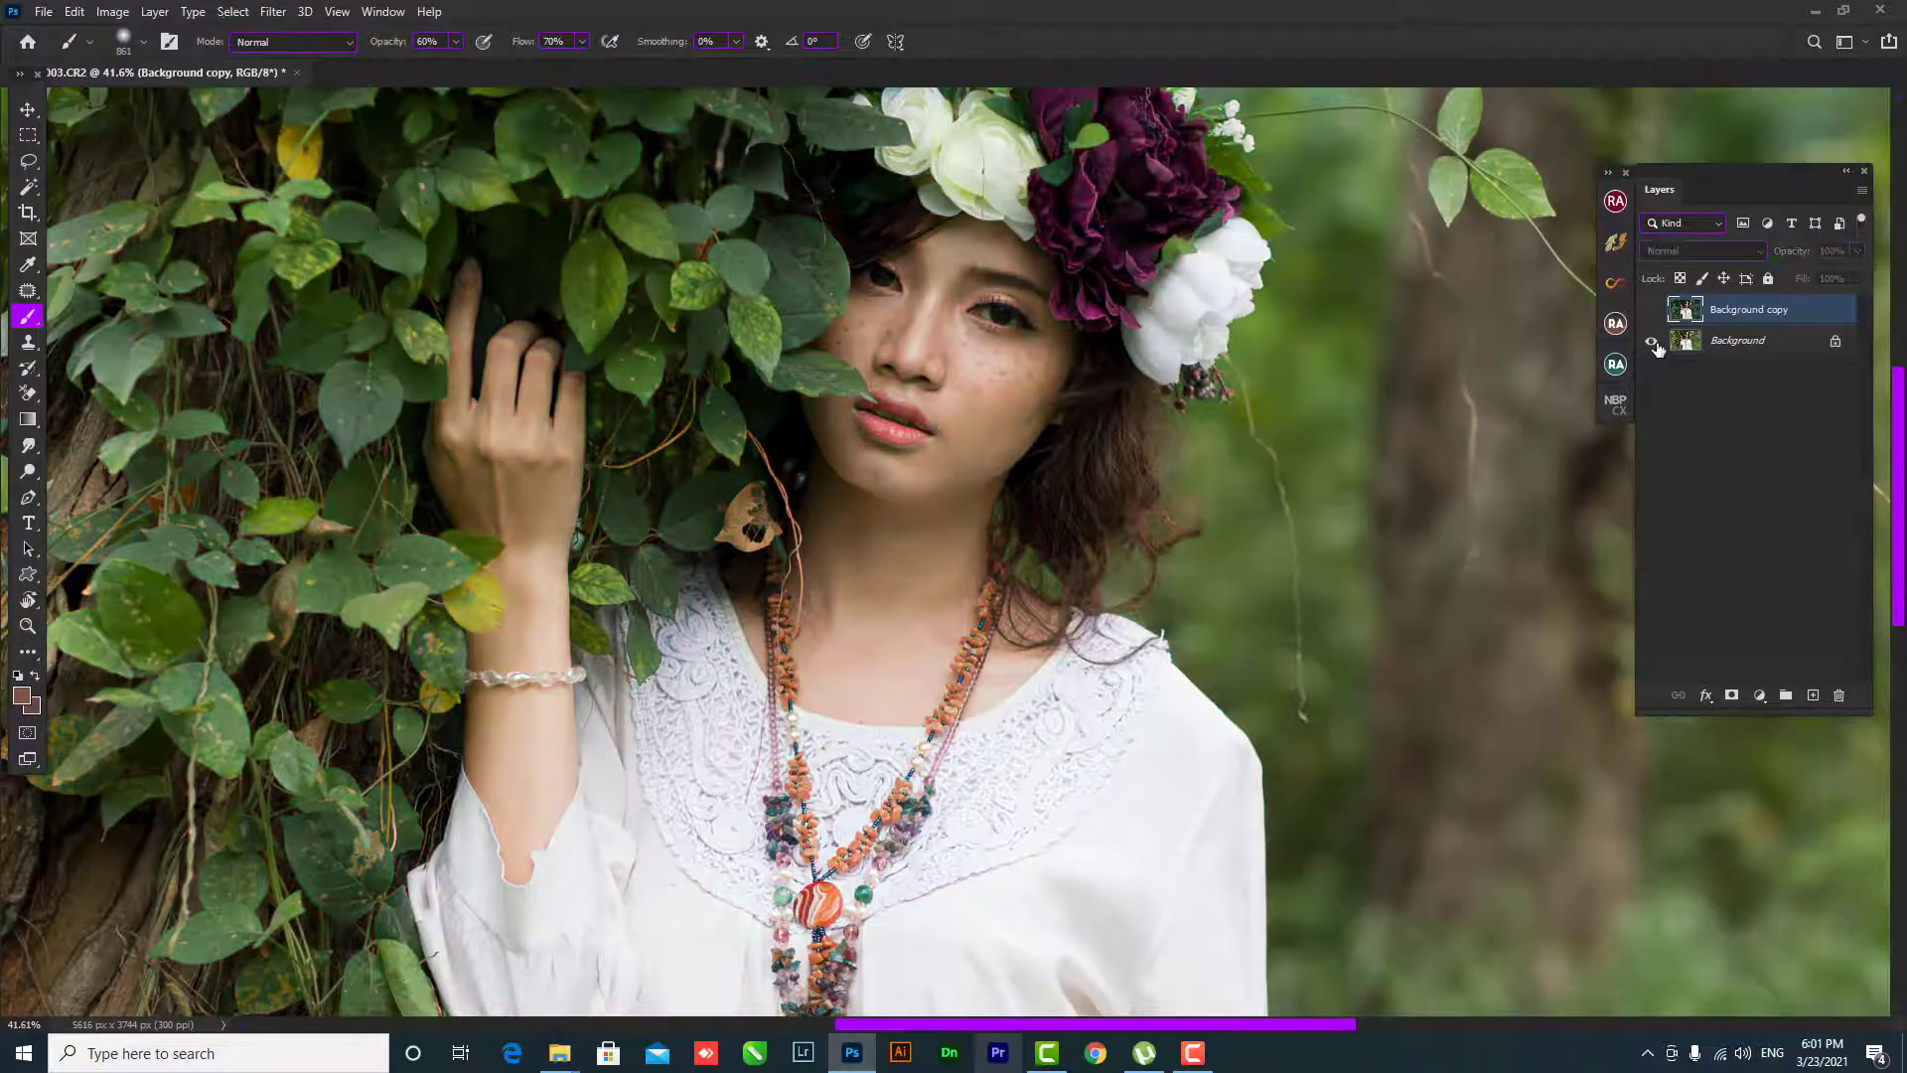
scroll(1304, 411, down, 5)
scroll(1304, 412, up, 2)
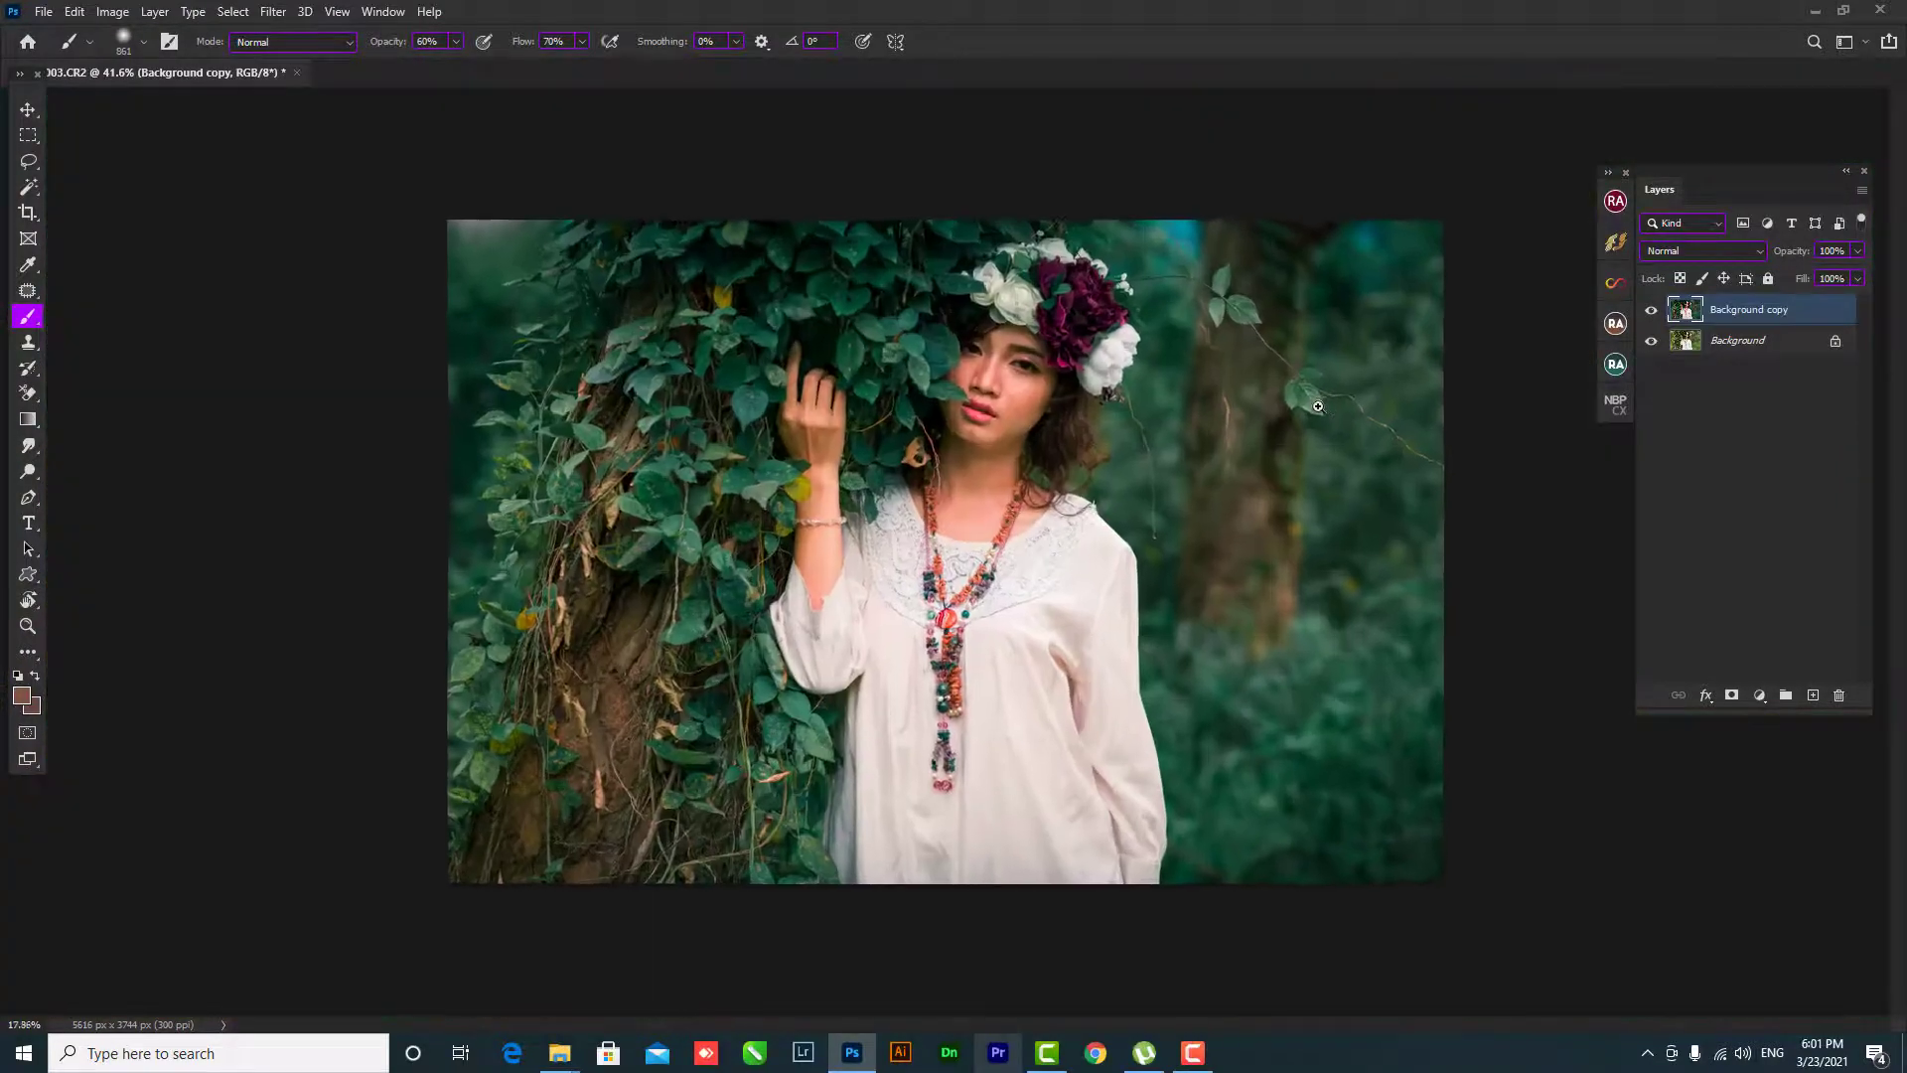
alt+click(1650, 340)
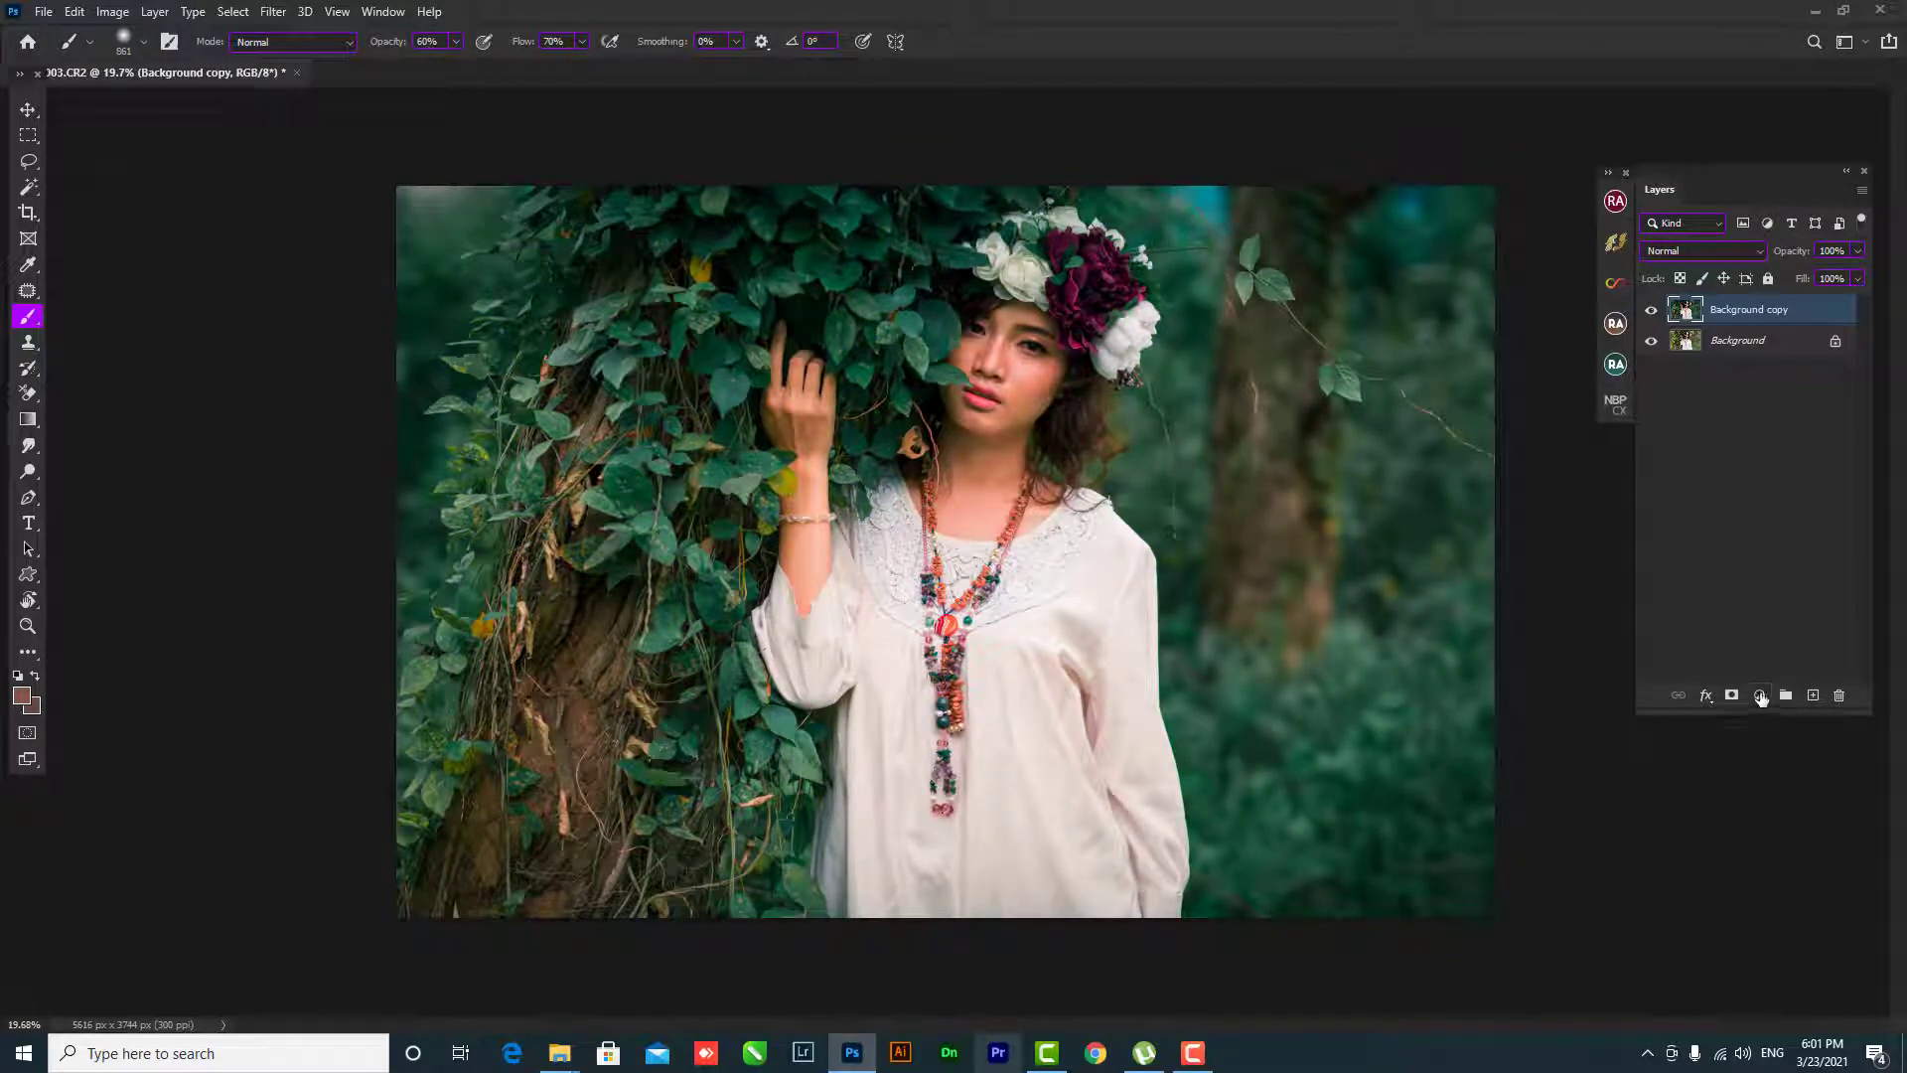
- Duplicate the graded layer as Background copy 2 and launch the Camera Raw Filter on it
key(ctrl+j)
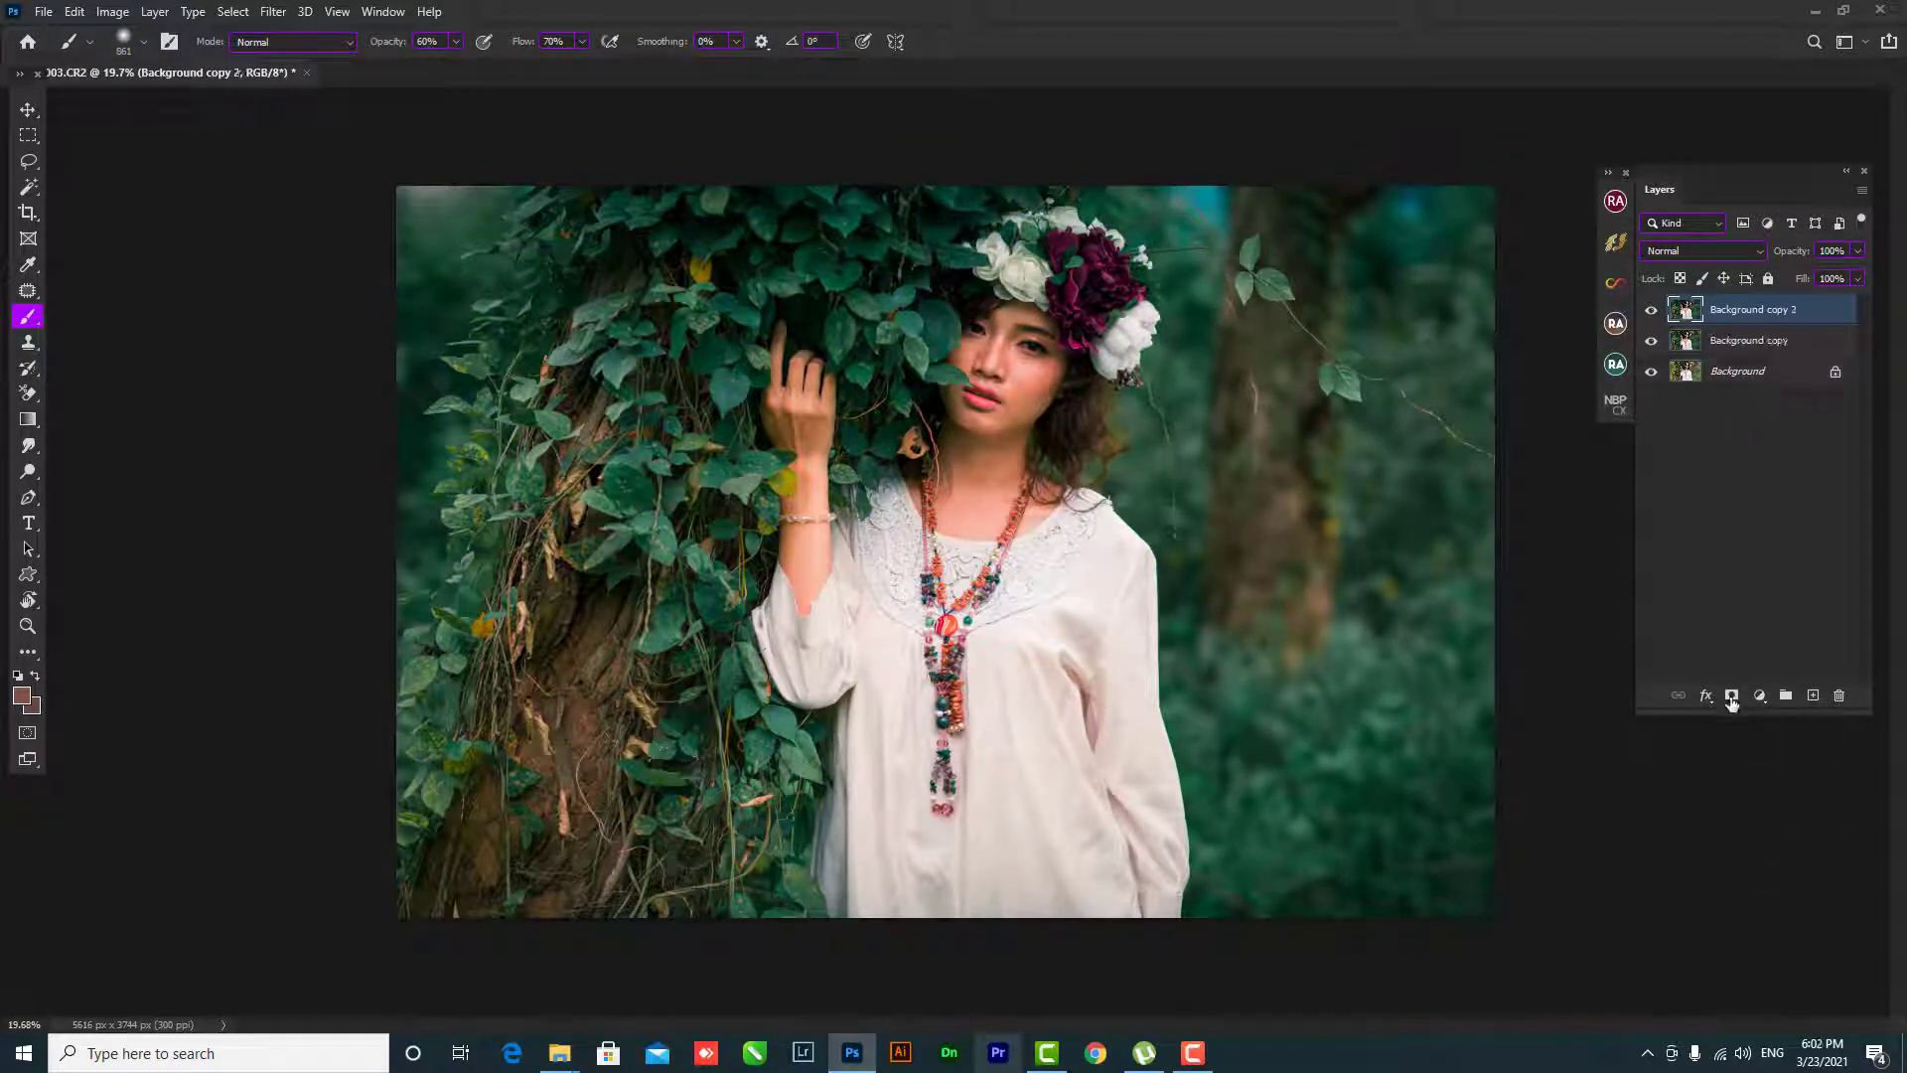
click(1755, 696)
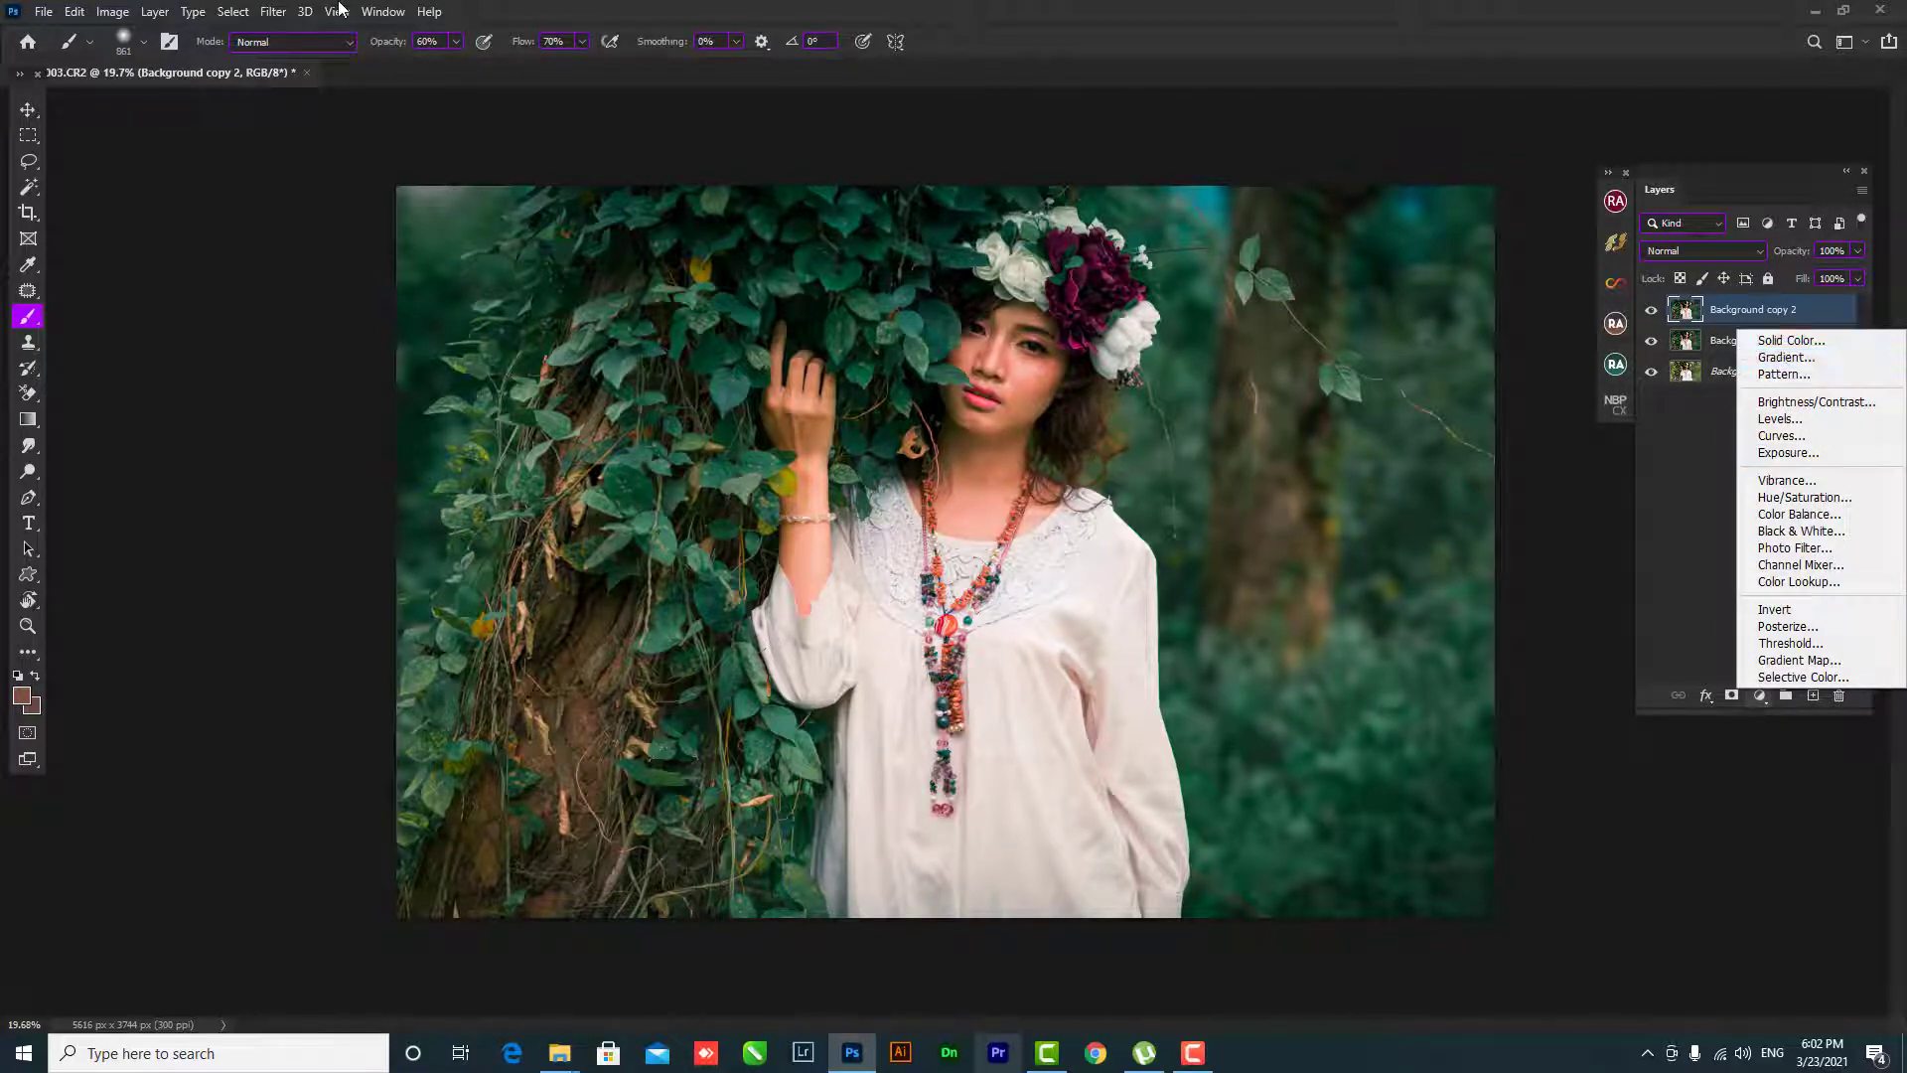
click(269, 21)
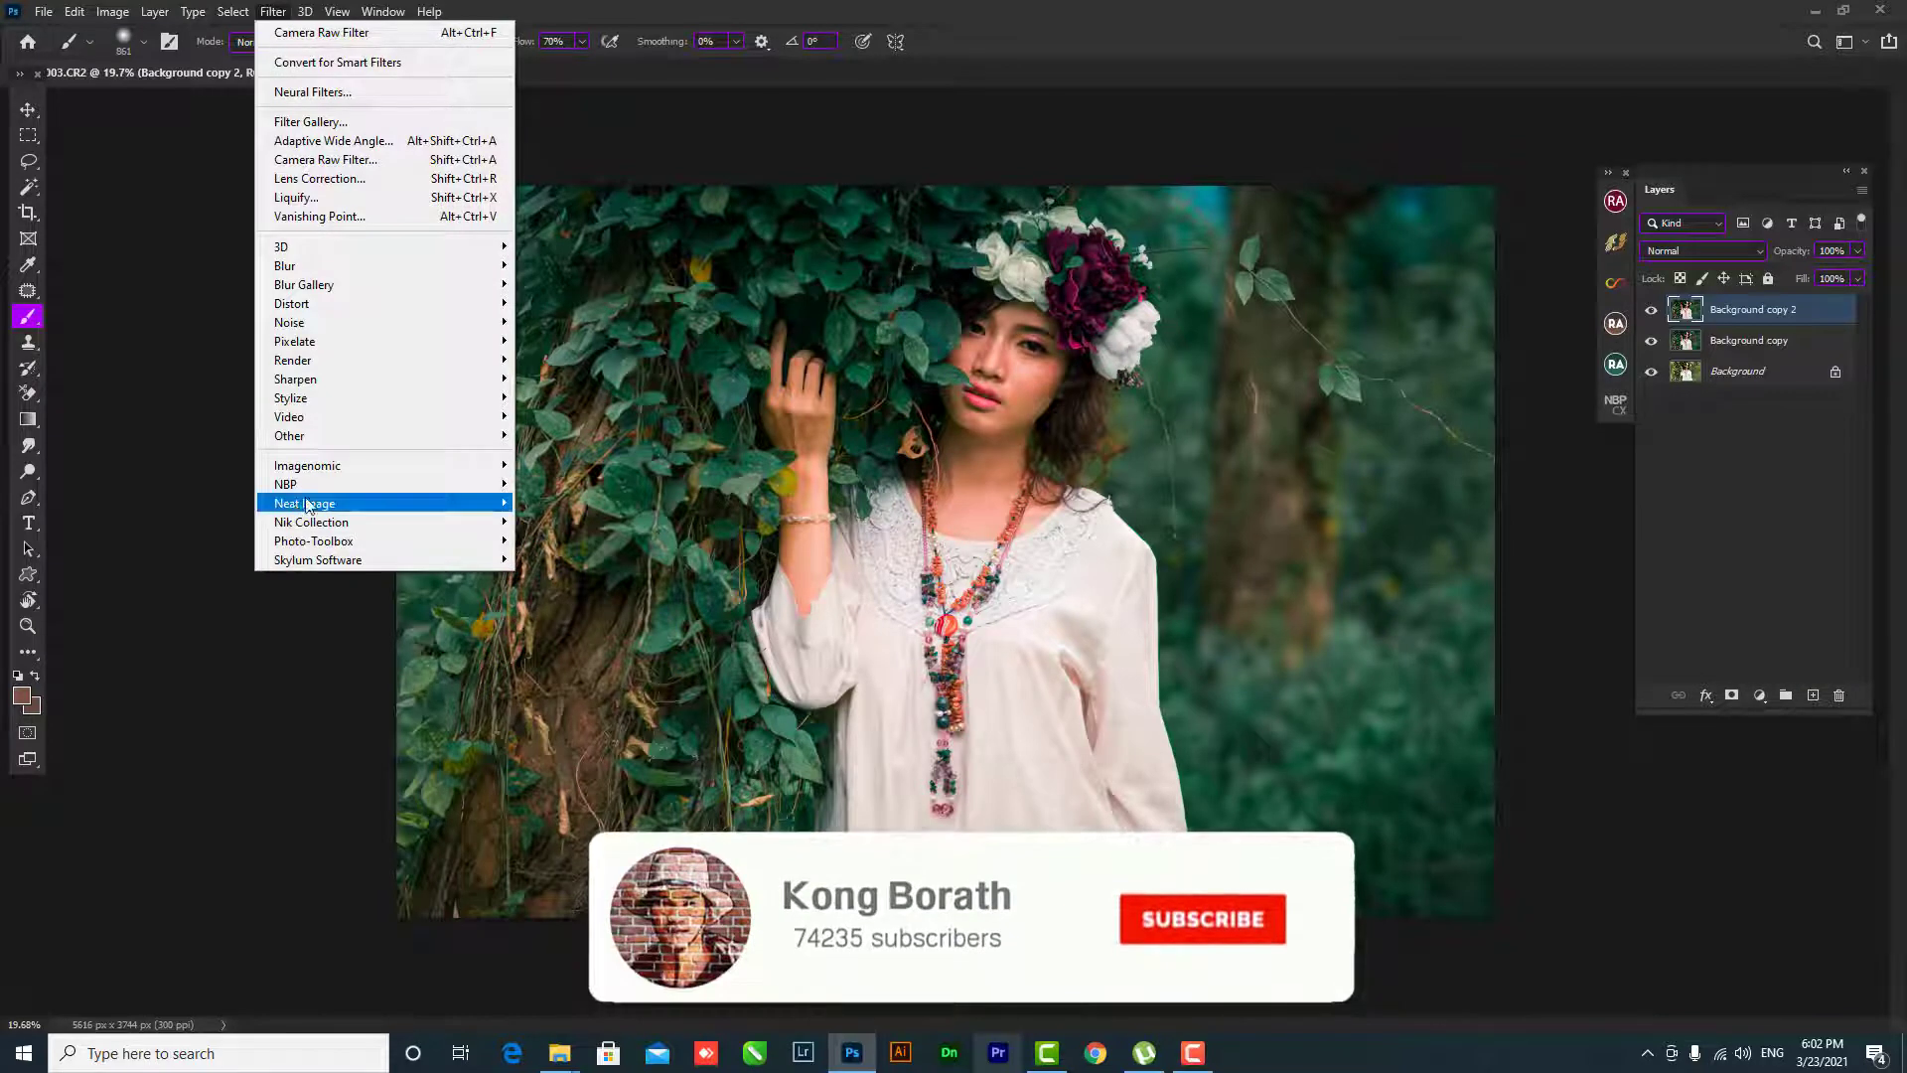
click(344, 159)
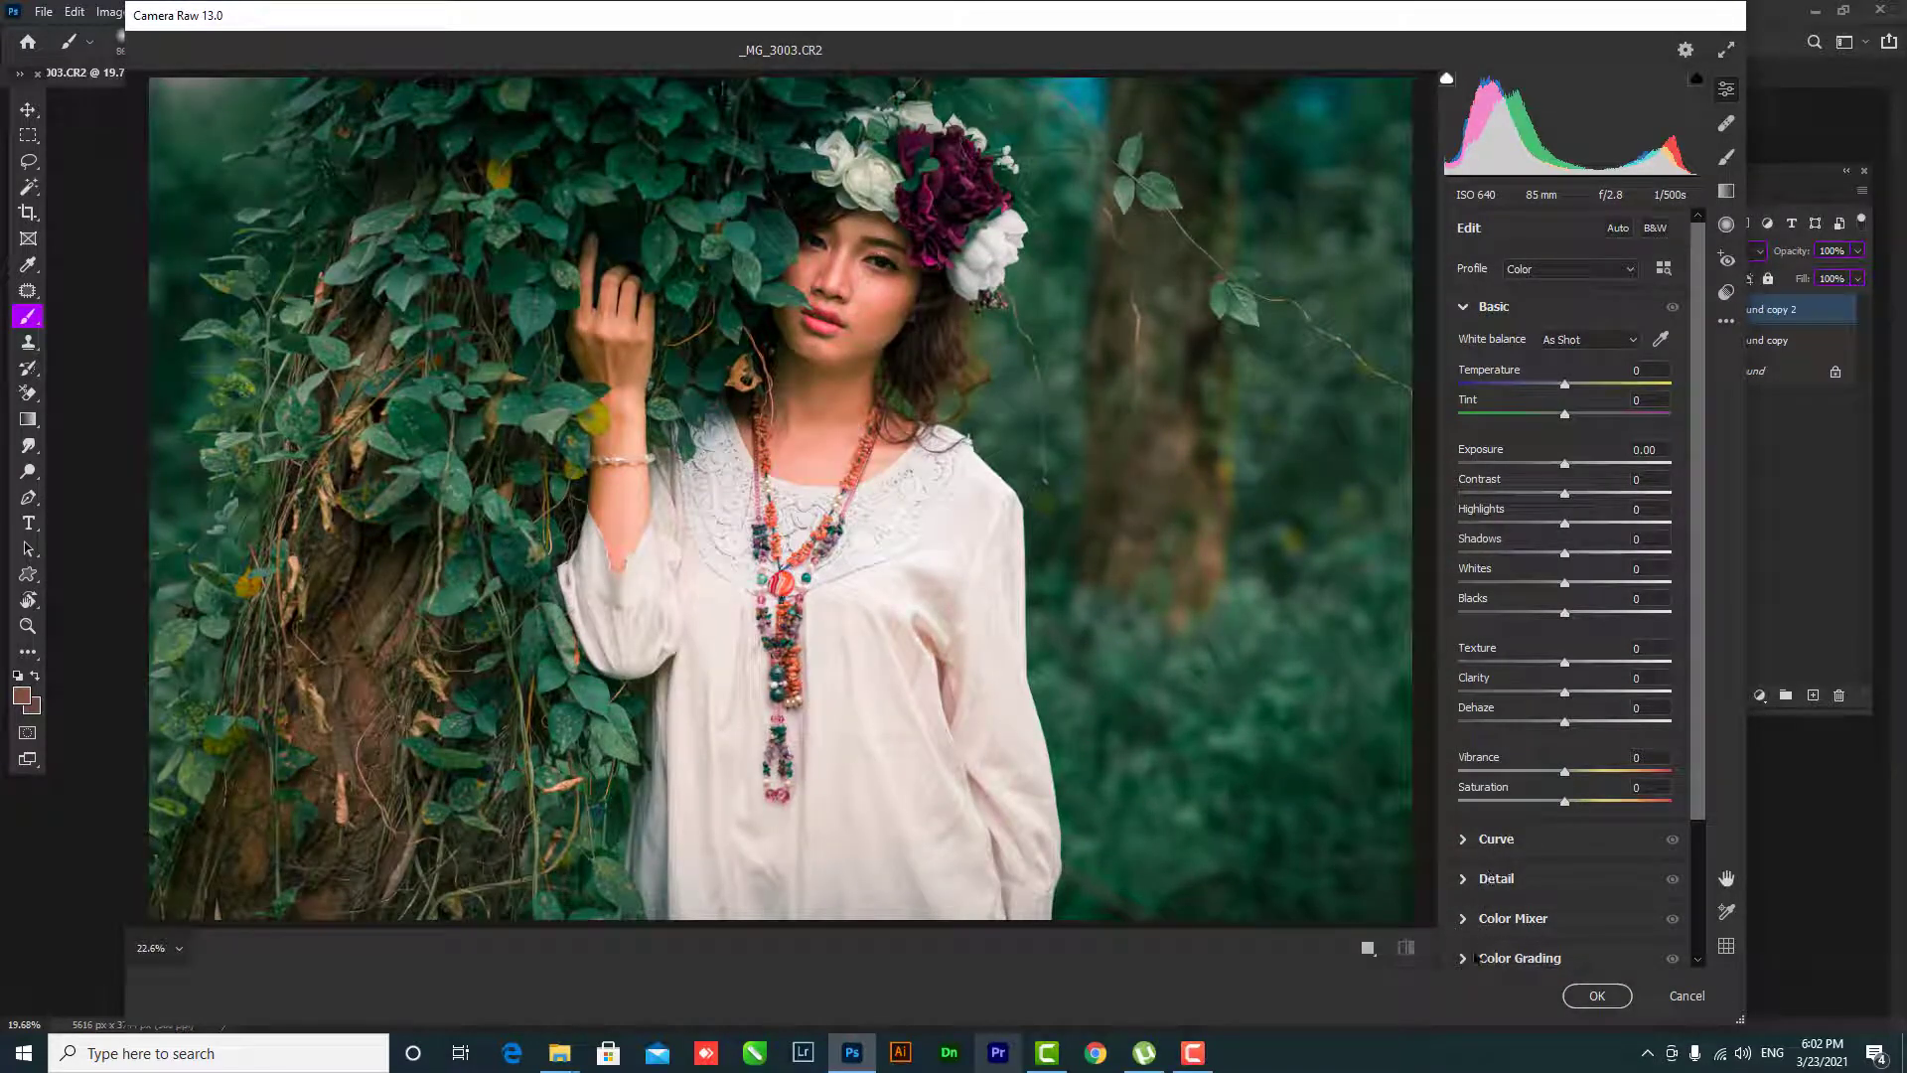
- Add a dark vignette with Roundness +26 and Feather 59, easing it slightly lighter
drag(1700, 787, 1694, 958)
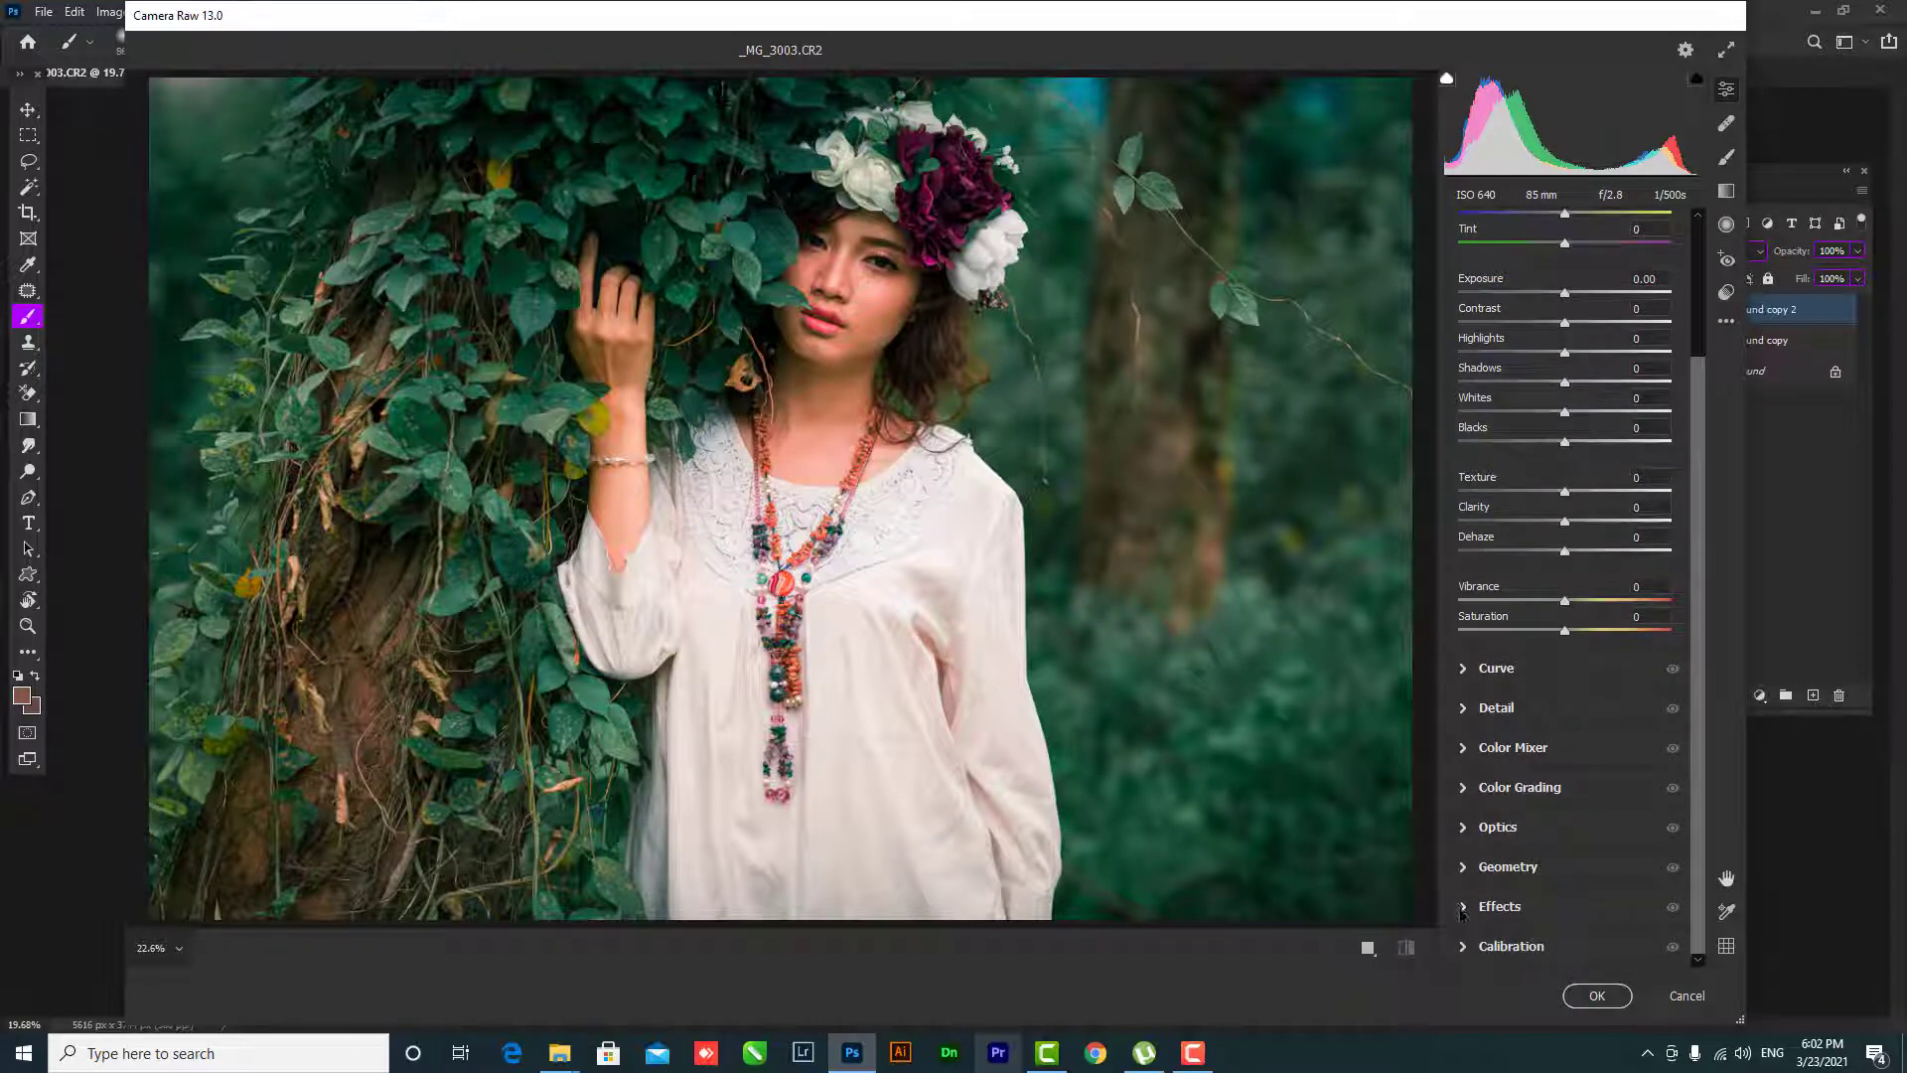
click(1461, 905)
drag(1564, 673, 1521, 669)
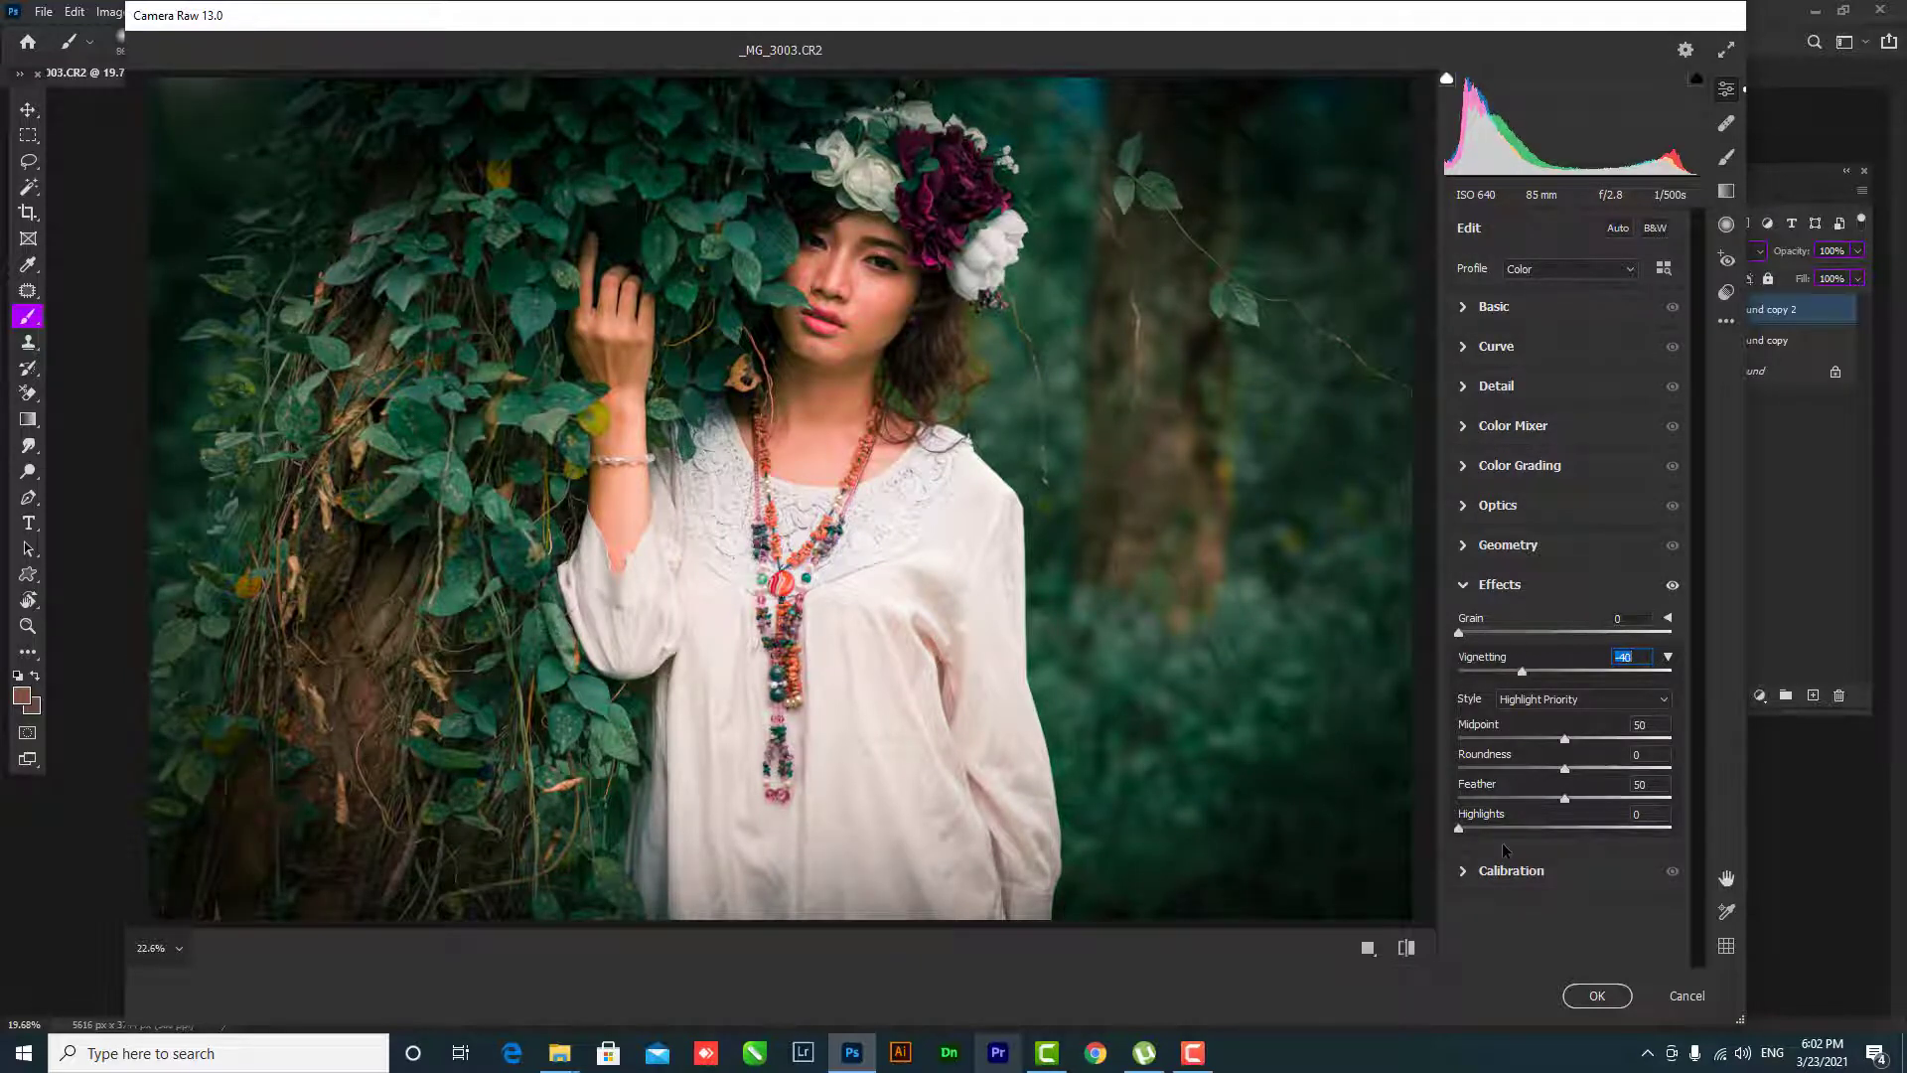
mouse_move(1564, 799)
mouse_down()
mouse_move(1604, 769)
mouse_move(1579, 777)
mouse_up()
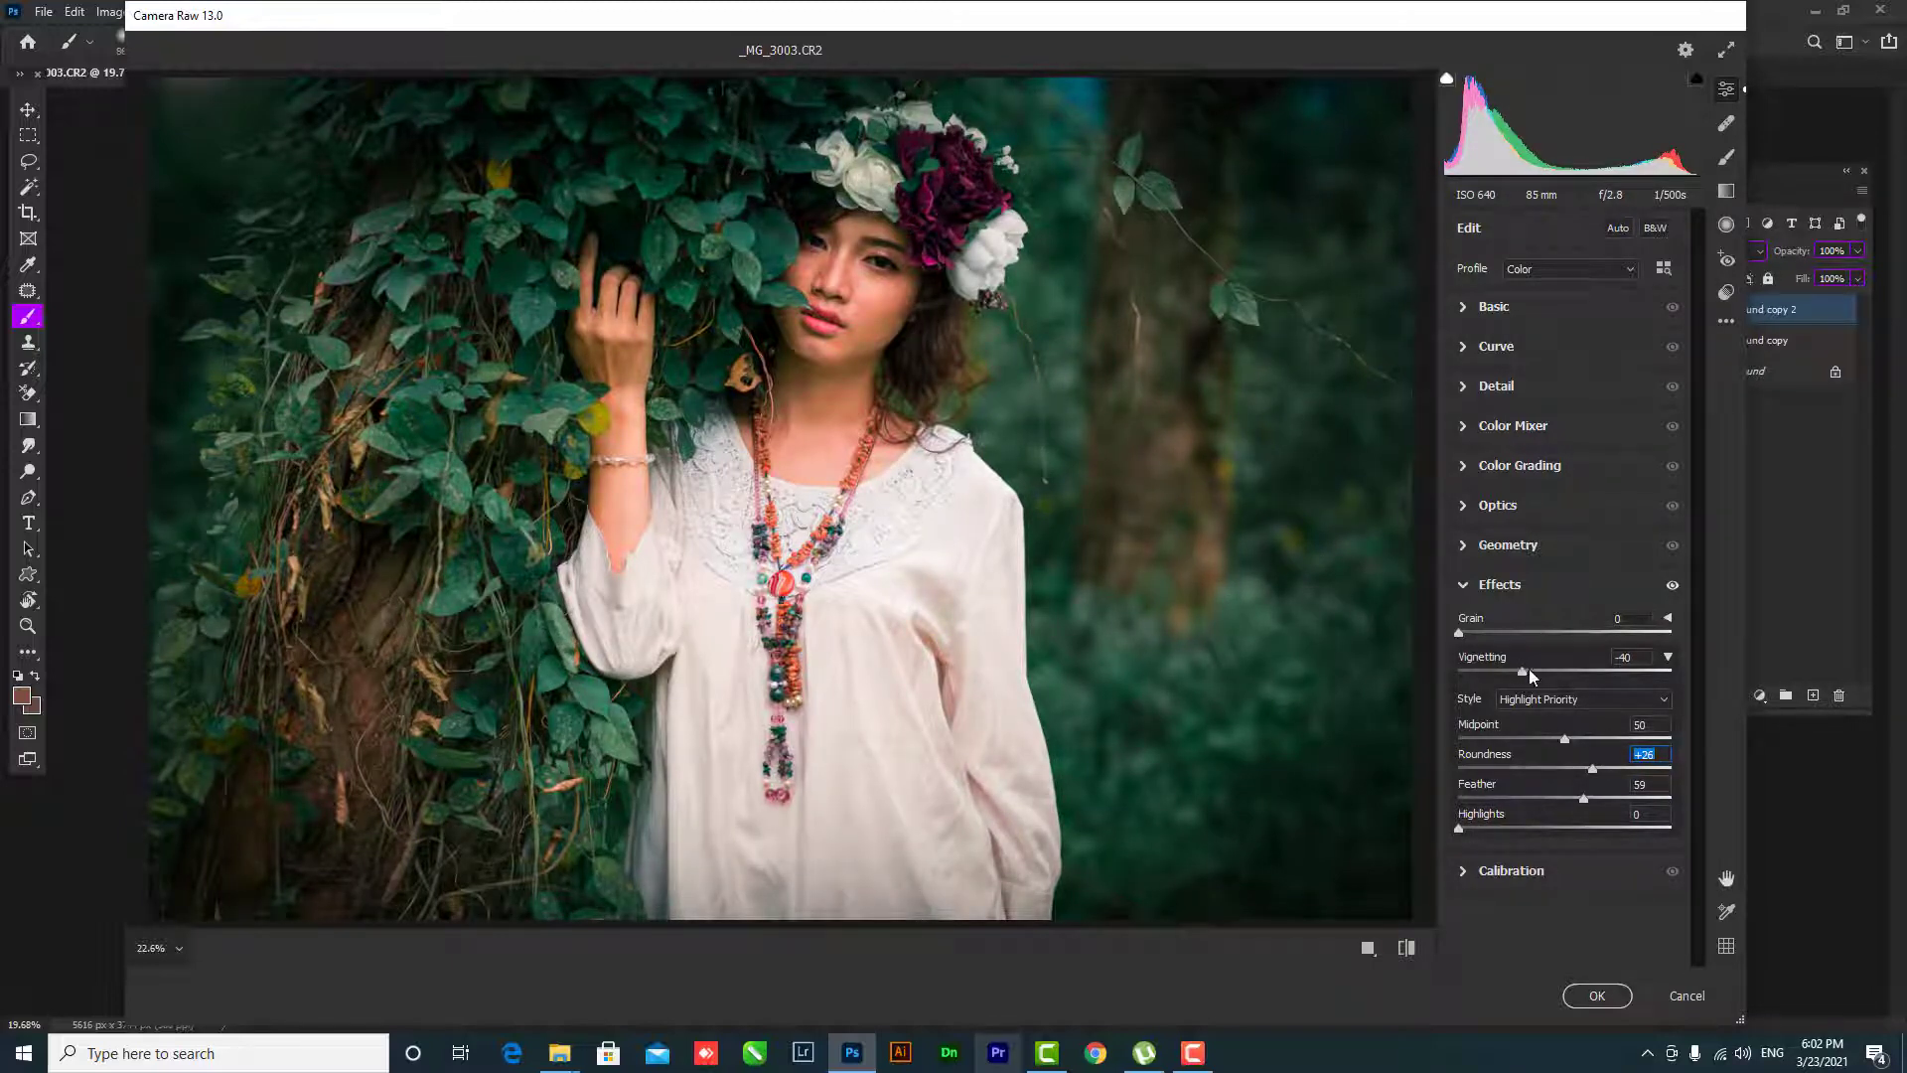
drag(1530, 677, 1545, 672)
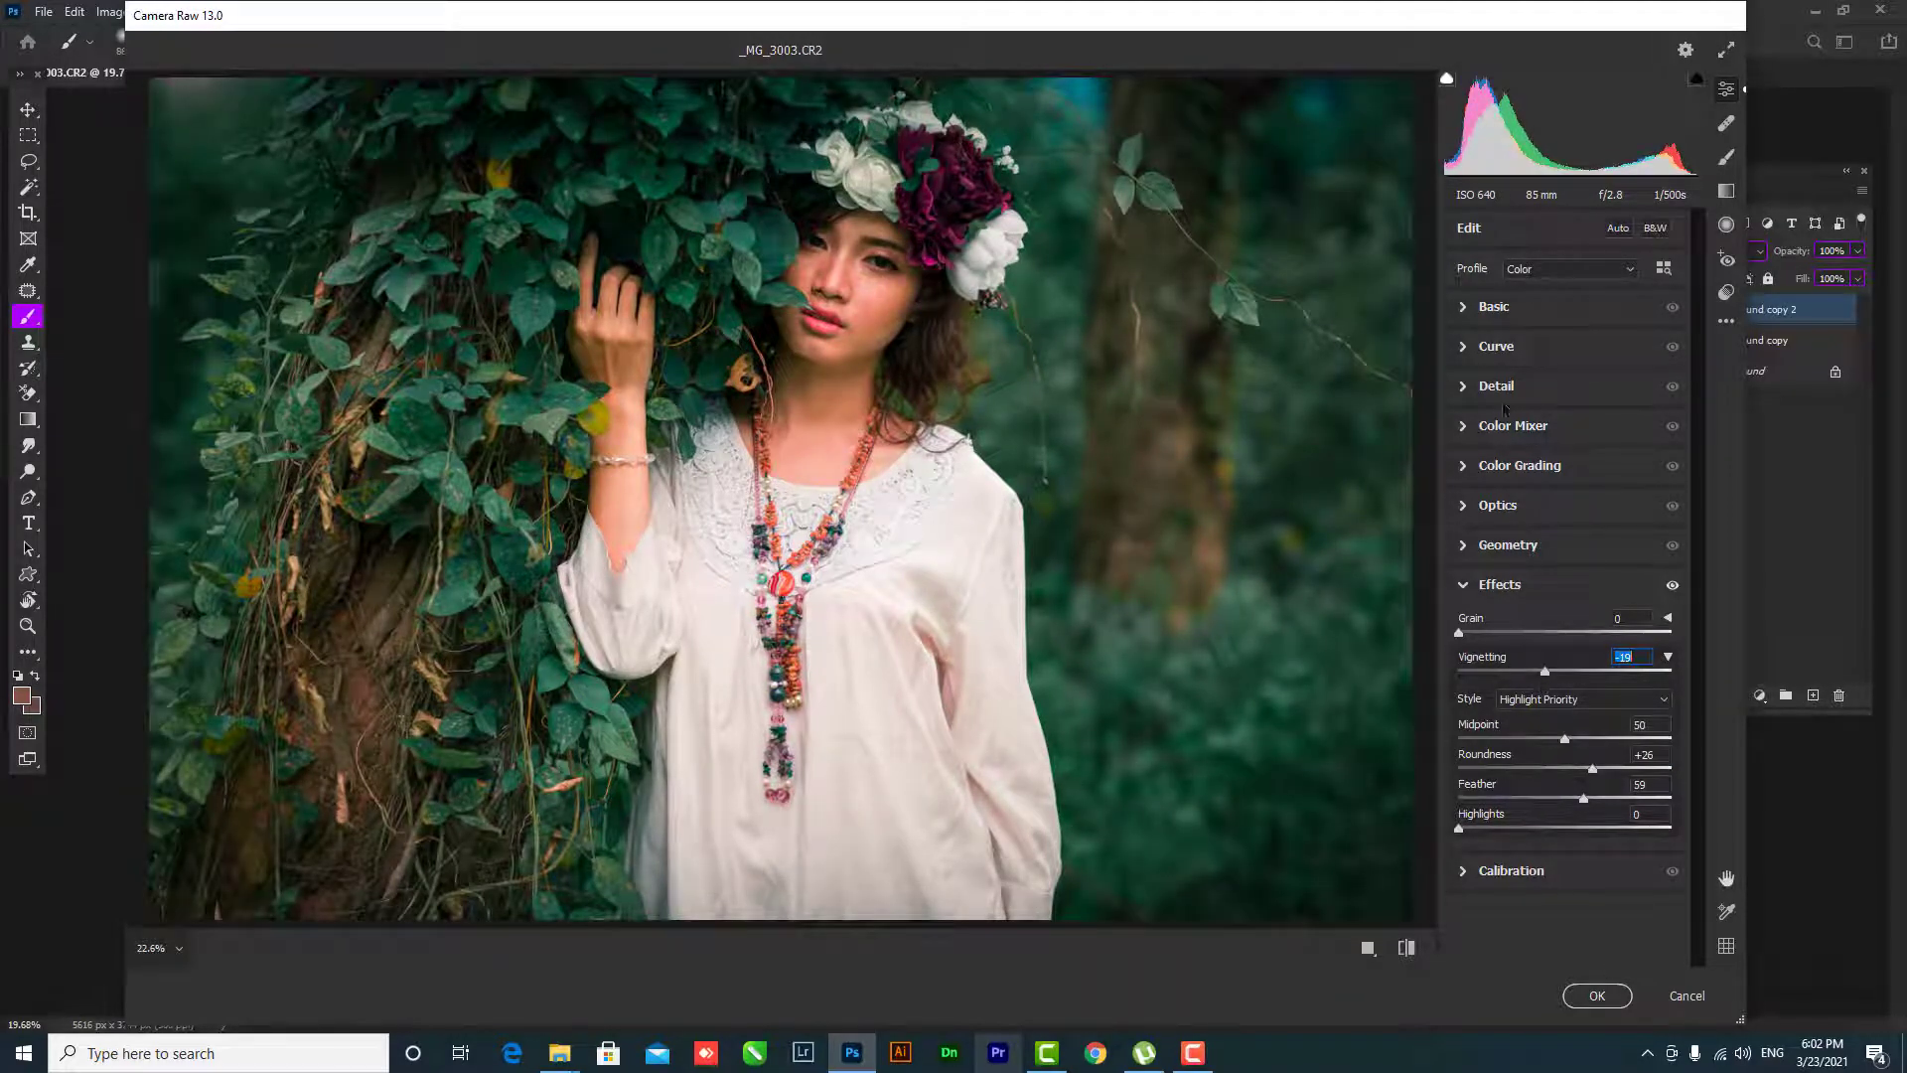
- Experiment with Color Mixer luminance, brightening the oranges and resetting red and yellow
click(1466, 348)
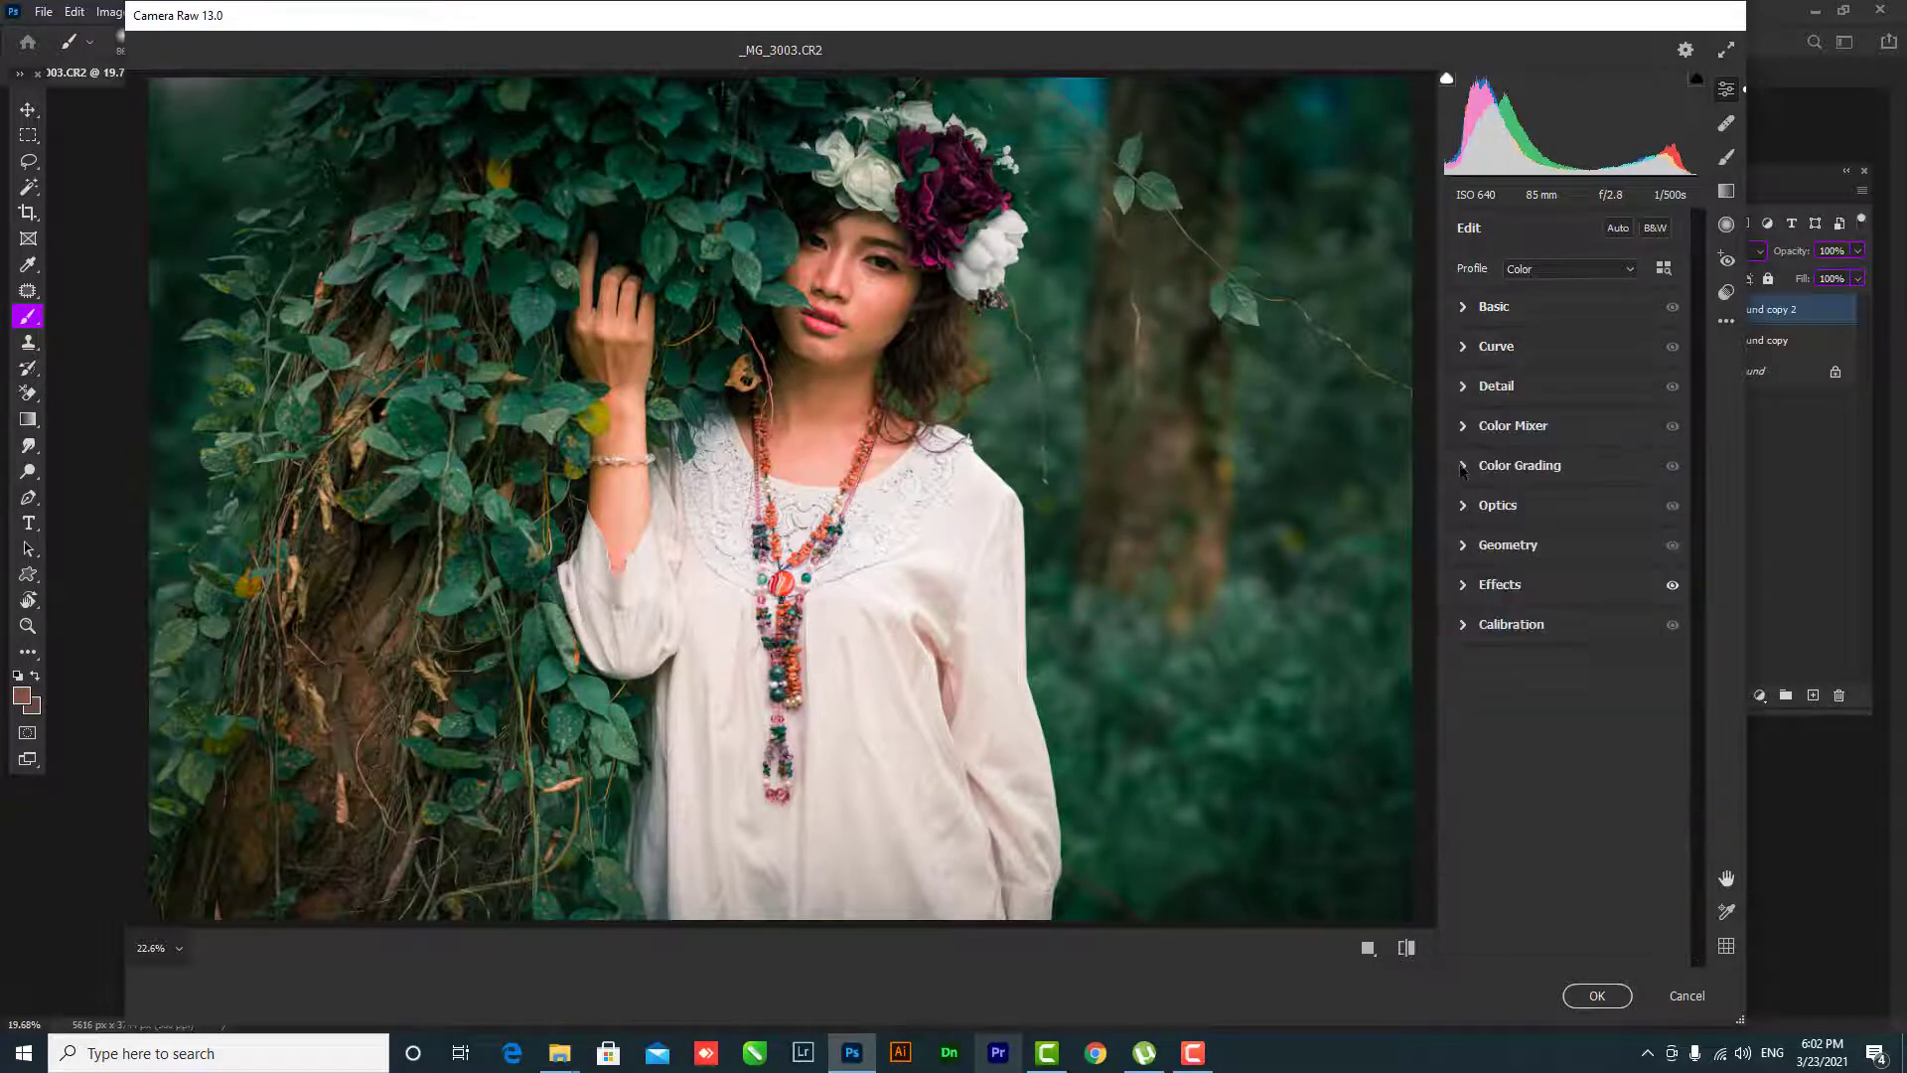
click(1463, 426)
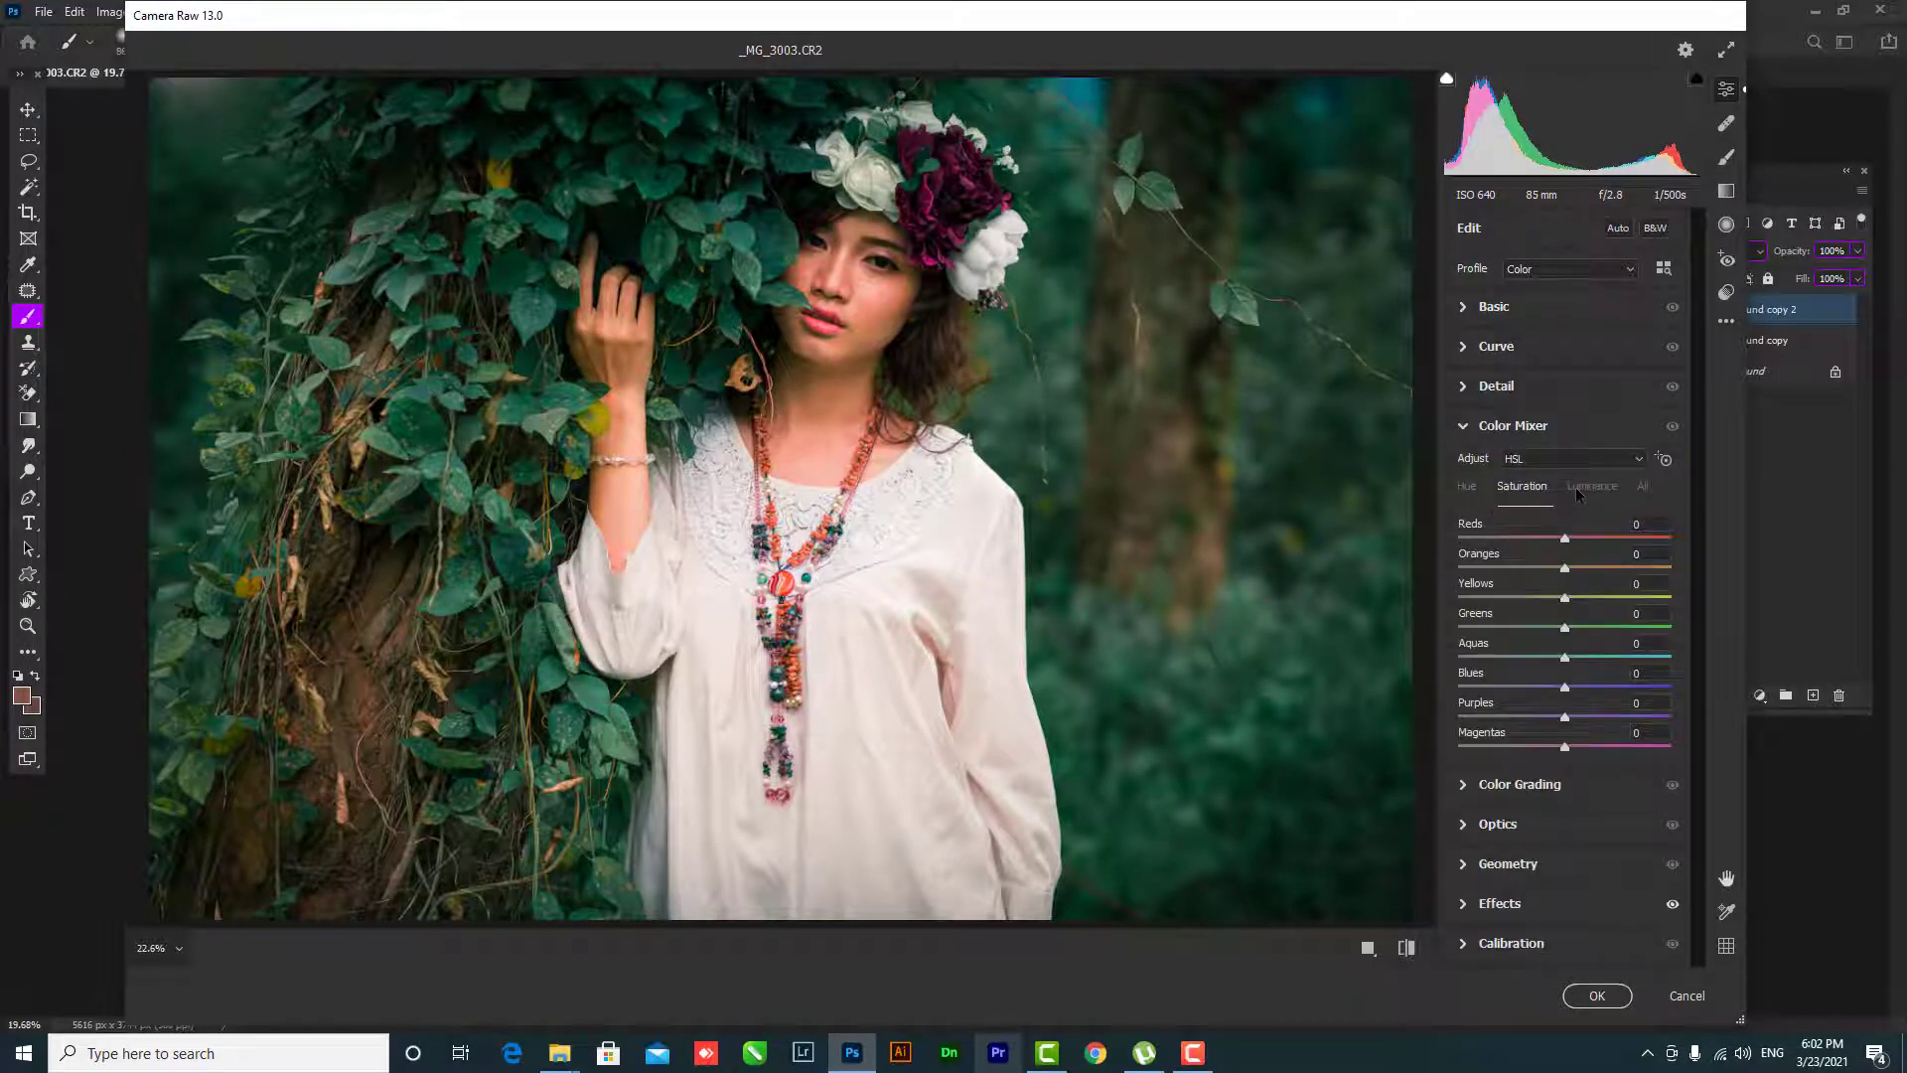
mouse_move(1564, 568)
mouse_down()
mouse_move(1587, 568)
mouse_move(1579, 545)
mouse_move(1558, 597)
mouse_up()
double_click(1569, 542)
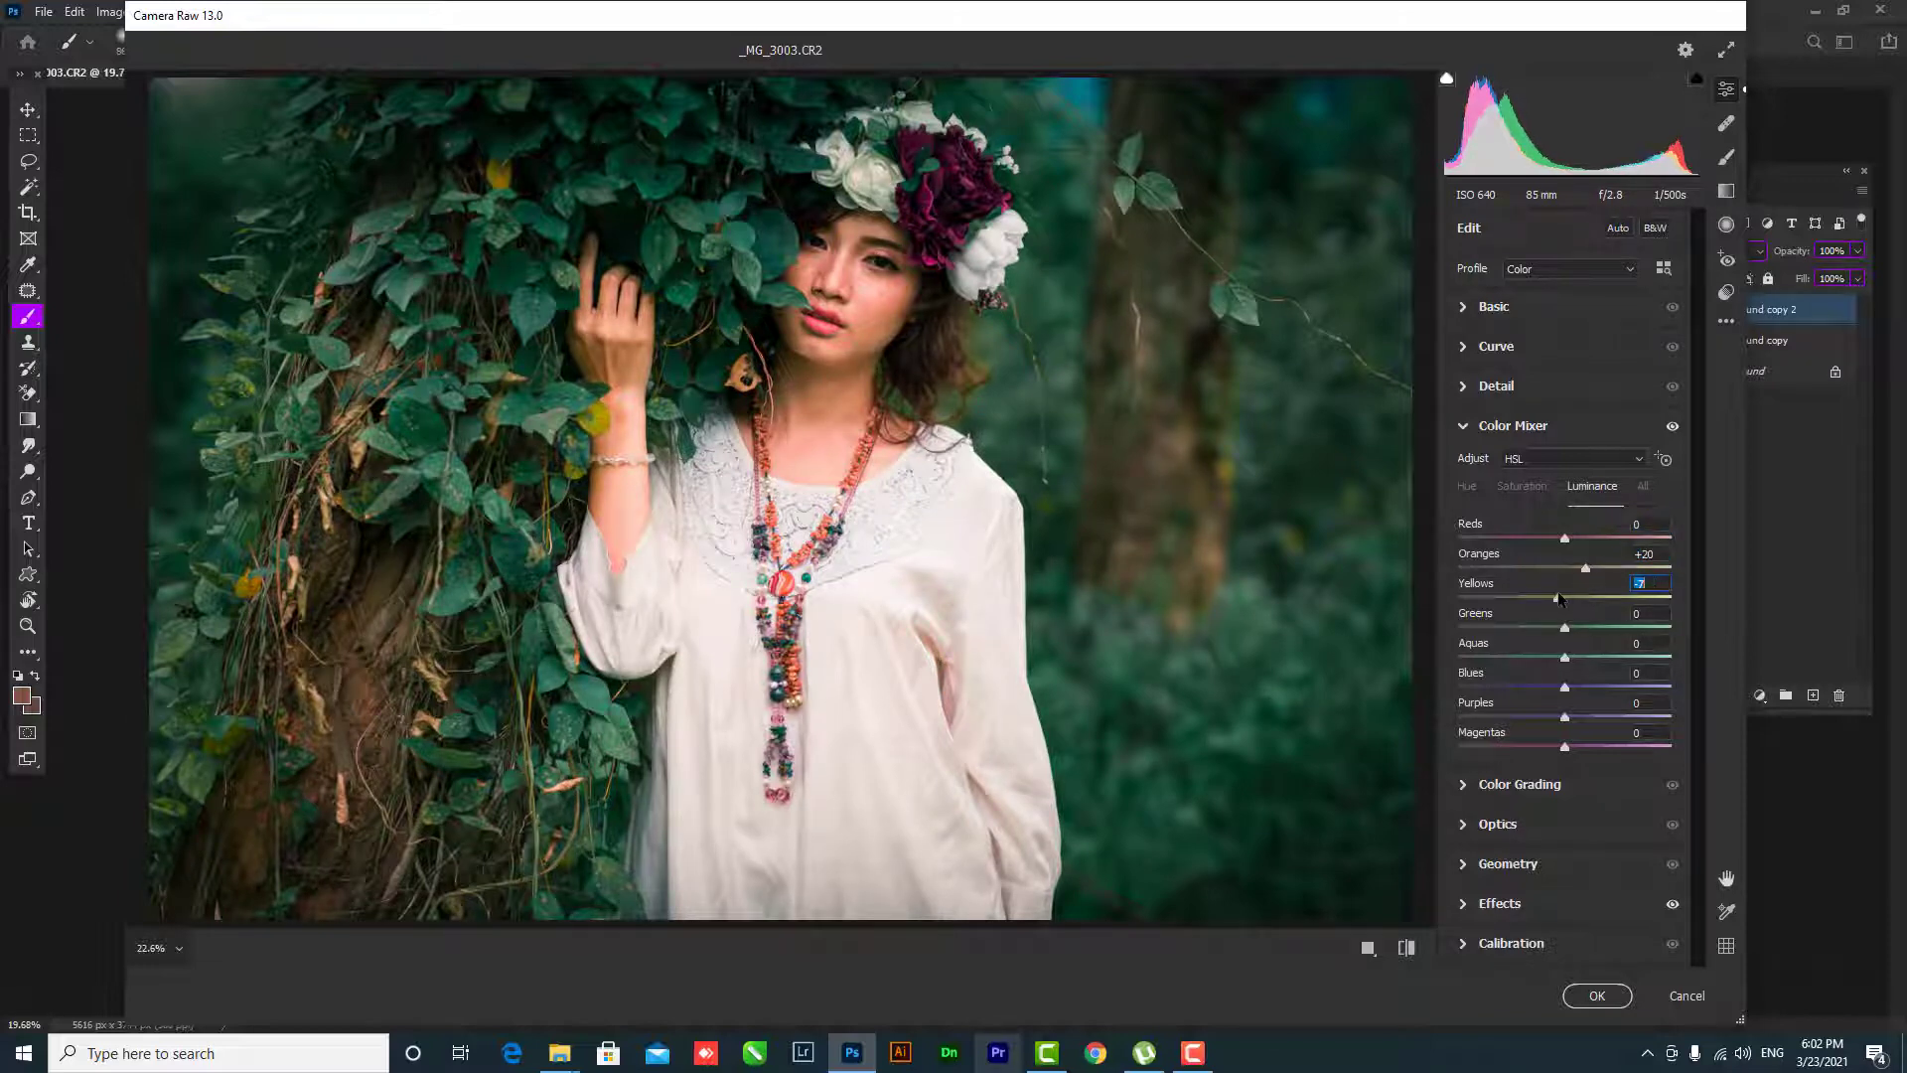
double_click(1557, 597)
drag(1586, 571, 1596, 570)
double_click(1597, 570)
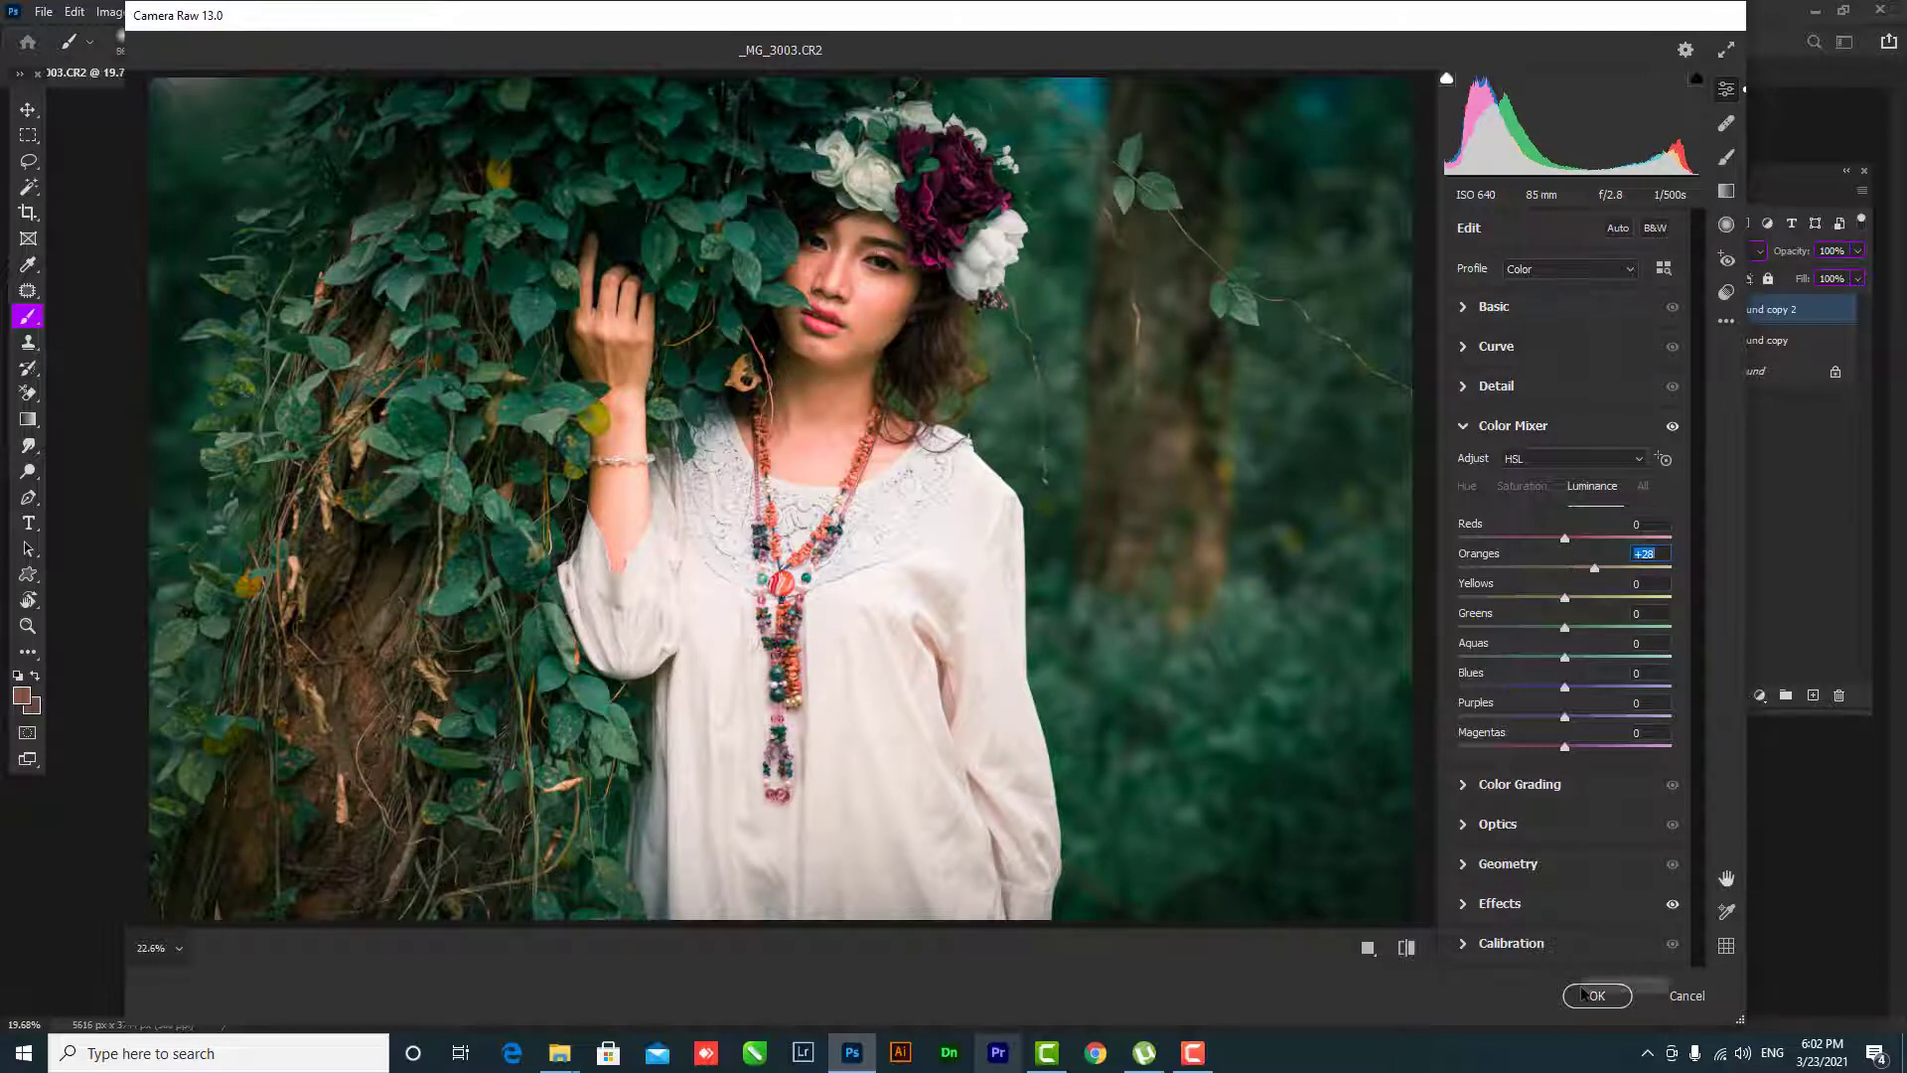
- Apply the Camera Raw edits to Background copy 2, then add and undo a layer mask
click(1407, 947)
click(1596, 995)
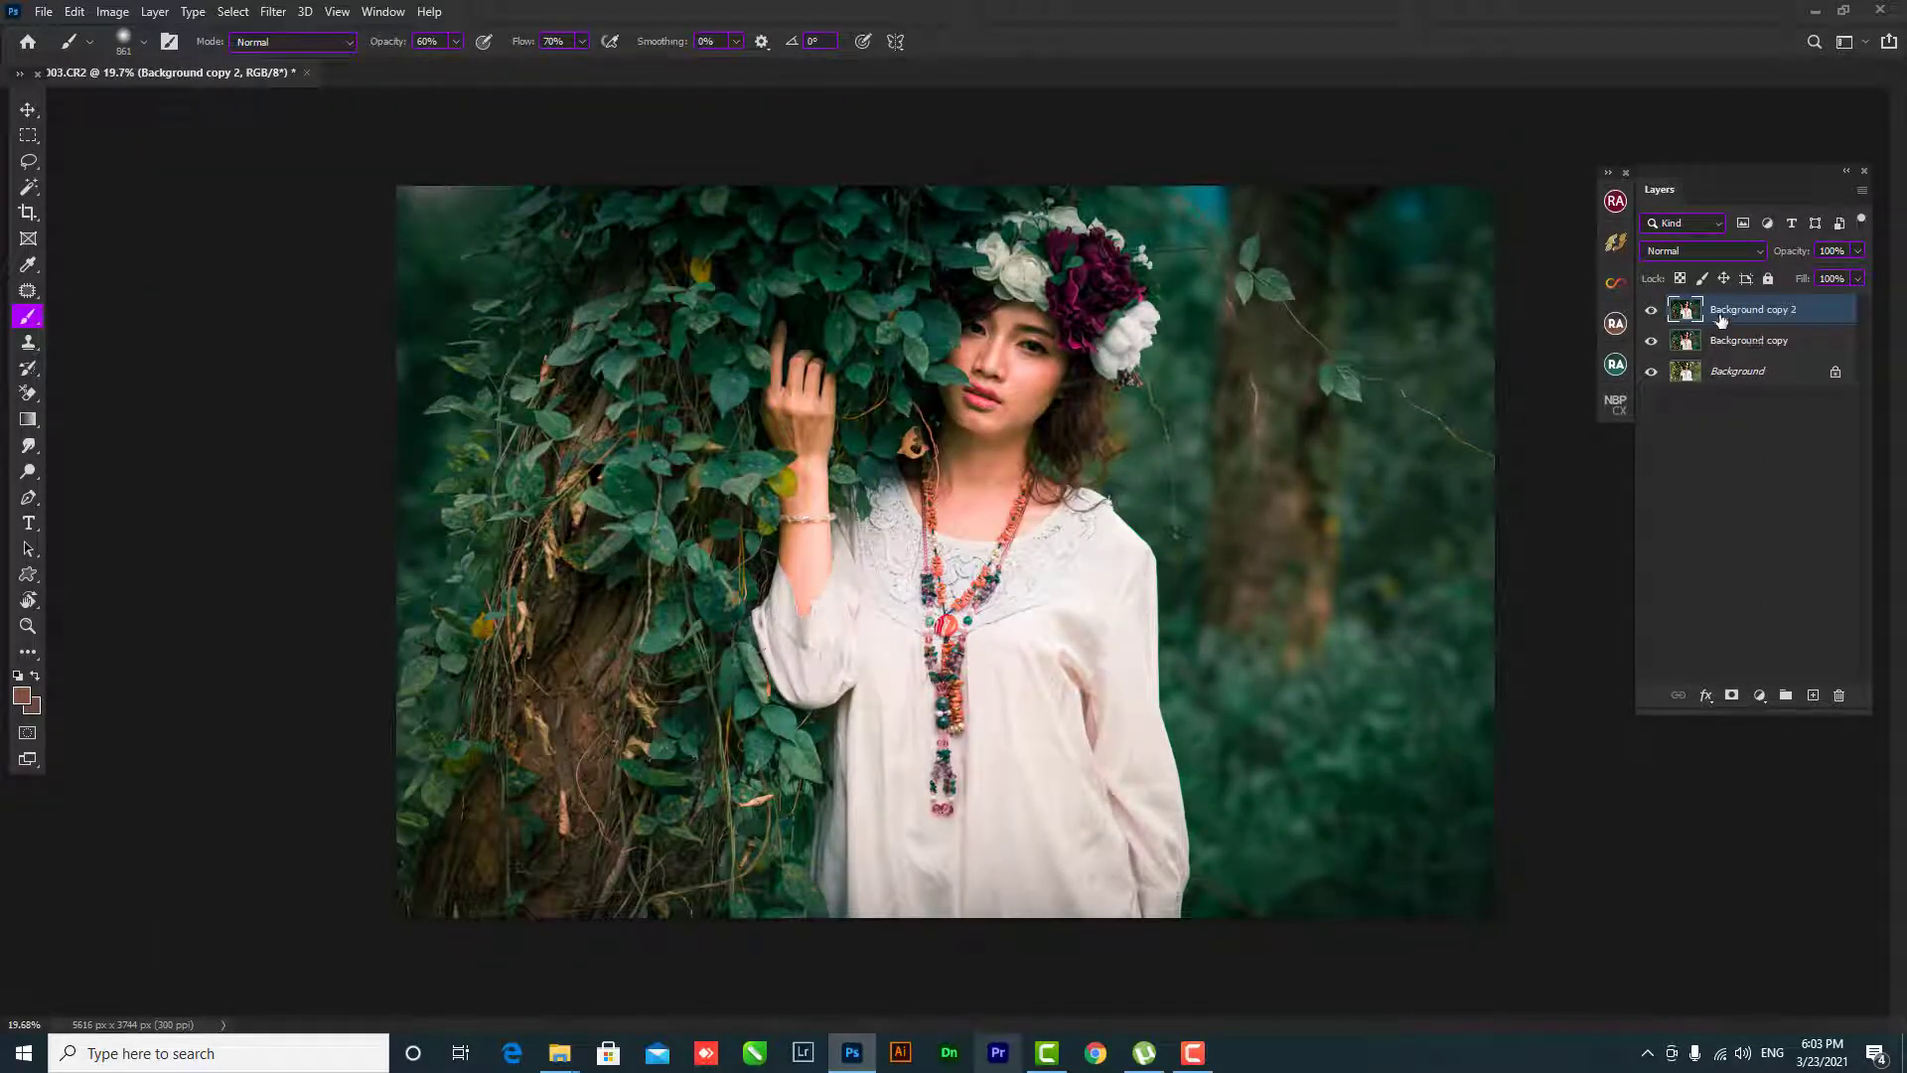
click(1730, 696)
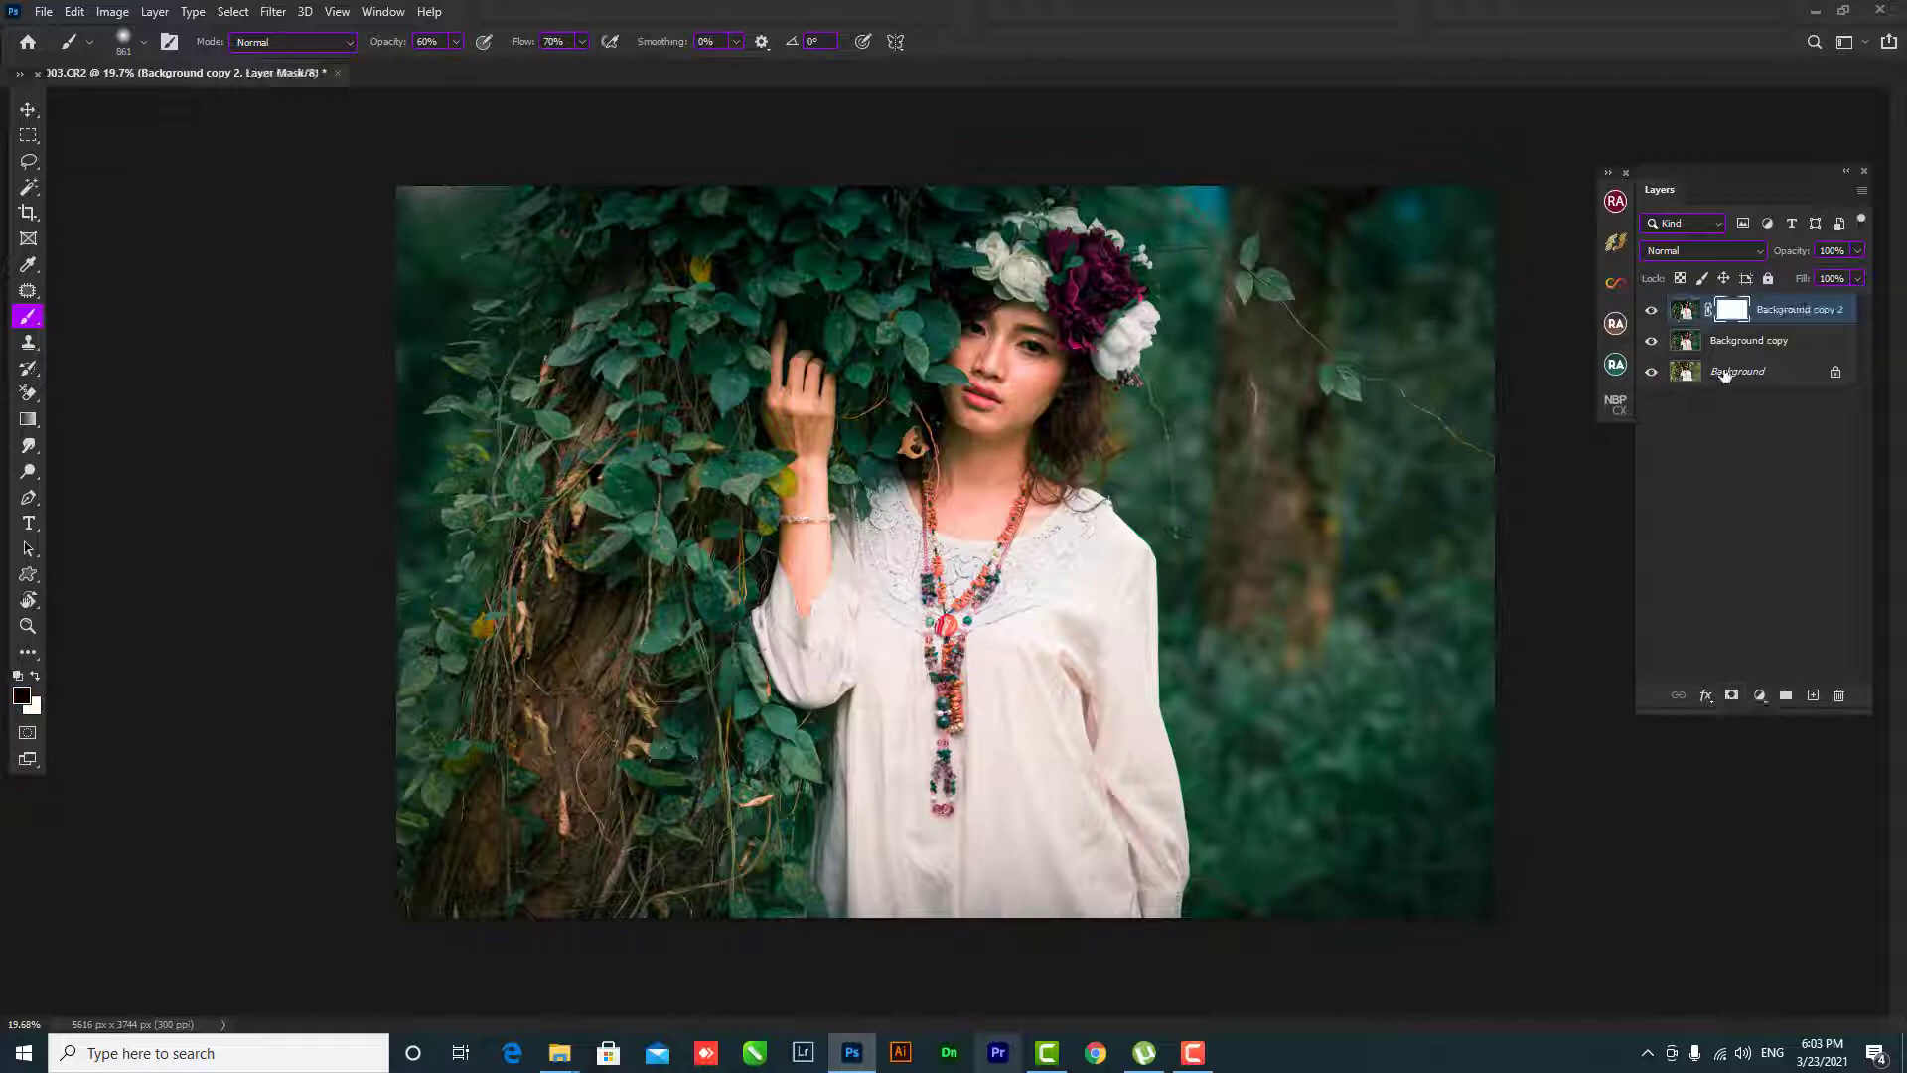
key(ctrl+2)
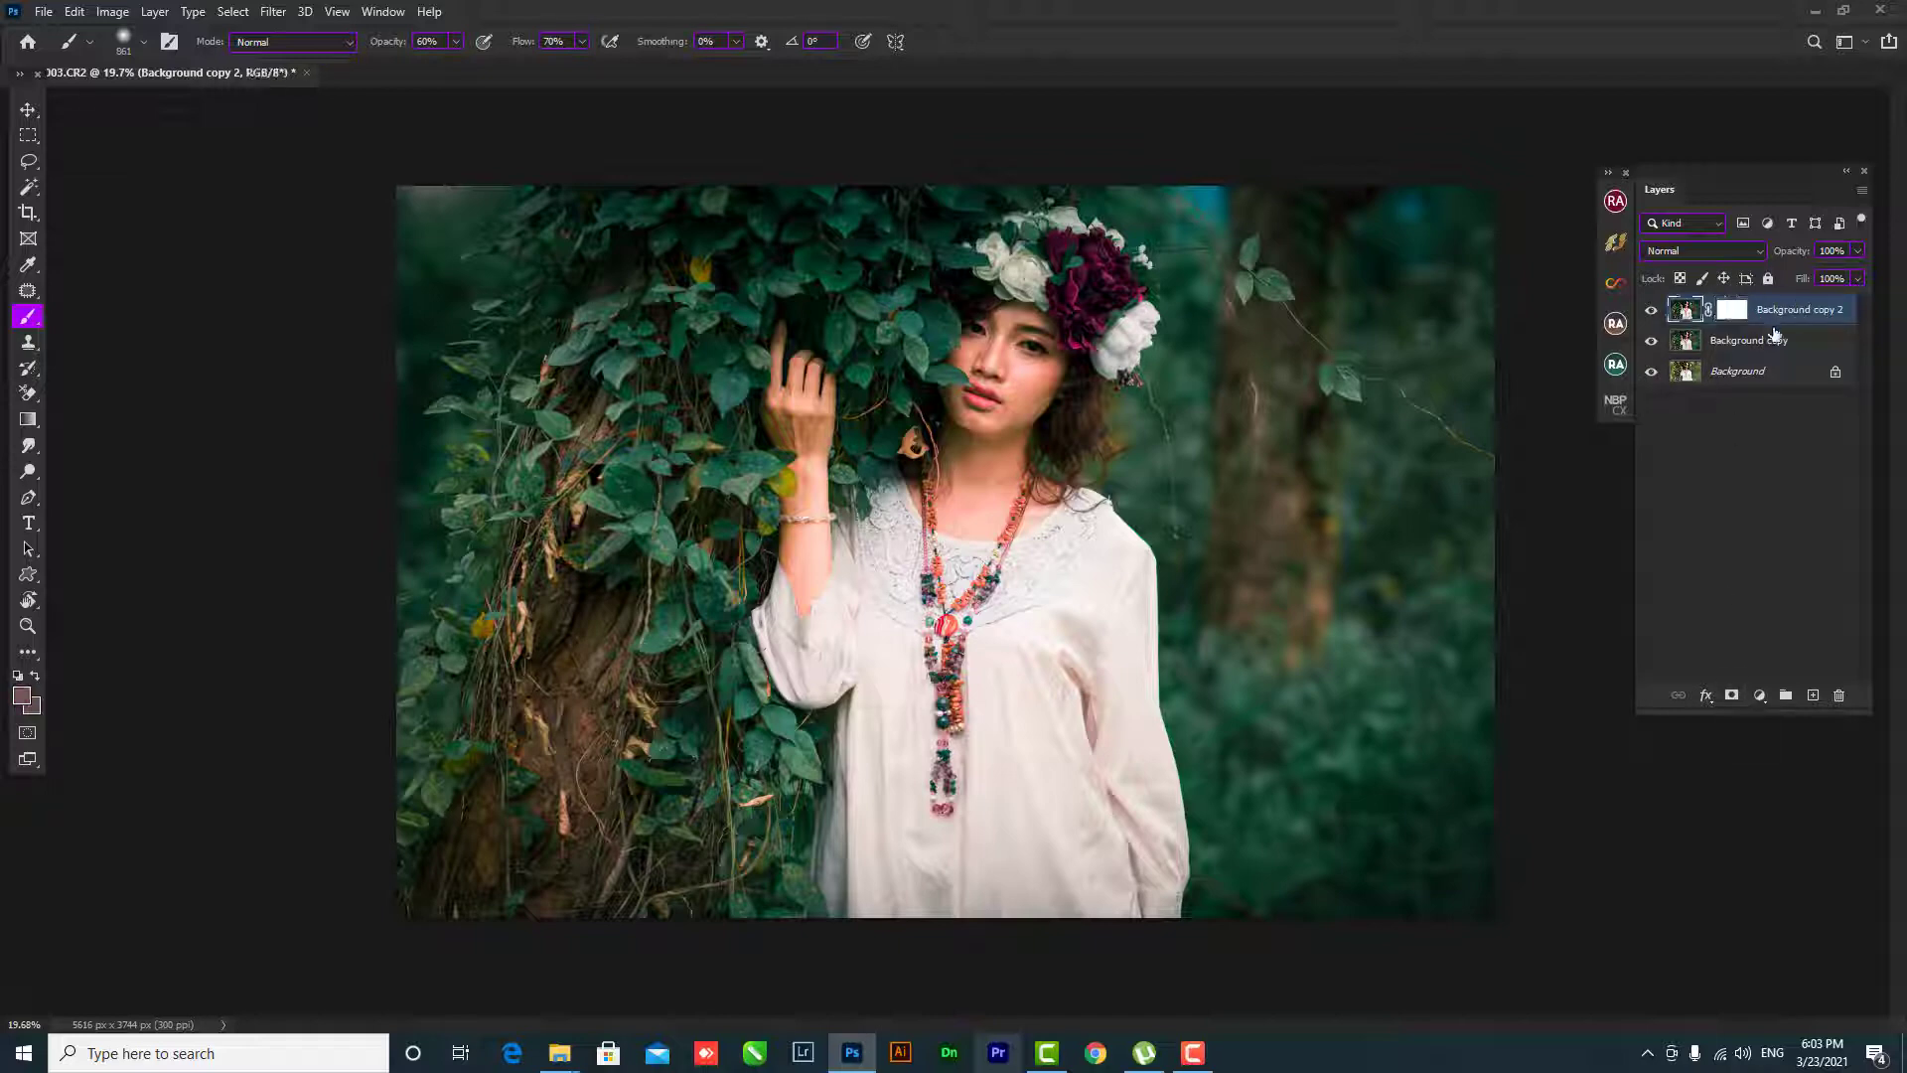
key(ctrl+z)
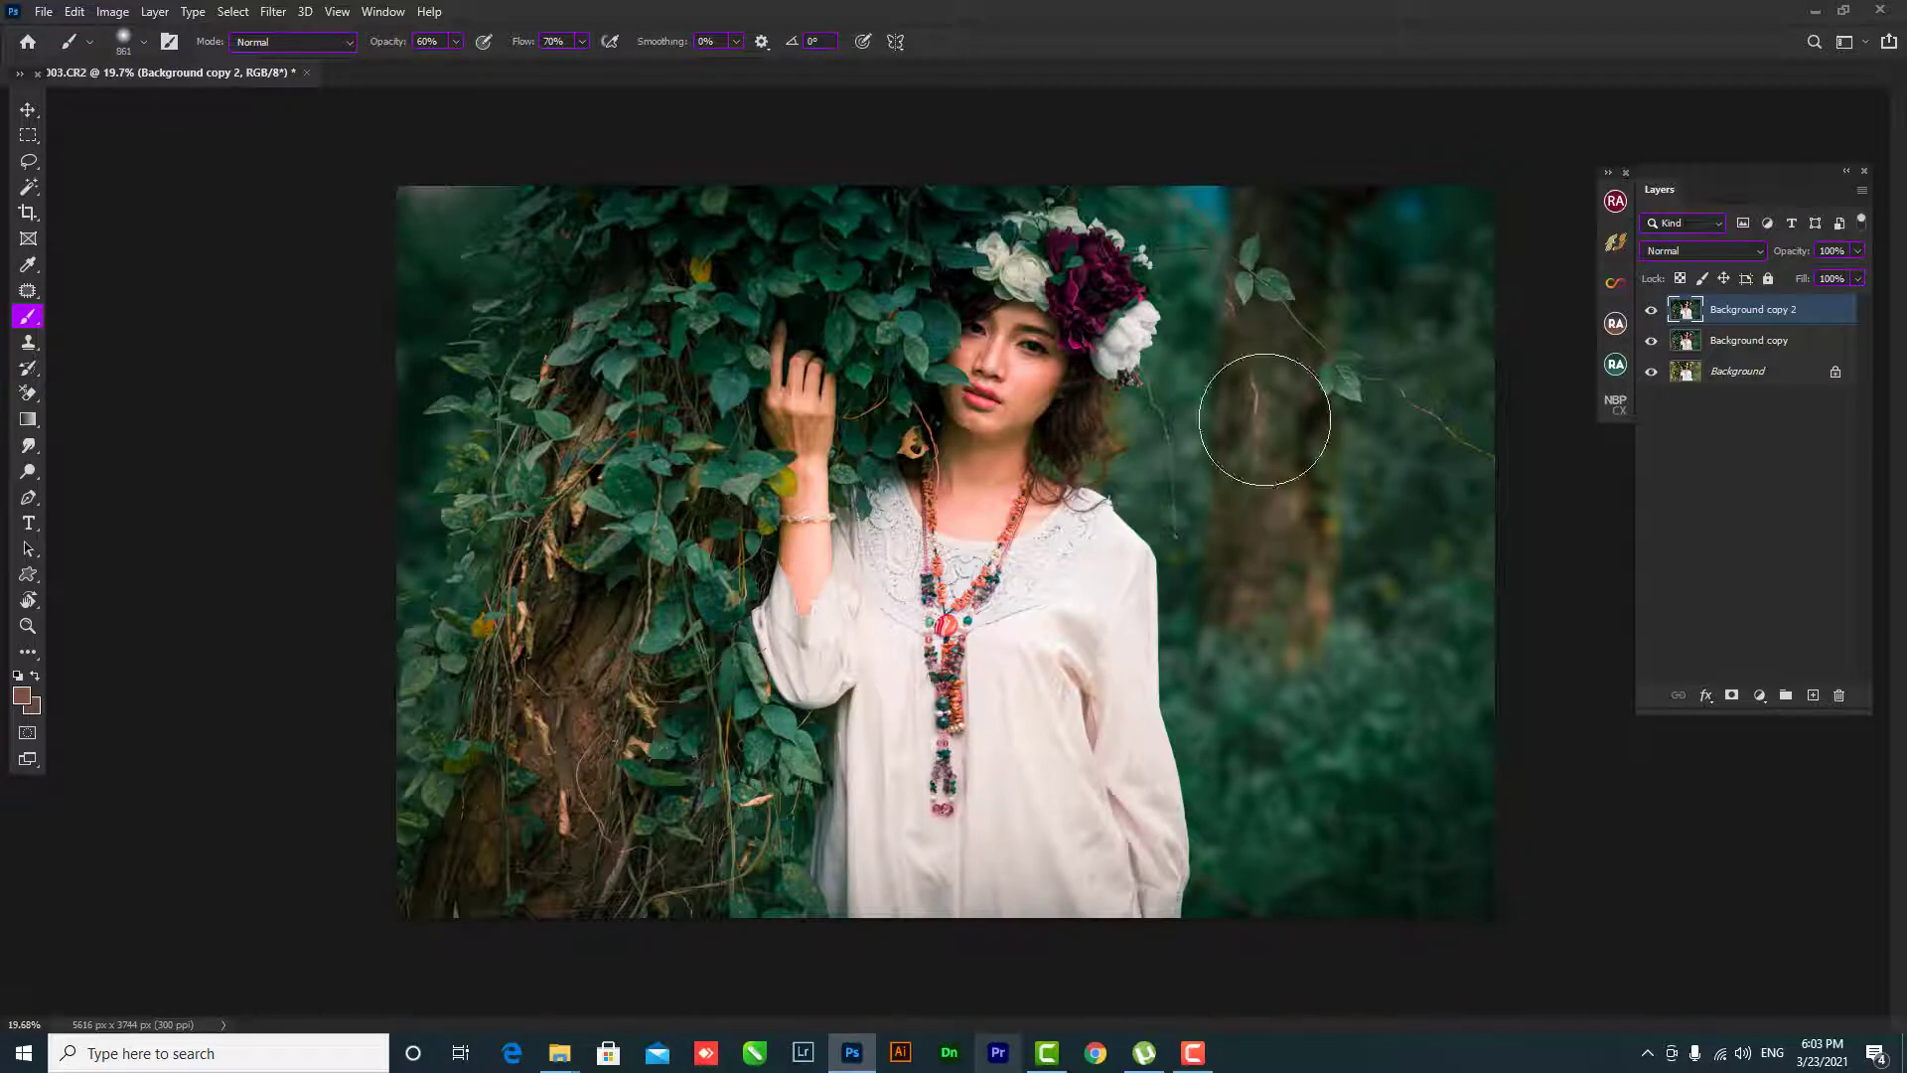
- Browse the Filter and layer style menus, then bring up the fill and adjustment layer list
click(274, 12)
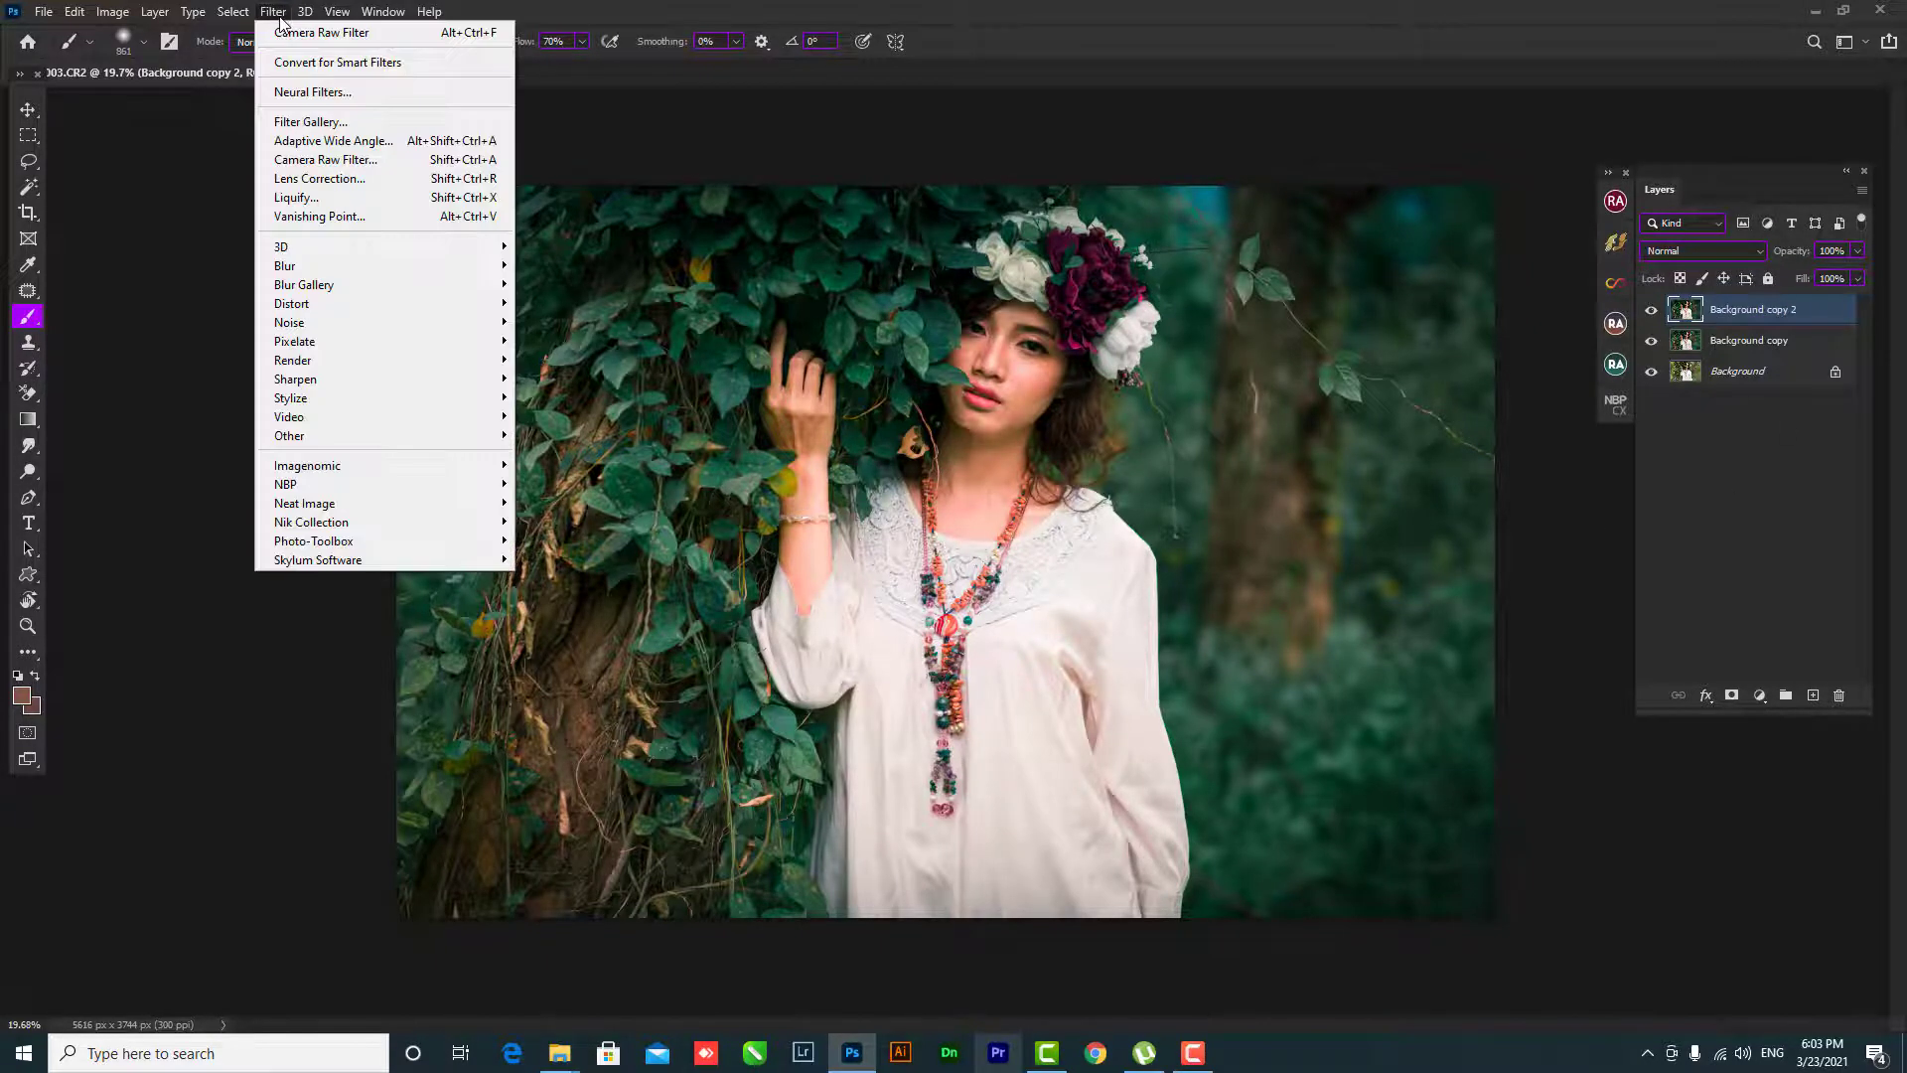
click(1722, 312)
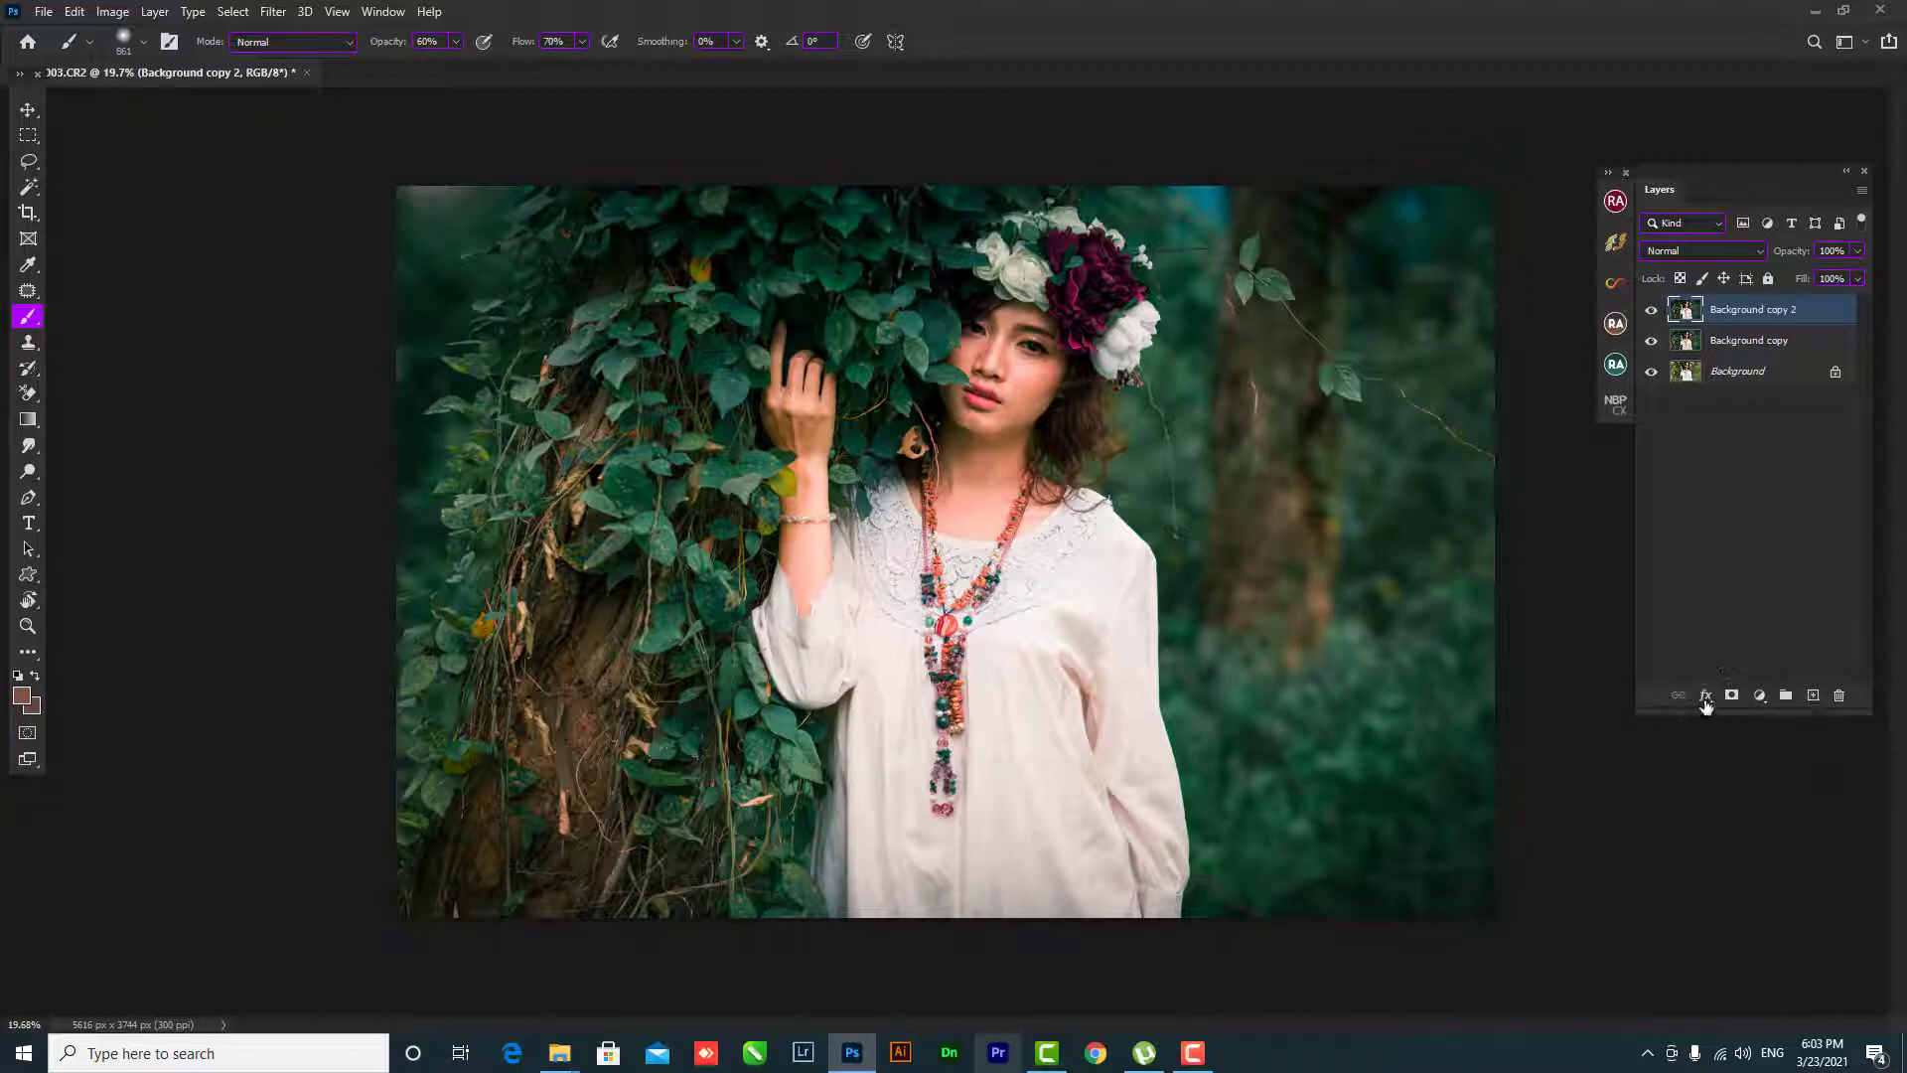
click(1705, 700)
click(1756, 700)
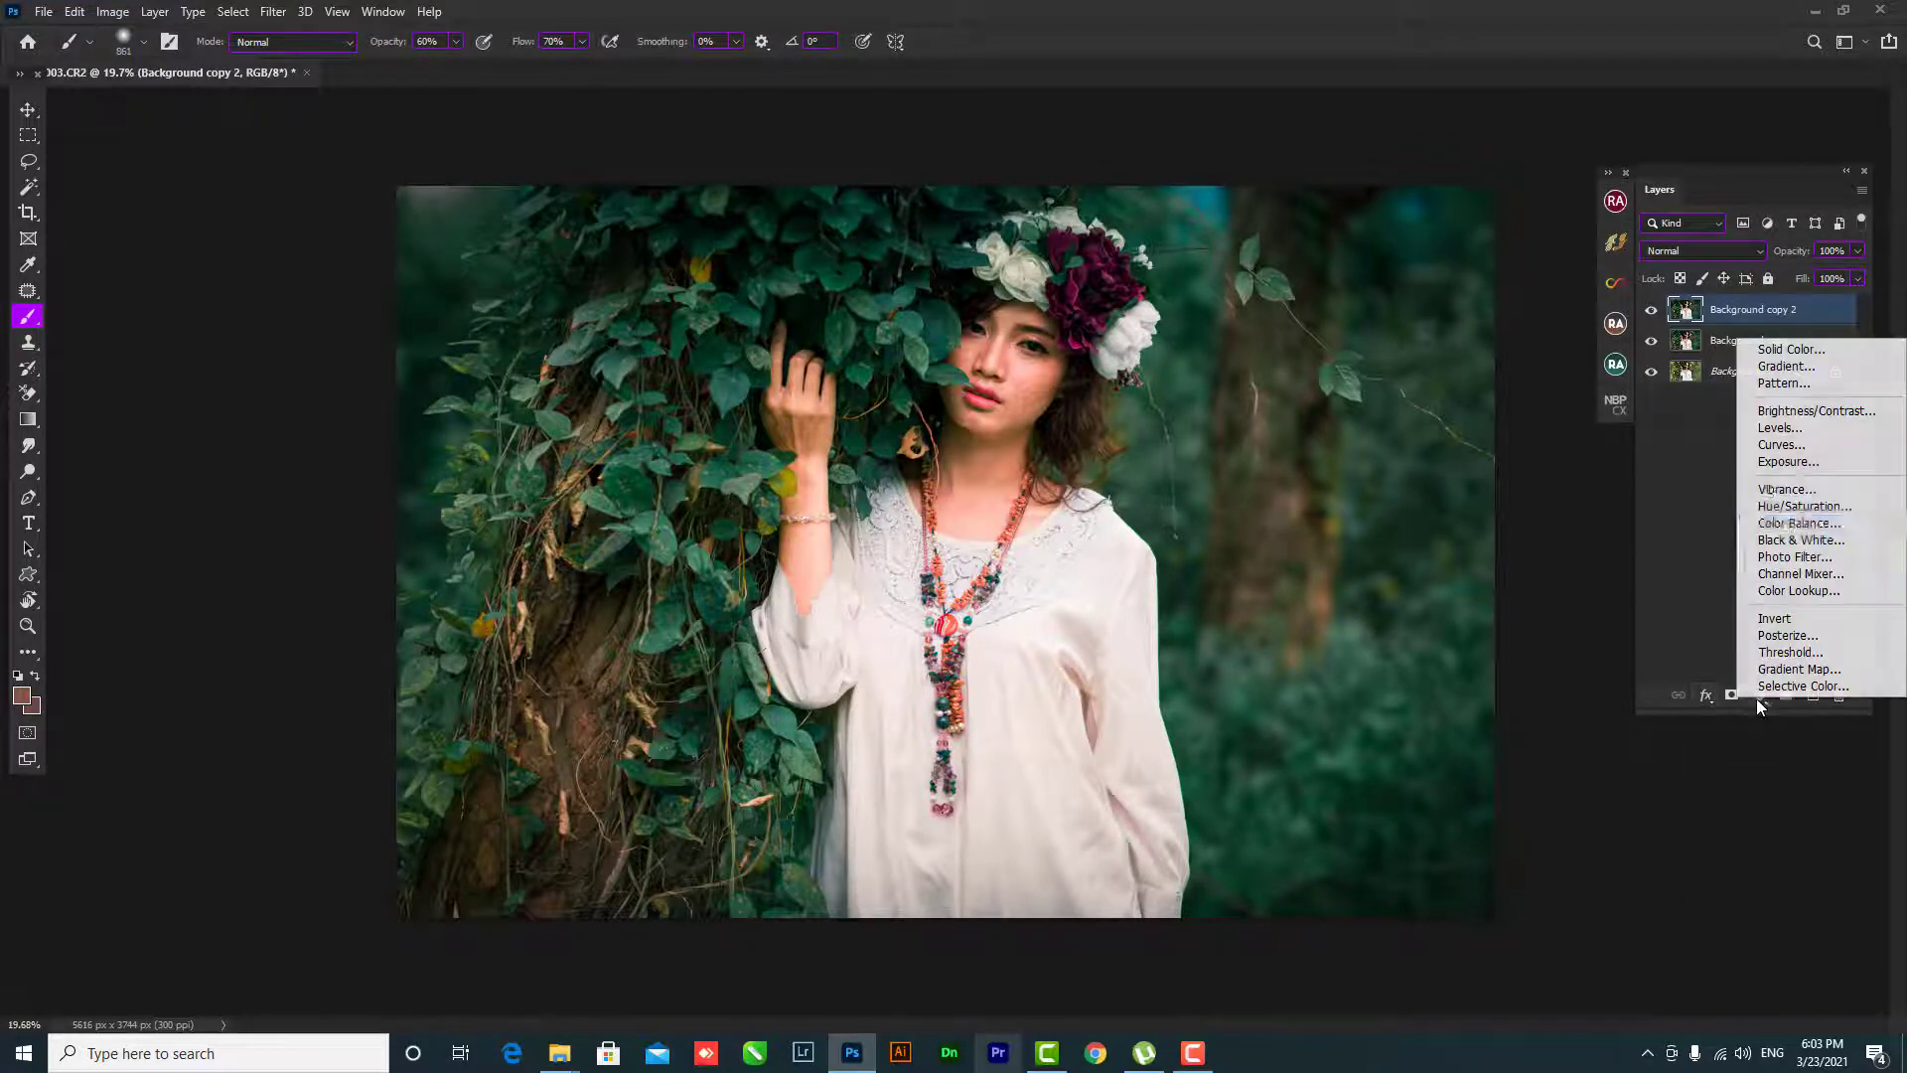
- Add a Gradient Fill layer using the black-to-white Basics preset
click(1780, 367)
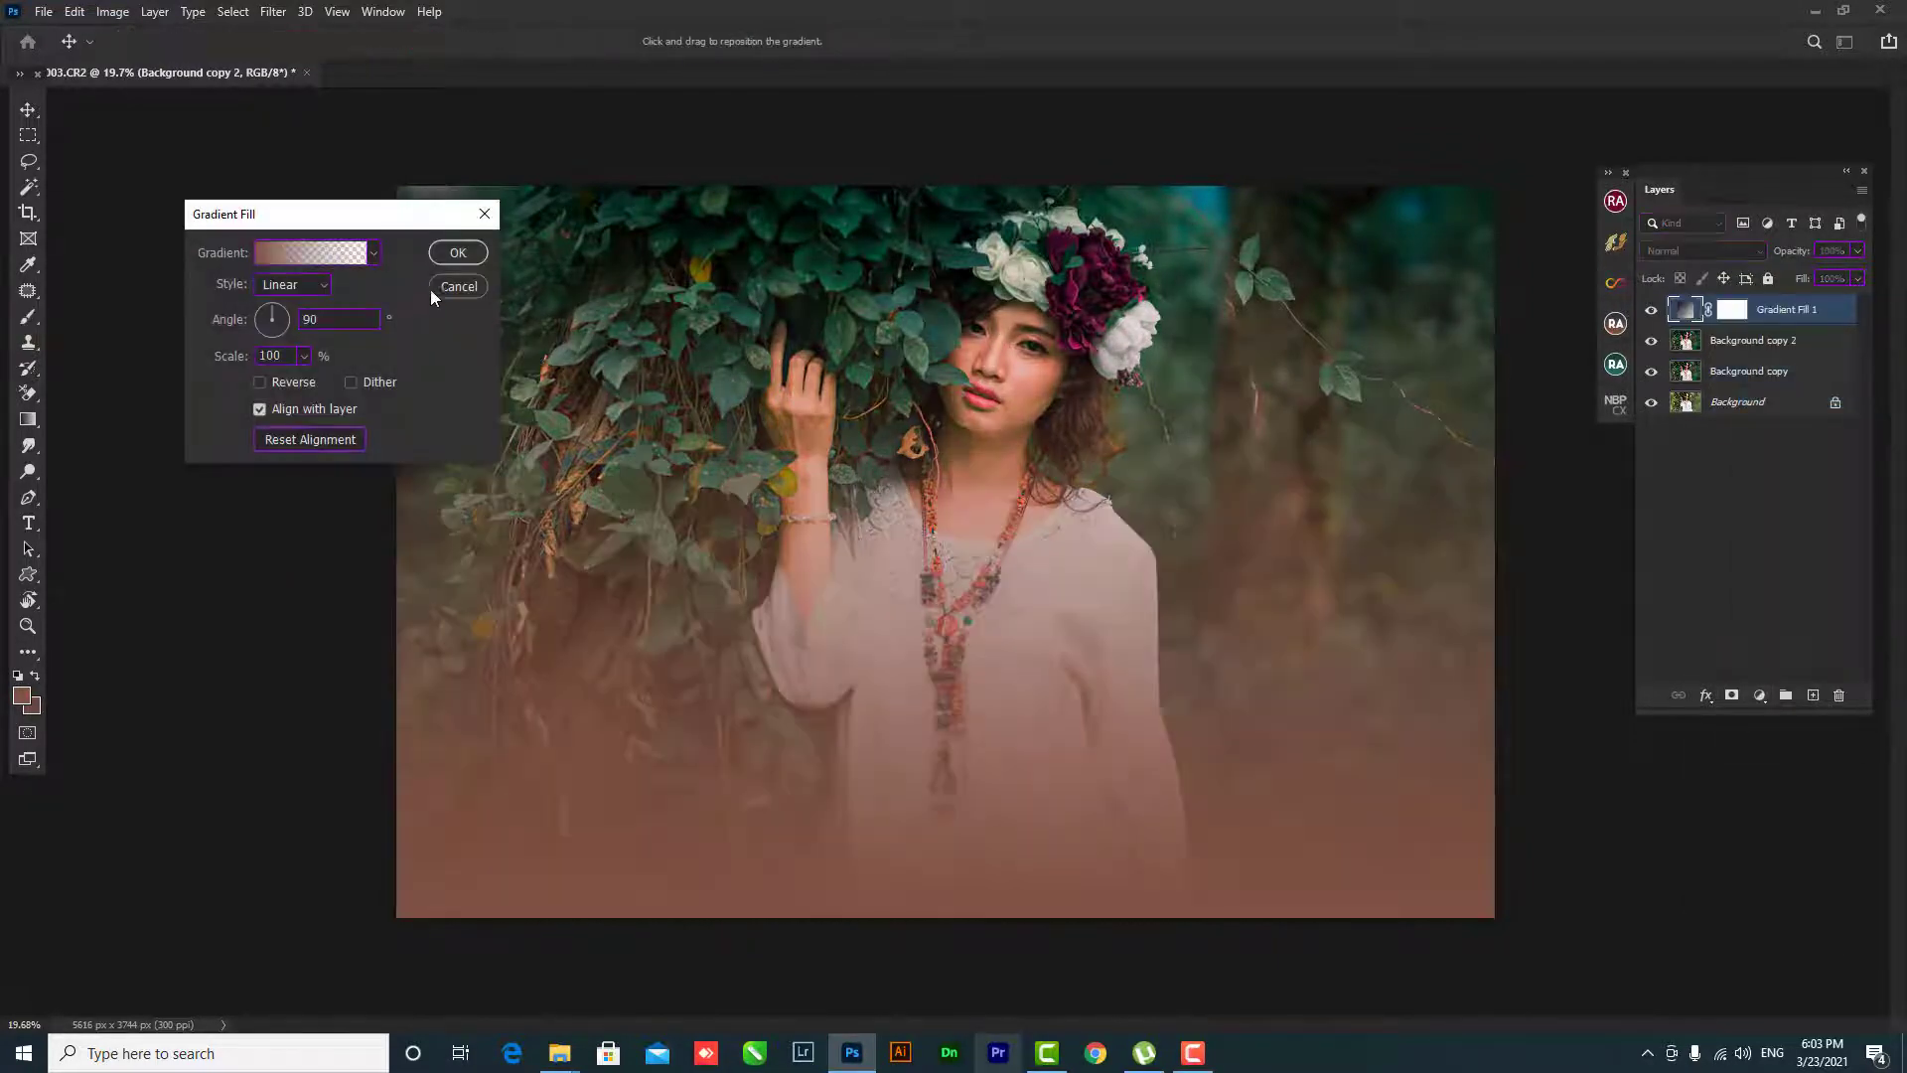
click(373, 253)
click(374, 253)
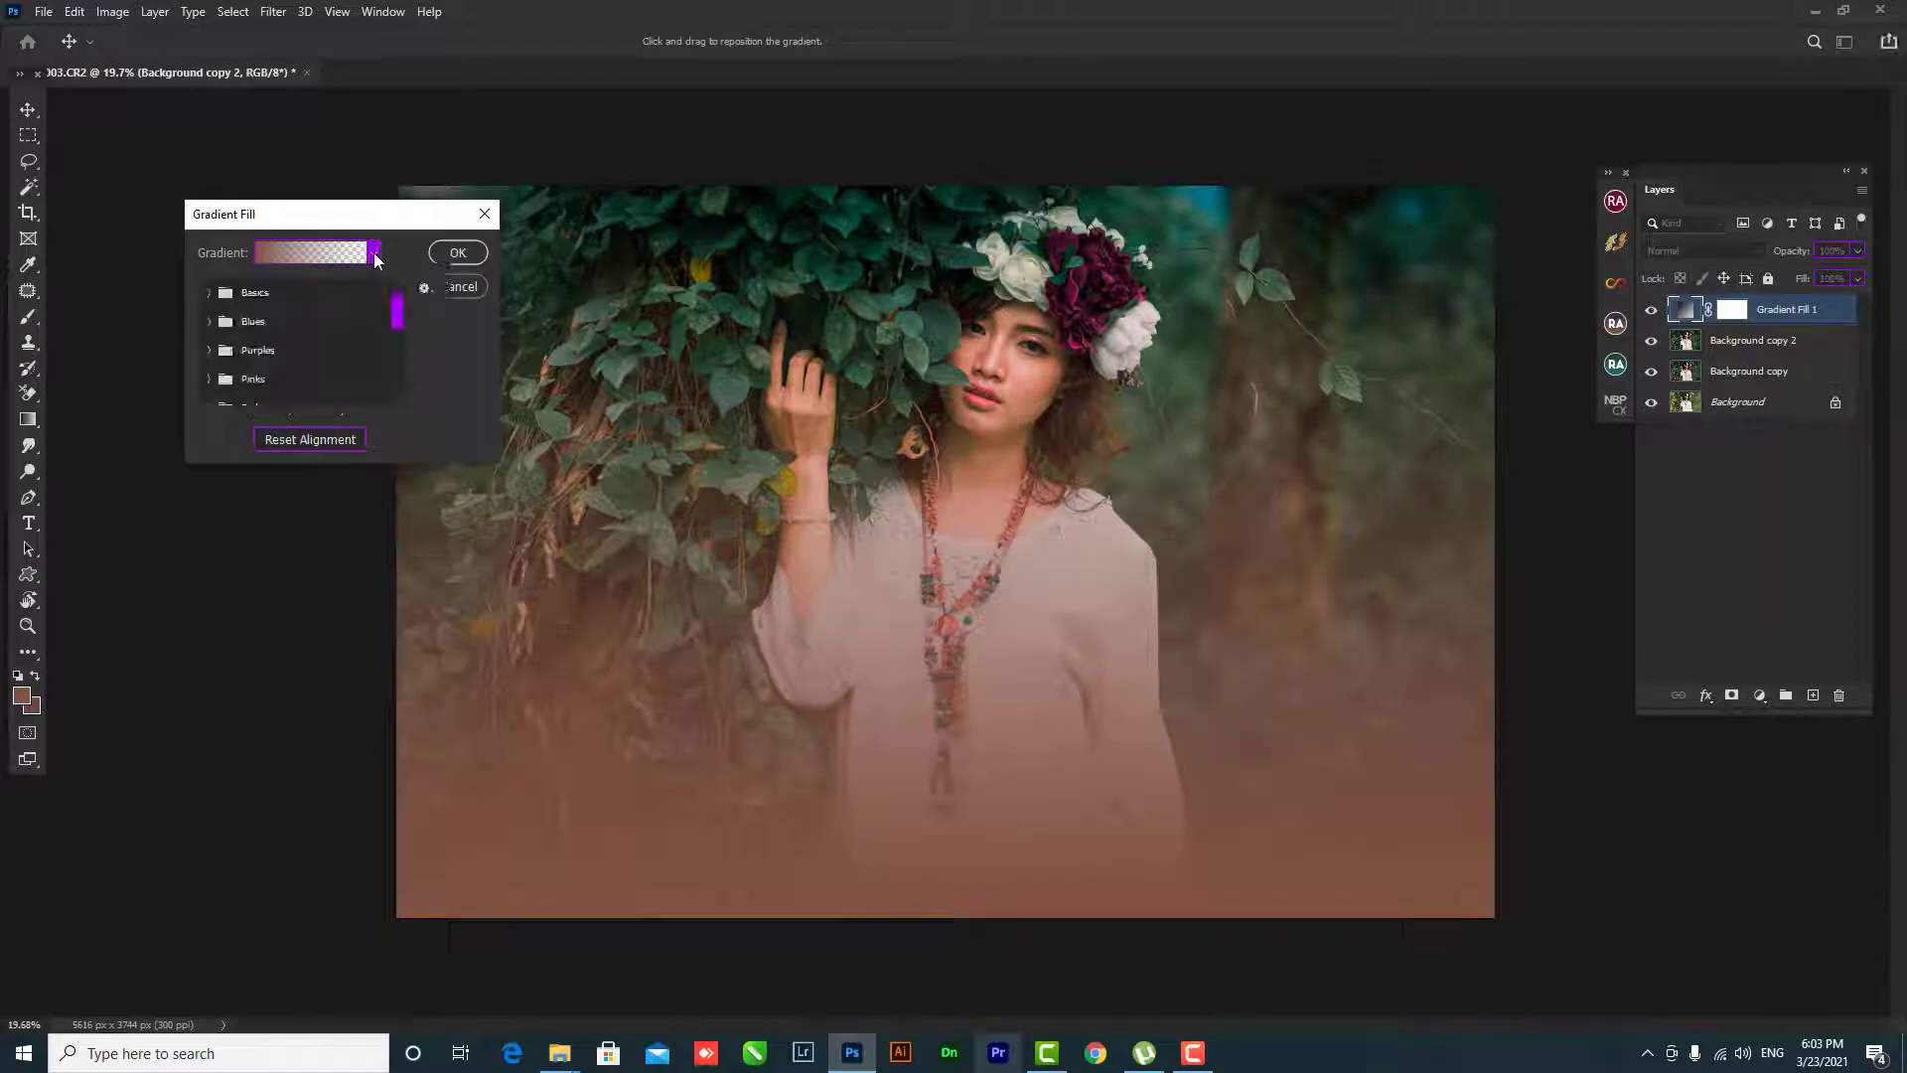
click(209, 292)
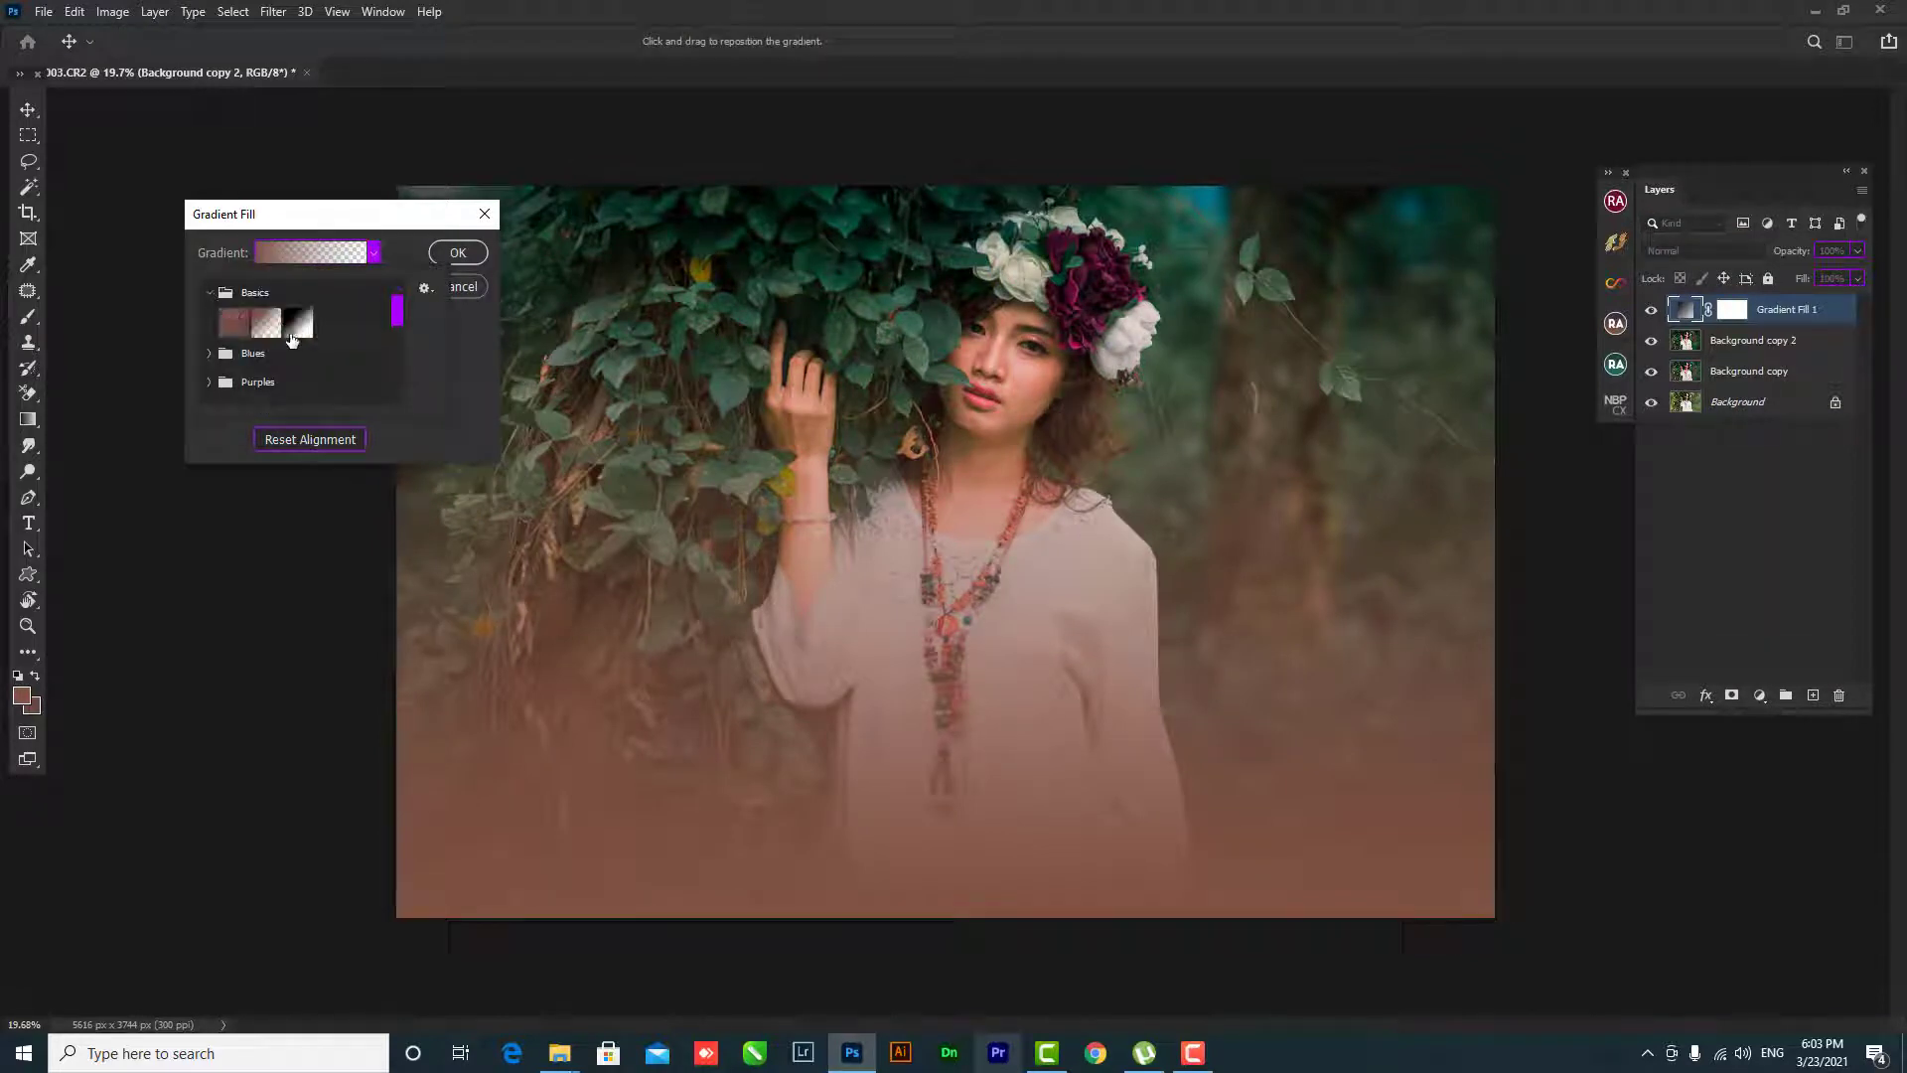
click(297, 334)
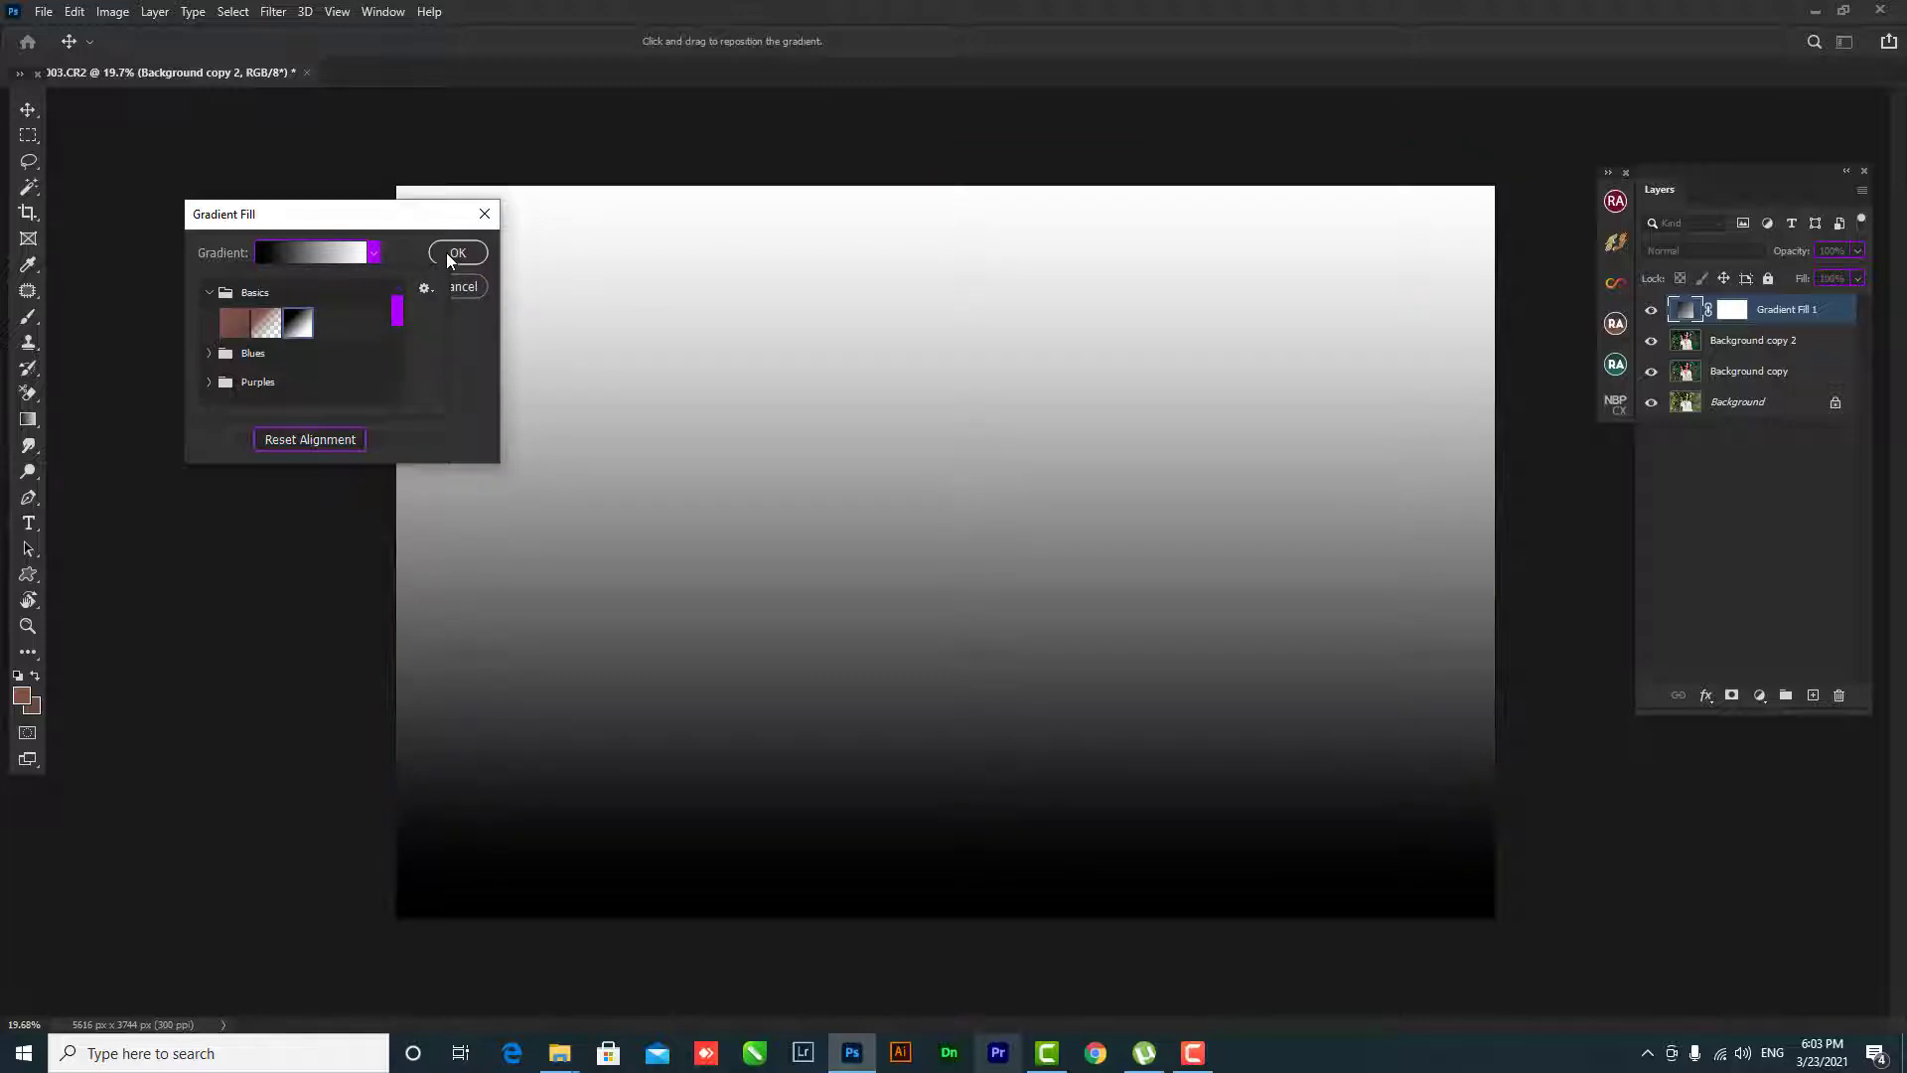
click(447, 253)
- Set the gradient layer to Multiply at 51% opacity and target its mask
key(b)
click(1702, 250)
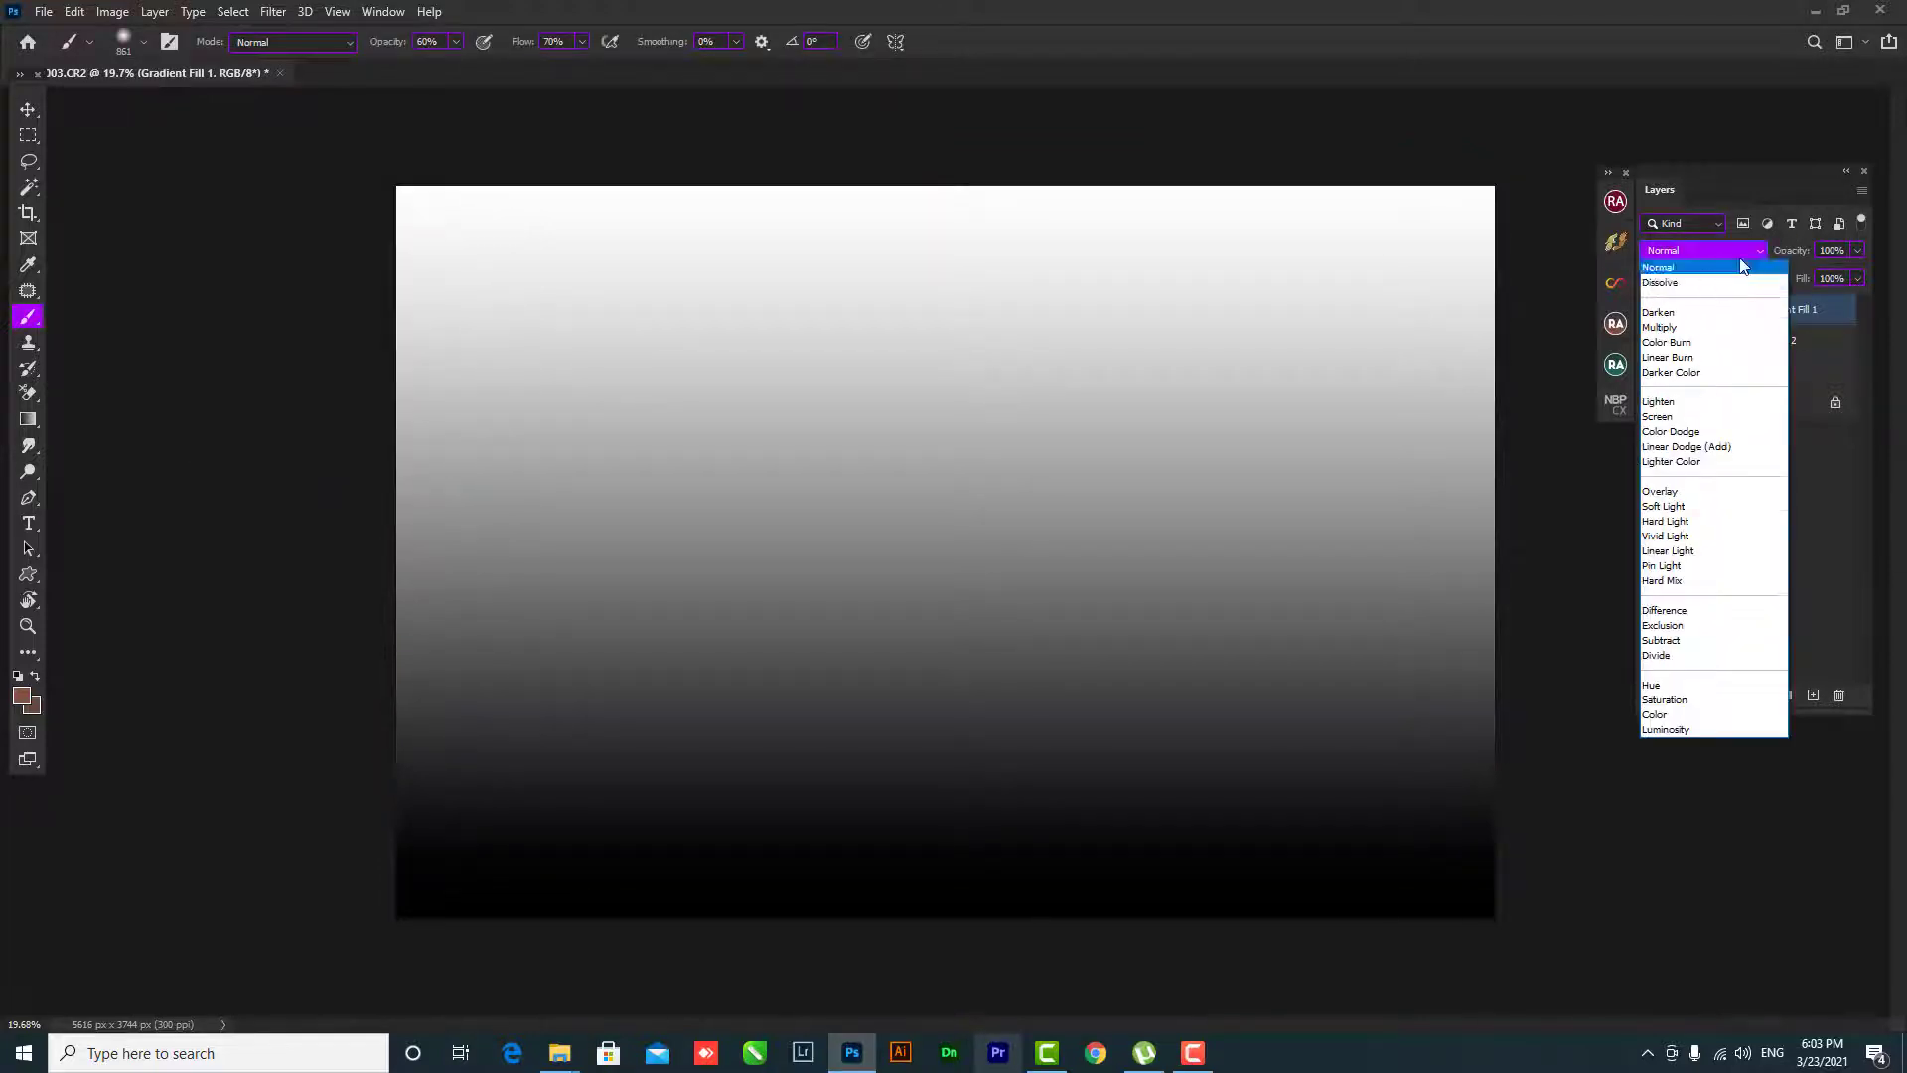
click(1676, 329)
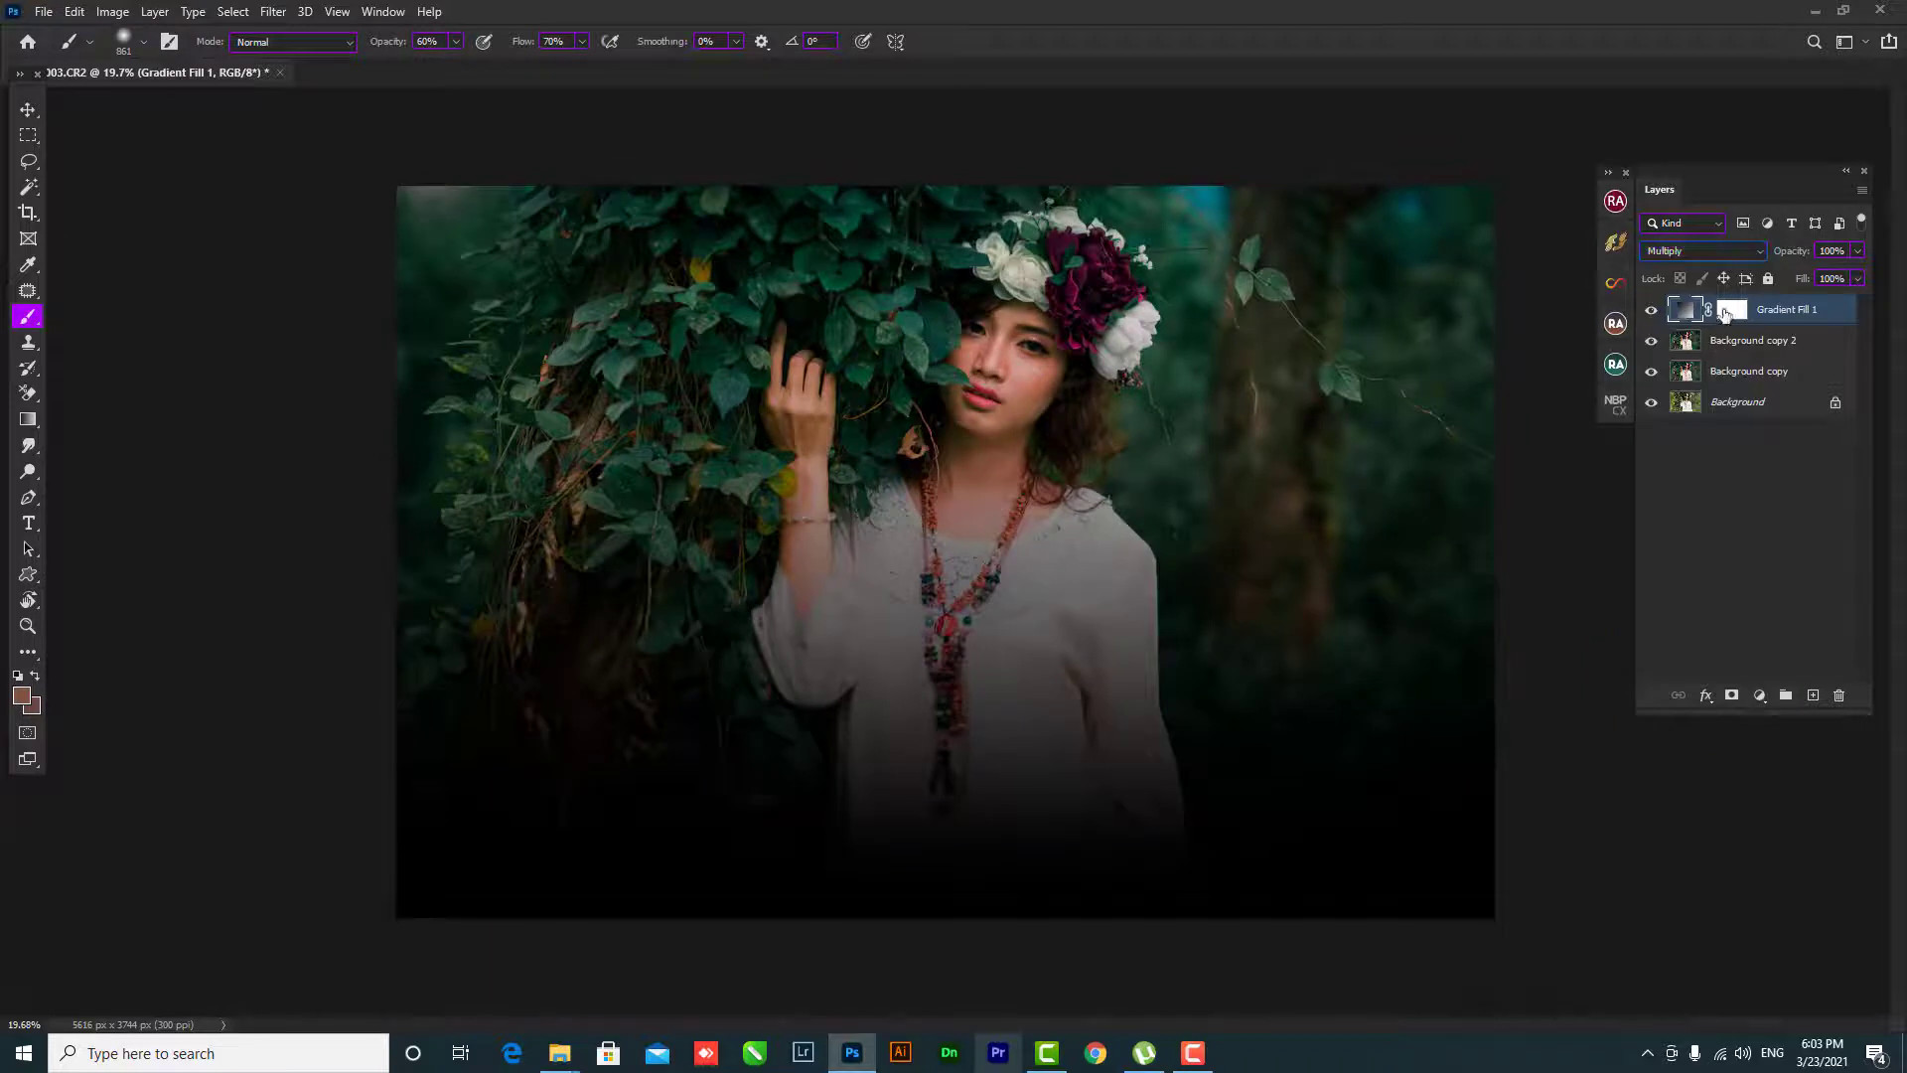
click(1726, 311)
click(1856, 251)
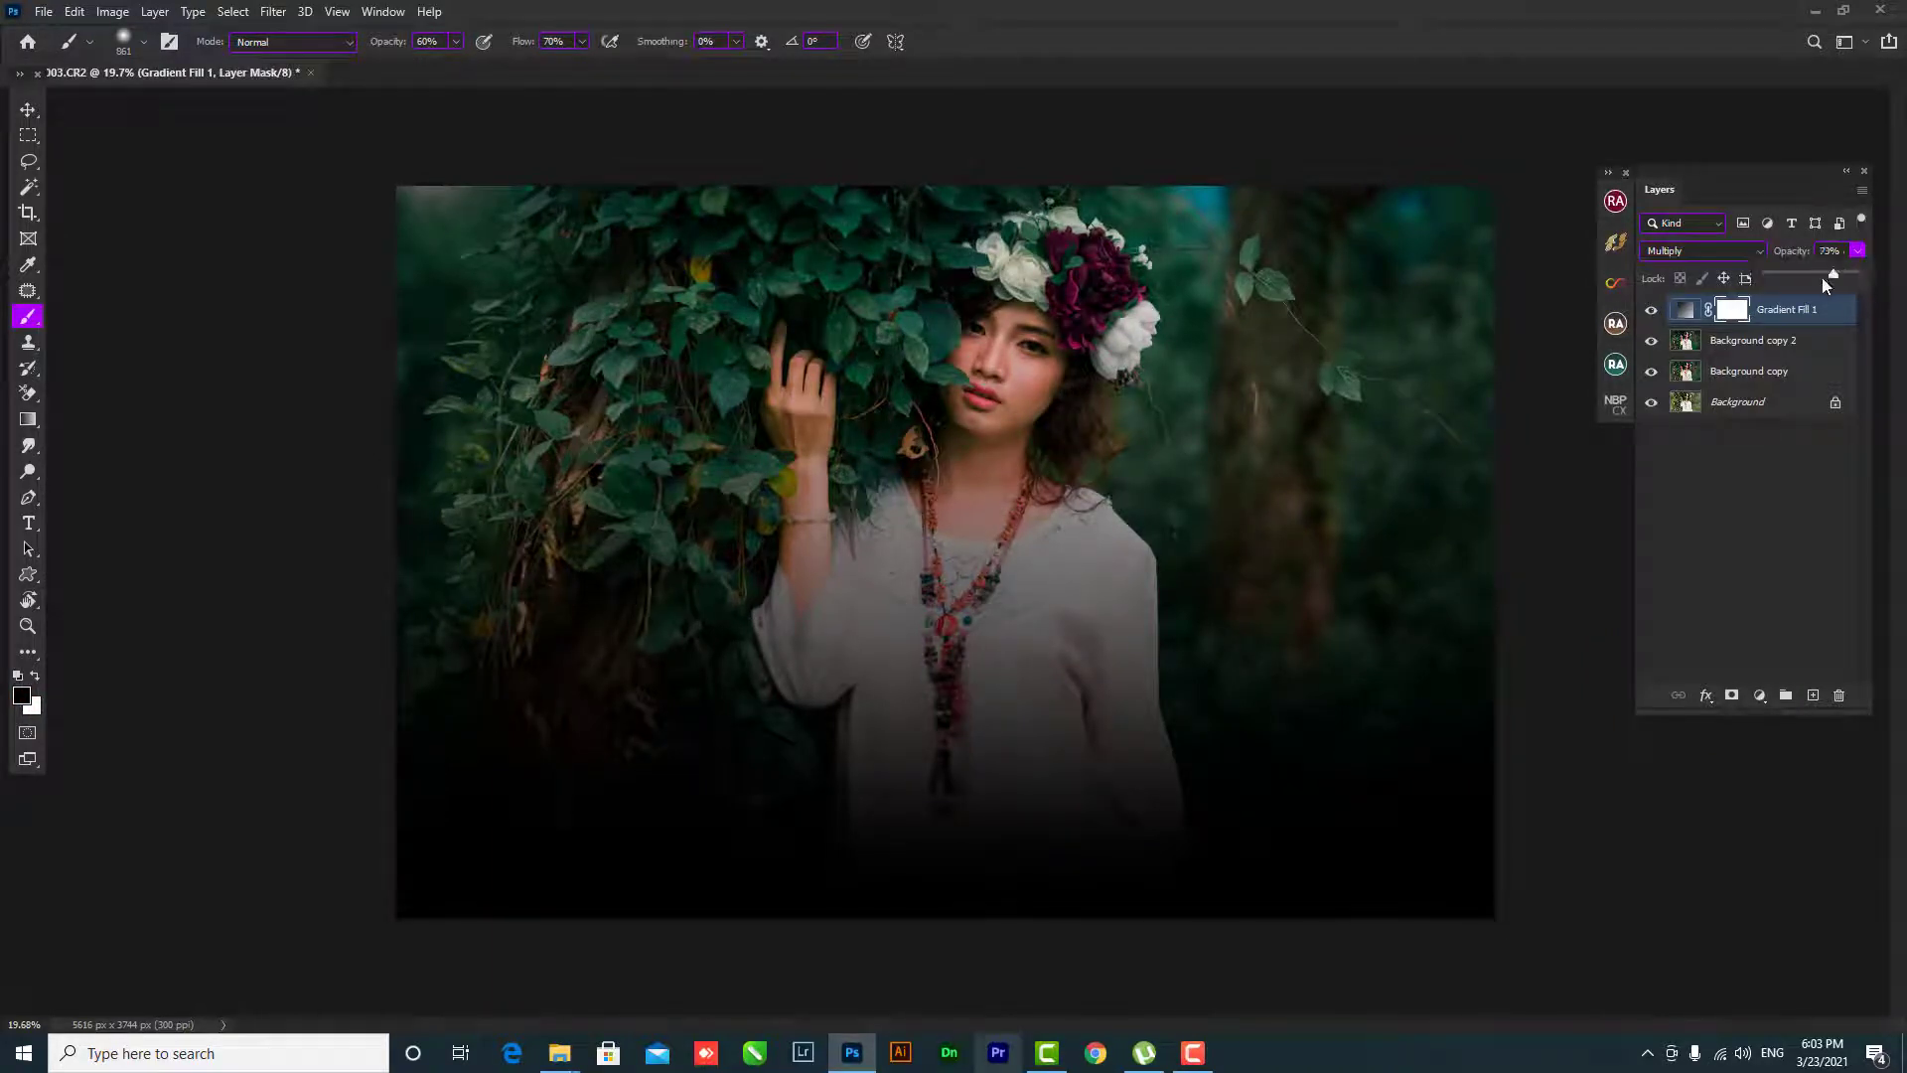
drag(1823, 278, 1818, 277)
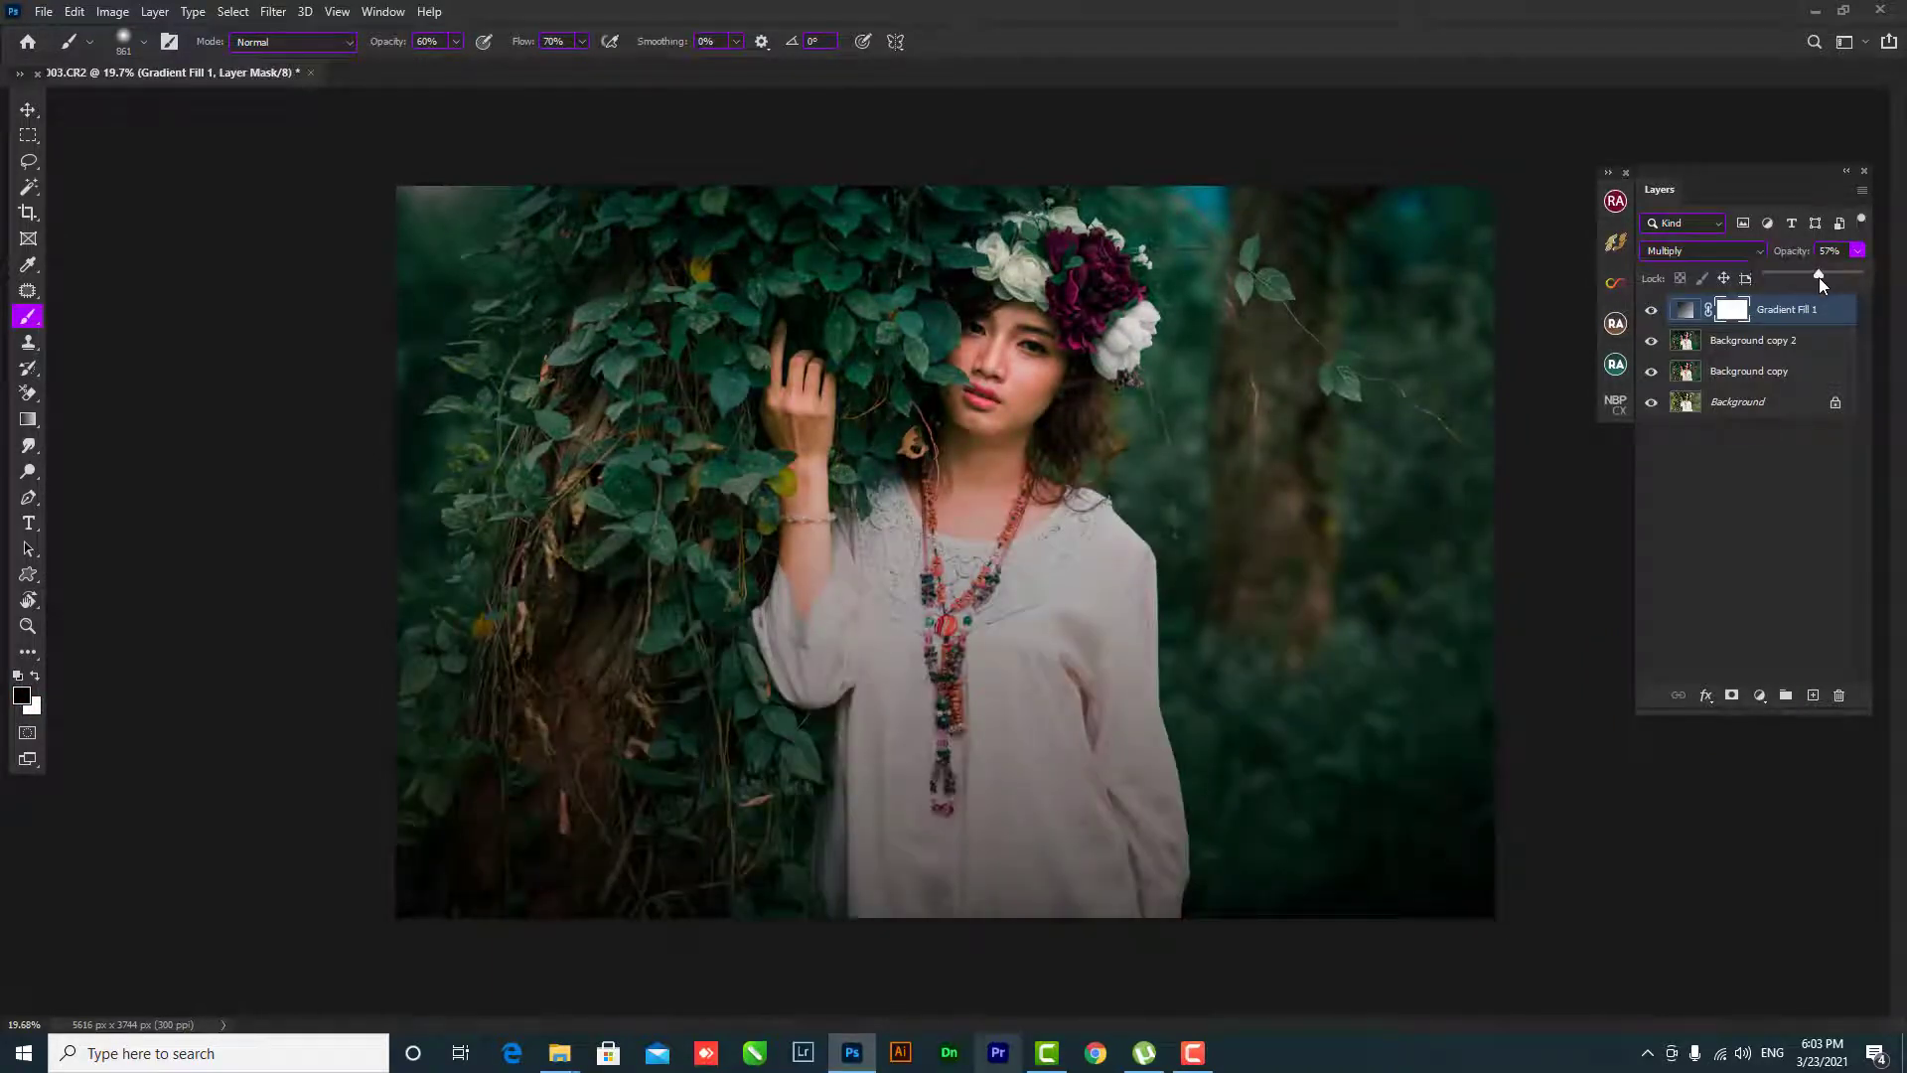
click(1740, 325)
- Brush the mask with a large soft brush to lift the darkening off her face, body and dress
drag(1039, 315, 1132, 347)
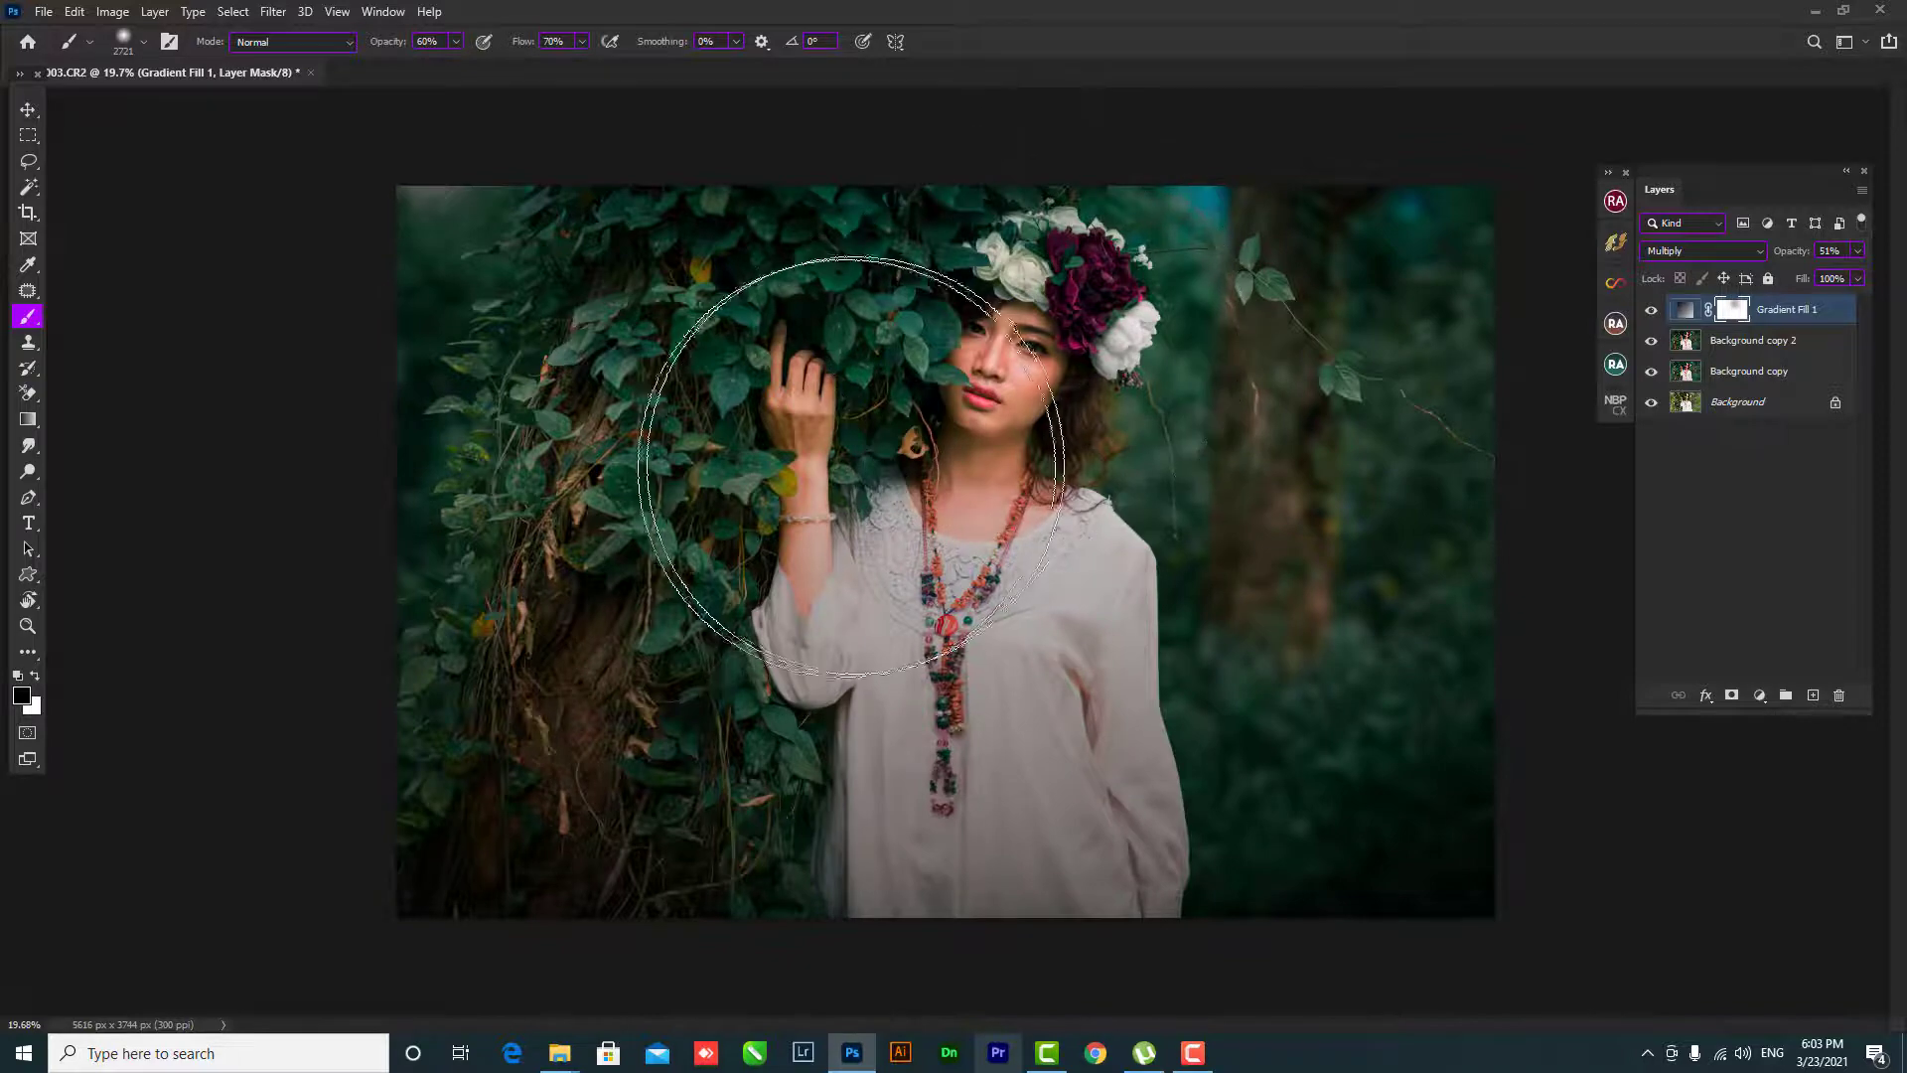
drag(681, 490, 968, 641)
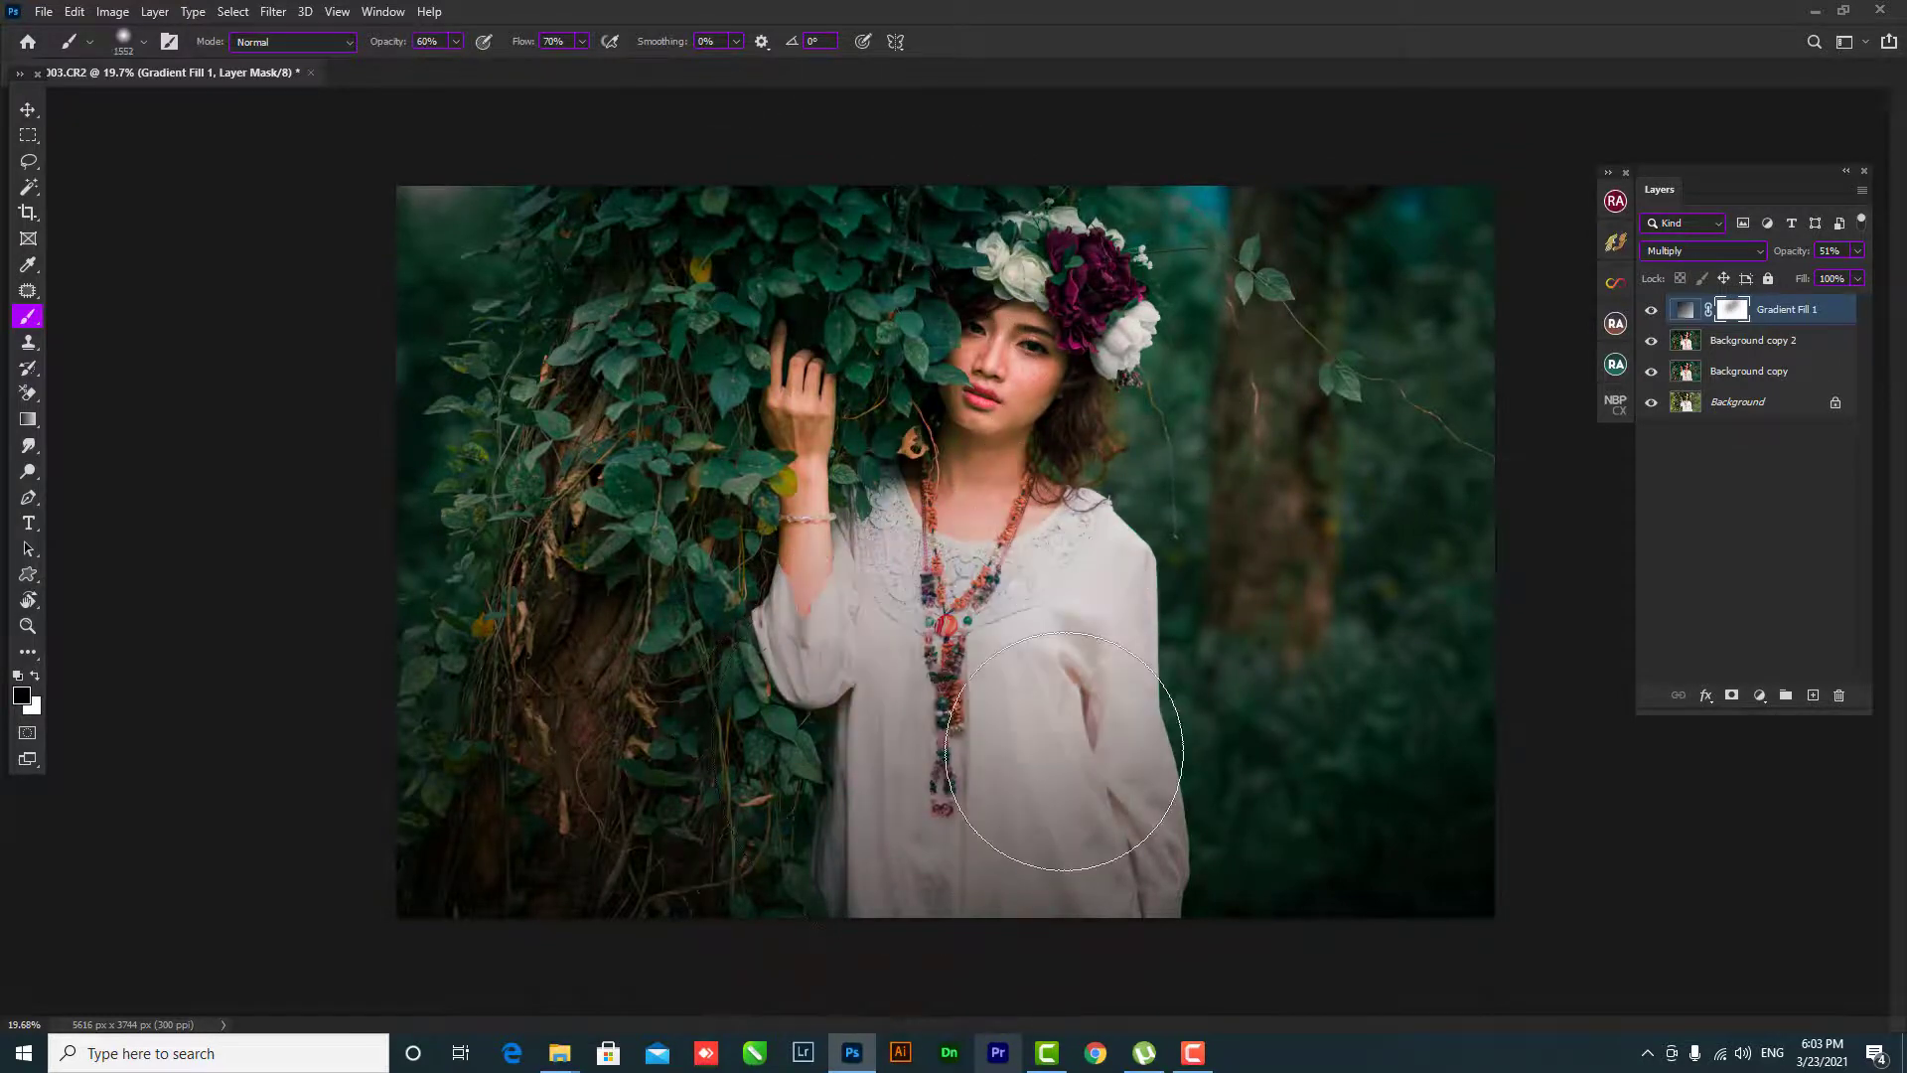
drag(1057, 728, 1068, 136)
key(2)
drag(944, 785, 968, 605)
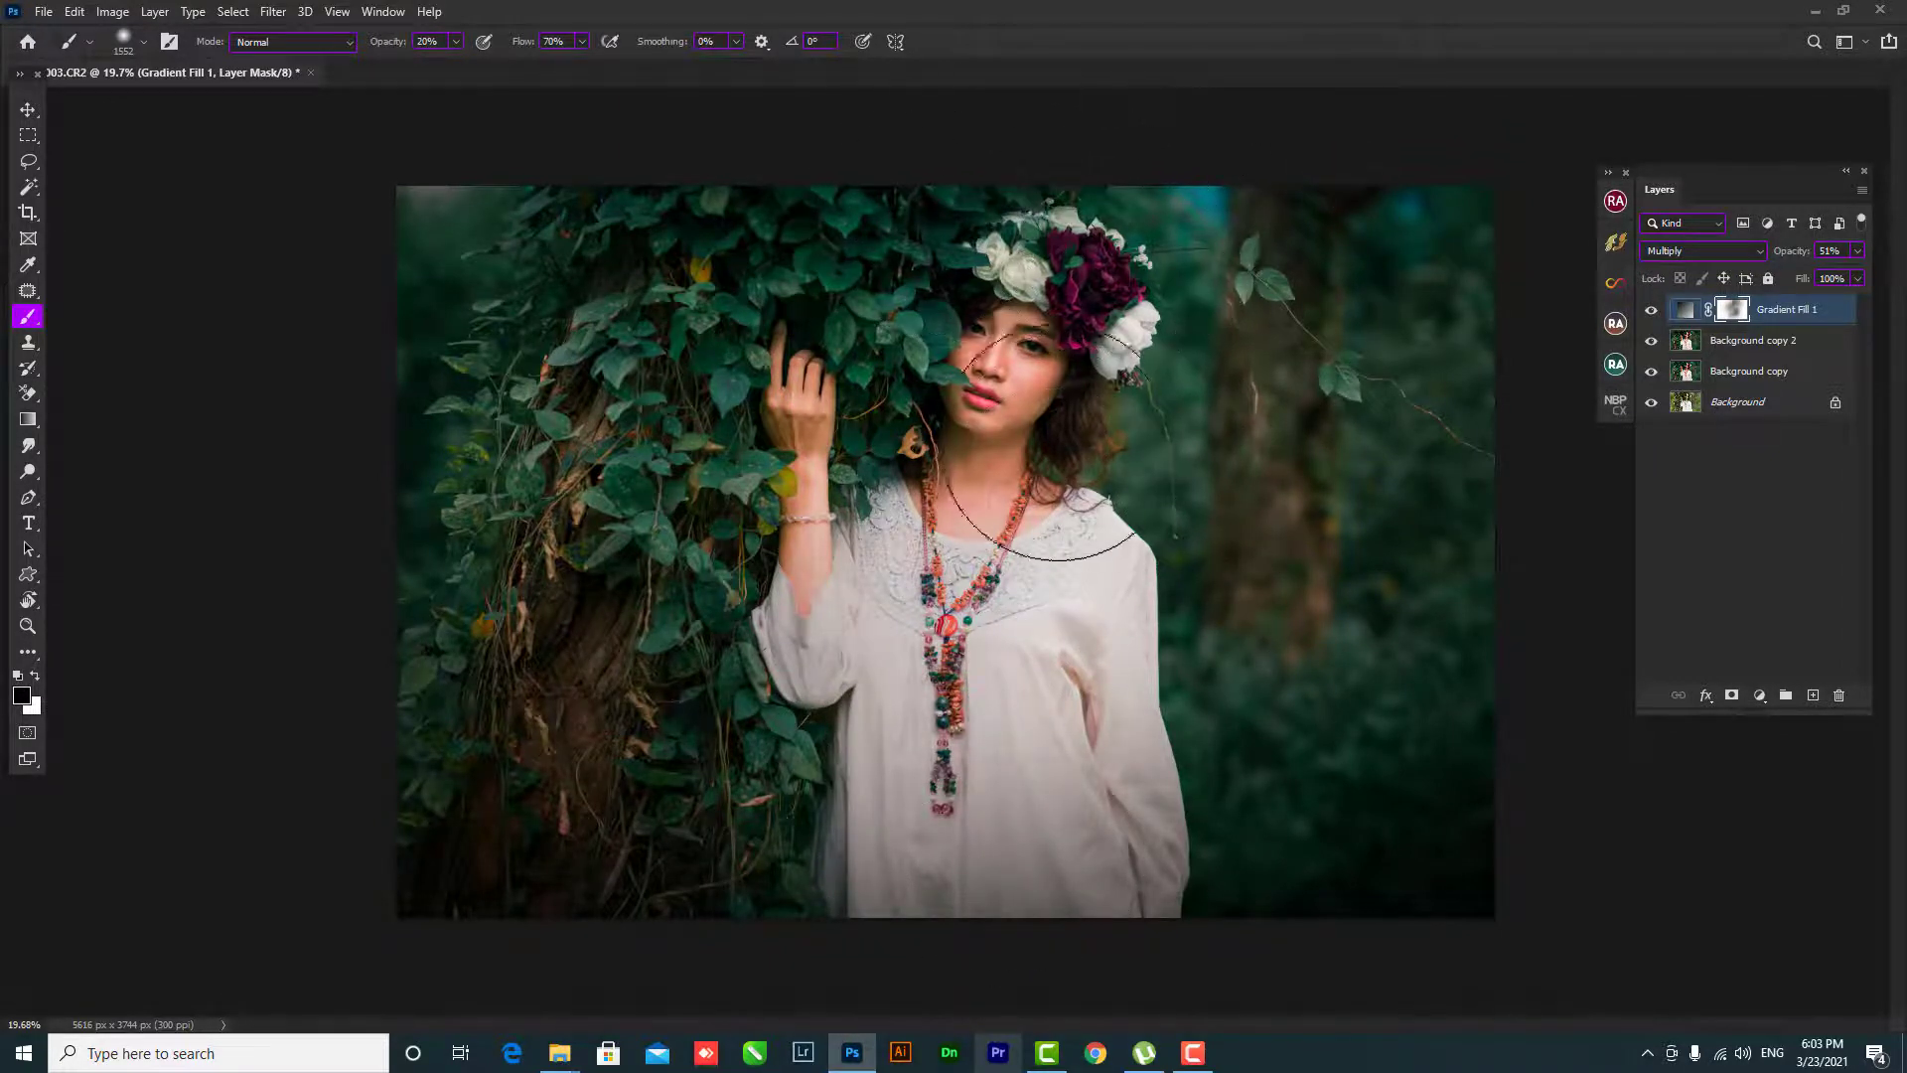
- Toggle the edits to compare with the original, then brighten more of the dress through the mask
alt+click(1652, 405)
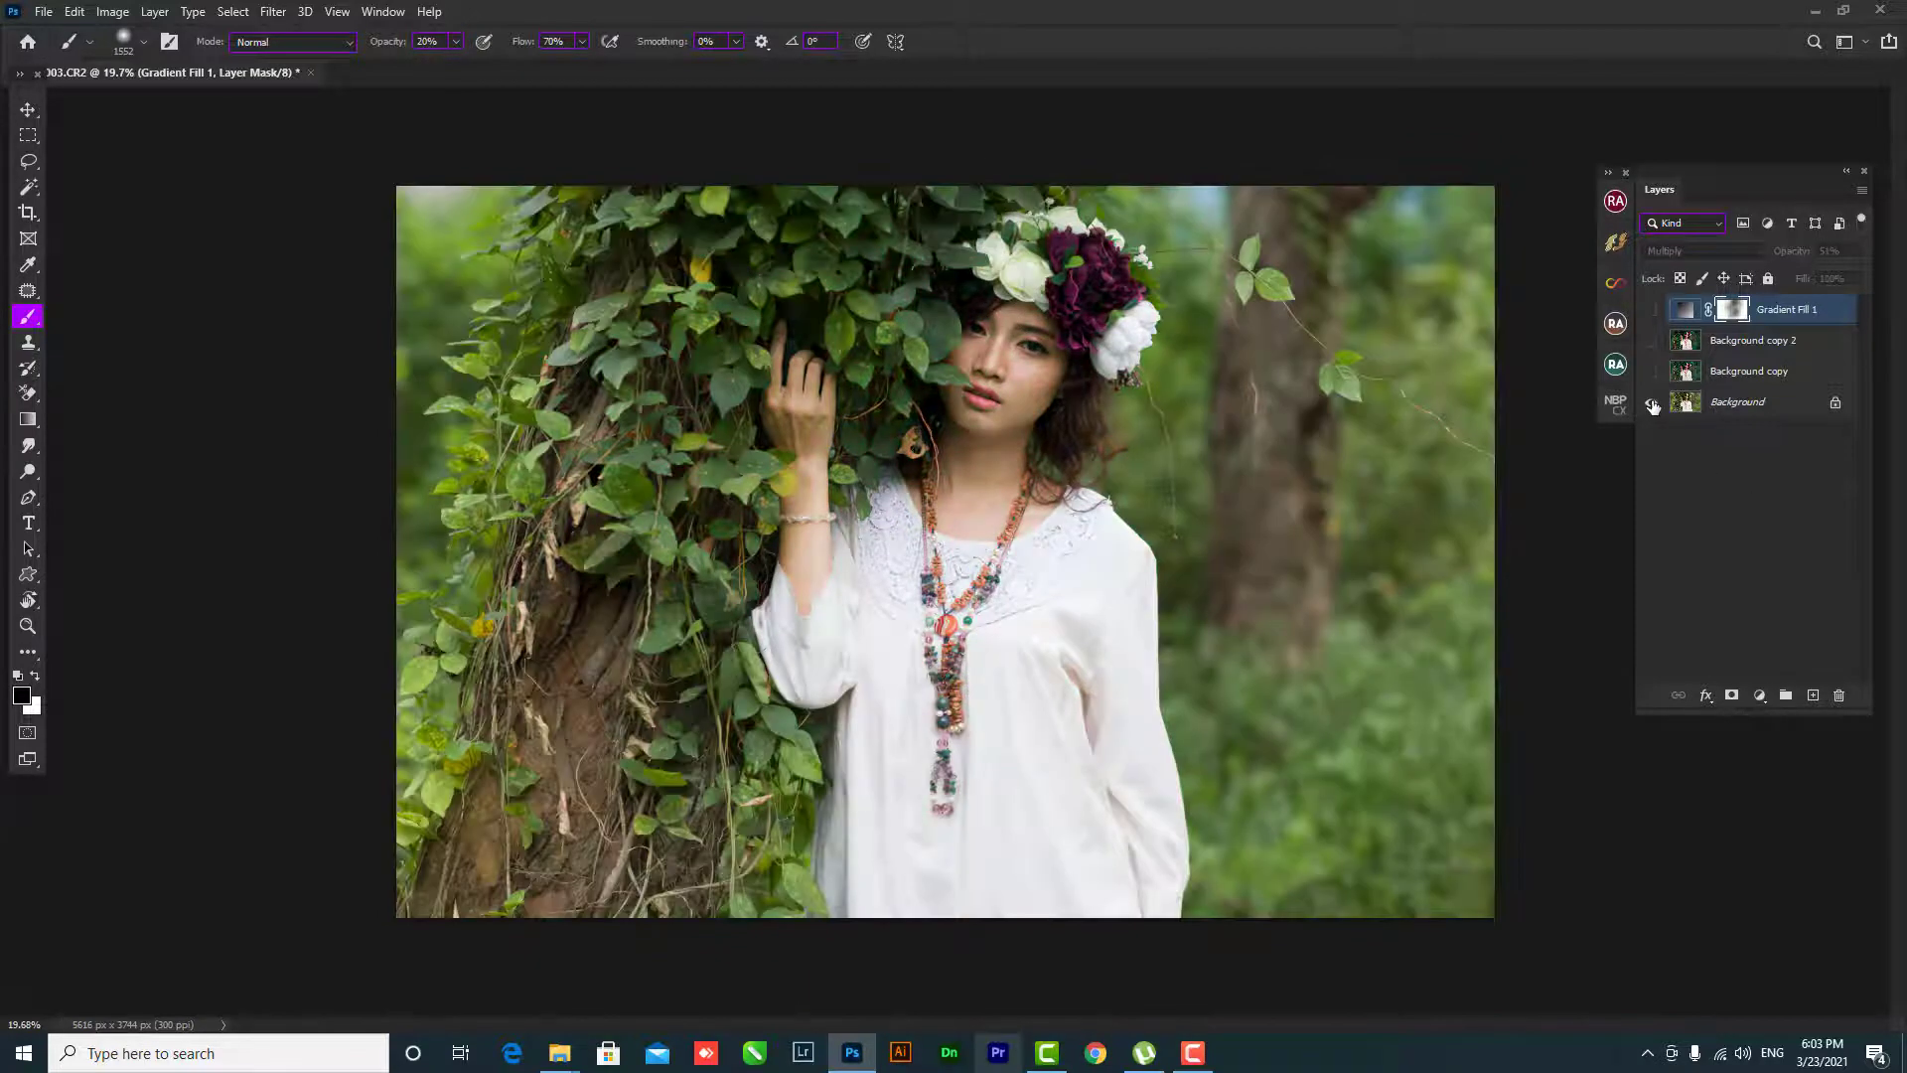
alt+click(1651, 405)
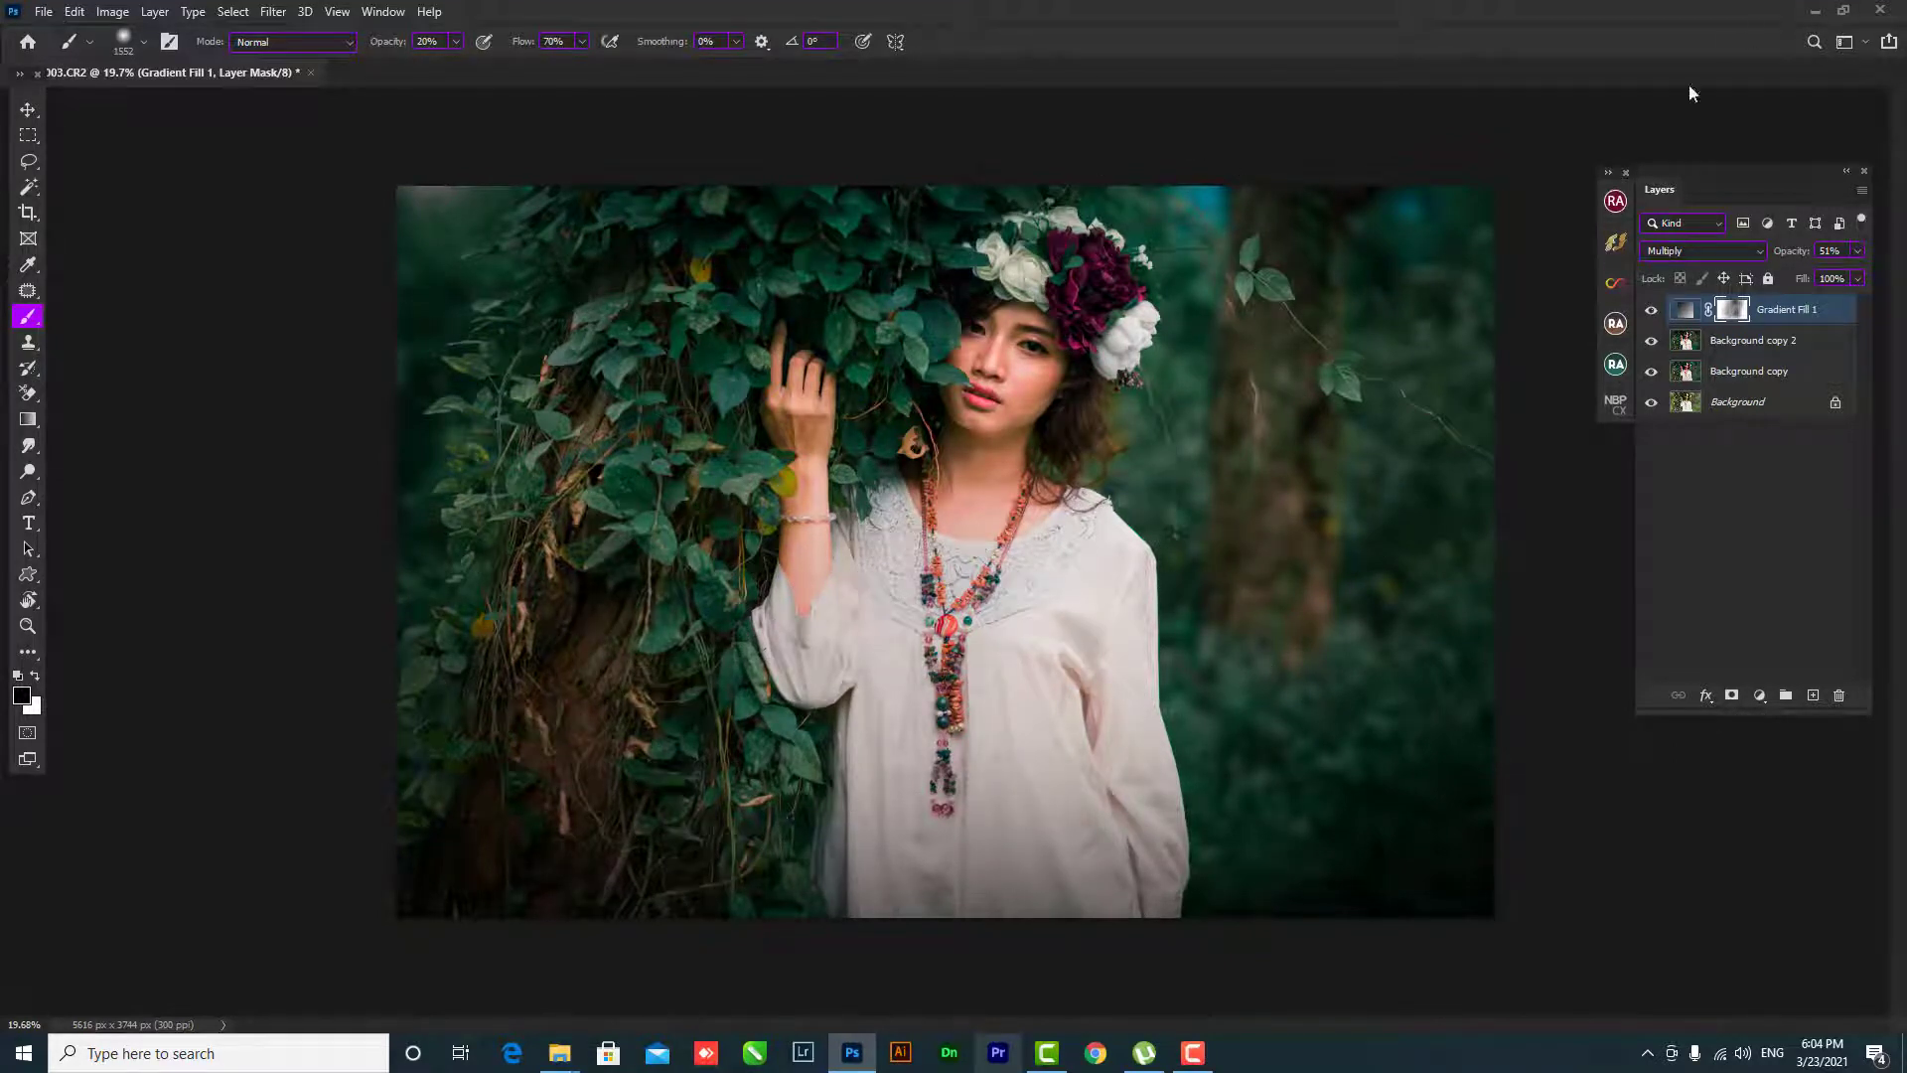
alt+click(1651, 402)
alt+click(1651, 404)
alt+click(1651, 404)
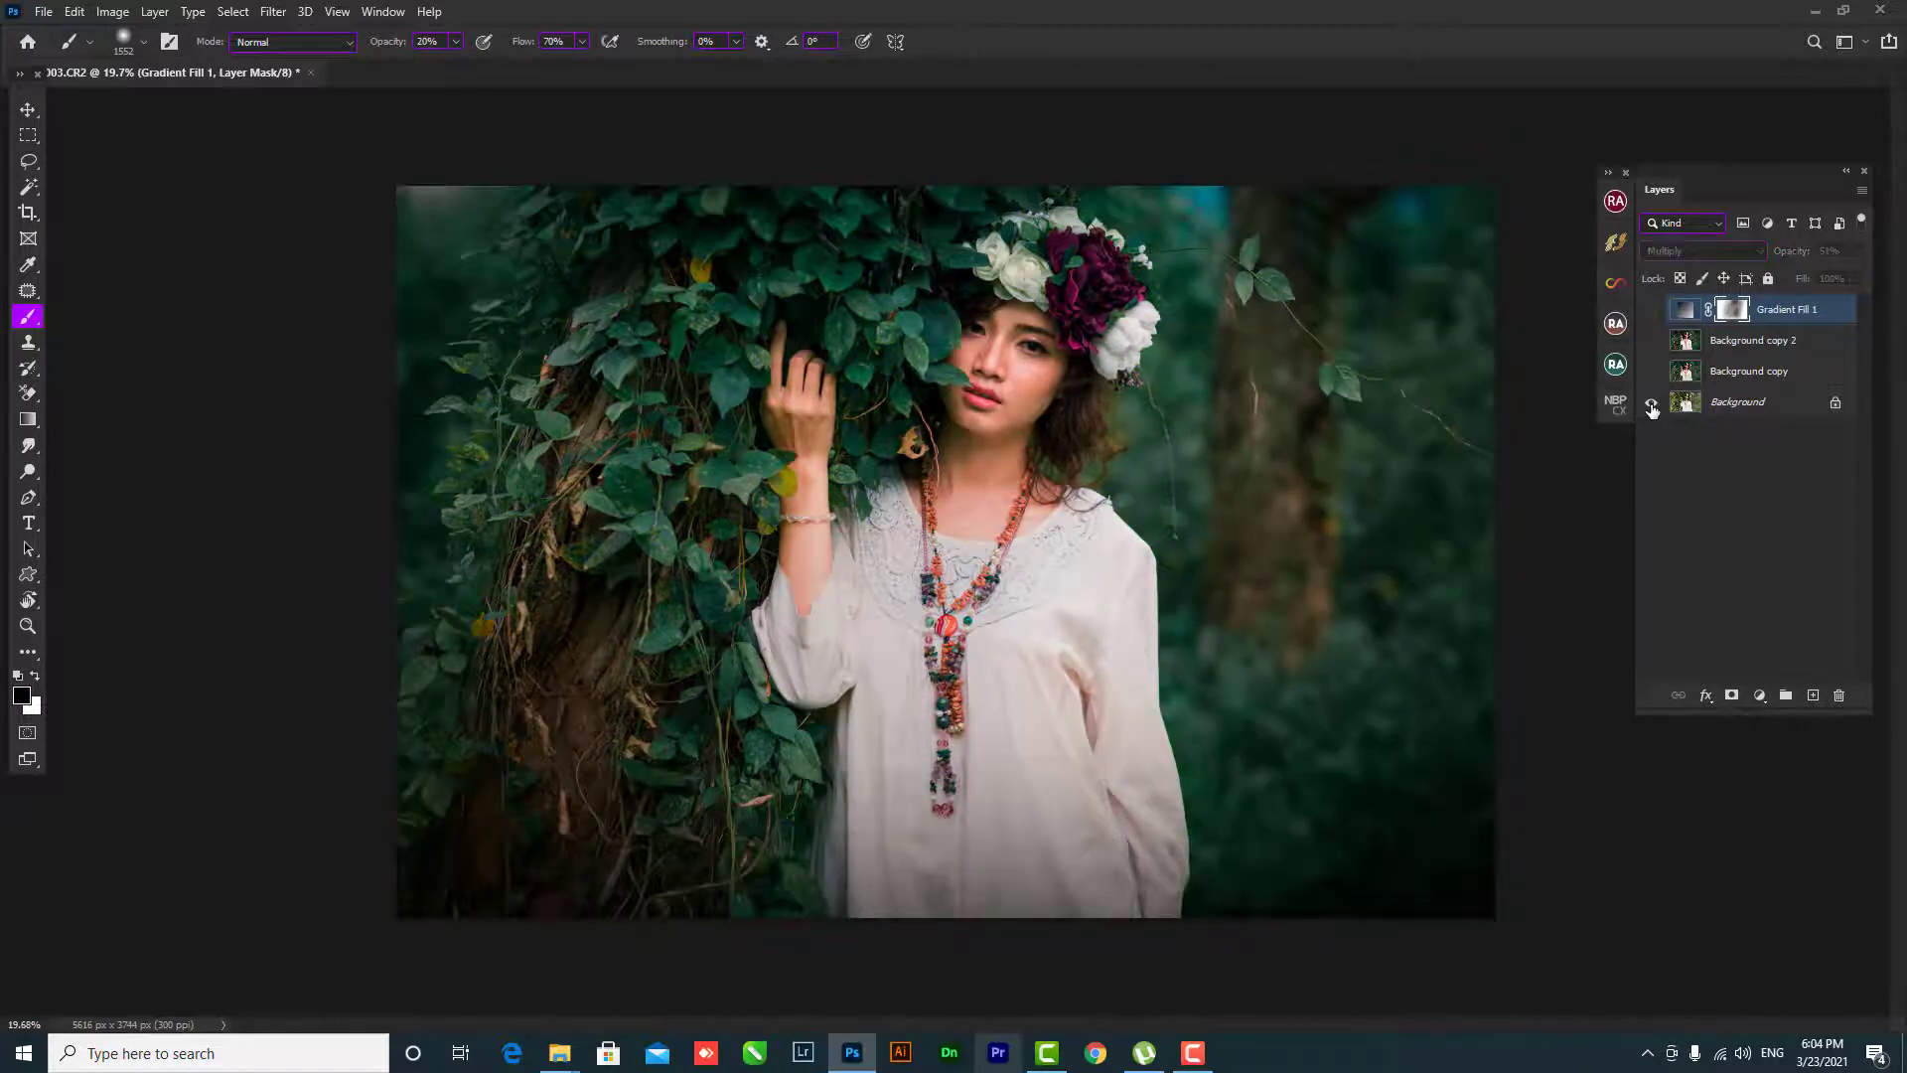
alt+click(1652, 405)
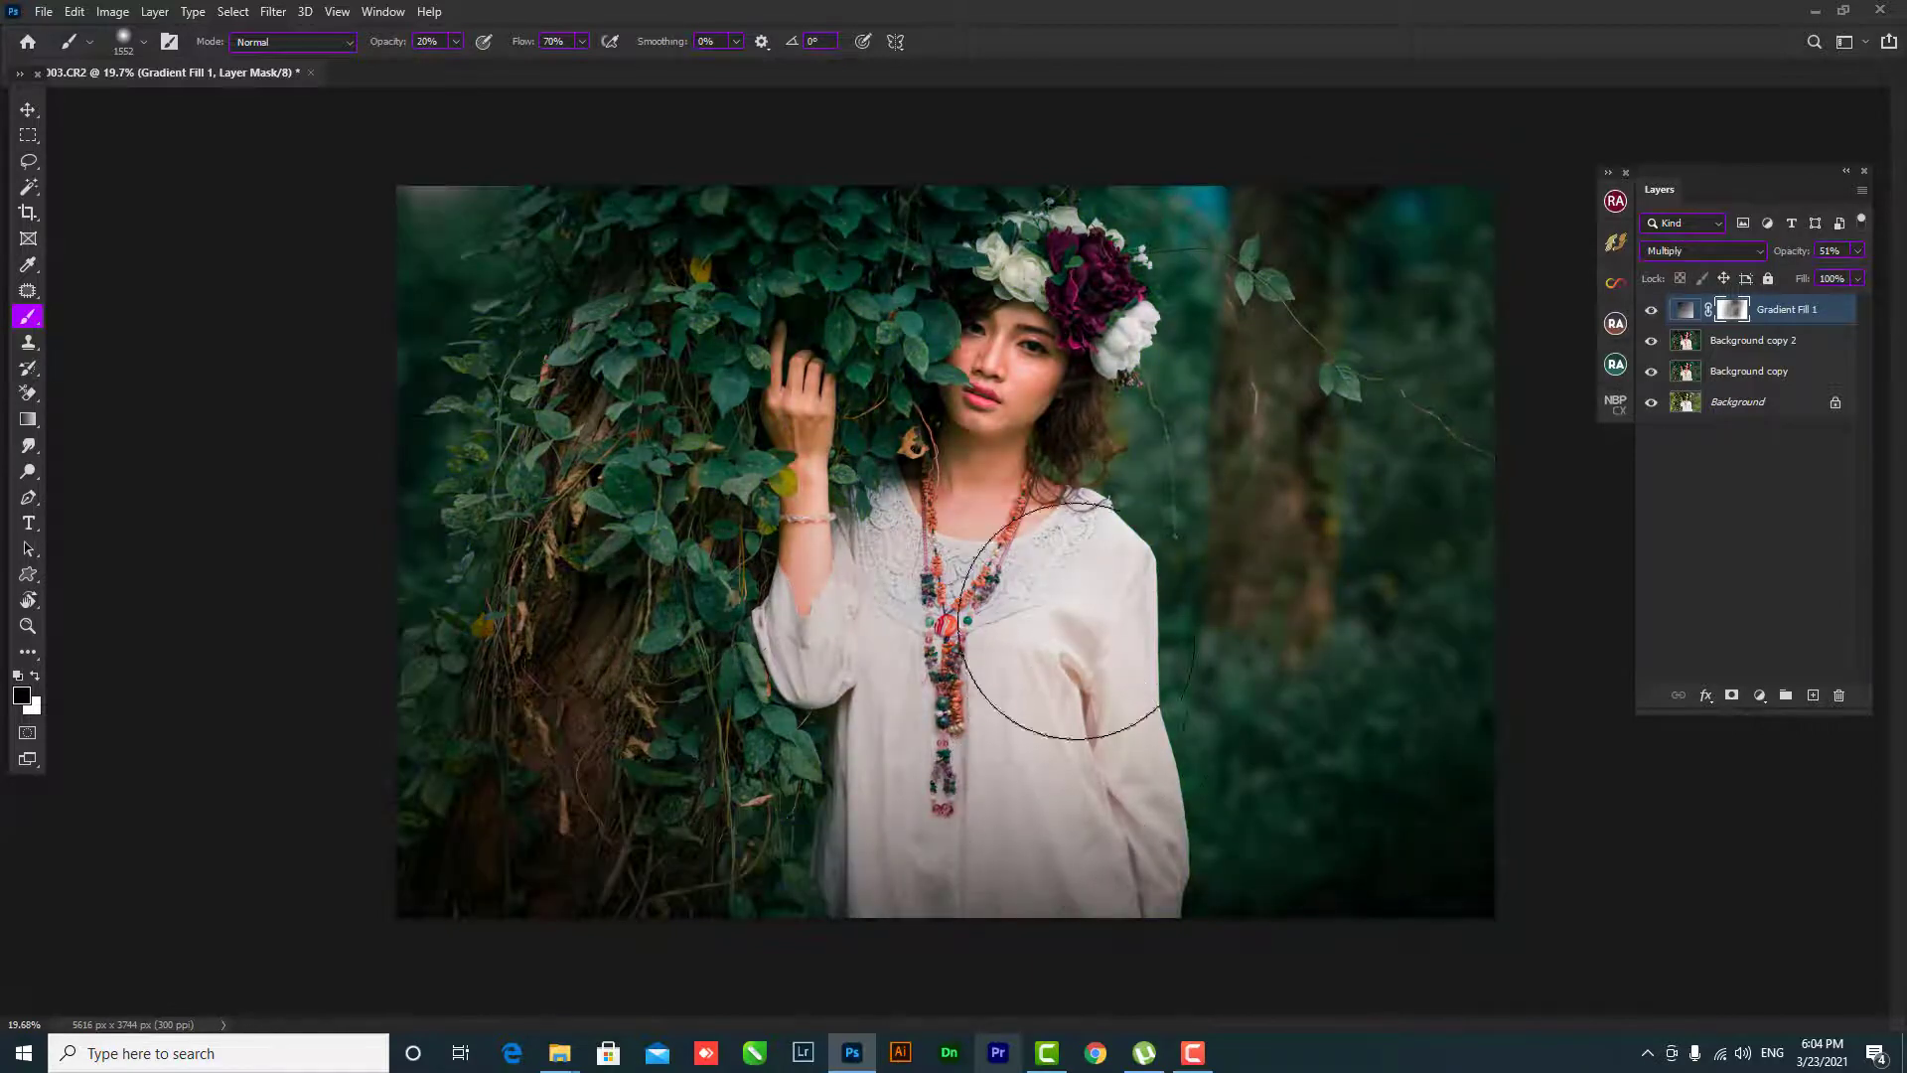
drag(1037, 602, 854, 752)
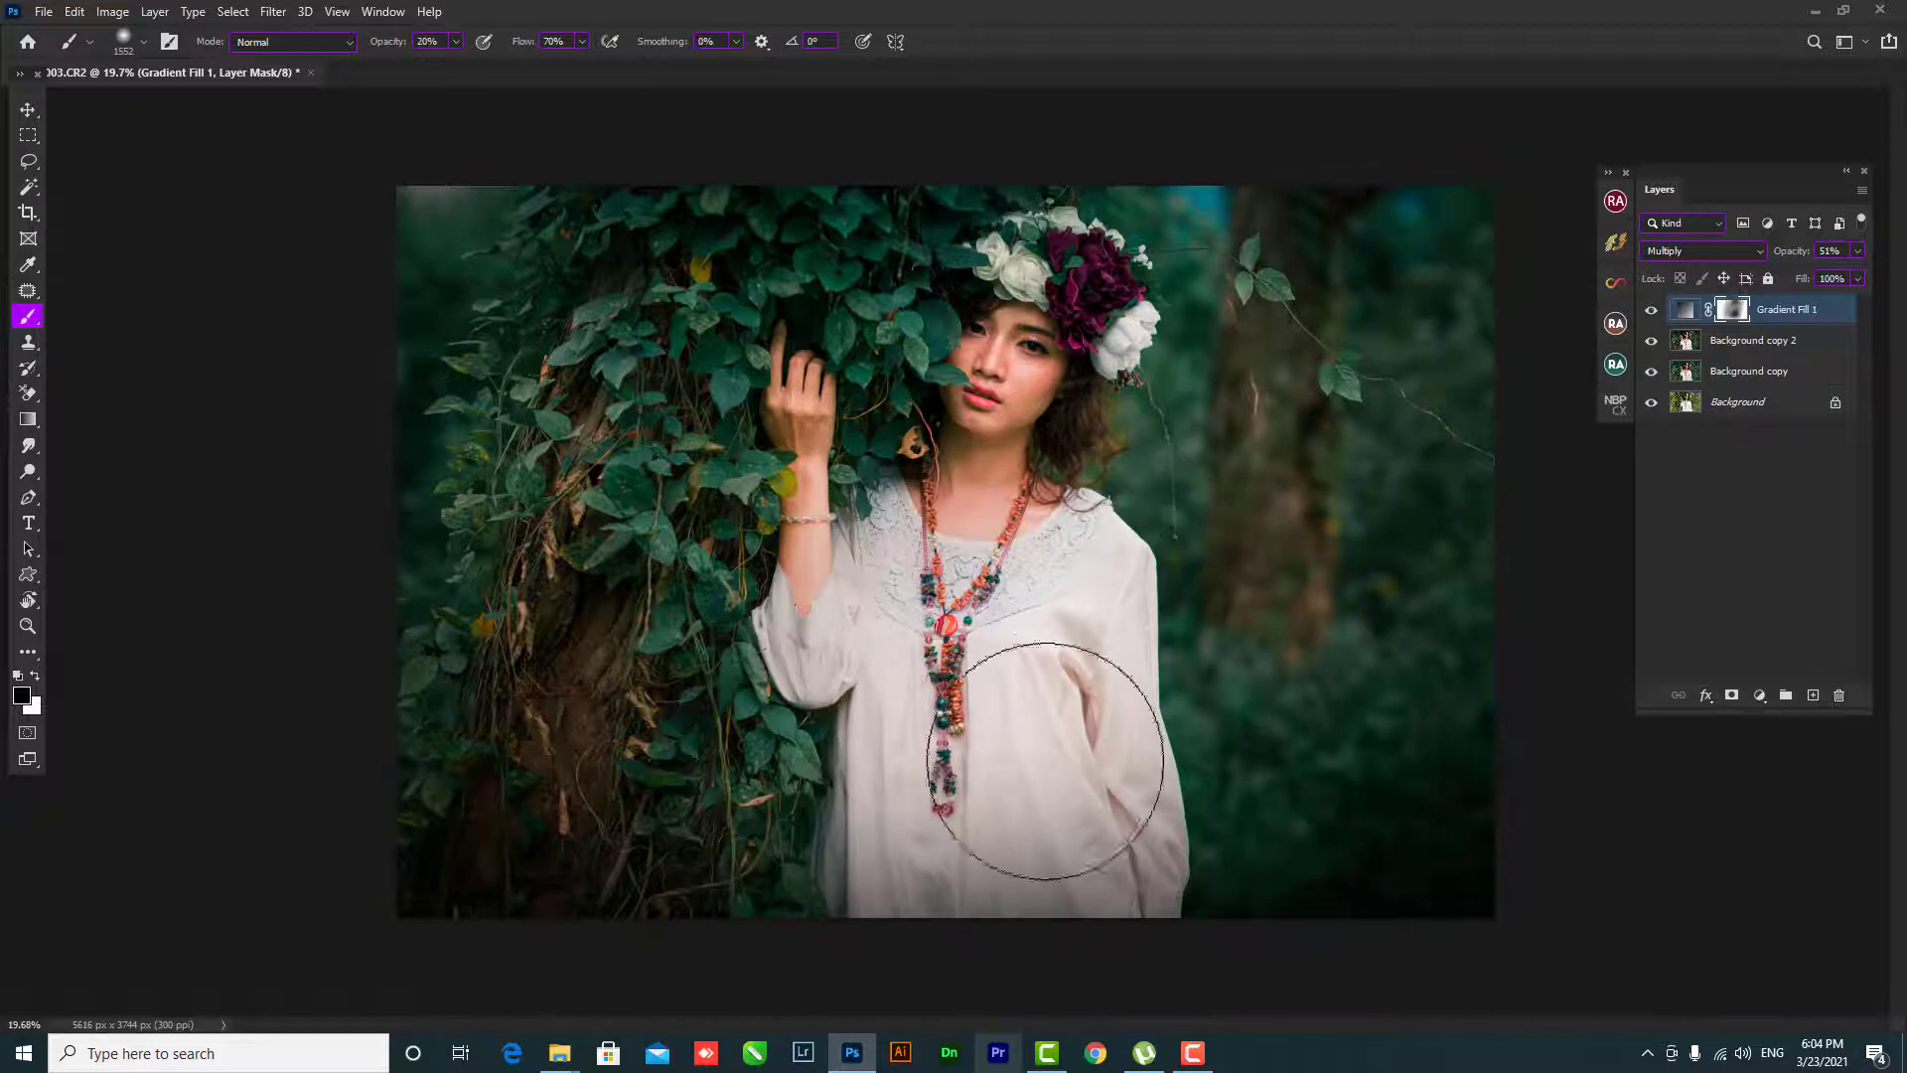
- Select Gradient Fill 1 and Background copy 2, merge them with Ctrl+E, and add Selective Color
click(1800, 306)
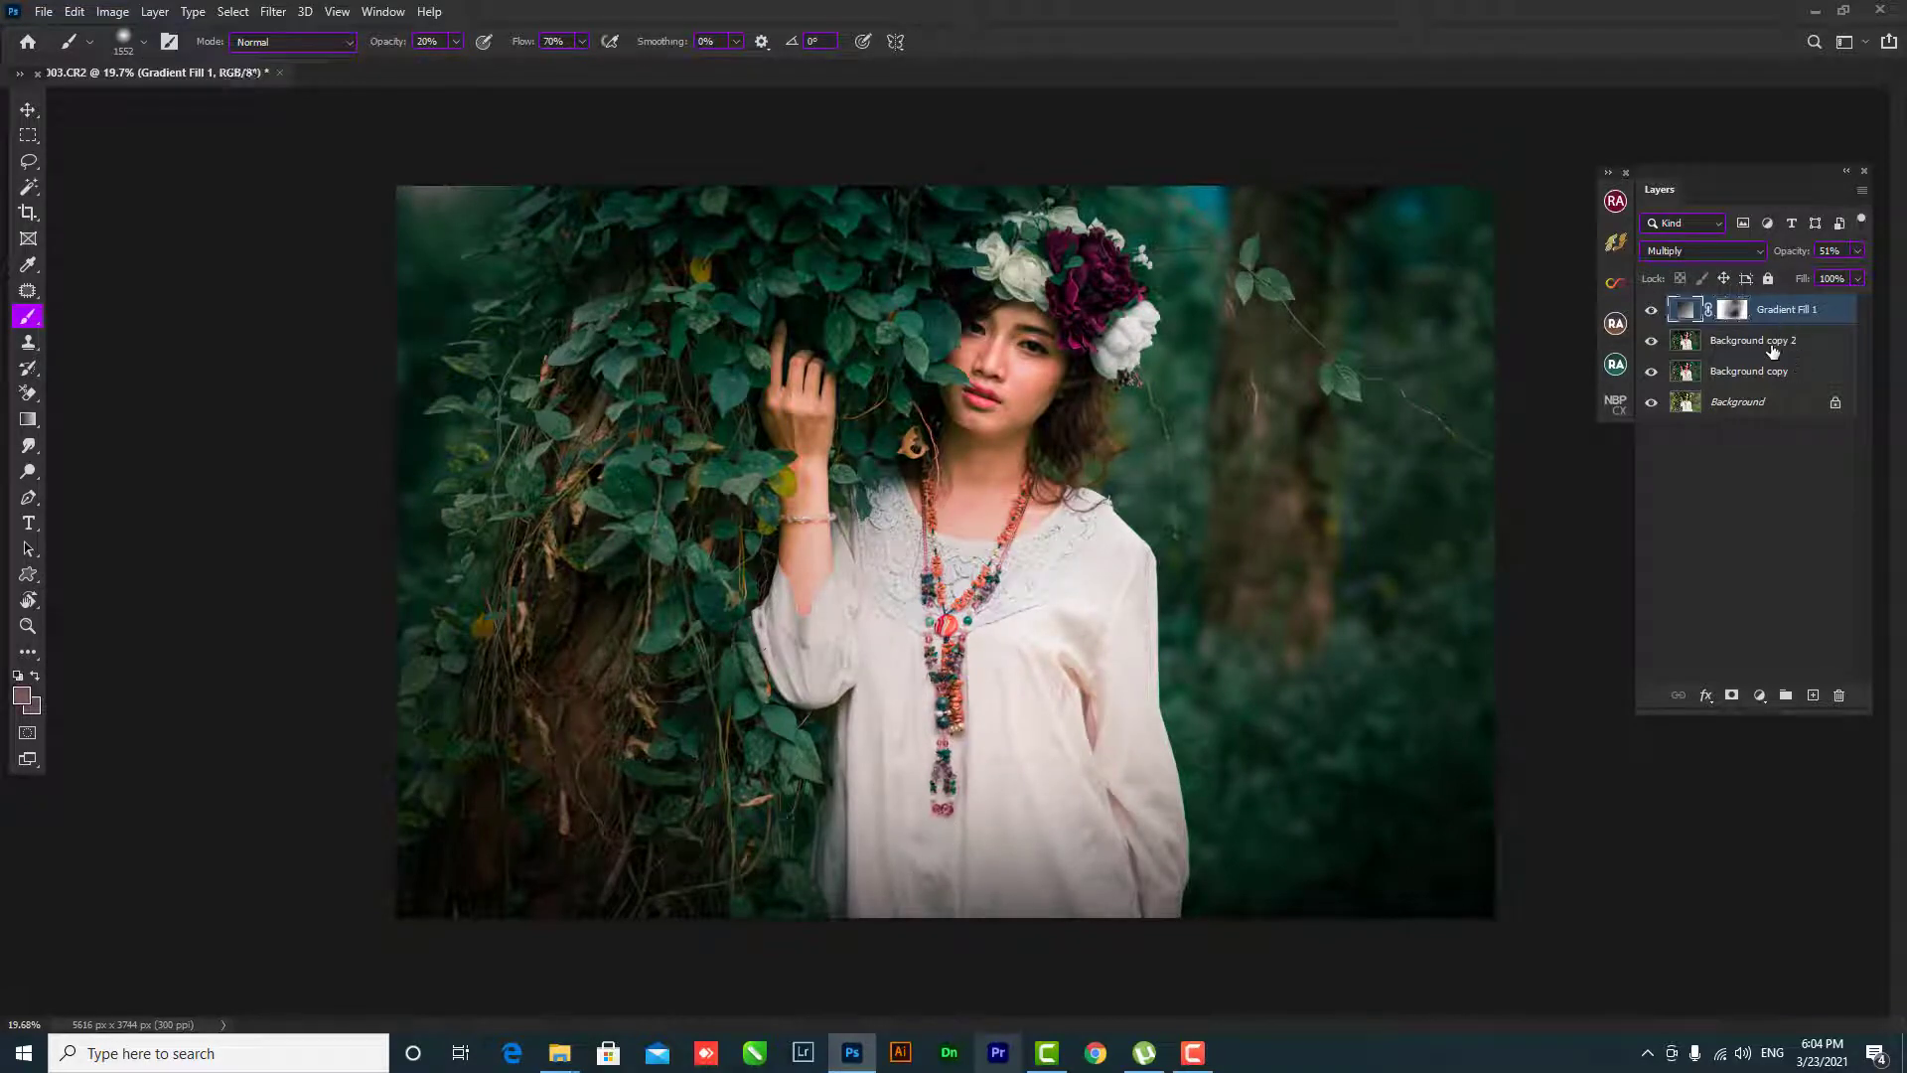
shift+click(1771, 348)
key(ctrl+e)
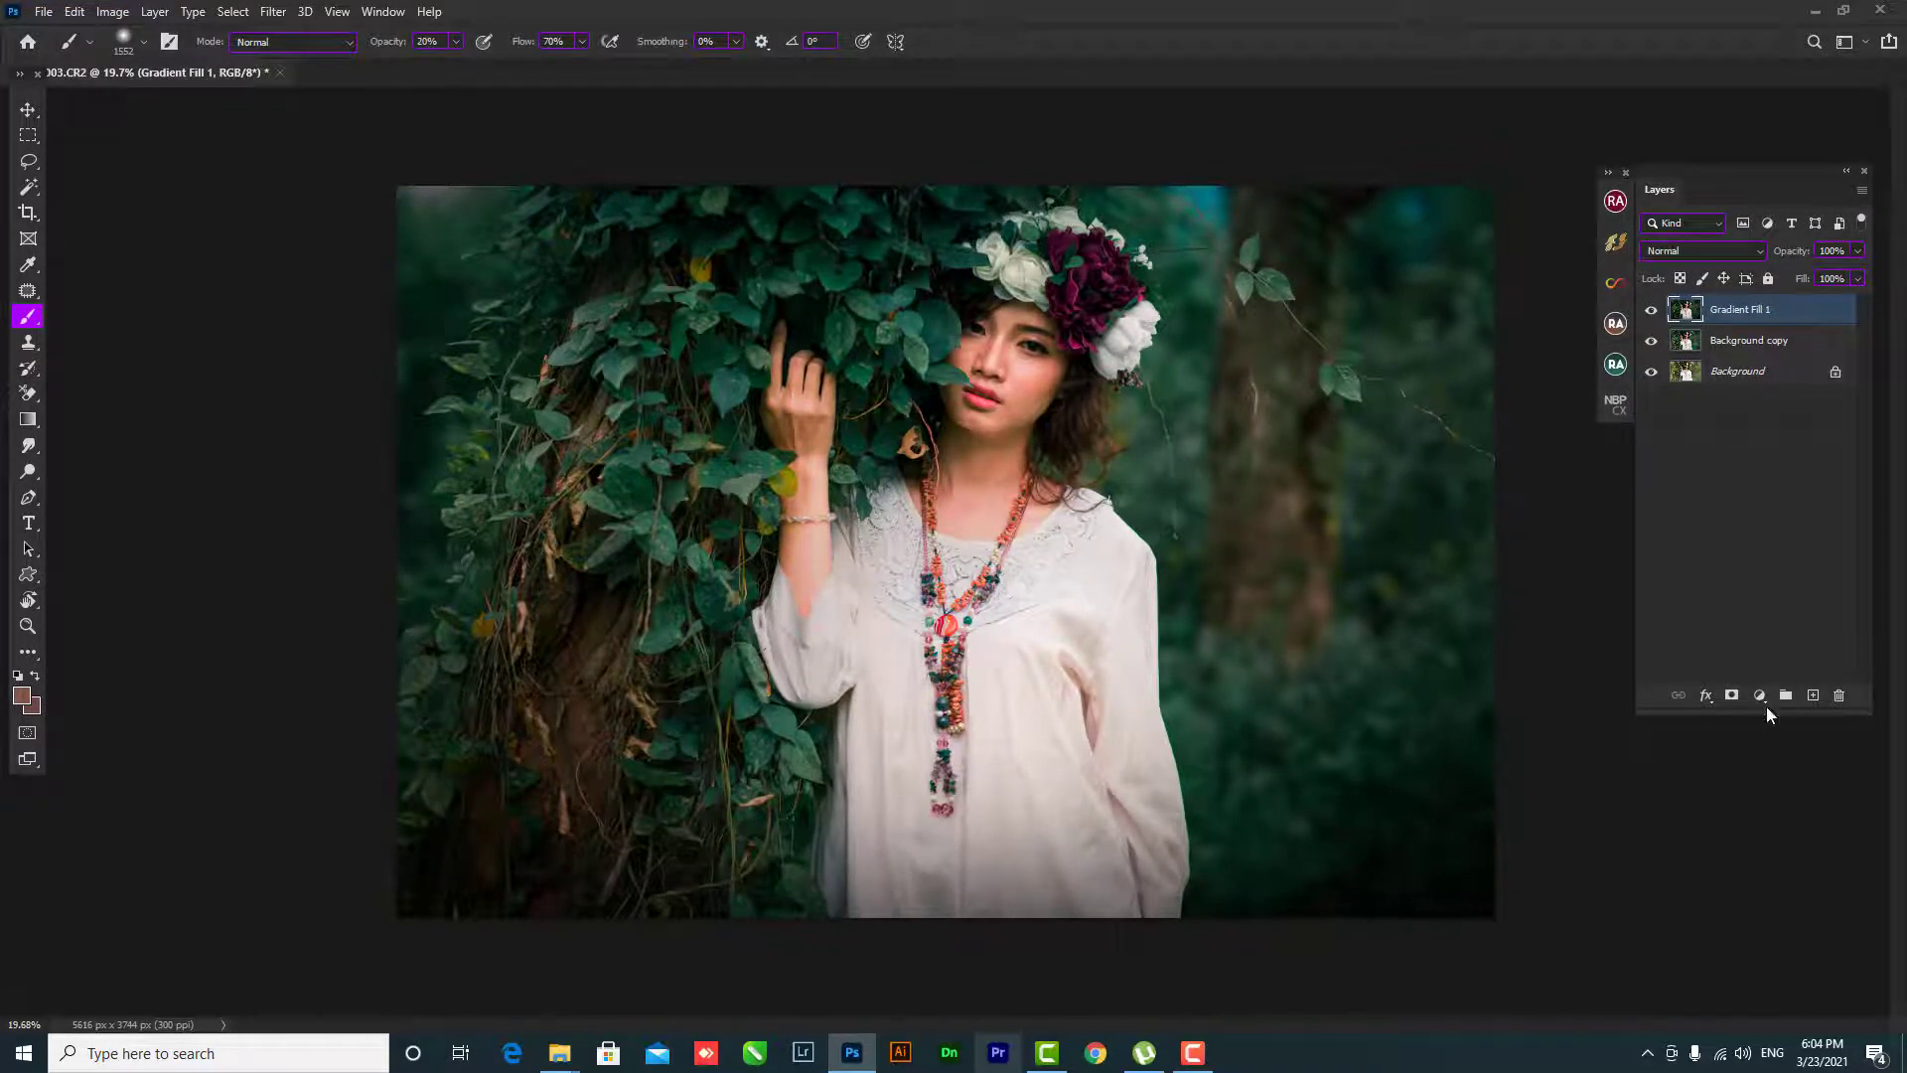
click(1760, 695)
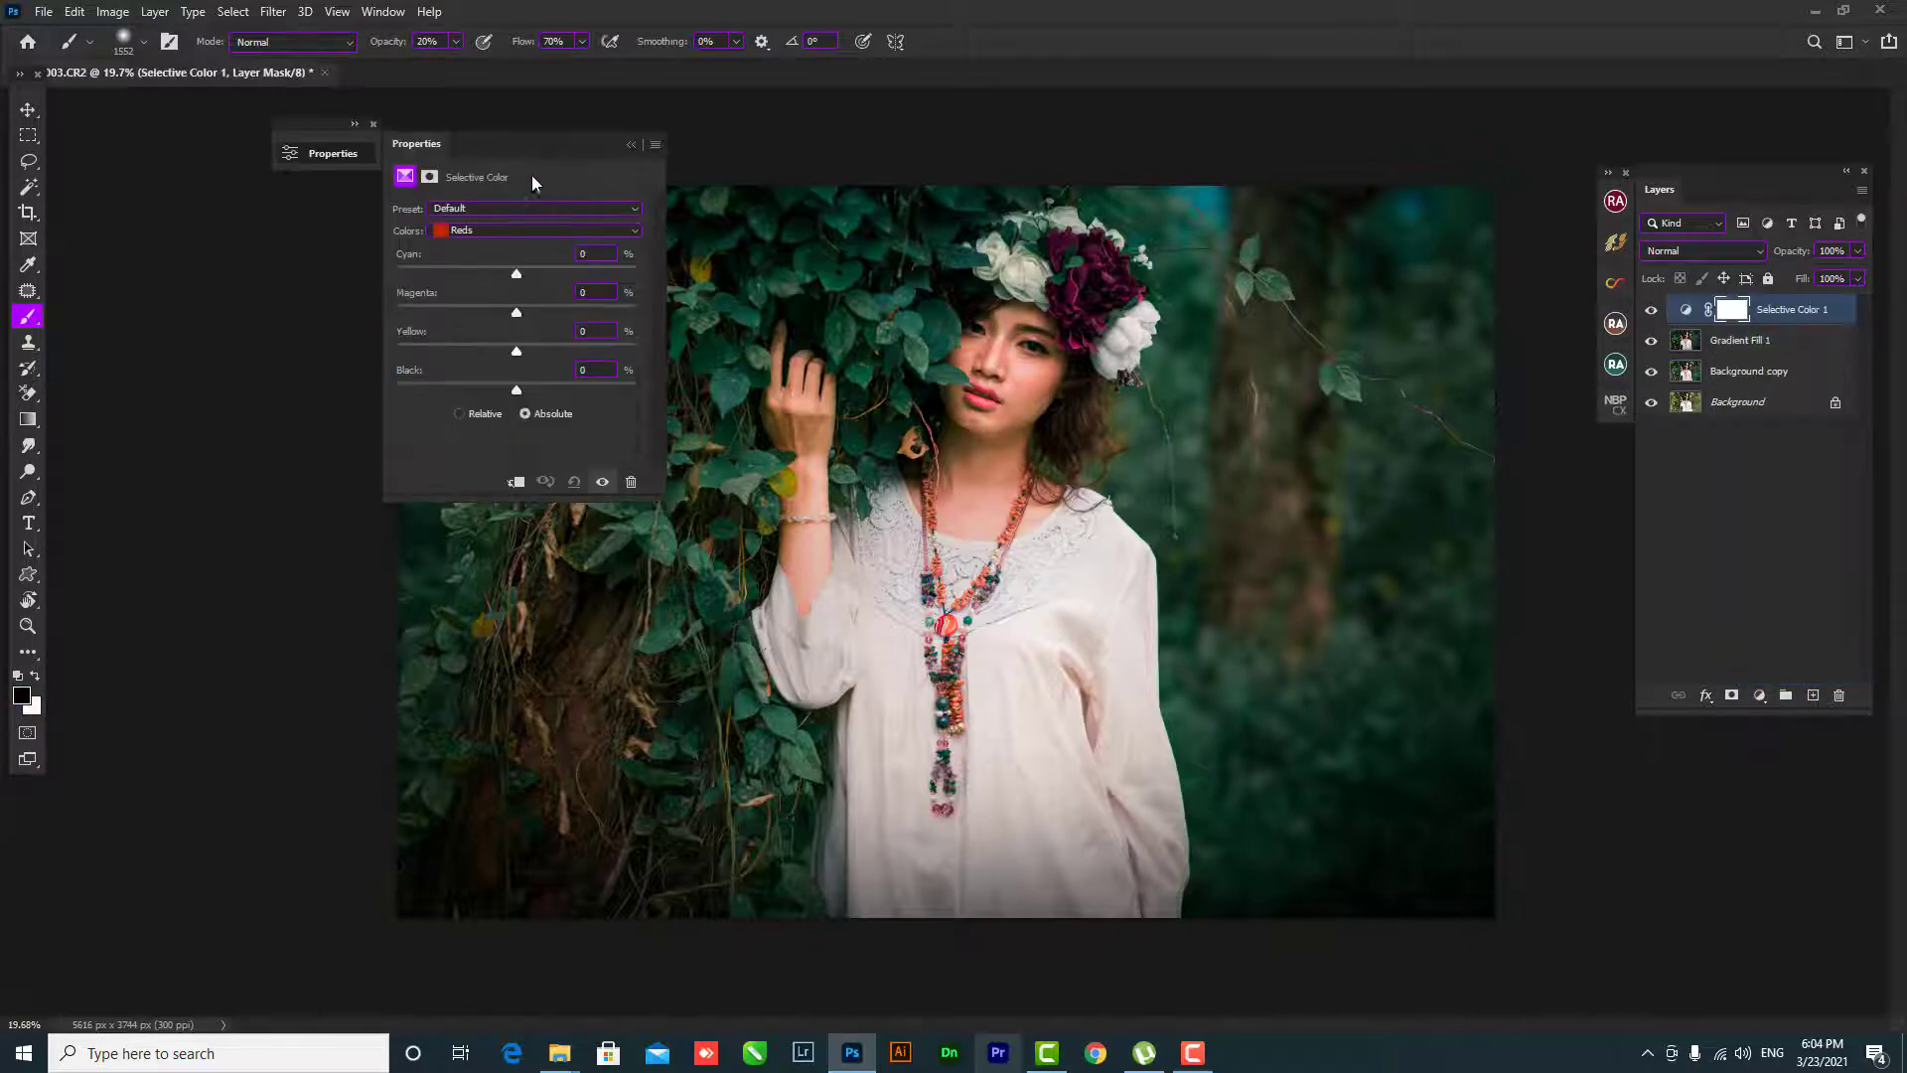
- Adjust the Greens' cyan, yellow and black to push the foliage toward a deeper teal
drag(528, 146, 256, 181)
click(230, 265)
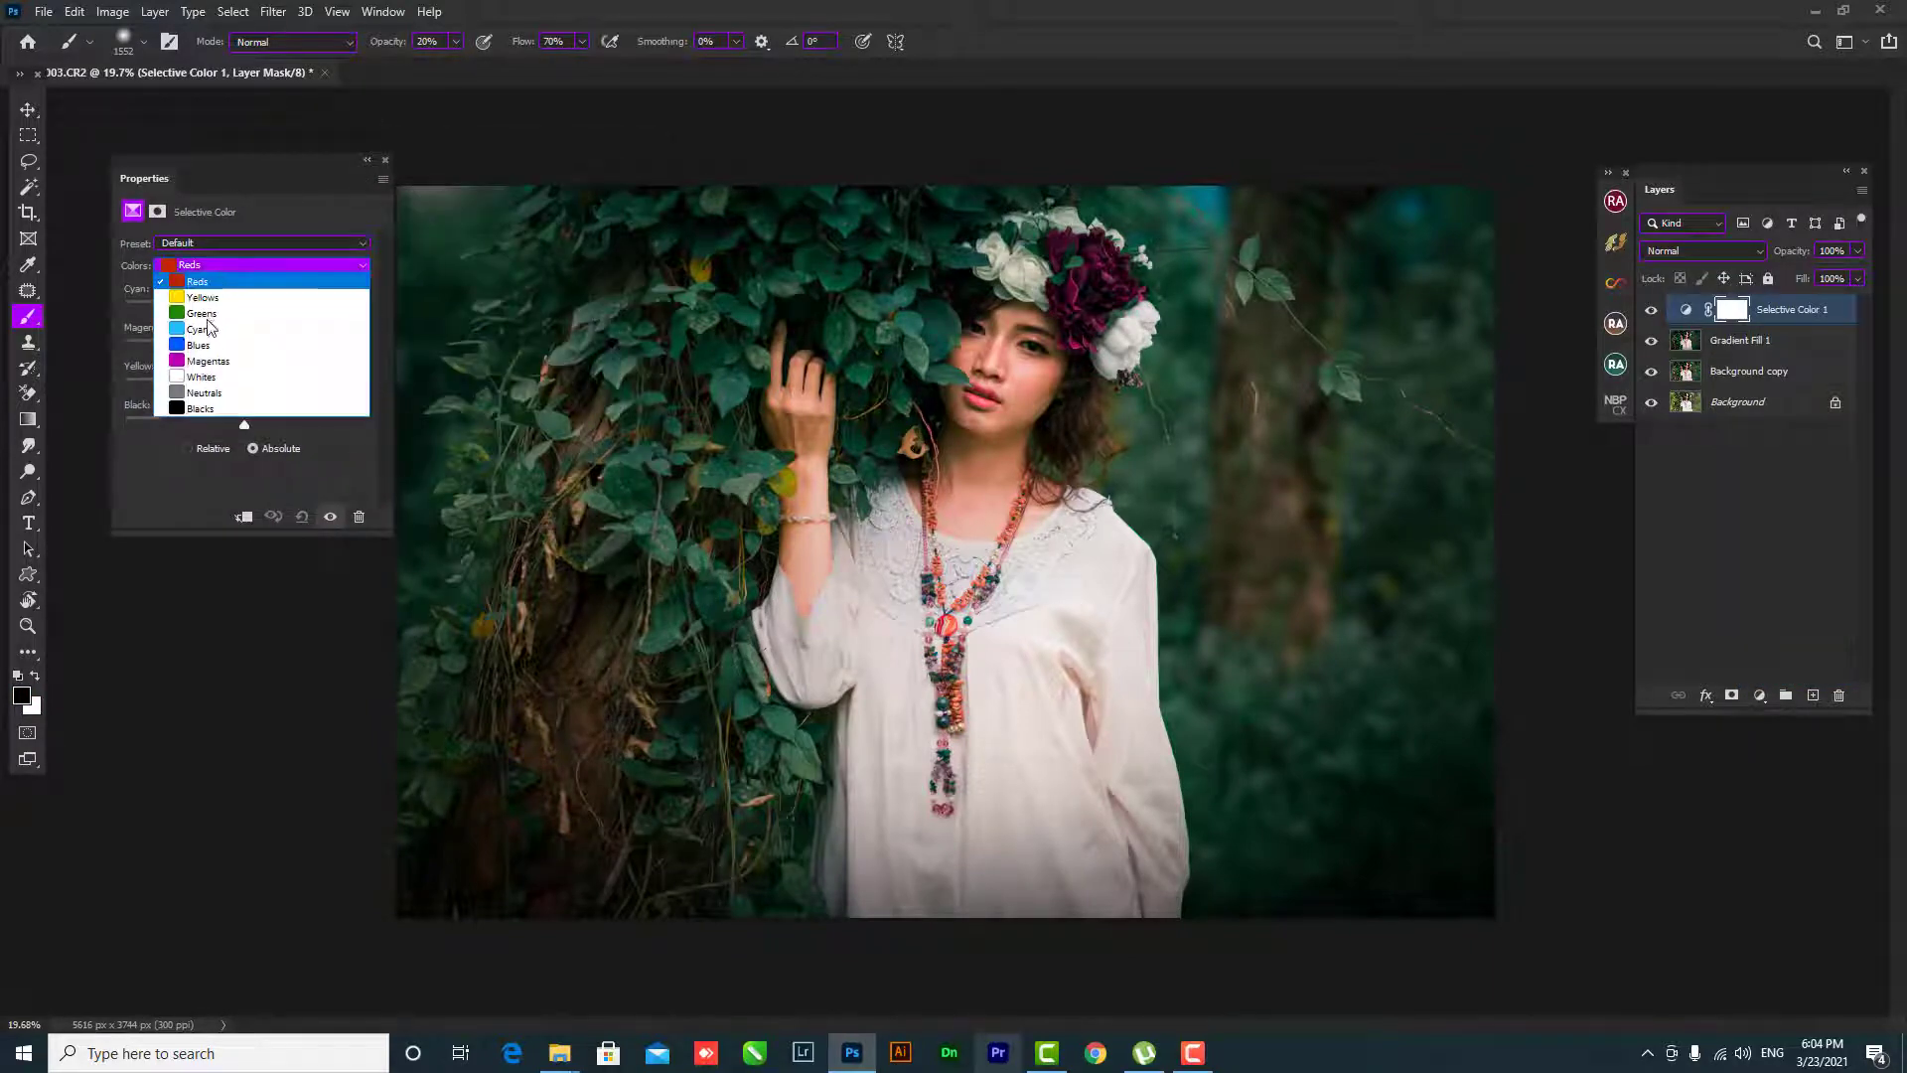
click(202, 313)
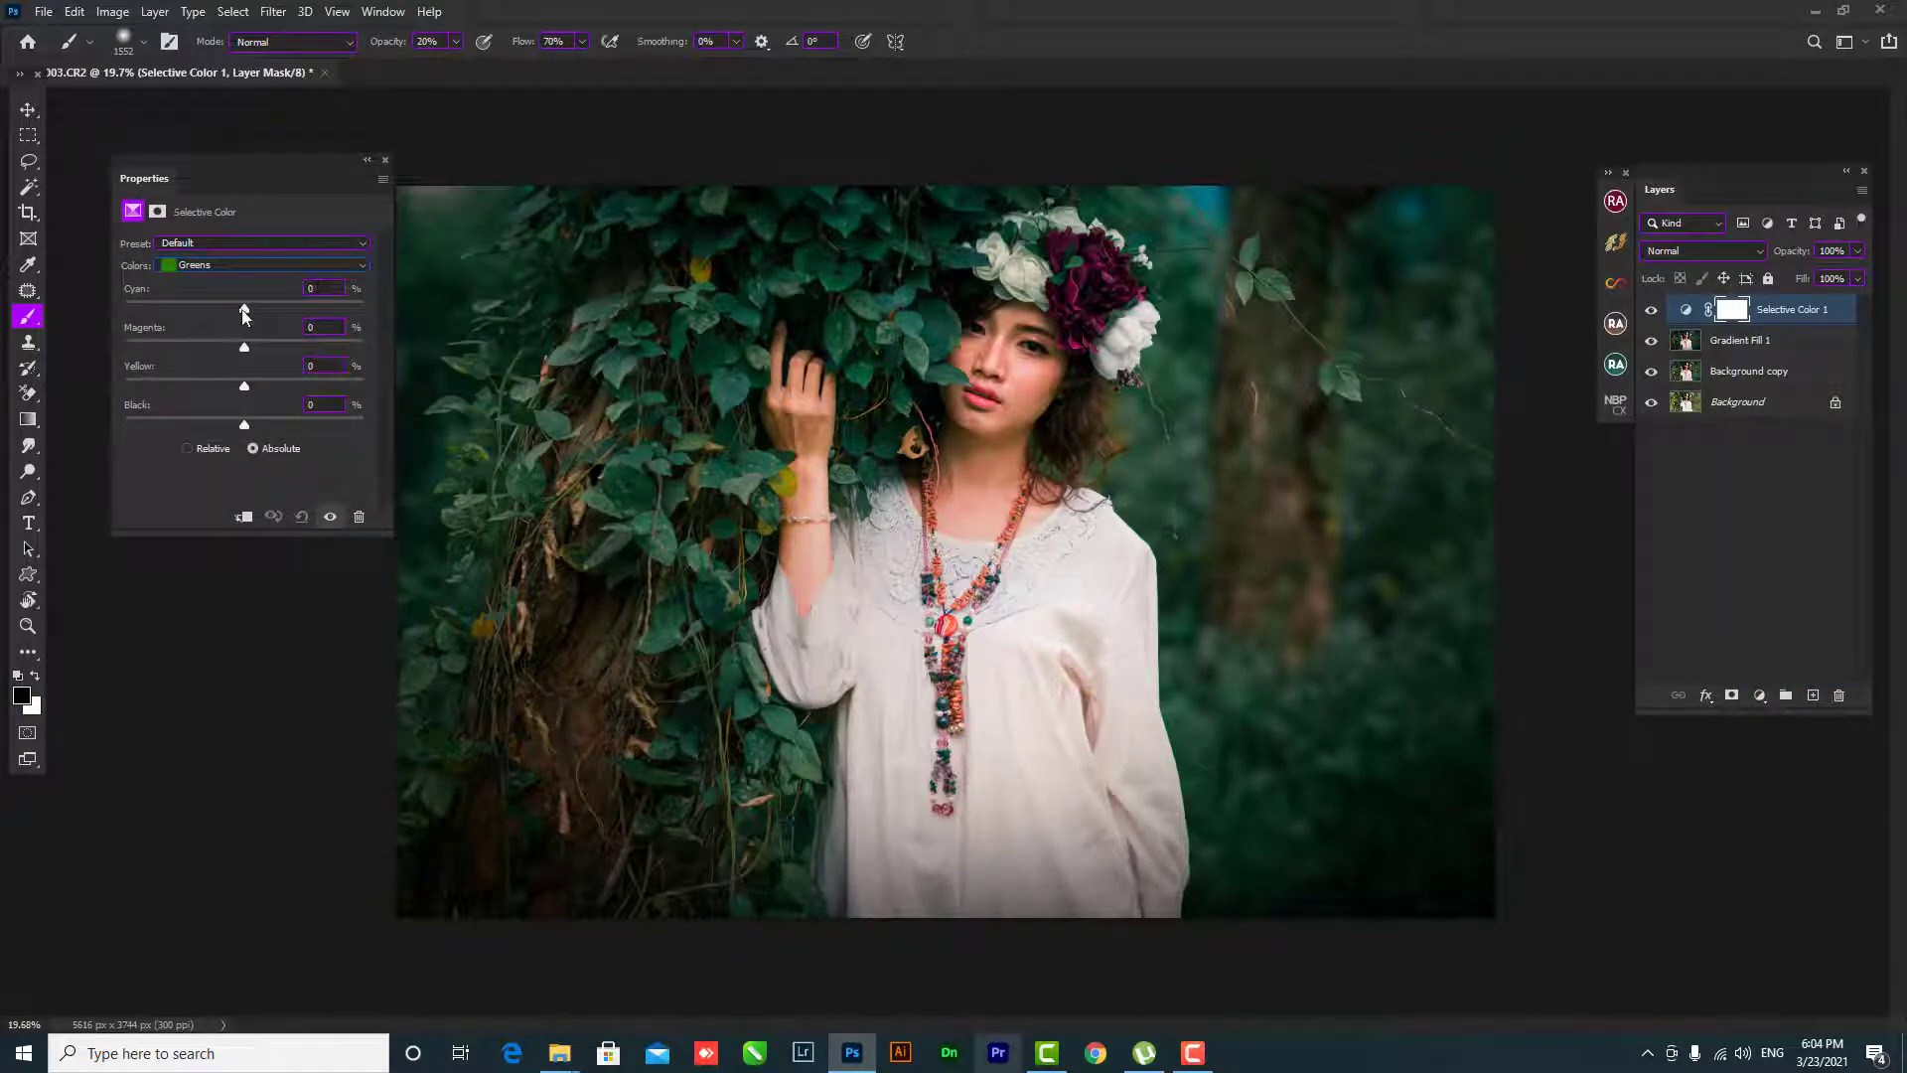
mouse_move(243, 313)
mouse_down()
mouse_move(311, 308)
mouse_move(204, 300)
mouse_up()
mouse_move(247, 387)
mouse_down()
mouse_move(282, 384)
mouse_move(147, 384)
mouse_move(284, 390)
mouse_move(205, 336)
mouse_move(293, 345)
mouse_move(271, 309)
mouse_up()
mouse_move(255, 311)
mouse_down()
mouse_move(343, 342)
mouse_move(312, 311)
mouse_up()
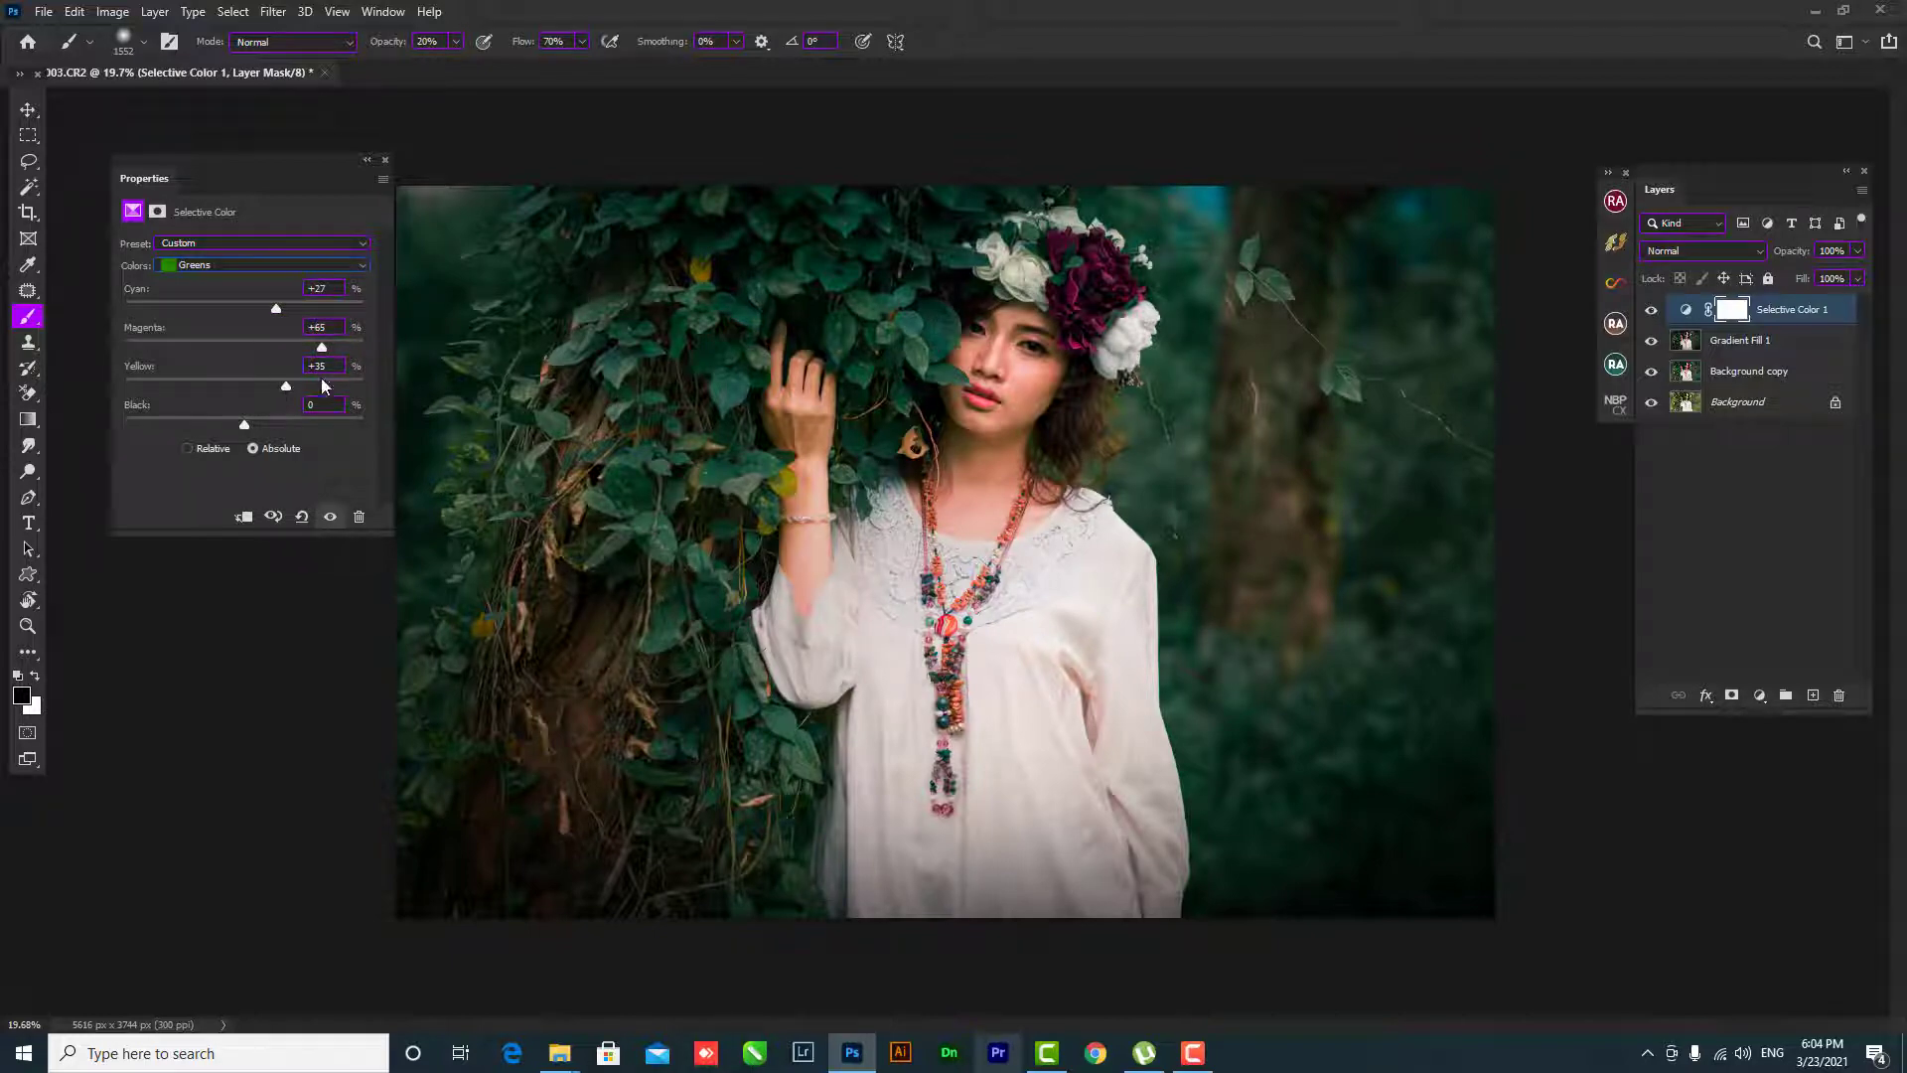
drag(286, 384, 158, 363)
mouse_move(276, 385)
mouse_down()
mouse_move(359, 386)
mouse_move(271, 350)
mouse_up()
mouse_move(276, 420)
mouse_down()
mouse_move(159, 415)
mouse_move(320, 420)
mouse_move(379, 342)
mouse_move(174, 382)
mouse_move(284, 379)
mouse_up()
drag(276, 309, 269, 309)
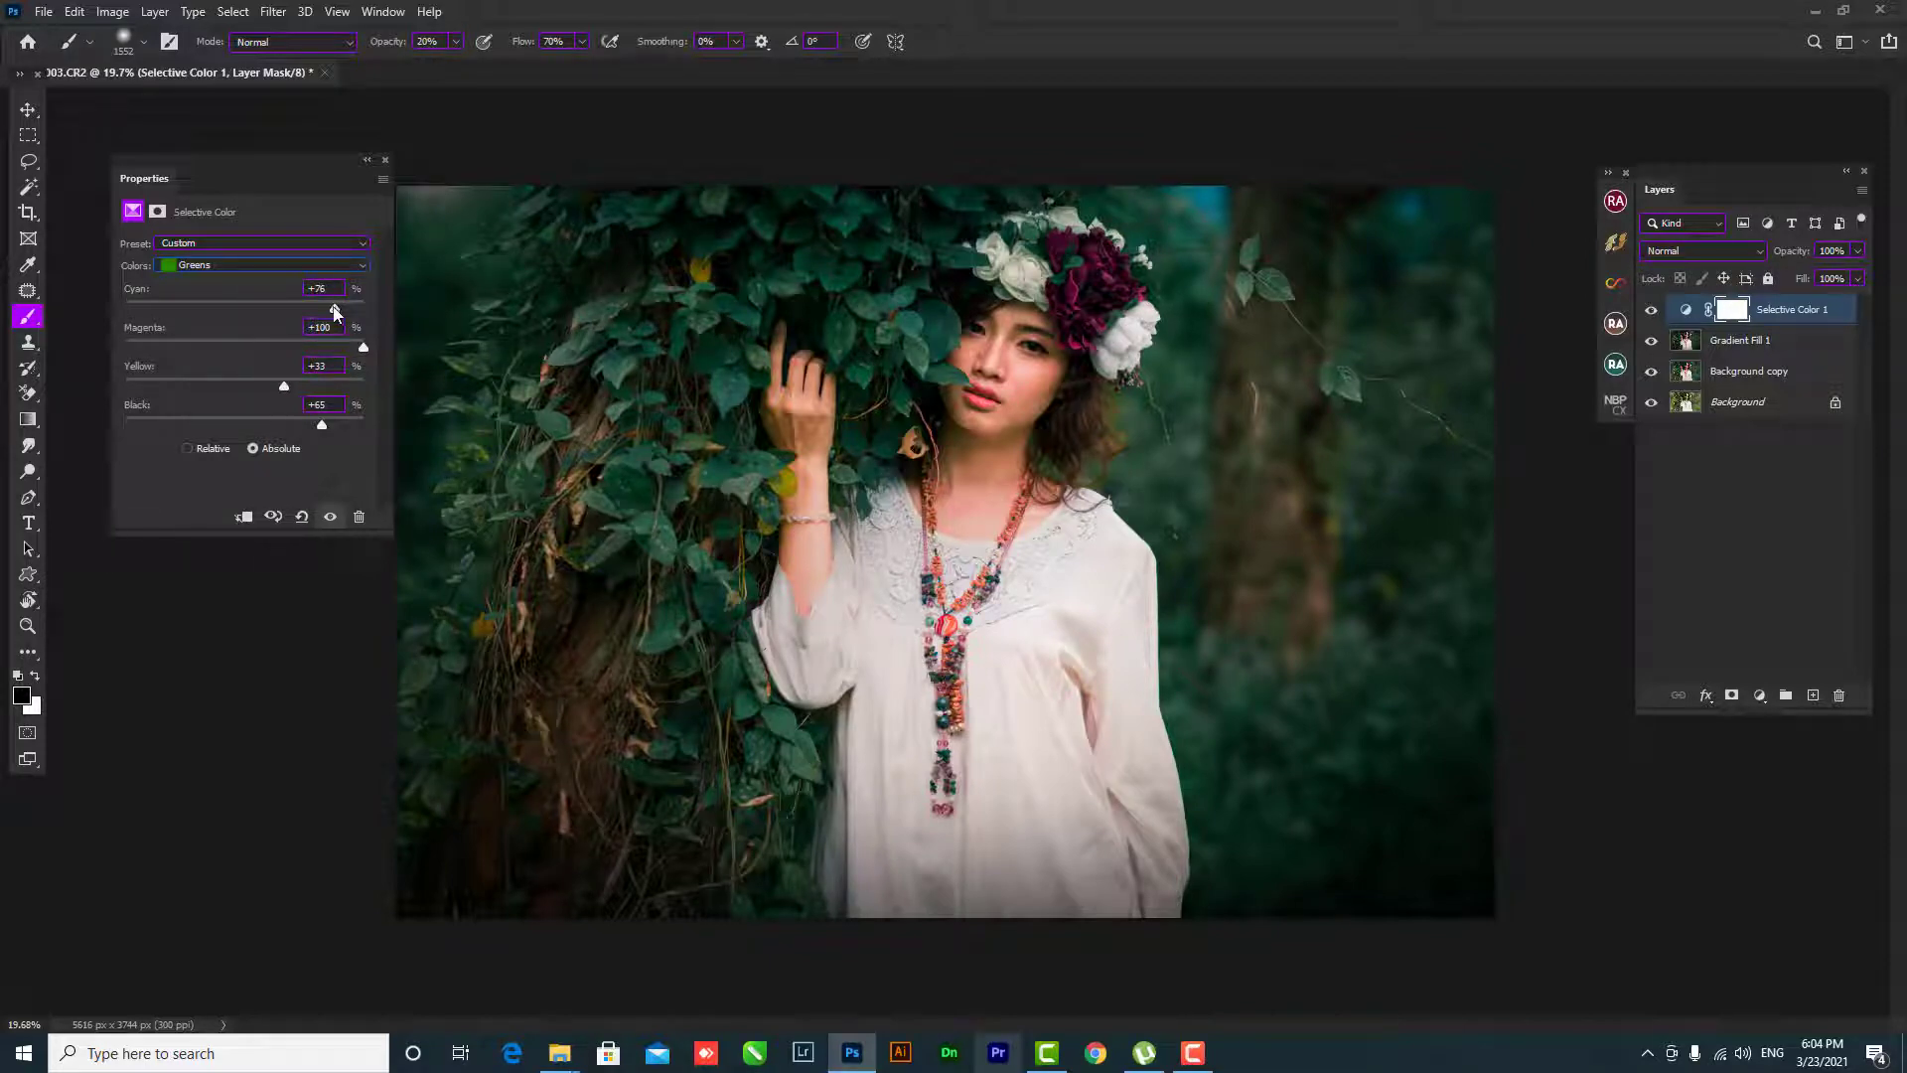
- Set the Cyans to Magenta +91 and Black +23
click(260, 265)
click(238, 298)
mouse_move(245, 346)
mouse_down()
mouse_move(376, 335)
mouse_move(353, 346)
mouse_up()
drag(244, 307, 288, 308)
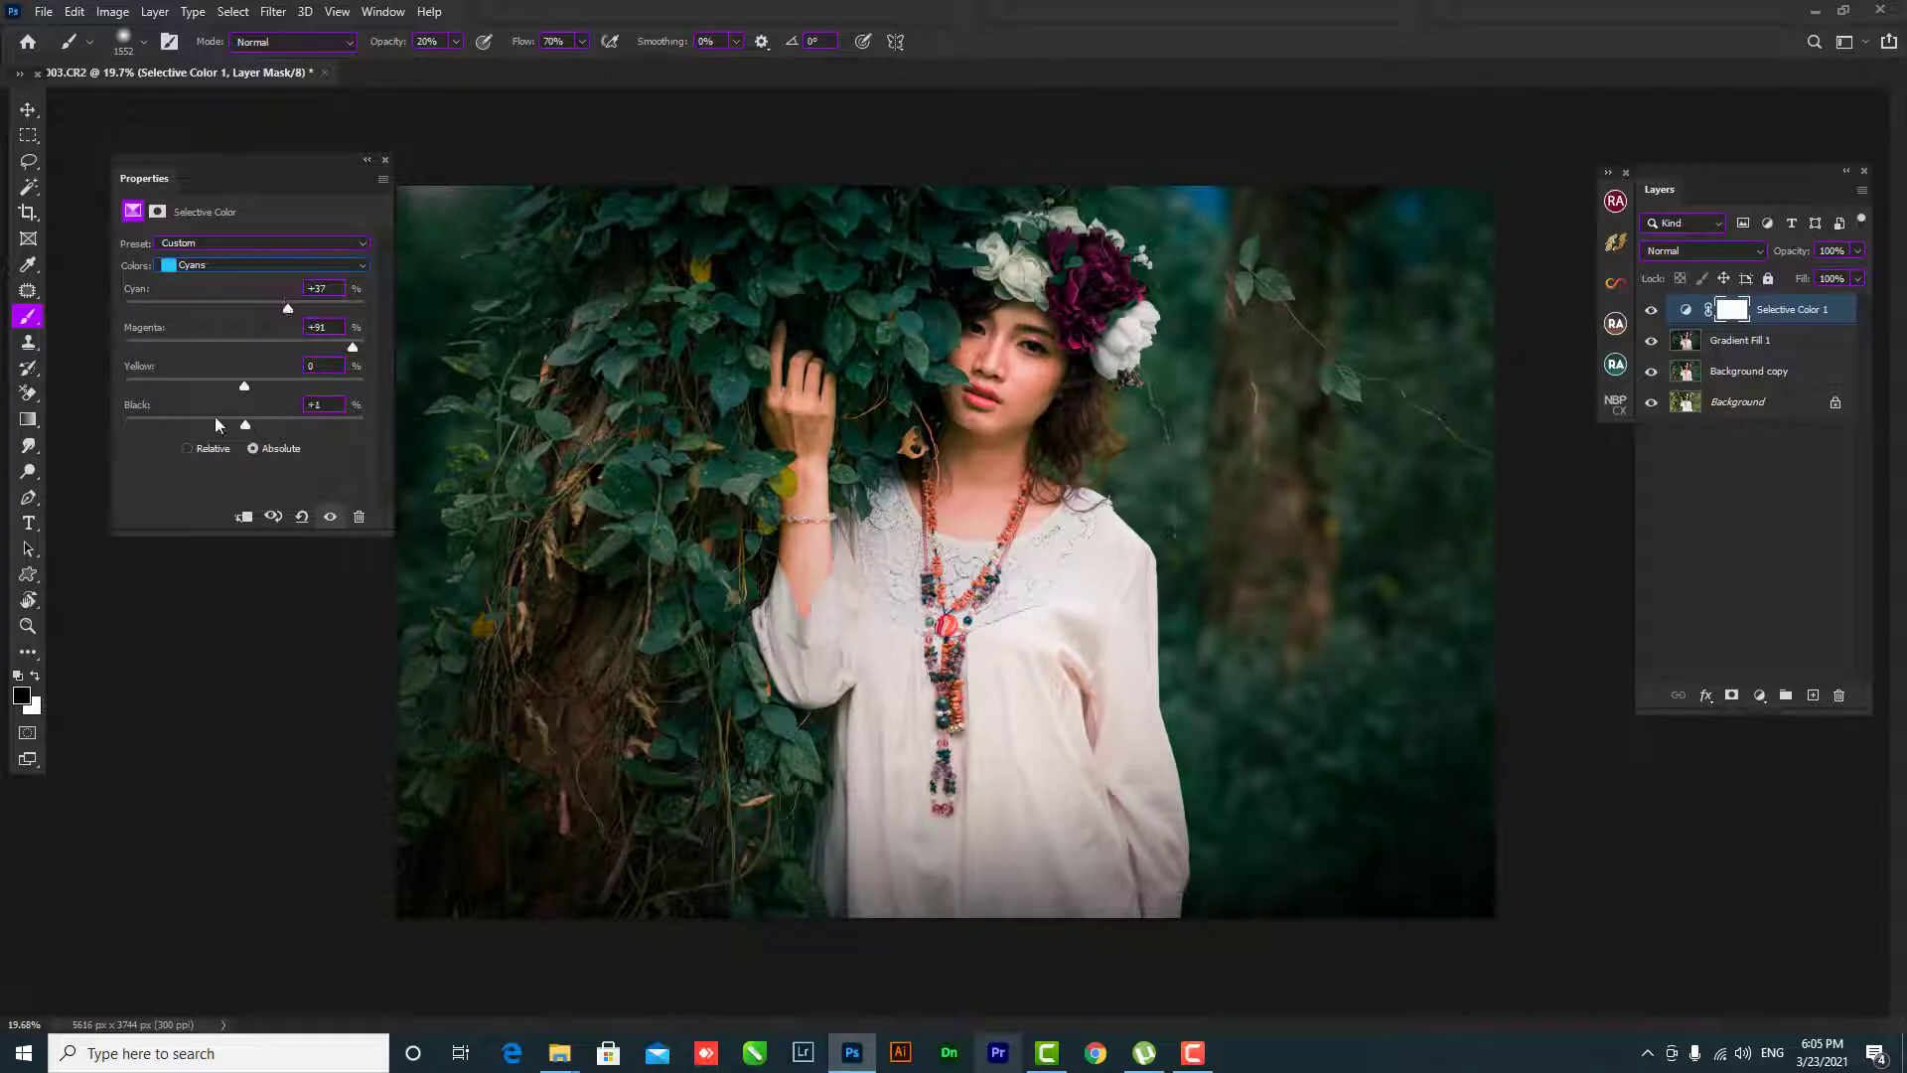
mouse_move(245, 424)
mouse_down()
mouse_move(280, 419)
mouse_move(218, 380)
mouse_up()
- Set Yellows to Cyan −4, Magenta +5, Yellow −7, Black −28, then hide the layer to compare
click(243, 264)
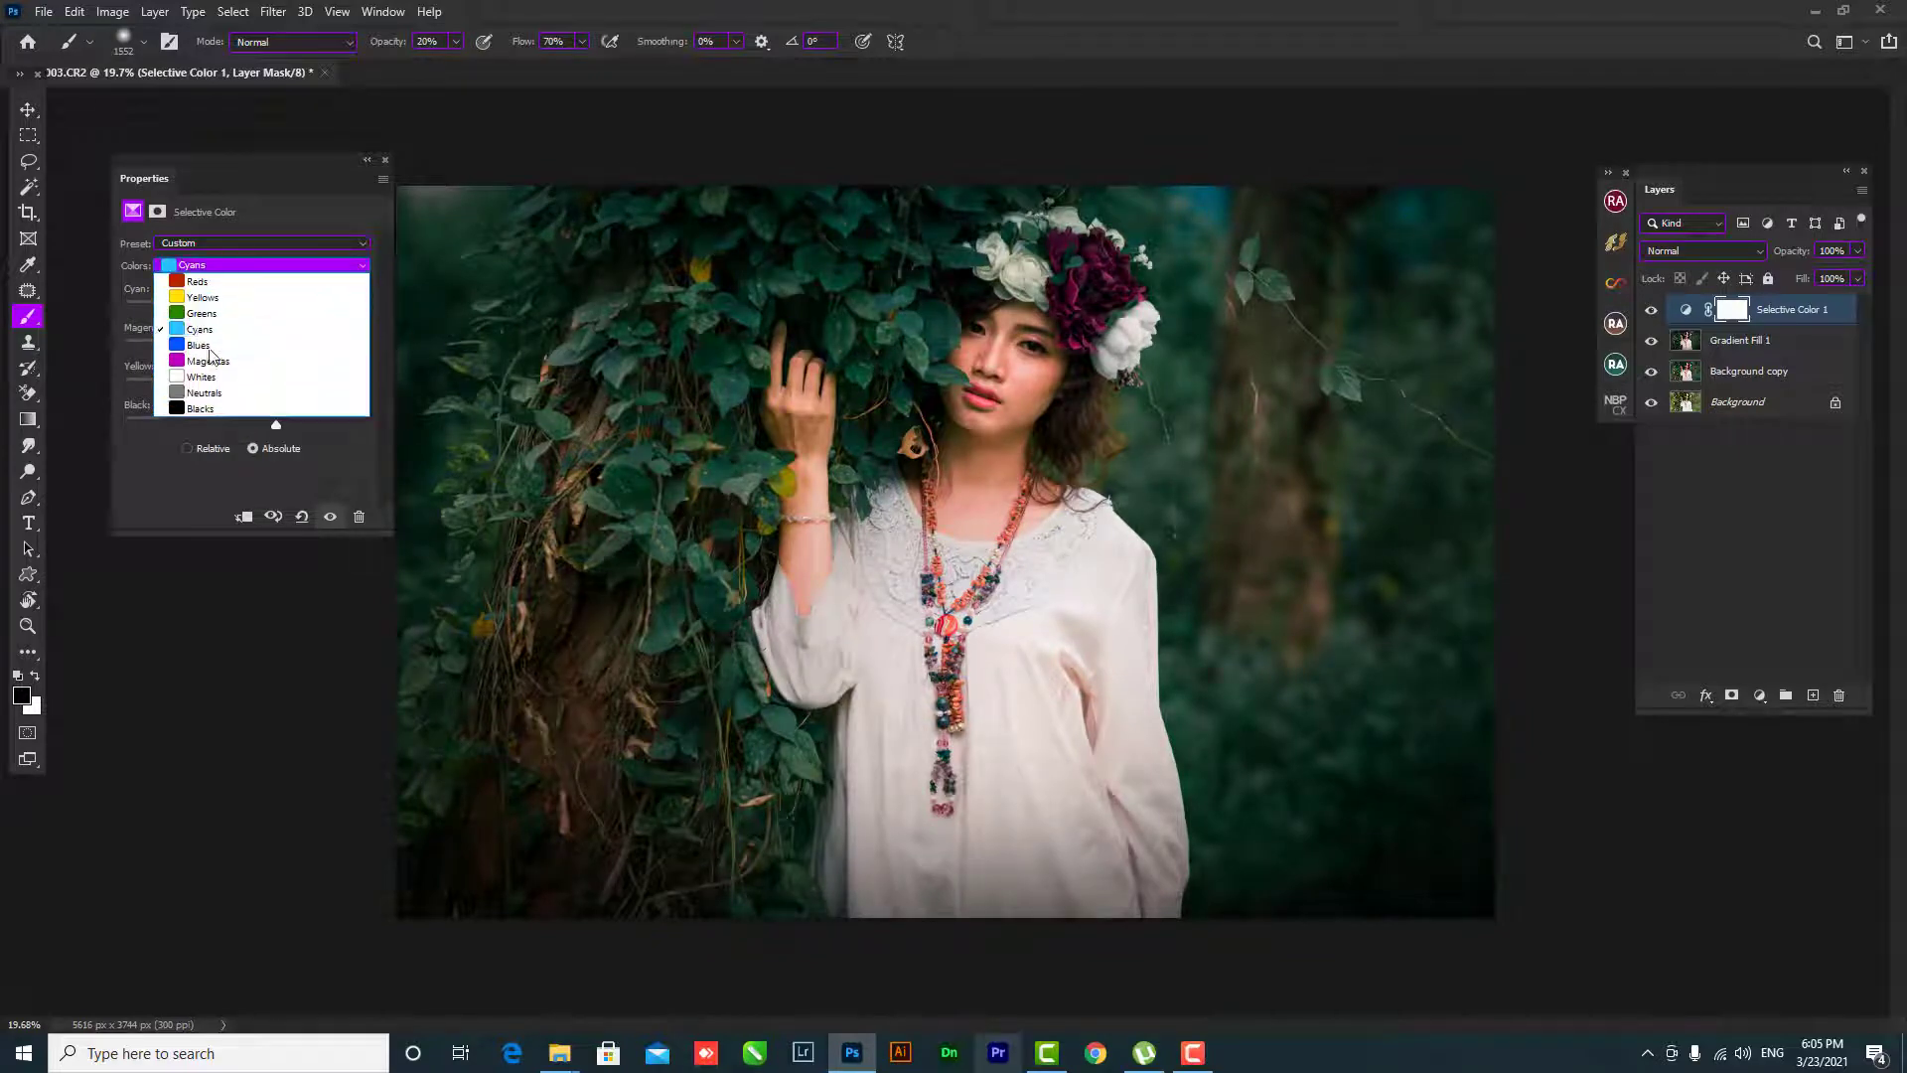
click(201, 297)
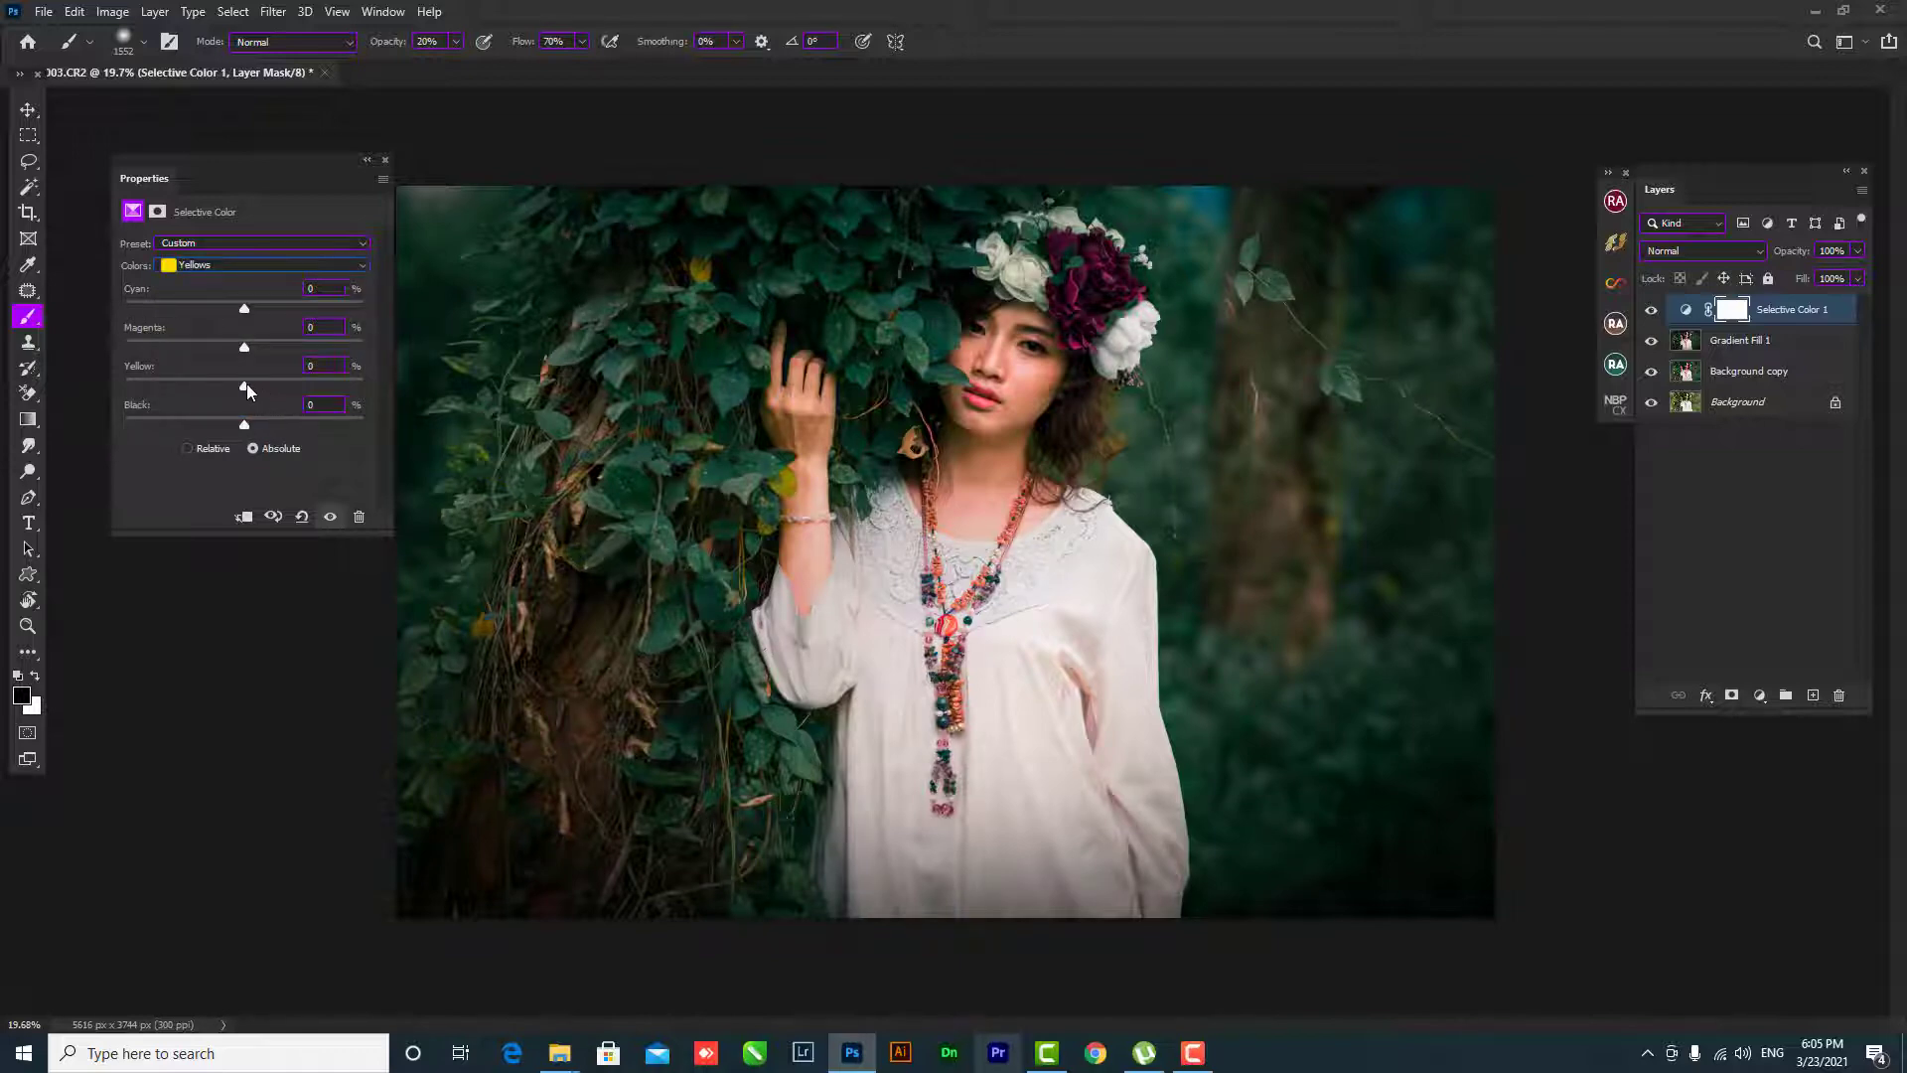
drag(247, 384, 201, 387)
mouse_move(235, 387)
mouse_down()
mouse_move(246, 311)
mouse_move(230, 311)
mouse_up()
drag(232, 388, 238, 386)
mouse_move(256, 423)
mouse_down()
mouse_move(282, 420)
mouse_move(191, 413)
mouse_move(227, 414)
mouse_move(243, 388)
mouse_up()
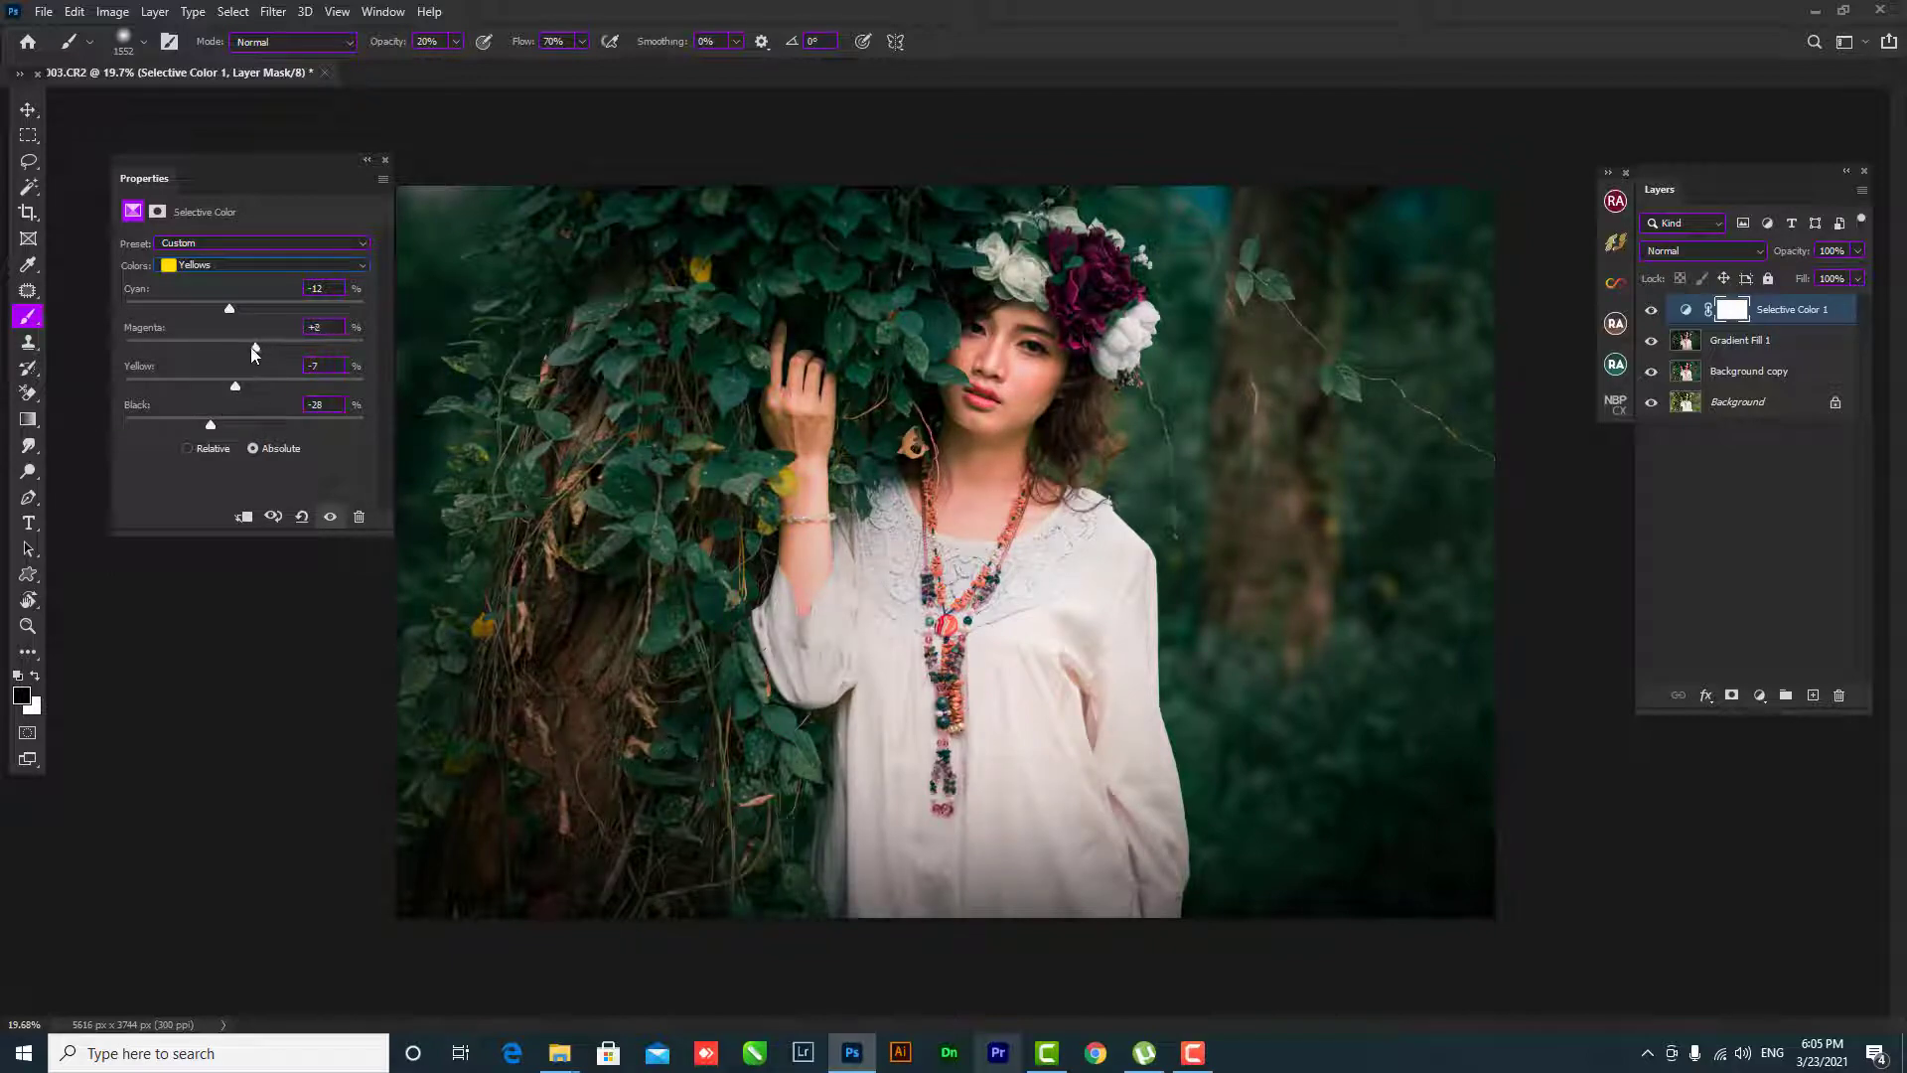
drag(253, 347, 235, 306)
click(1686, 308)
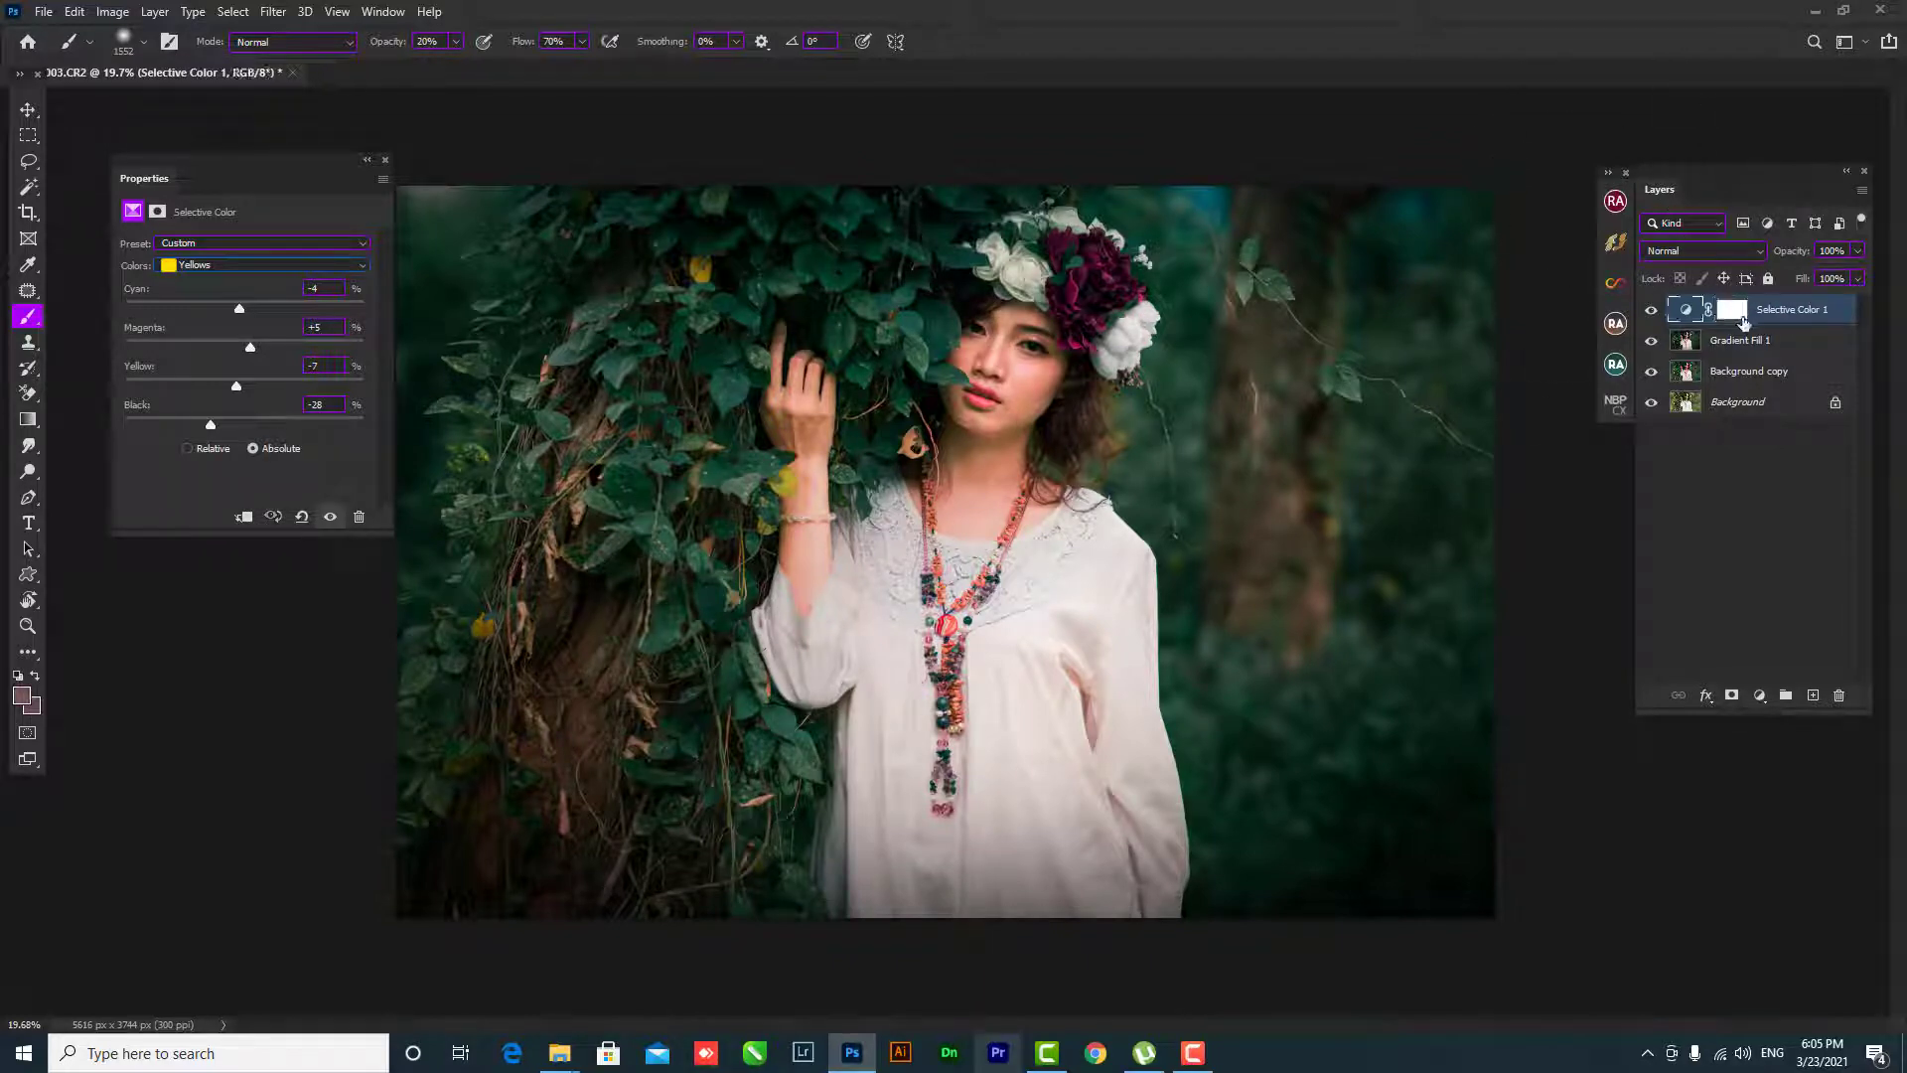
click(1652, 310)
- Merge Selective Color 1 with Gradient Fill 1 into one layer
click(1652, 310)
shift+click(1739, 341)
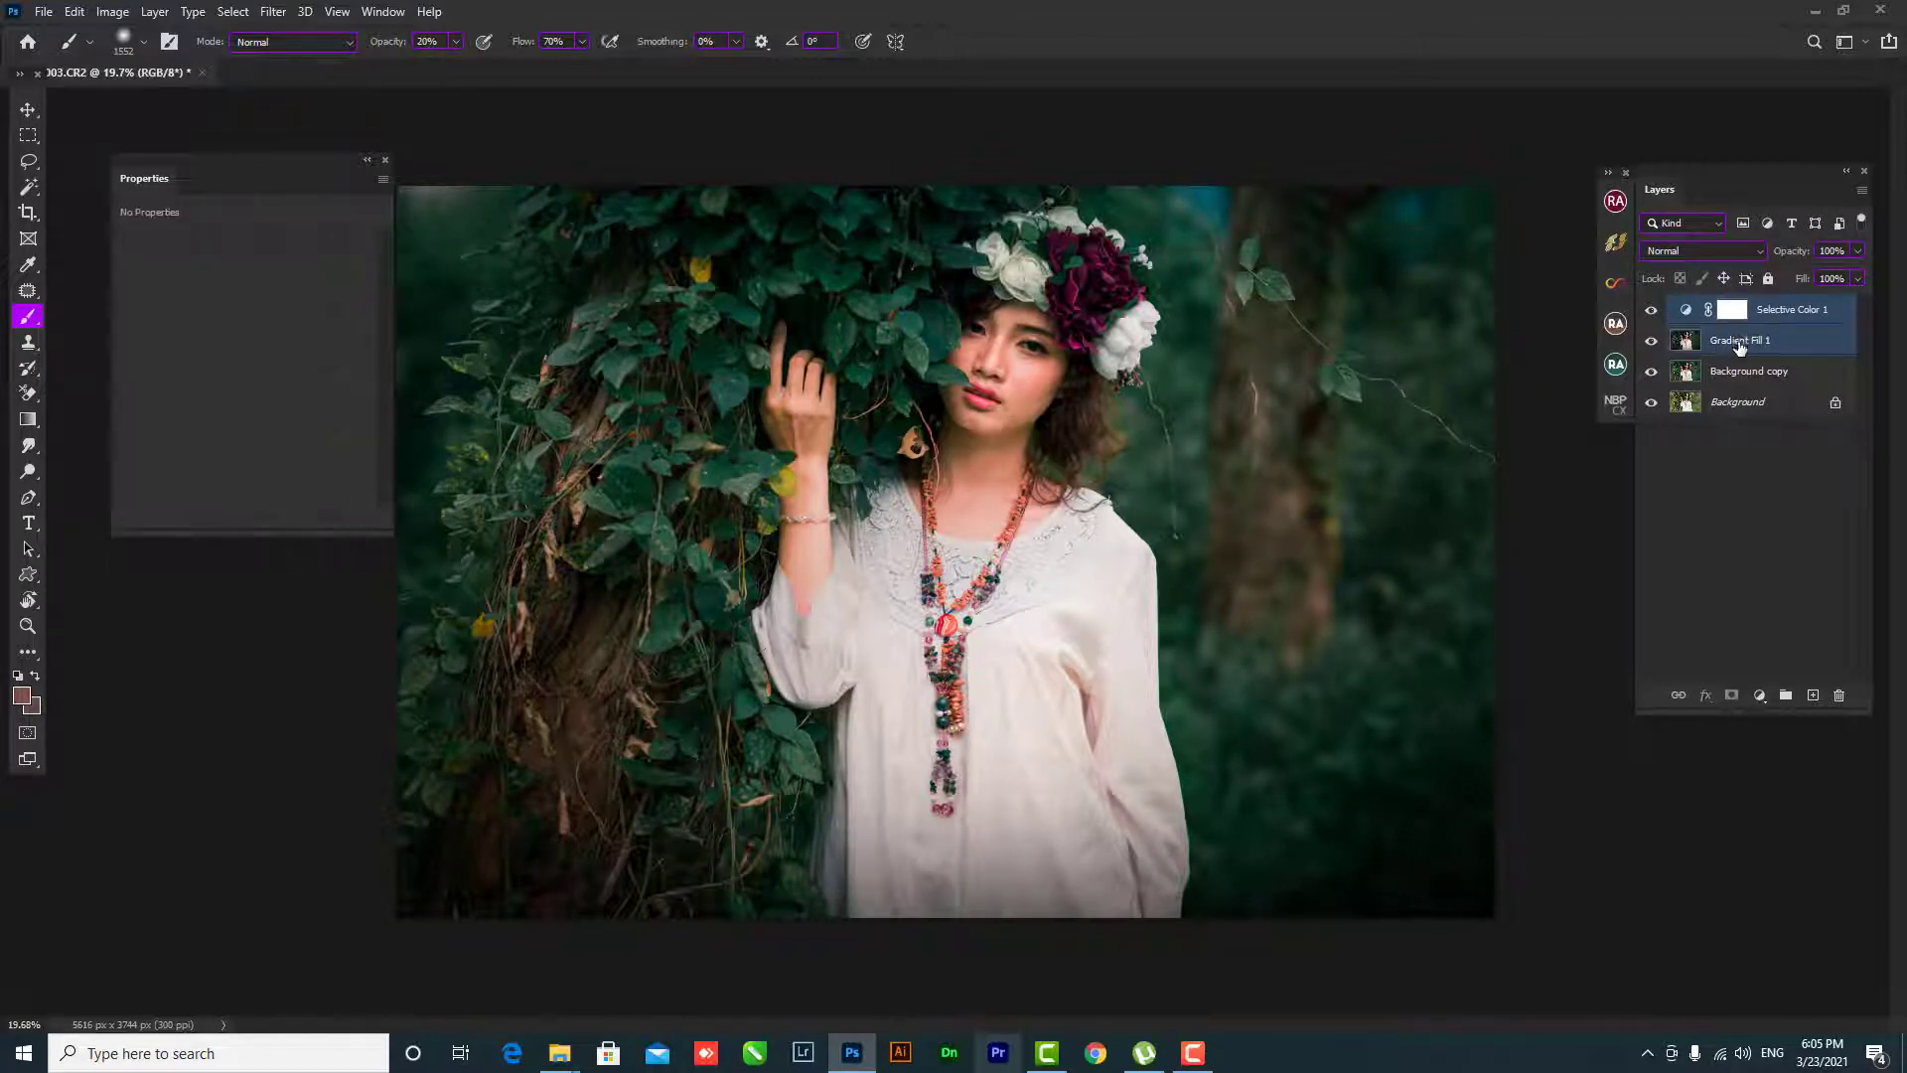
key(ctrl+e)
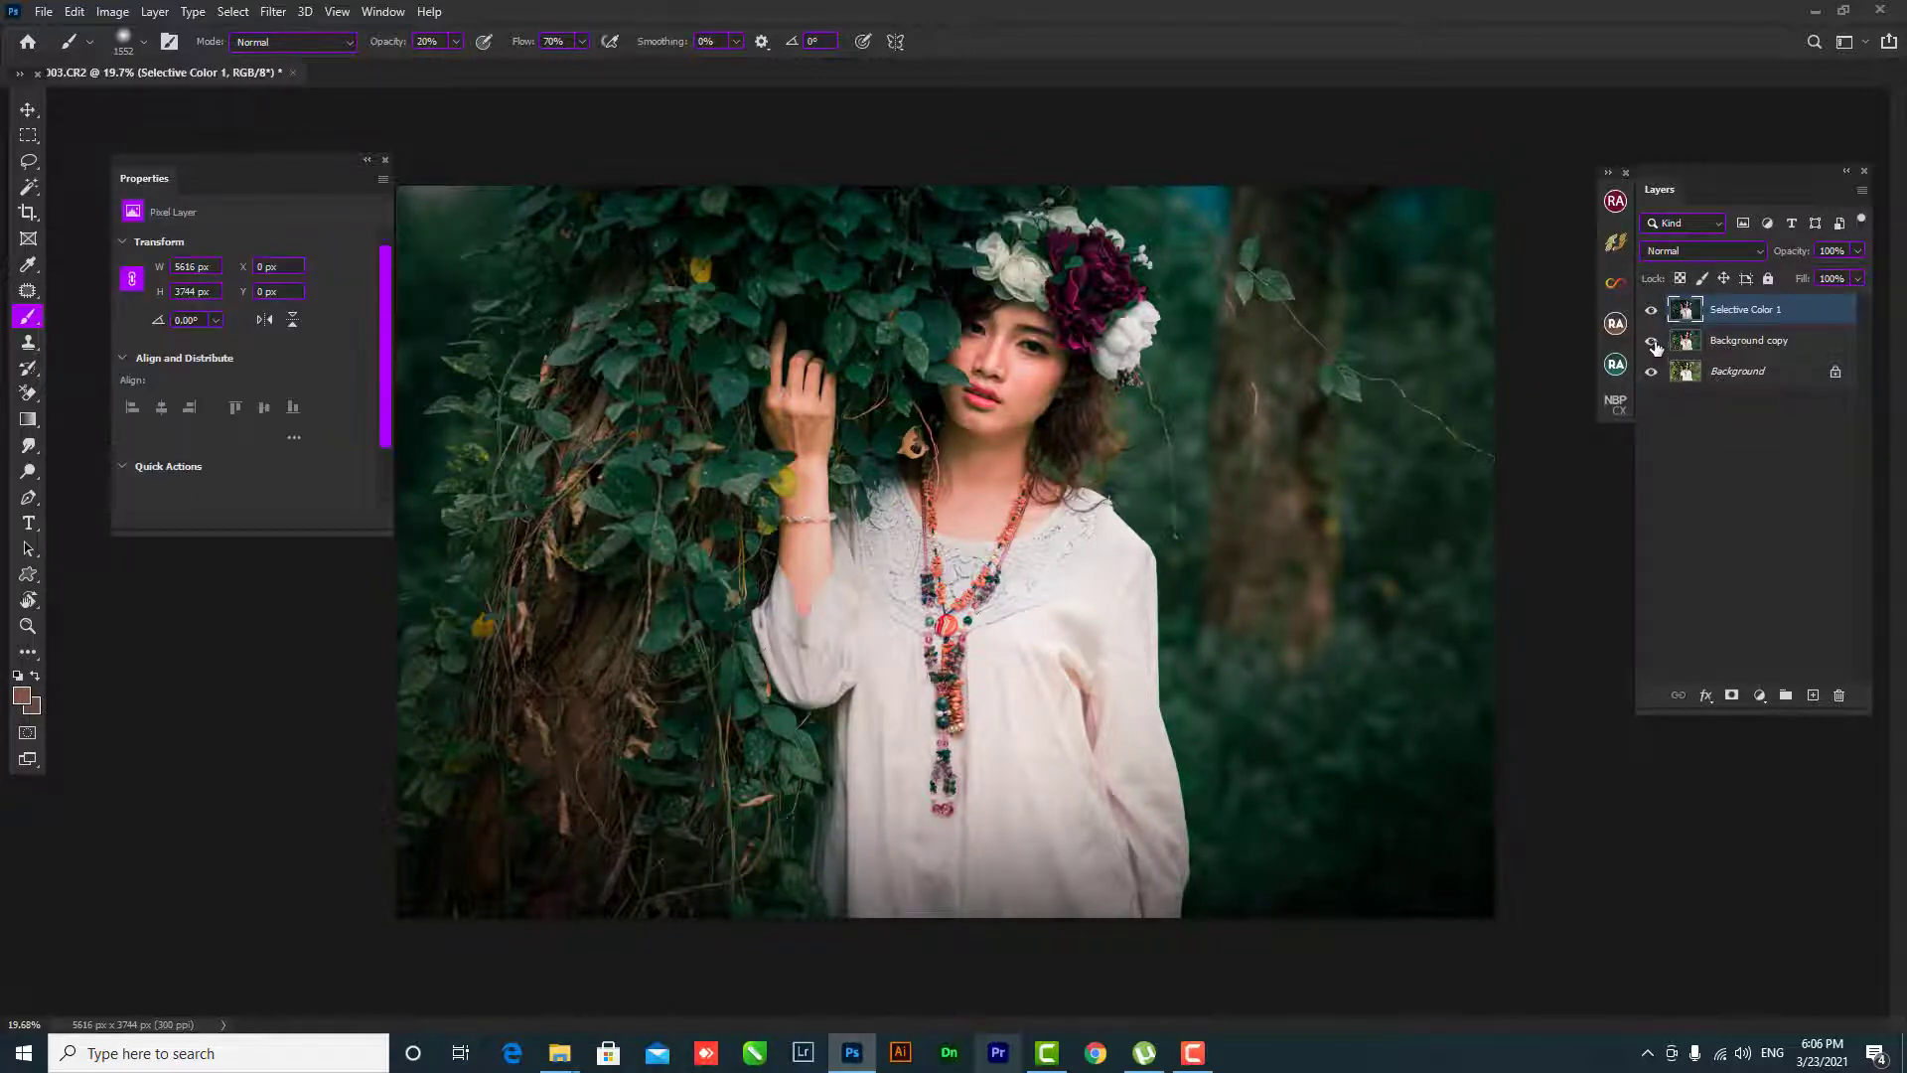
- Toggle layer visibility to compare the teal grade with the original, then bring up the adjustment layer list
click(1651, 310)
click(1651, 310)
click(1652, 310)
alt+click(1652, 371)
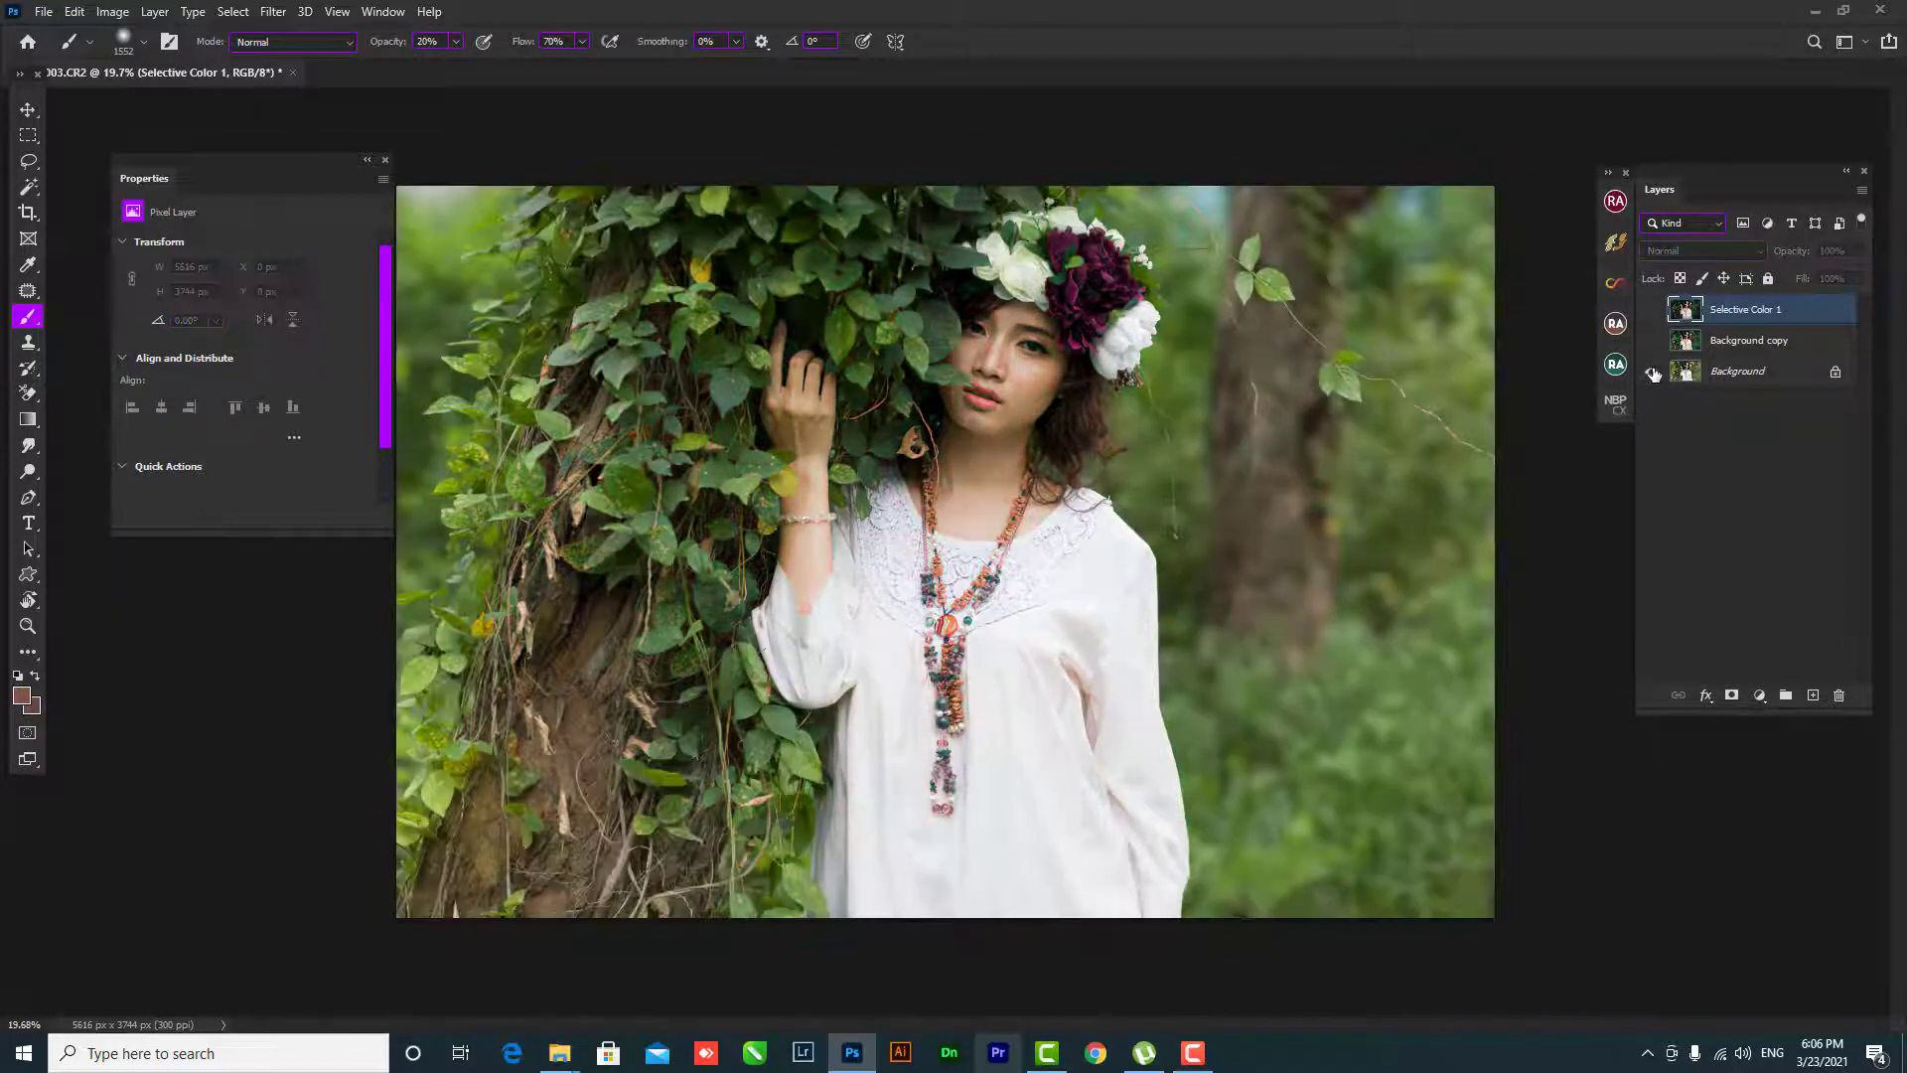
alt+click(1652, 372)
alt+click(1652, 373)
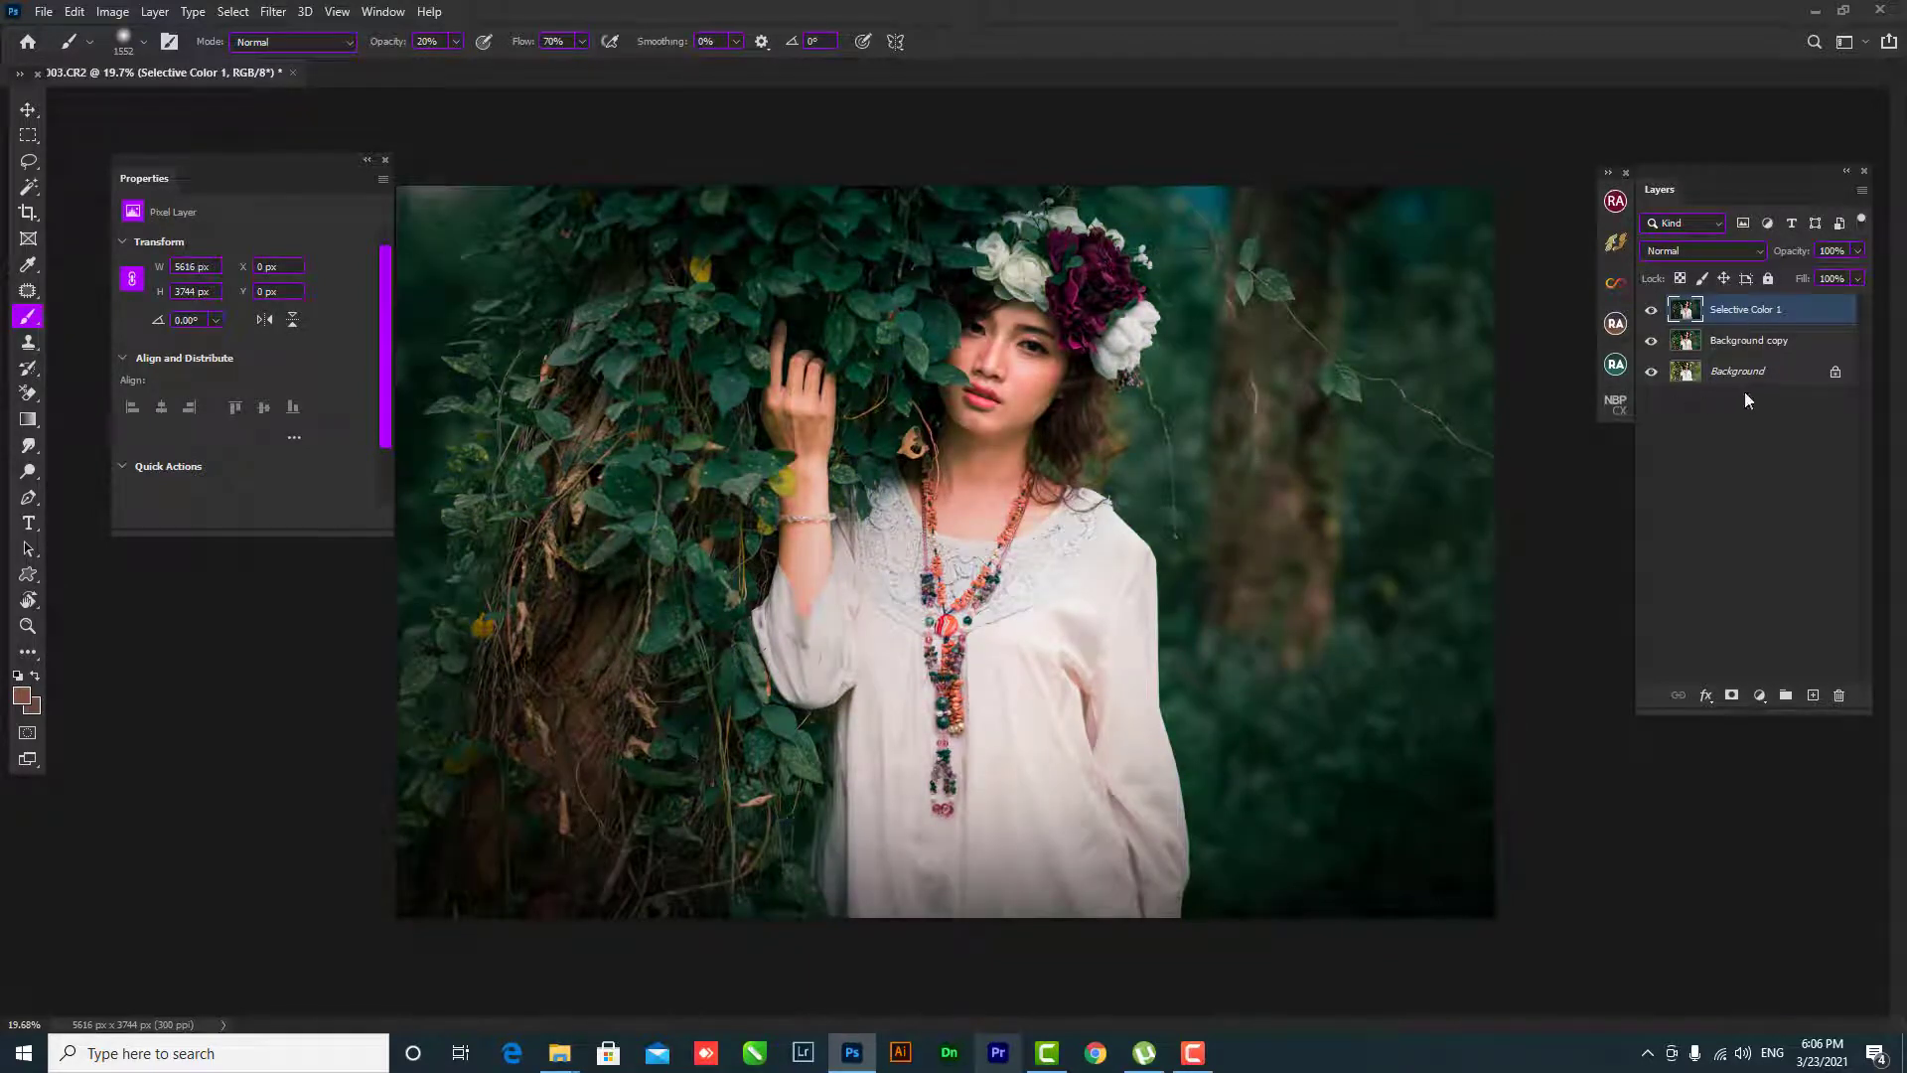
click(1759, 696)
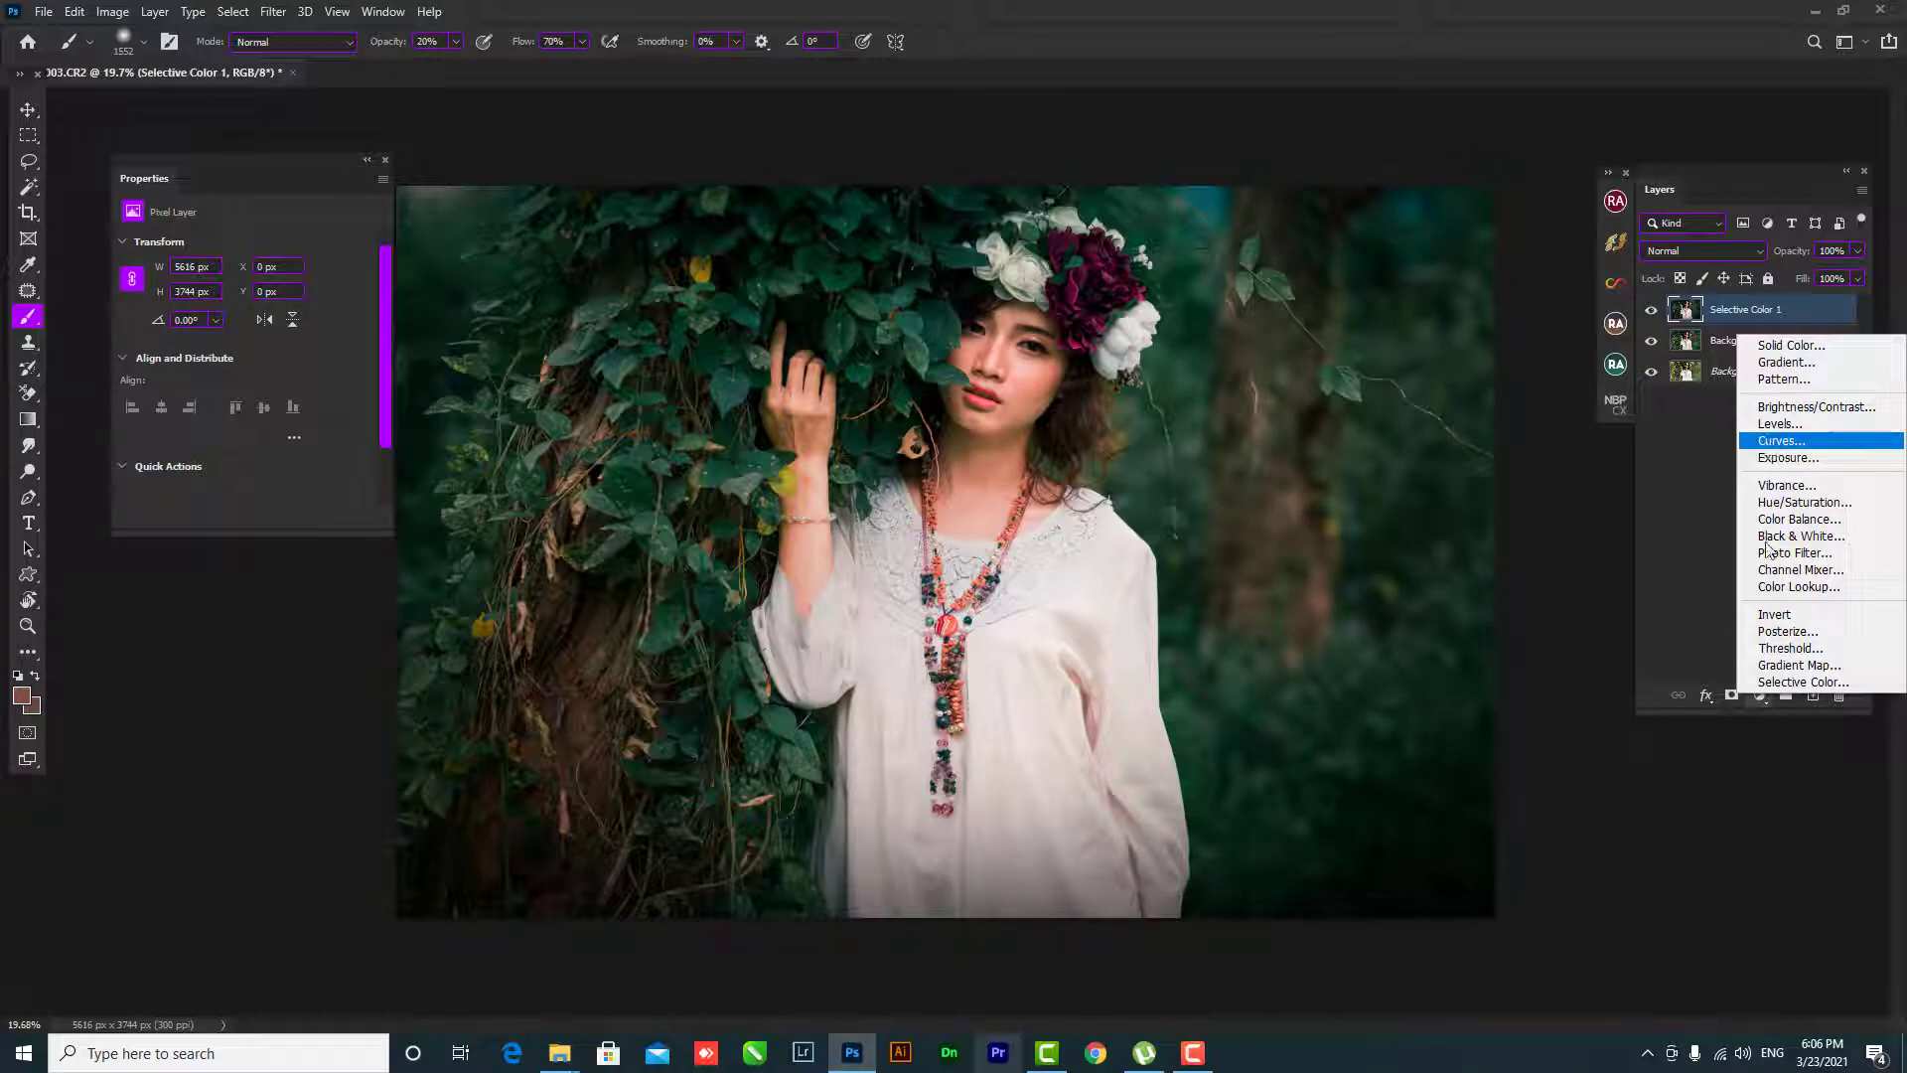
- Add Selective Color 2 with Whites set to Cyan -7, Magenta -3, Yellow -1, Black +3
click(1778, 681)
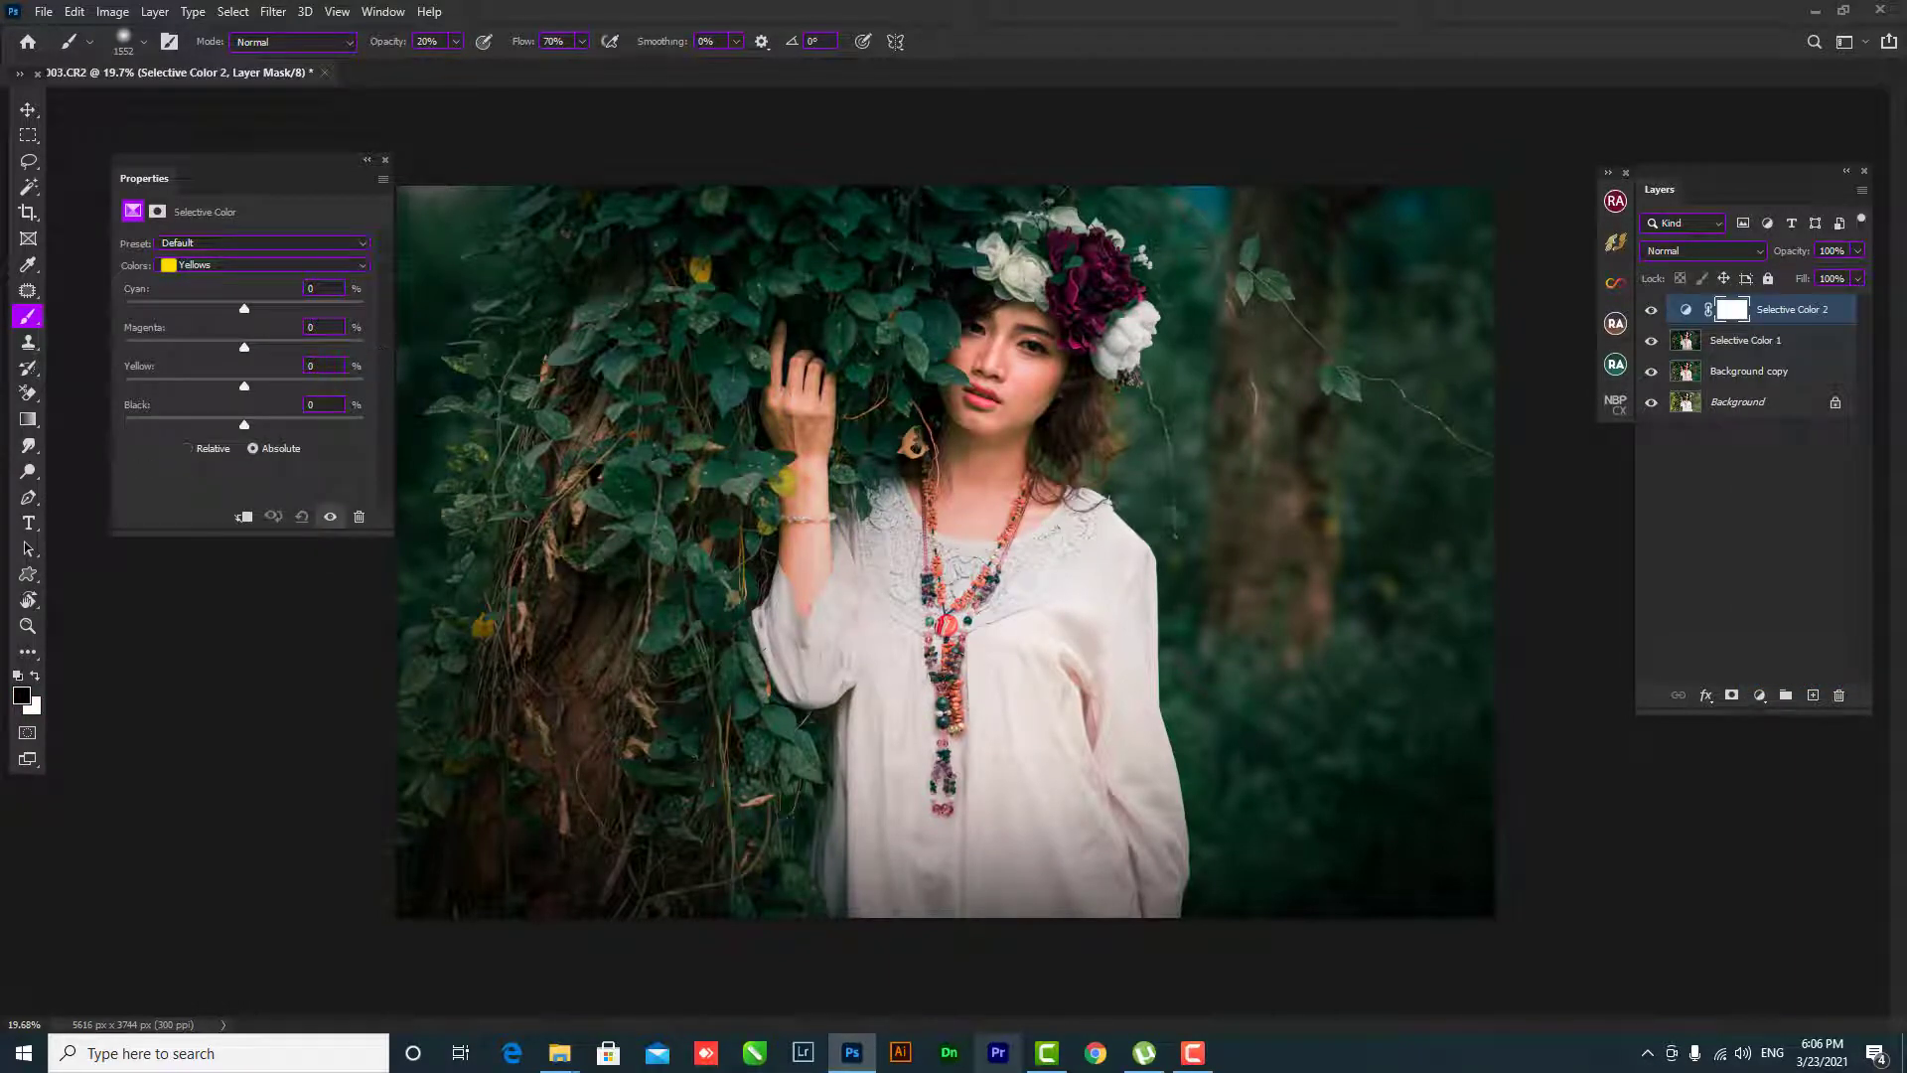
click(229, 264)
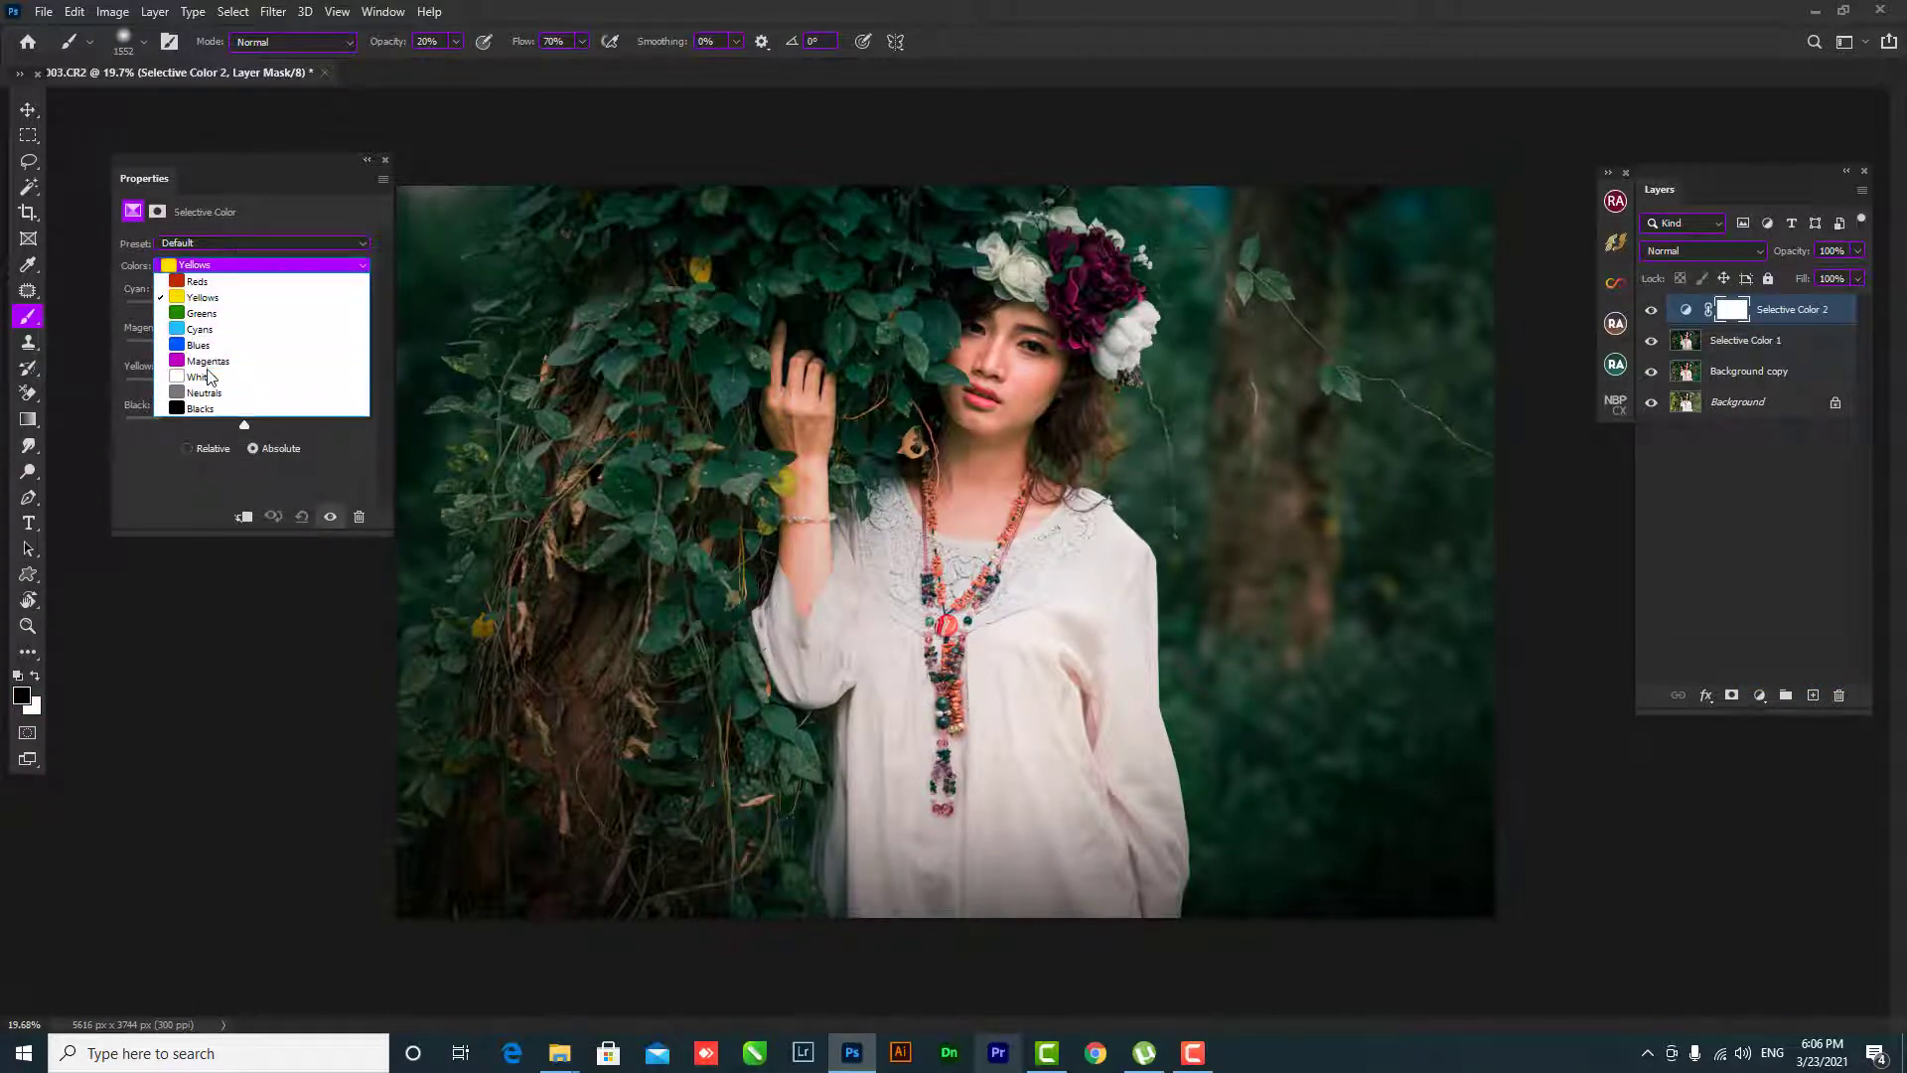
click(210, 375)
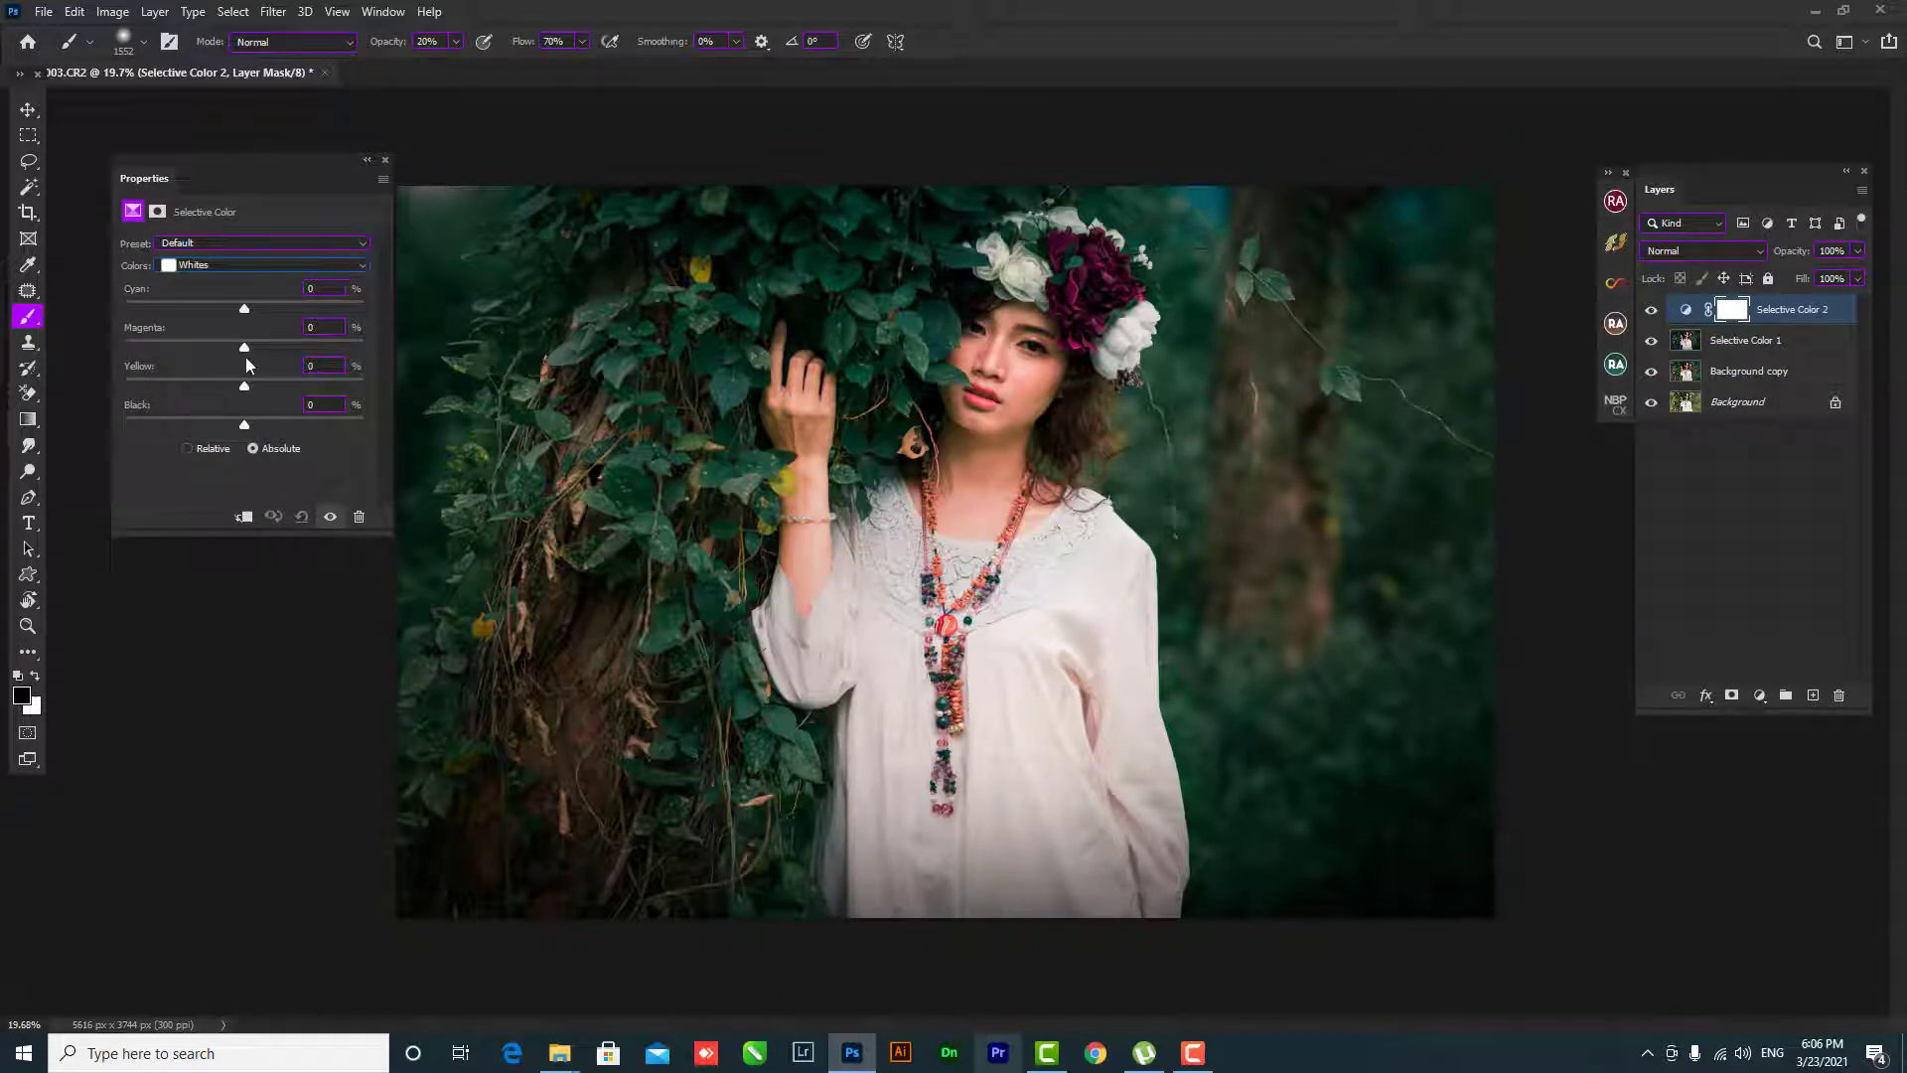
drag(243, 345, 242, 344)
drag(262, 304, 241, 302)
drag(257, 426, 244, 380)
drag(242, 310, 238, 306)
drag(249, 347, 240, 345)
- Compare Selective Color 2 on and off, then merge it with Selective Color 1
click(1685, 310)
click(1650, 310)
click(1650, 310)
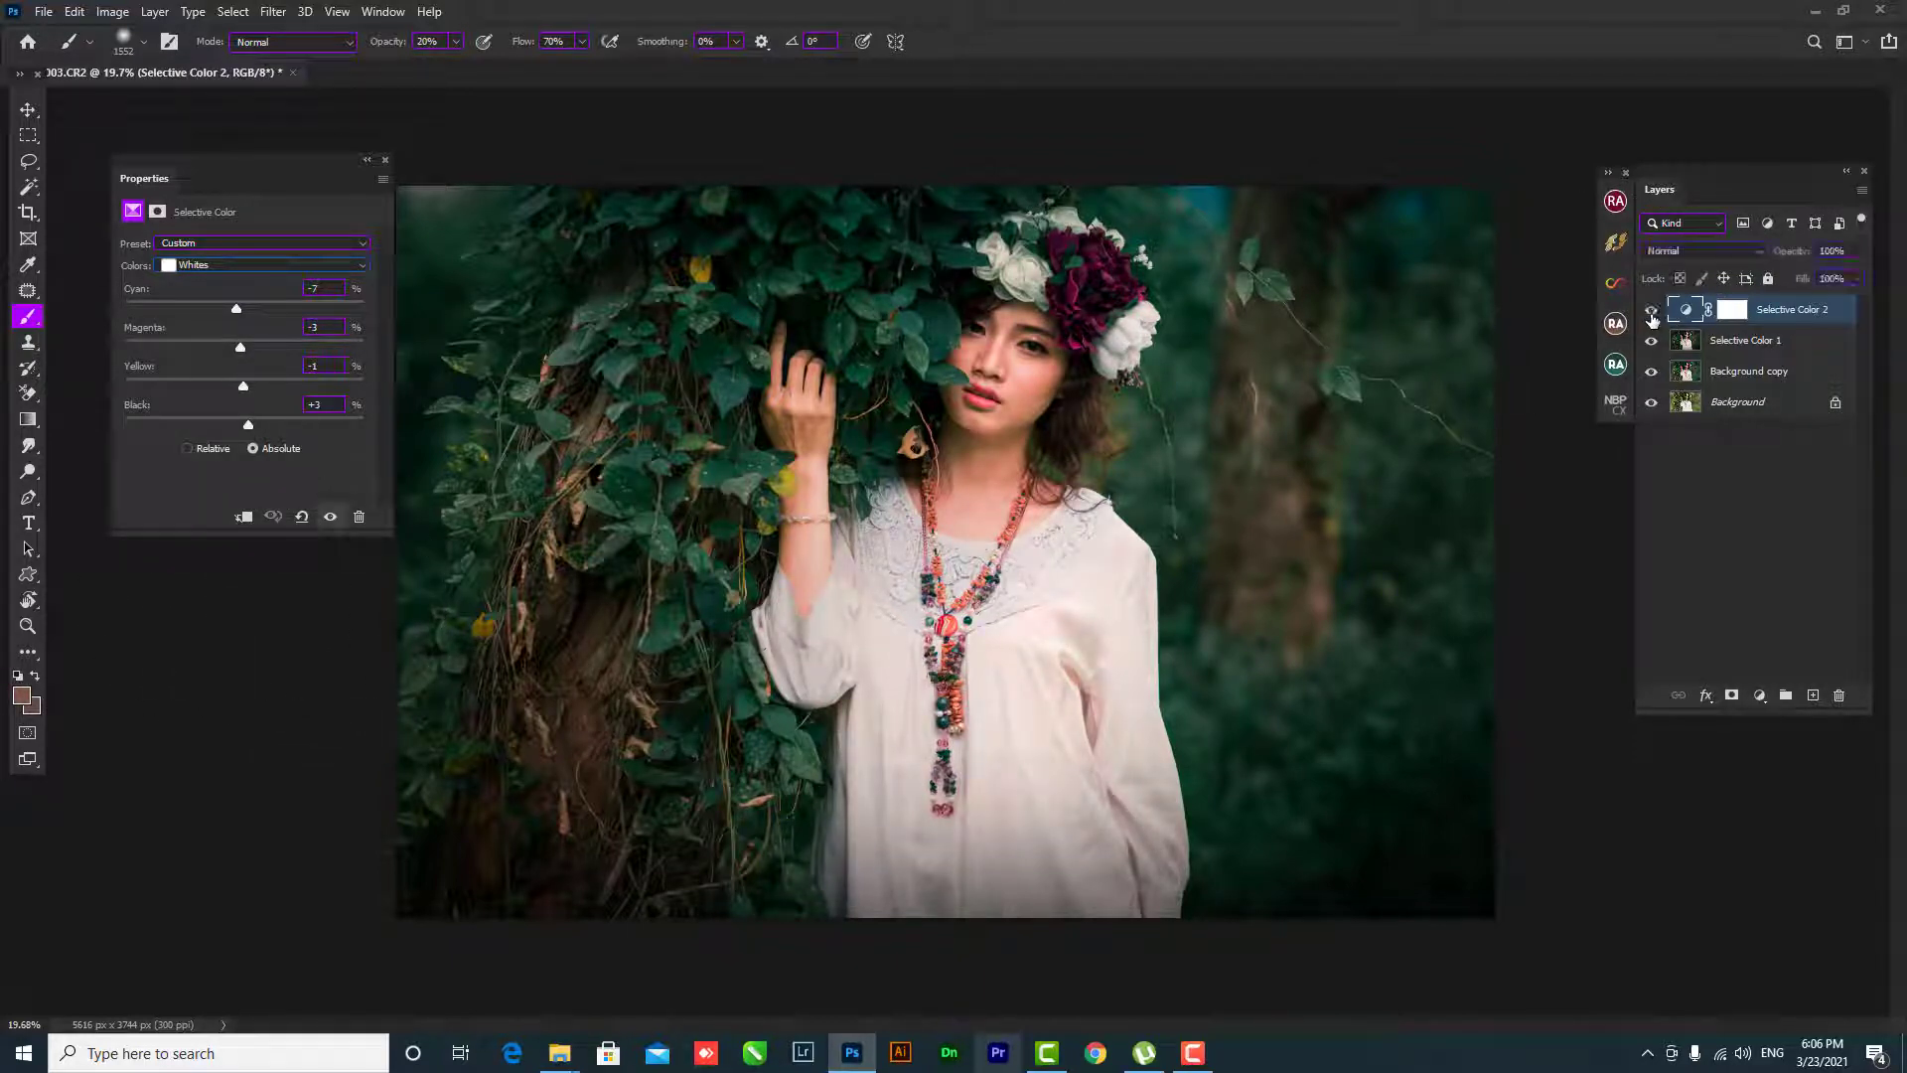
click(1651, 310)
shift+click(1715, 344)
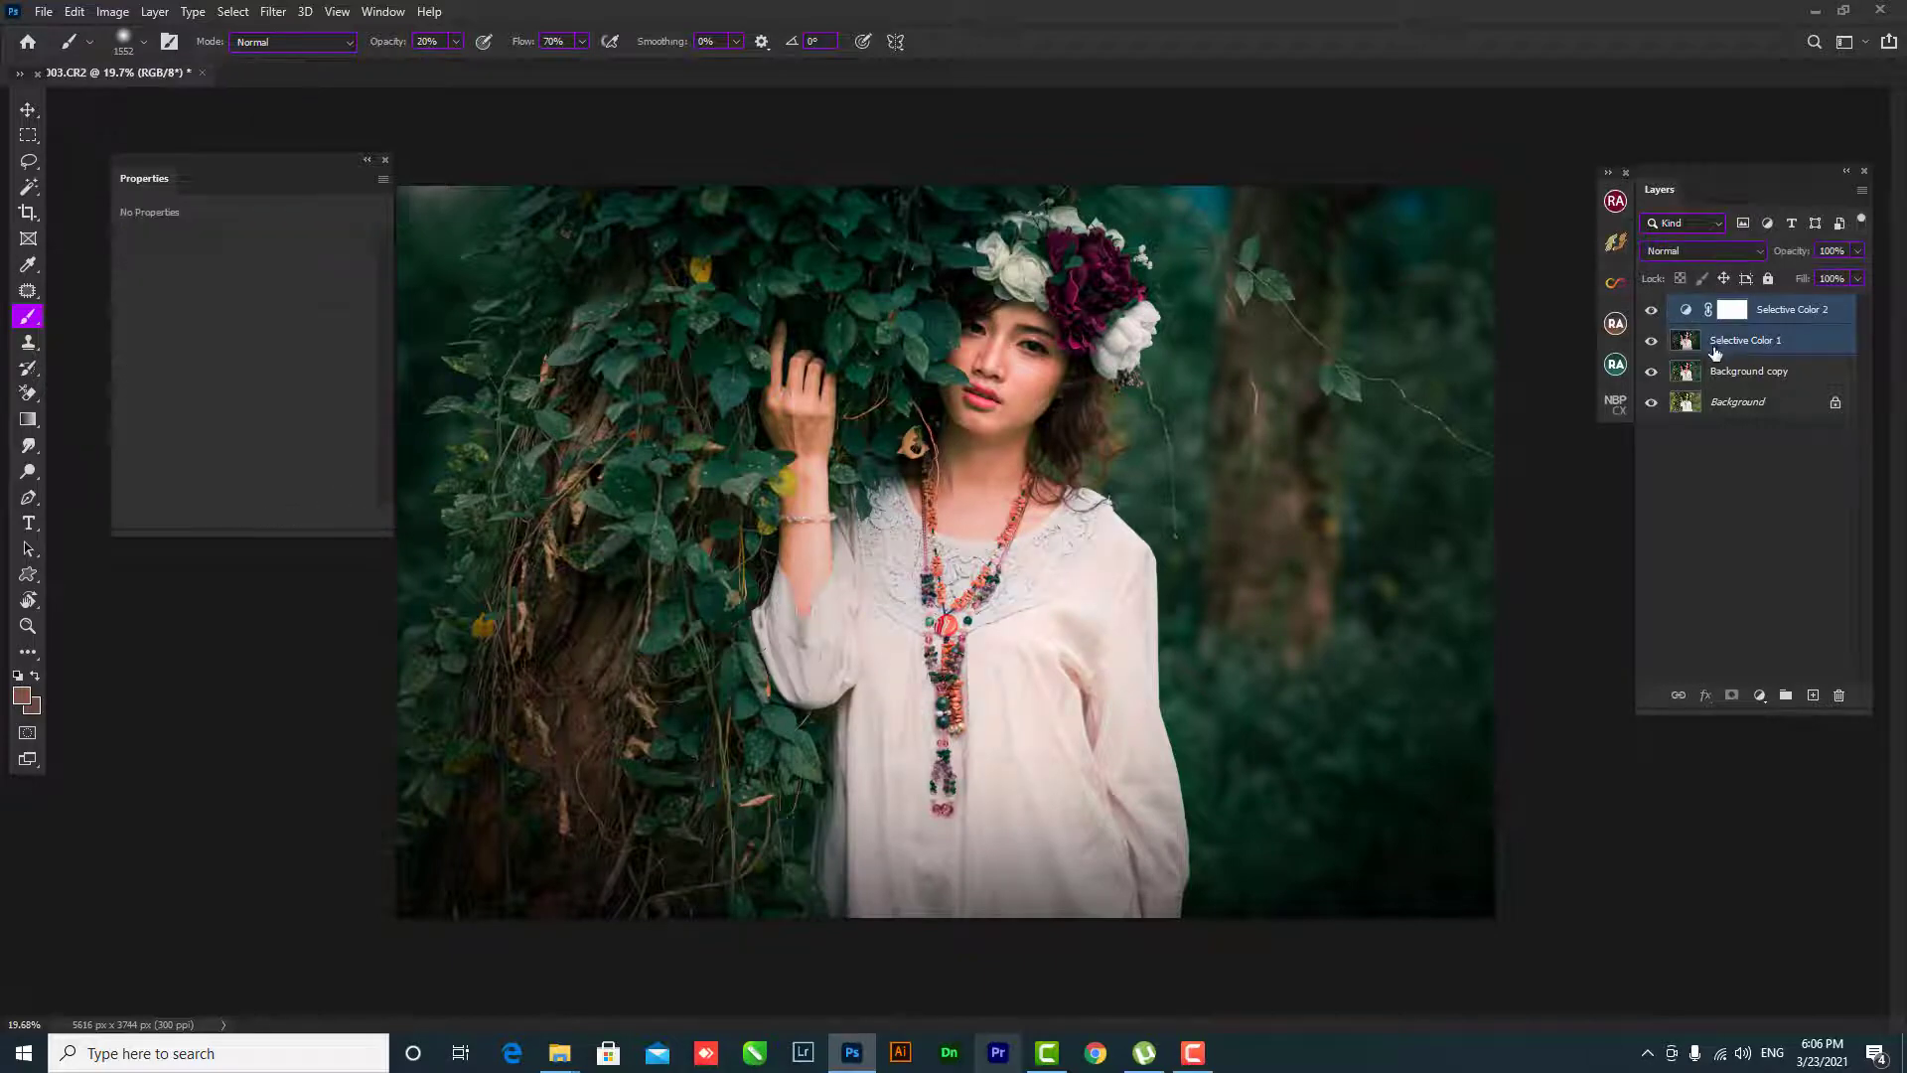
key(ctrl+e)
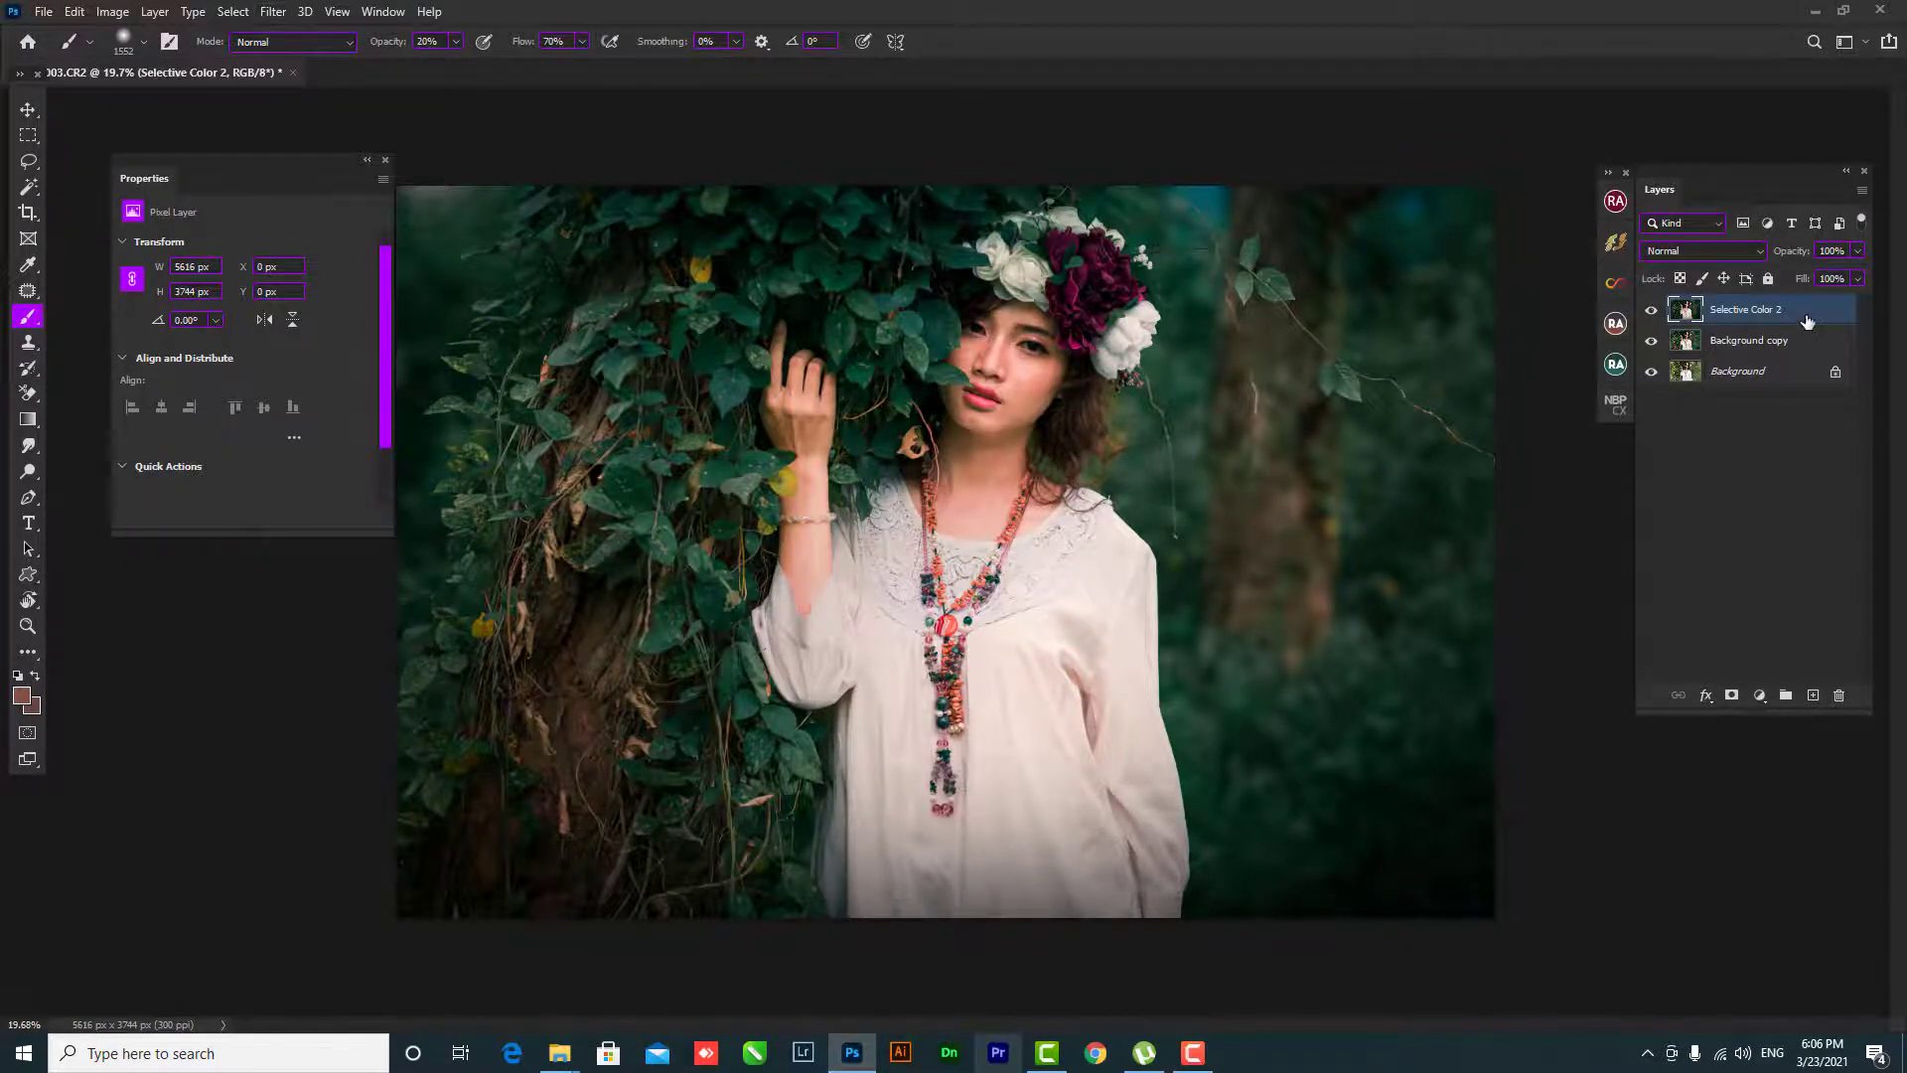
- Clear the workspace, fit the whole photo on screen, and bring up the Filter menu
click(364, 161)
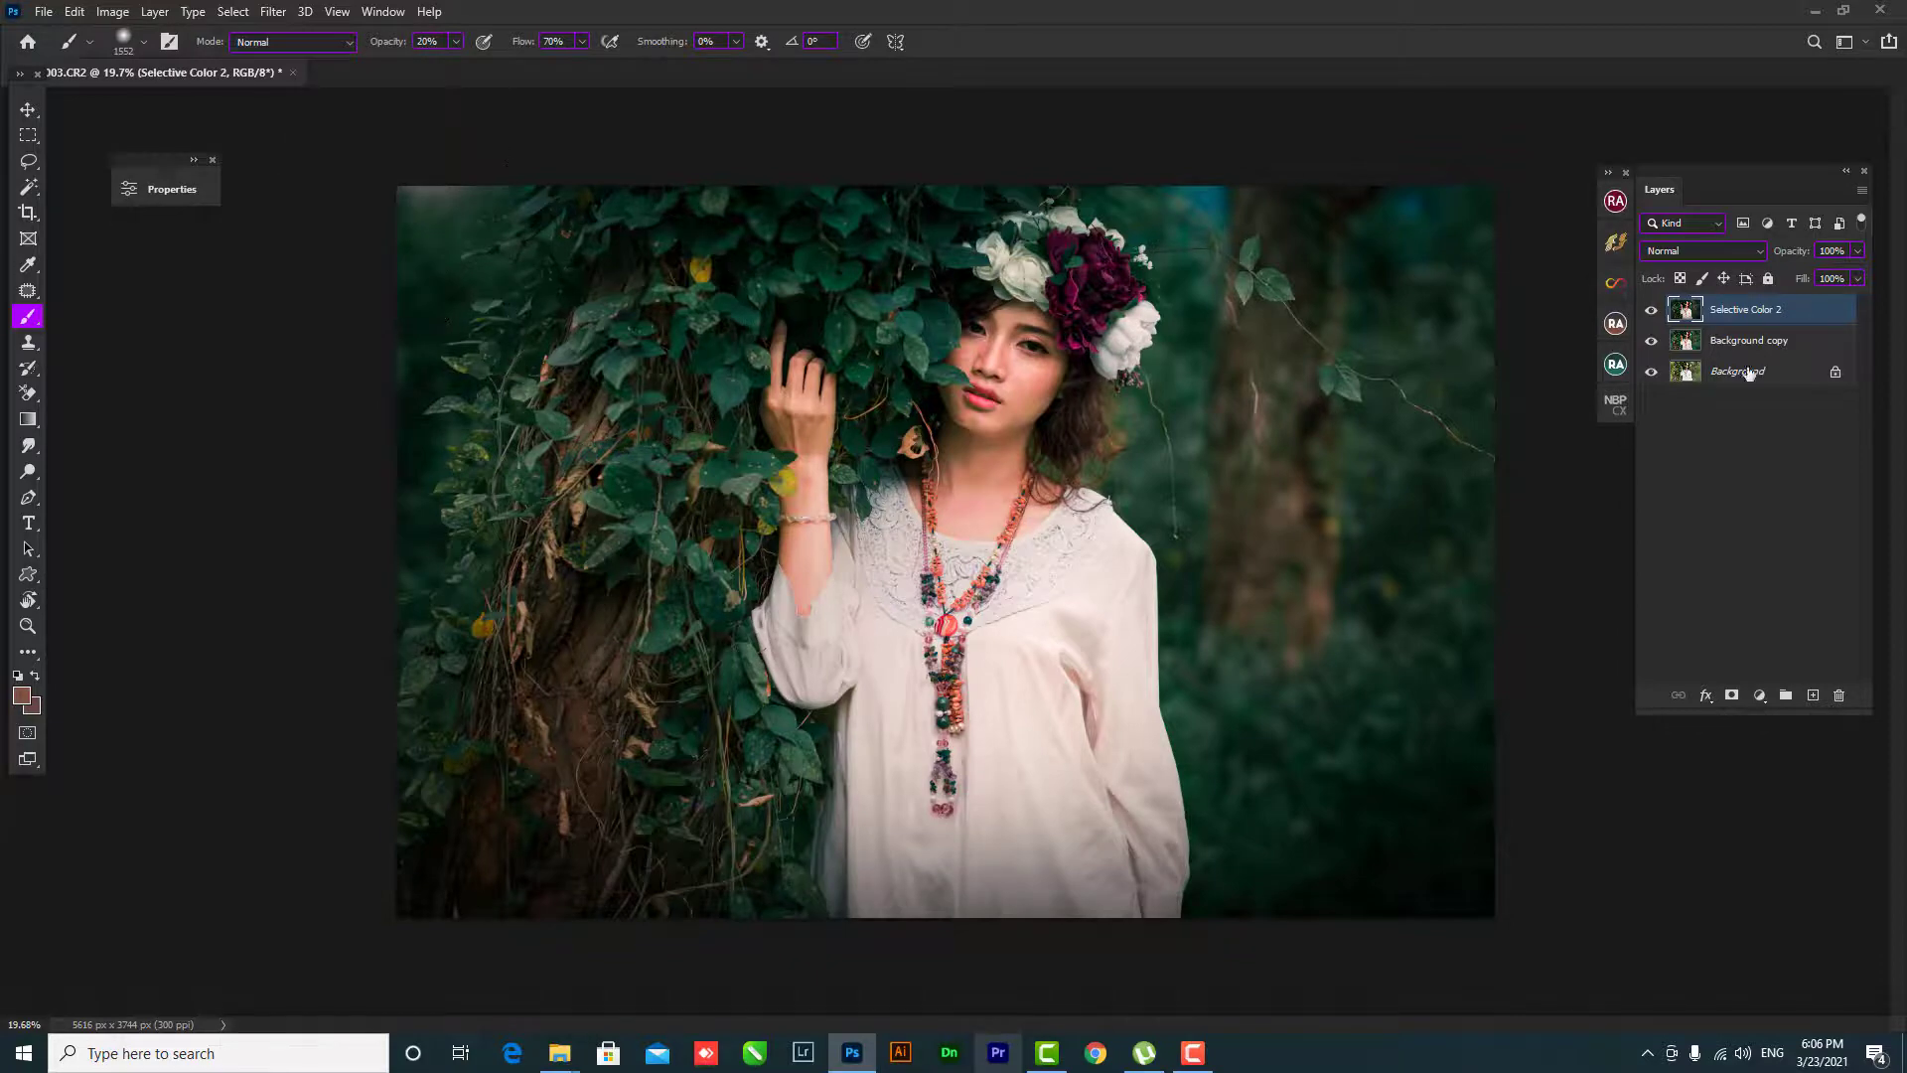
key(z)
key(ctrl+0)
click(272, 11)
mouse_move(312, 521)
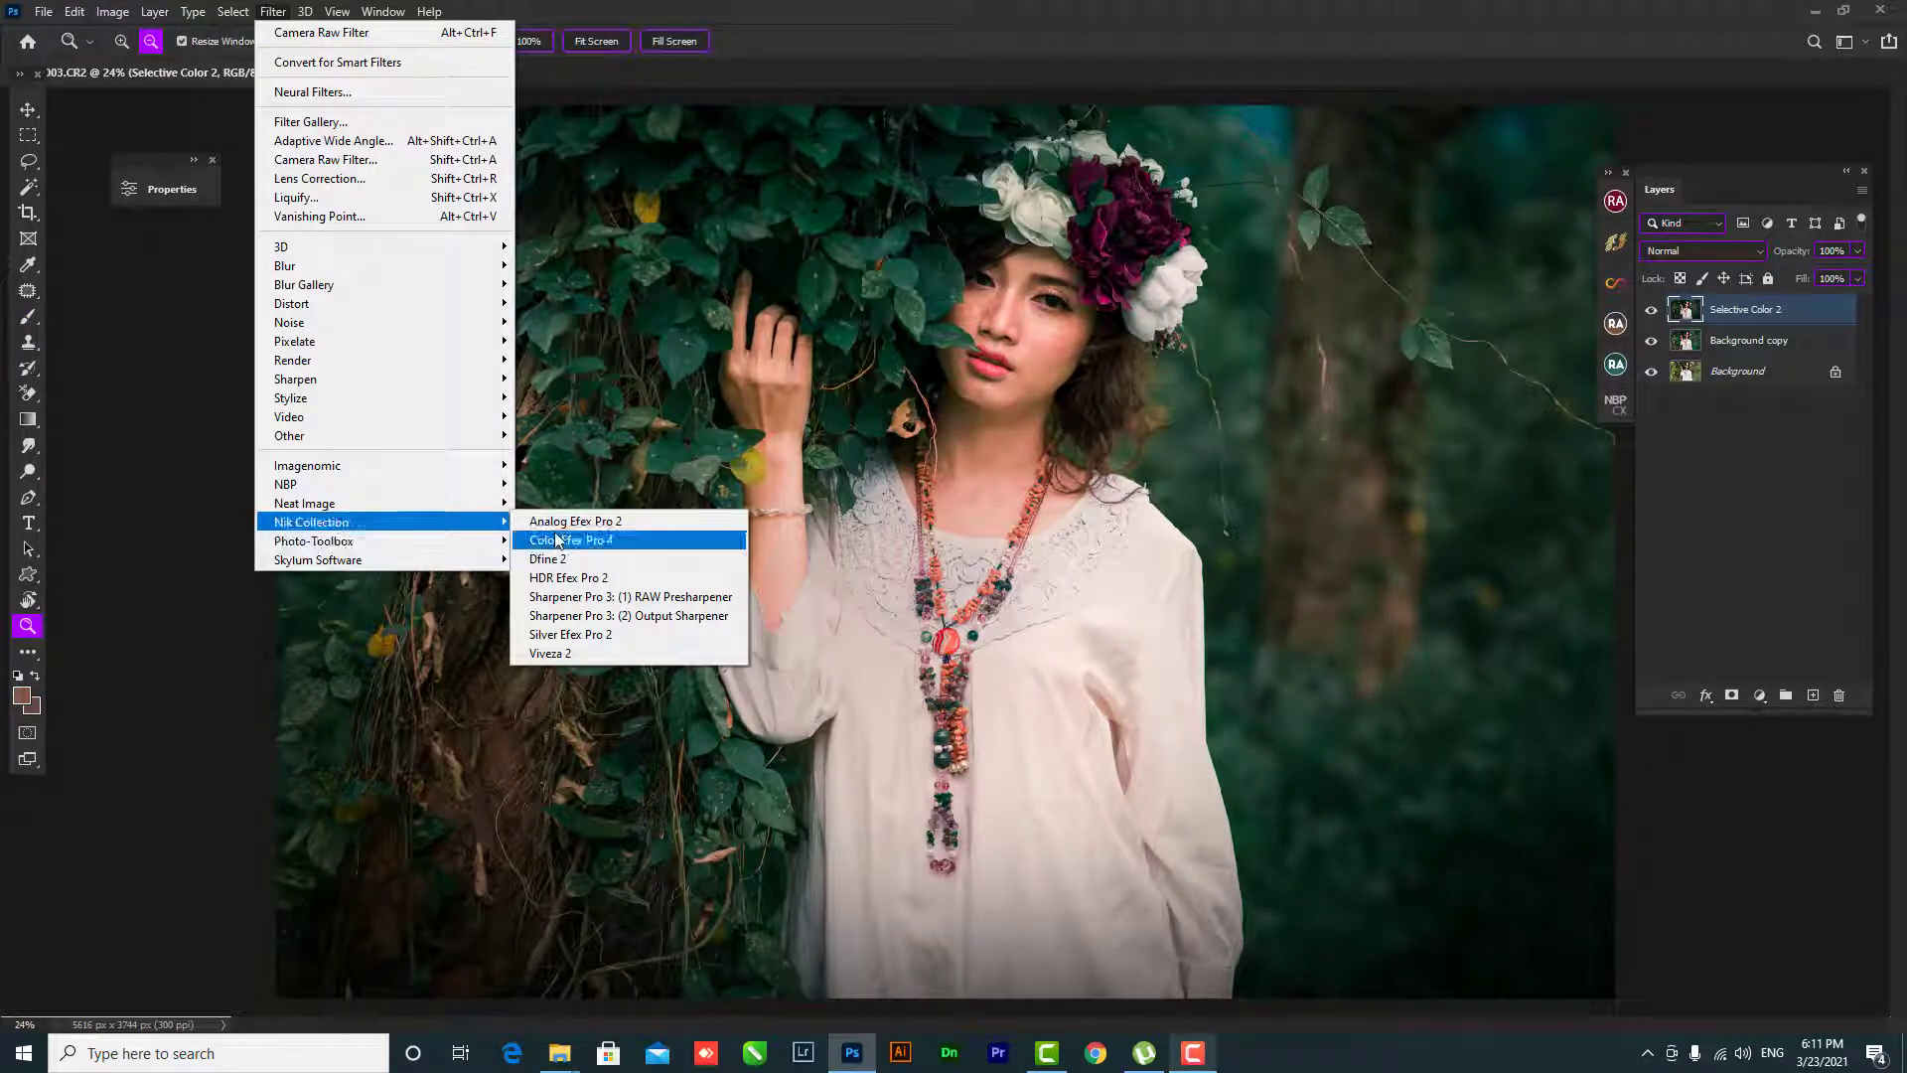
- Launch Color Efex Pro 4 and raise Film Efex: Nostalgic brightness, vignette and film strength to full
click(557, 539)
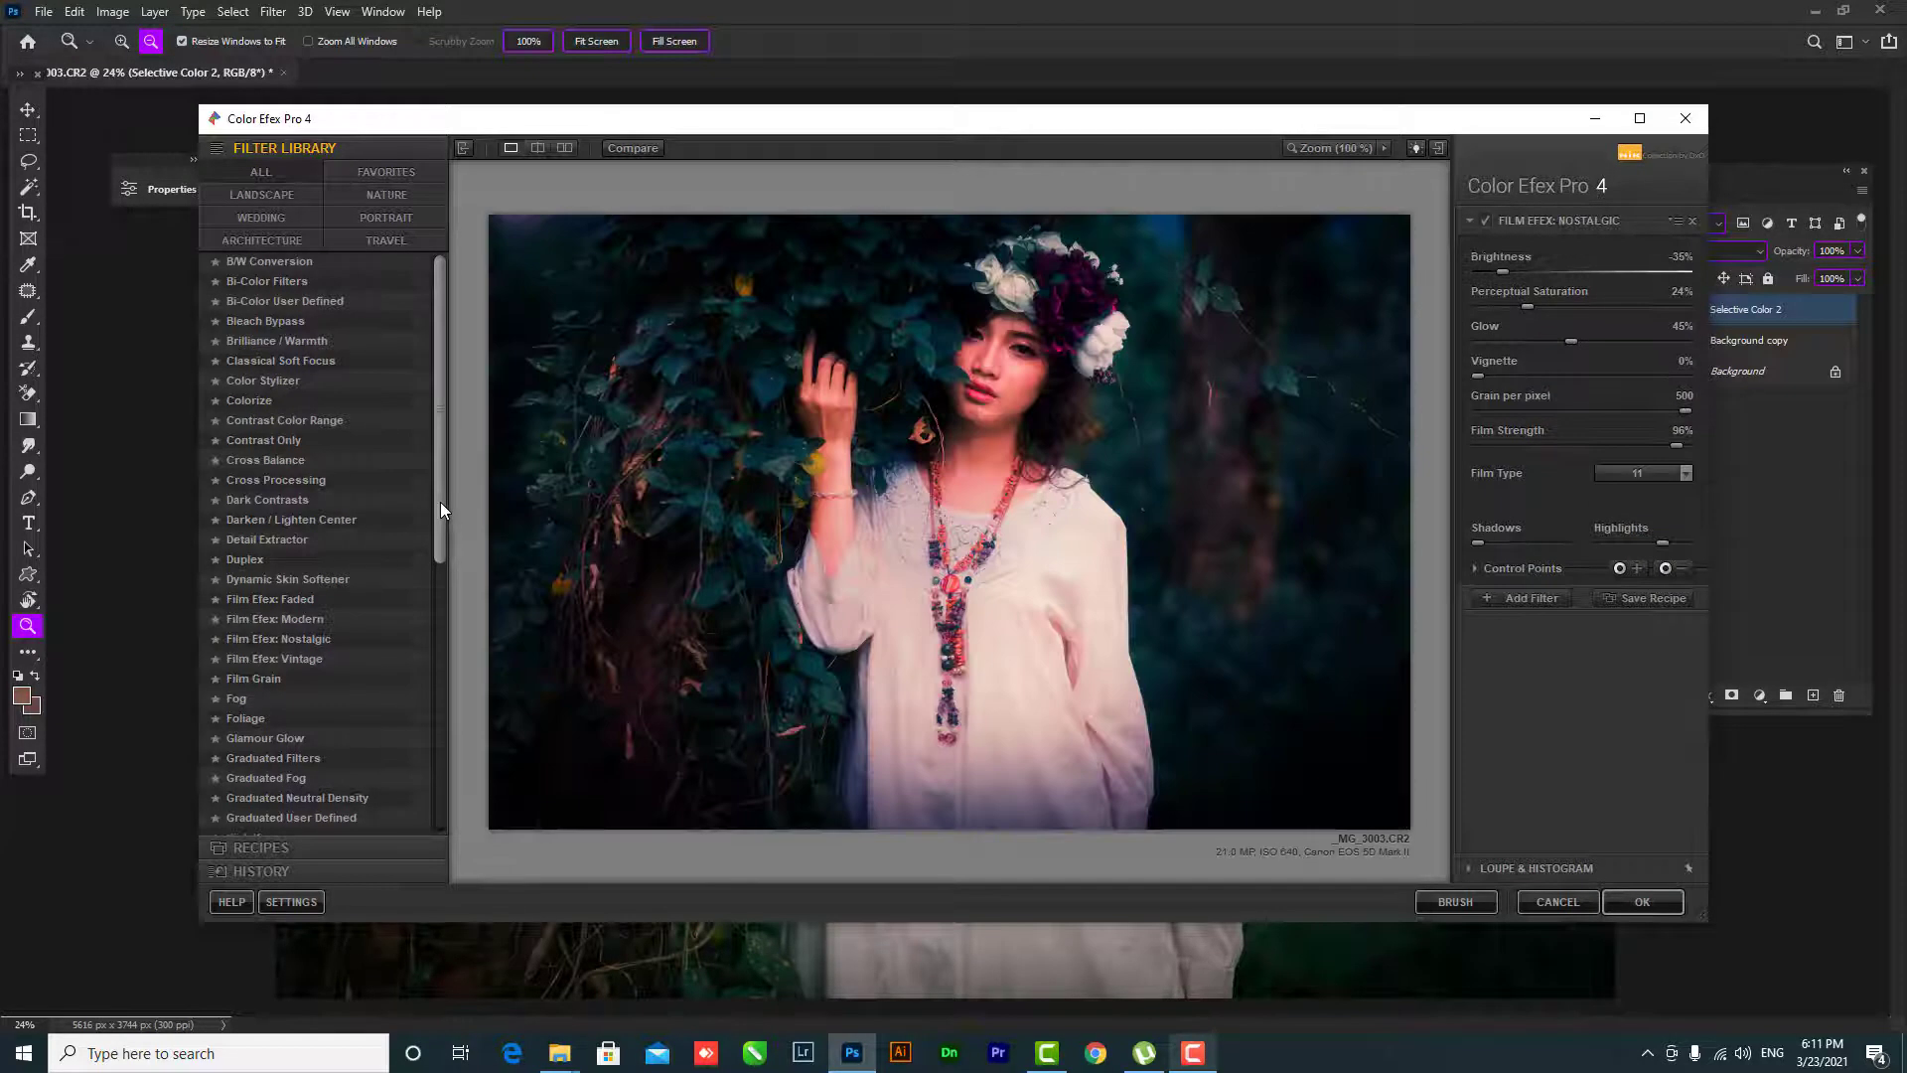
mouse_move(439, 503)
mouse_down()
mouse_move(441, 608)
mouse_move(441, 308)
mouse_up()
drag(1502, 271, 1545, 272)
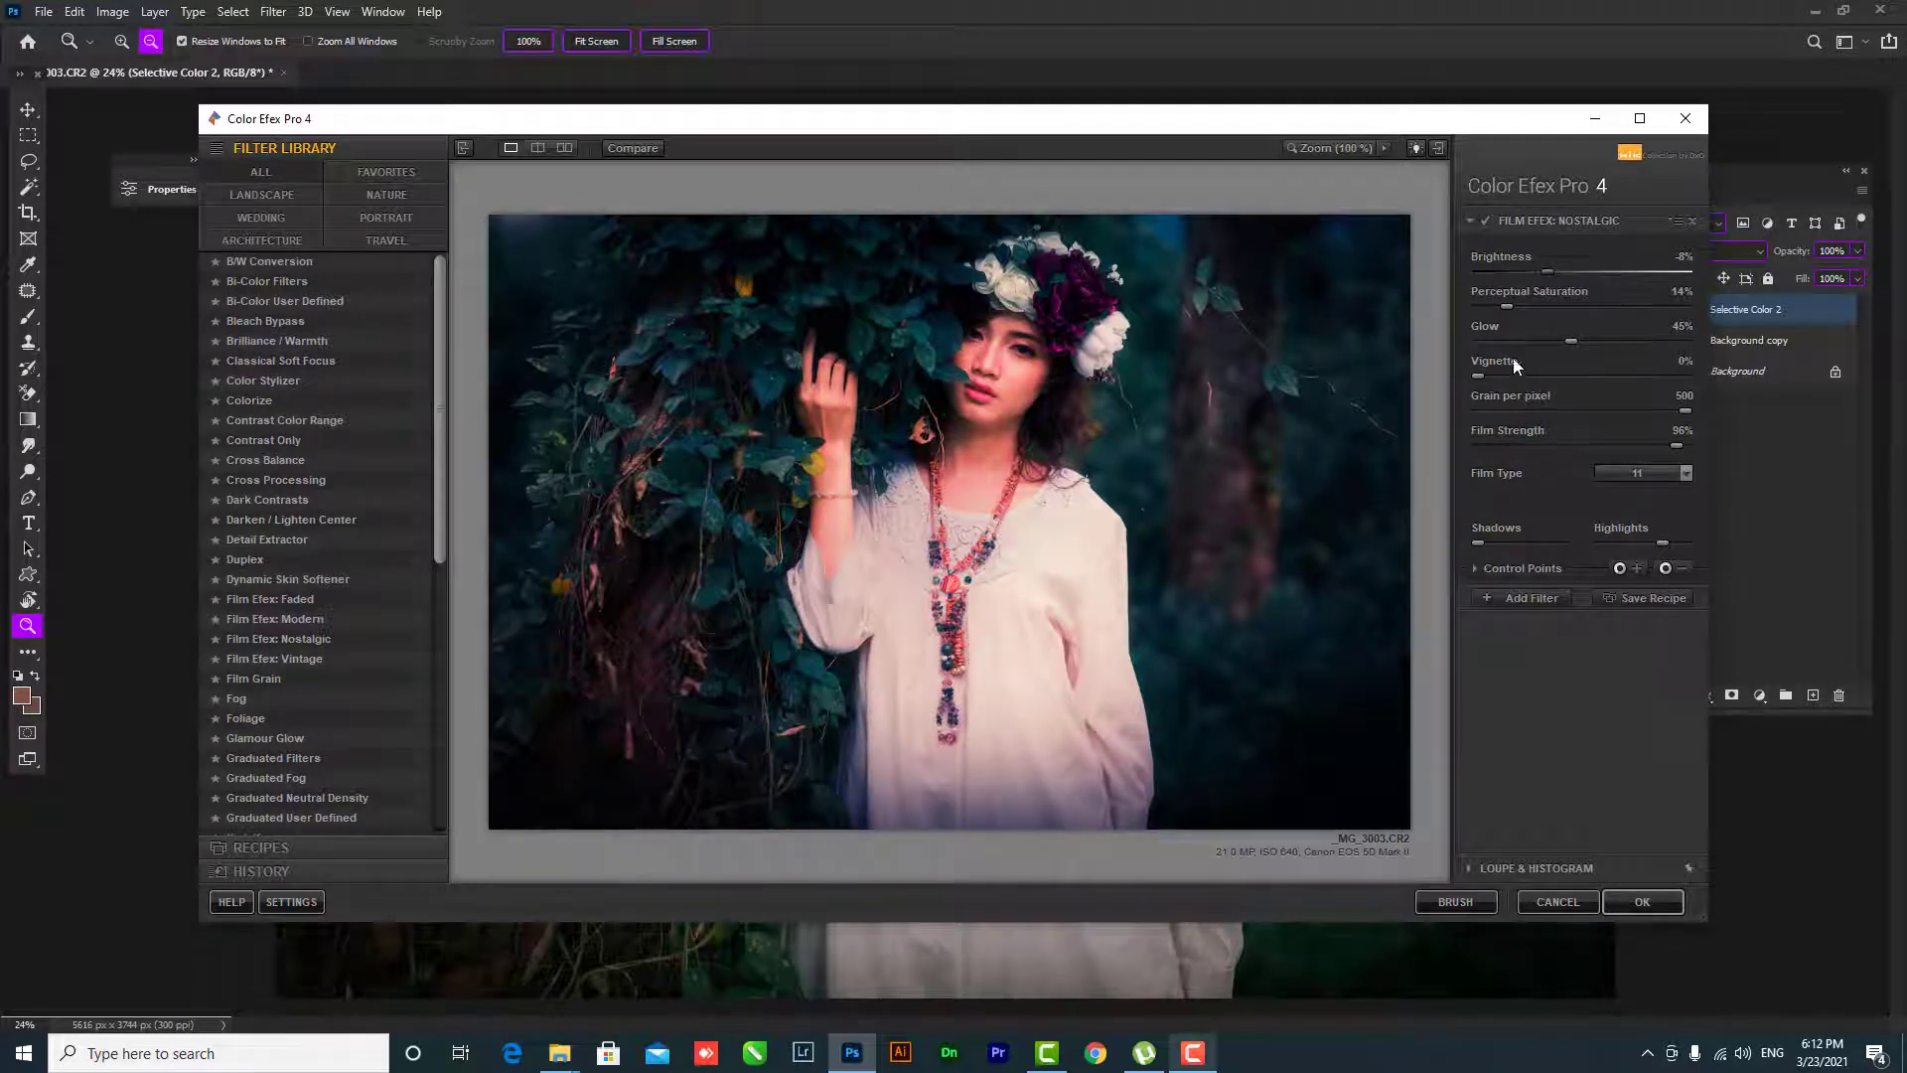
mouse_move(1506, 373)
mouse_down()
mouse_move(1531, 375)
mouse_move(1514, 374)
mouse_up()
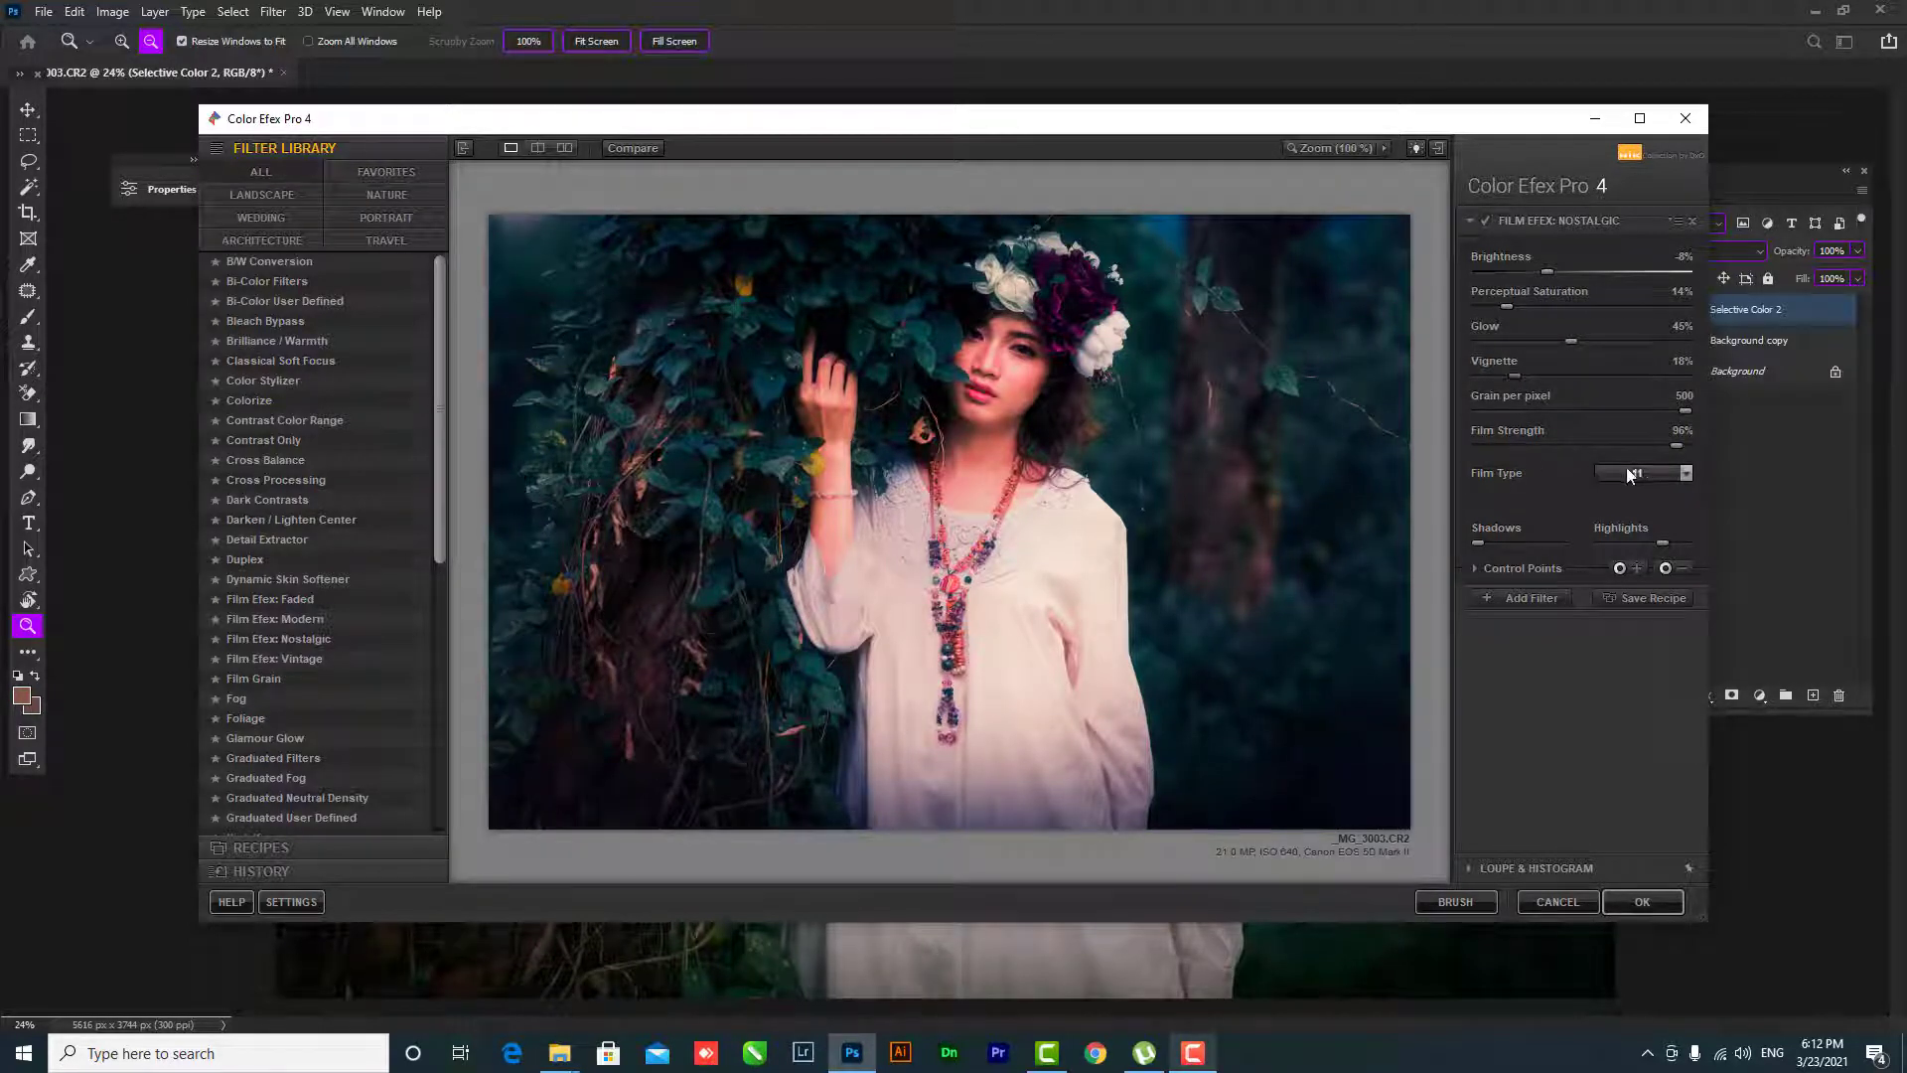
mouse_move(1609, 445)
mouse_down()
mouse_move(1702, 437)
mouse_move(1666, 410)
mouse_move(1536, 411)
mouse_move(1740, 408)
mouse_up()
- Lower the Nostalgic glow, boost perceptual saturation, and apply the film effect to Photoshop
drag(1599, 342, 1512, 340)
click(1472, 568)
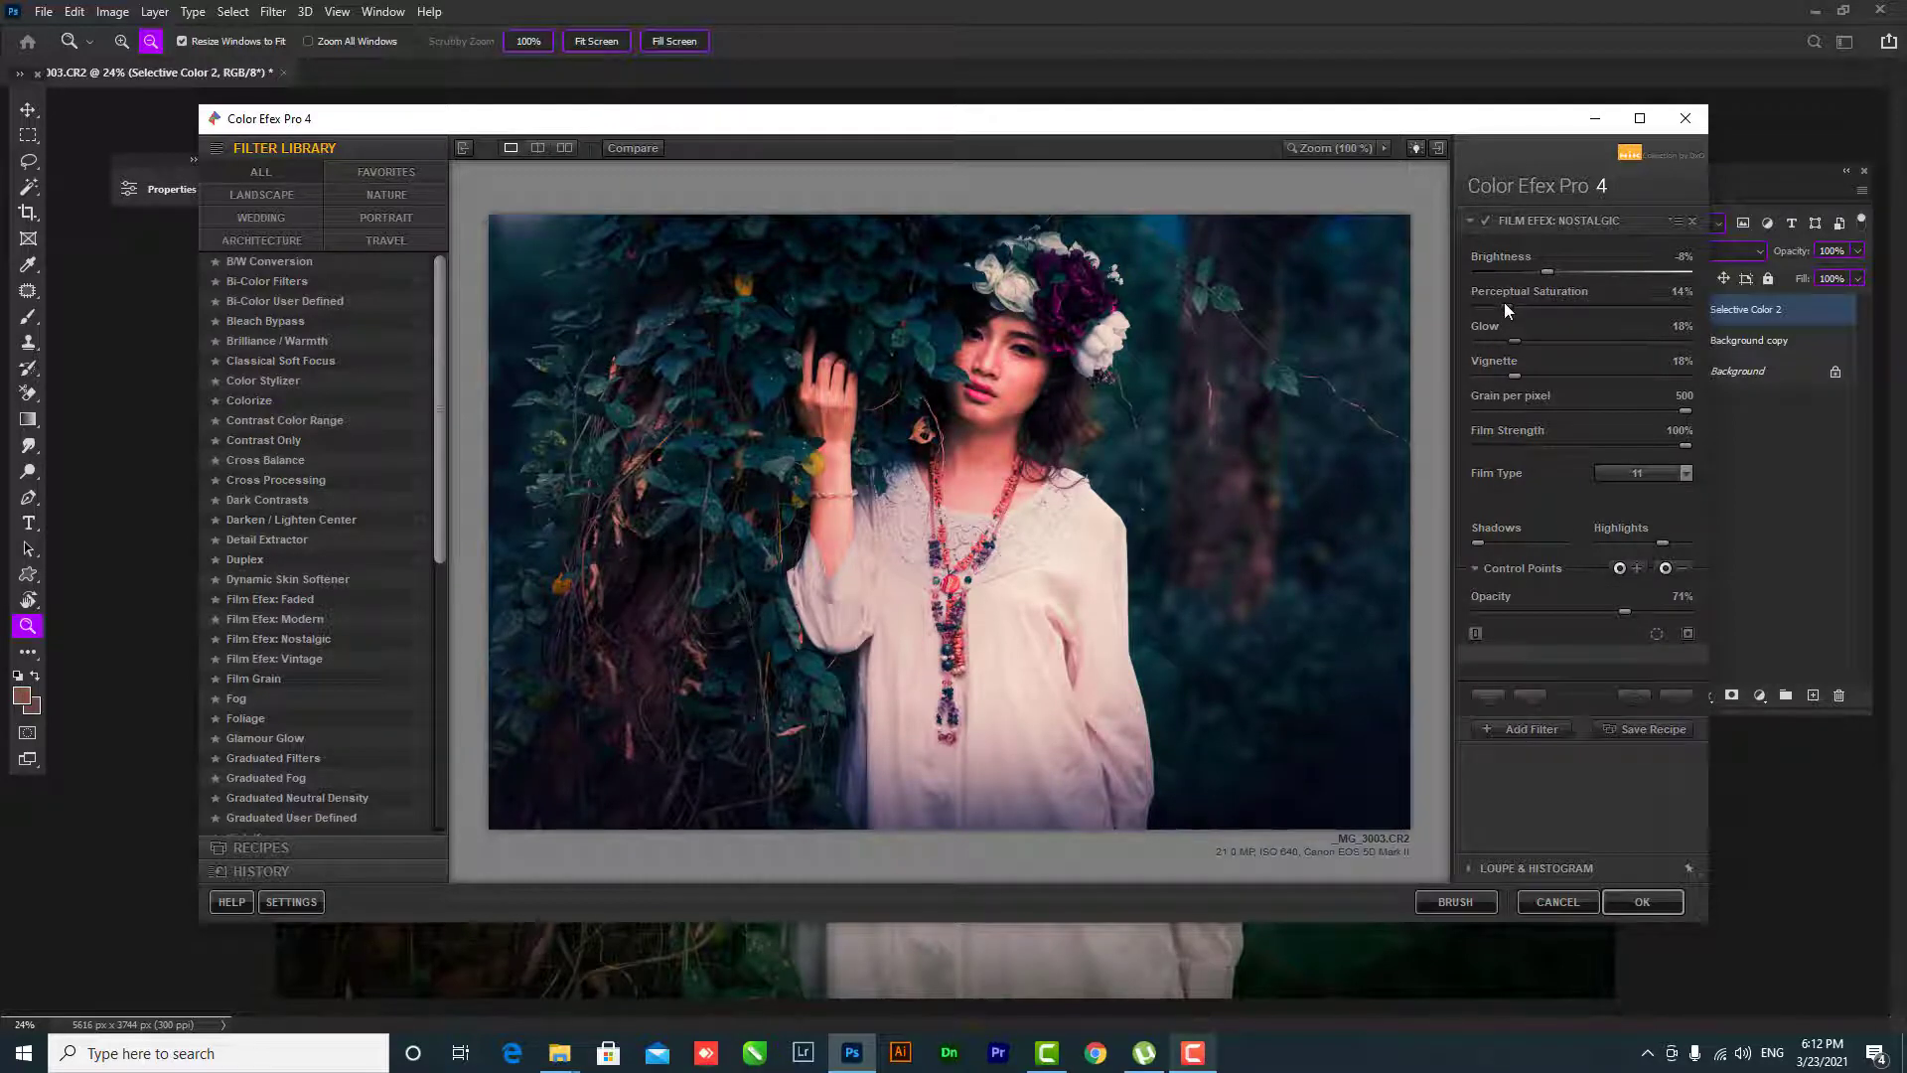
mouse_move(1506, 305)
mouse_down()
mouse_move(1536, 305)
mouse_move(1460, 288)
mouse_move(1540, 272)
mouse_up()
click(1641, 901)
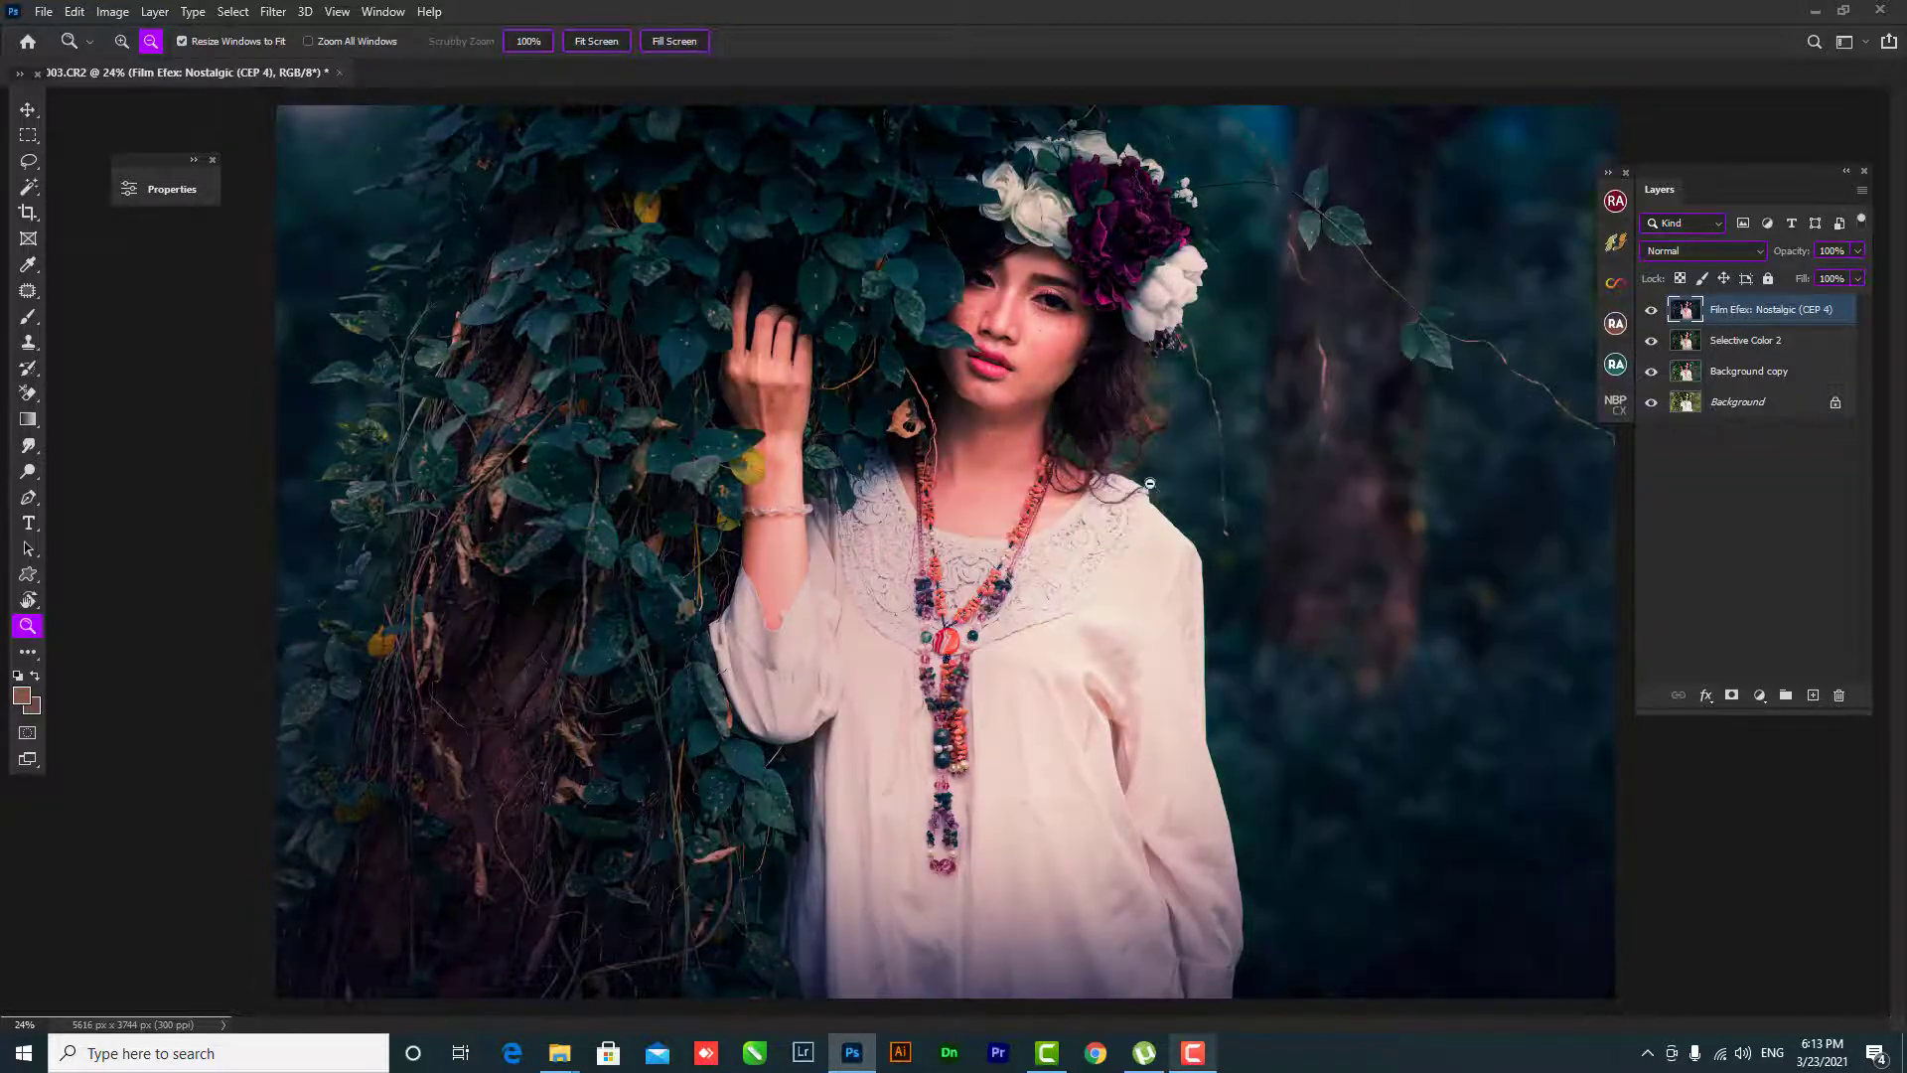
- Add a layer mask to the Film Efex: Nostalgic layer and lower its opacity to about 76%
click(1650, 310)
click(1731, 695)
mouse_move(1858, 252)
mouse_down()
mouse_move(1825, 280)
mouse_move(1841, 276)
mouse_up()
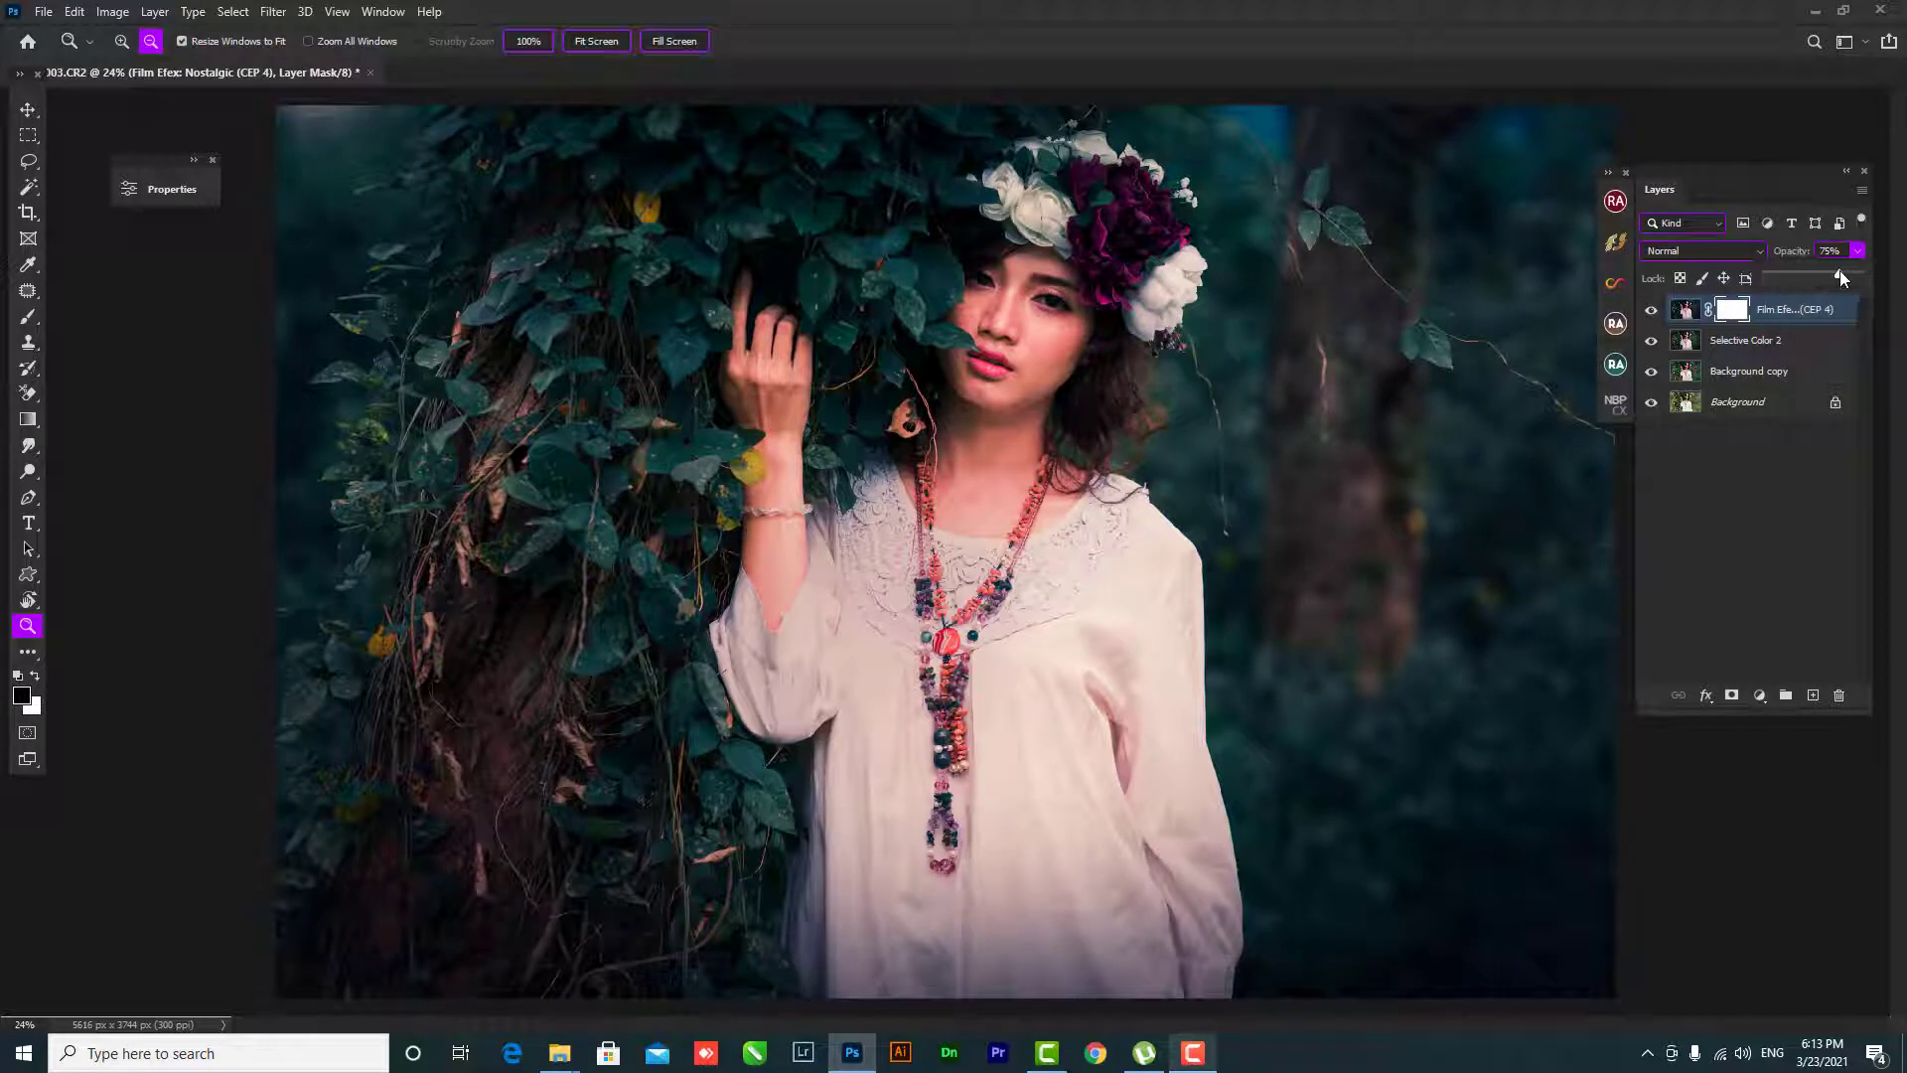
click(1736, 315)
- Paint the film effect out around the neck with a soft brush, then refit the whole photo
key(b)
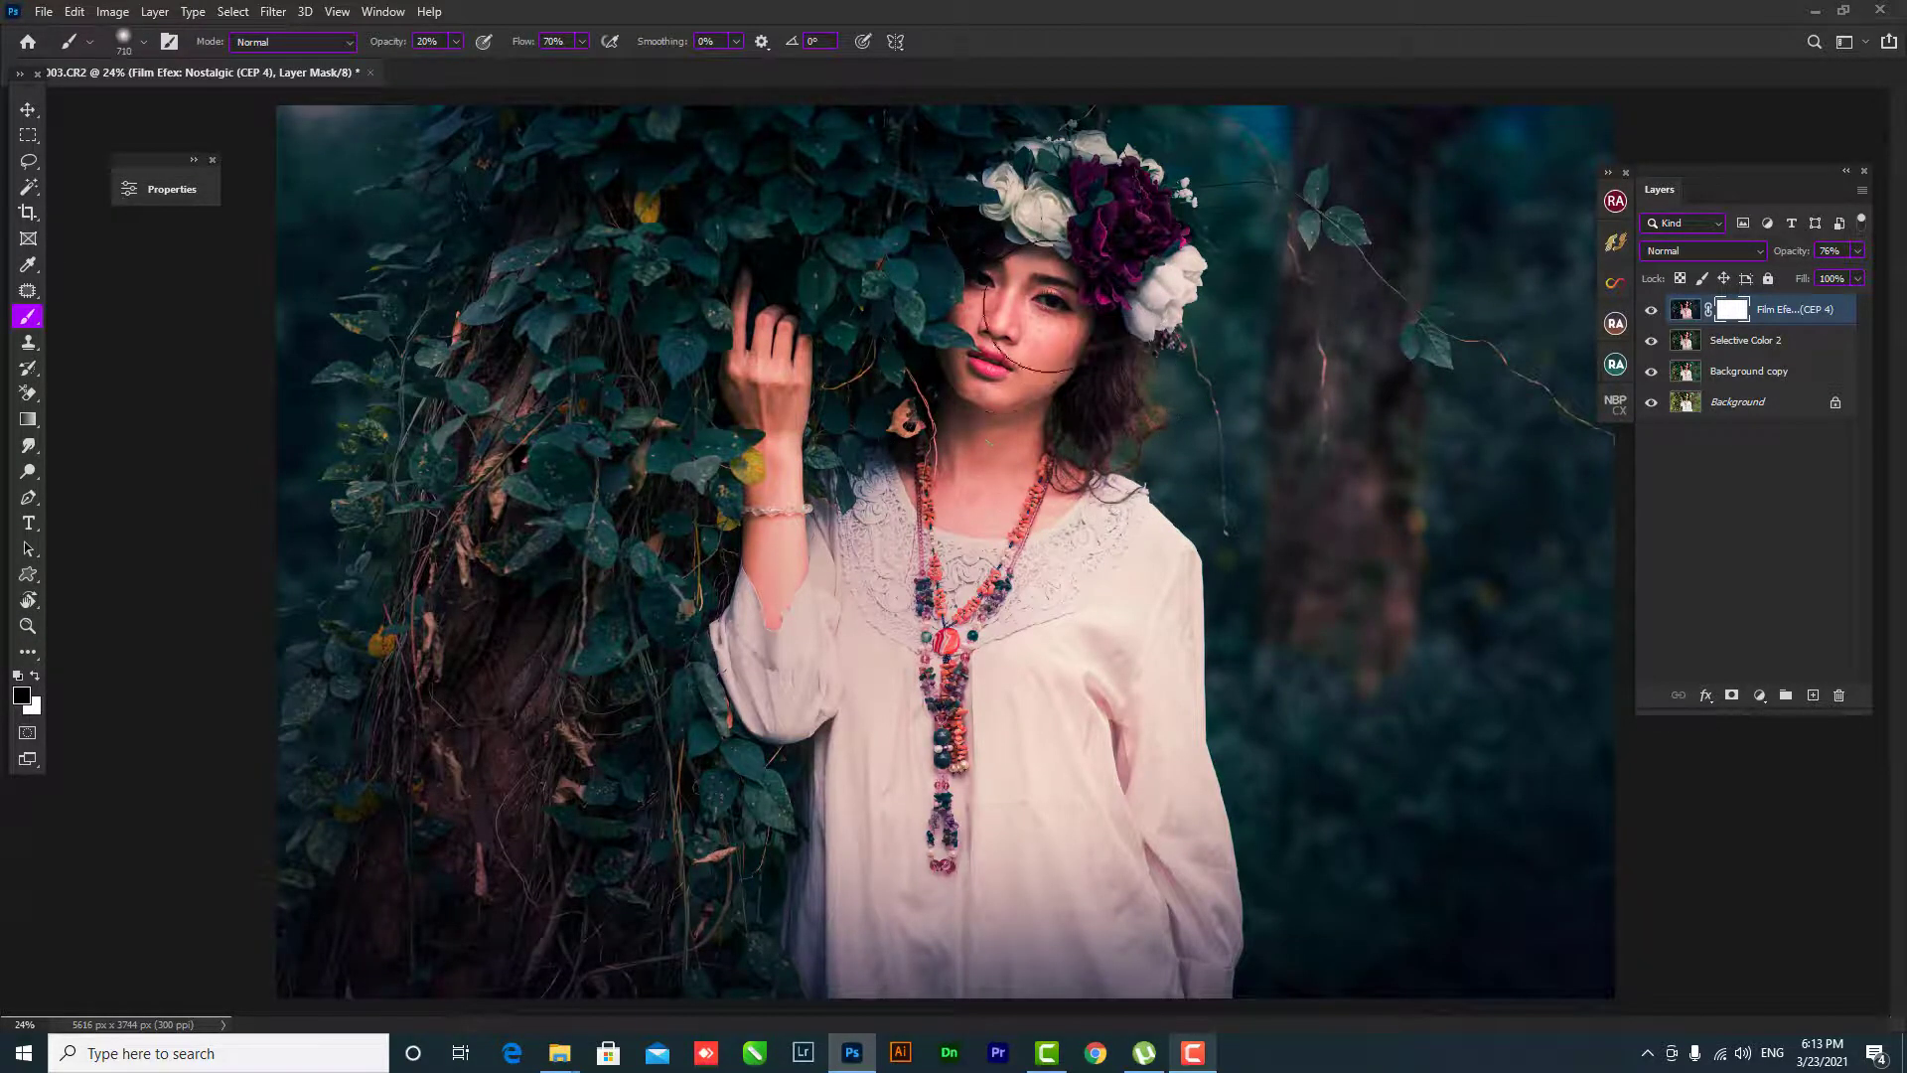
drag(1026, 349, 943, 437)
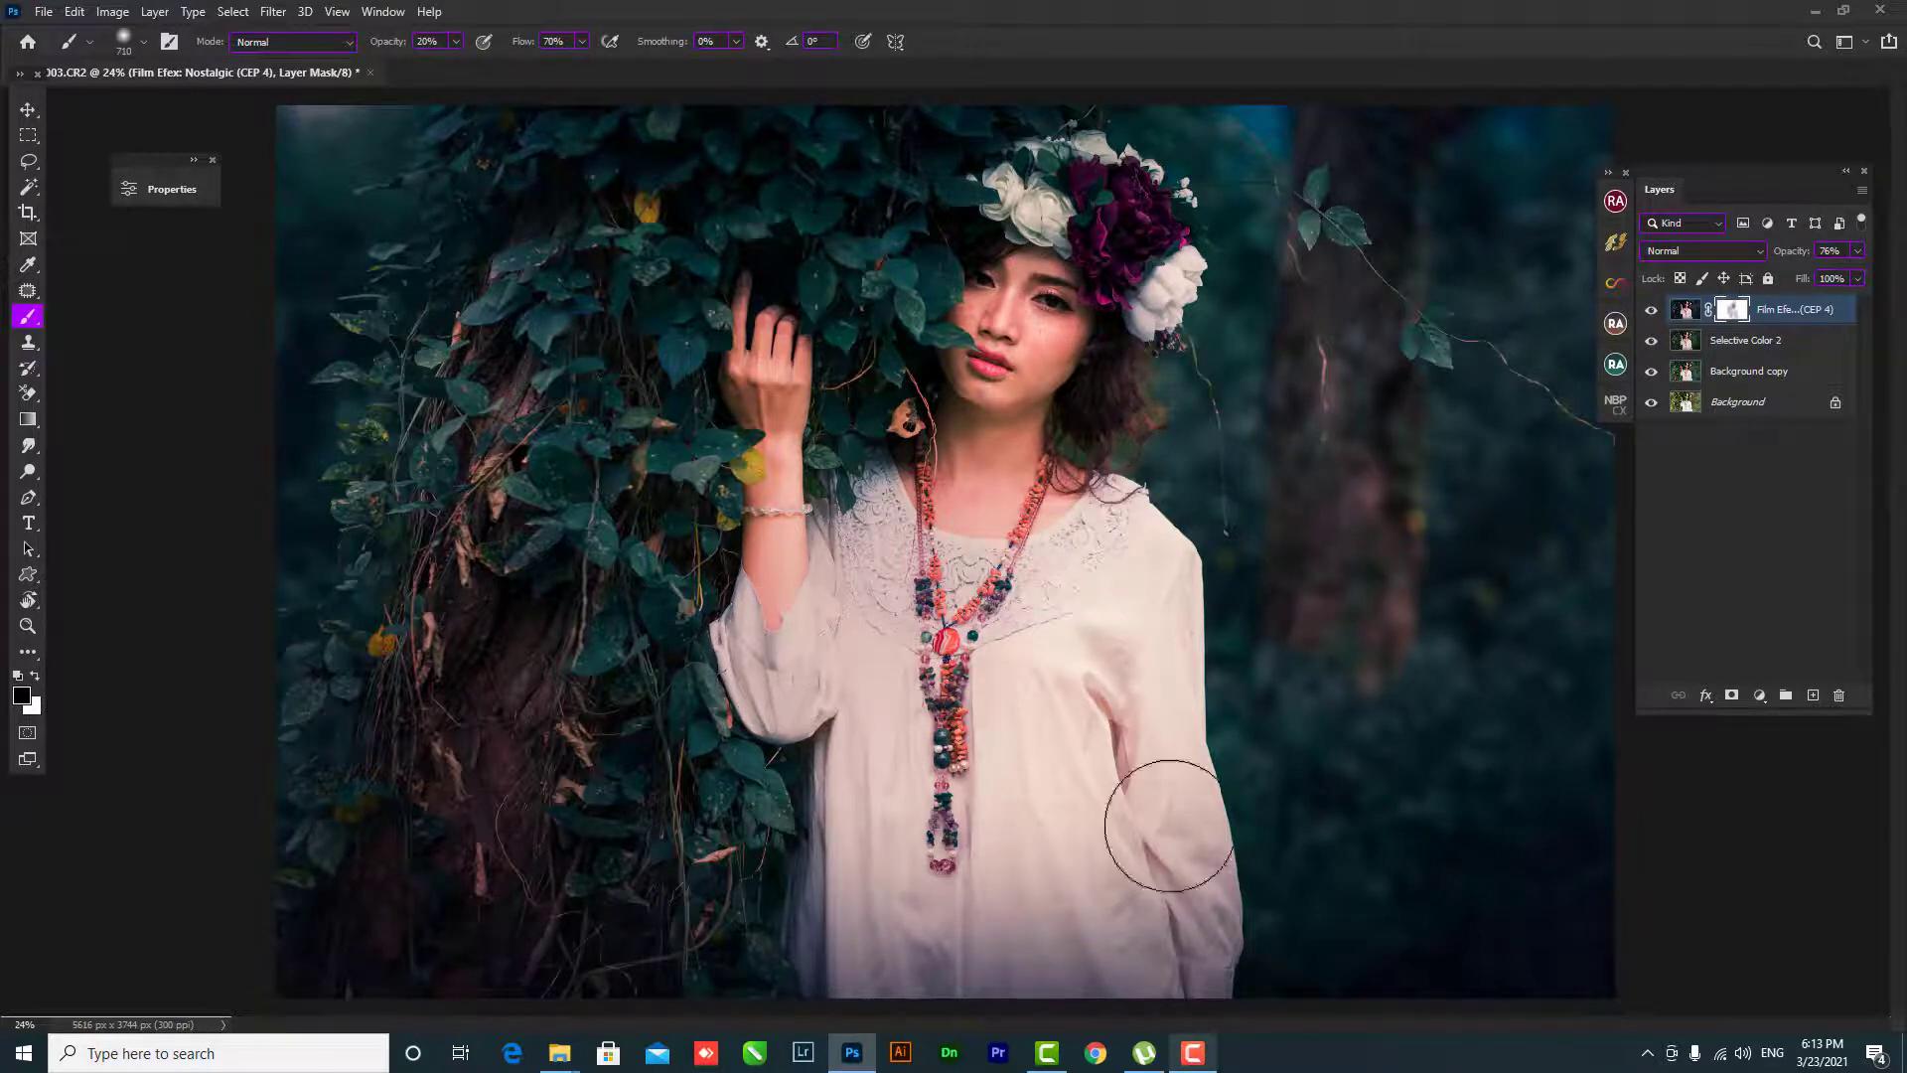
scroll(1232, 582, up, 10)
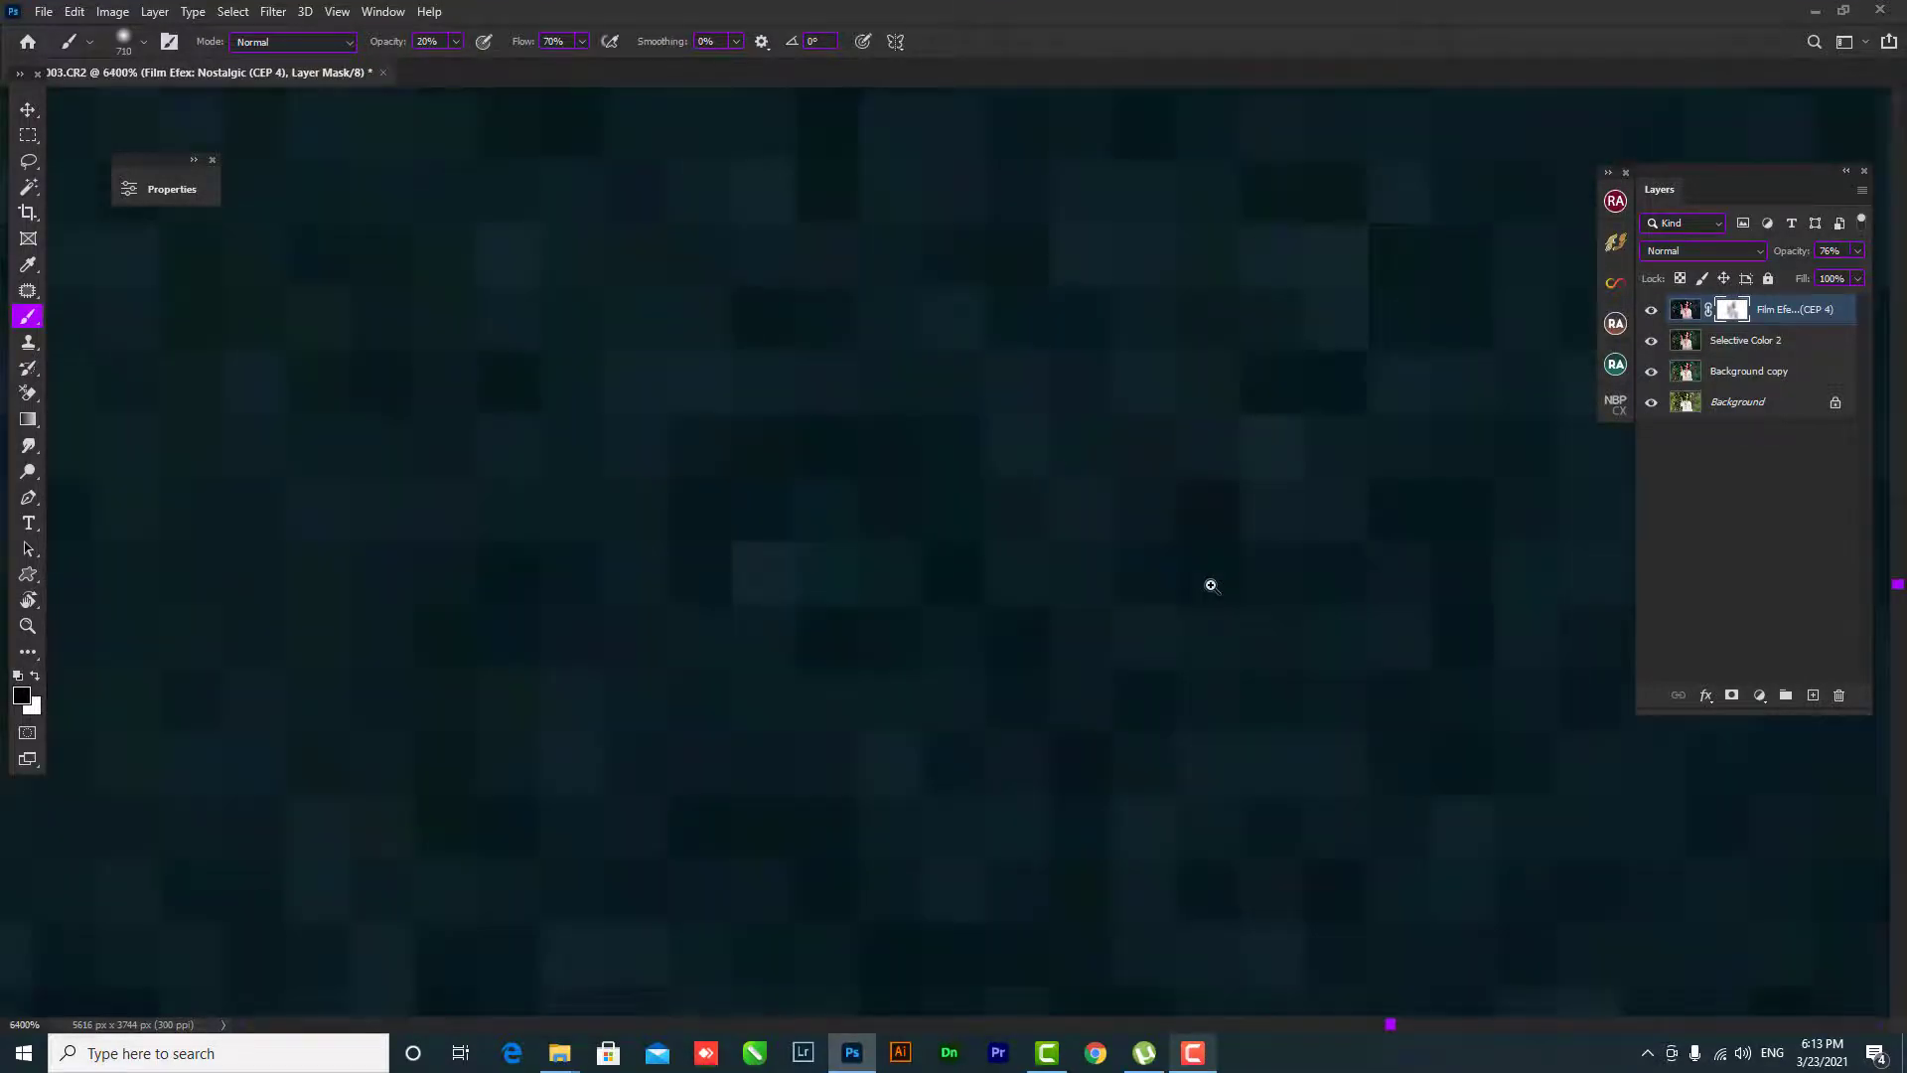
right_click(1256, 574)
right_click(963, 299)
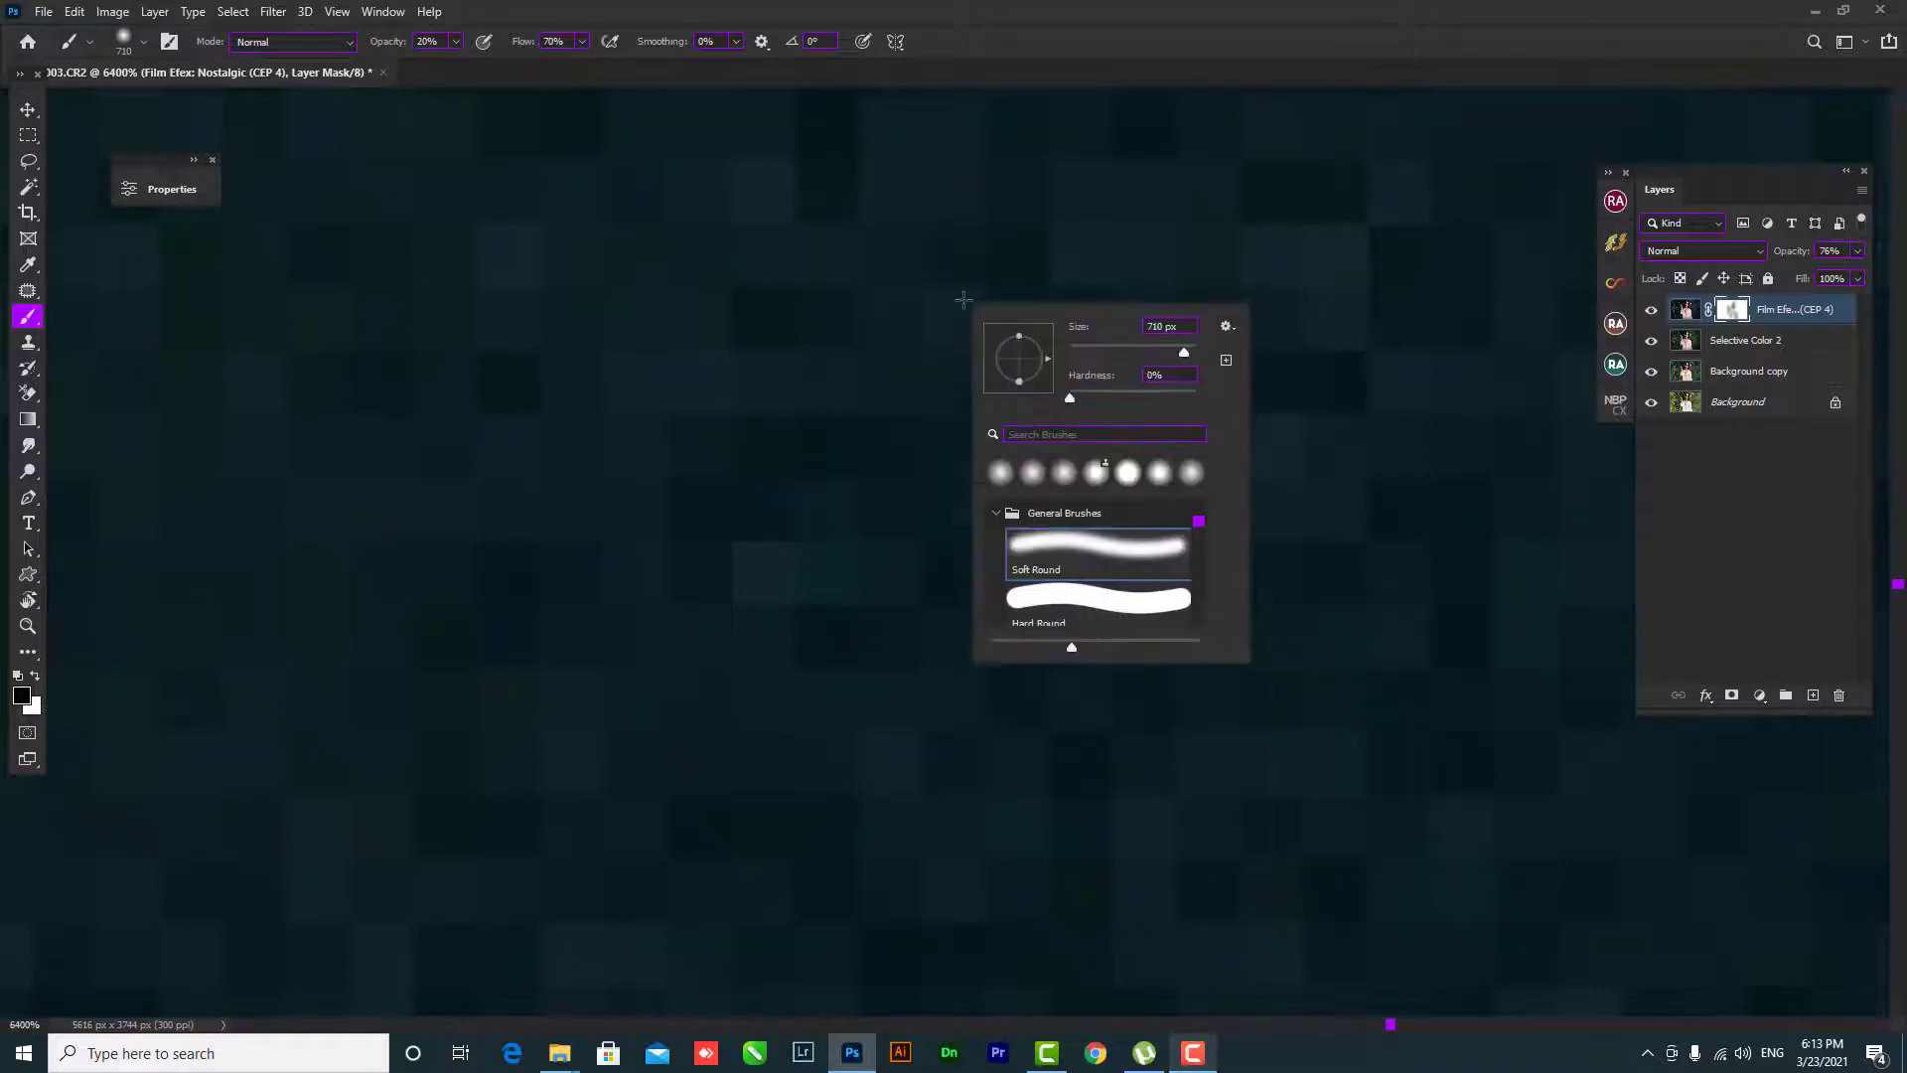
key(Escape)
key(z)
right_click(590, 432)
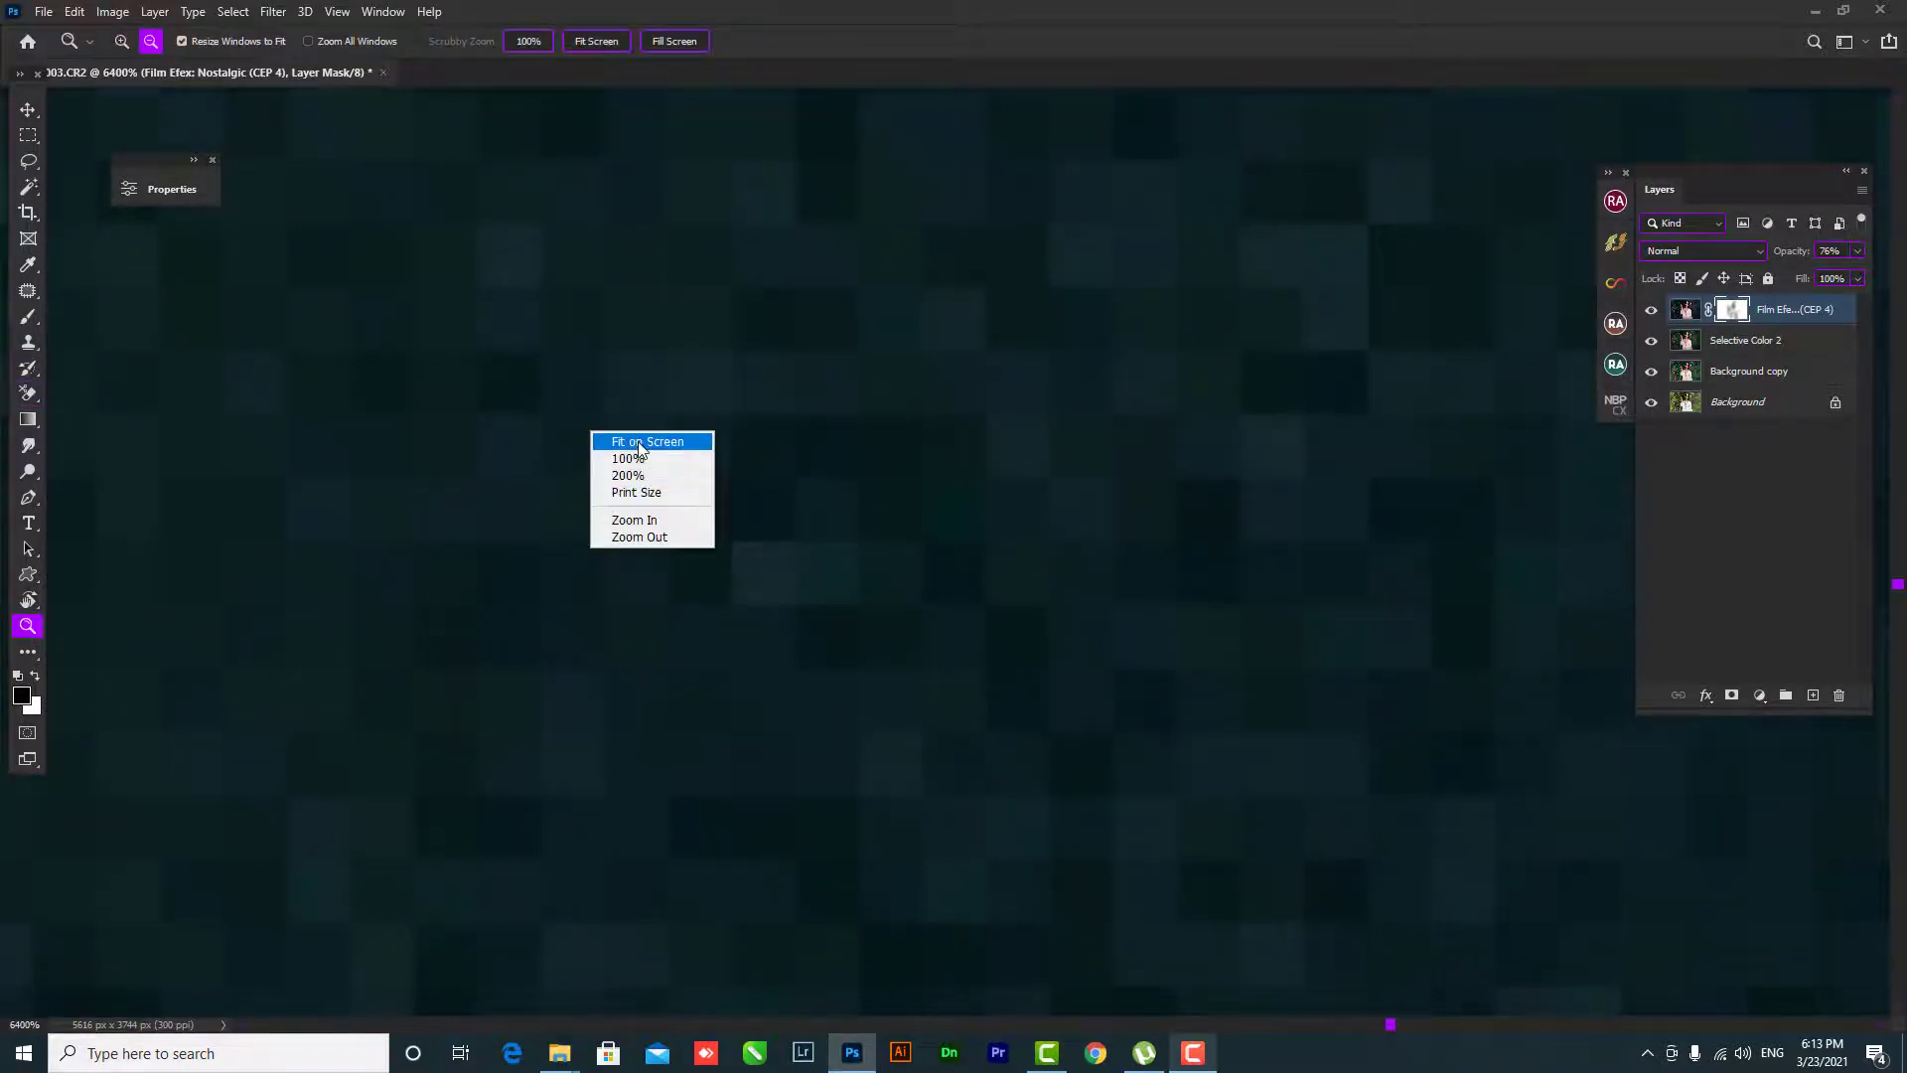
right_click(651, 496)
click(675, 558)
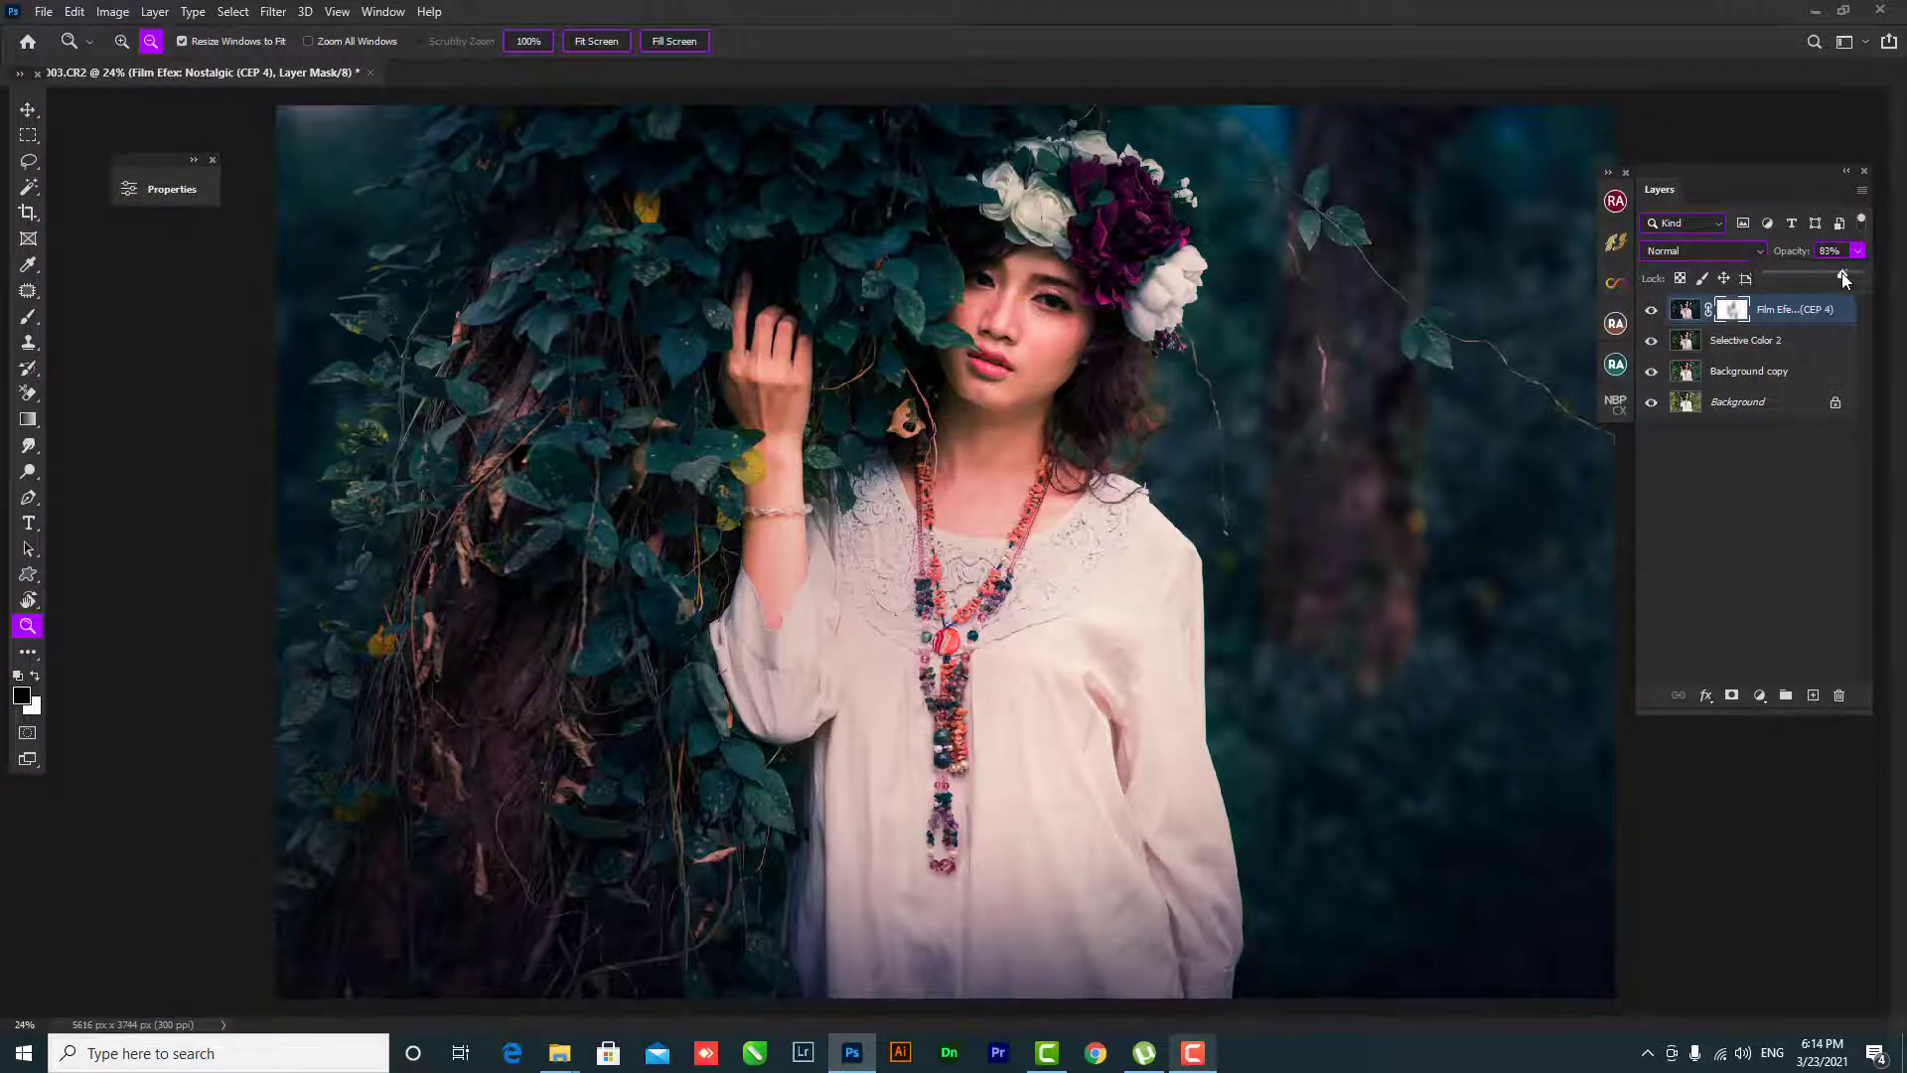
- Add a Curves 1 layer that brightens the image with three curve points
click(1768, 690)
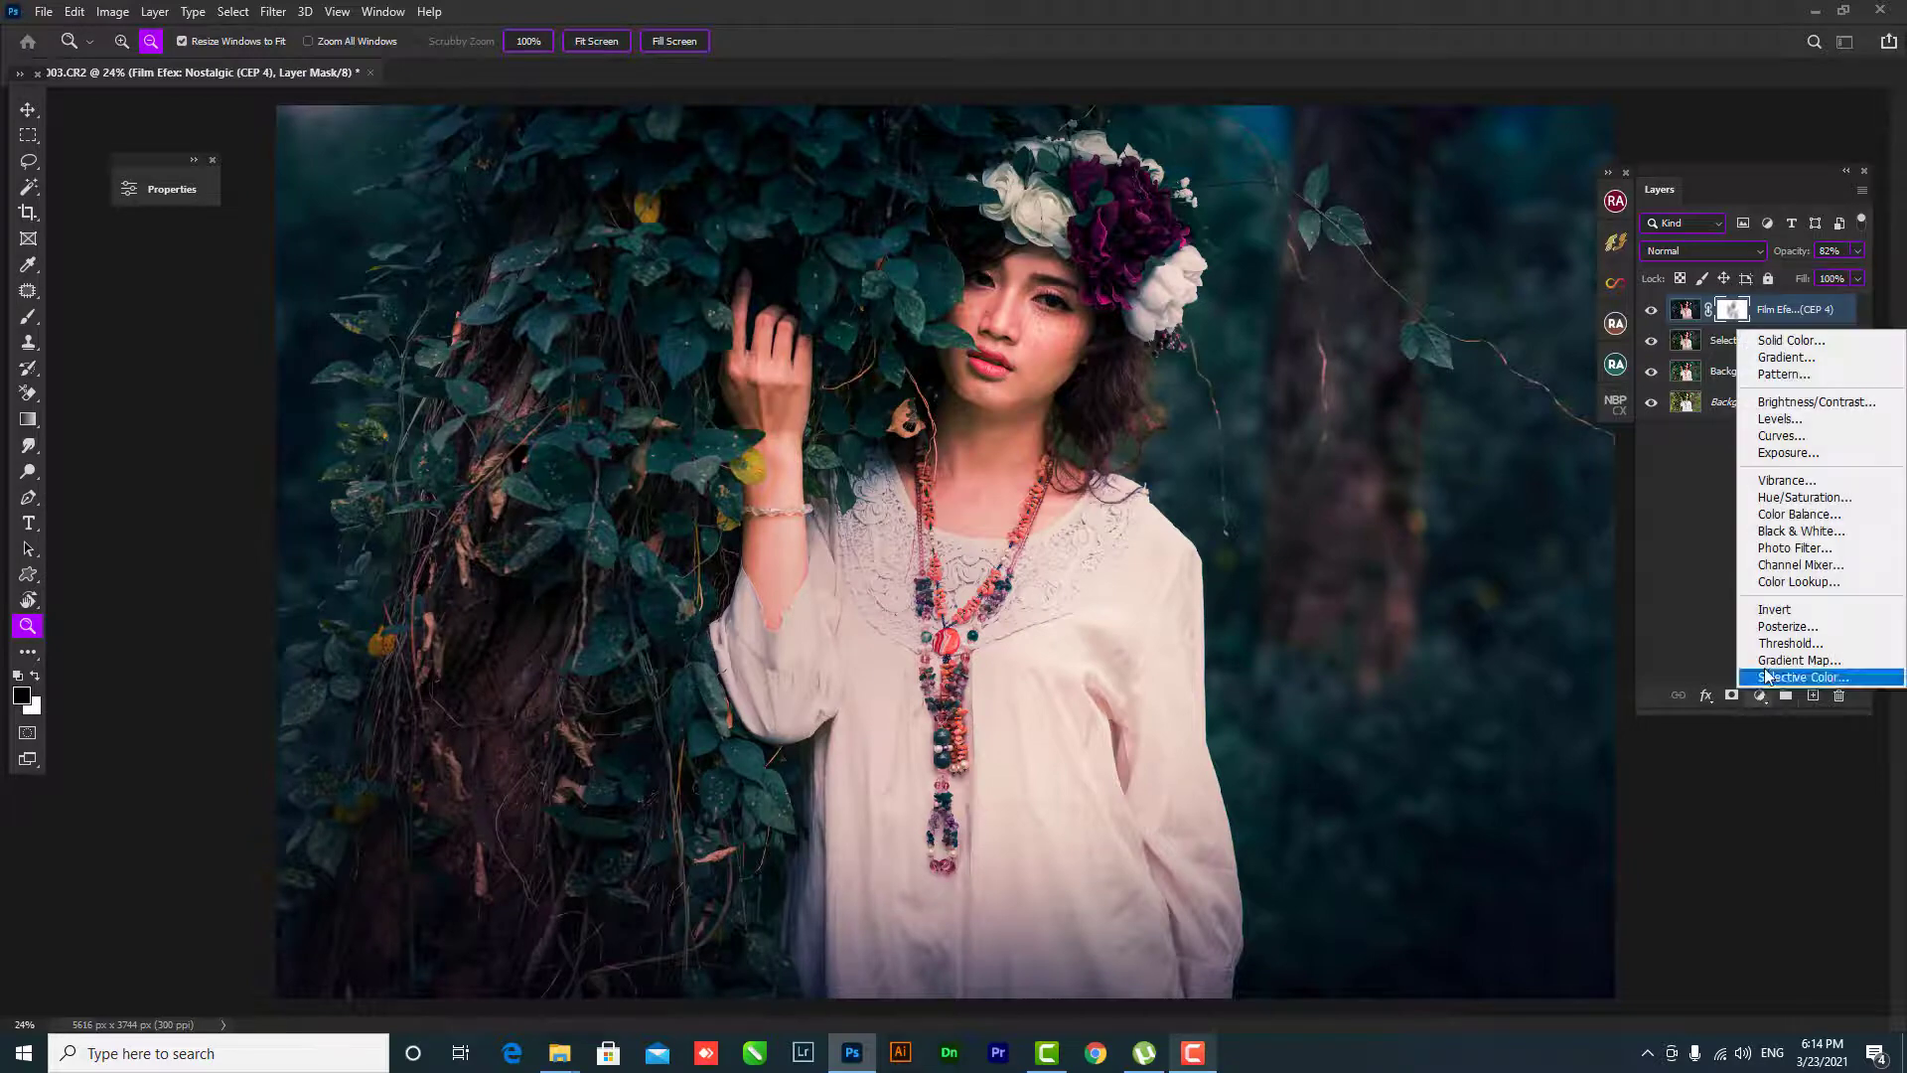
click(1783, 448)
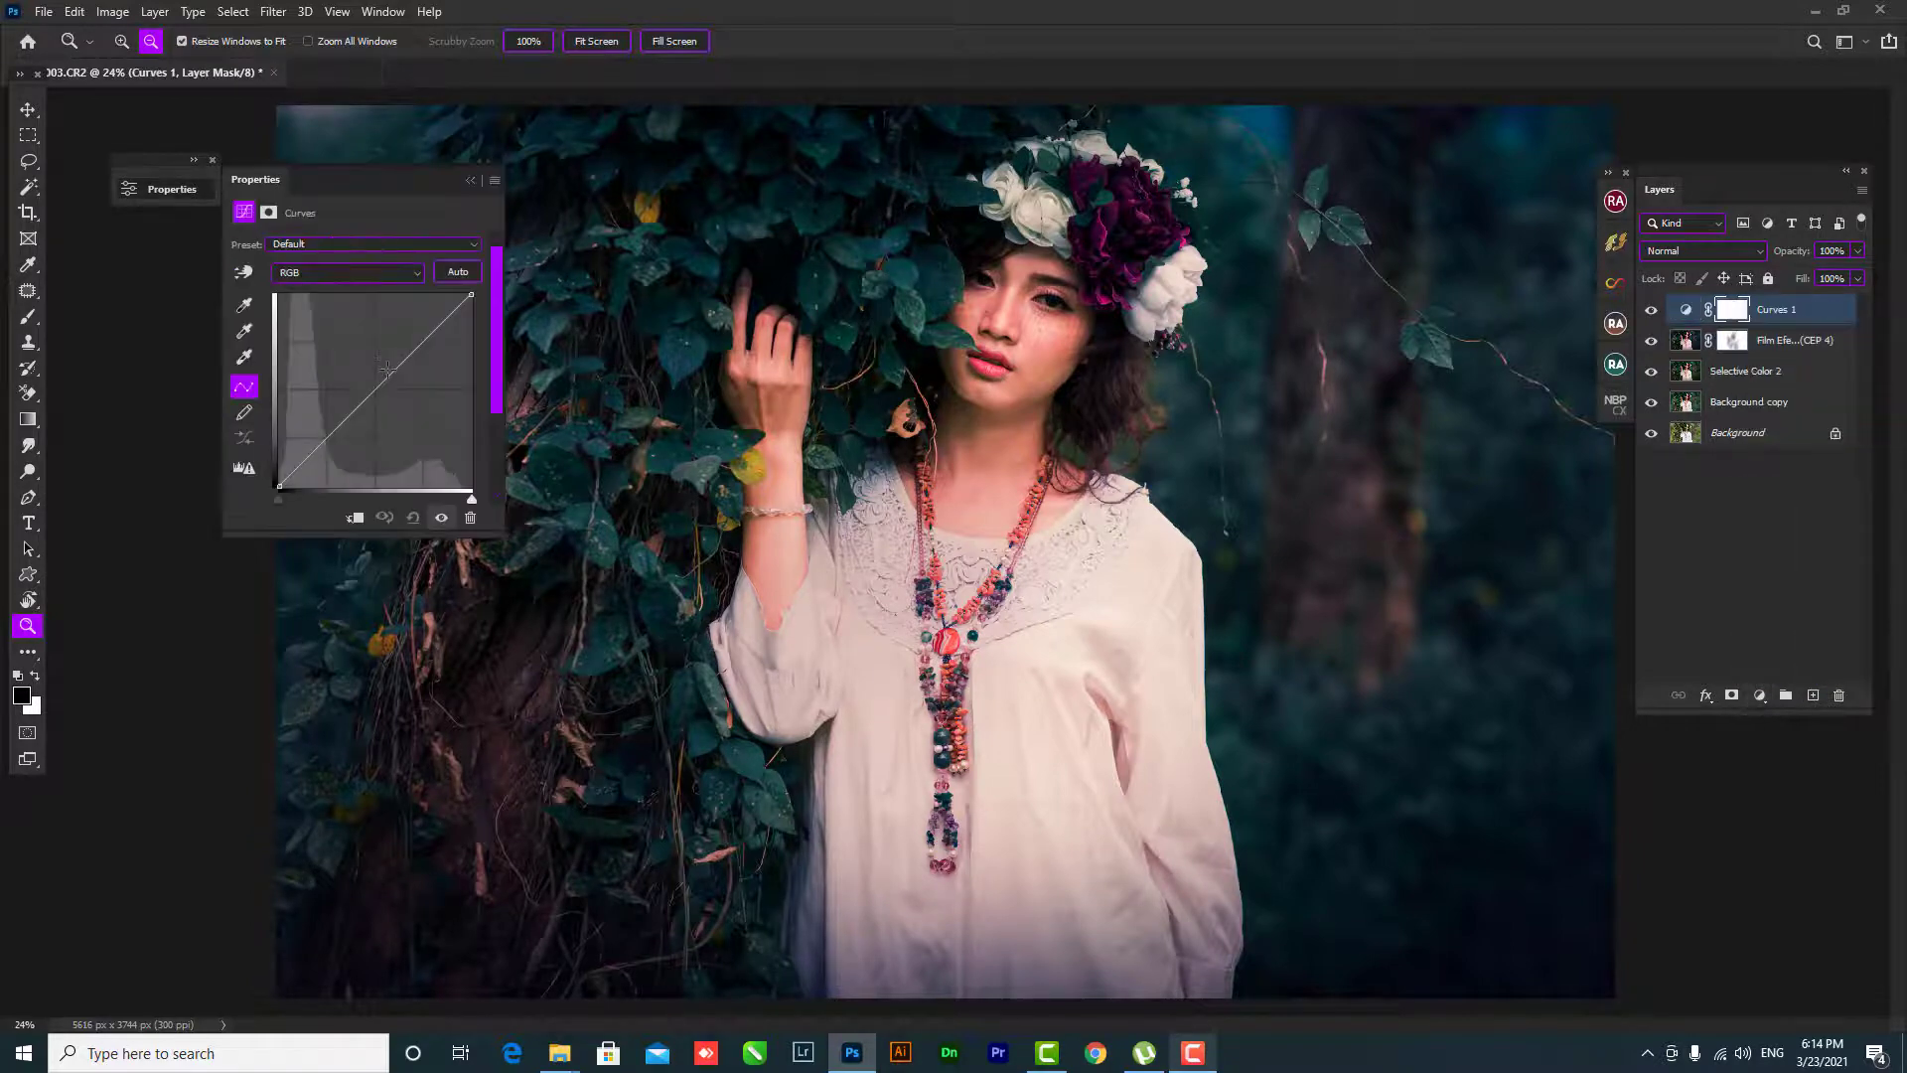
click(387, 369)
click(308, 457)
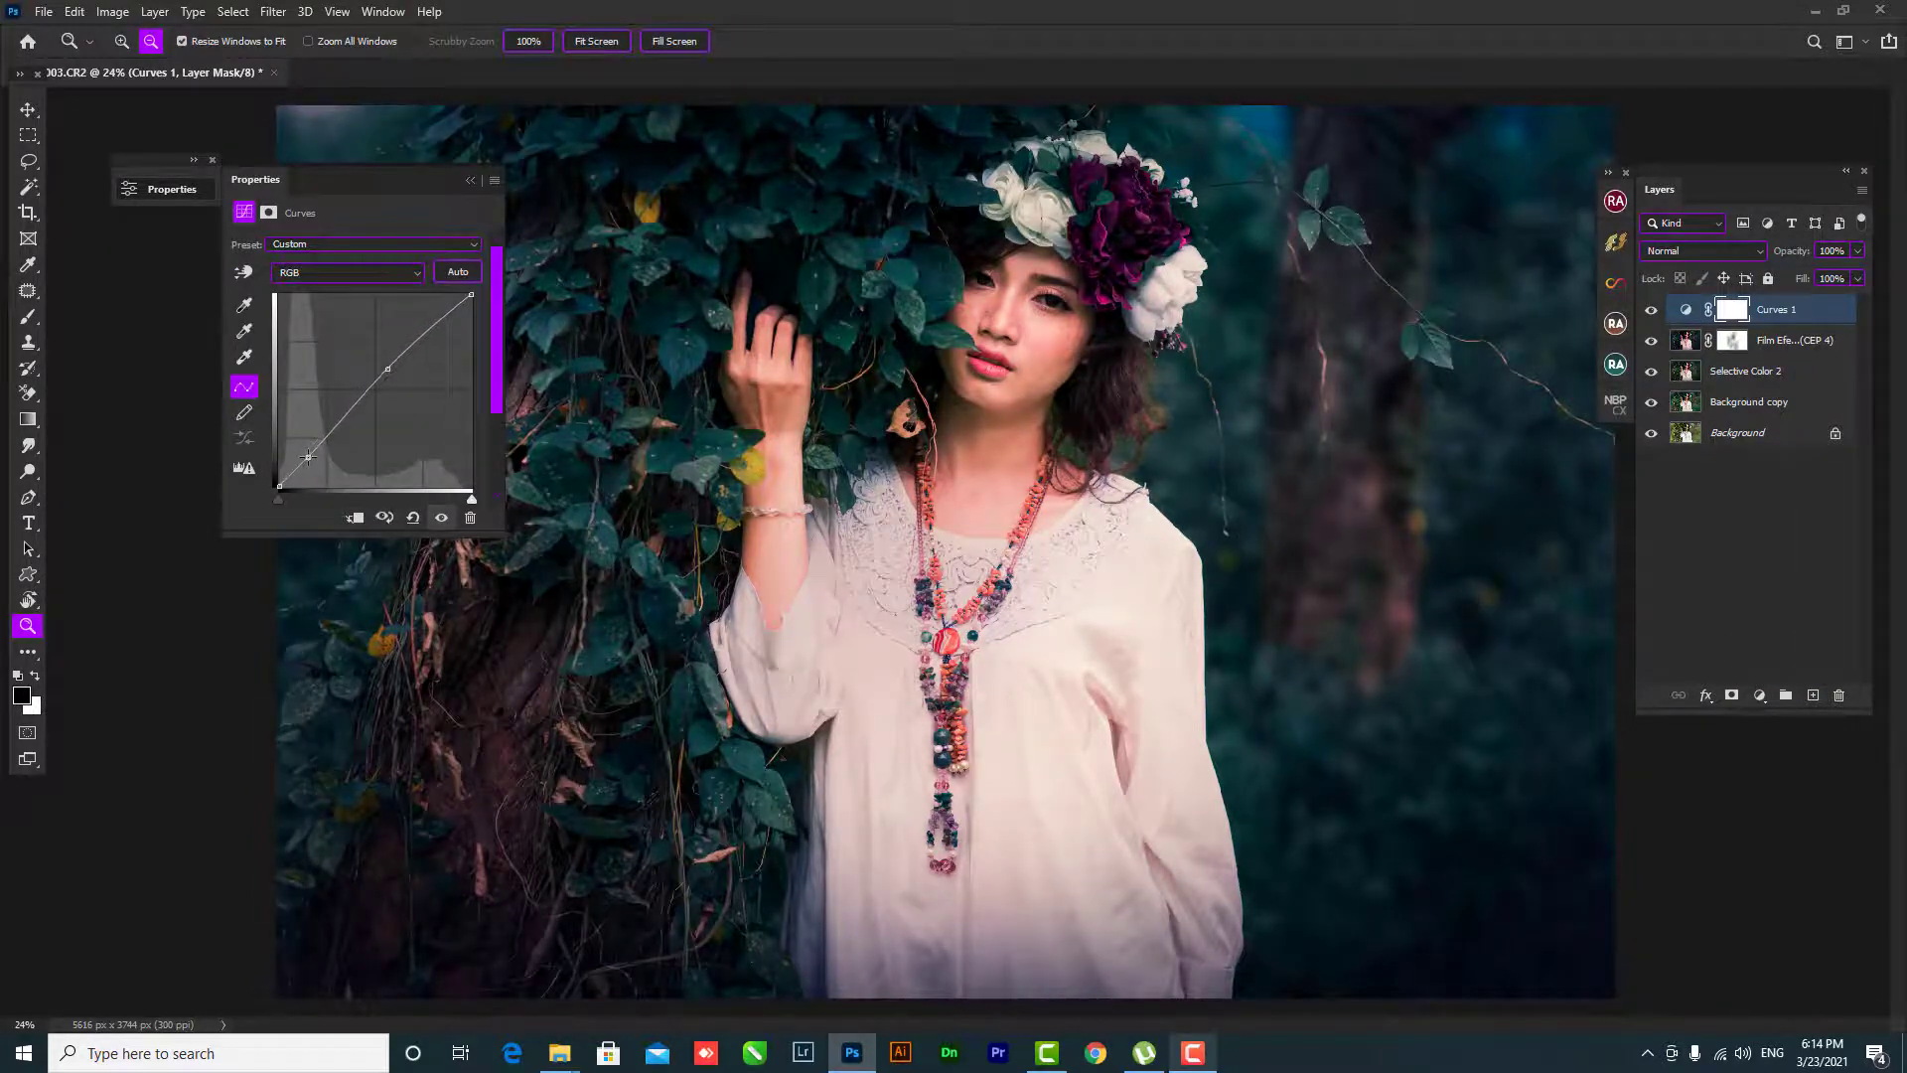
click(360, 399)
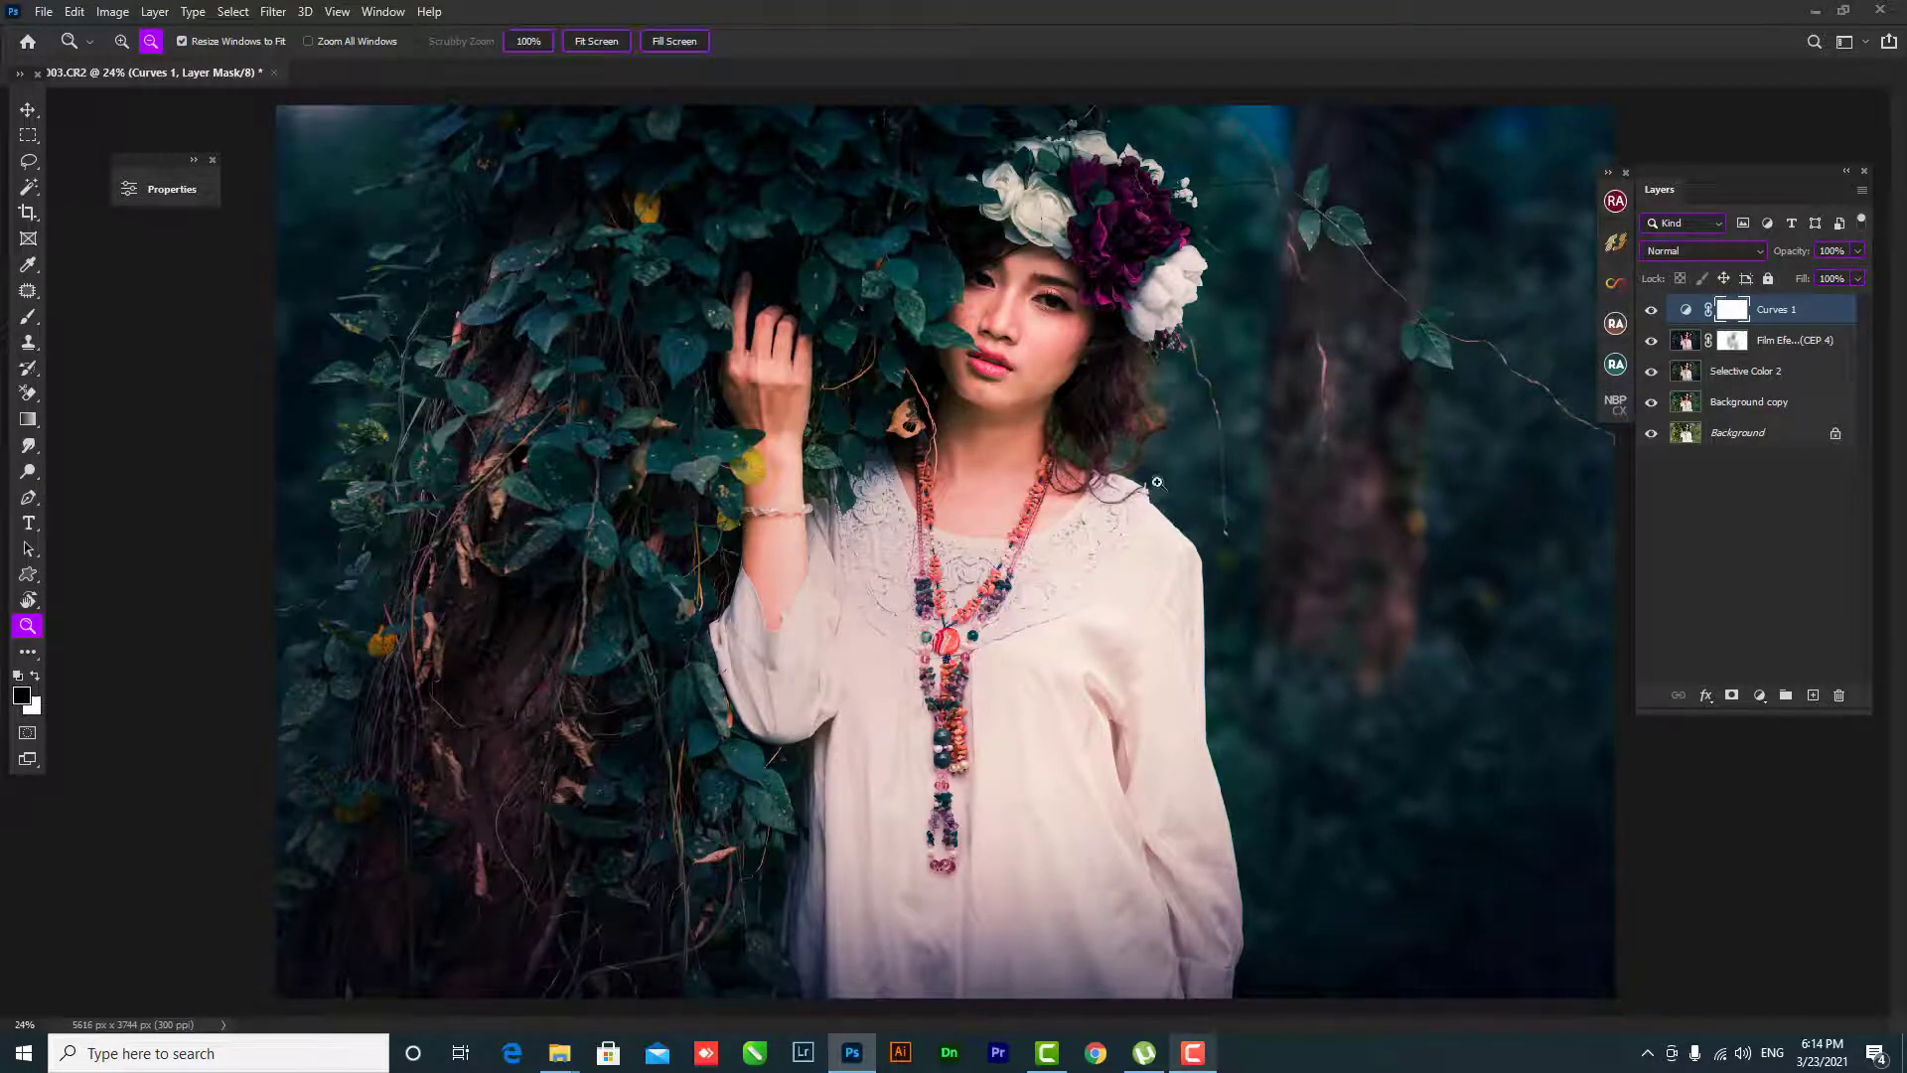
- Inspect the dark background up close, refit the photo, and compare Curves 1 on and off
drag(1192, 452, 1214, 465)
right_click(1207, 464)
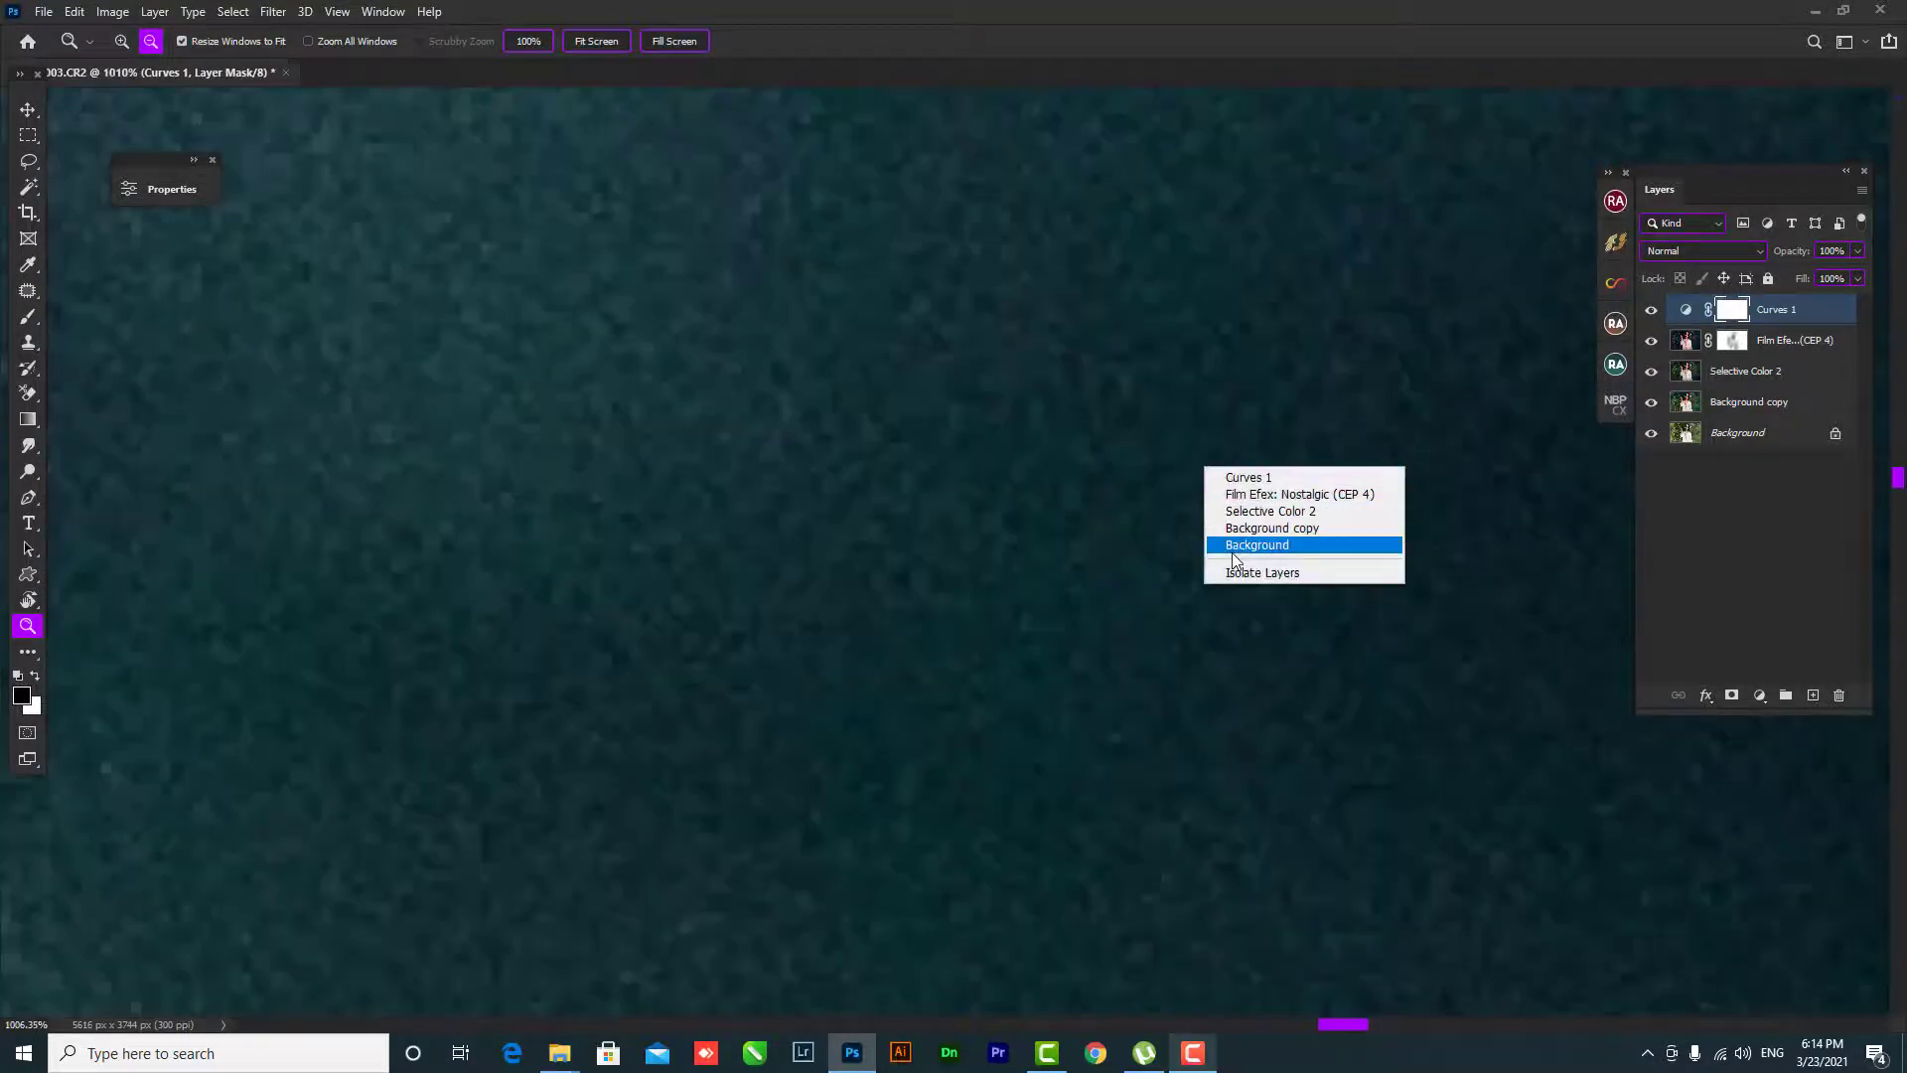
key(Escape)
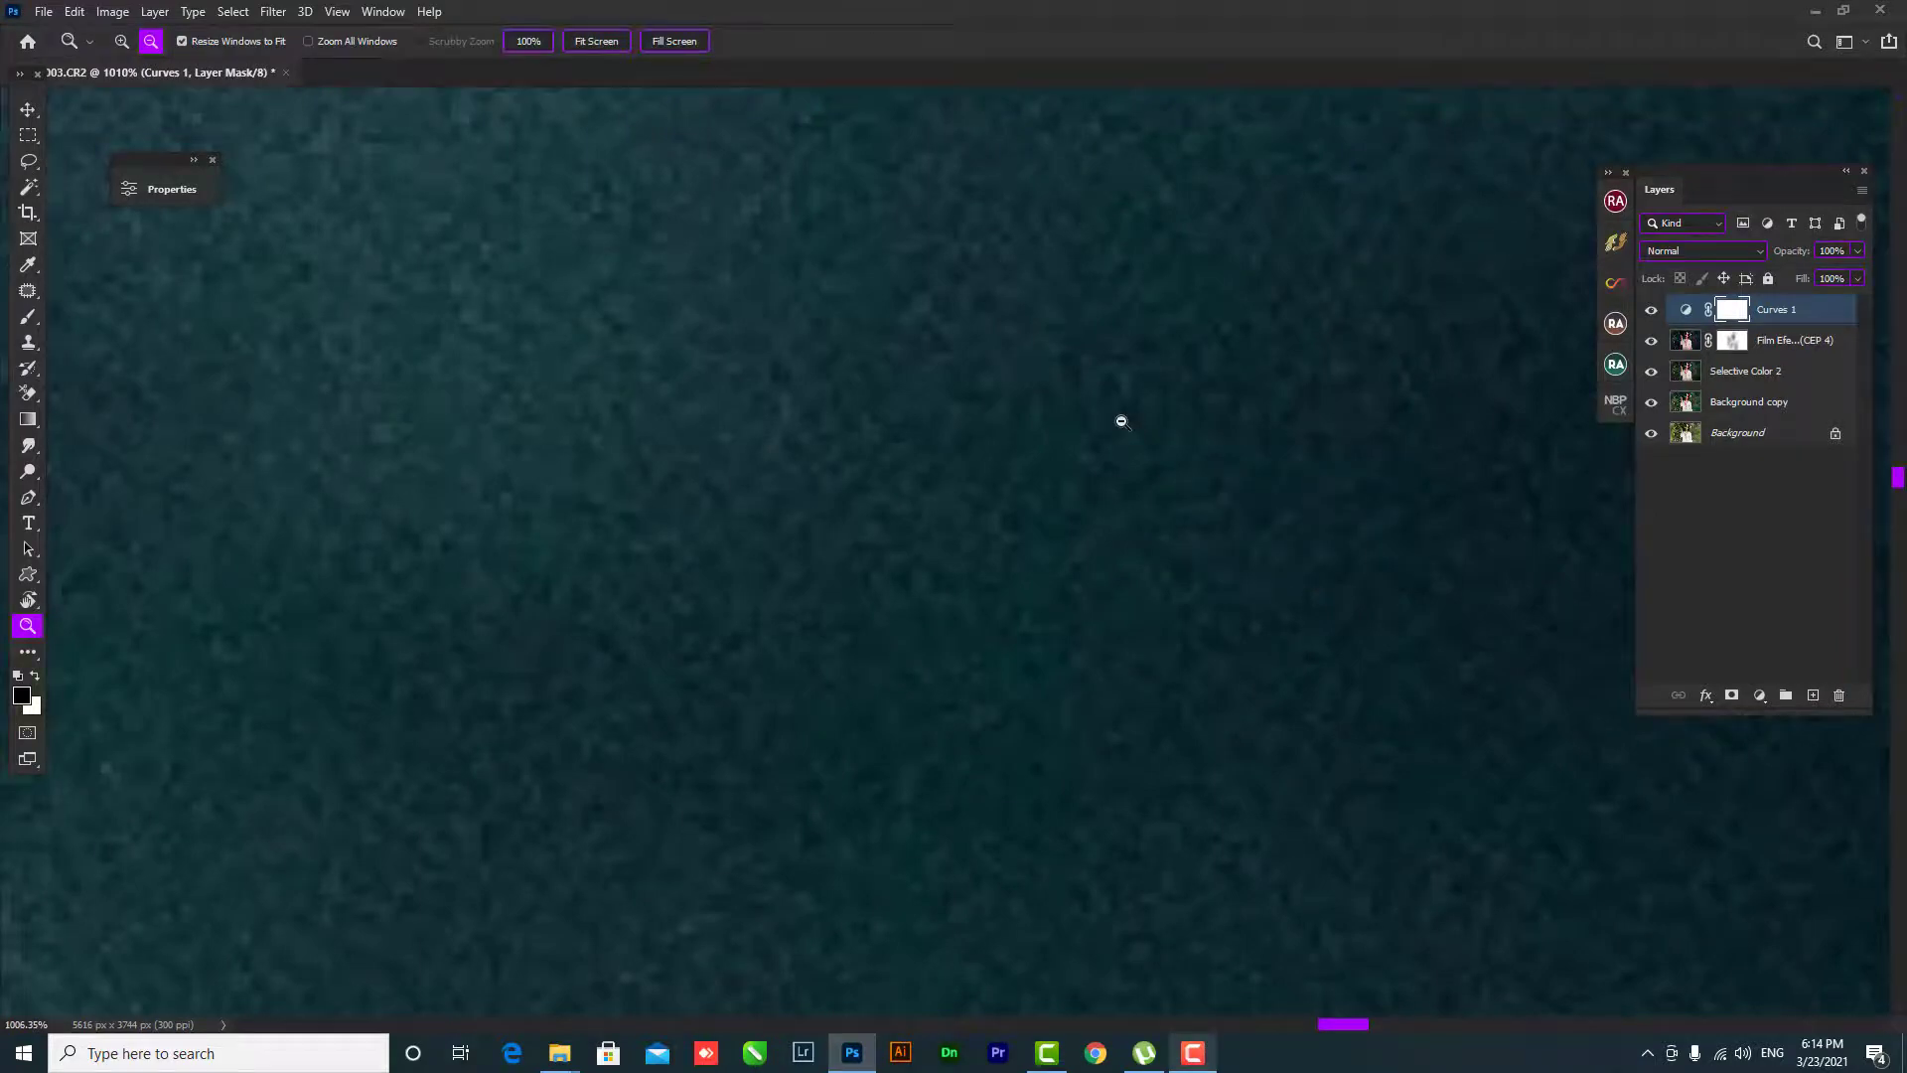
right_click(1119, 479)
click(1141, 489)
click(1651, 311)
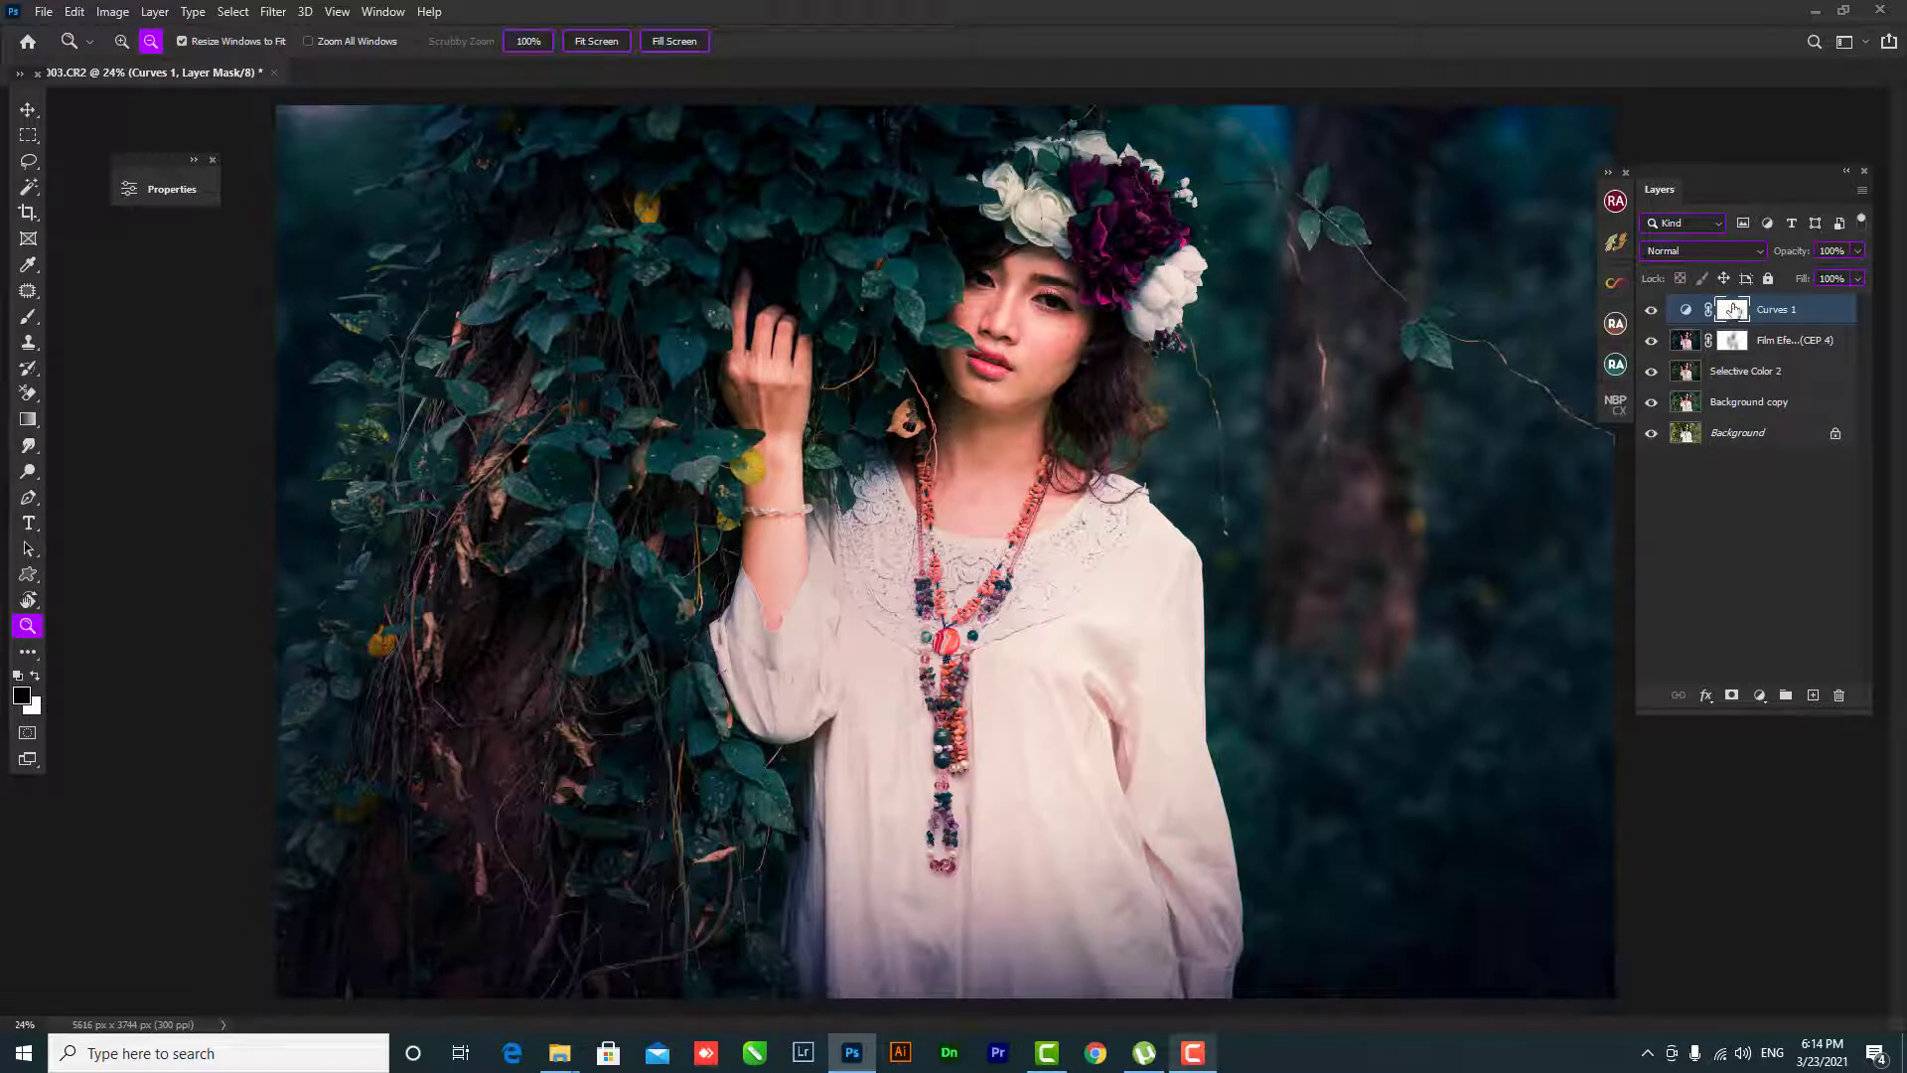
- Invert the Curves 1 mask and paint white over the hand and face
key(ctrl+i)
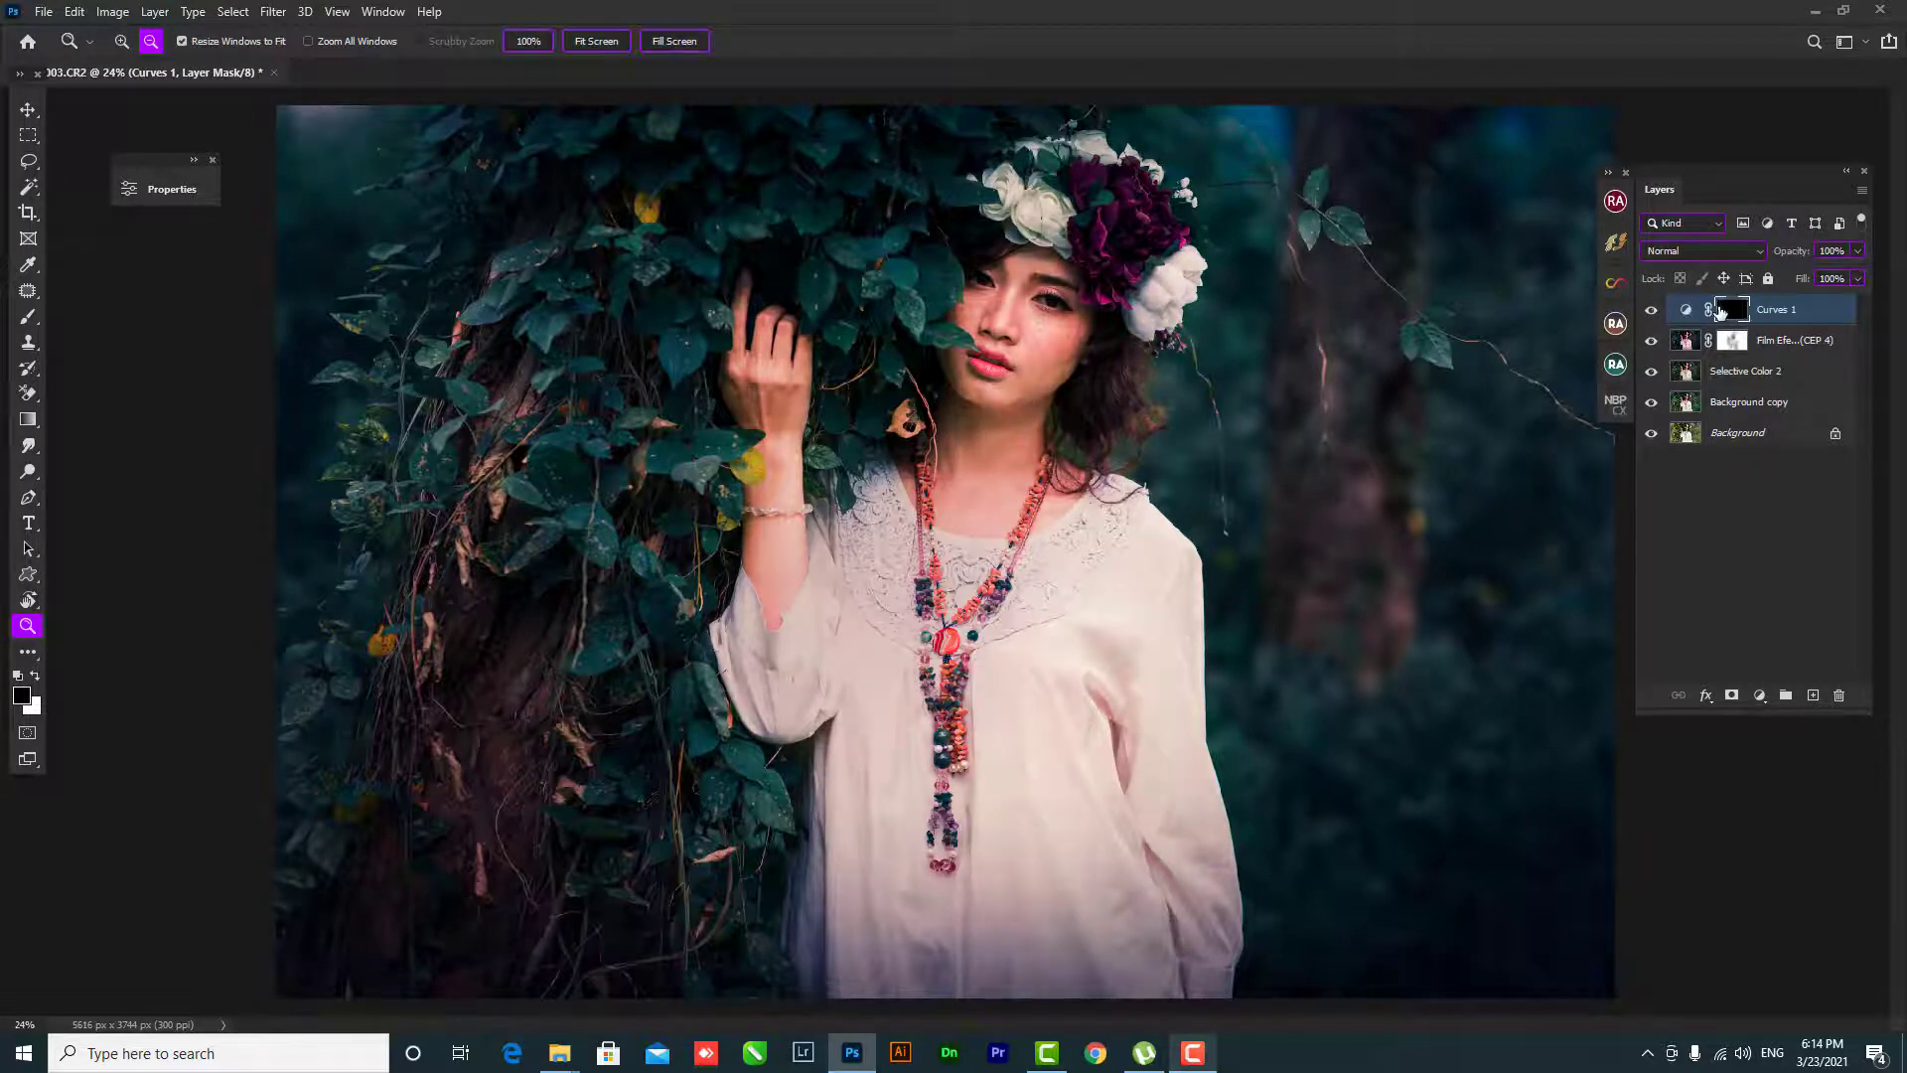
key(b)
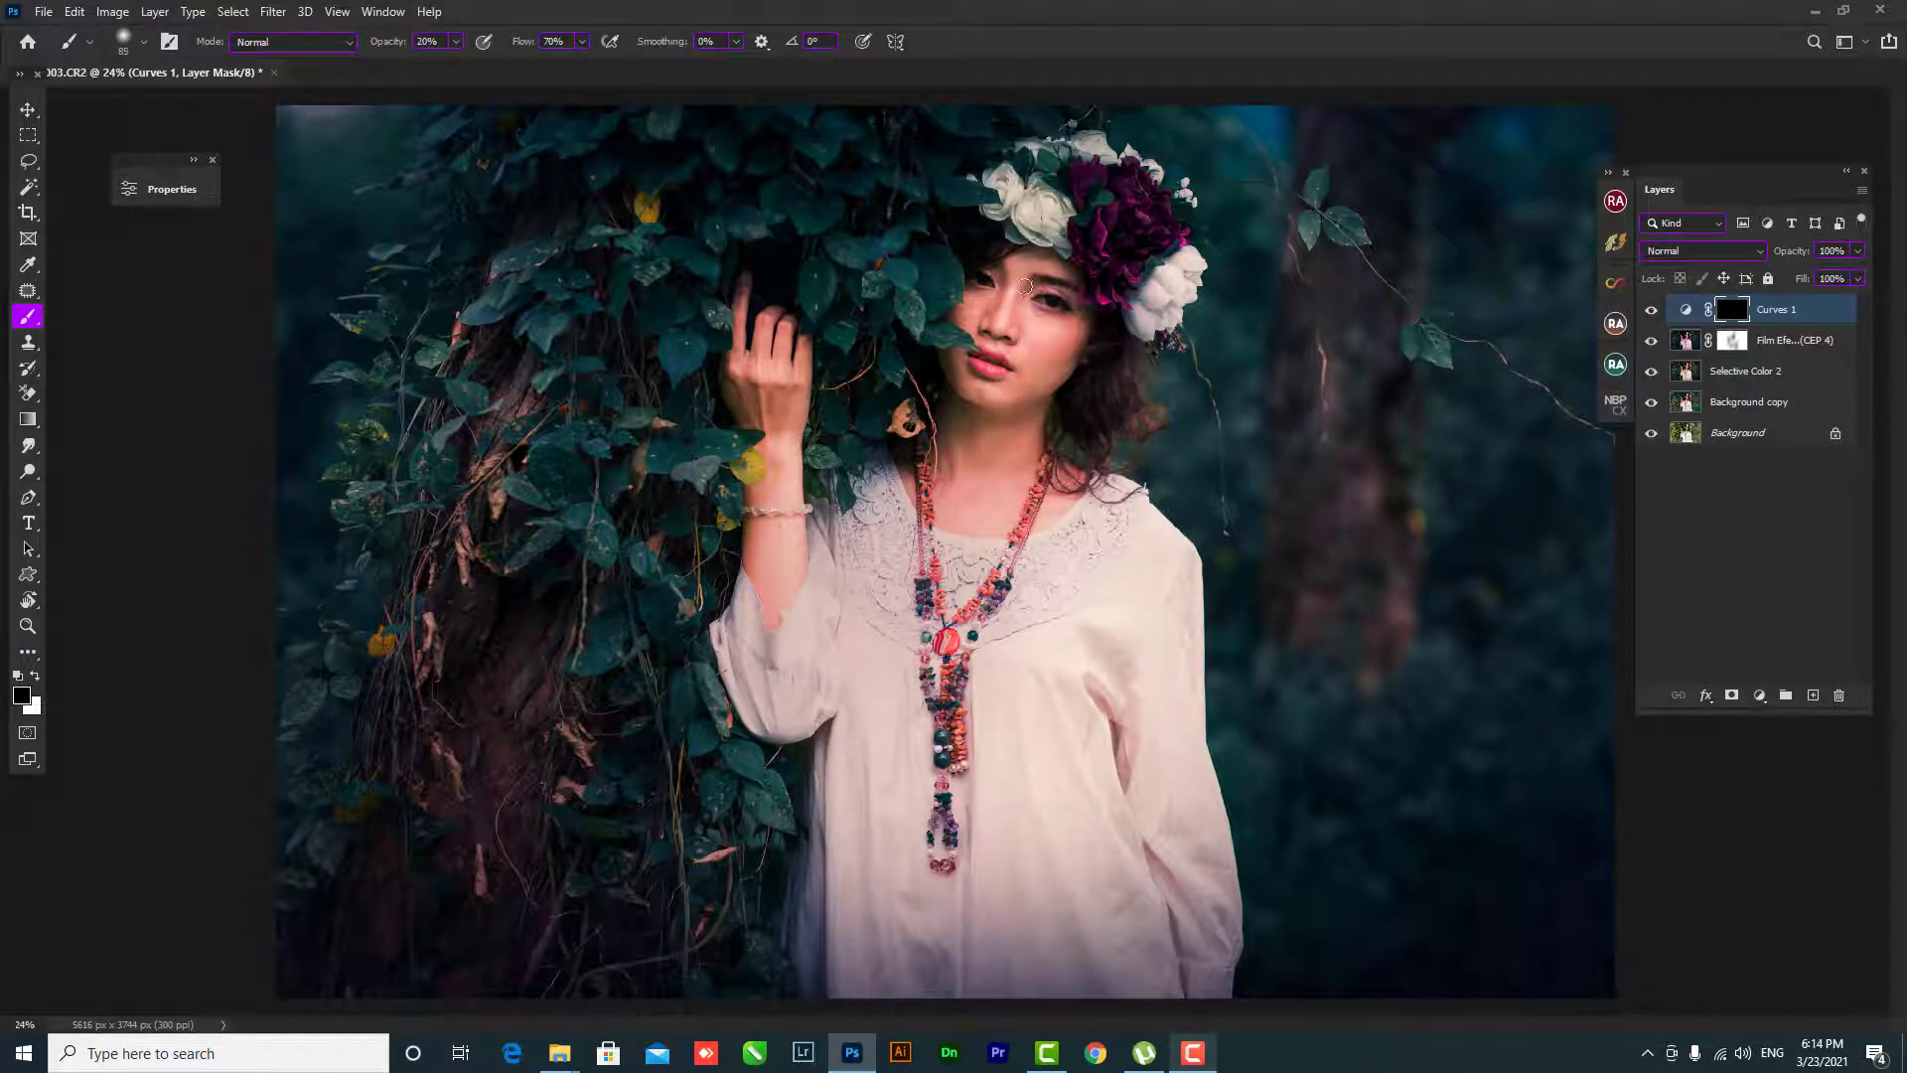
key(x)
drag(1003, 398, 977, 462)
drag(781, 380, 987, 412)
- Select the Film Efex layer and lower its opacity
alt+click(990, 626)
click(1793, 340)
drag(1857, 250, 1862, 274)
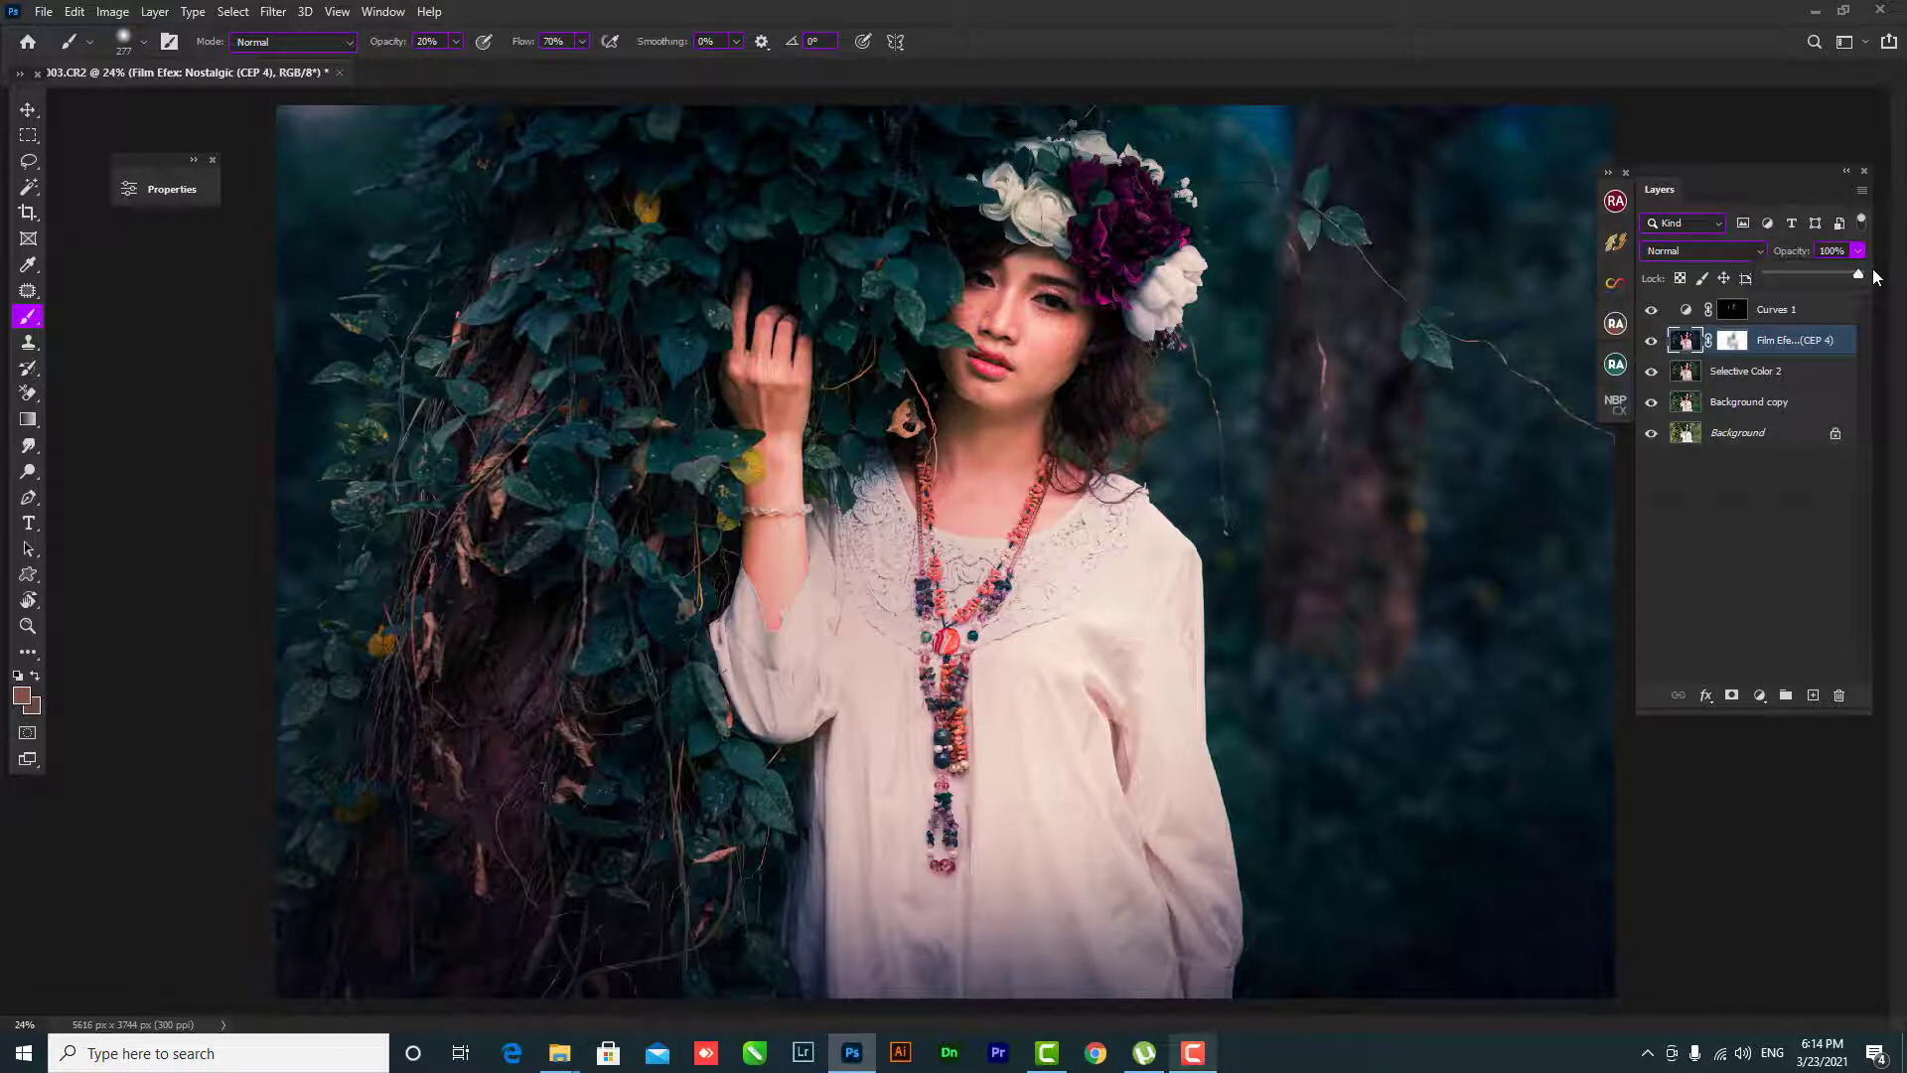
- Enlarge the brush, reset colours, and set the Film Efex layer opacity to 89%
key(bracketright)
key(bracketright)
key(bracketright)
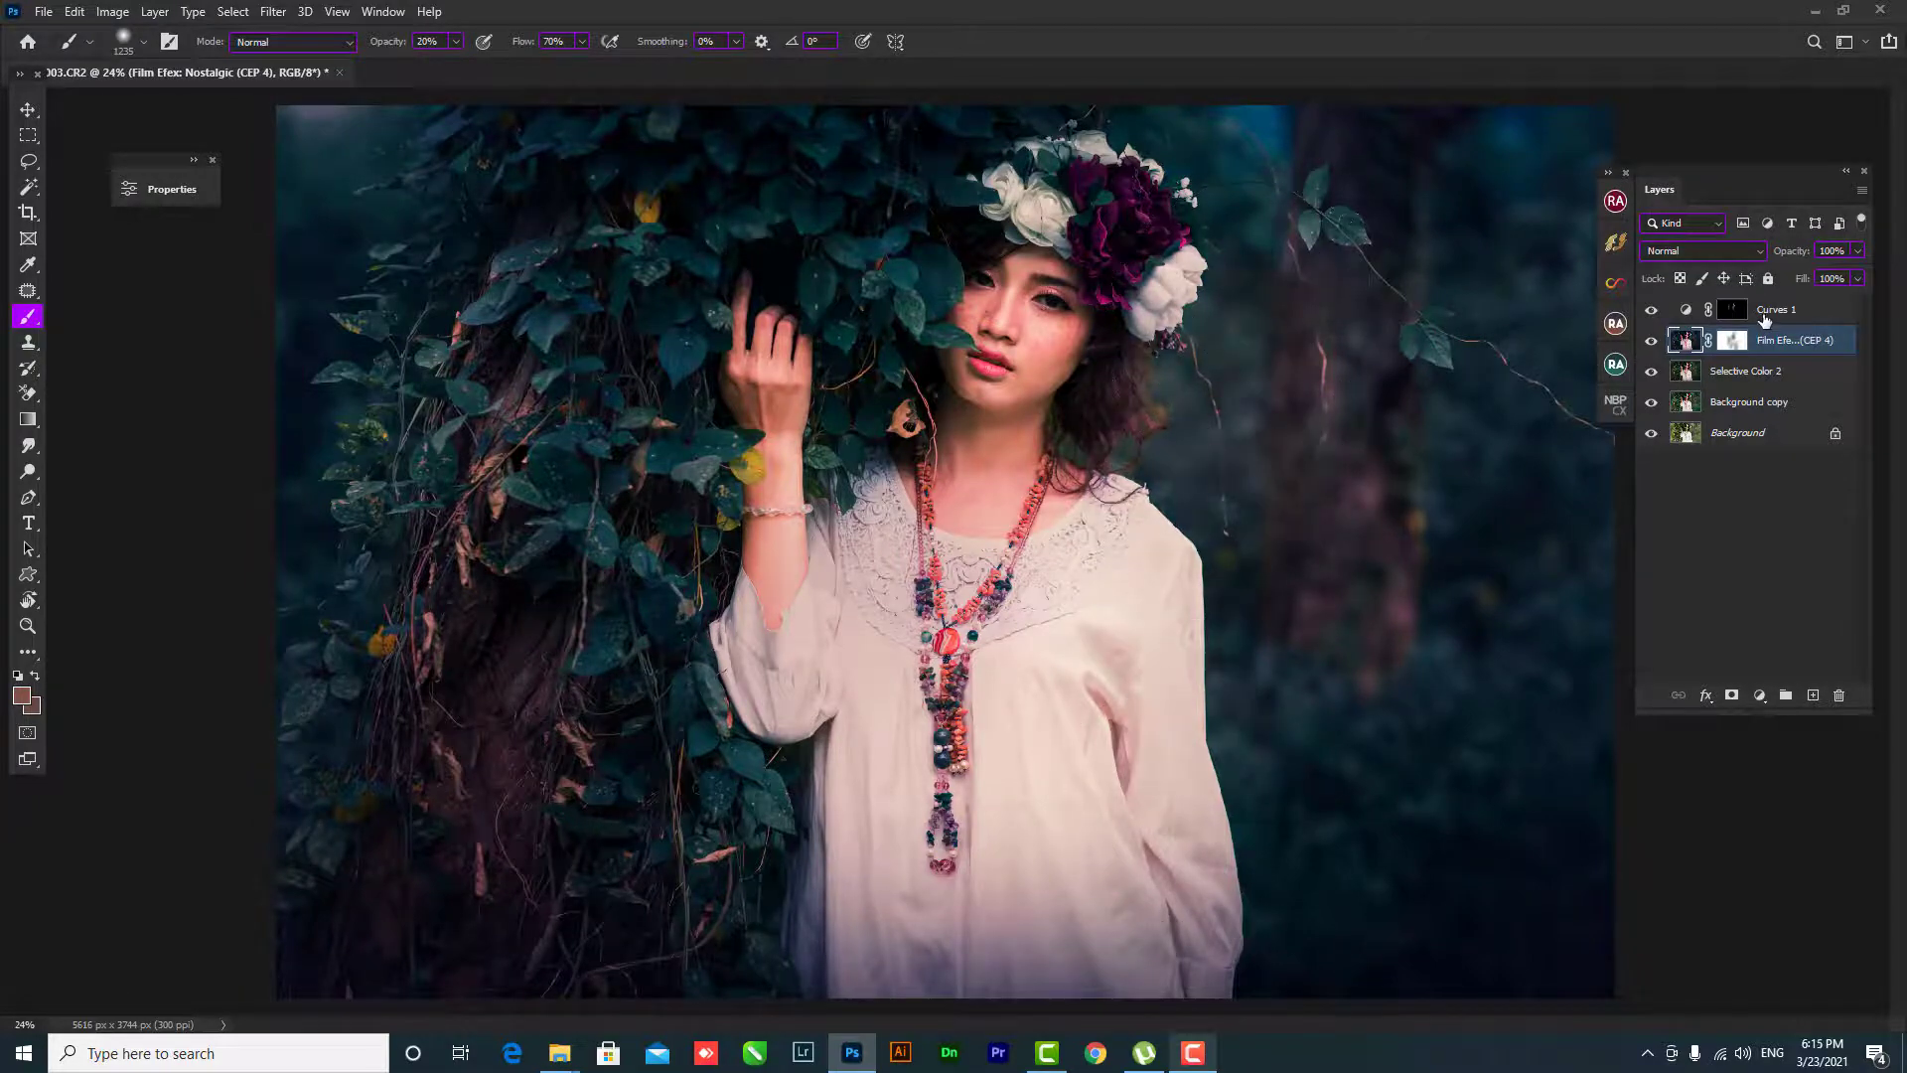
click(1732, 340)
key(d)
drag(1857, 251, 1860, 254)
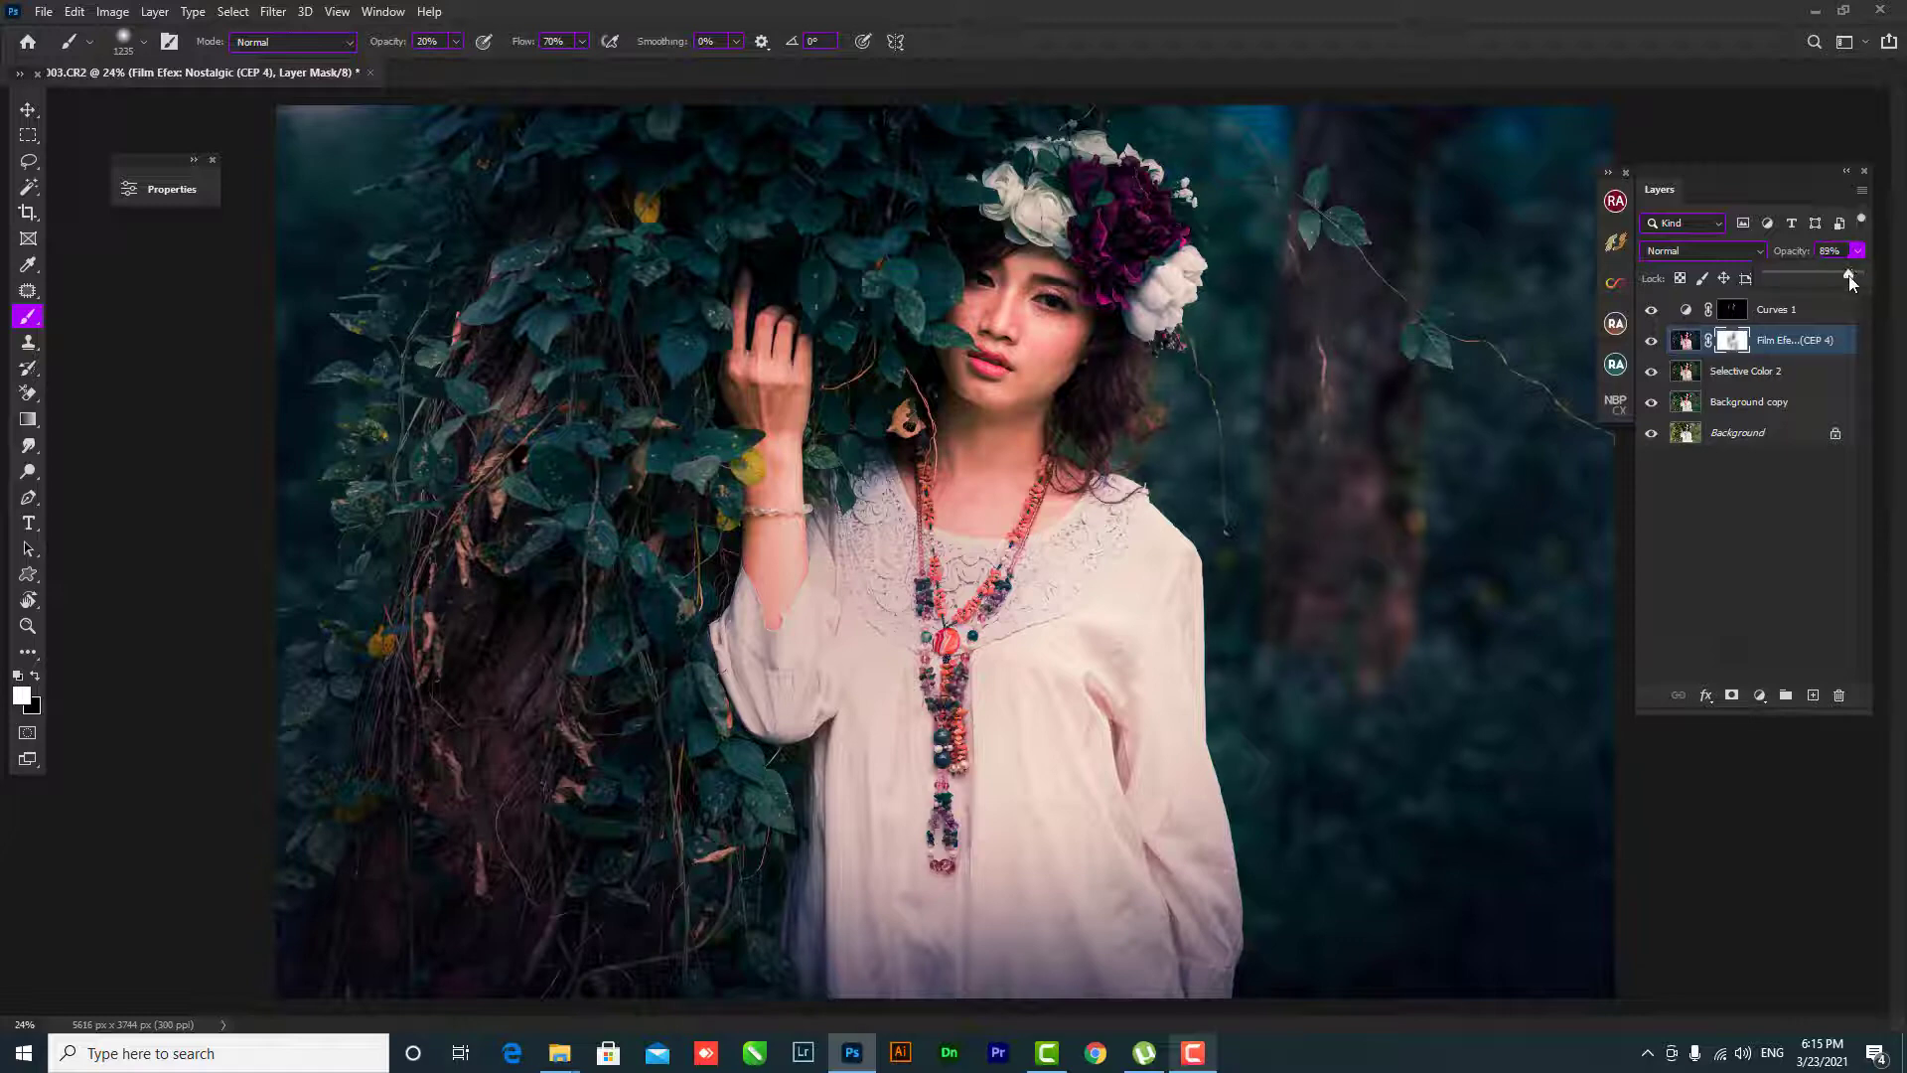
click(1653, 310)
- Select the Curves 1 layer mask and fit the whole photo on screen
click(1730, 309)
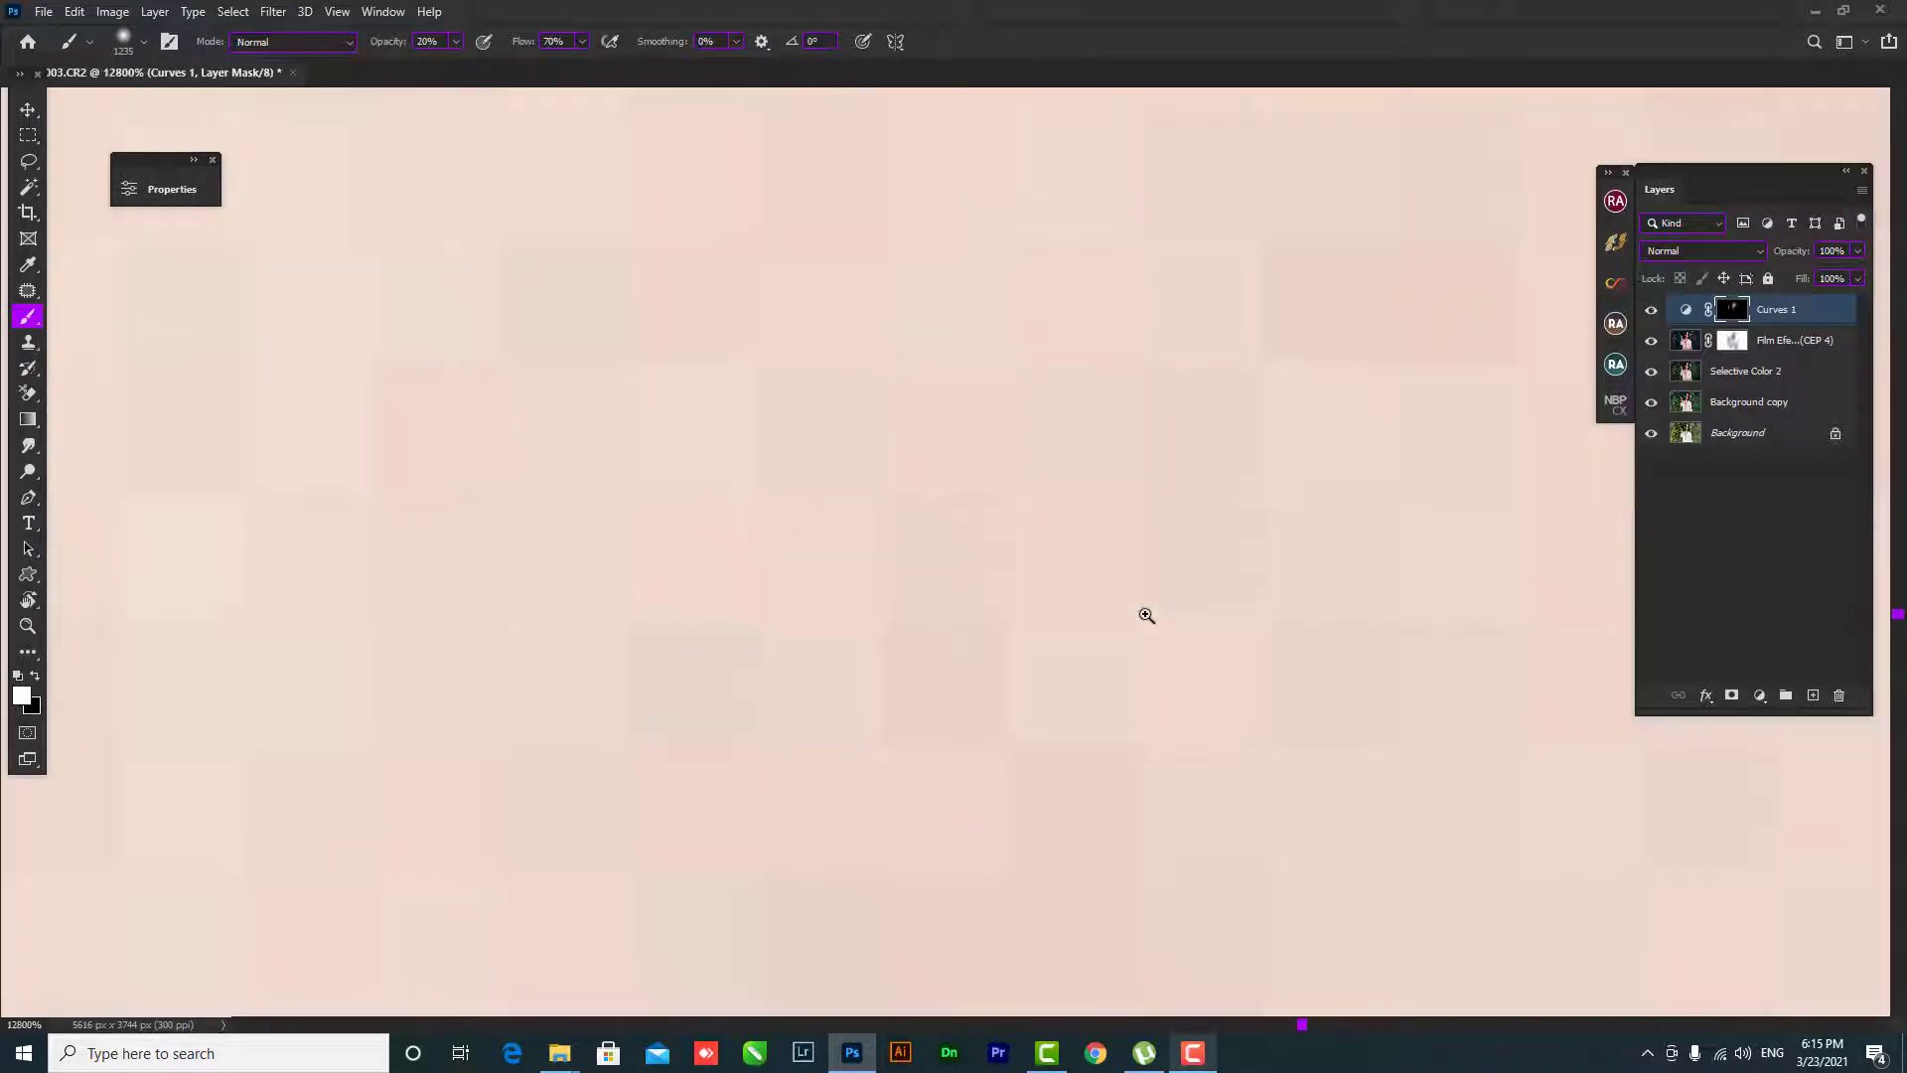
scroll(1144, 622, up, 10)
ctrl+right_click(1144, 622)
right_click(1077, 524)
key(Escape)
key(z)
right_click(1048, 475)
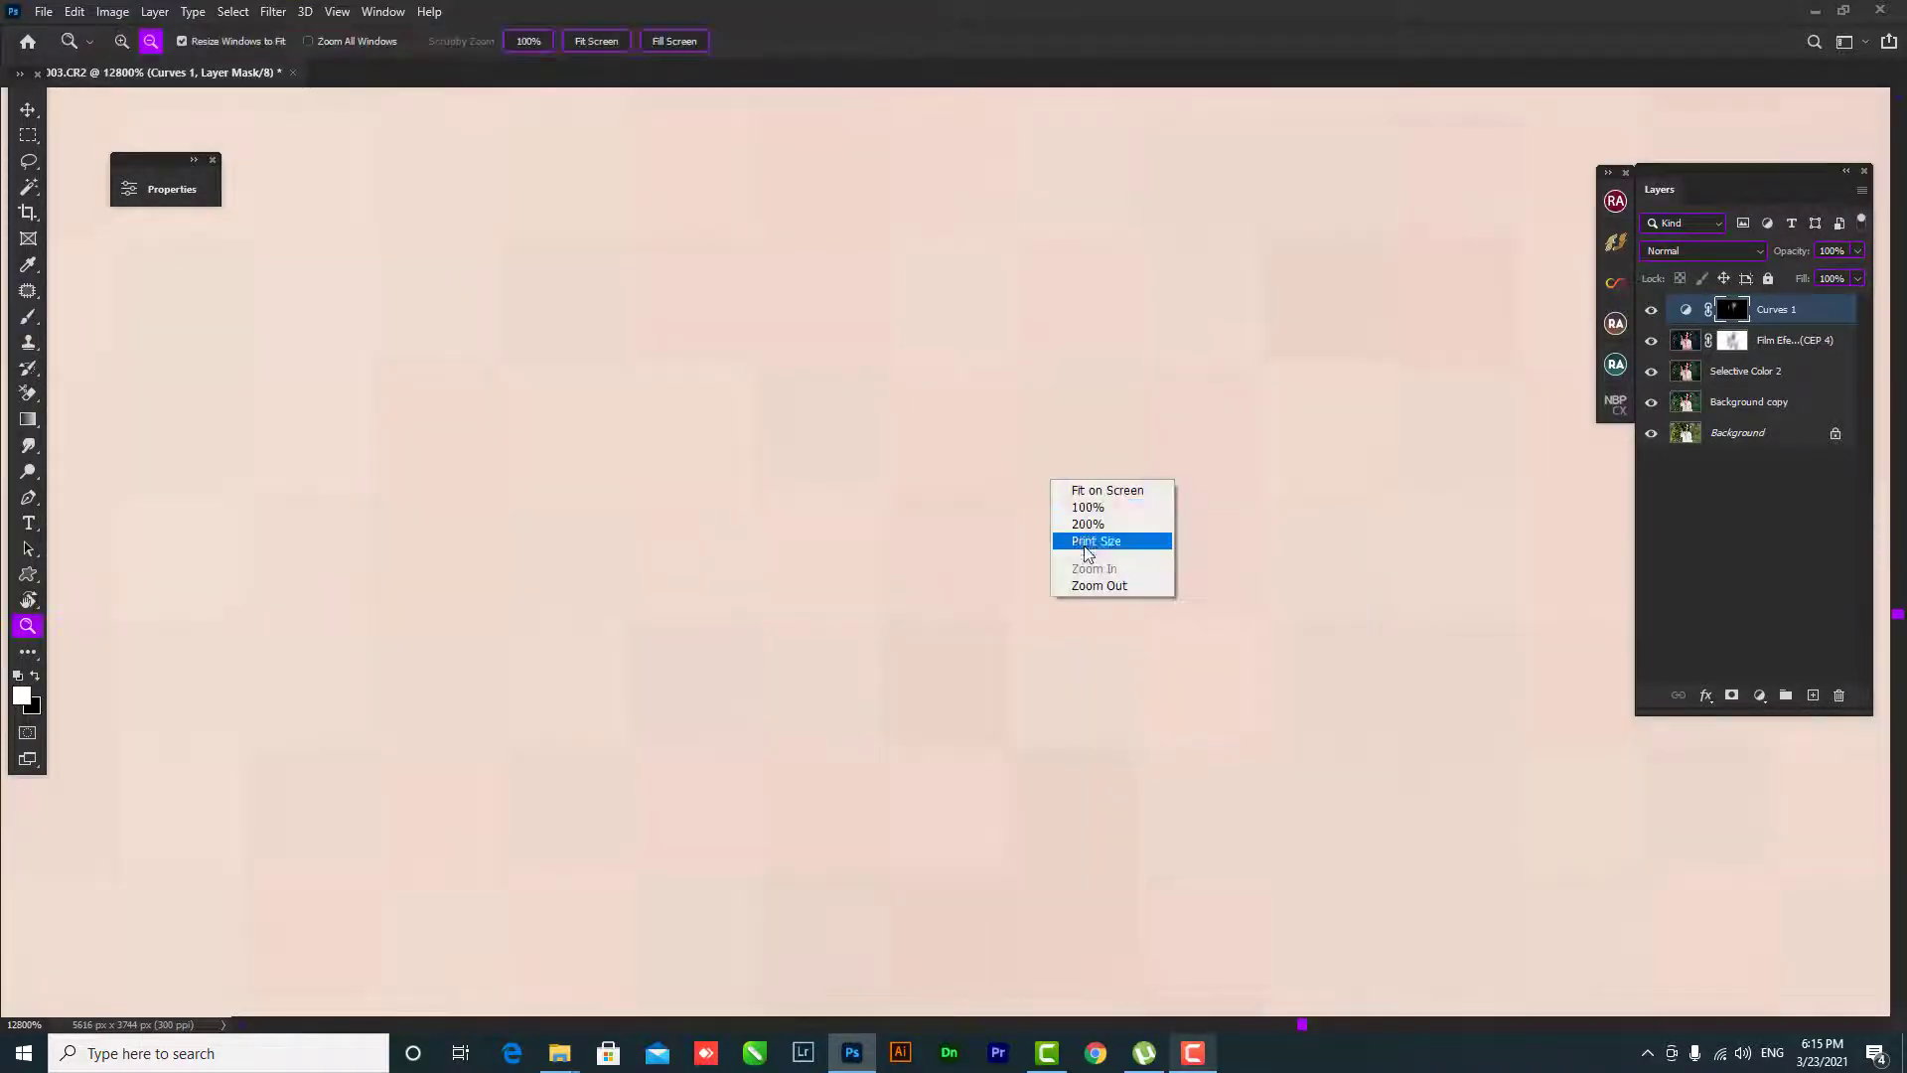
click(1093, 485)
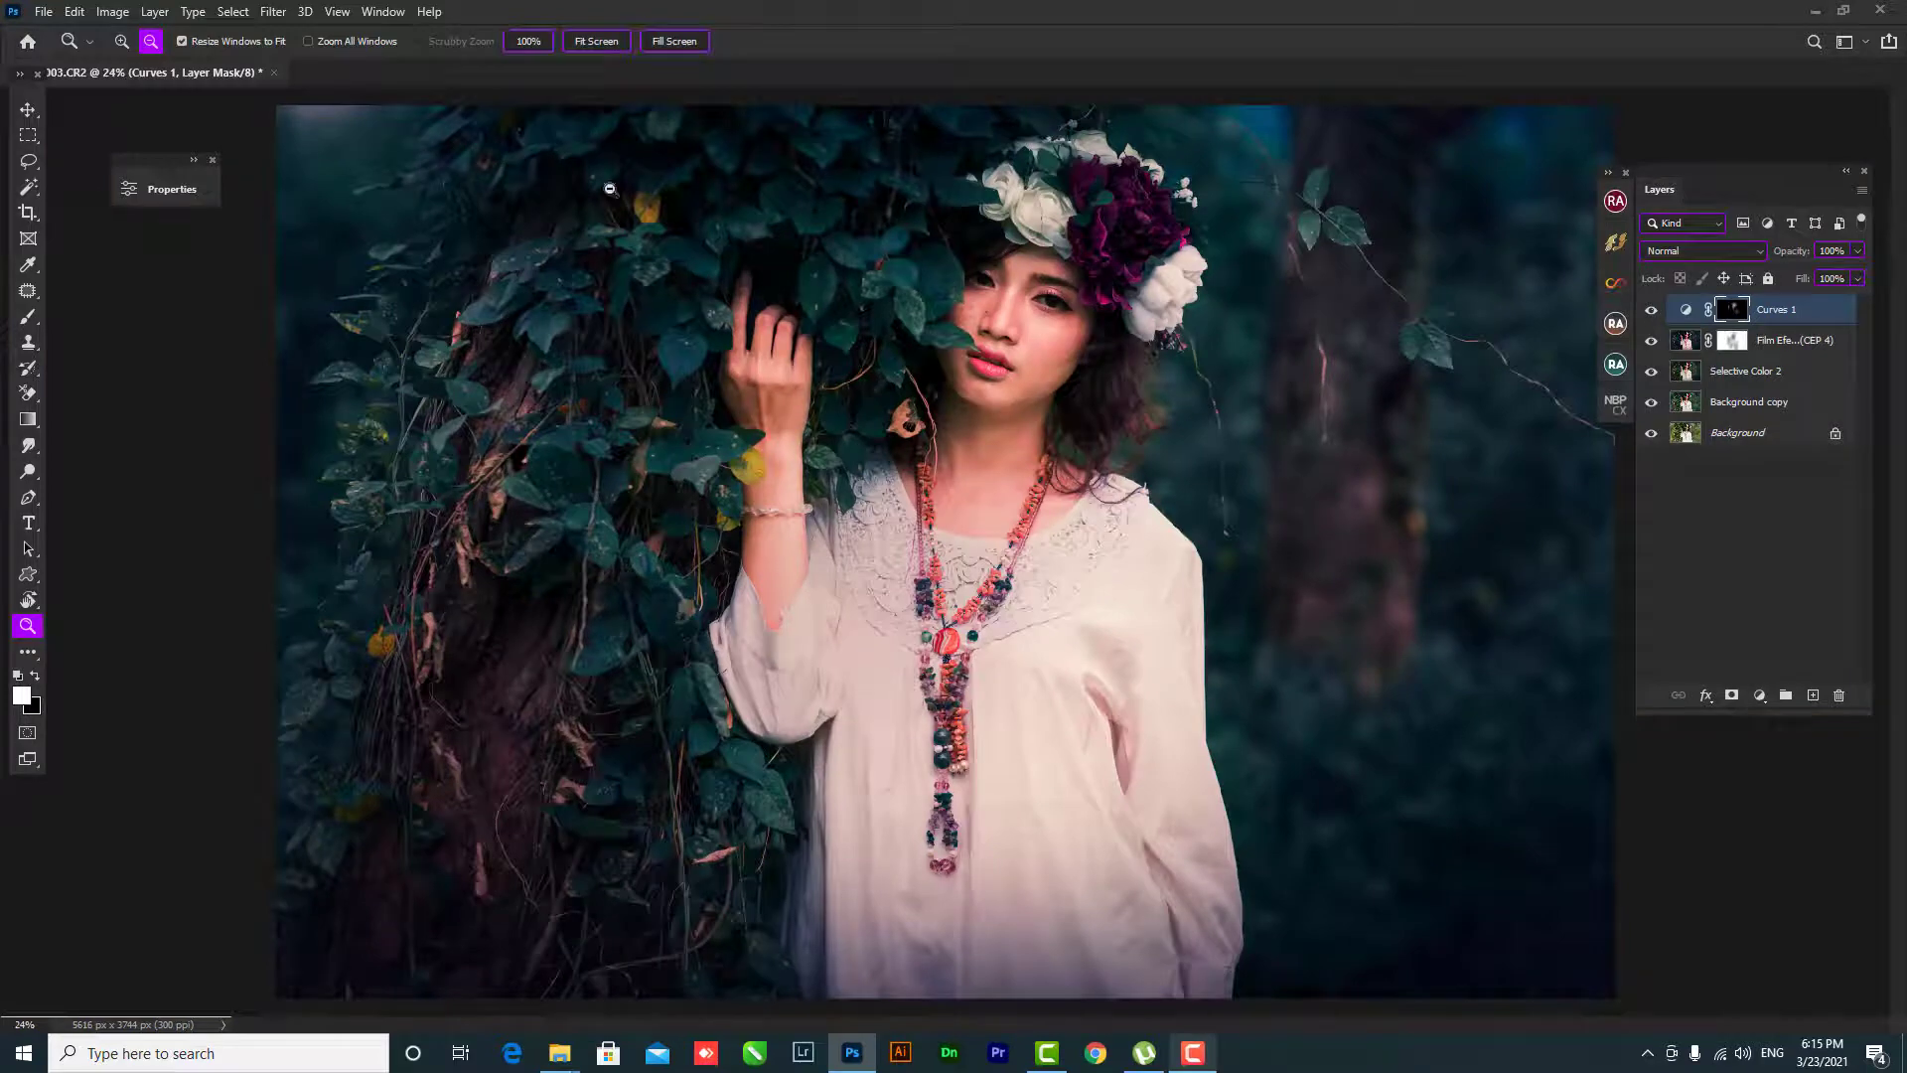
click(631, 97)
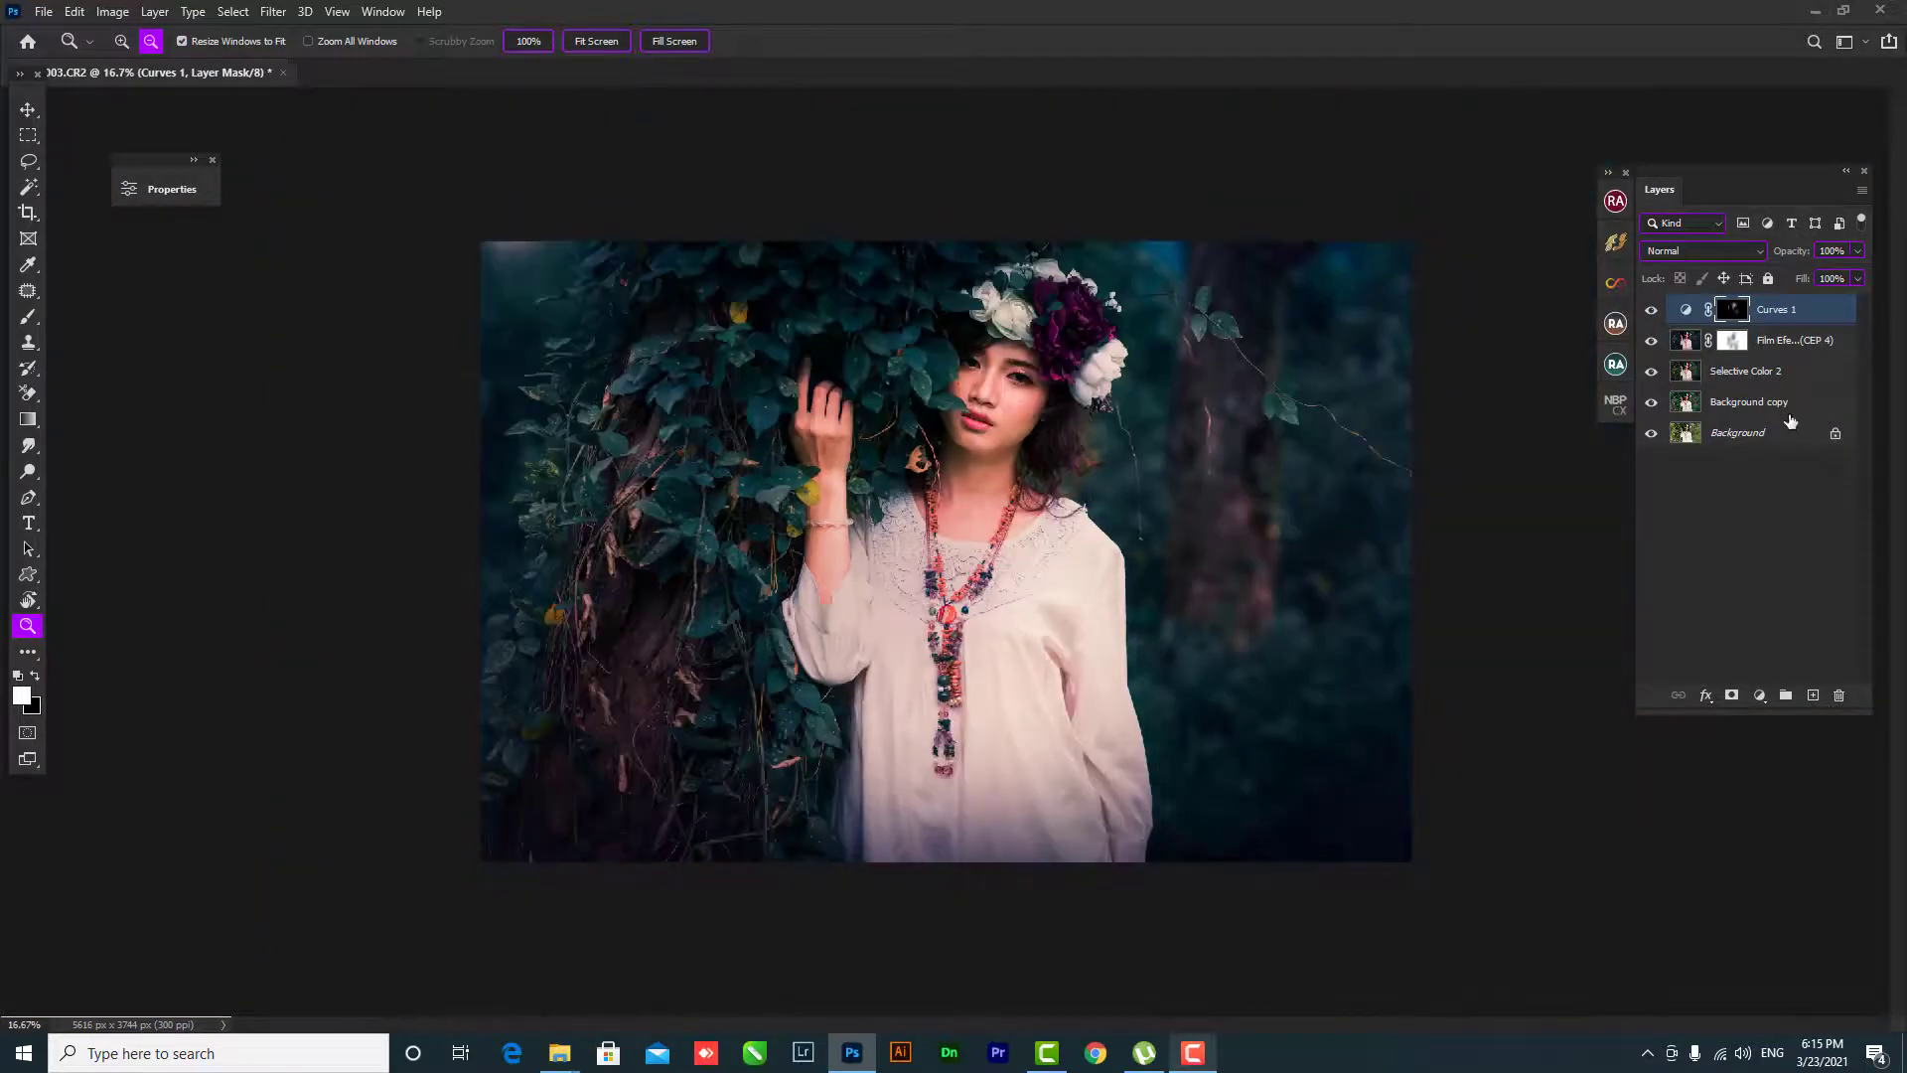
- Compare edits against the original Background, then ready a black brush on Selective Color 2
alt+click(1650, 433)
alt+click(1651, 433)
alt+click(1651, 433)
key(alt+bracketleft)
key(b)
key(x)
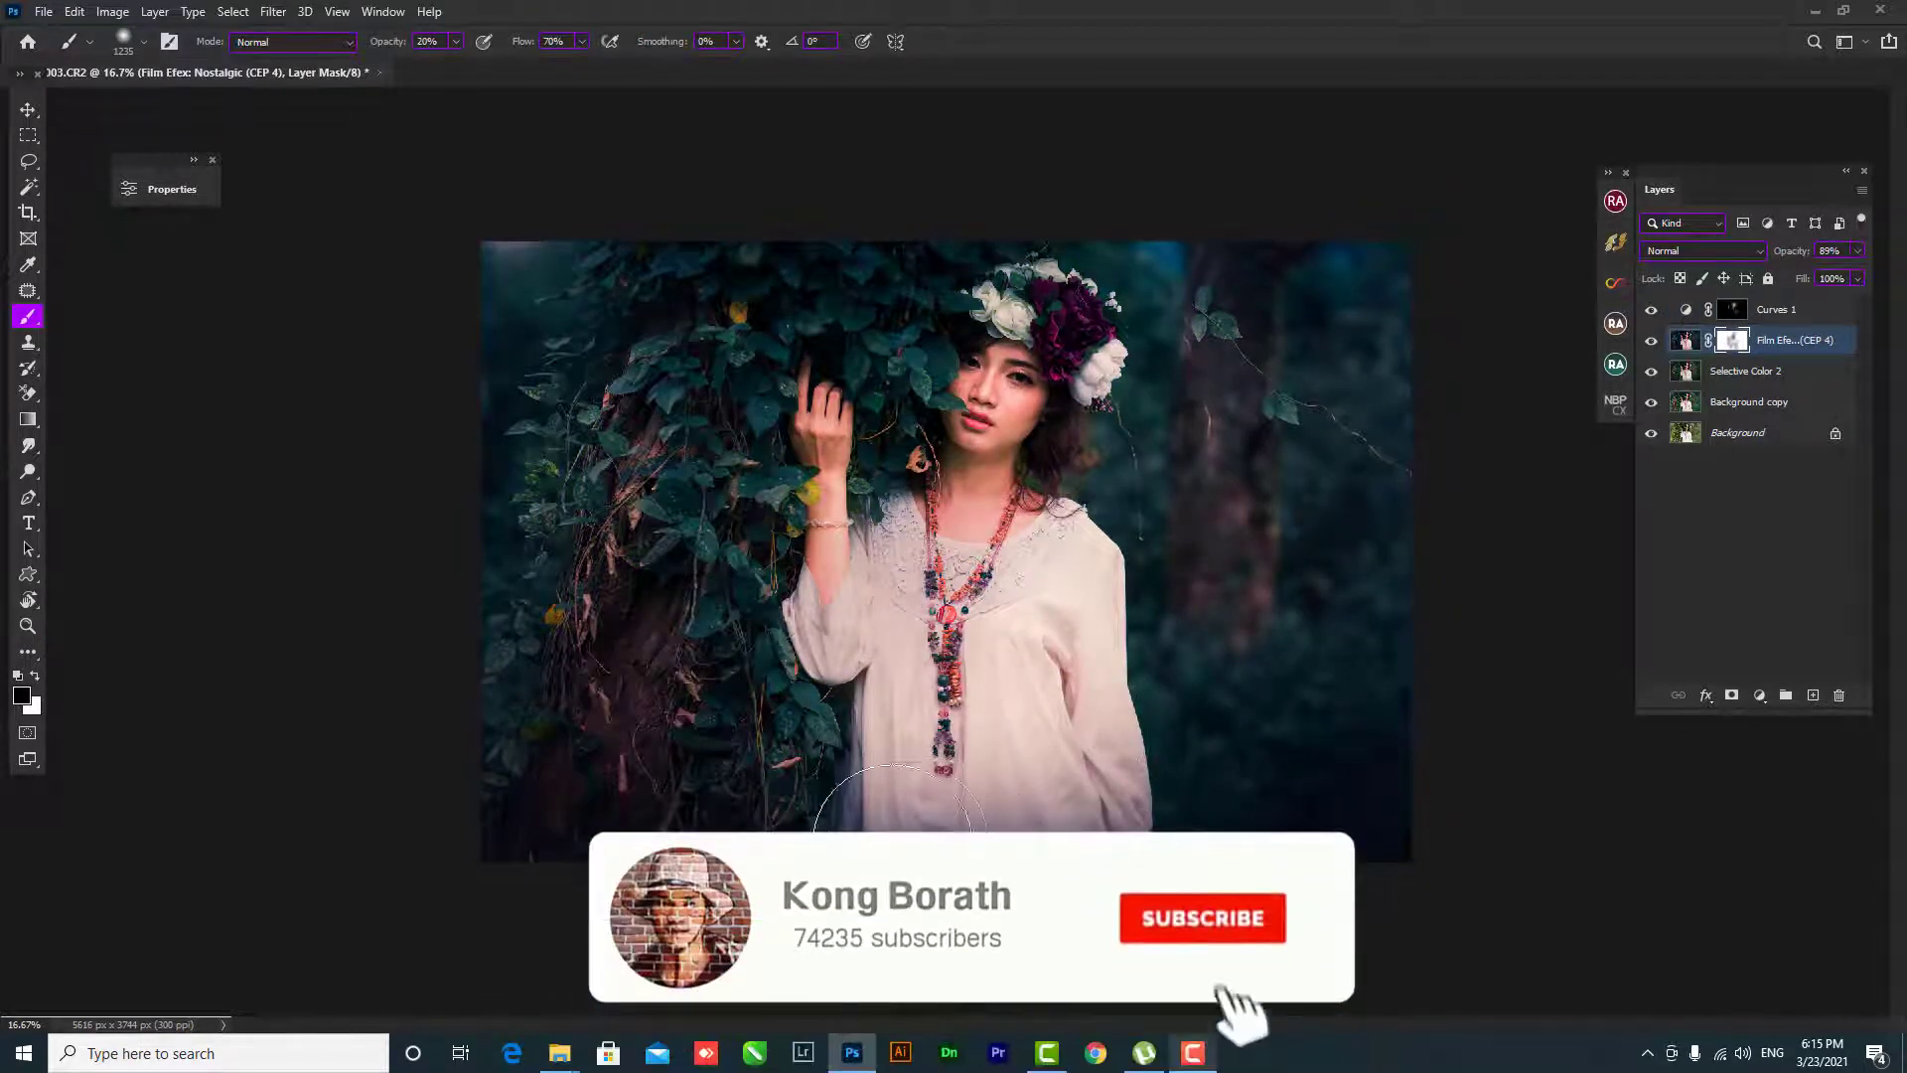
key(alt+bracketleft)
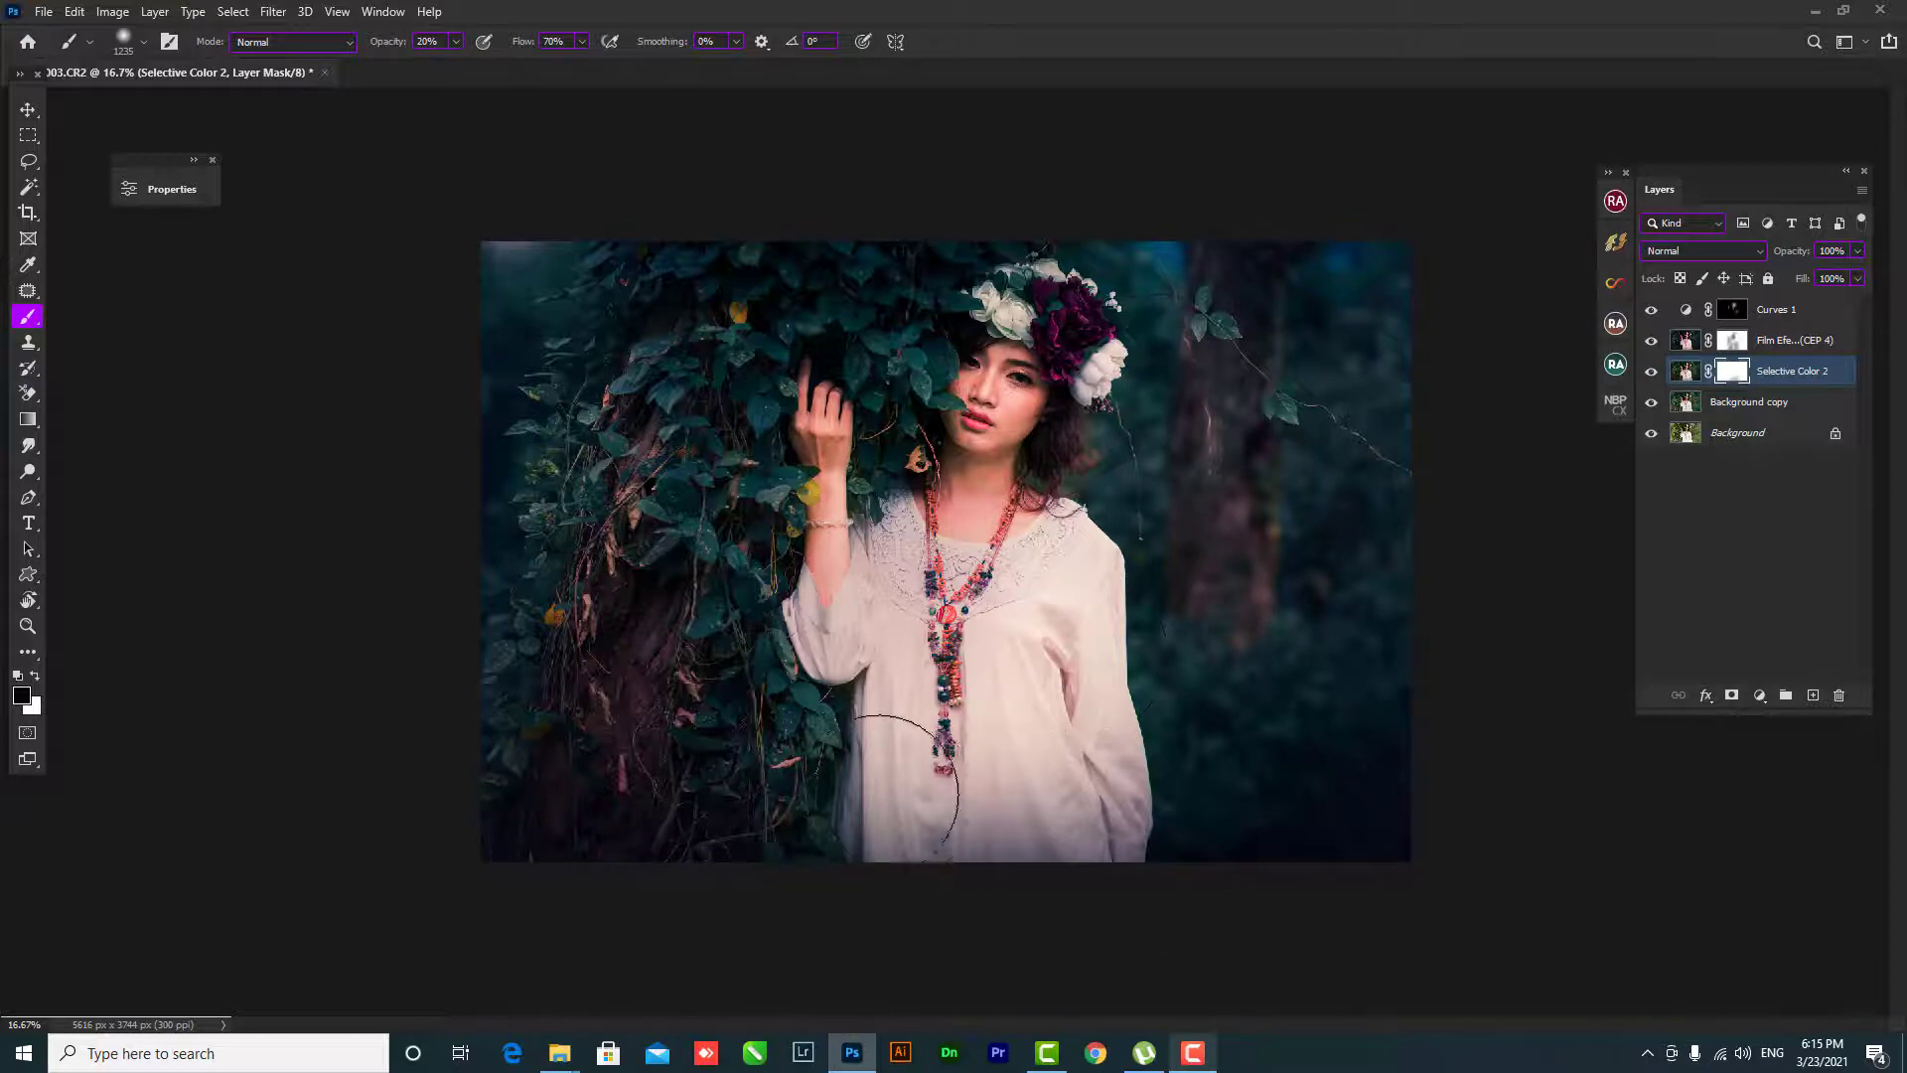
- Recheck before-and-after, then select the layers from Curves 1 down to Background copy
alt+click(1651, 433)
alt+click(1651, 433)
alt+click(1649, 435)
alt+click(1650, 435)
click(1796, 321)
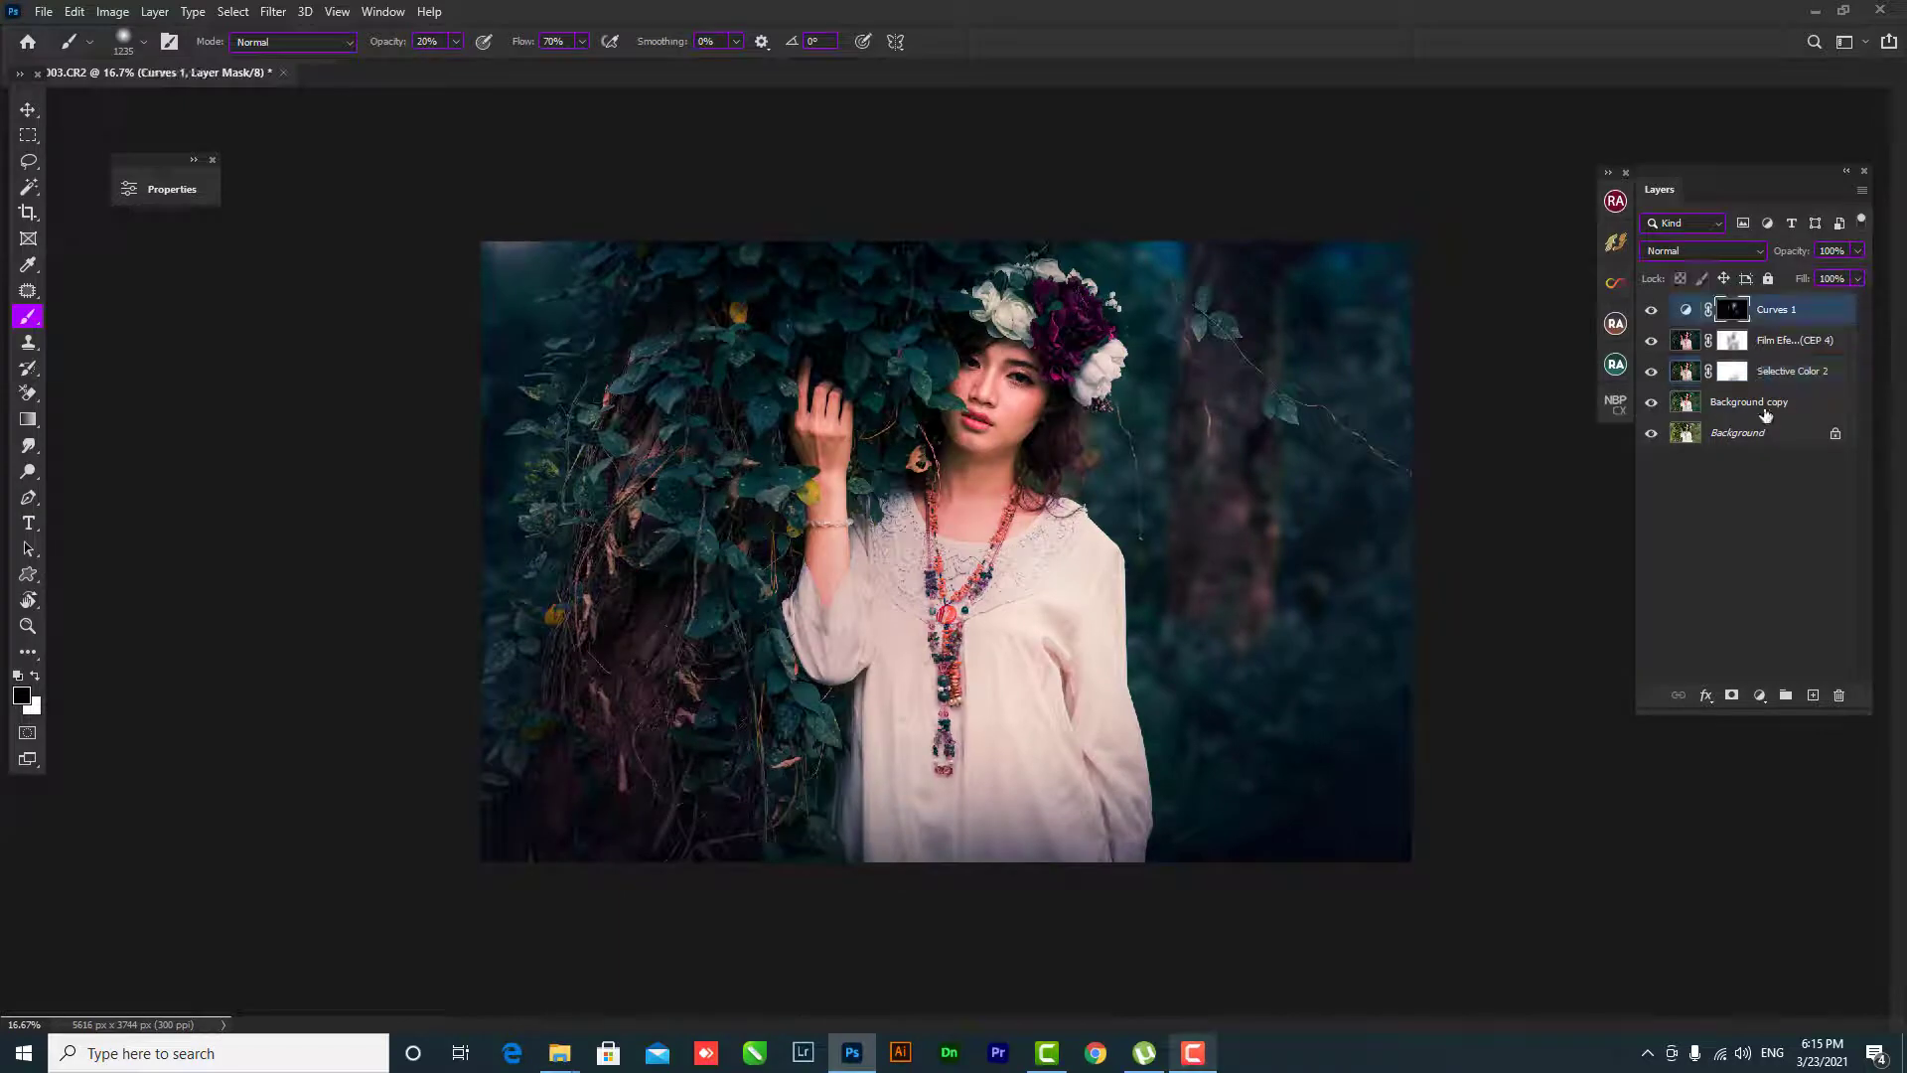
shift+click(1759, 404)
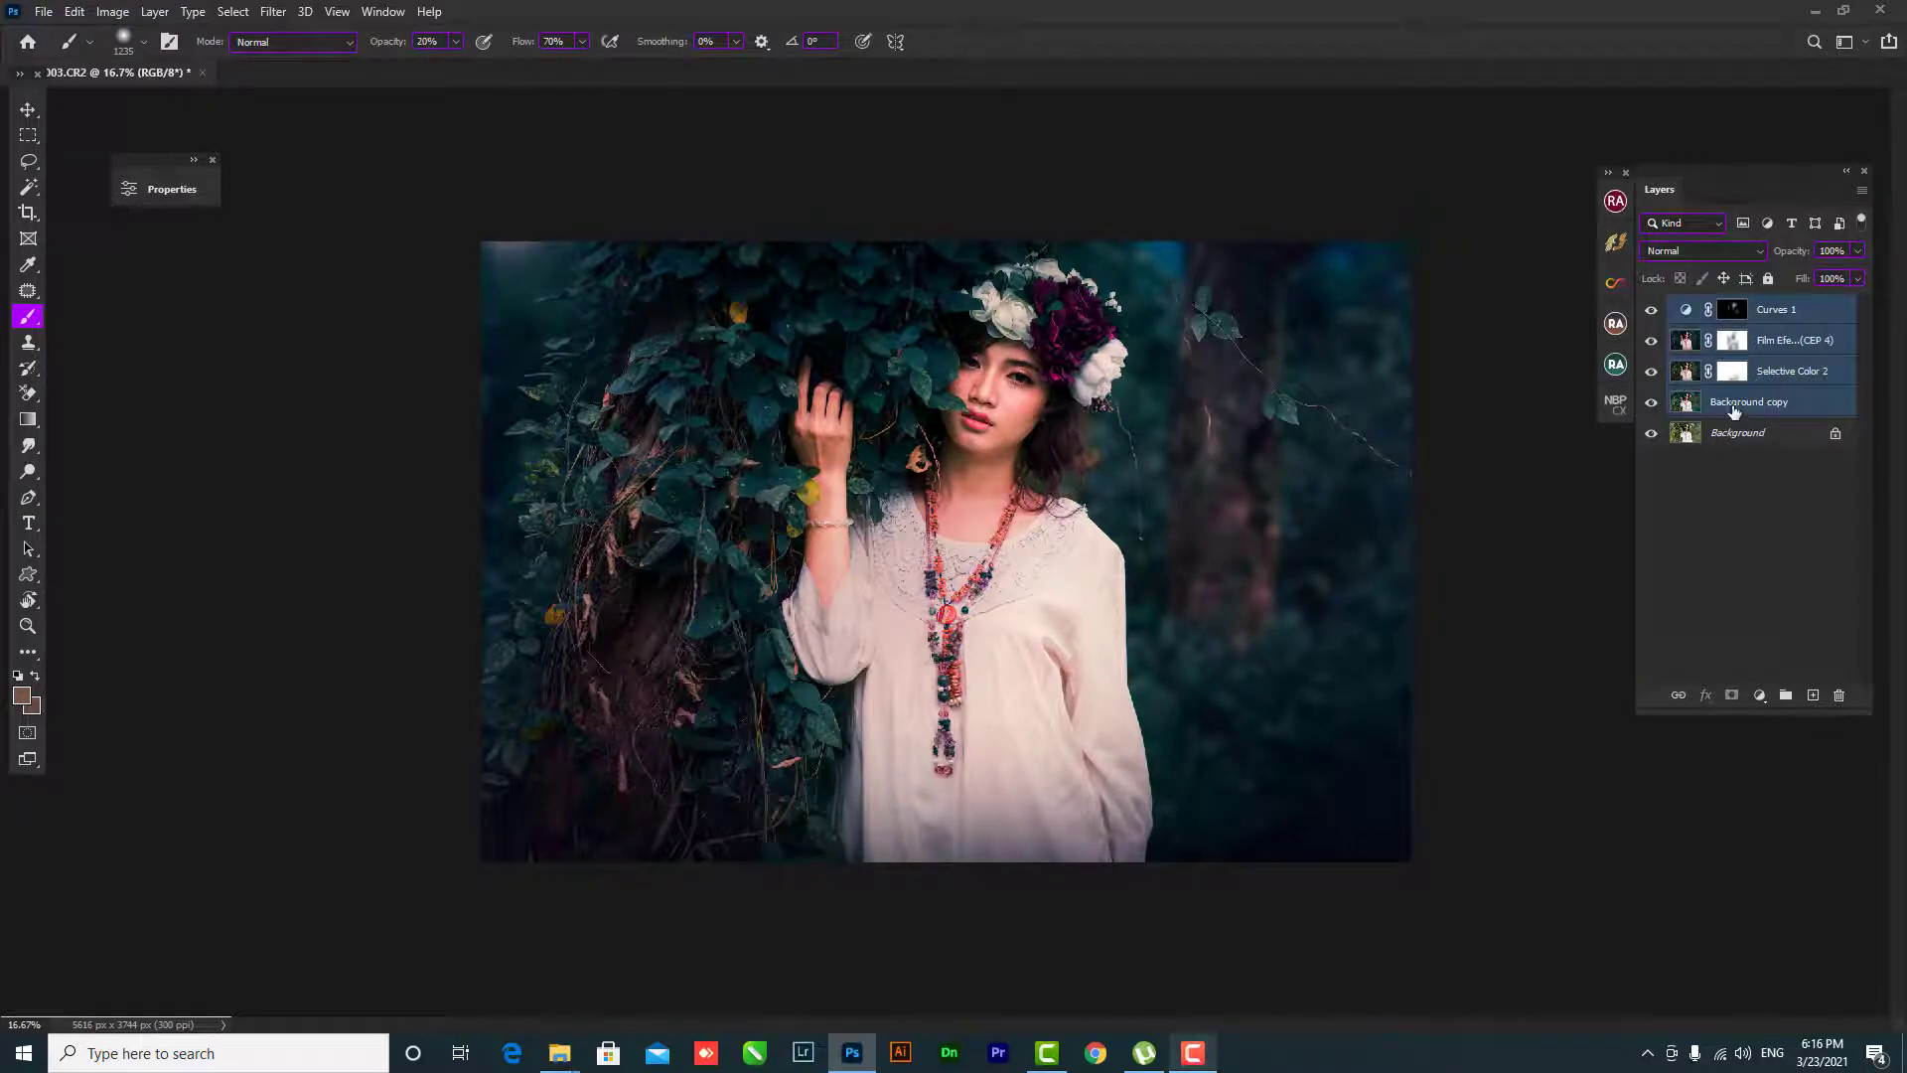
- Merge the four selected edit layers and compare the result with the original
key(ctrl+e)
alt+click(1651, 341)
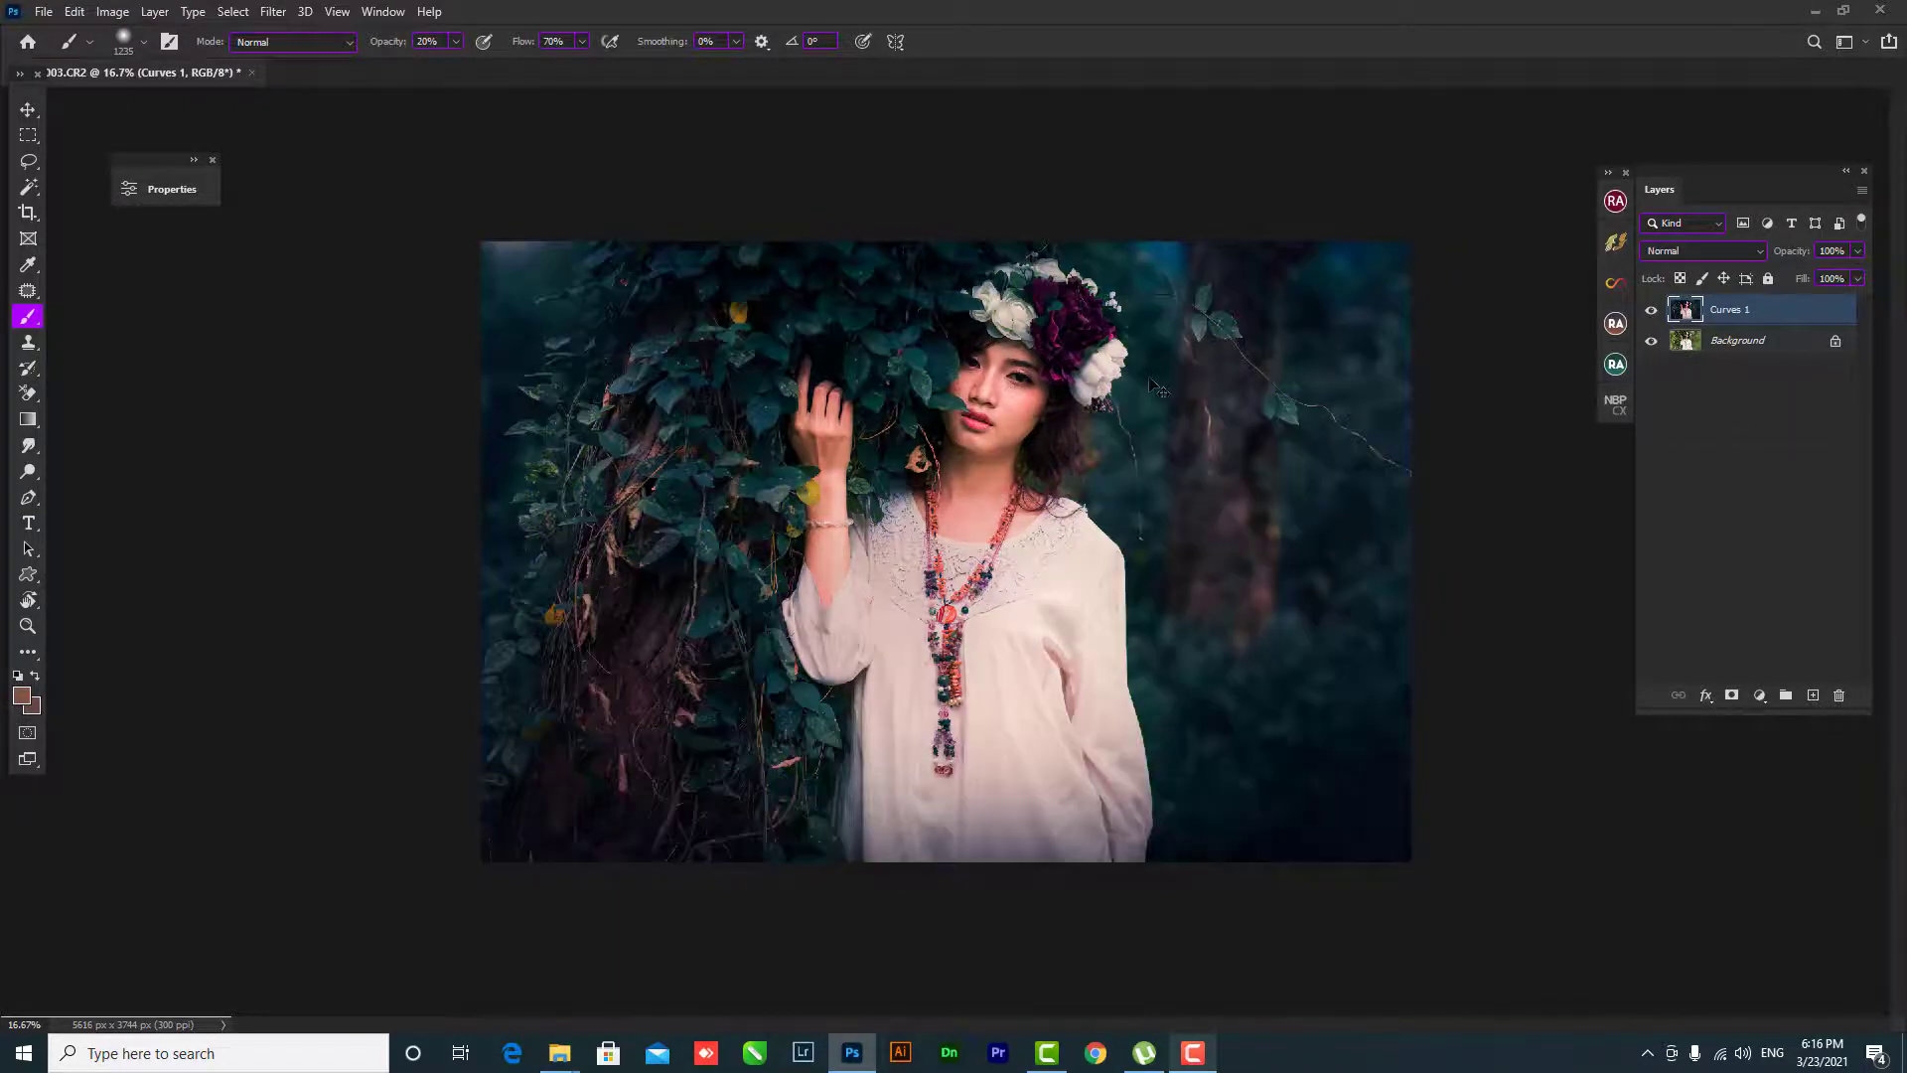
alt+click(1652, 342)
- Add a Selective Color layer with Reds Cyan +12, Magenta -8, Yellow -9, Black +13 at 66% opacity
click(1759, 697)
click(1788, 669)
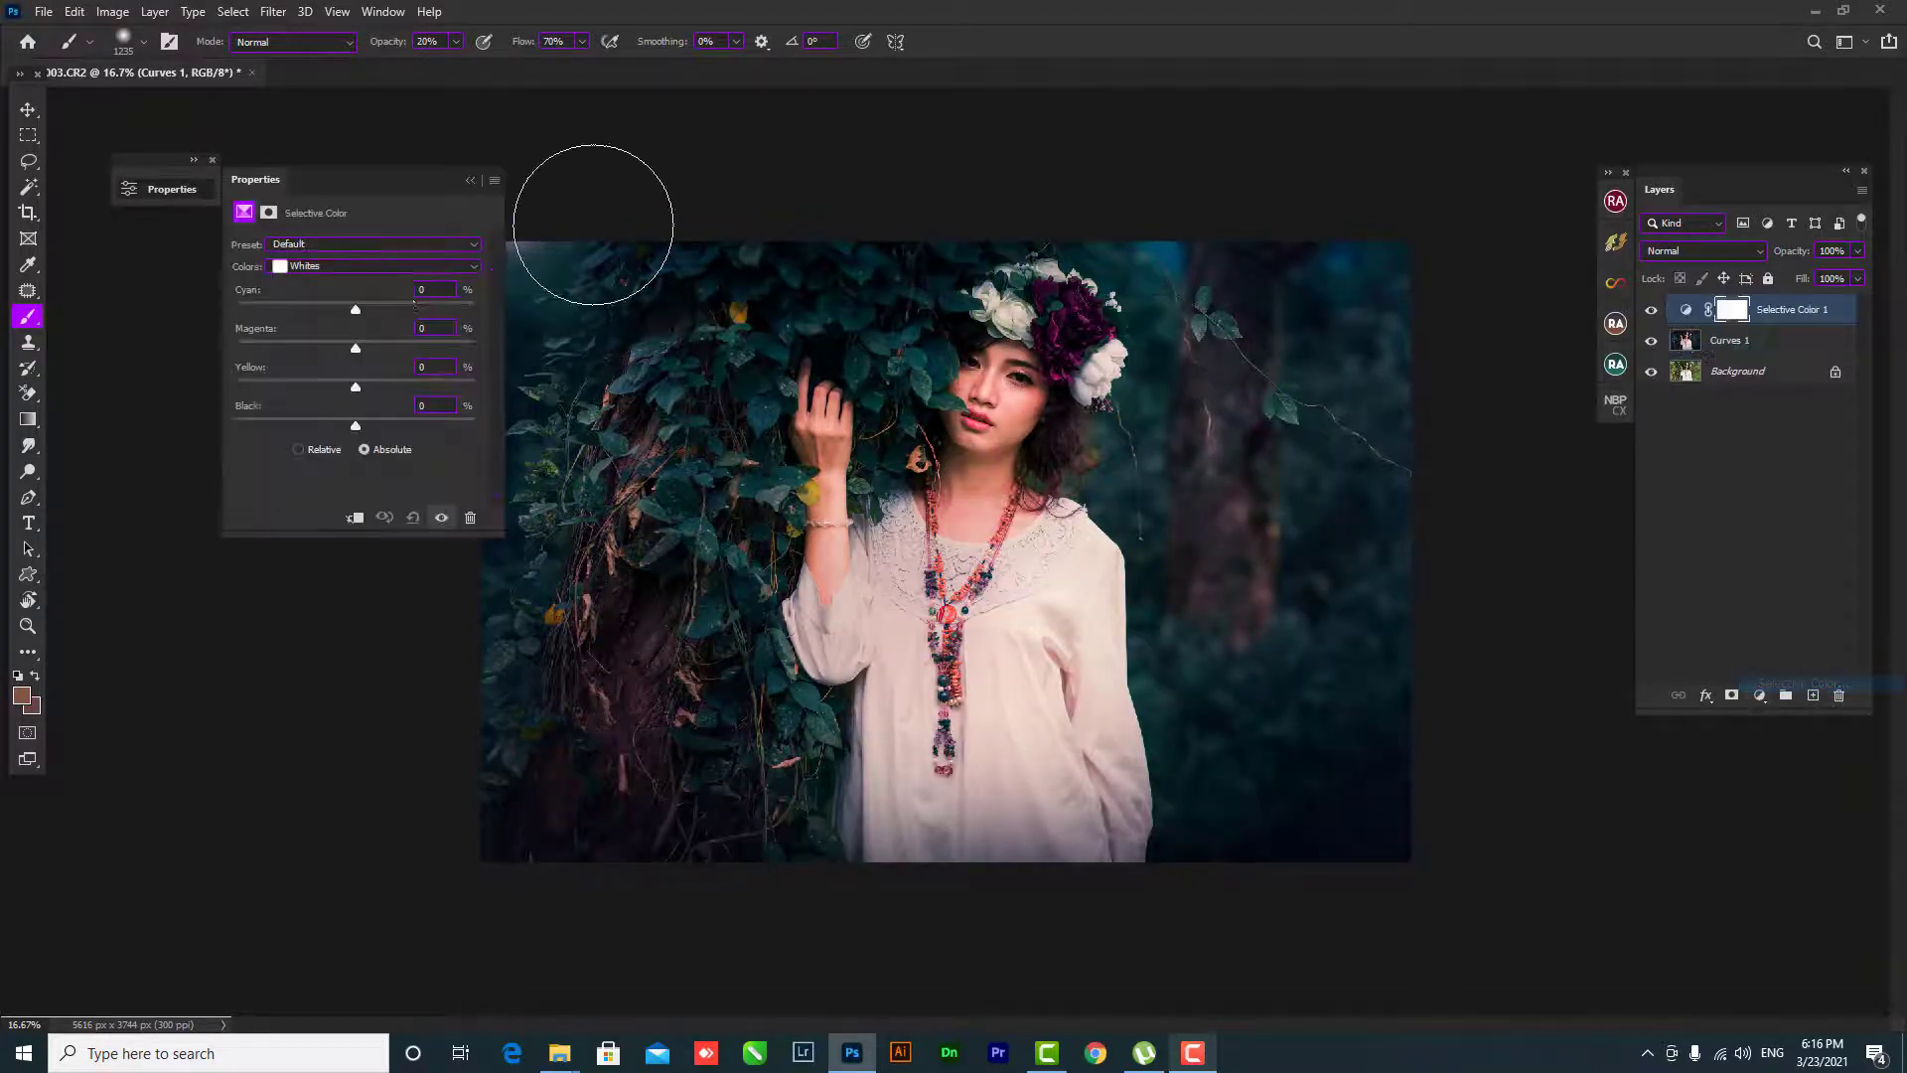
click(333, 267)
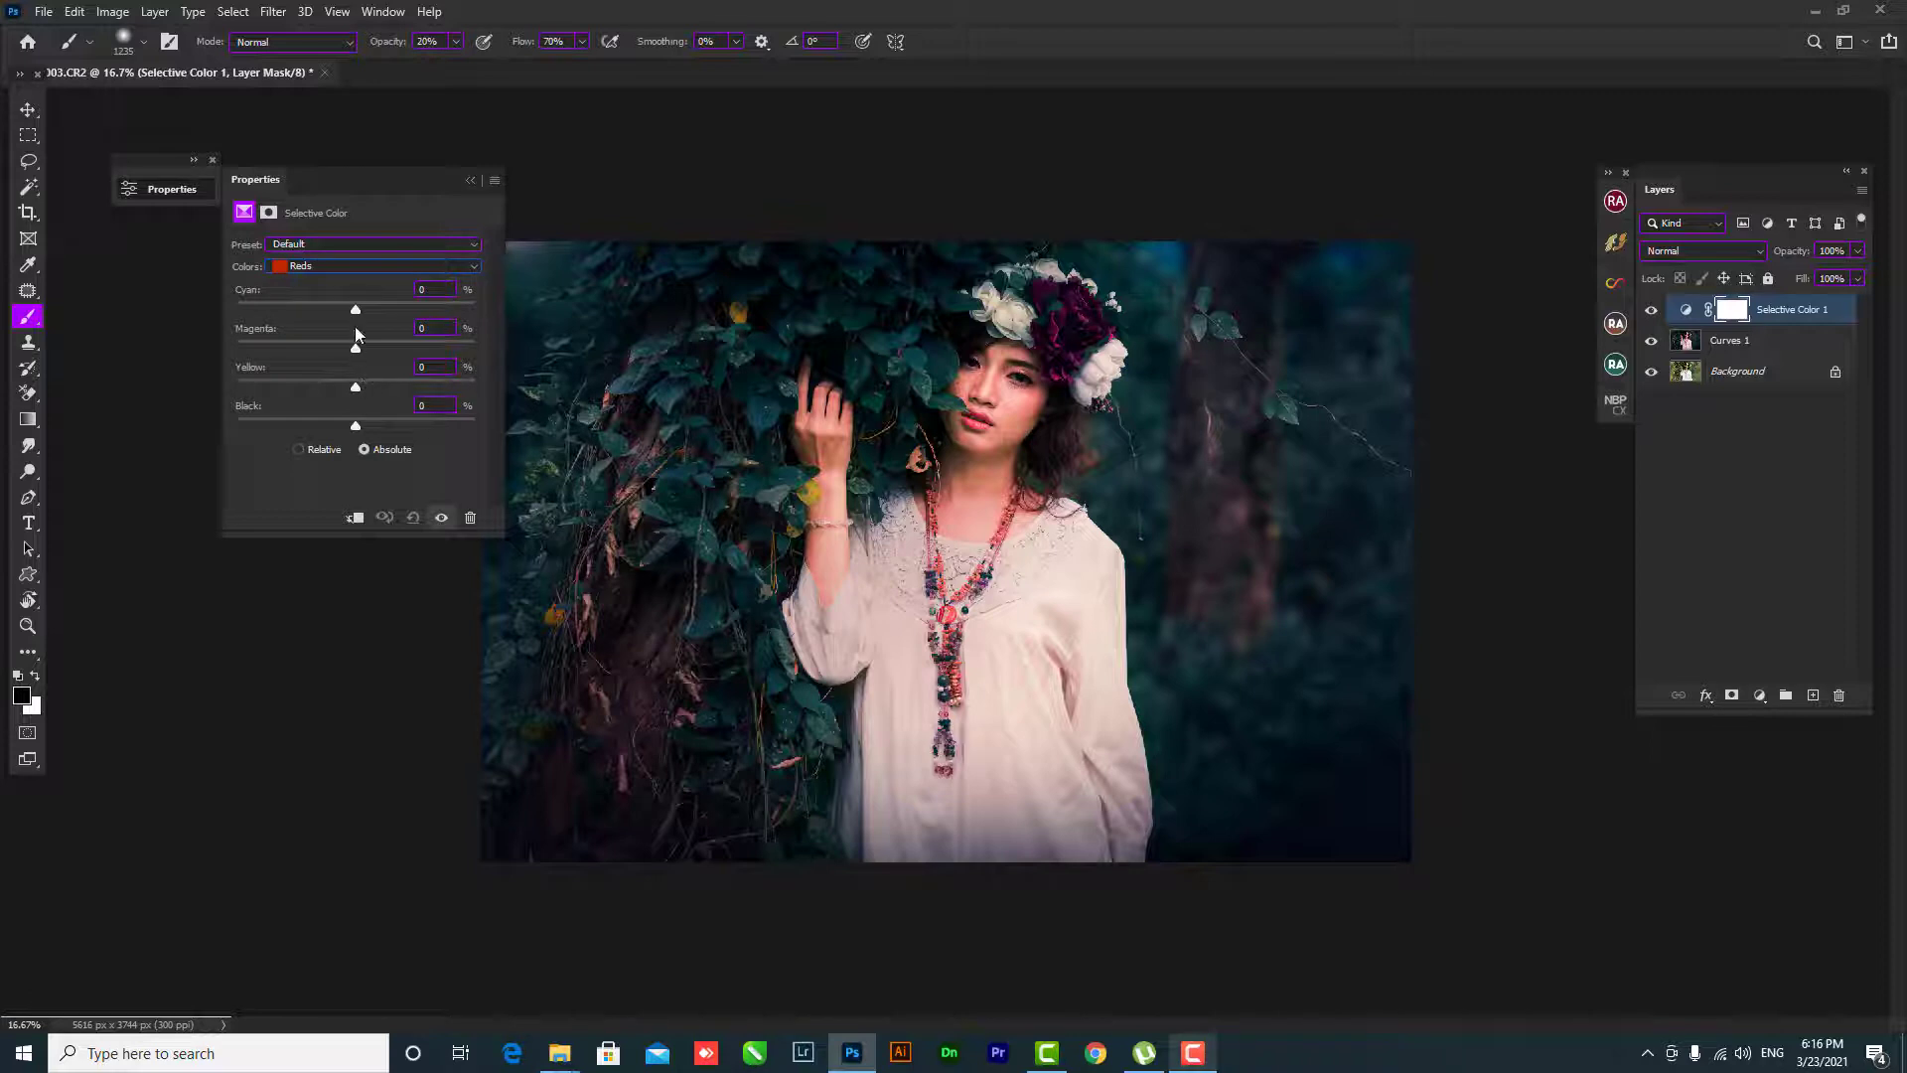
drag(355, 345, 348, 386)
drag(356, 310, 363, 313)
drag(356, 426, 371, 425)
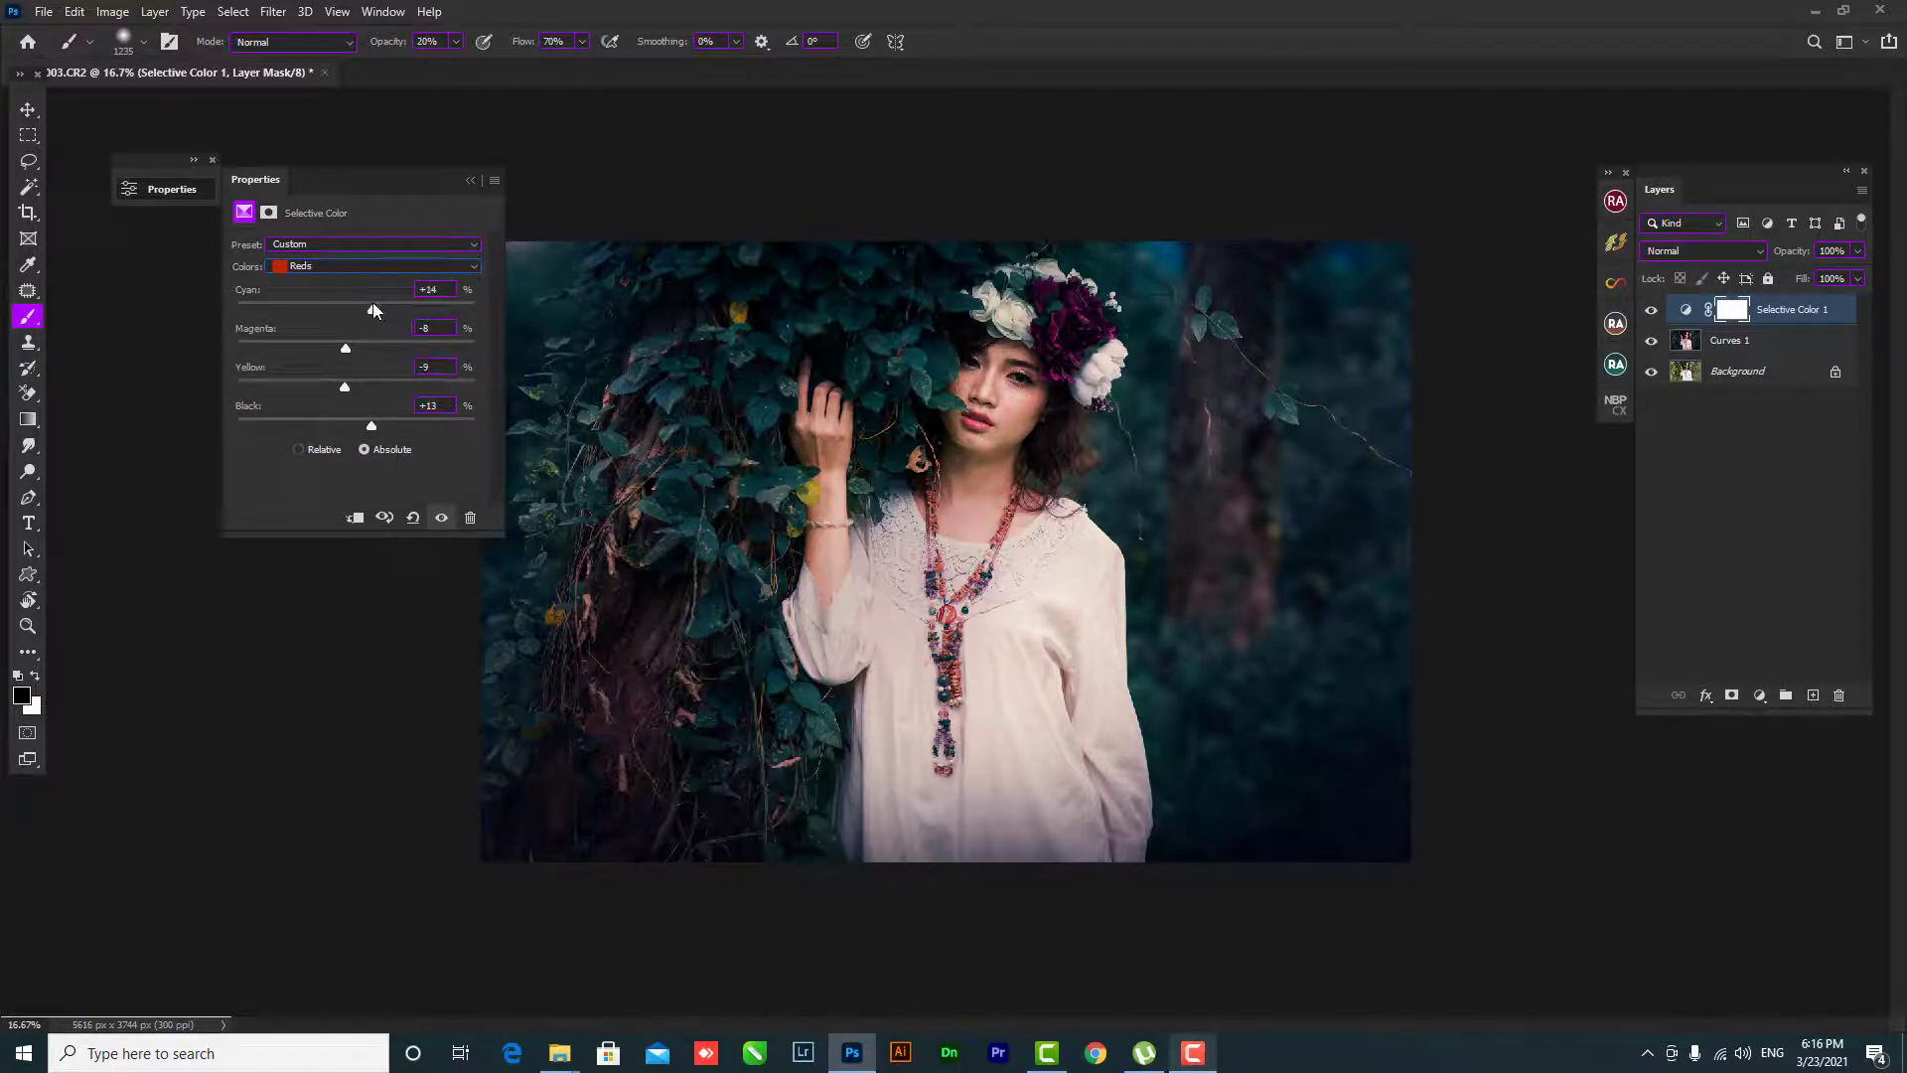
click(1685, 309)
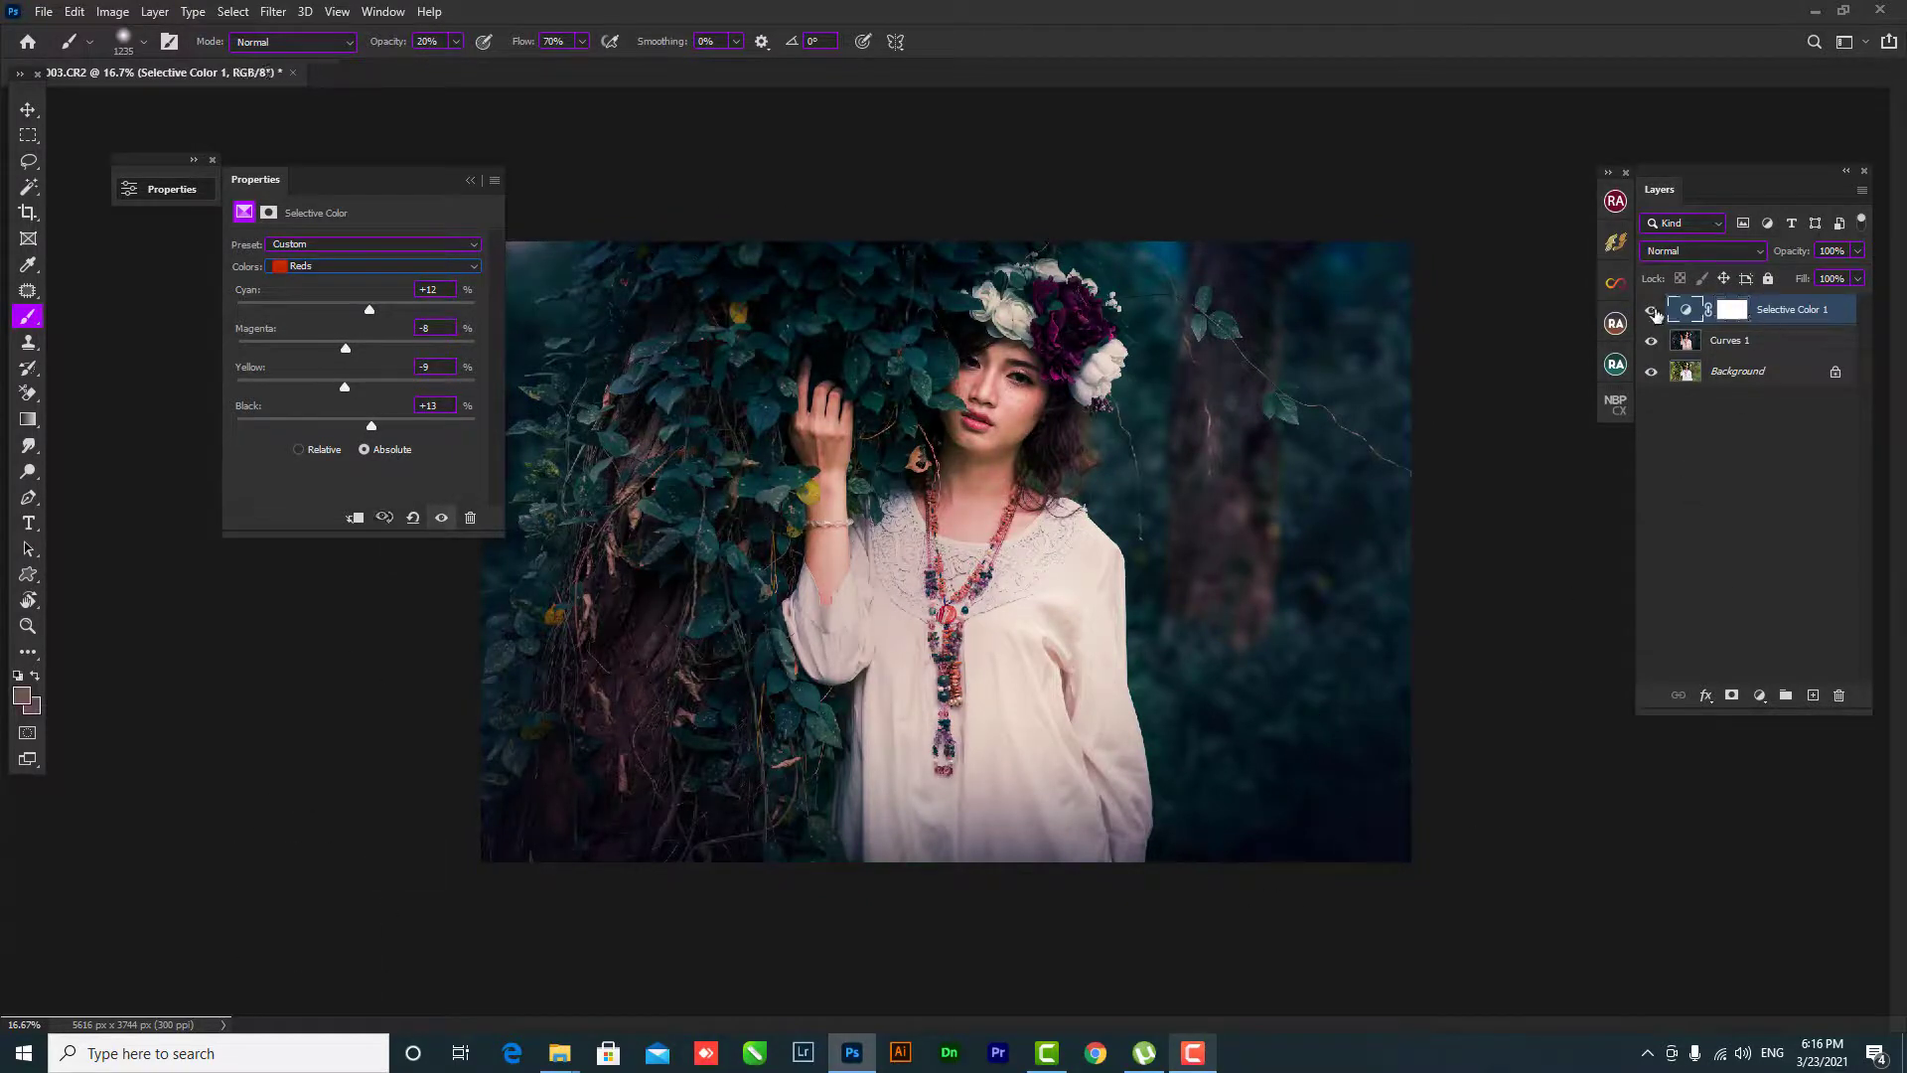
click(1652, 311)
drag(1852, 257, 1835, 286)
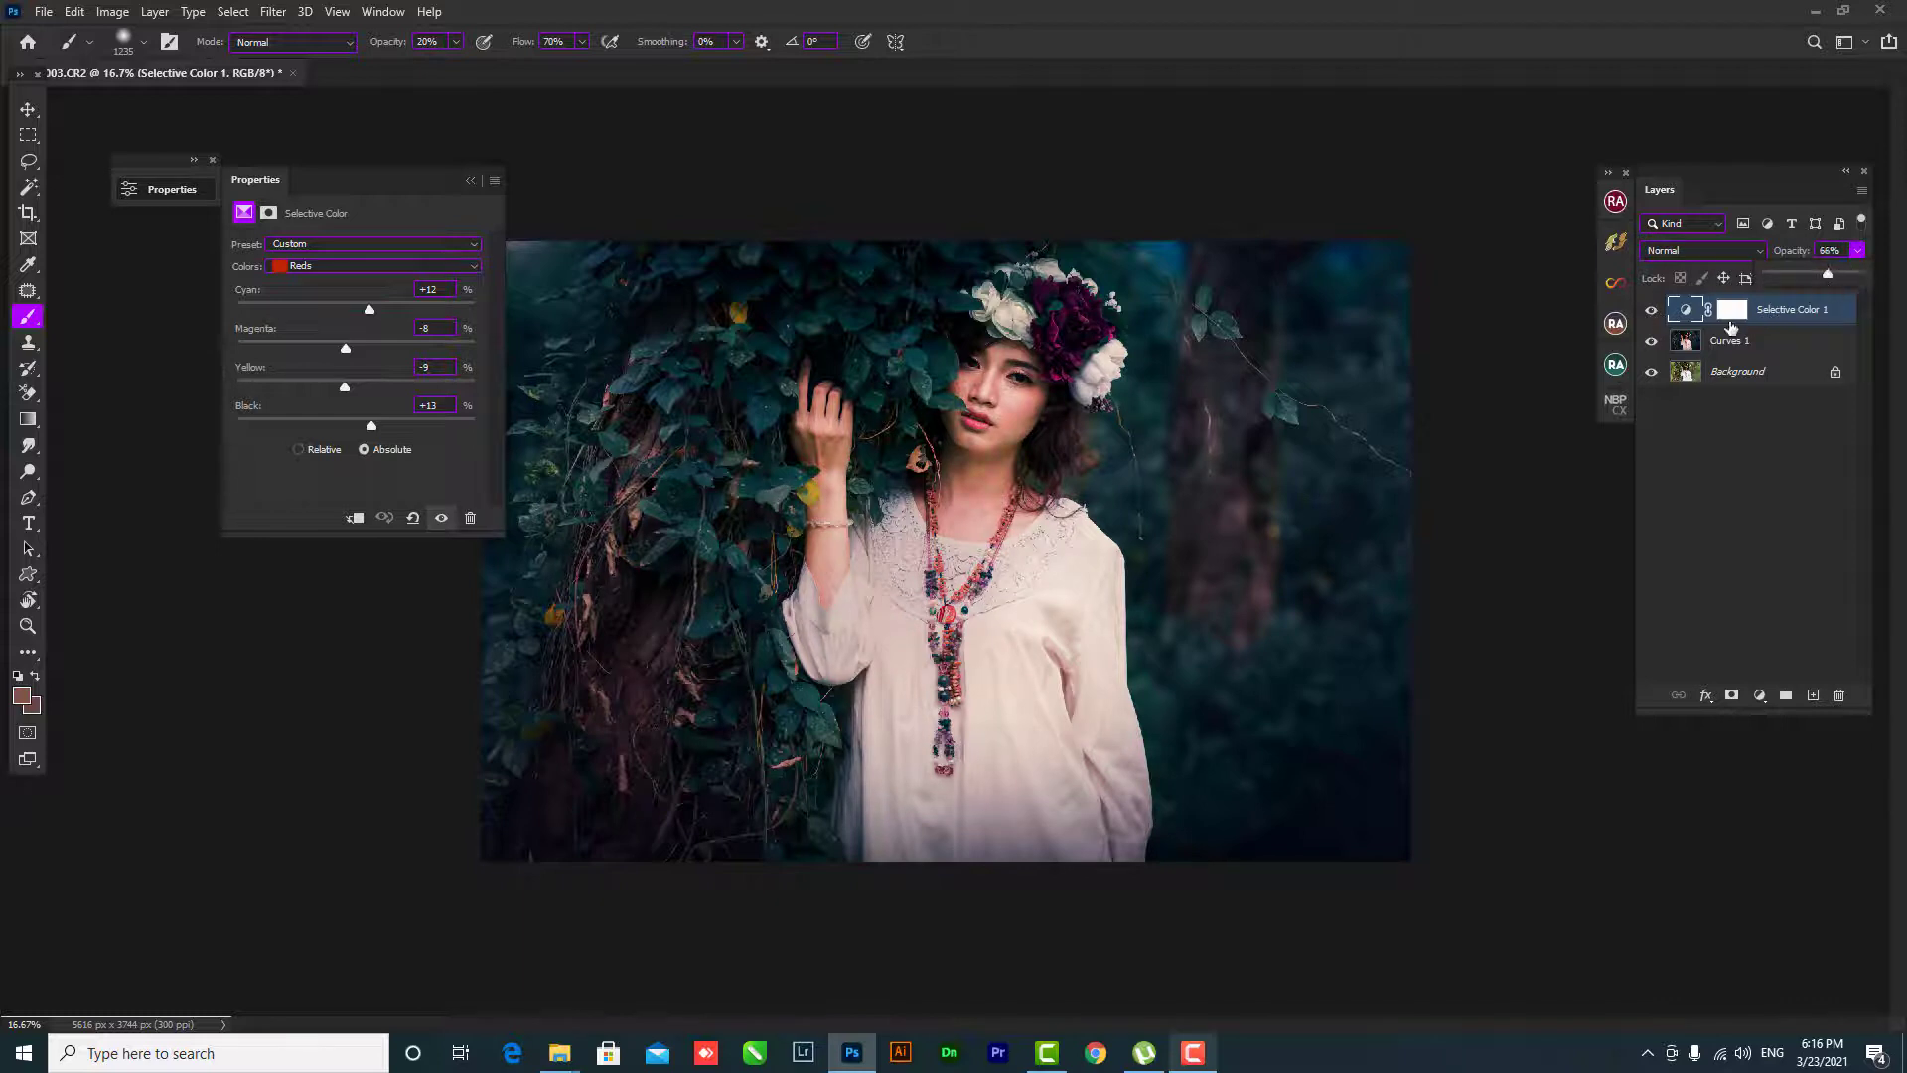
click(1667, 310)
- Merge Selective Color 1 with the Curves 1 layer into one layer above Background
key(ctrl+alt+shift+a)
click(469, 179)
click(1788, 344)
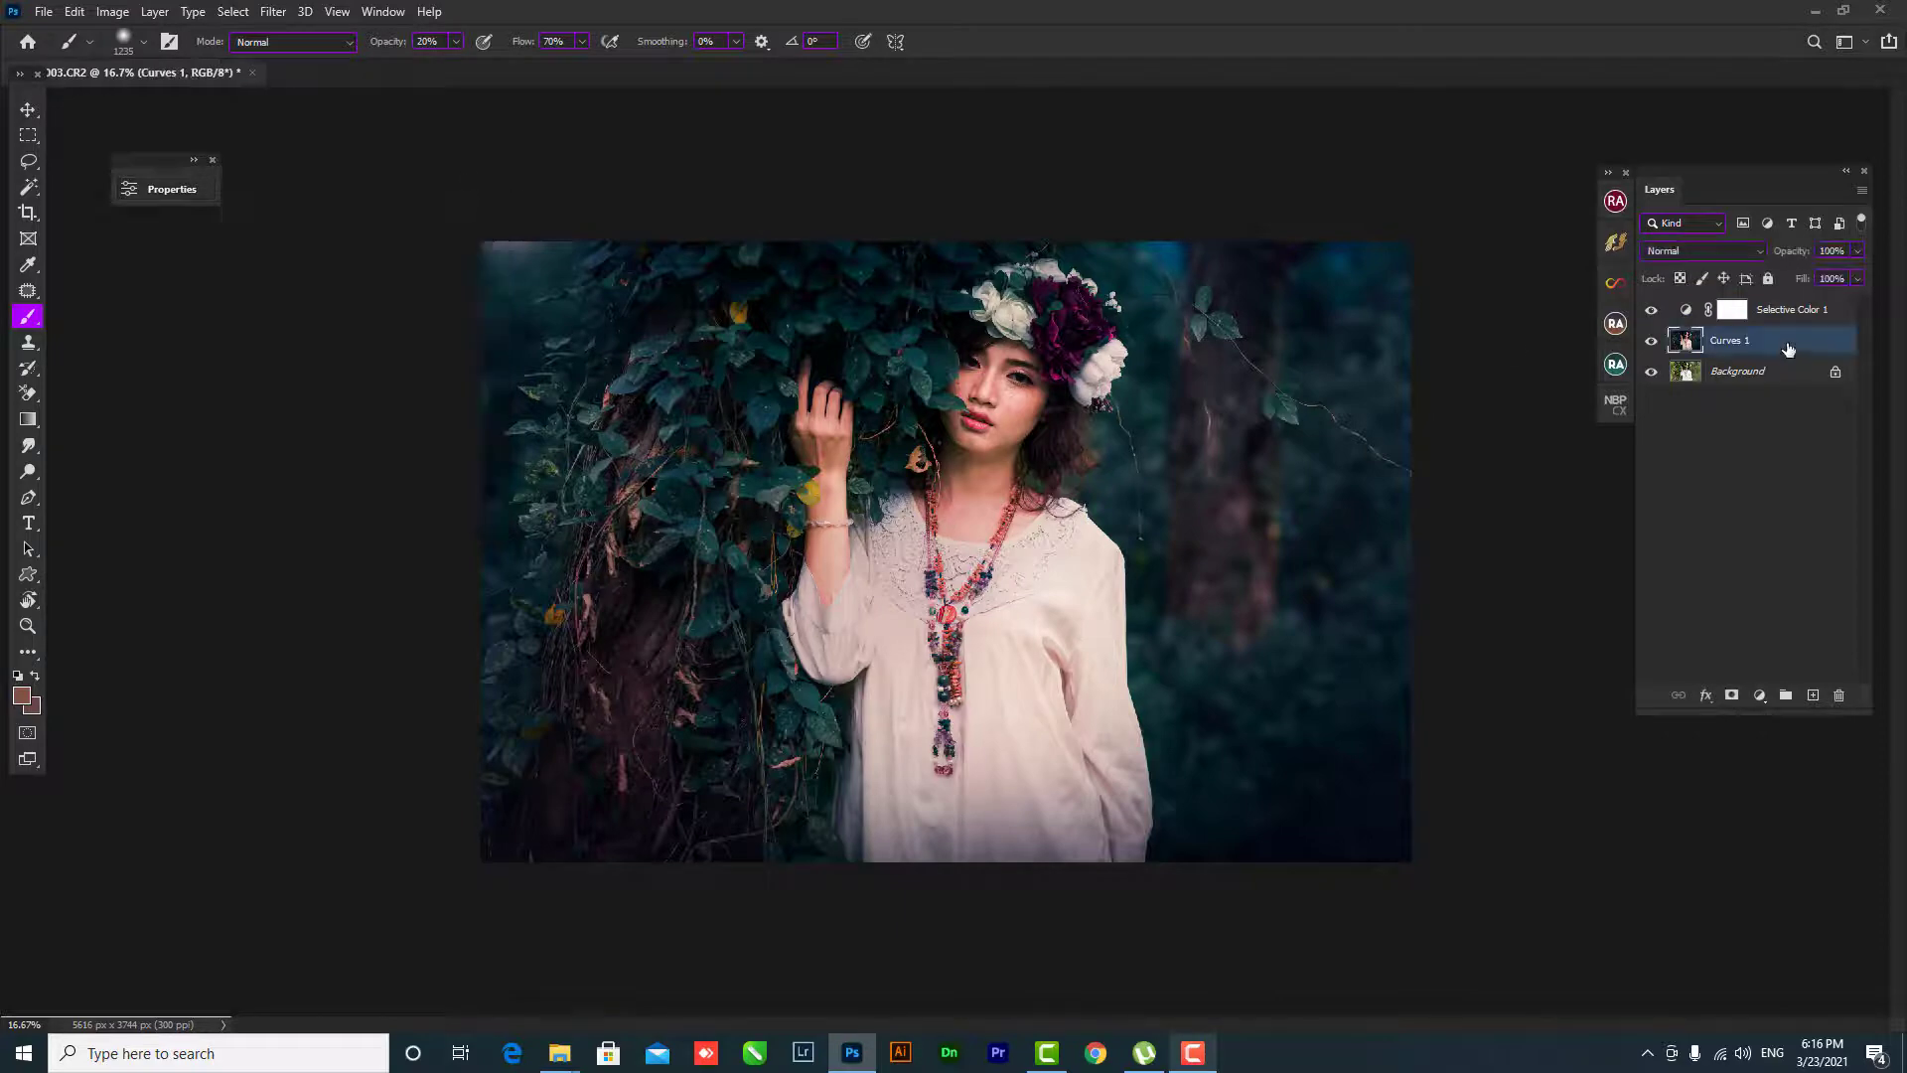
shift+click(1813, 319)
key(ctrl+e)
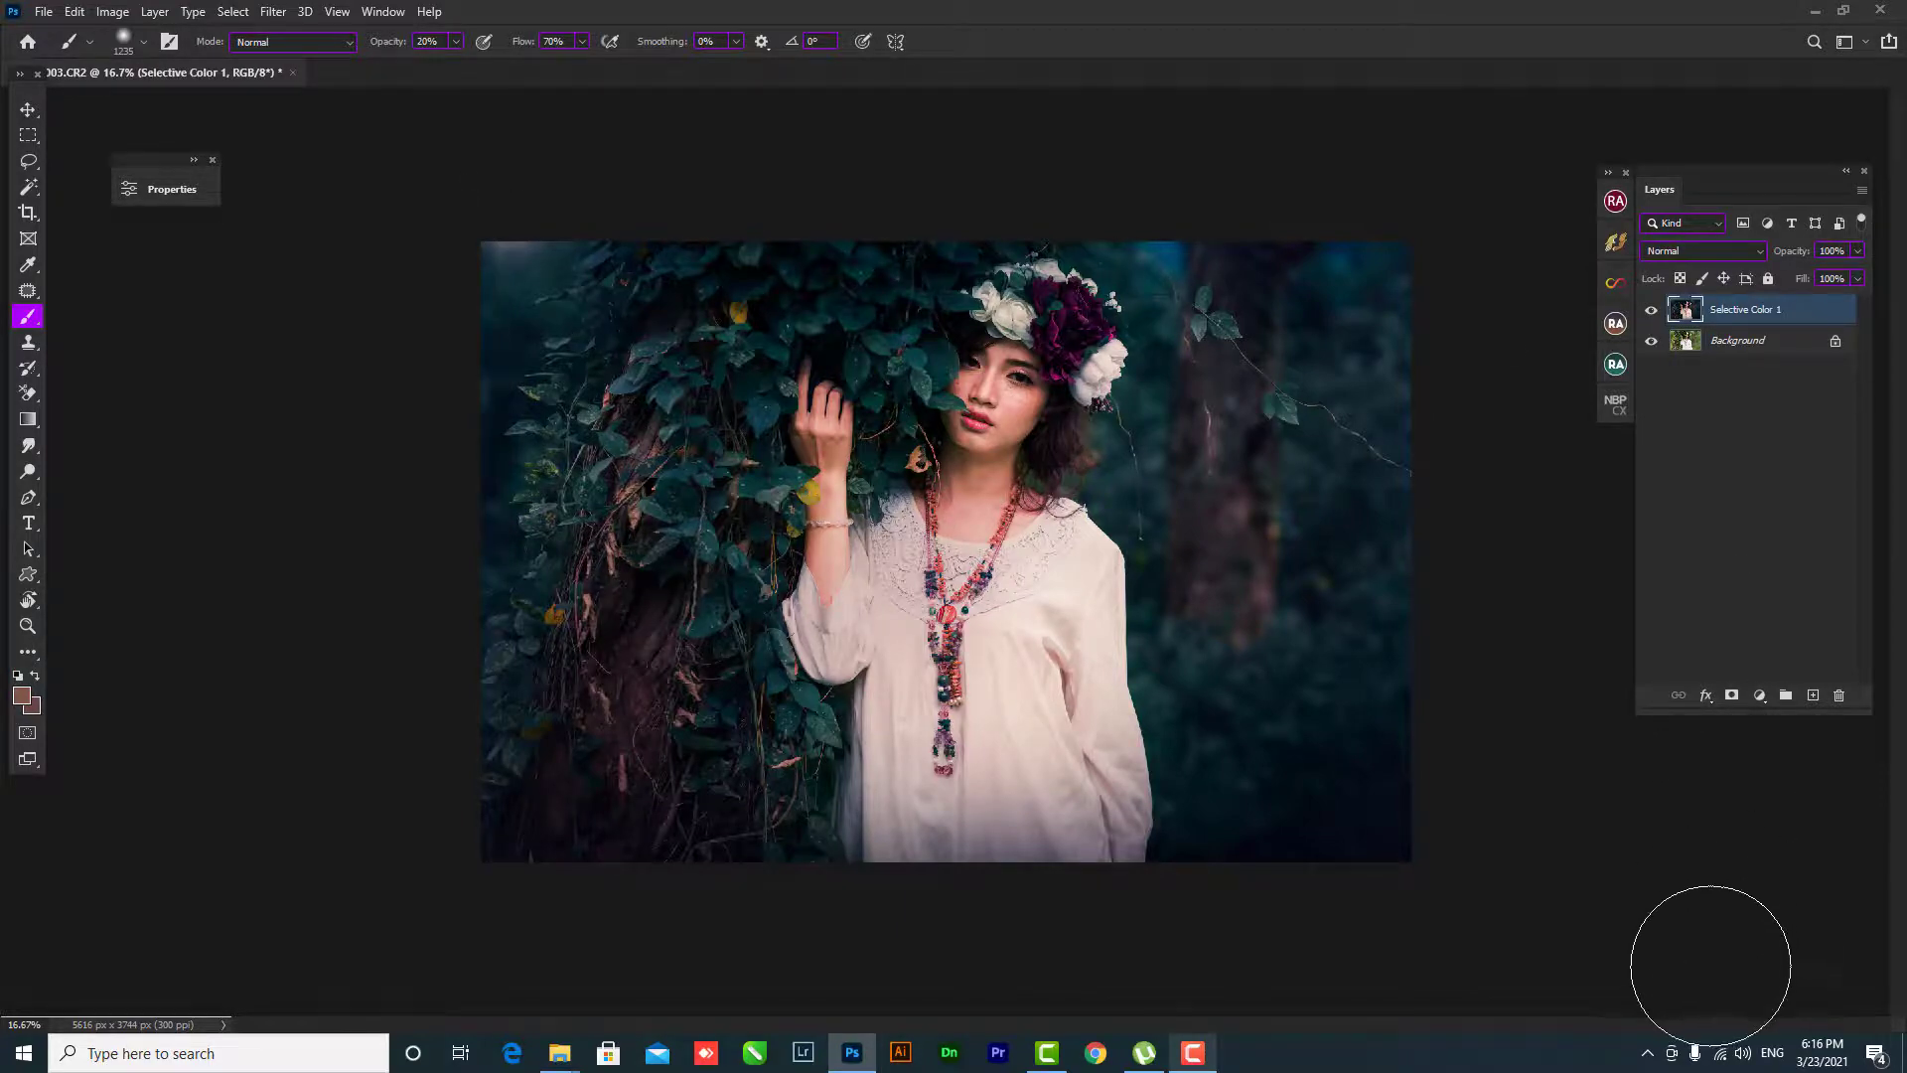
scroll(1237, 616, up, 1)
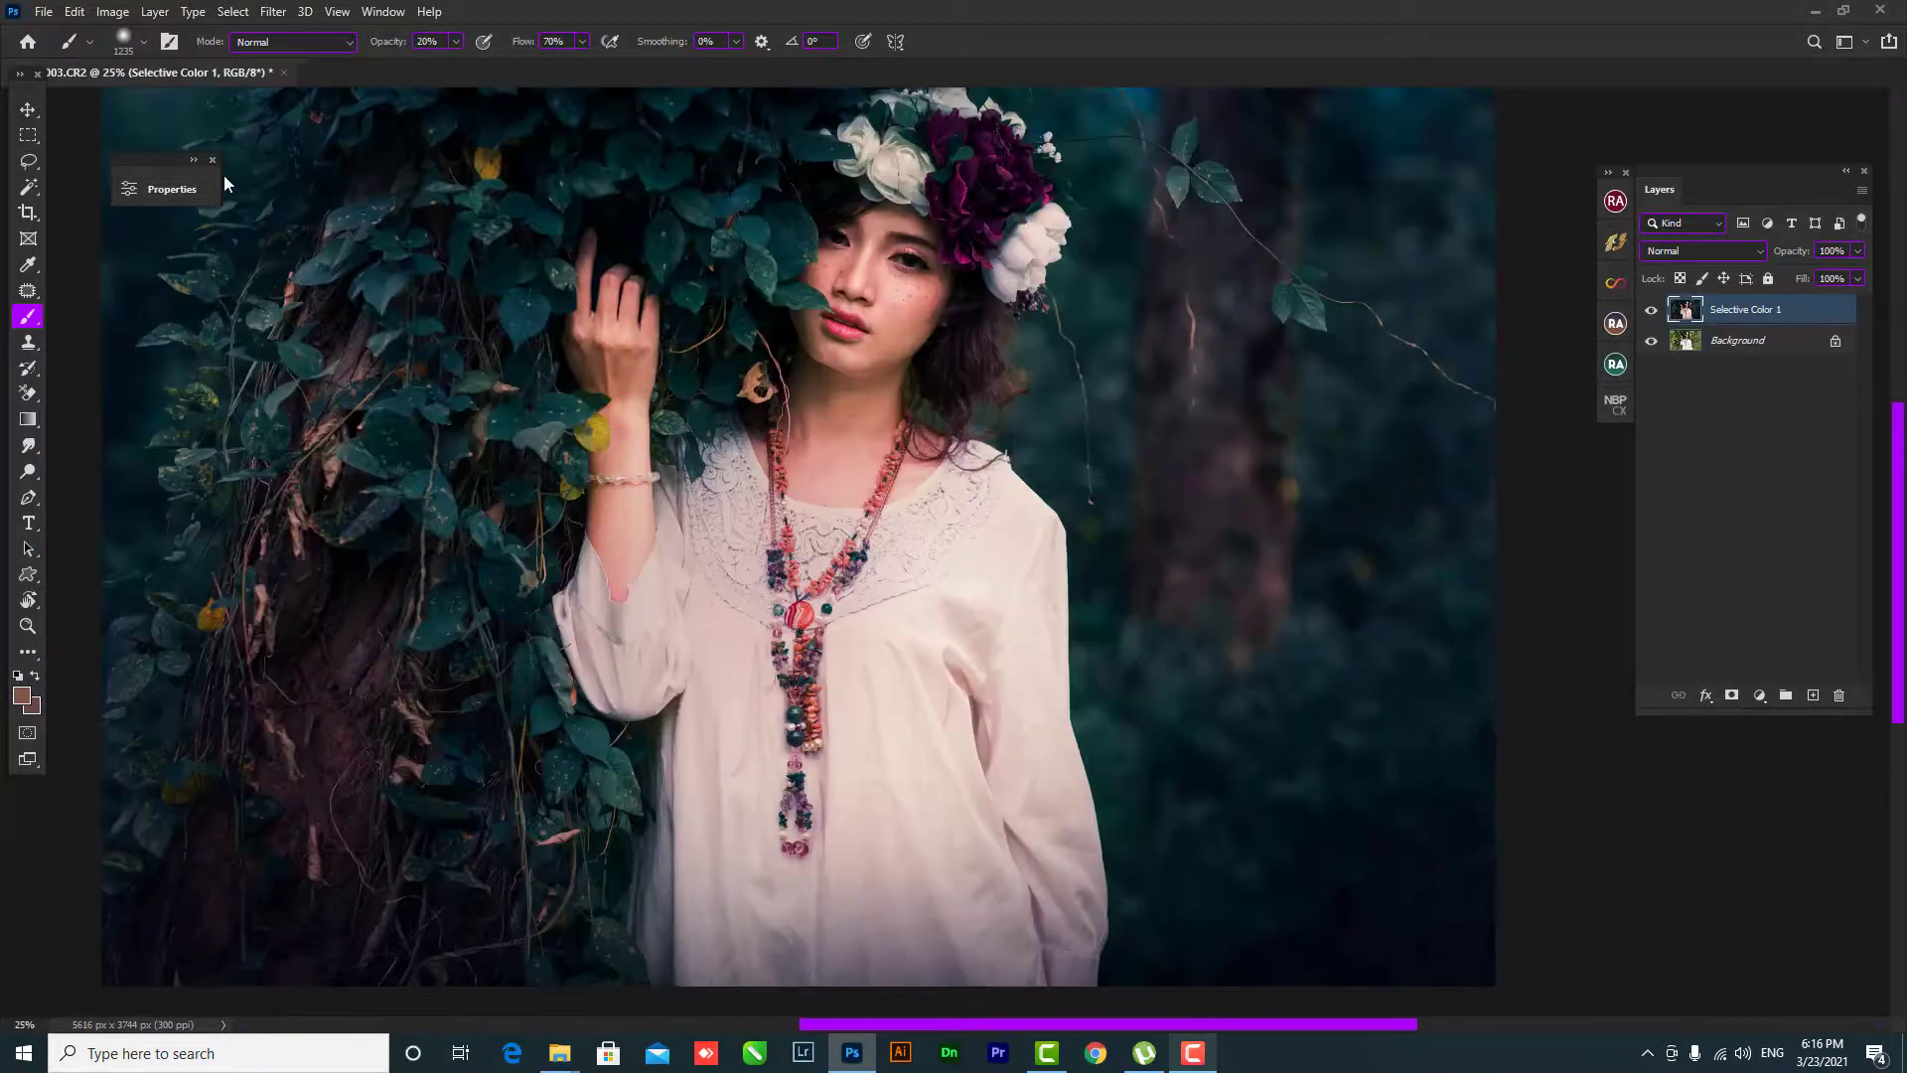
right_click(659, 304)
click(915, 325)
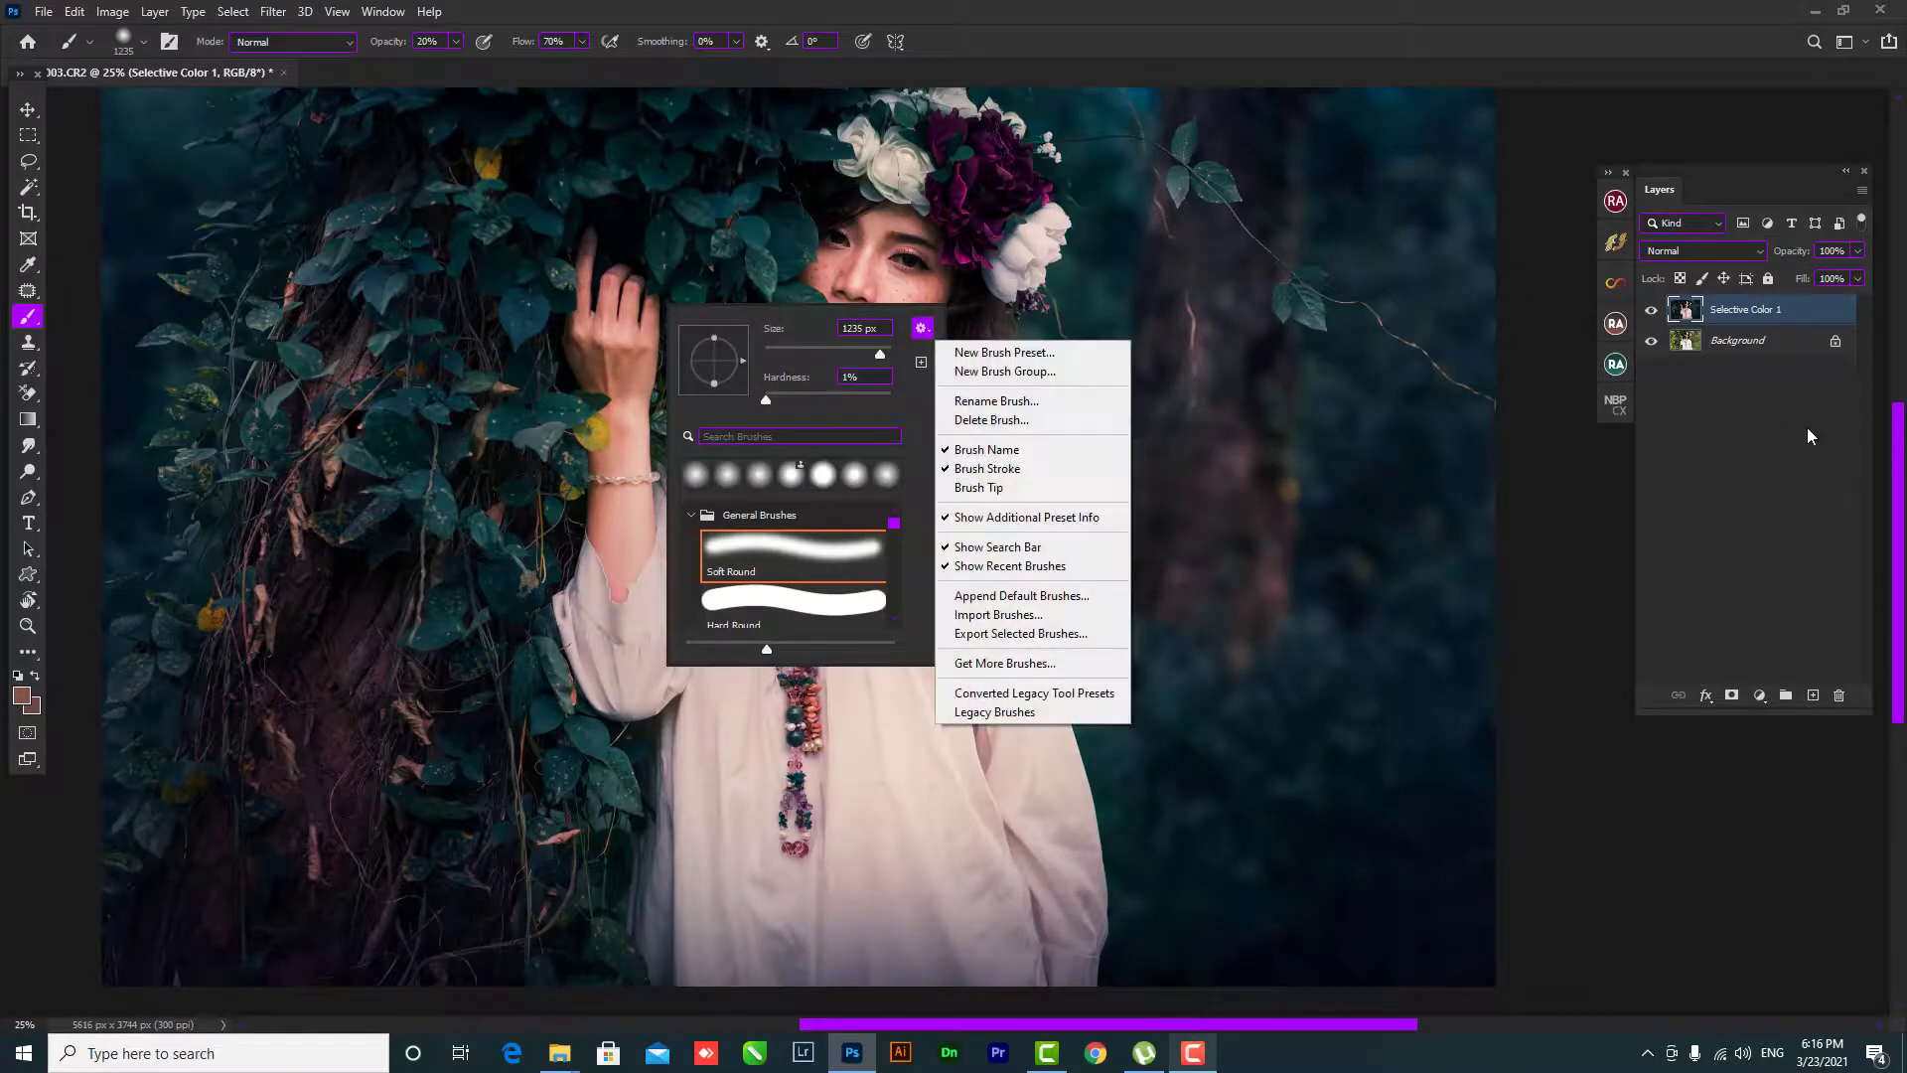
click(28, 109)
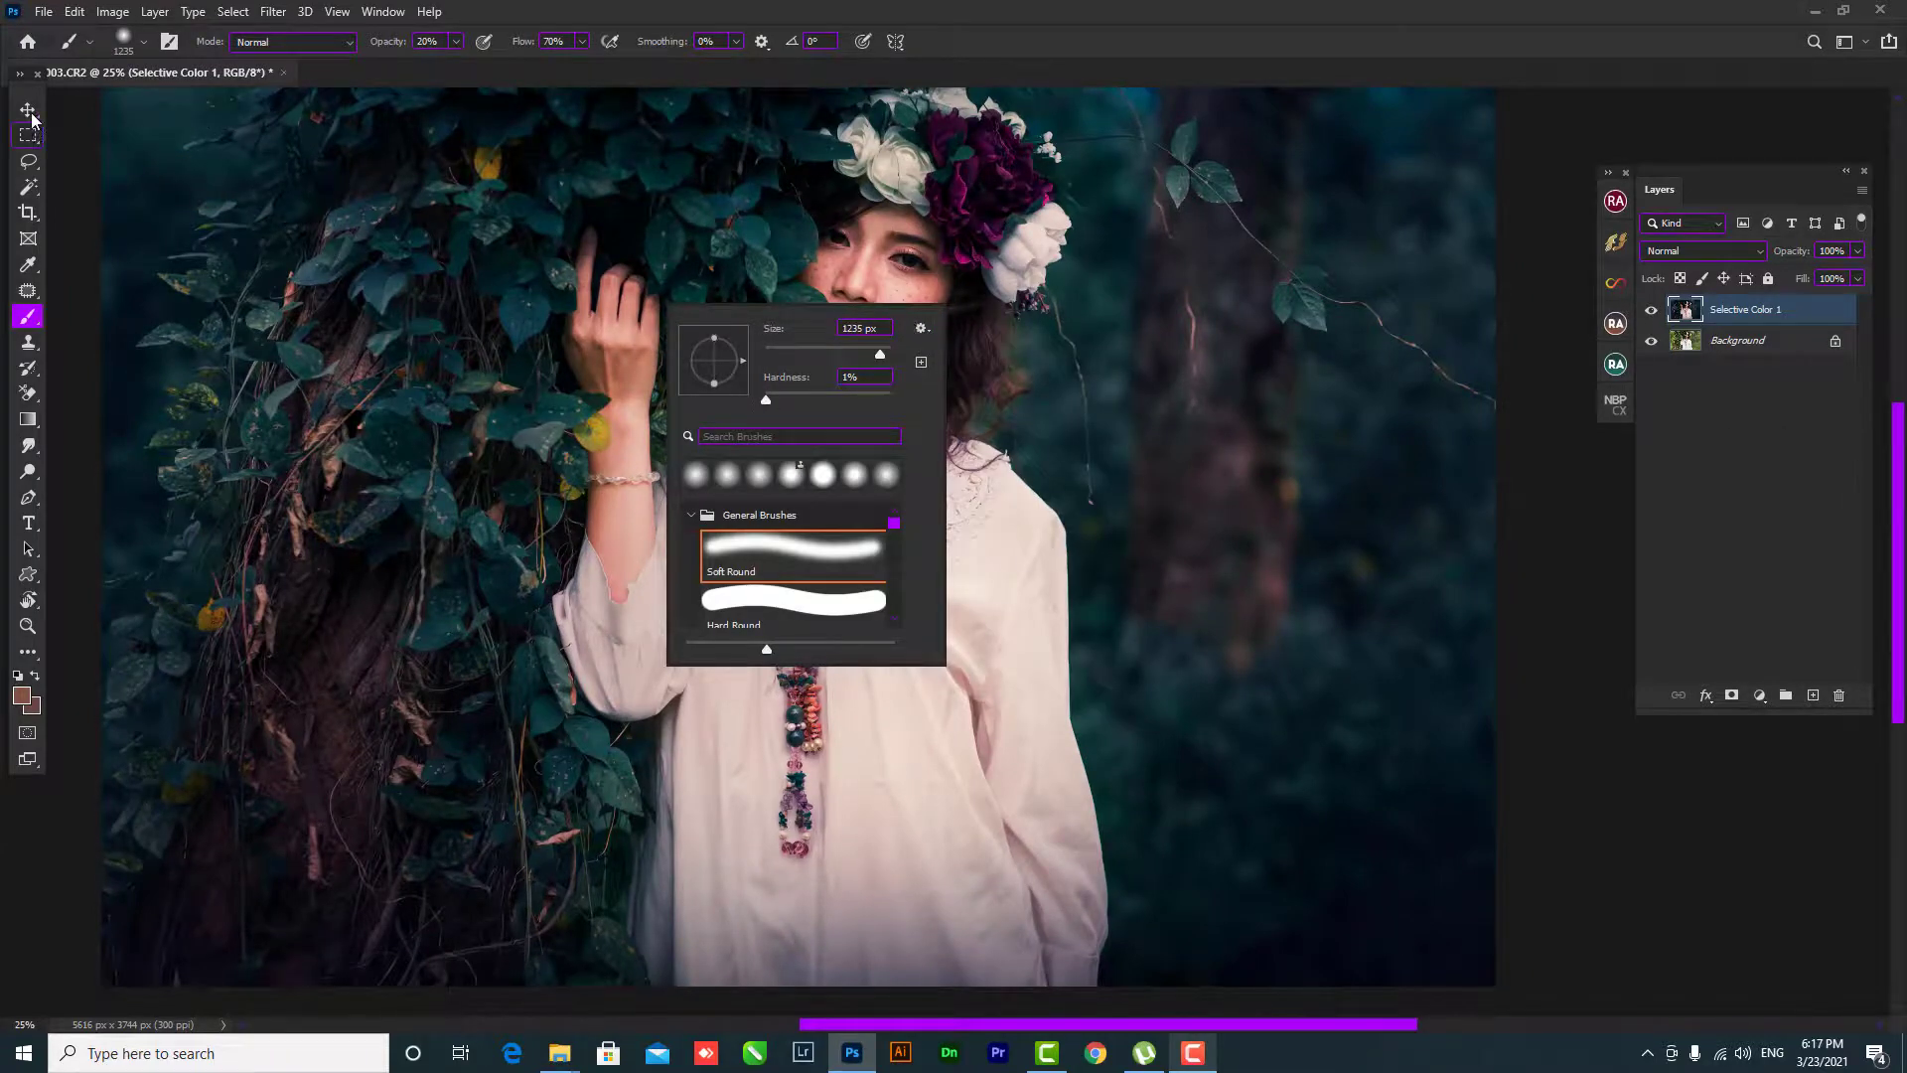
click(1650, 310)
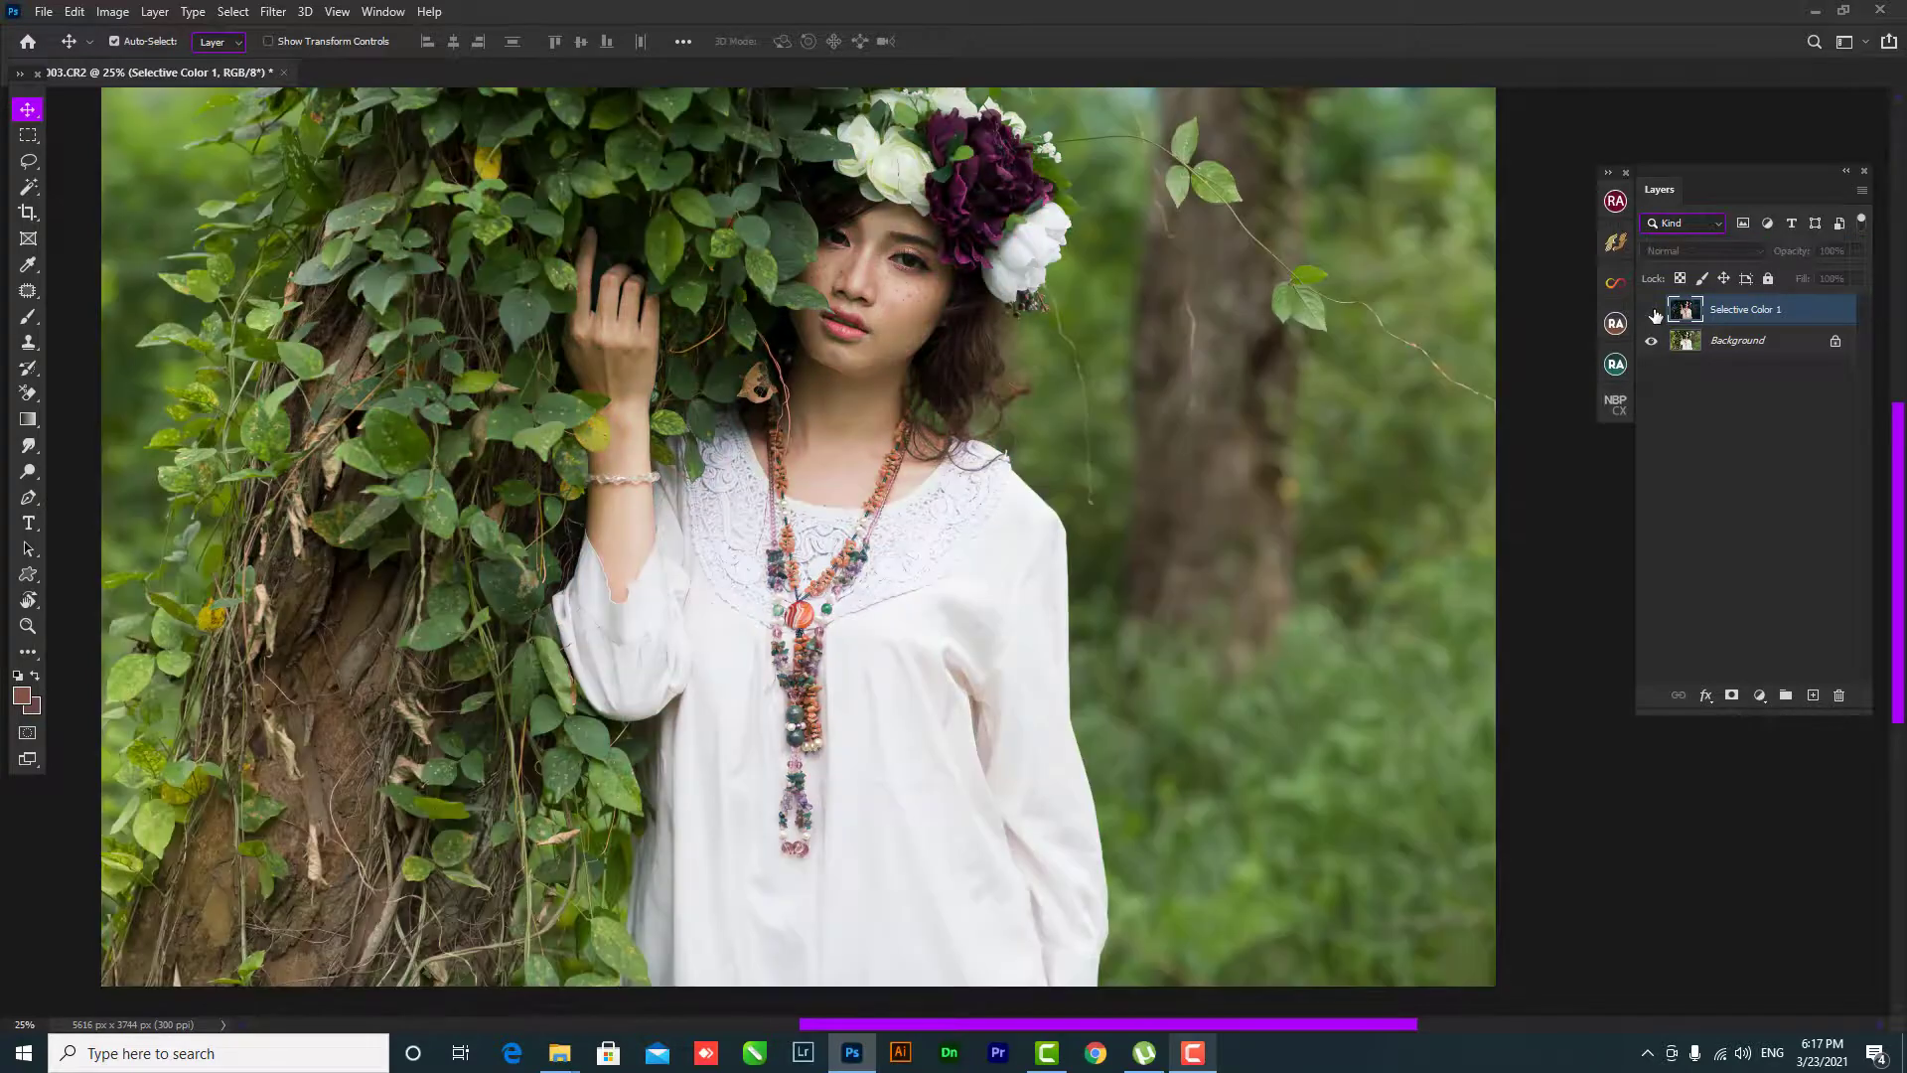
right_click(1153, 332)
right_click(922, 236)
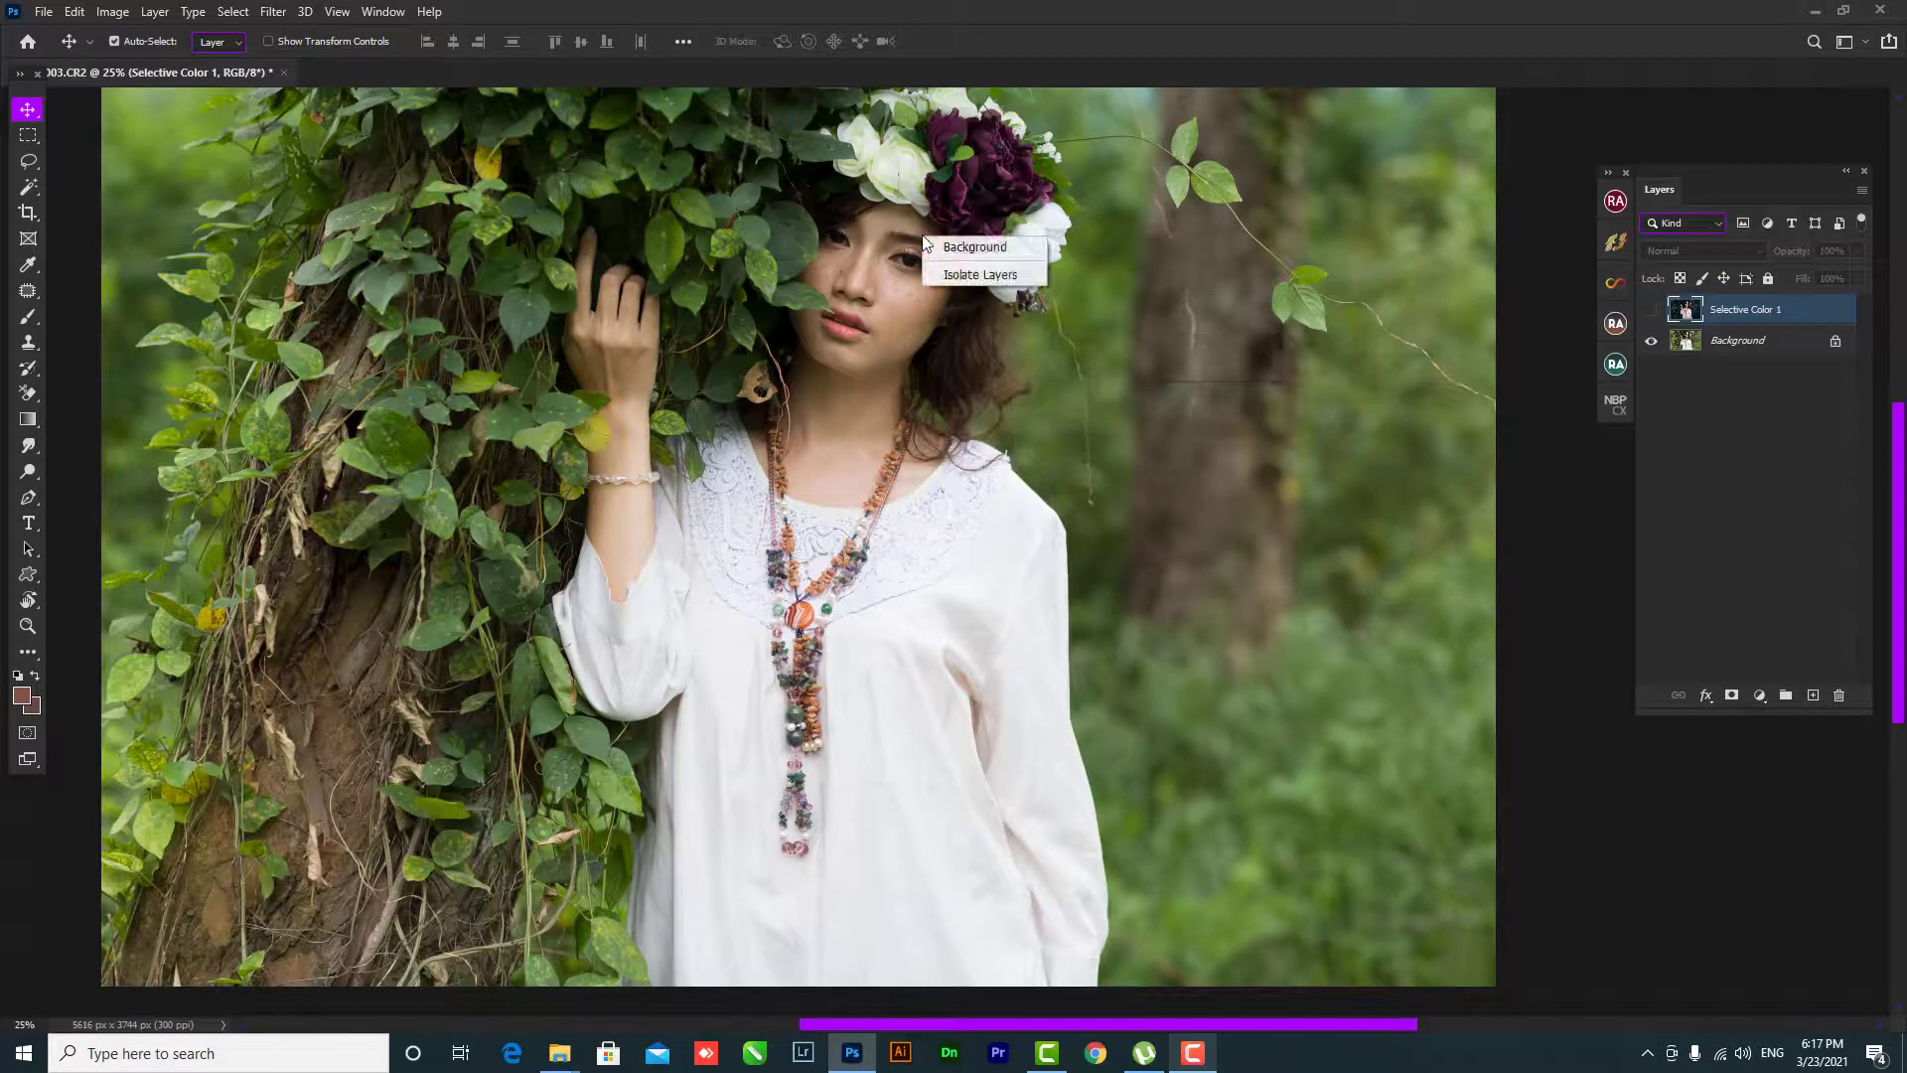
key(z)
right_click(903, 249)
click(929, 308)
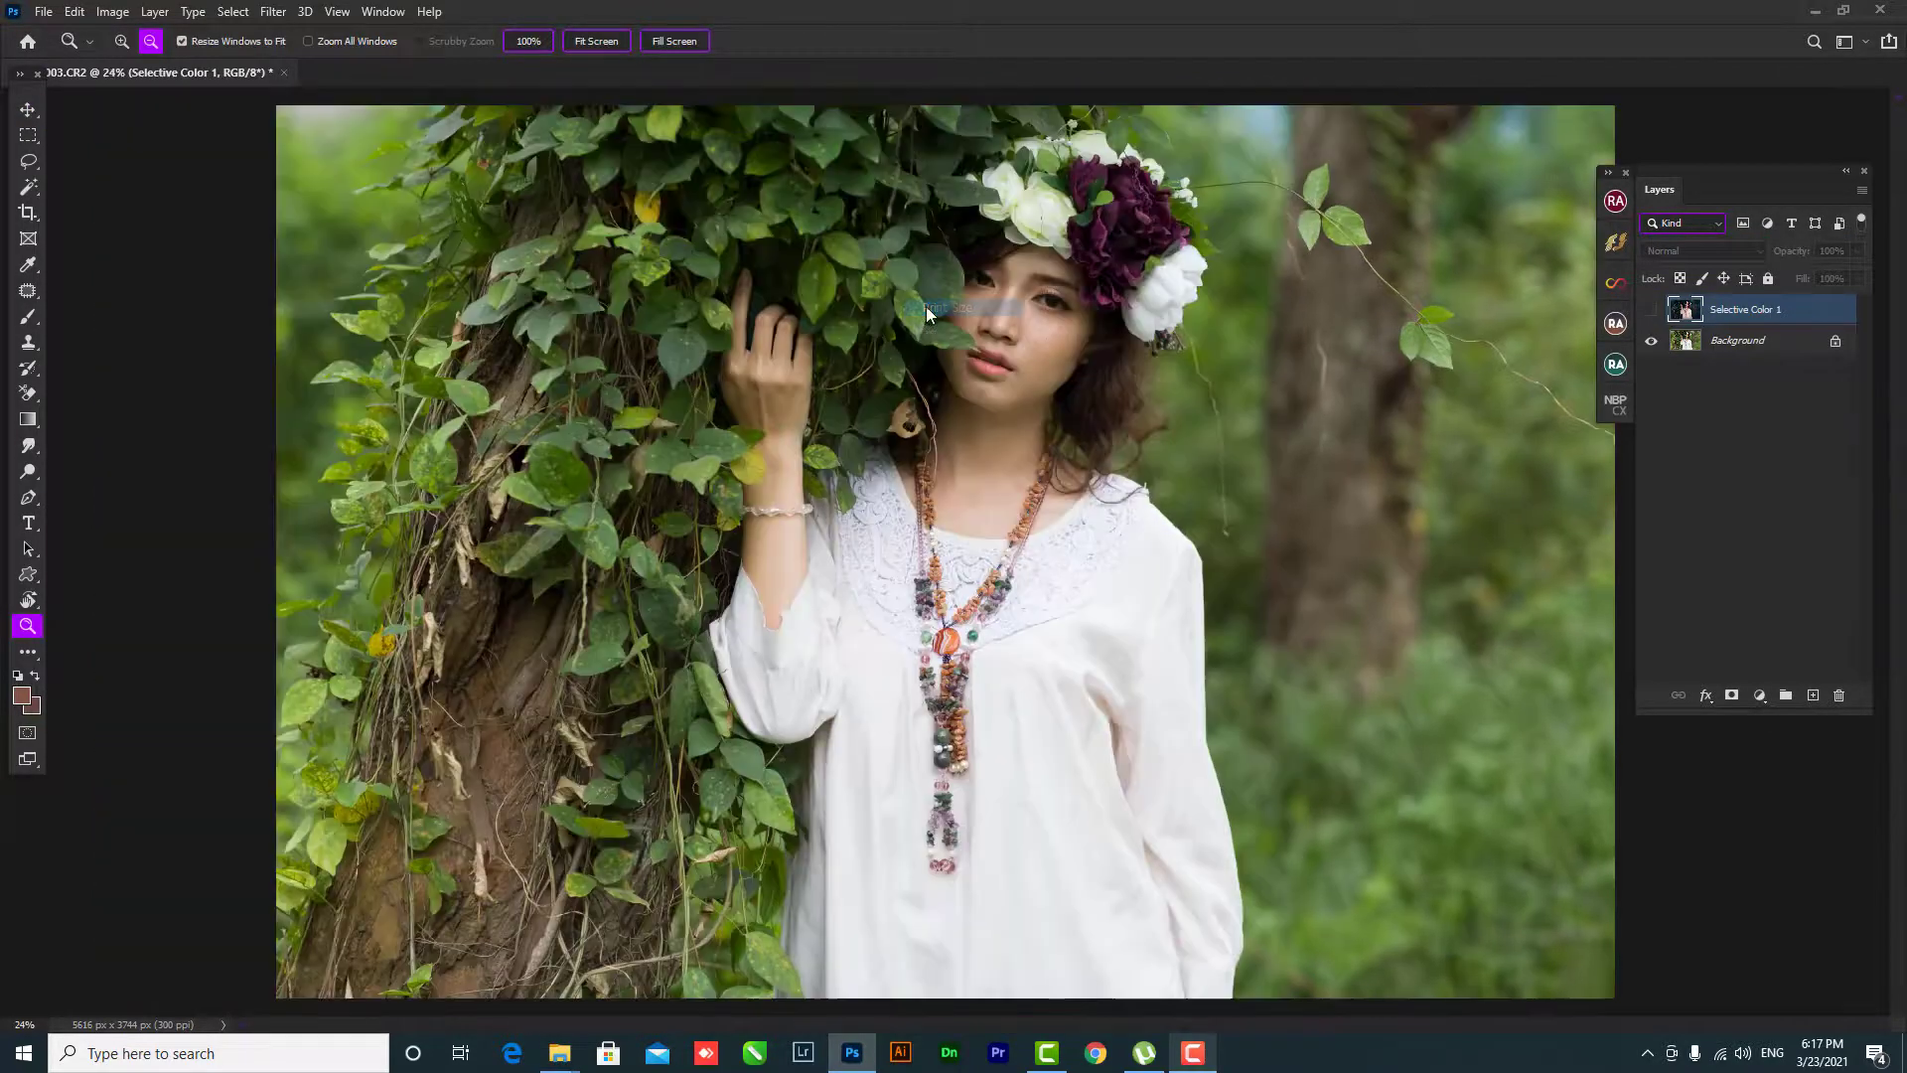
click(1651, 310)
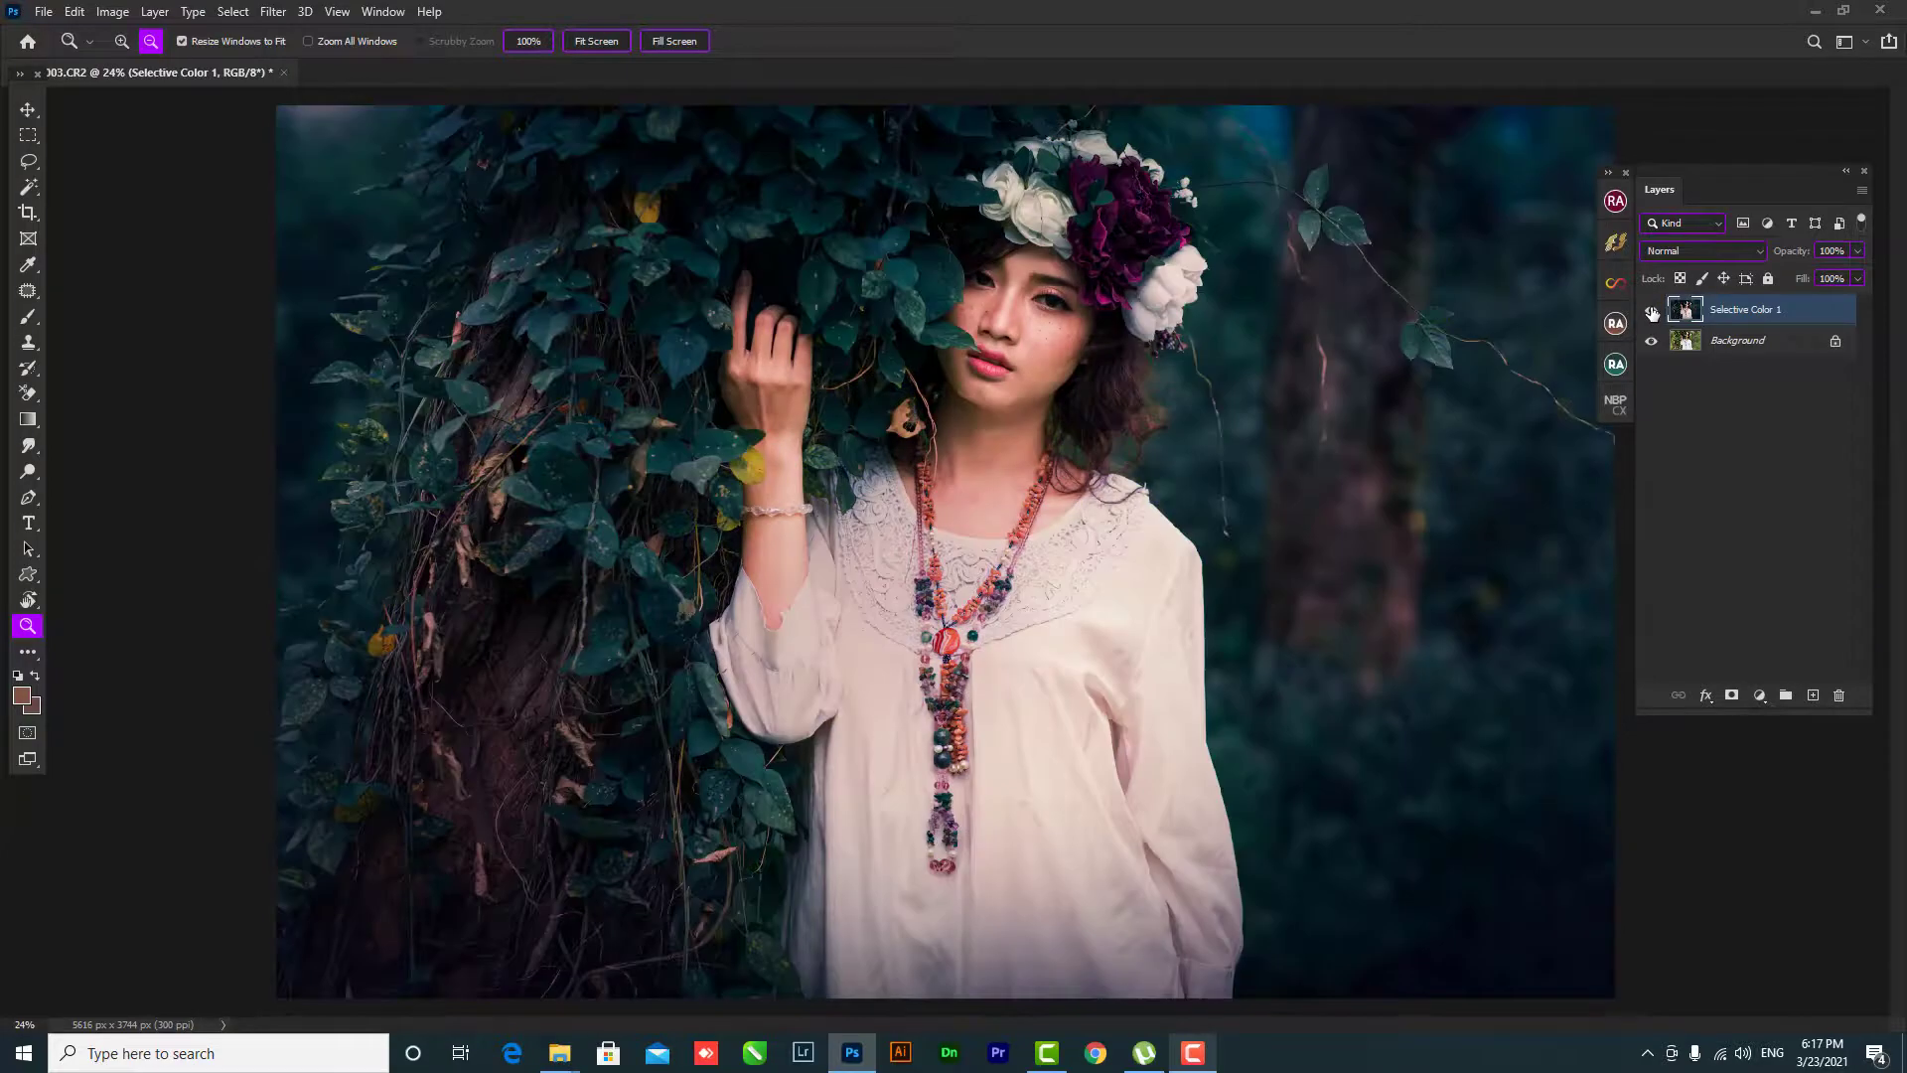
click(1650, 310)
click(1650, 309)
click(1650, 310)
click(1650, 310)
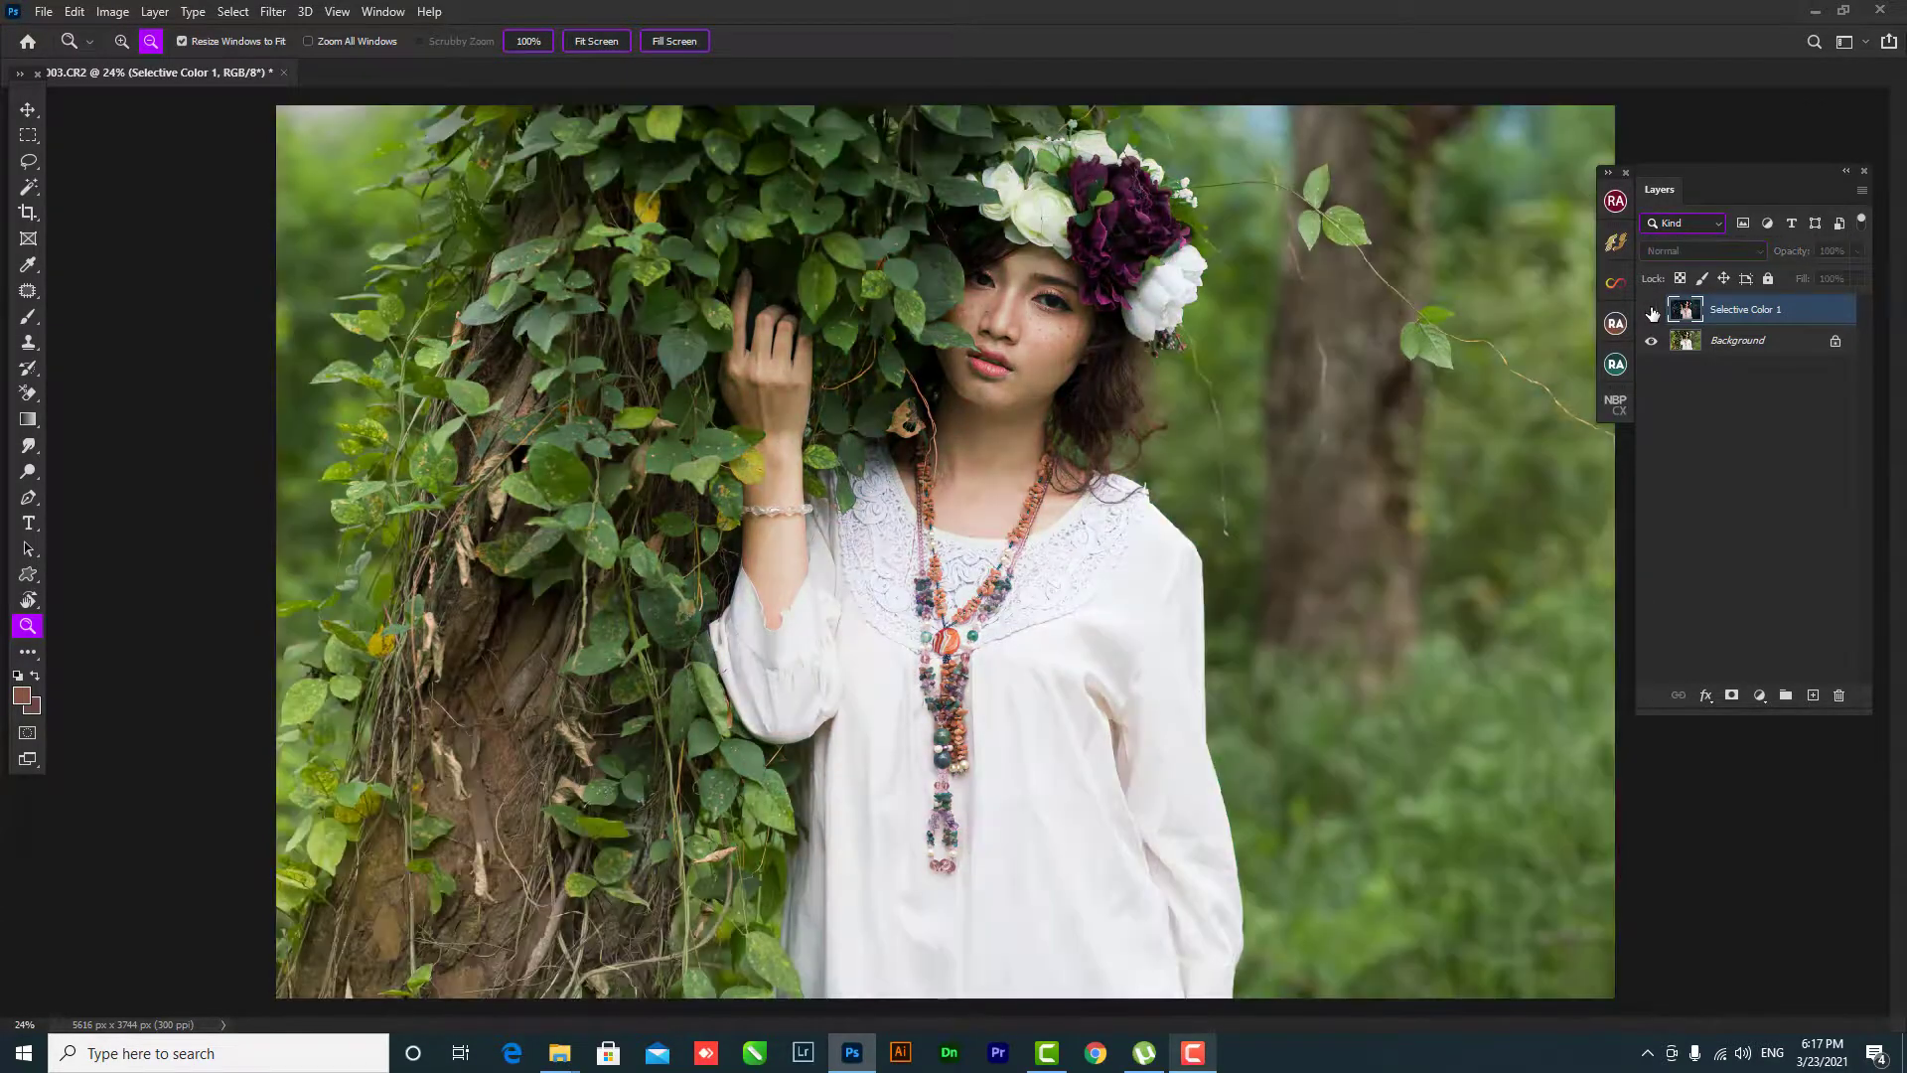
click(1651, 310)
click(1651, 310)
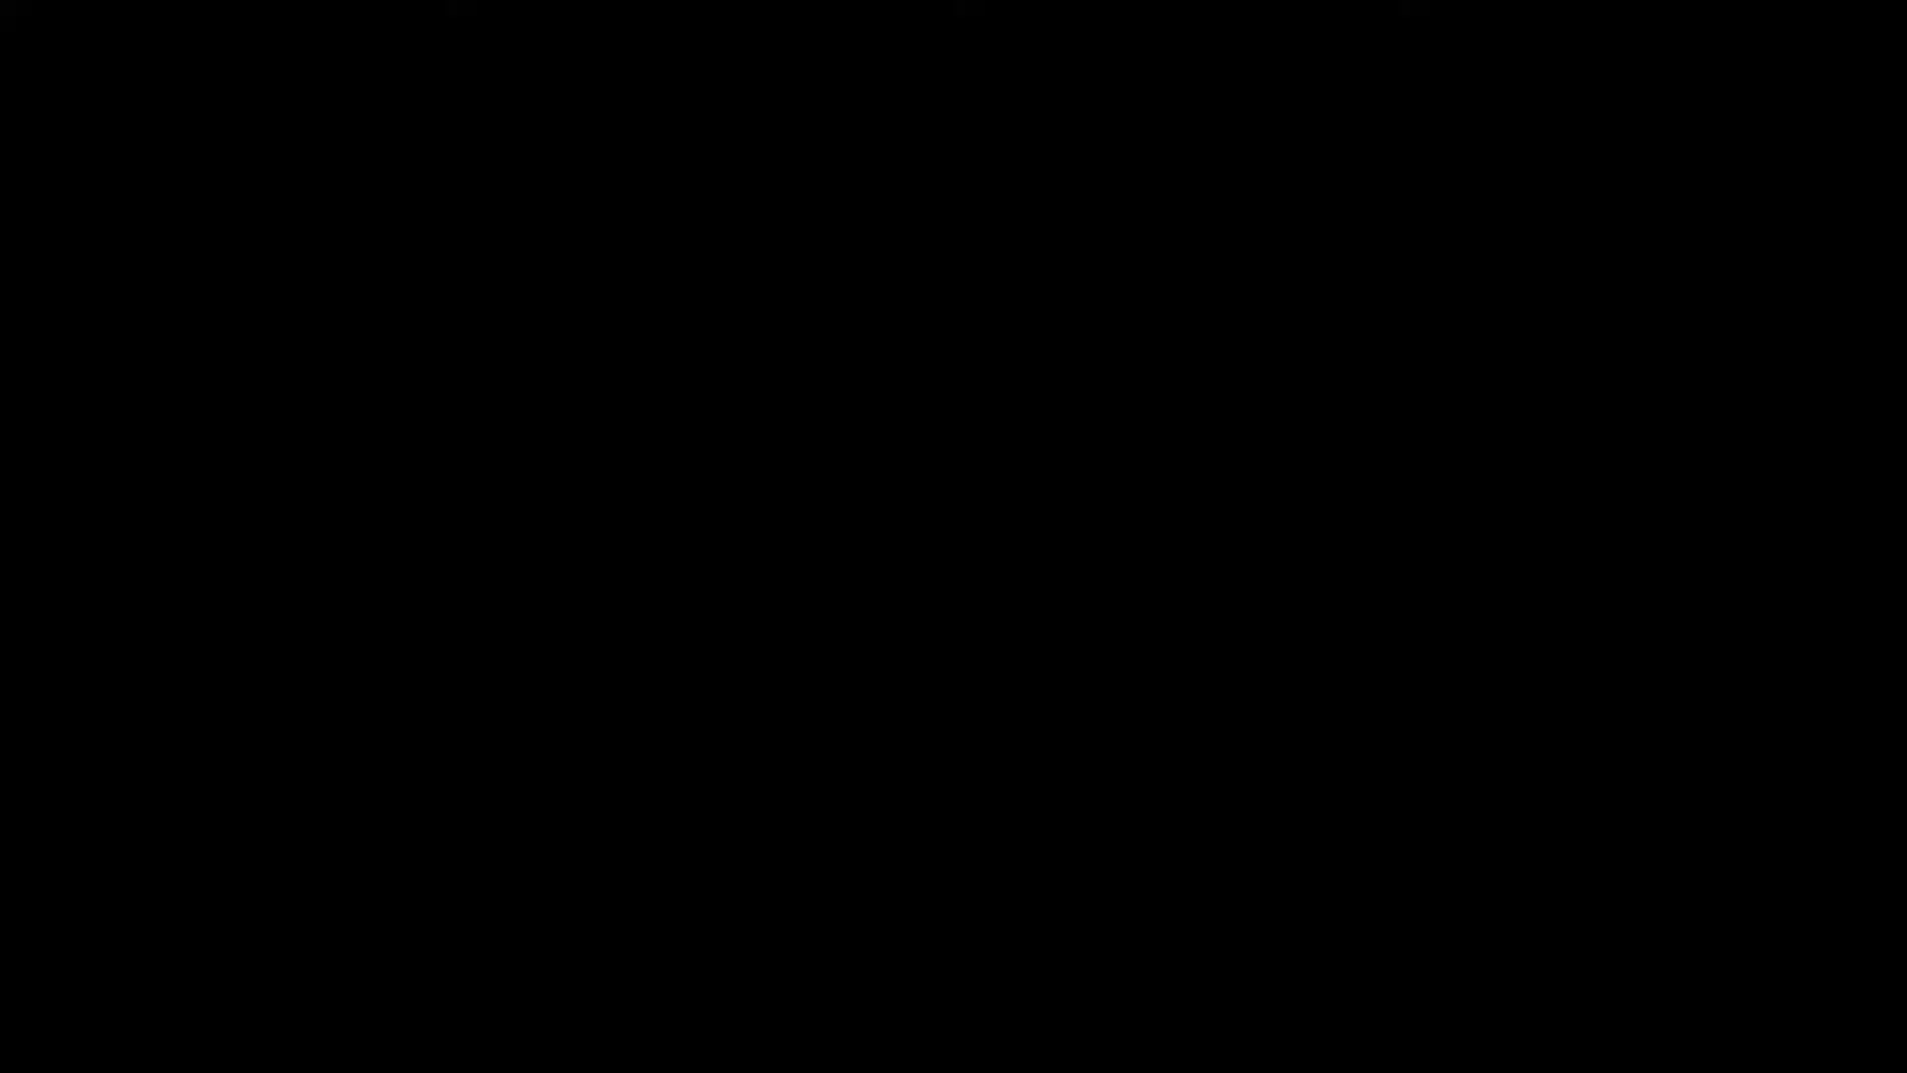